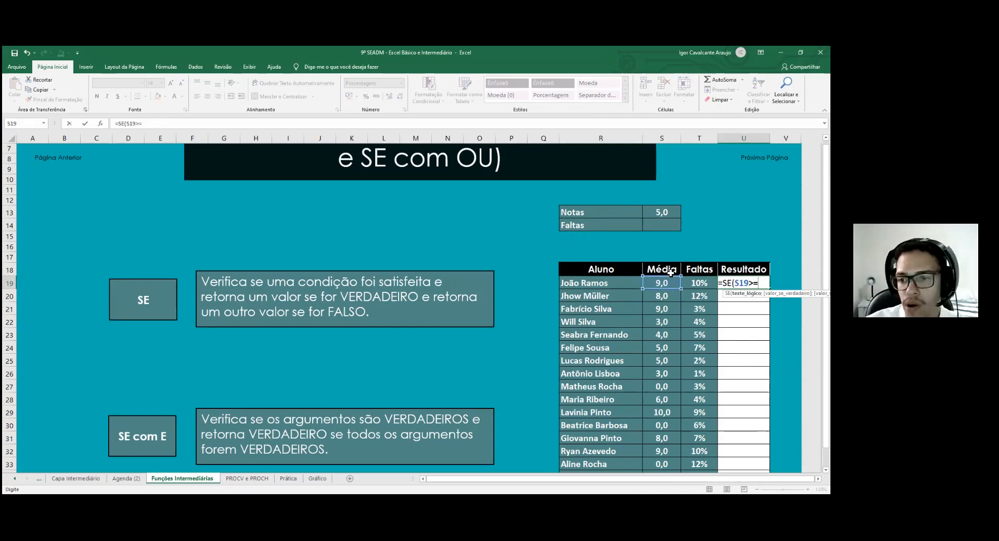
Complete the formula in U19 as =SE(S19>=S13;"Apto";"Inapto")
{"action": "left_click", "coordinate": [668, 211]}
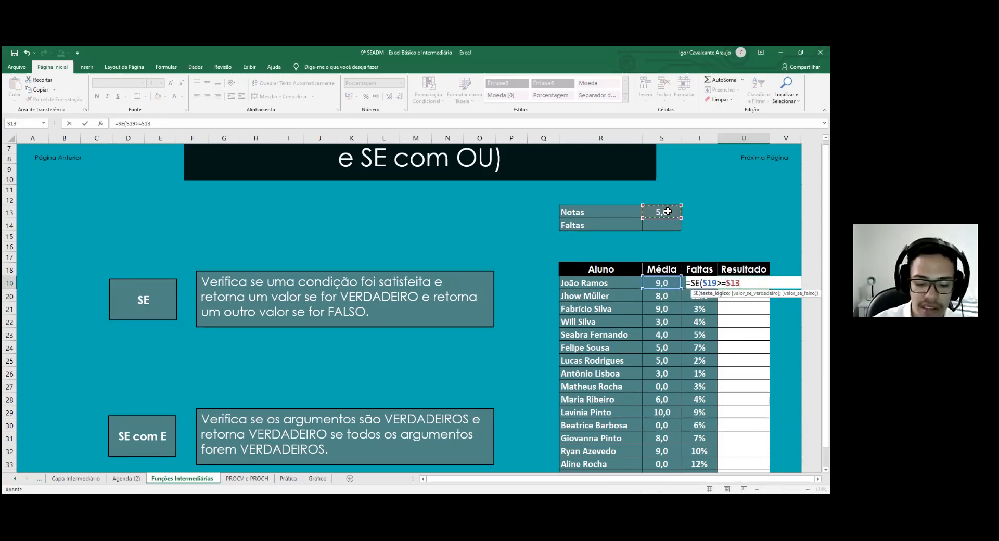
{"action": "type", "text": ";\""}
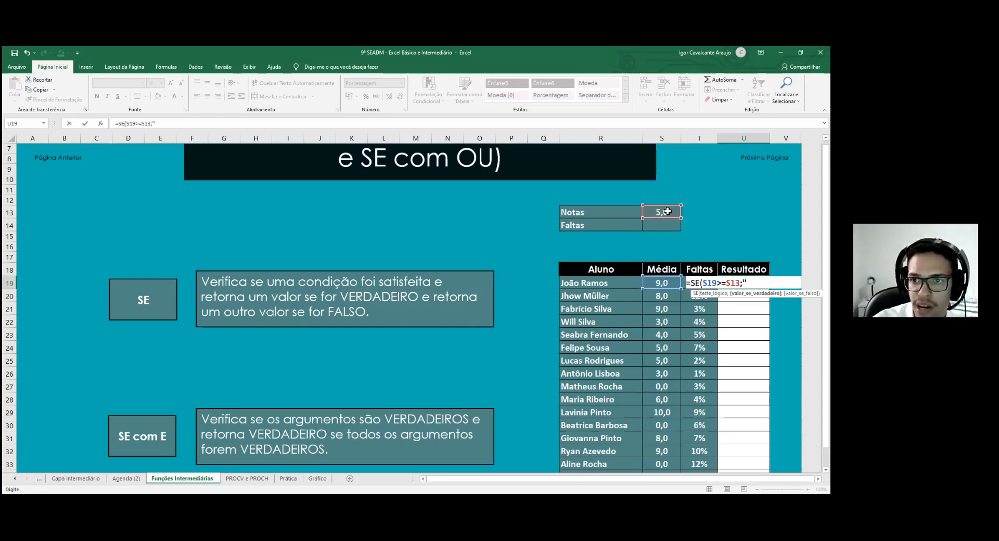
{"action": "type", "text": "Ap"}
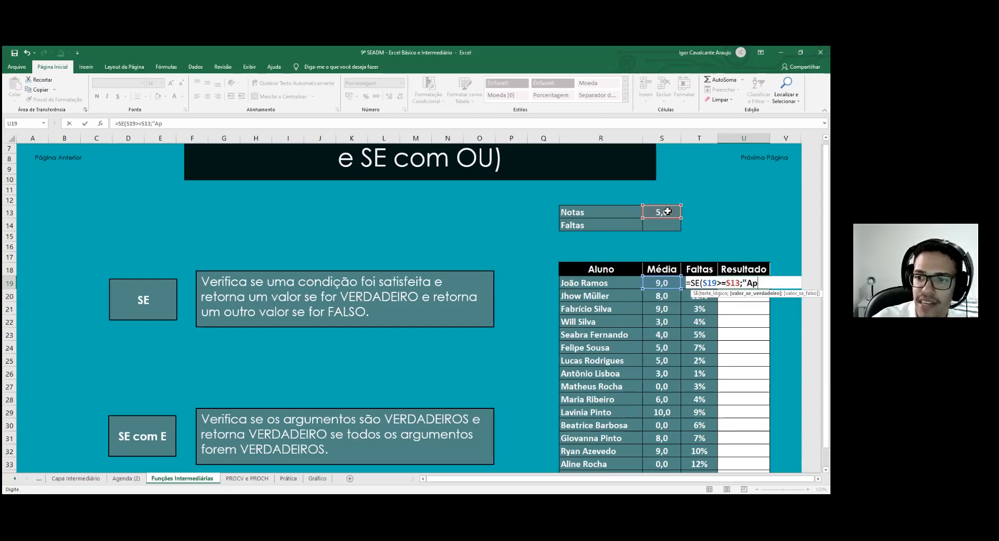
{"action": "type", "text": "to\";\"Inapt"}
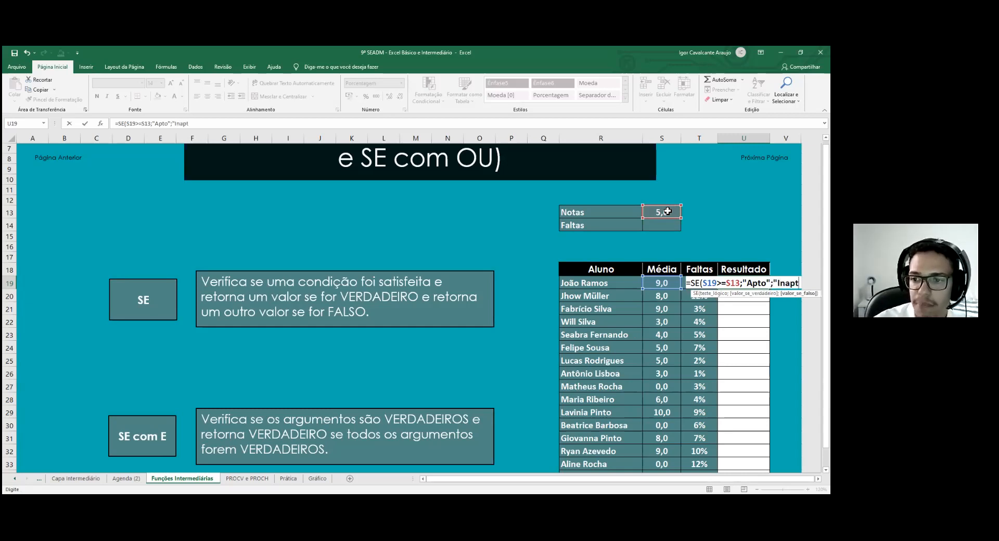
{"action": "type", "text": "o\")"}
{"action": "key", "text": "Return"}
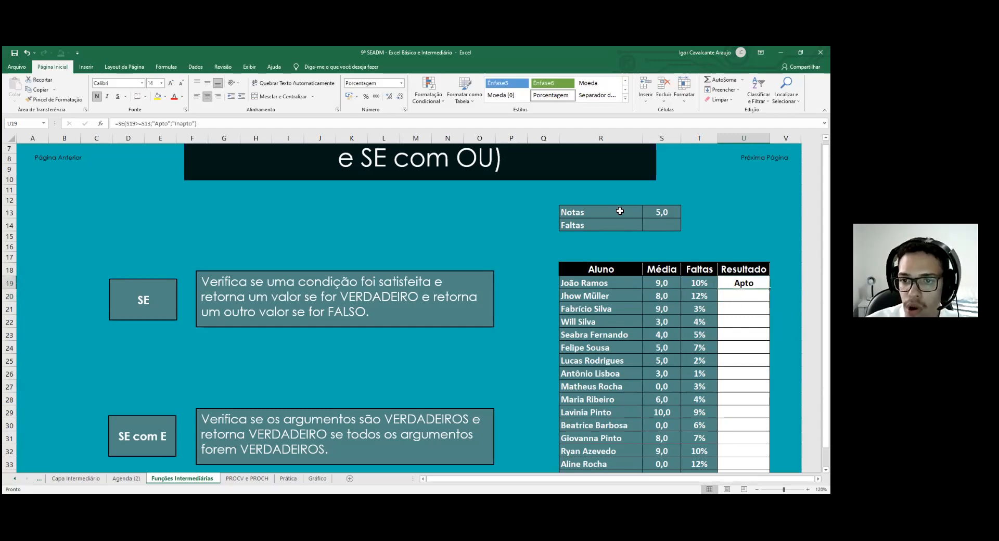
{"action": "left_click_drag", "start_coordinate": [607, 213], "coordinate": [669, 223]}
{"action": "left_click", "coordinate": [743, 283]}
{"action": "double_click", "coordinate": [747, 283]}
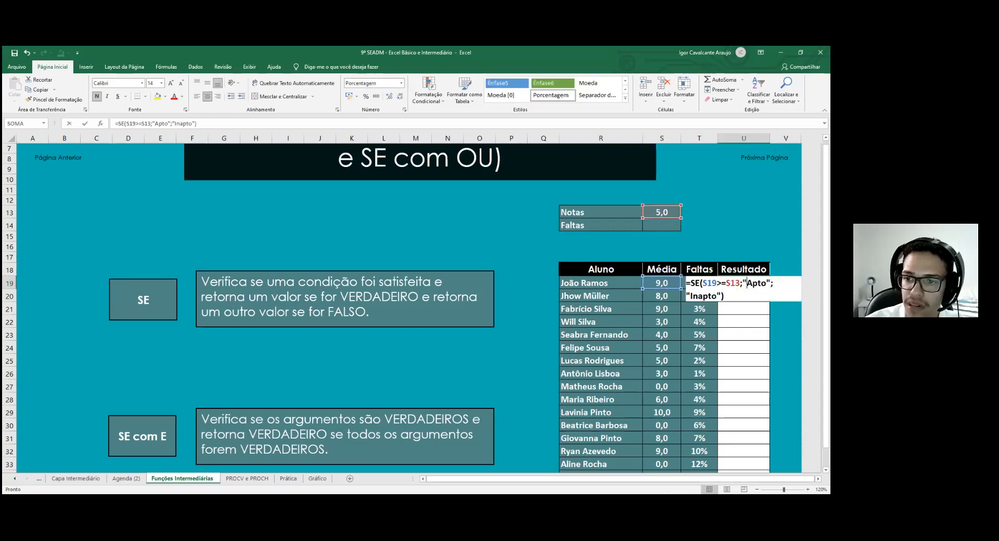
{"action": "left_click", "coordinate": [735, 283]}
{"action": "left_click_drag", "start_coordinate": [740, 283], "coordinate": [727, 284]}
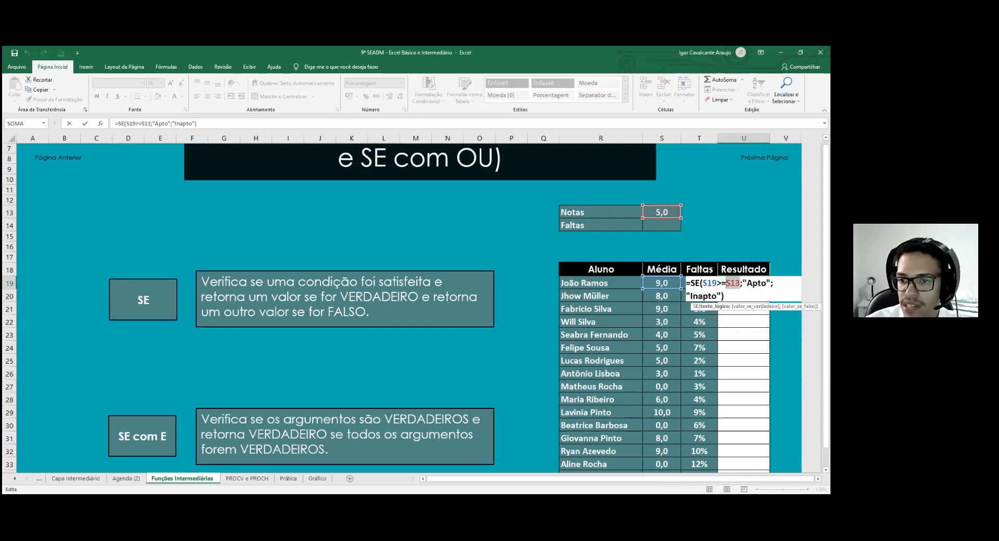
{"action": "left_click", "coordinate": [700, 321]}
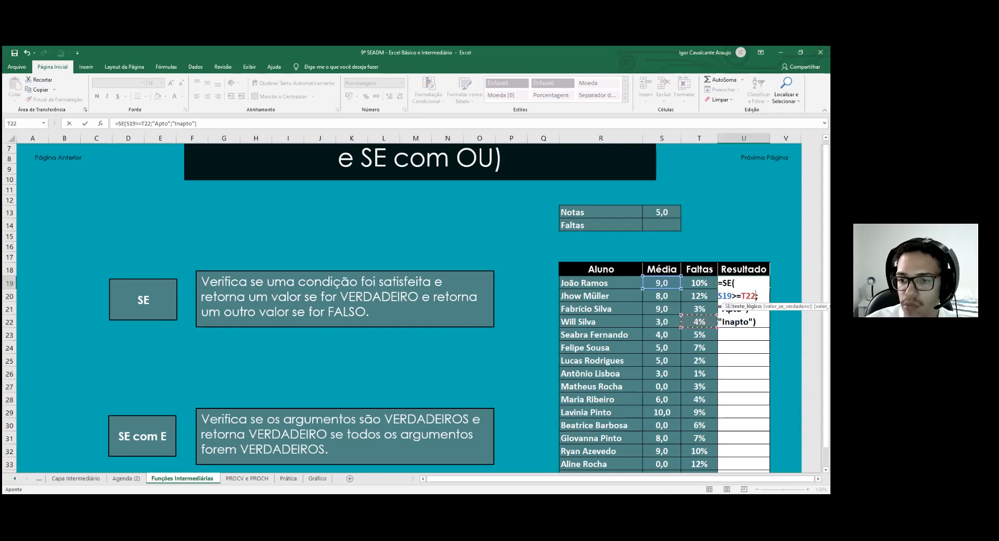
{"action": "key", "text": "Escape"}
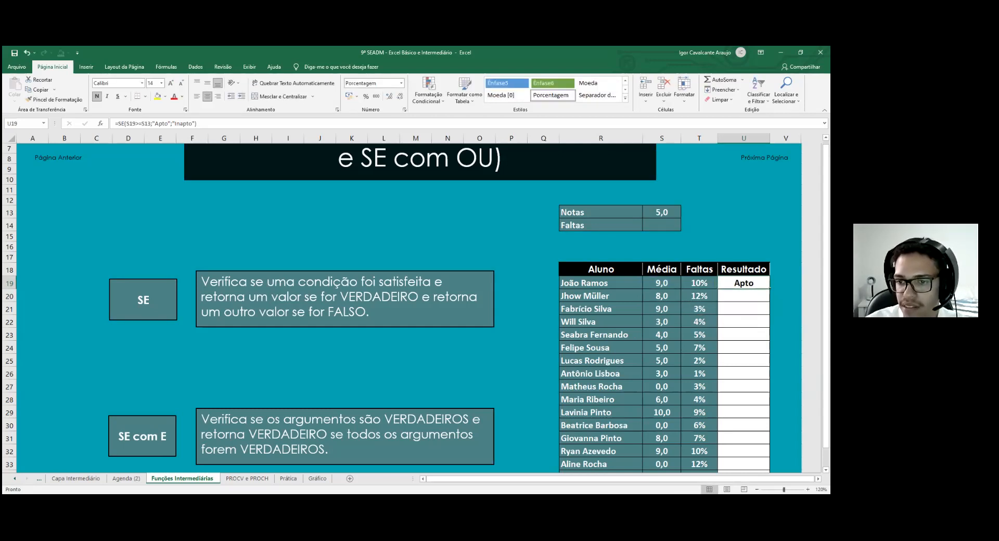
Copy the U19 formula down to U20 and compare the cell references in both formulas
{"action": "left_click", "coordinate": [671, 284]}
{"action": "left_click", "coordinate": [670, 295]}
{"action": "left_click", "coordinate": [767, 284]}
{"action": "left_click_drag", "start_coordinate": [770, 289], "coordinate": [770, 302]}
{"action": "key", "text": "F2"}
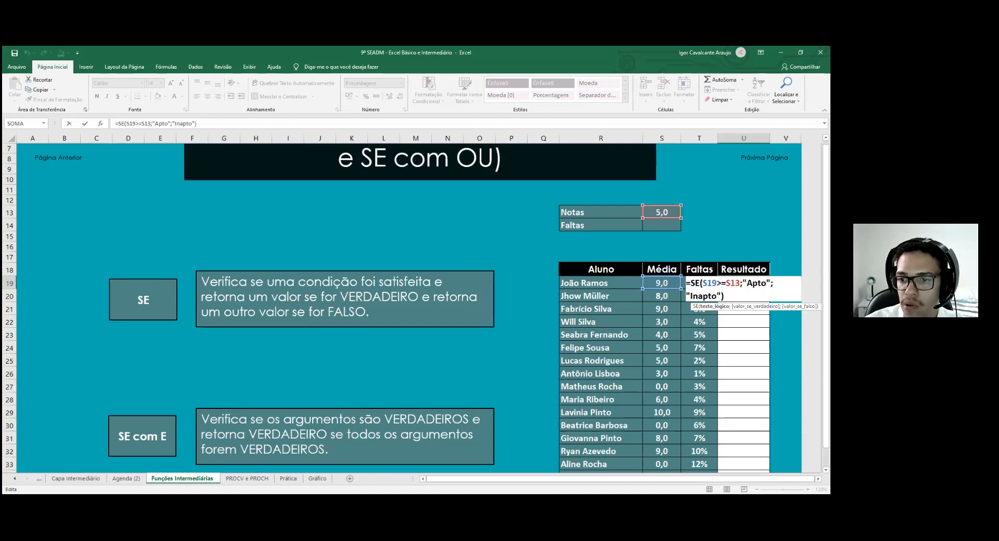
{"action": "key", "text": "Return"}
{"action": "key", "text": "F2"}
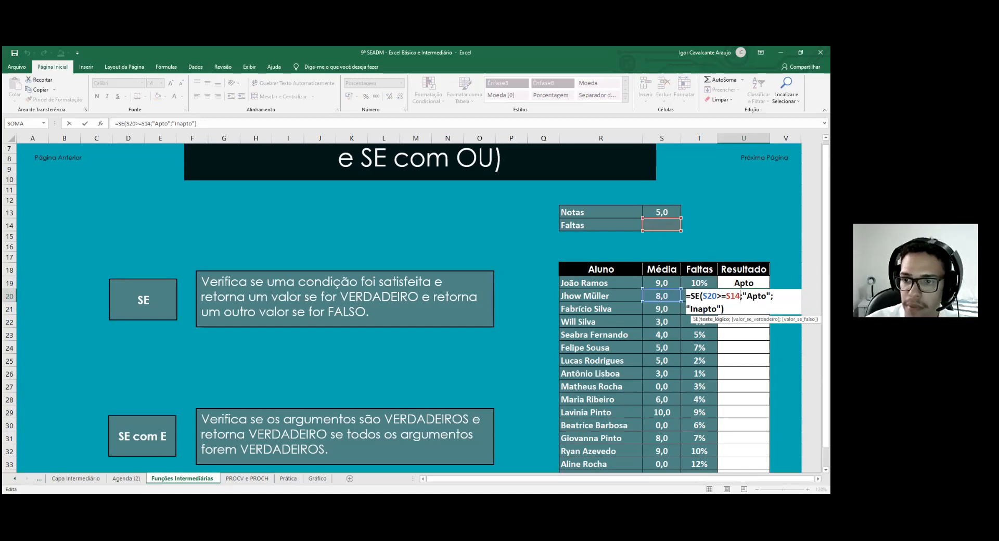
Make the cutoff reference in the U19 formula absolute as $S$13
{"action": "double_click", "coordinate": [736, 283]}
{"action": "left_click_drag", "start_coordinate": [726, 283], "coordinate": [739, 283]}
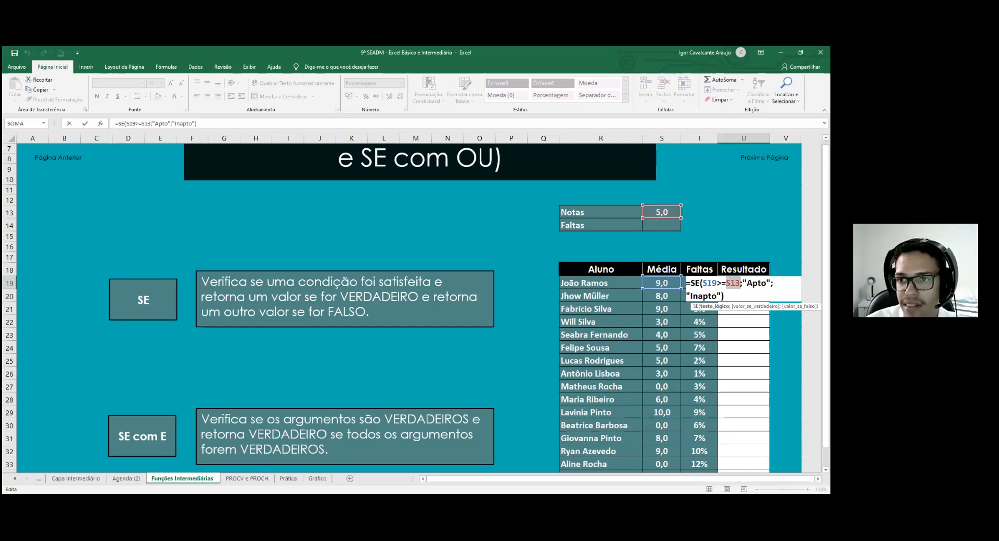
{"action": "key", "text": "Return"}
{"action": "key", "text": "F4"}
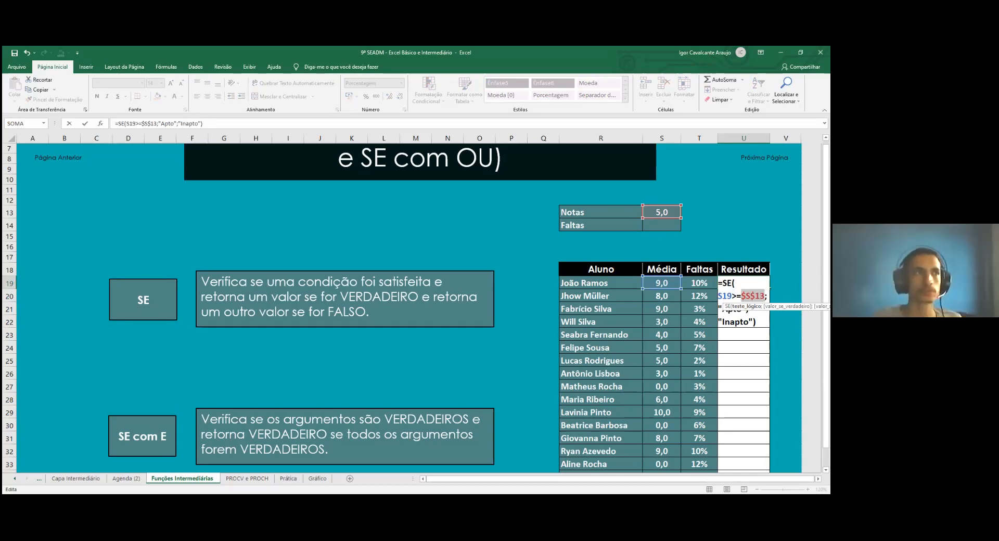
{"action": "key", "text": "ctrl+Return"}
{"action": "key", "text": "F2"}
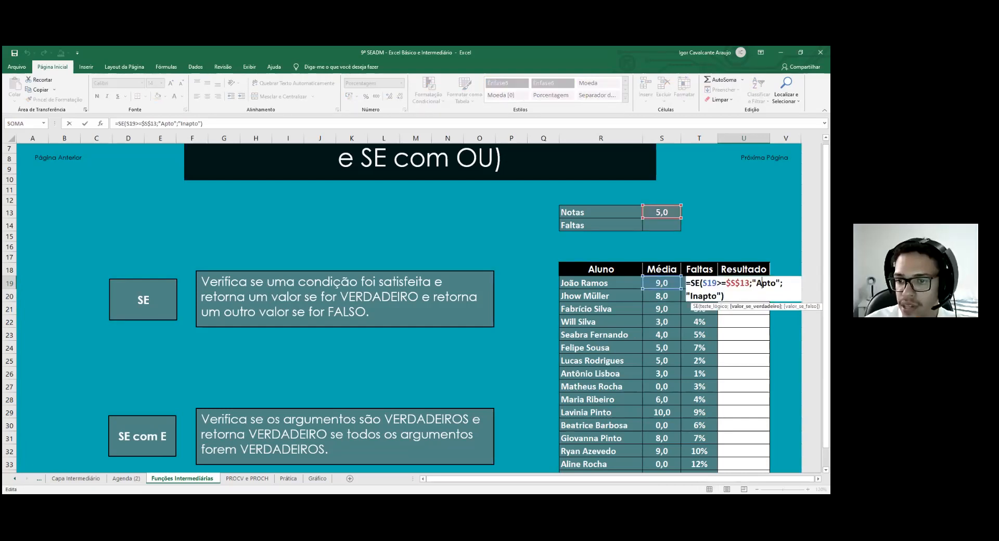
{"action": "key", "text": "Escape"}
Fill the U19 formula down the Resultado column to U46
{"action": "double_click", "coordinate": [741, 283]}
{"action": "key", "text": "Escape"}
{"action": "left_click_drag", "start_coordinate": [770, 290], "coordinate": [761, 449]}
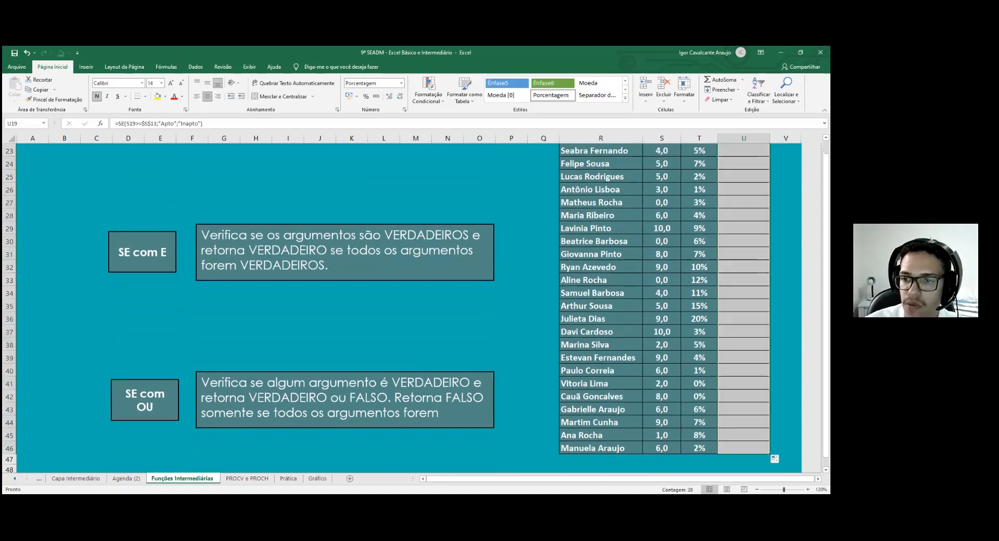
{"action": "scroll", "coordinate": [416, 307], "scroll_direction": "up", "scroll_amount": 4}
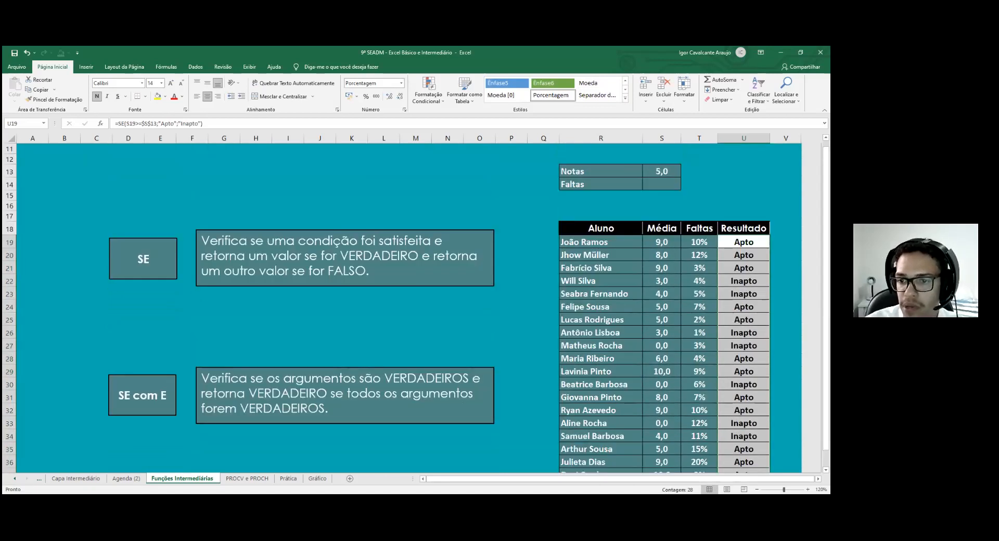
Inspect the filled formulas in U19, U23 and U31 to check their row references and the fixed cutoff reference
{"action": "left_click", "coordinate": [744, 242]}
{"action": "double_click", "coordinate": [744, 242]}
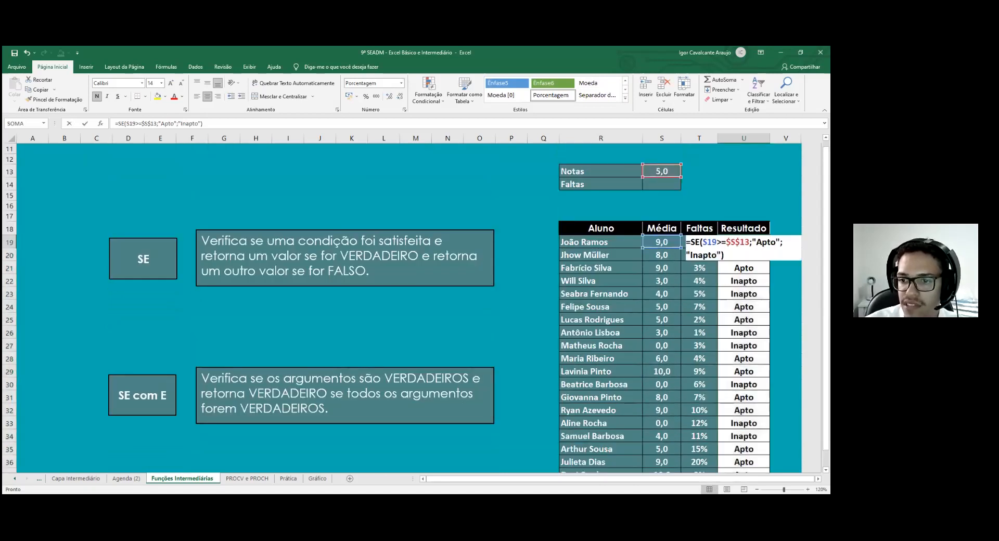
{"action": "double_click", "coordinate": [749, 294]}
{"action": "left_click", "coordinate": [750, 385]}
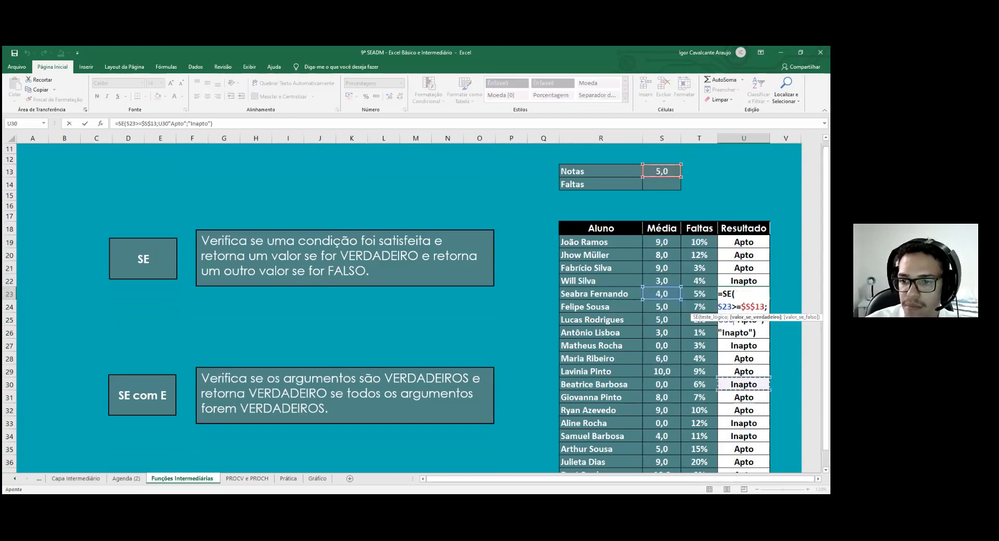
{"action": "key", "text": "Escape"}
{"action": "double_click", "coordinate": [744, 398]}
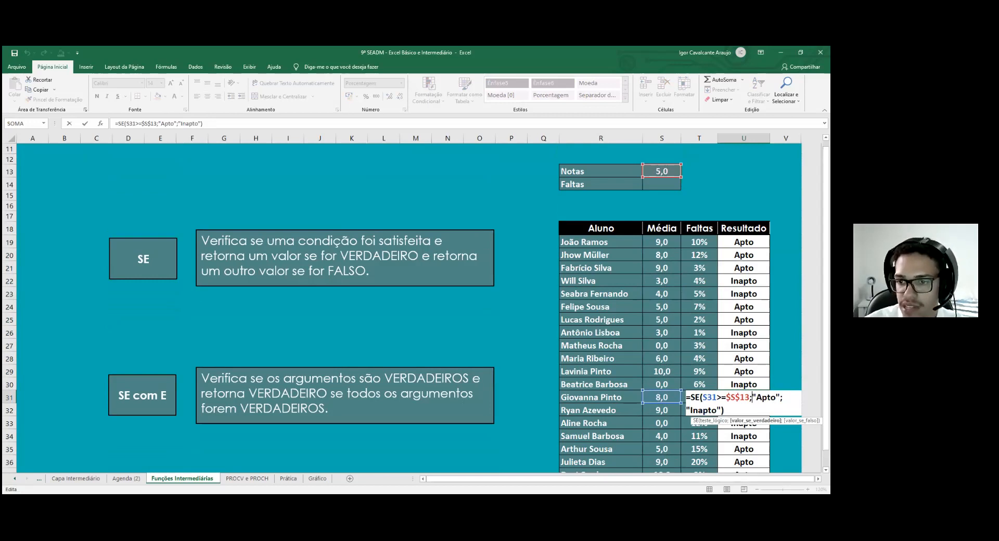
{"action": "key", "text": "Return"}
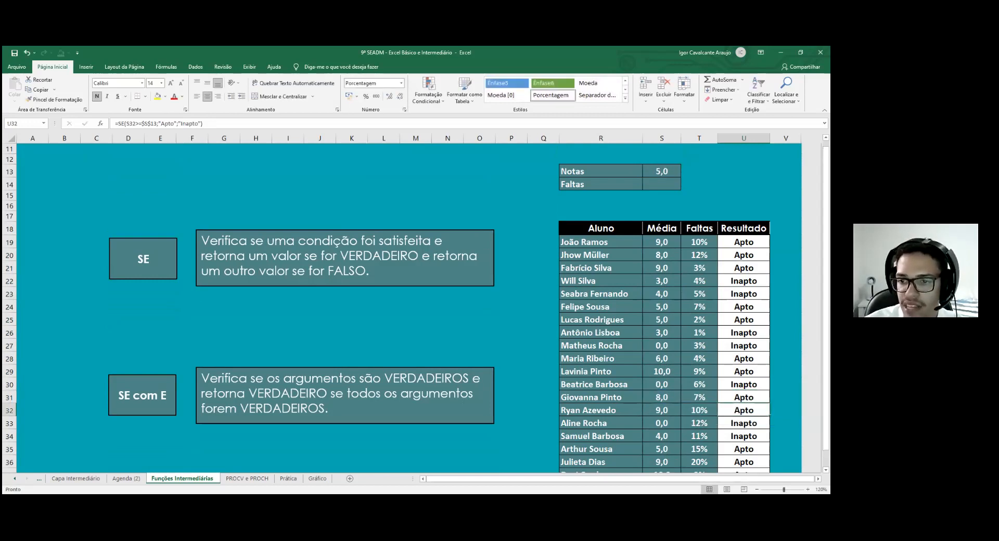
{"action": "scroll", "coordinate": [400, 307], "scroll_direction": "down", "scroll_amount": 1}
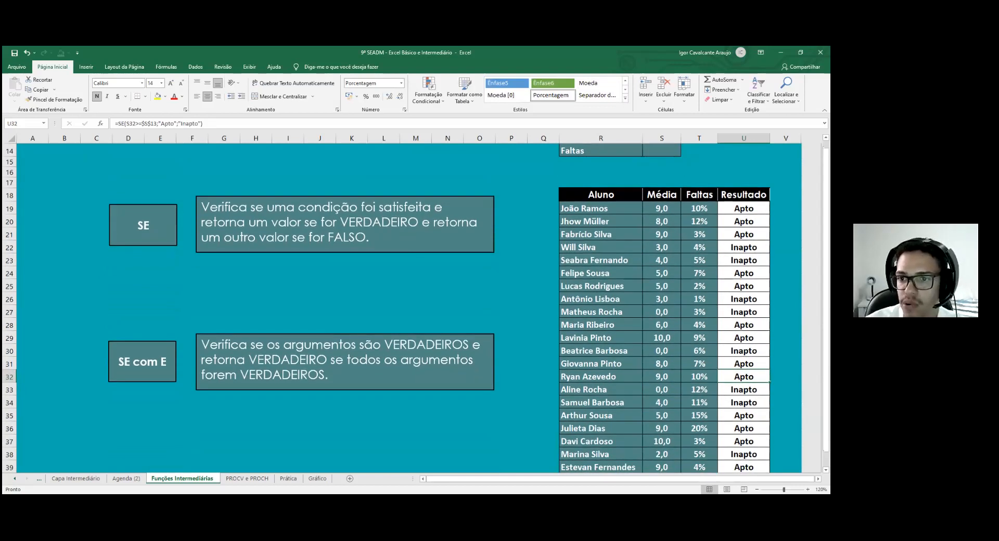
{"action": "scroll", "coordinate": [401, 307], "scroll_direction": "up", "scroll_amount": 3}
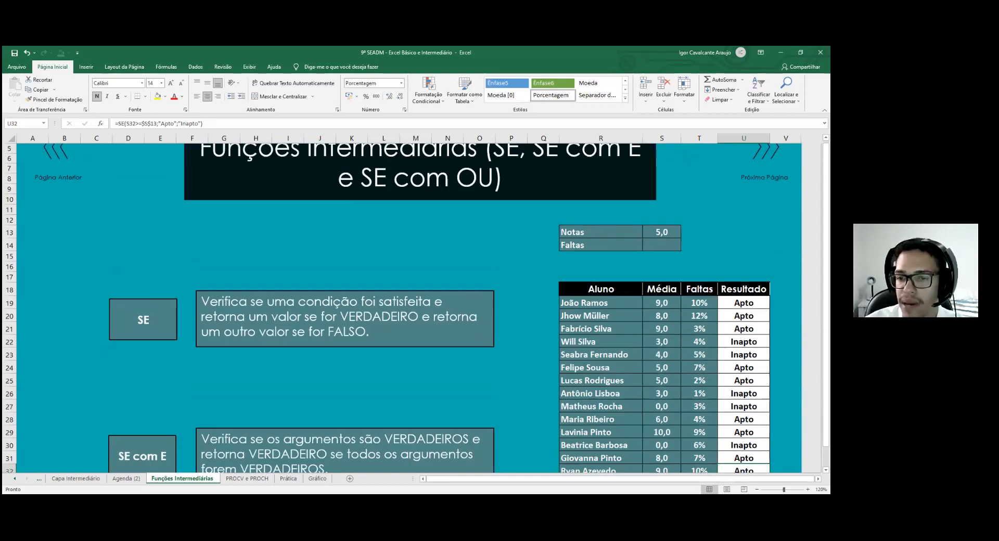
Clear the Notas cutoff in S13 and enter 6 instead
{"action": "left_click", "coordinate": [664, 234]}
{"action": "type", "text": "5"}
{"action": "key", "text": "BackSpace"}
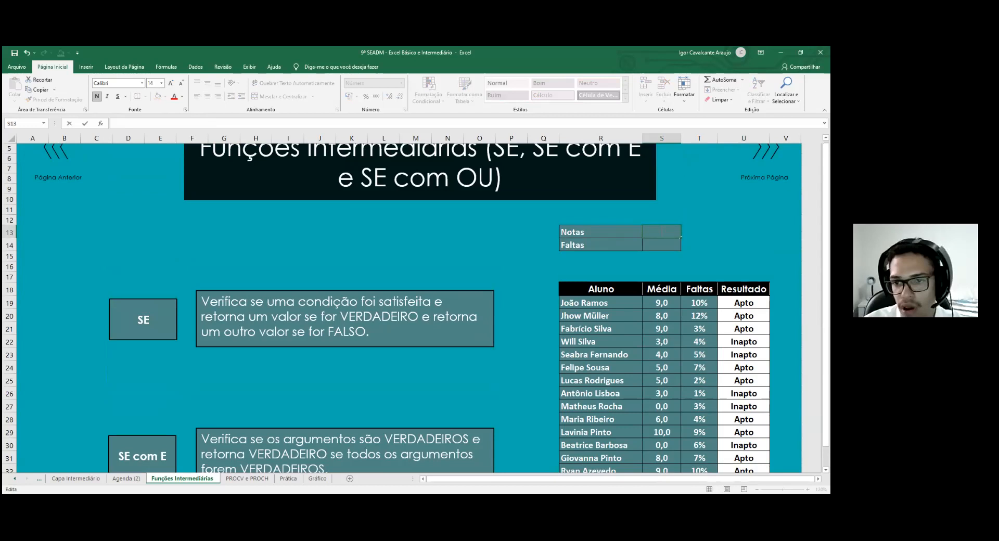
{"action": "left_click", "coordinate": [692, 246]}
{"action": "left_click", "coordinate": [661, 235]}
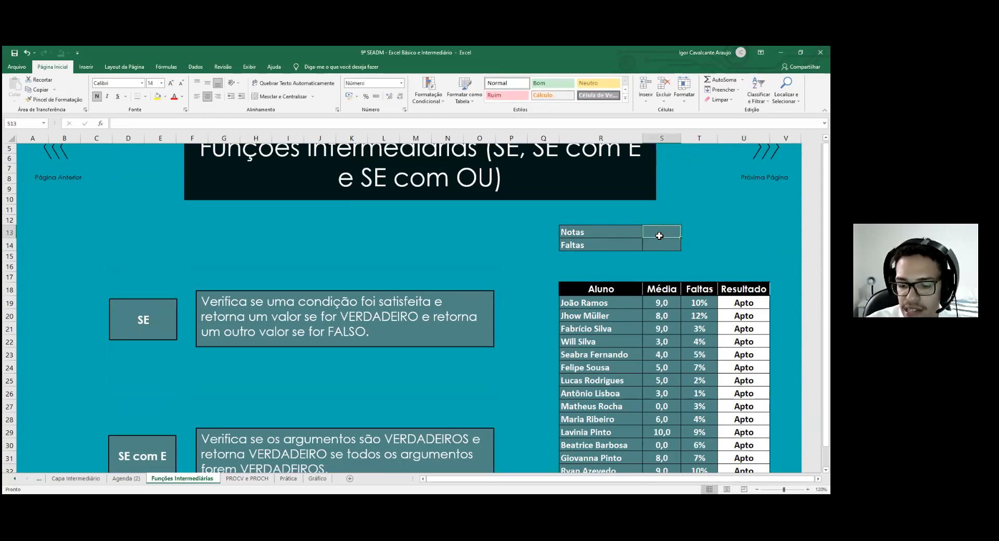
{"action": "type", "text": "6"}
{"action": "key", "text": "Return"}
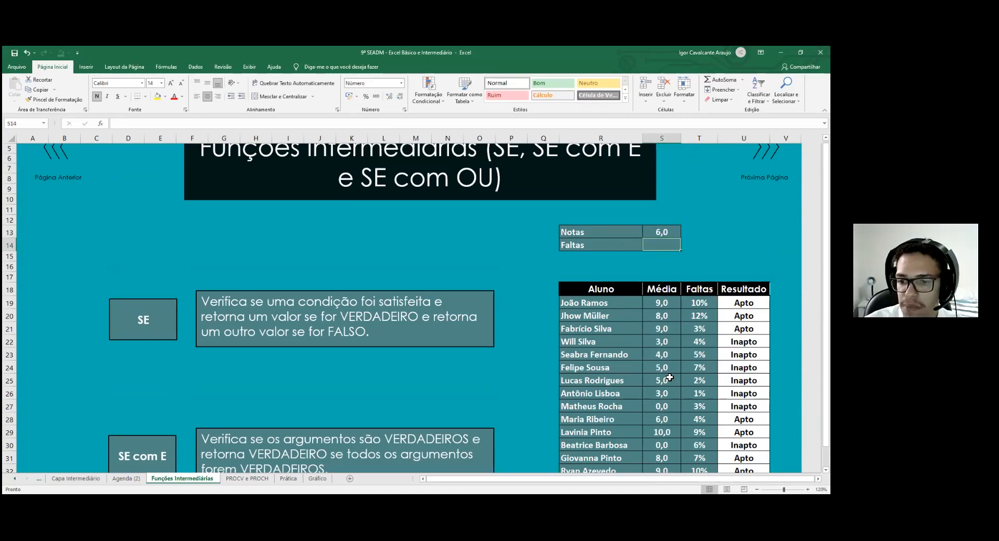
Set the Notas cutoff in S13 to 9
{"action": "left_click", "coordinate": [663, 235]}
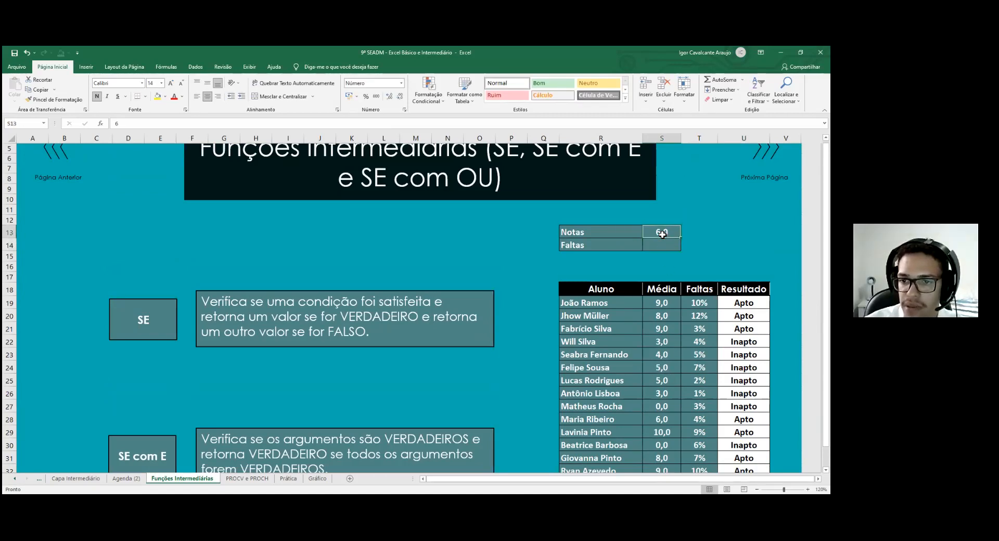
{"action": "type", "text": "9"}
{"action": "key", "text": "Return"}
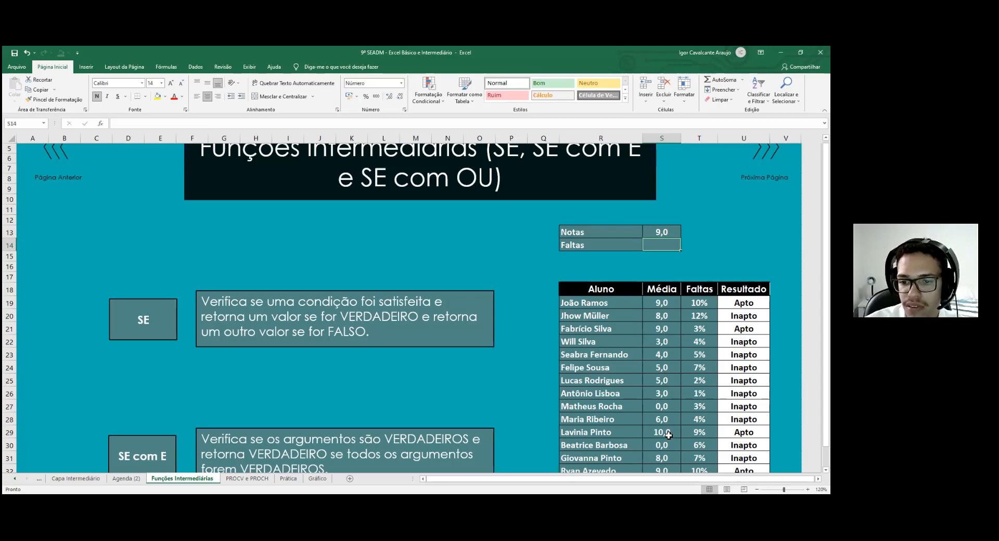
Set the Notas cutoff in S13 to 9,5 and review the results down the Resultado column
{"action": "left_click", "coordinate": [671, 229]}
{"action": "double_click", "coordinate": [673, 234]}
{"action": "type", "text": ",5"}
{"action": "key", "text": "Return"}
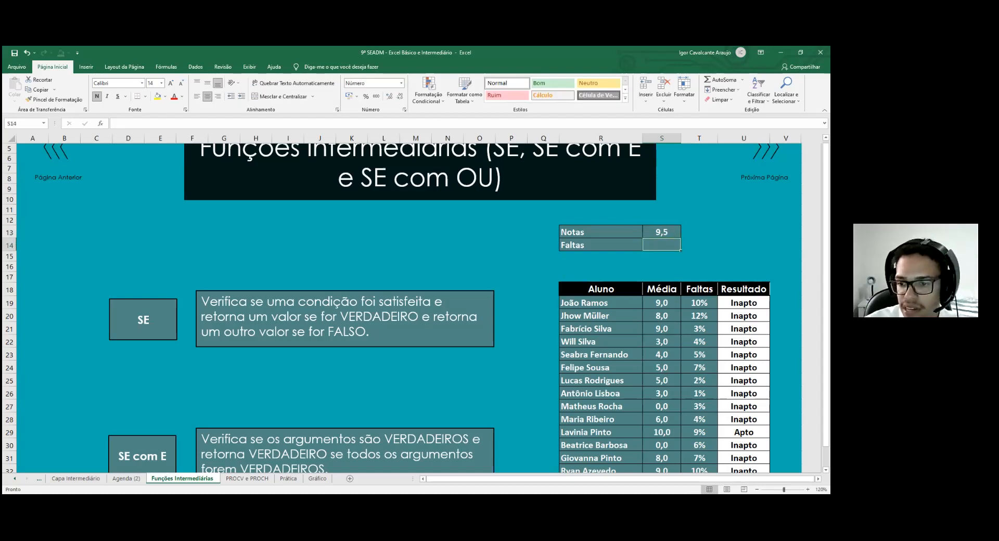
{"action": "scroll", "coordinate": [663, 408], "scroll_direction": "down", "scroll_amount": 4}
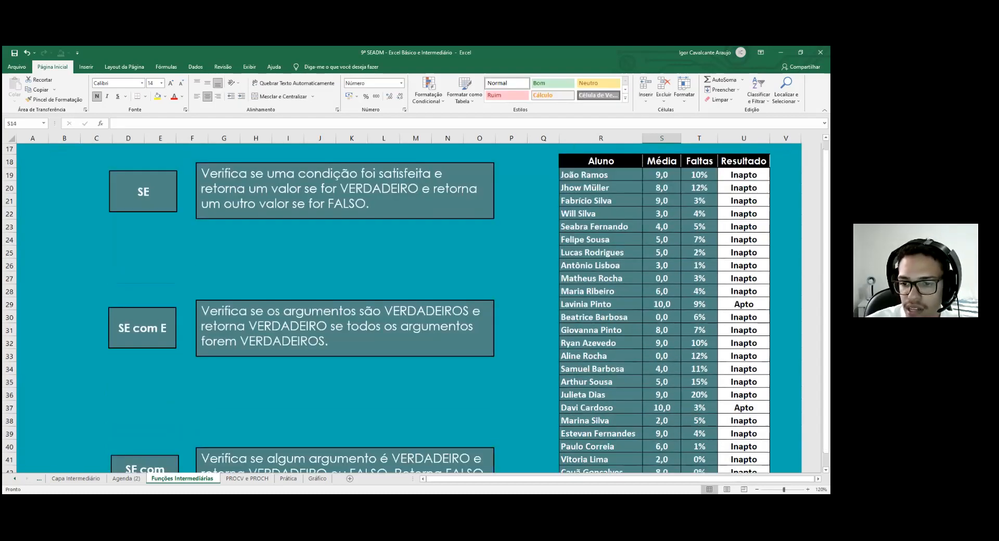
{"action": "scroll", "coordinate": [662, 408], "scroll_direction": "up", "scroll_amount": 4}
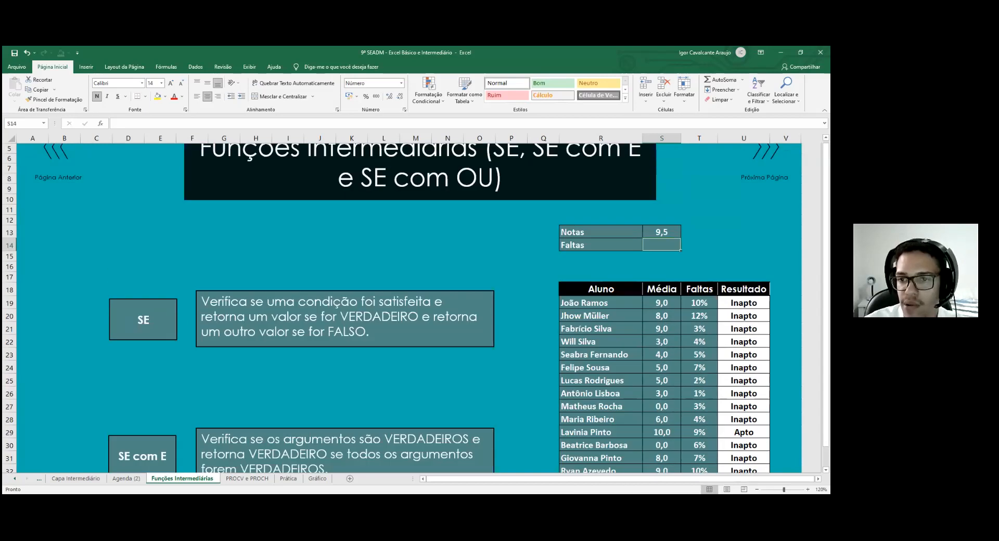
Clear the Notas cutoff in S13 and delete the formulas from the Resultado column, starting at U19
{"action": "left_click", "coordinate": [664, 232]}
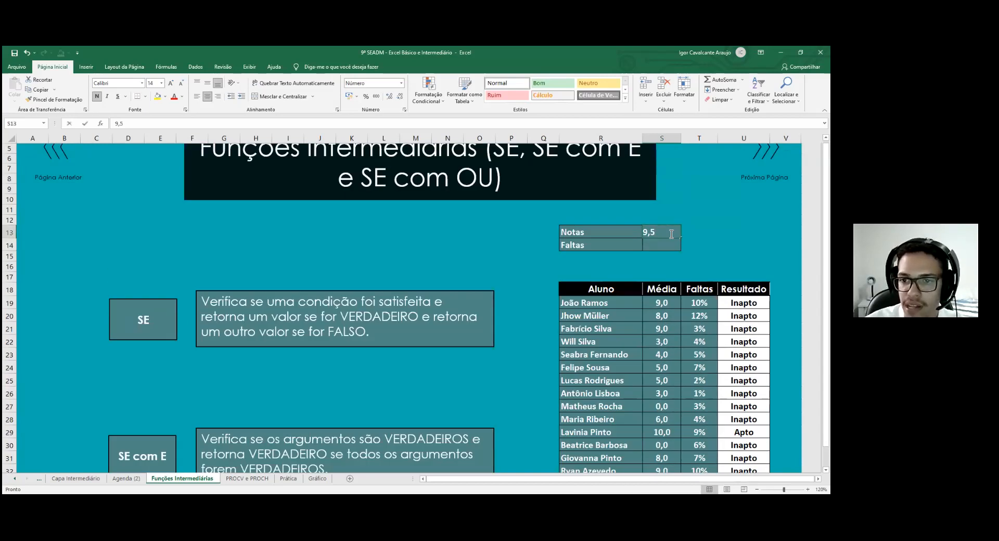
{"action": "double_click", "coordinate": [658, 235]}
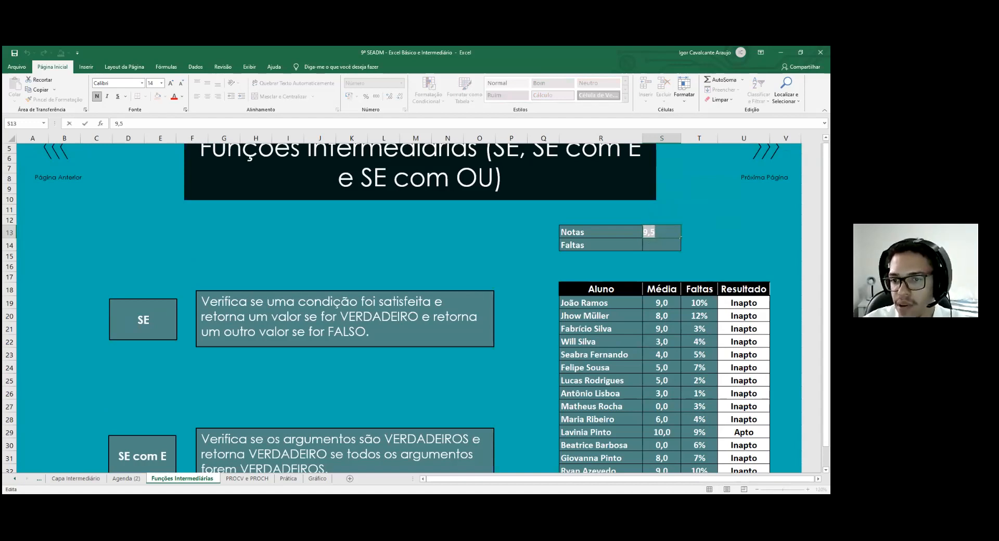
{"action": "key", "text": "Delete"}
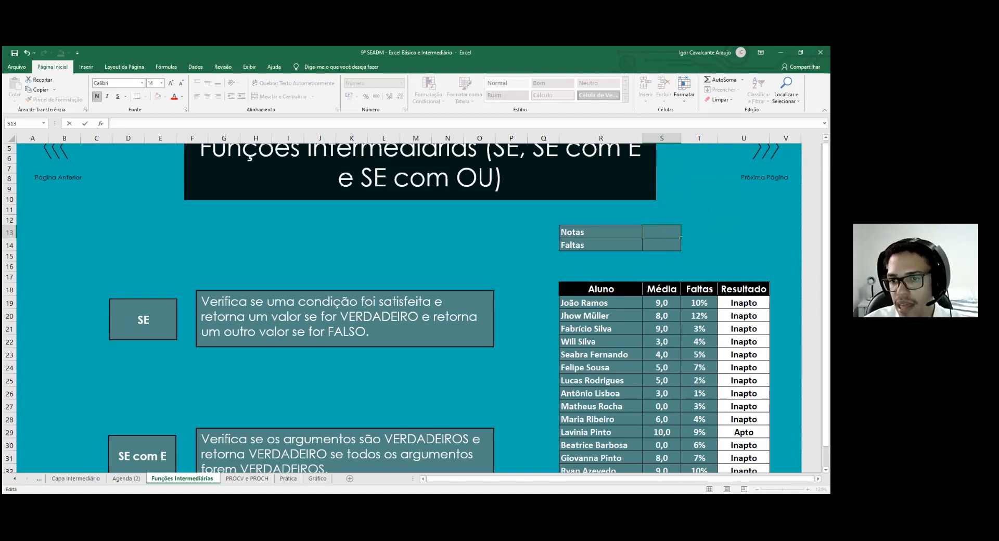
{"action": "left_click", "coordinate": [662, 246]}
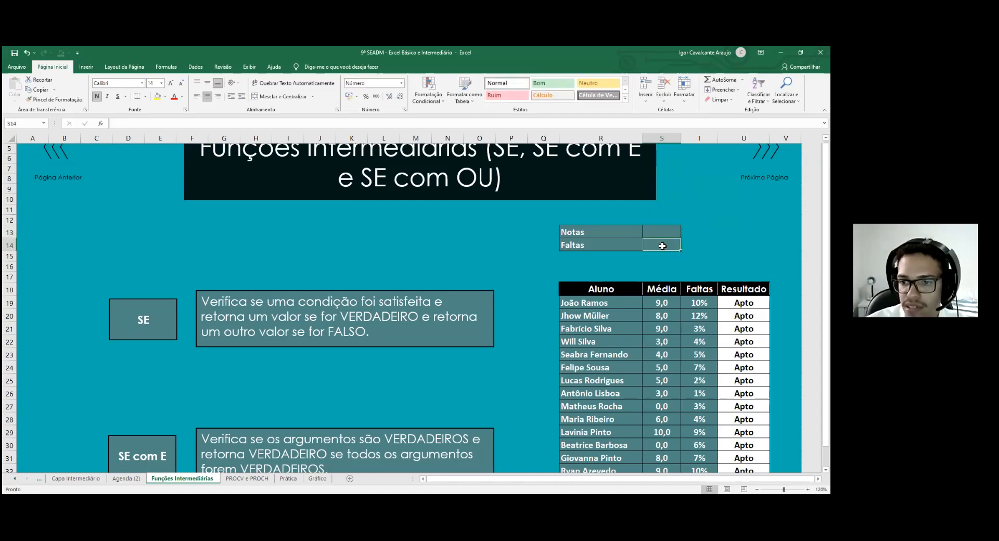
{"action": "left_click_drag", "start_coordinate": [744, 303], "coordinate": [769, 454]}
{"action": "key", "text": "Delete"}
{"action": "scroll", "coordinate": [647, 248], "scroll_direction": "up", "scroll_amount": 6}
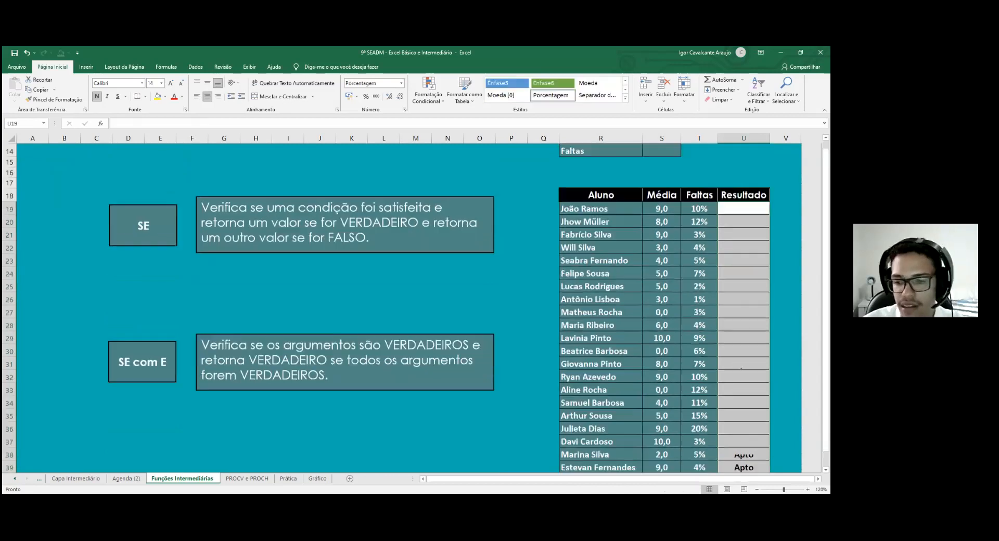
Set the Faltas cutoff in S14 to 10%, formatted as a percentage
{"action": "left_click", "coordinate": [663, 256]}
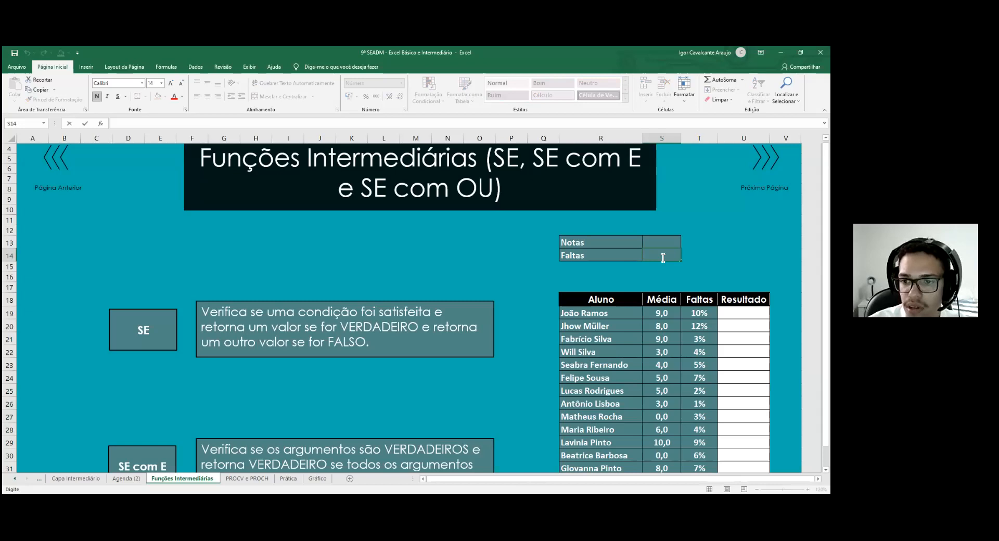
{"action": "type", "text": "10"}
{"action": "key", "text": "Return"}
{"action": "left_click", "coordinate": [661, 255]}
{"action": "left_click", "coordinate": [365, 97]}
{"action": "double_click", "coordinate": [670, 255]}
{"action": "key", "text": "BackSpace"}
{"action": "key", "text": "BackSpace"}
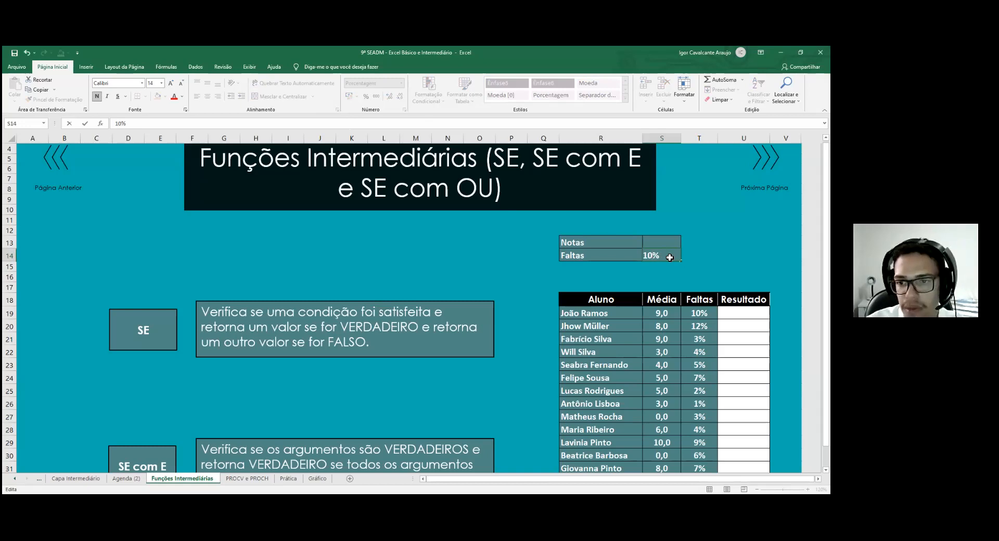
{"action": "key", "text": "Return"}
Start an SE formula in U19 with the logical test T19<S14, comparing the student's absences with the Faltas cutoff
{"action": "left_click", "coordinate": [744, 326]}
{"action": "left_click", "coordinate": [744, 313]}
{"action": "type", "text": "="}
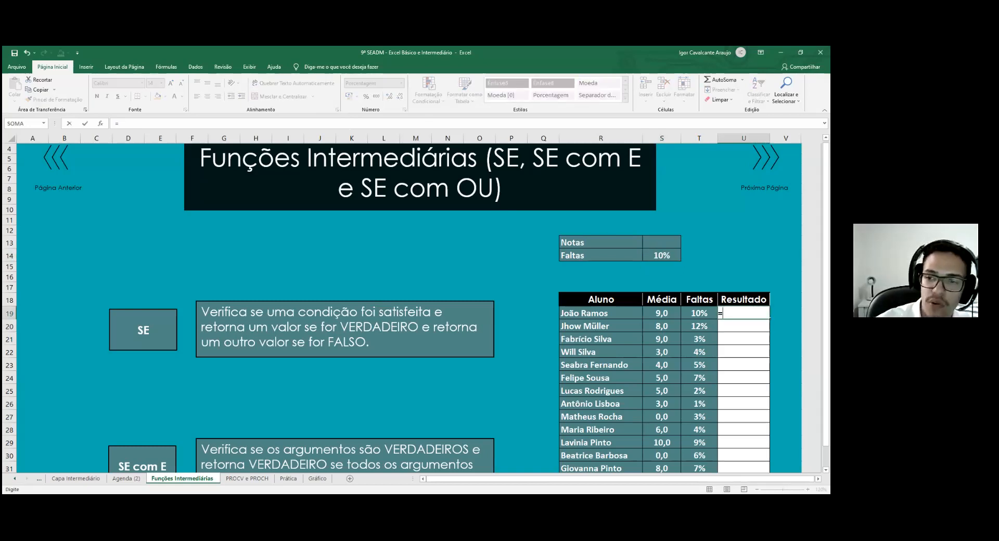
{"action": "type", "text": "SE("}
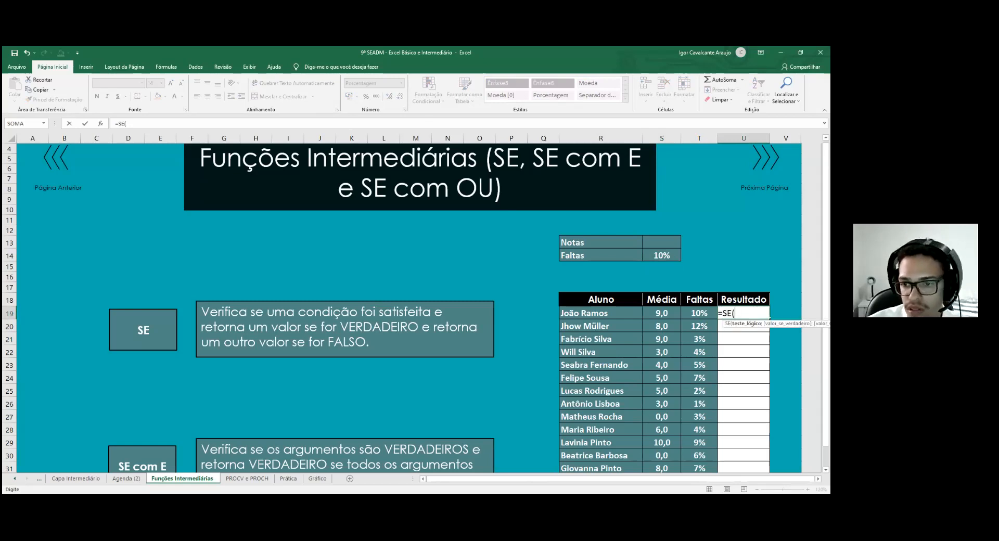
{"action": "left_click", "coordinate": [700, 313]}
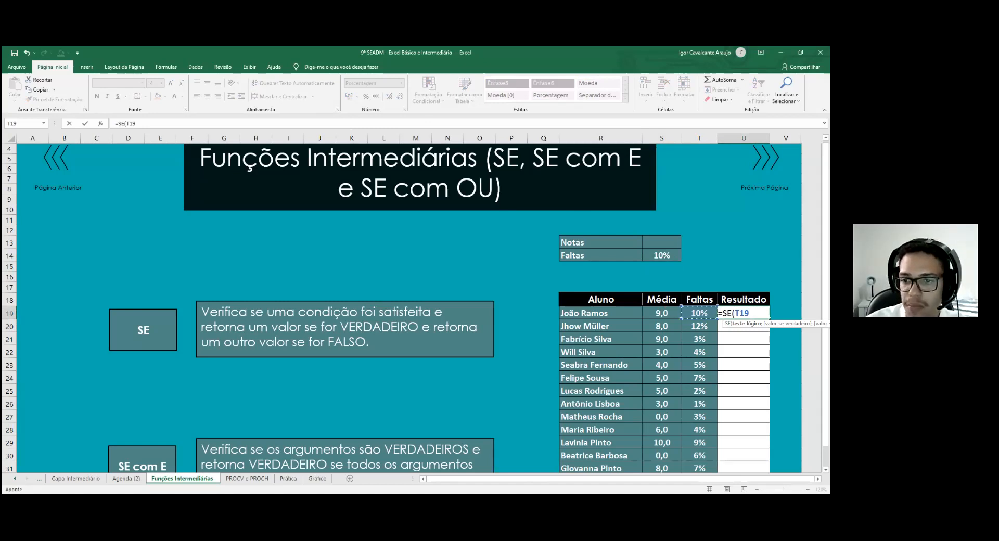
{"action": "type", "text": "<"}
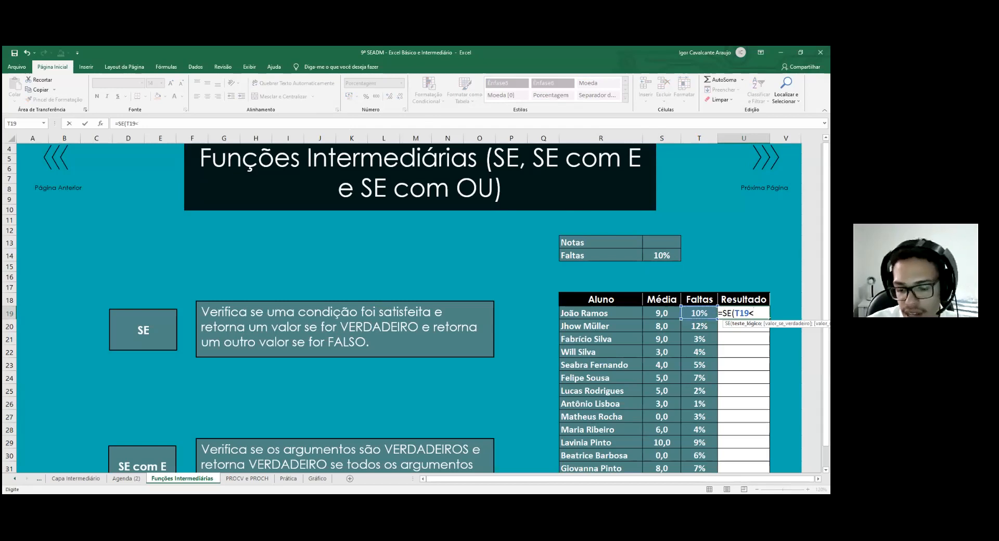
{"action": "left_click", "coordinate": [667, 256]}
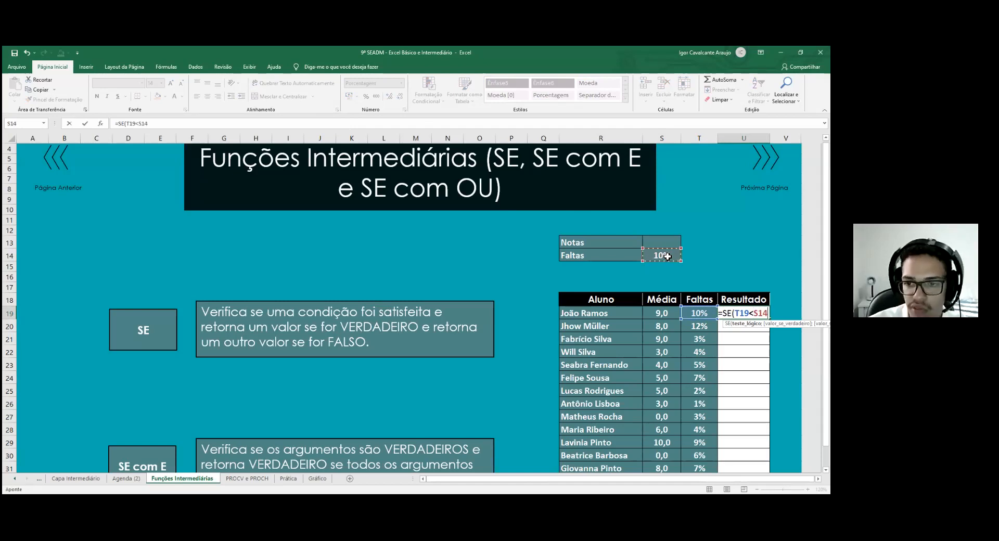
{"action": "type", "text": ";"}
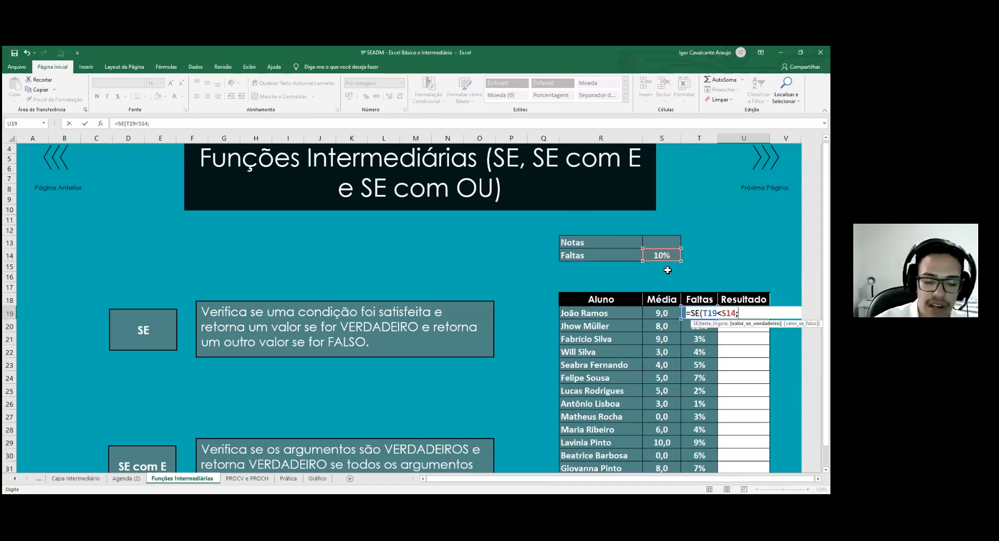
Complete the U19 SE formula with "Apto" as the true result and "Inapto" as the false result, both in quotation marks
{"action": "type", "text": "Apto"}
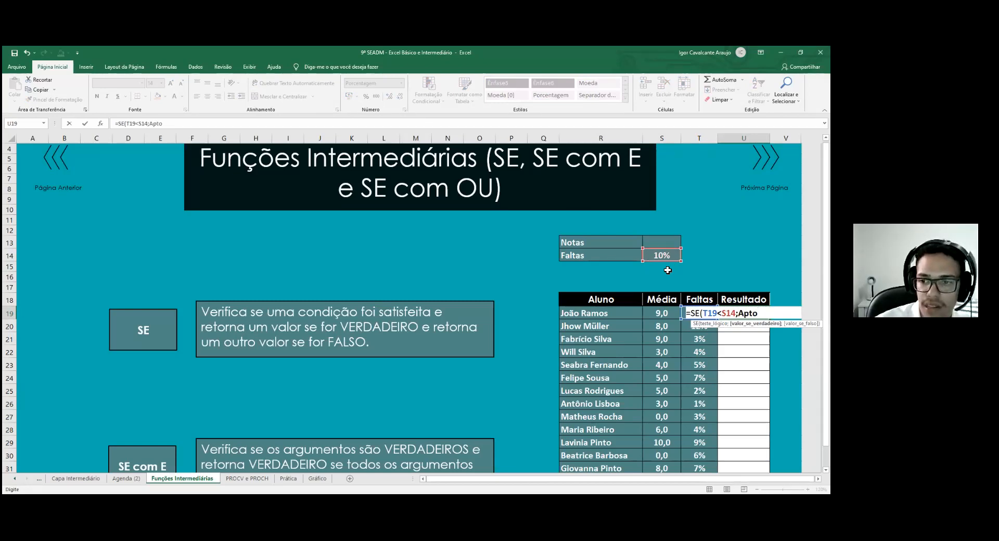
{"action": "left_click", "coordinate": [679, 316]}
{"action": "double_click", "coordinate": [758, 313]}
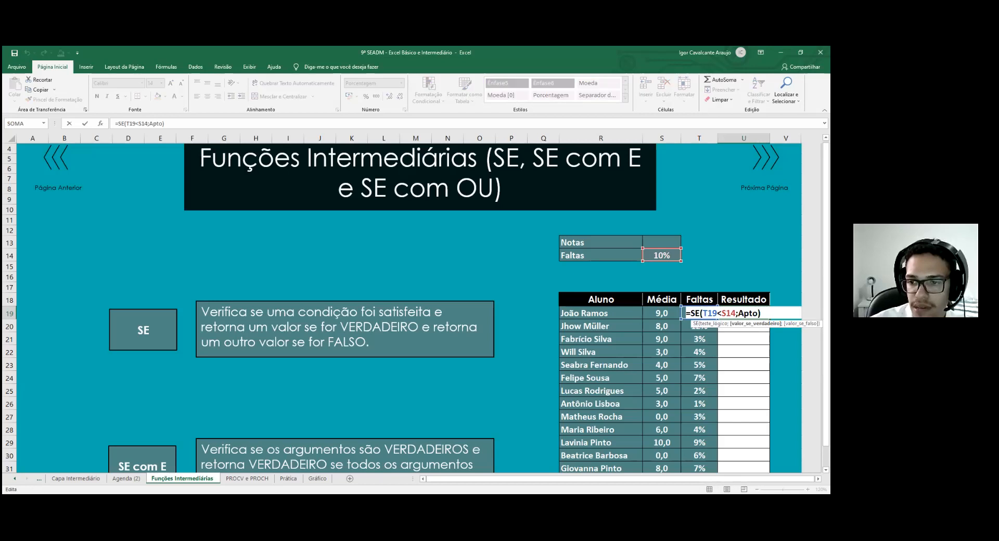
{"action": "type", "text": "'"}
{"action": "left_click", "coordinate": [738, 313]}
{"action": "type", "text": "\""}
{"action": "left_click", "coordinate": [764, 314]}
{"action": "key", "text": "BackSpace"}
{"action": "type", "text": "\""}
{"action": "type", "text": ";"}
{"action": "type", "text": "\"Inapt"}
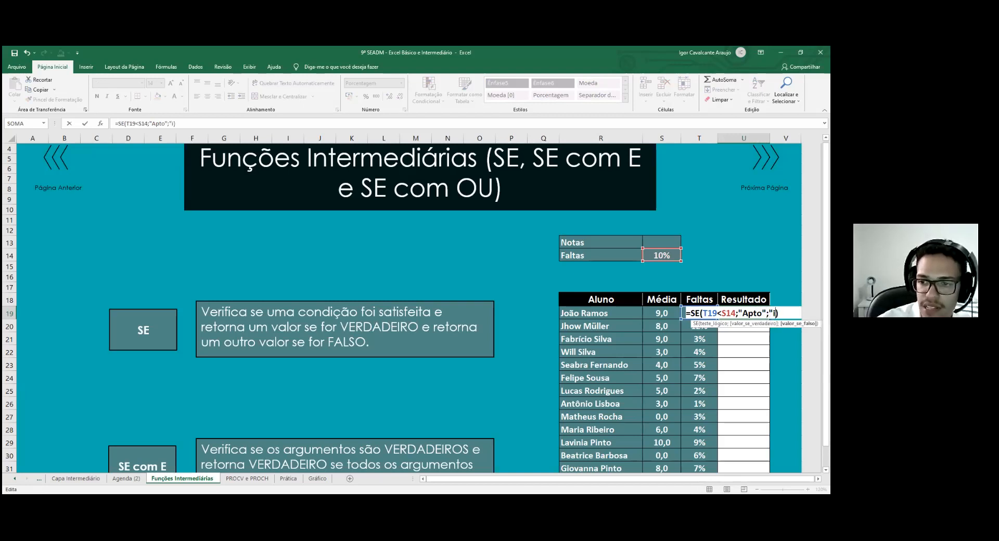
{"action": "type", "text": "o\""}
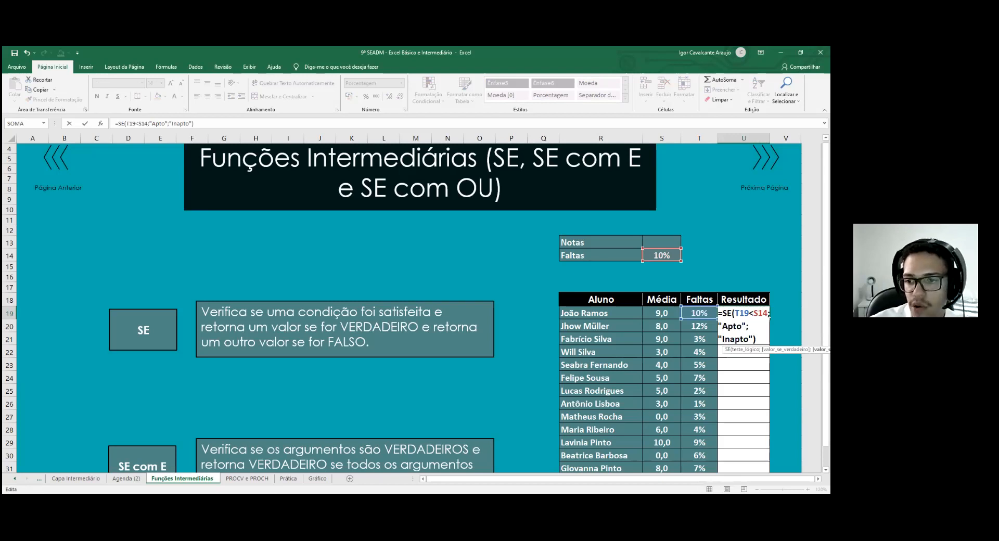
{"action": "key", "text": "ctrl+Return"}
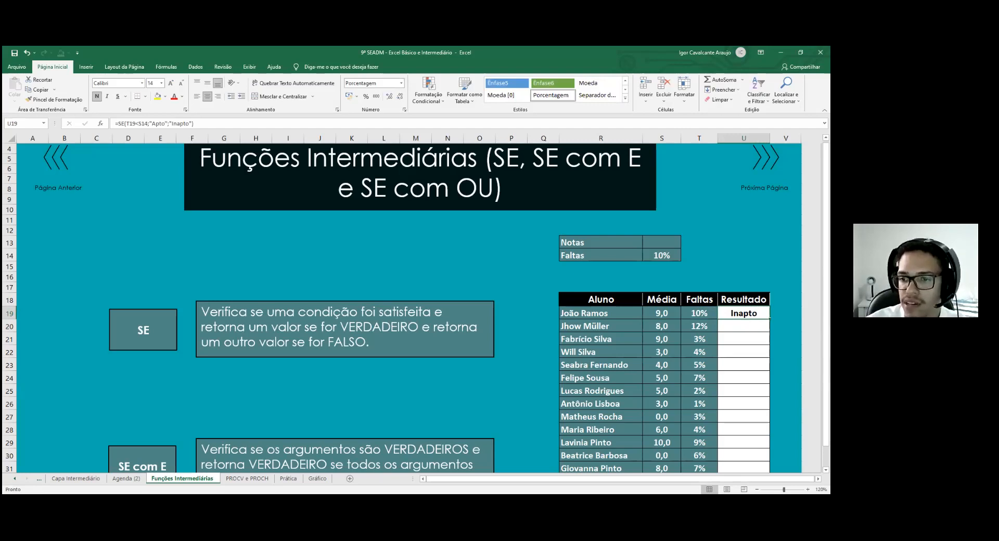
Copy the U19 formula to U20, and make the cutoff reference in U19 absolute as $S$14
{"action": "left_click_drag", "start_coordinate": [770, 318], "coordinate": [768, 331]}
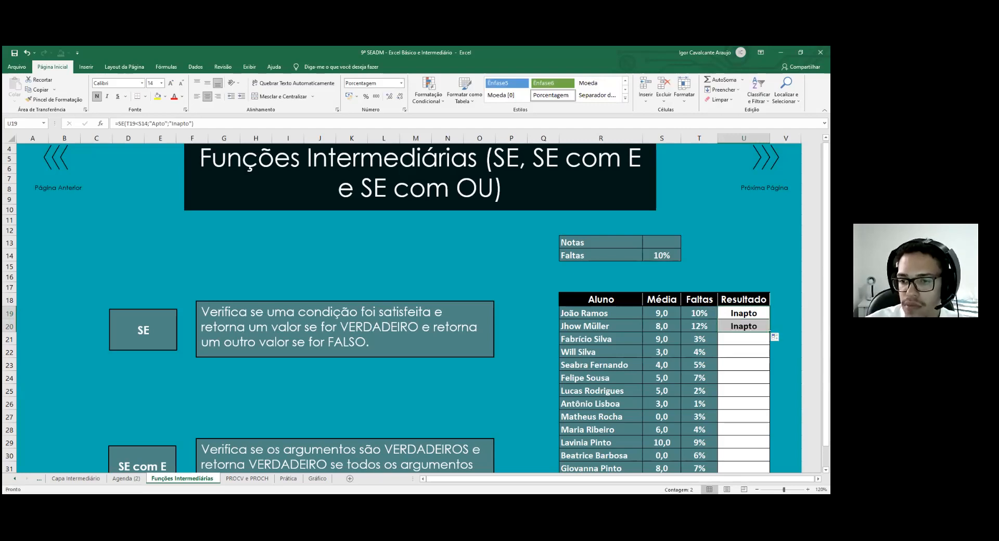
{"action": "key", "text": "F2"}
{"action": "left_click", "coordinate": [731, 313]}
{"action": "key", "text": "F4"}
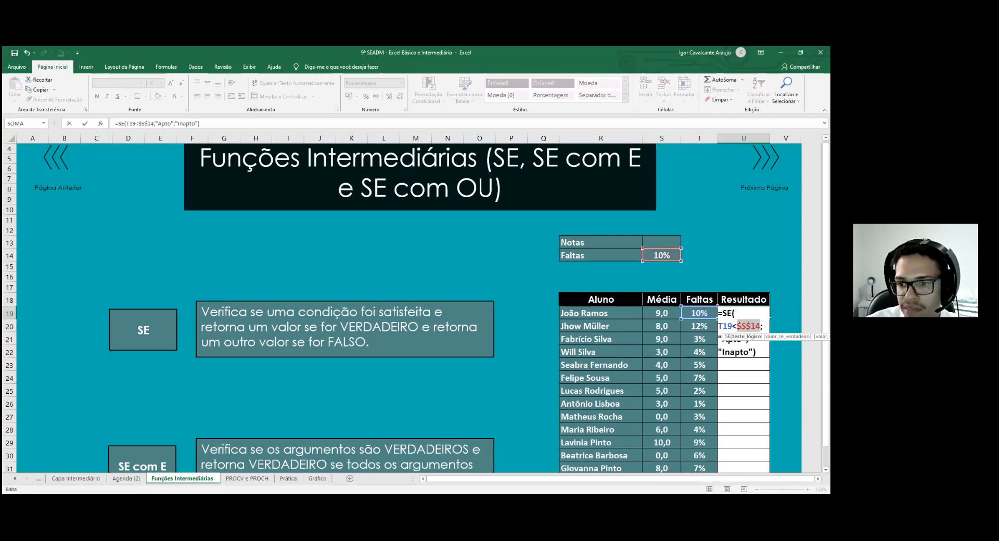
{"action": "key", "text": "ctrl+Return"}
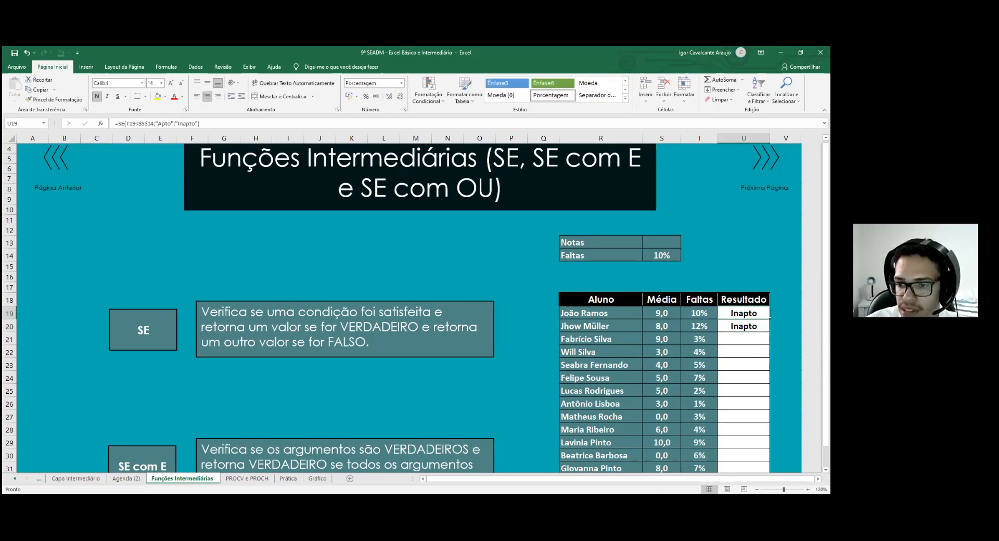
Fill the corrected U19 formula down the Resultado column through U33
{"action": "left_click_drag", "start_coordinate": [743, 314], "coordinate": [744, 339]}
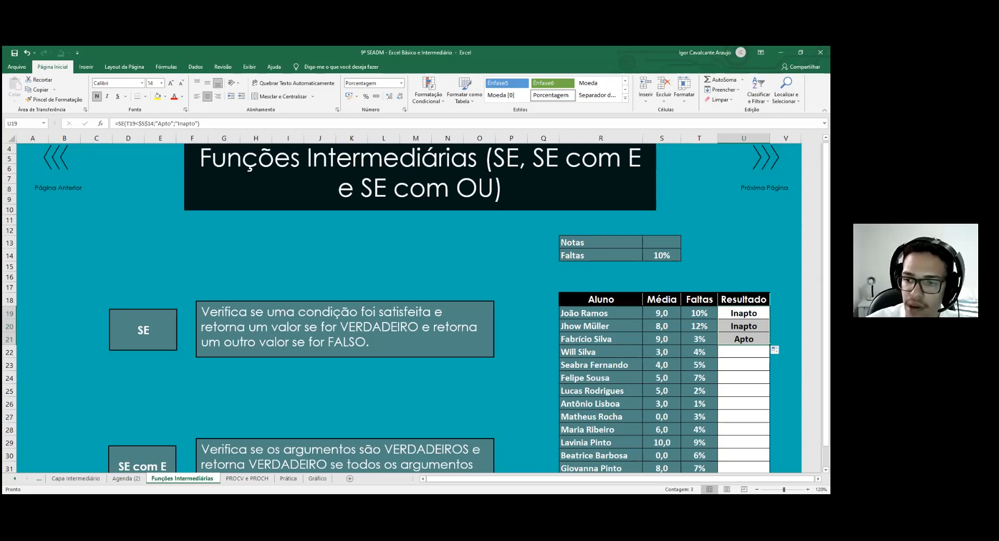
{"action": "left_click_drag", "start_coordinate": [769, 345], "coordinate": [770, 471]}
{"action": "scroll", "coordinate": [396, 310], "scroll_direction": "down", "scroll_amount": 1}
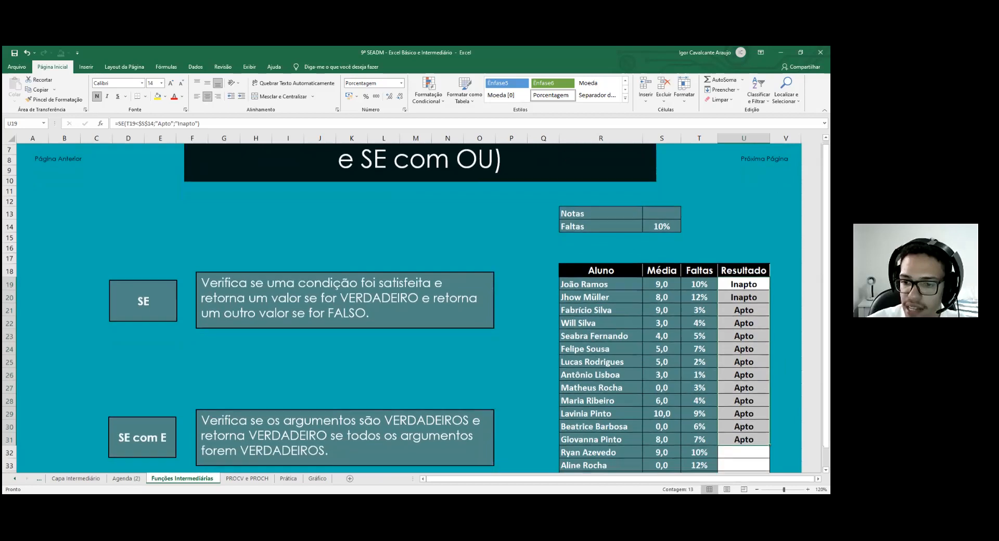
{"action": "scroll", "coordinate": [770, 427], "scroll_direction": "down", "scroll_amount": 1}
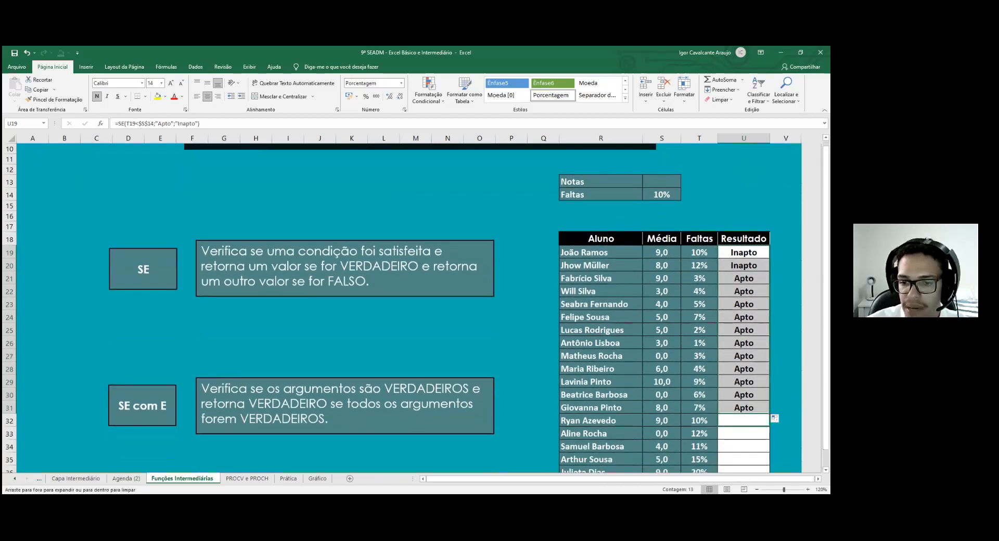
{"action": "left_click_drag", "start_coordinate": [769, 415], "coordinate": [769, 425]}
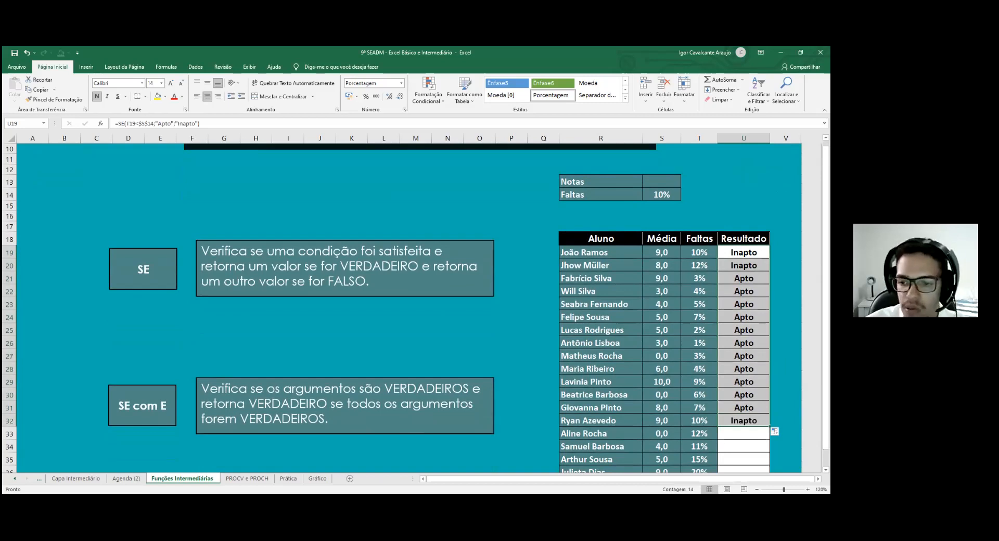
{"action": "left_click_drag", "start_coordinate": [769, 427], "coordinate": [769, 439]}
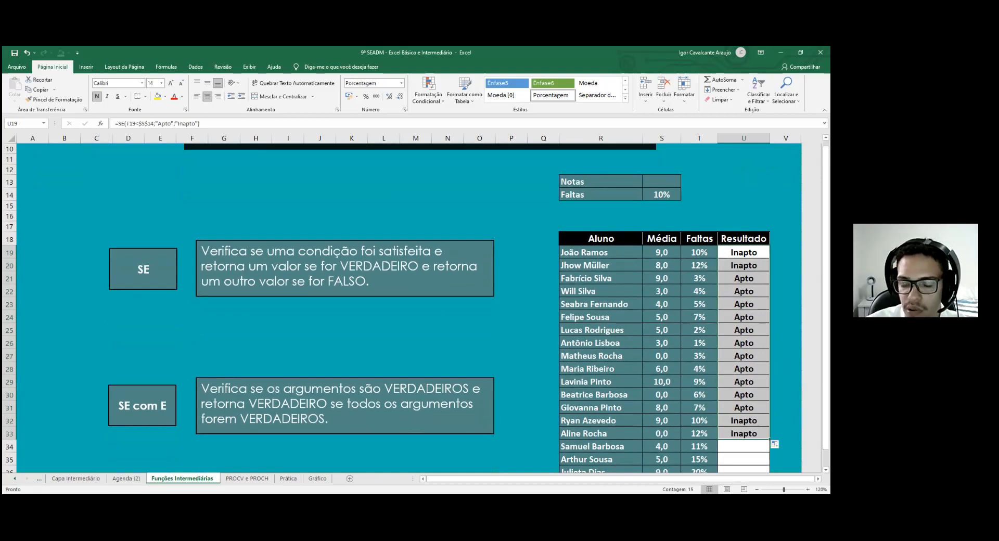
Delete the formulas from the Resultado column, U19 to U33, and set the Notas cutoff in S13 to 5
{"action": "left_click_drag", "start_coordinate": [743, 253], "coordinate": [744, 433]}
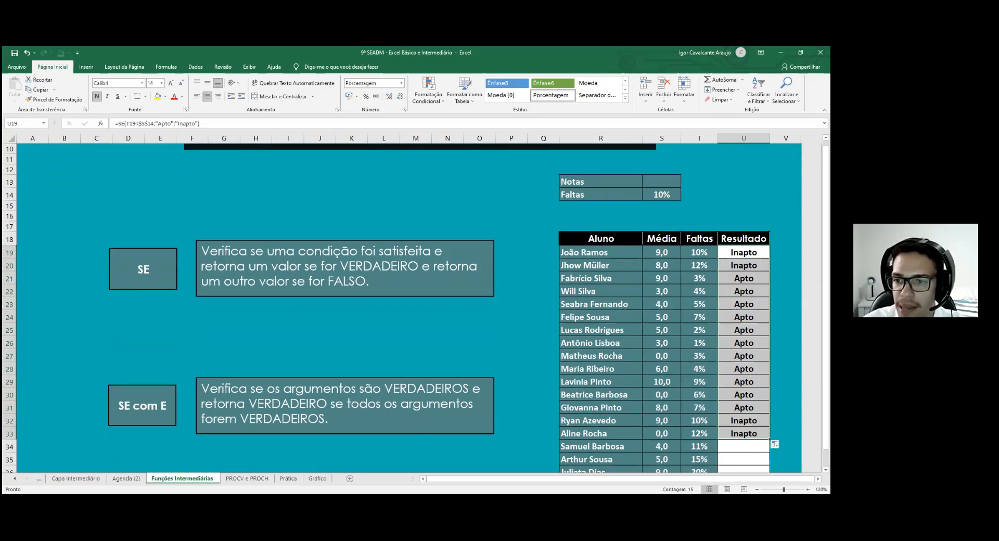
{"action": "key", "text": "Delete"}
{"action": "left_click", "coordinate": [662, 182]}
{"action": "type", "text": "5,"}
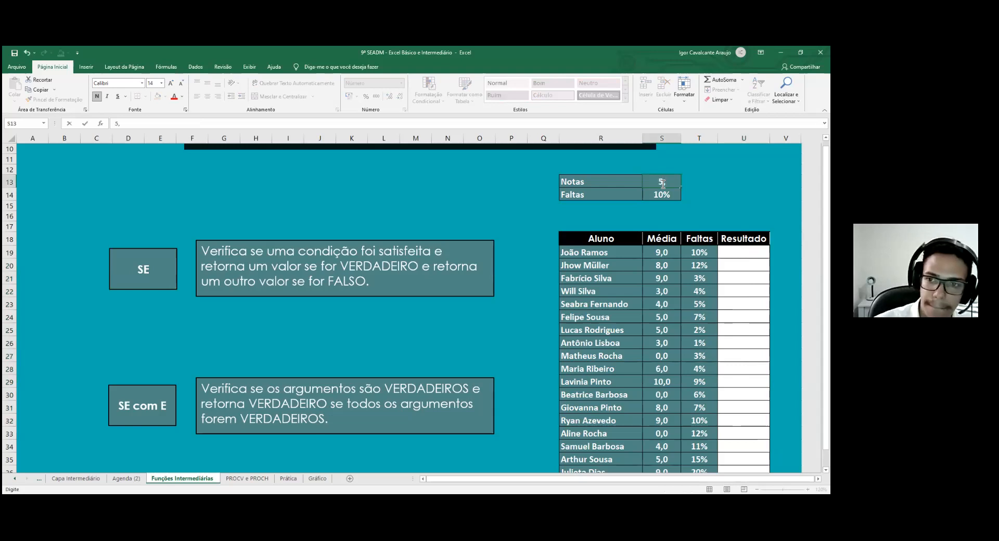
{"action": "key", "text": "Return"}
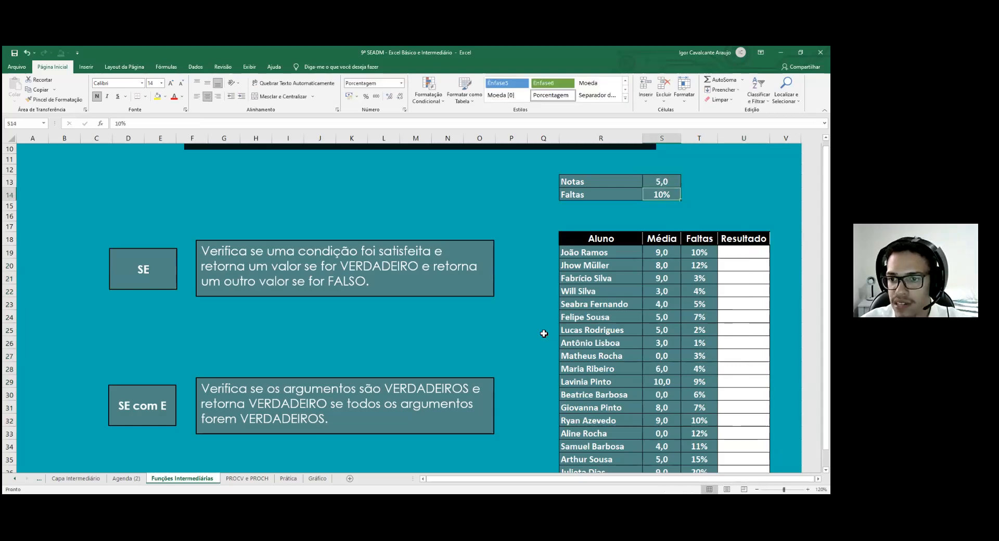
Start a formula in U19 with SE and a nested E function, using S19>S13 as the first condition
{"action": "scroll", "coordinate": [503, 331], "scroll_direction": "down", "scroll_amount": 1}
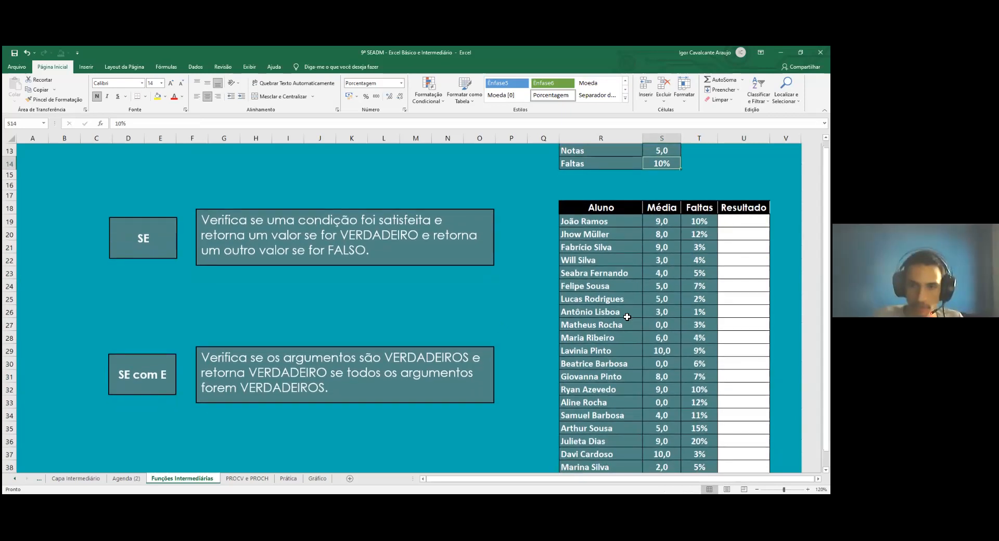
{"action": "scroll", "coordinate": [411, 442], "scroll_direction": "up", "scroll_amount": 1}
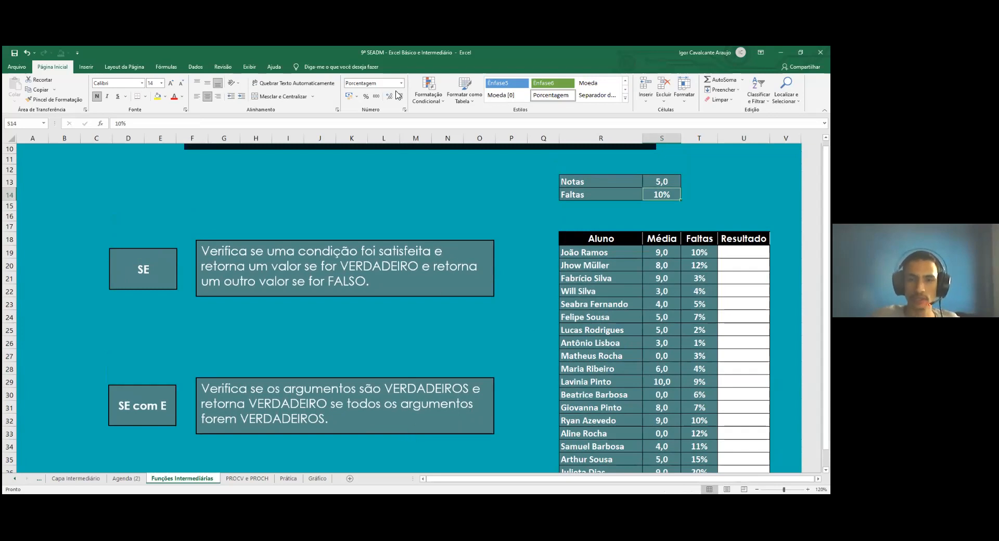
{"action": "scroll", "coordinate": [412, 307], "scroll_direction": "down", "scroll_amount": 1}
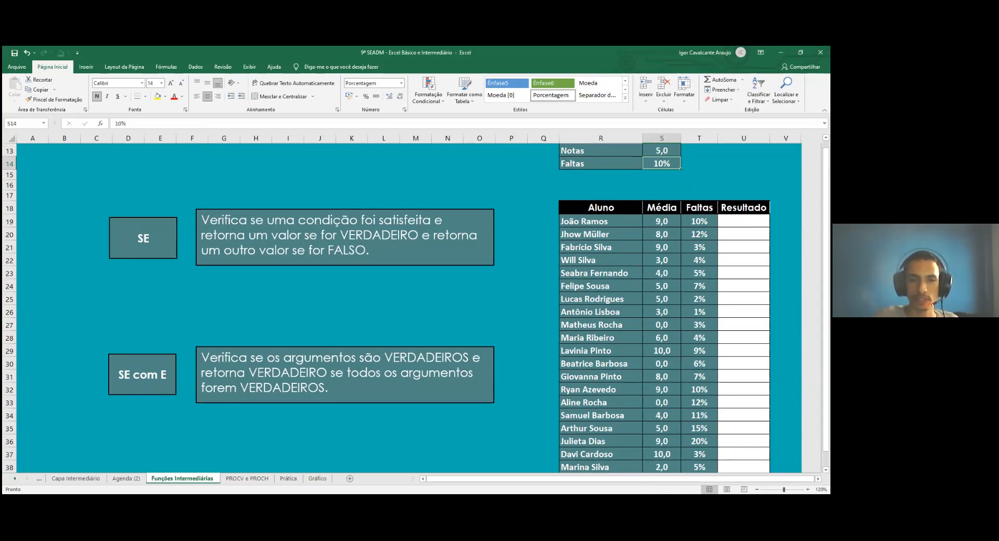
{"action": "left_click", "coordinate": [743, 221]}
{"action": "type", "text": "="}
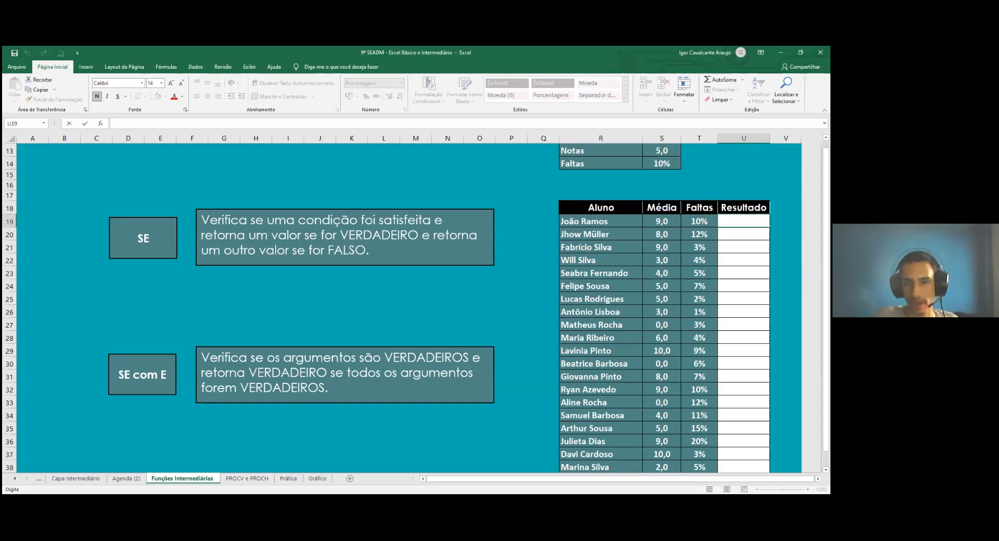
{"action": "type", "text": "SE("}
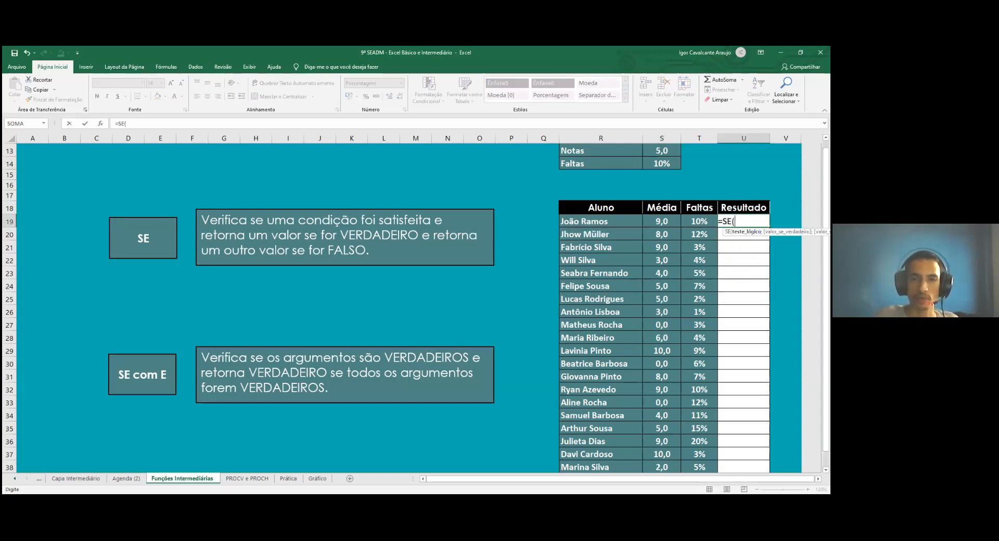
{"action": "type", "text": "E"}
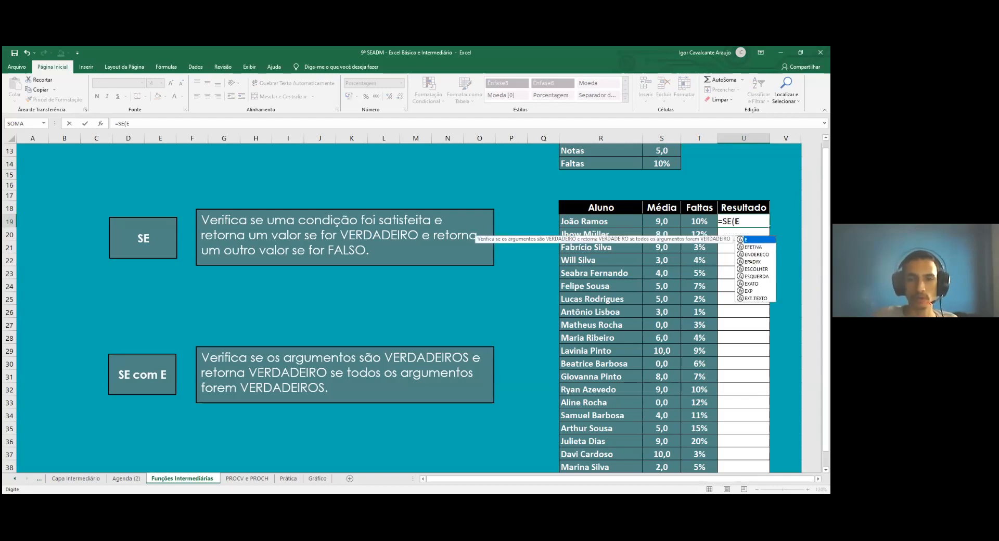
{"action": "type", "text": "("}
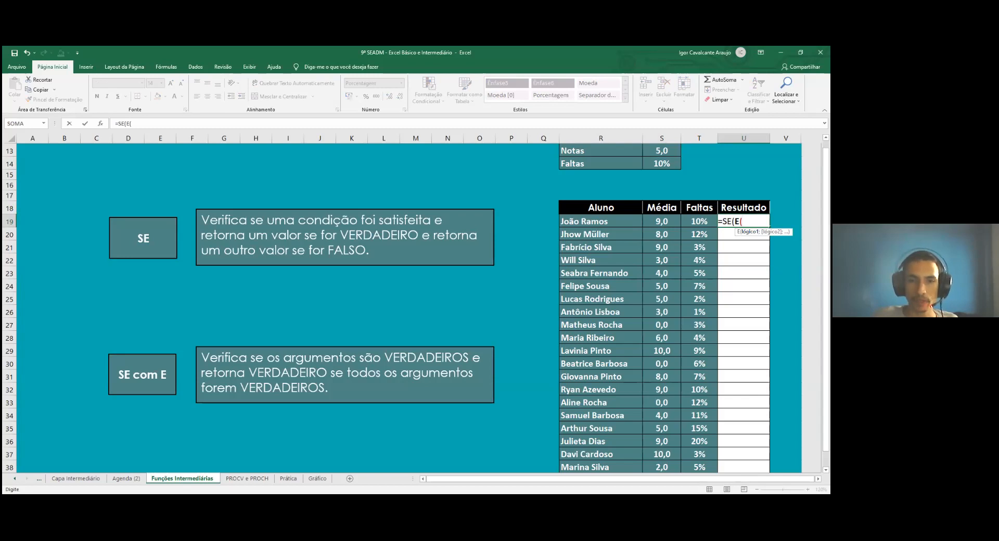
{"action": "scroll", "coordinate": [395, 307], "scroll_direction": "up", "scroll_amount": 1}
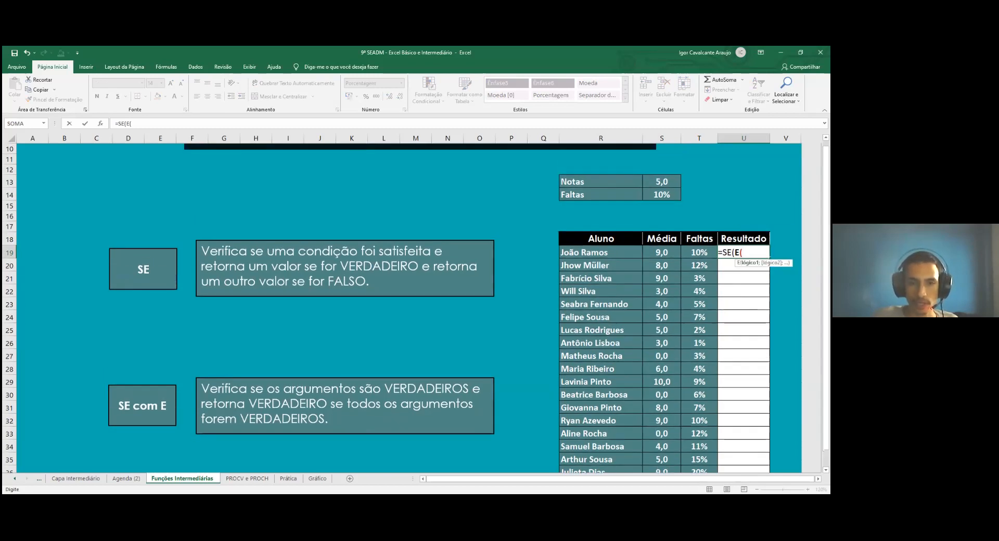
{"action": "left_click", "coordinate": [668, 252]}
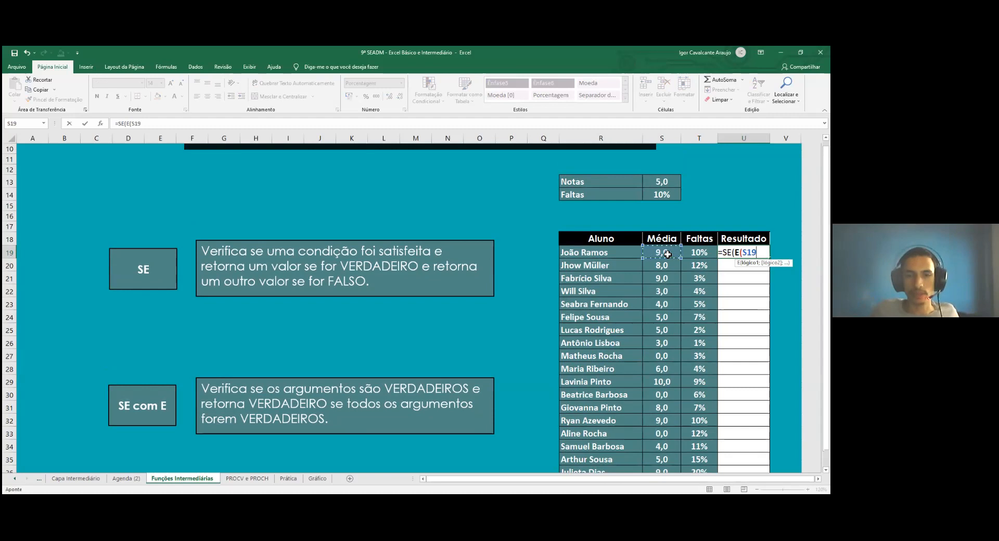
{"action": "type", "text": ">"}
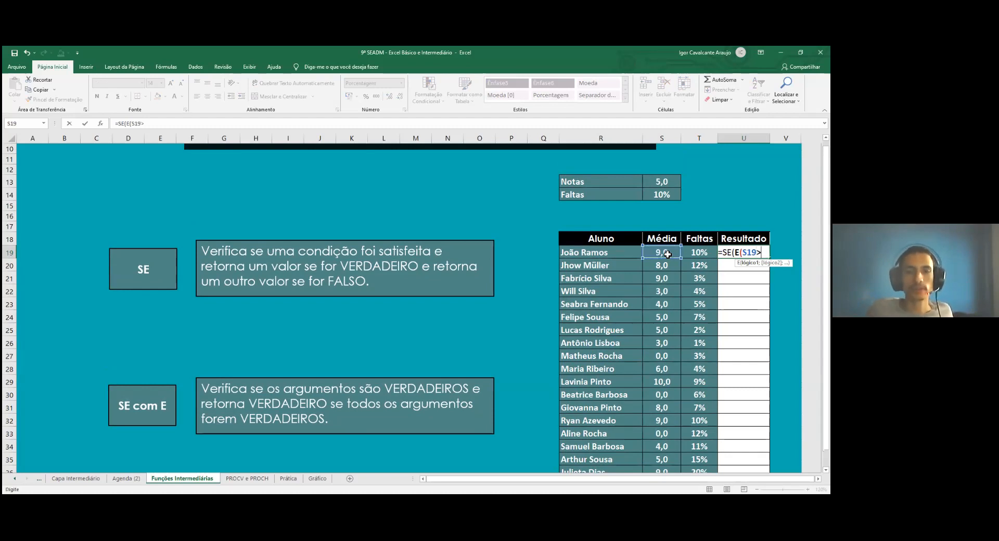
{"action": "left_click", "coordinate": [671, 183]}
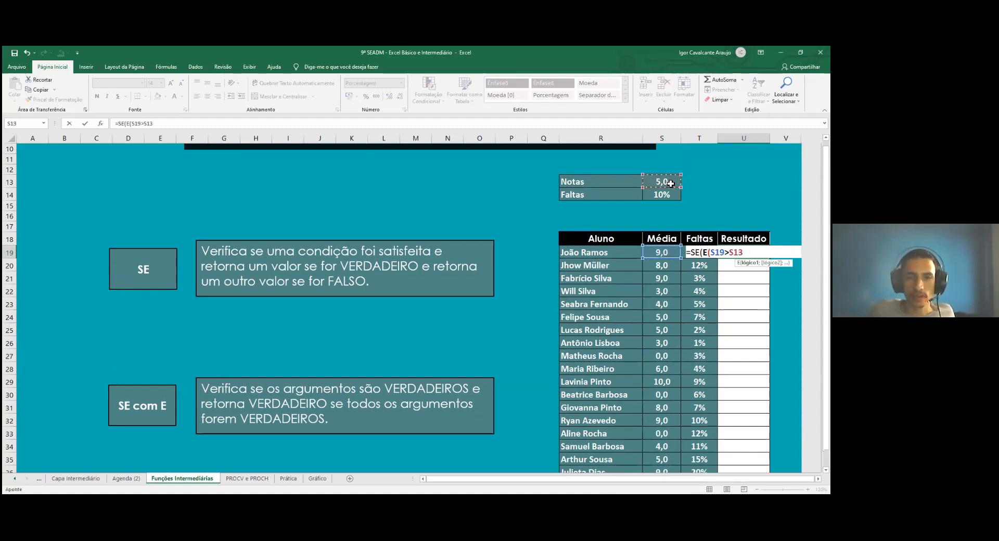
Add T19<S14 as the second condition of the nested E function and close its parenthesis
{"action": "type", "text": ";"}
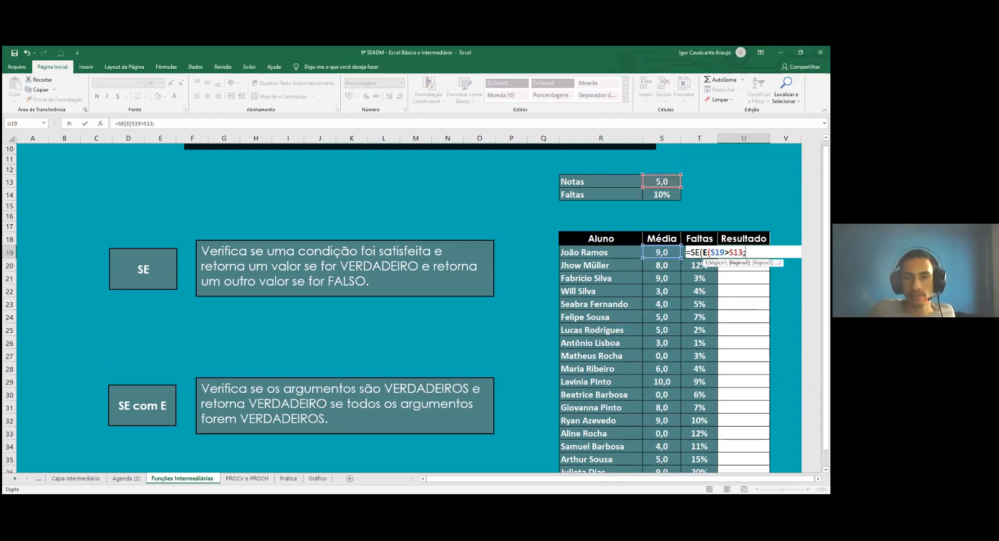
{"action": "key", "text": "Left"}
{"action": "type", "text": "<"}
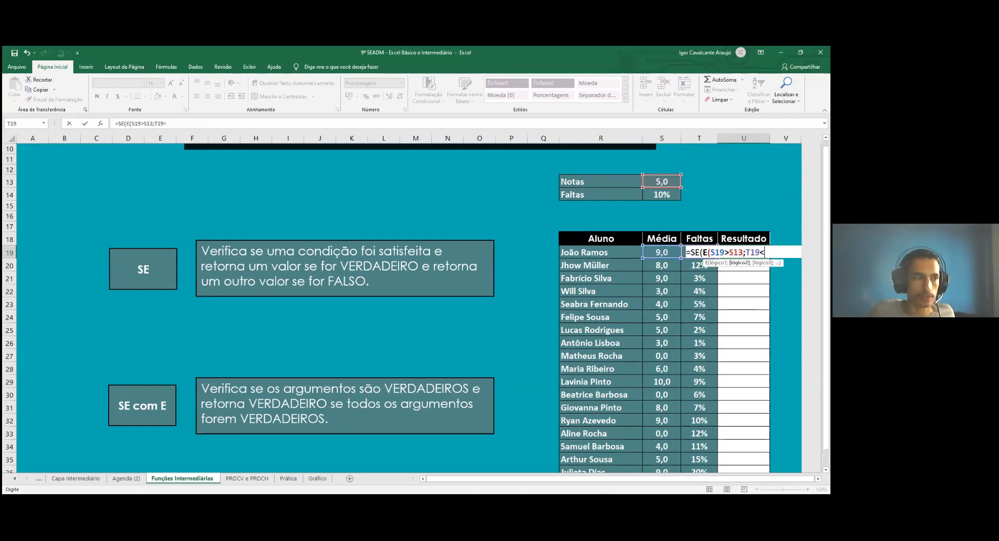
{"action": "left_click", "coordinate": [658, 195]}
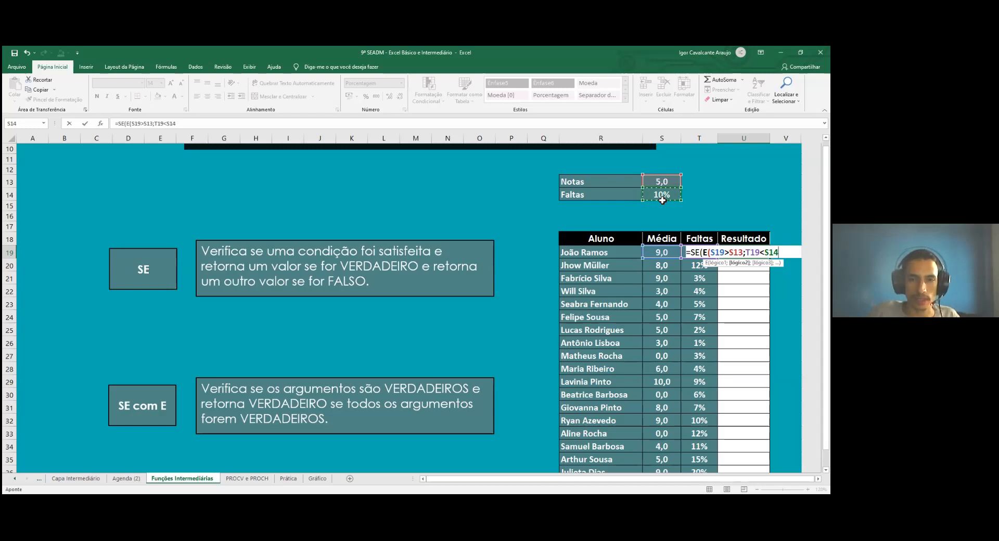
{"action": "type", "text": ")"}
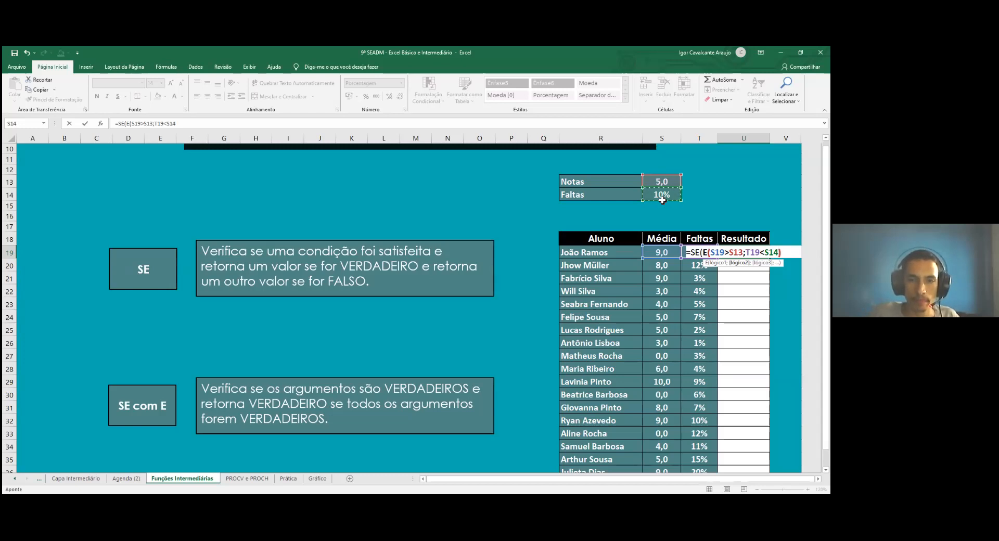
Complete the U19 formula with "Aprovado" as the true result and "Reprovado" as the false result, and enter it
{"action": "type", "text": ";\""}
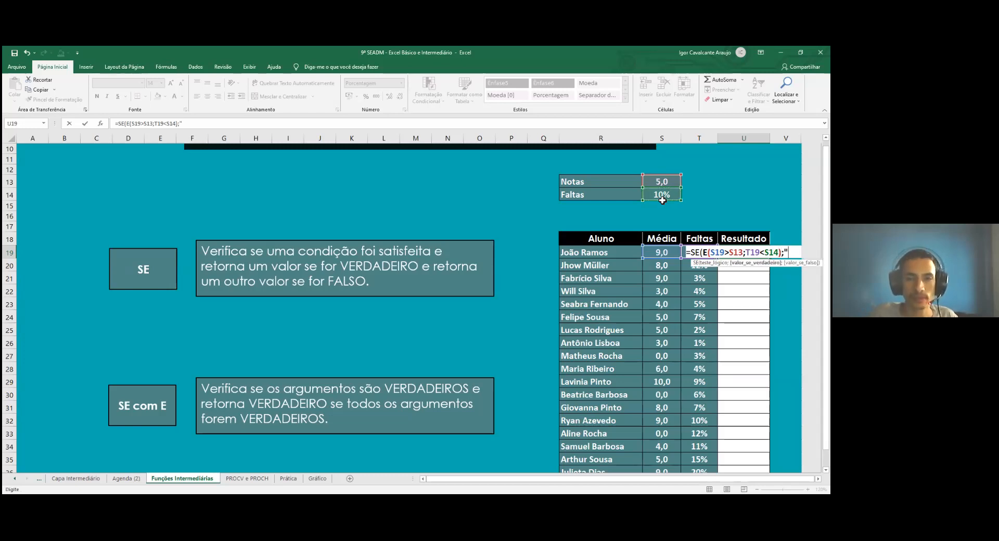
{"action": "type", "text": "Ap"}
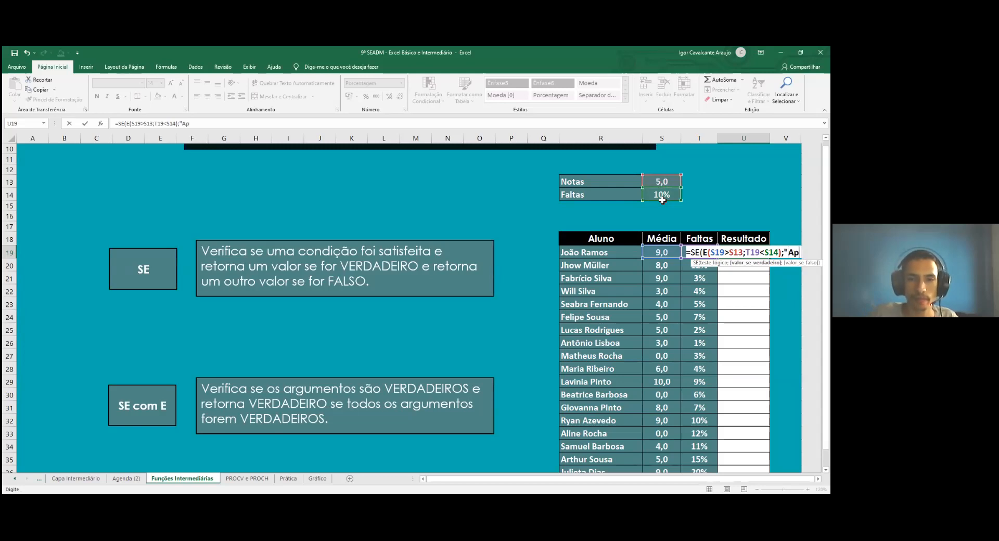
{"action": "type", "text": "rovado\";"}
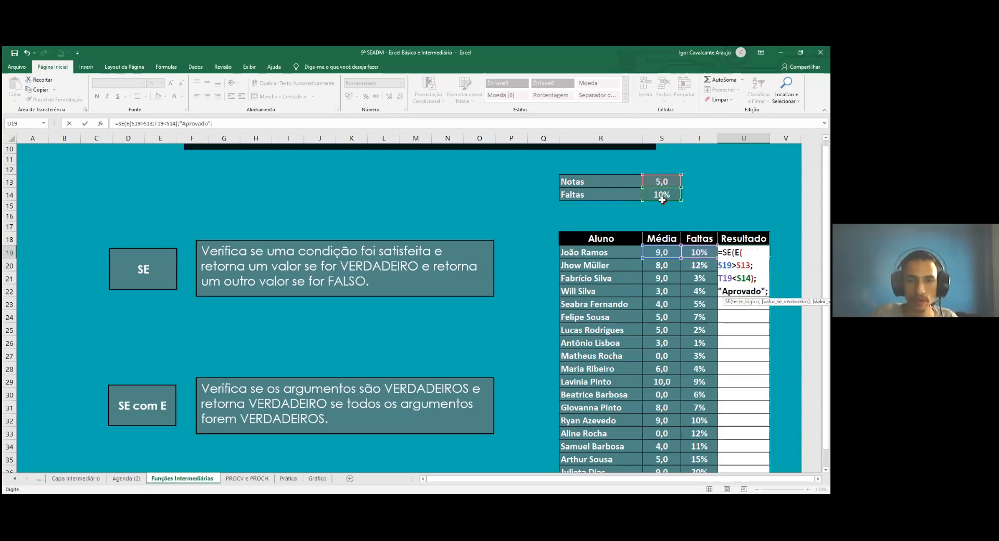
{"action": "type", "text": "\"Repr"}
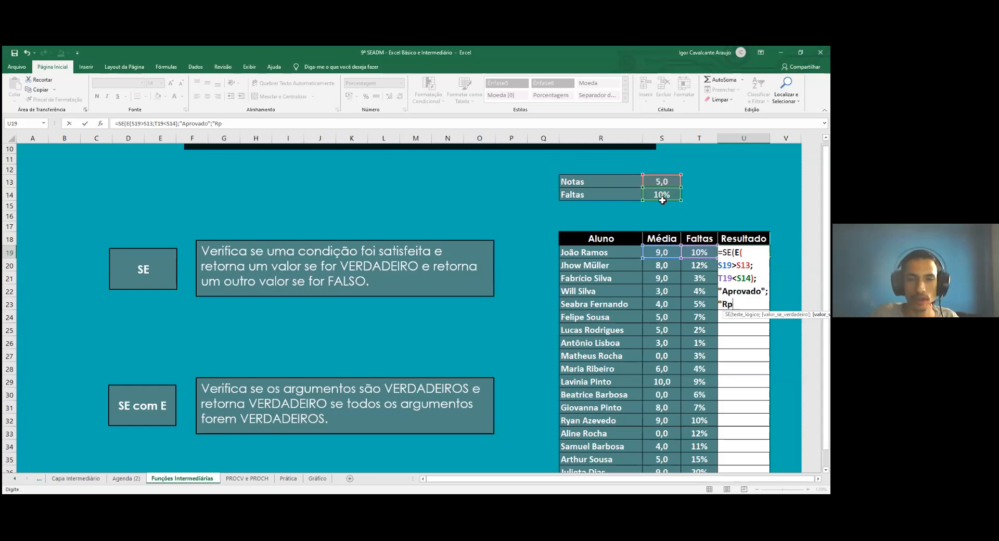
{"action": "type", "text": "ovado\""}
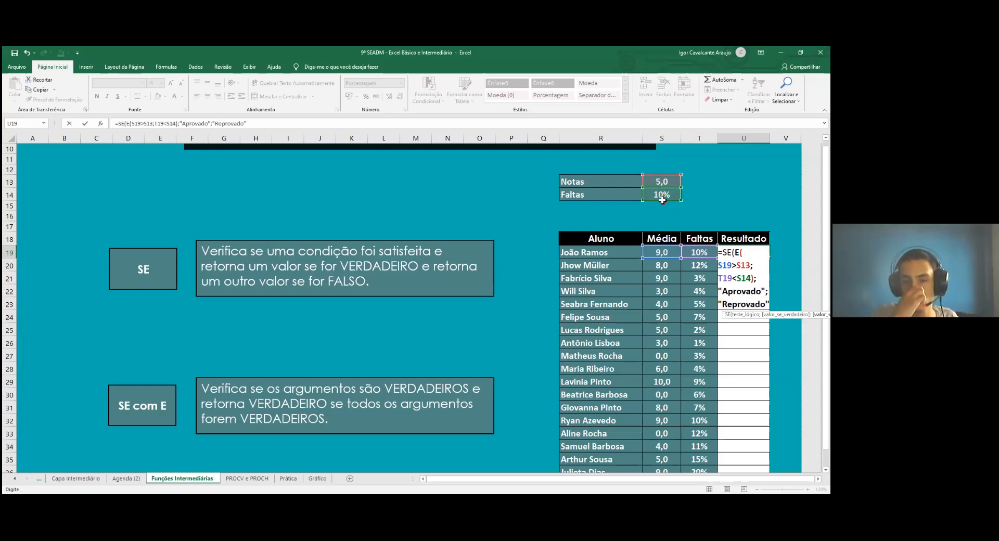
{"action": "type", "text": ")"}
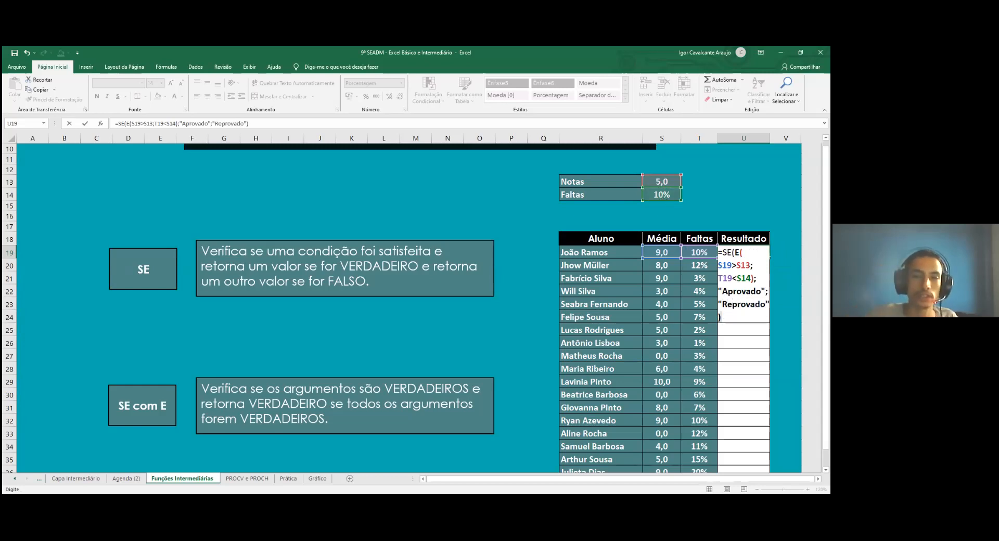
{"action": "left_click_drag", "start_coordinate": [737, 266], "coordinate": [750, 266]}
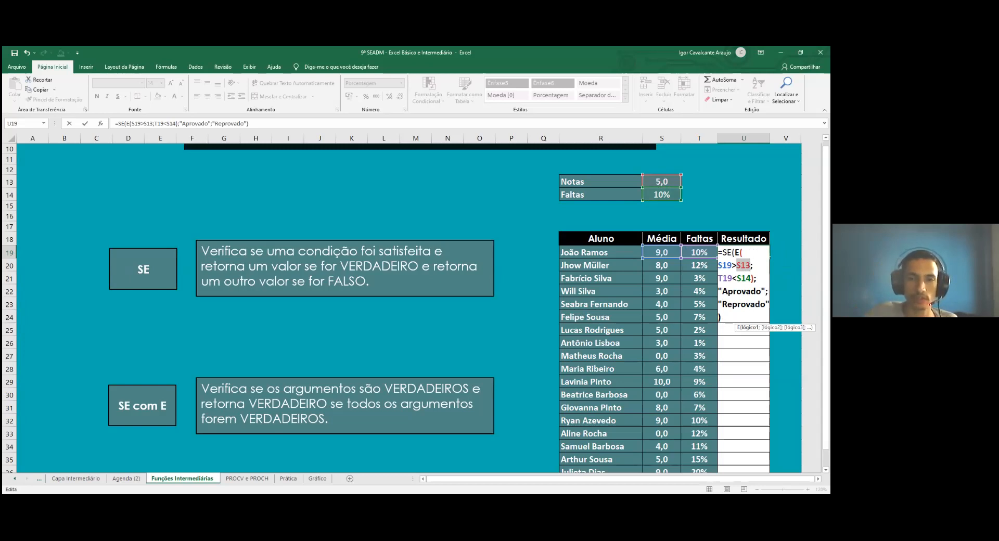
{"action": "key", "text": "Right"}
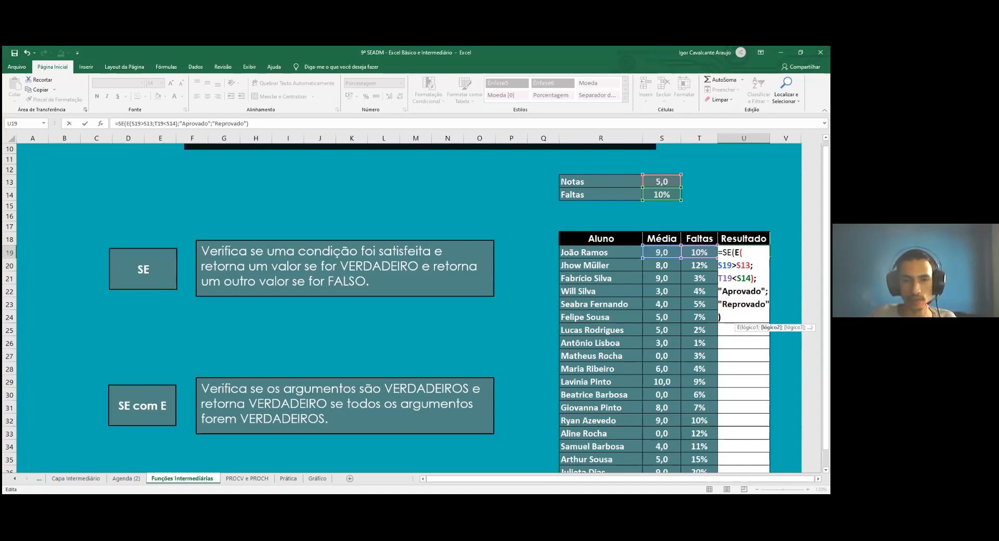
{"action": "key", "text": "Return"}
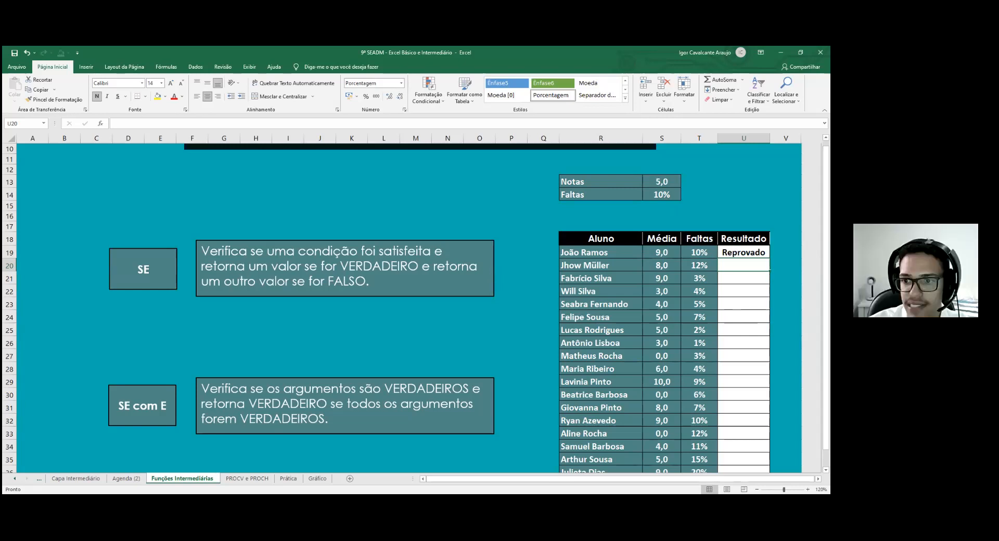
Make both cutoff references in the U19 formula absolute, as $S$13 and $S$14
{"action": "double_click", "coordinate": [744, 253]}
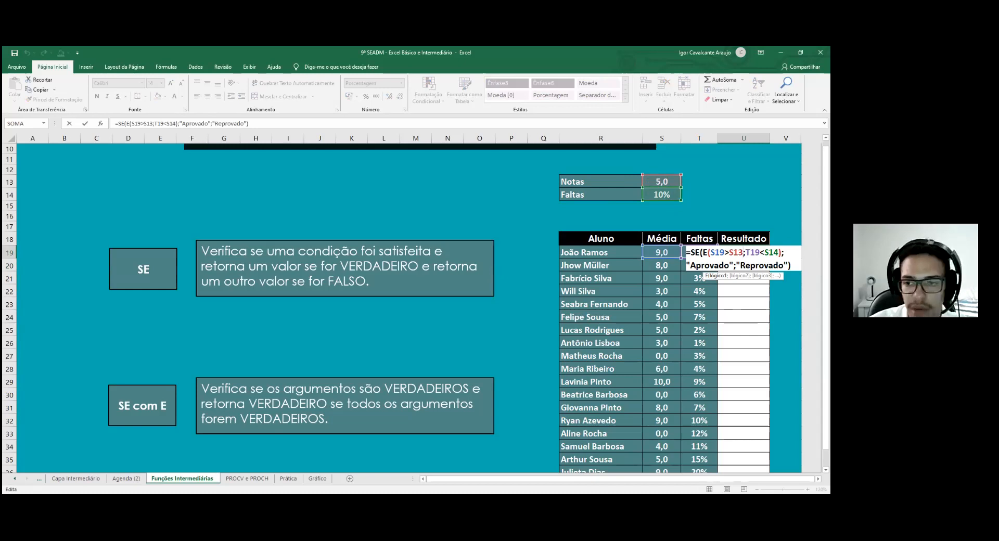
{"action": "key", "text": "F4"}
{"action": "key", "text": "Right"}
{"action": "key", "text": "Right"}
{"action": "key", "text": "Right"}
{"action": "key", "text": "Right"}
{"action": "key", "text": "Right"}
{"action": "key", "text": "Right"}
{"action": "key", "text": "shift+Right"}
{"action": "key", "text": "shift+Right"}
{"action": "key", "text": "shift+Right"}
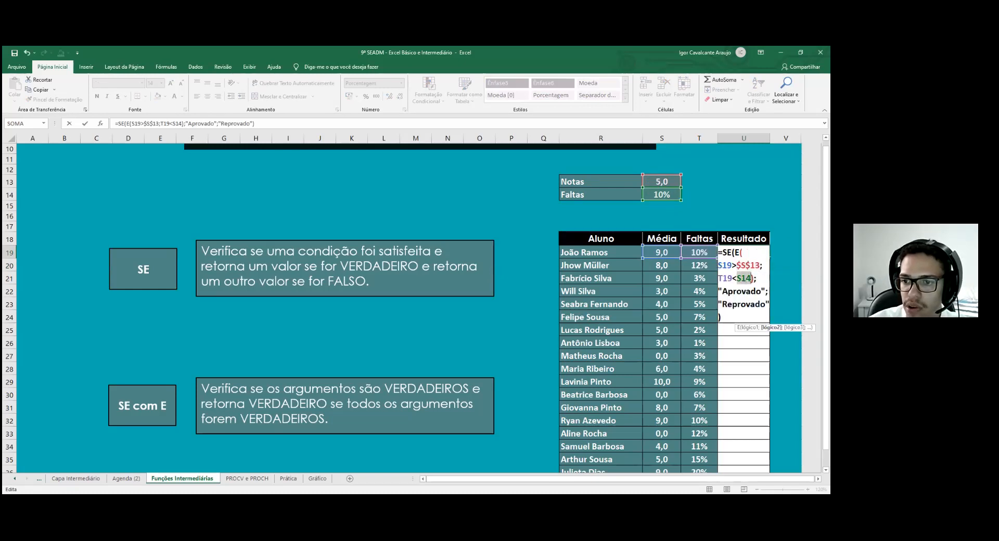
{"action": "key", "text": "Right"}
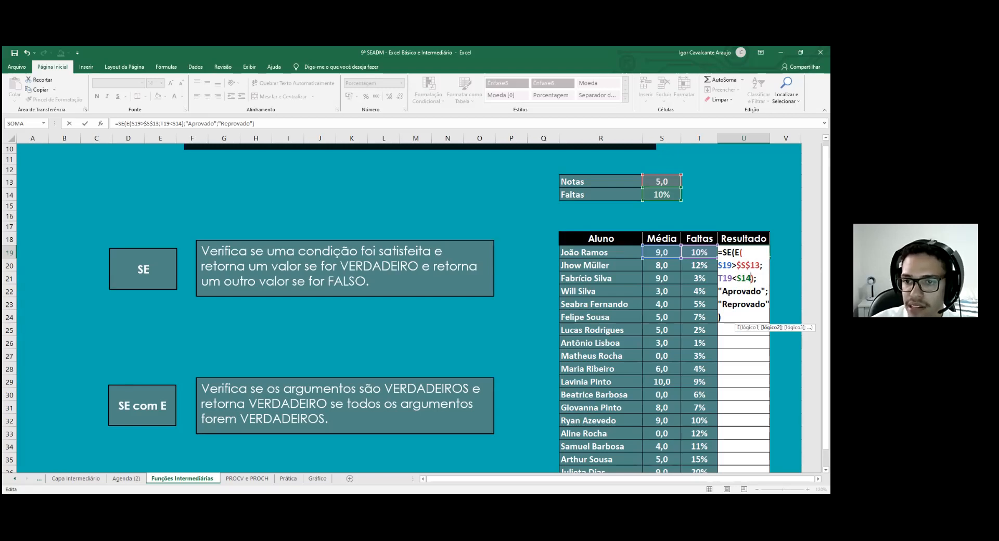
{"action": "key", "text": "F4"}
{"action": "key", "text": "F4"}
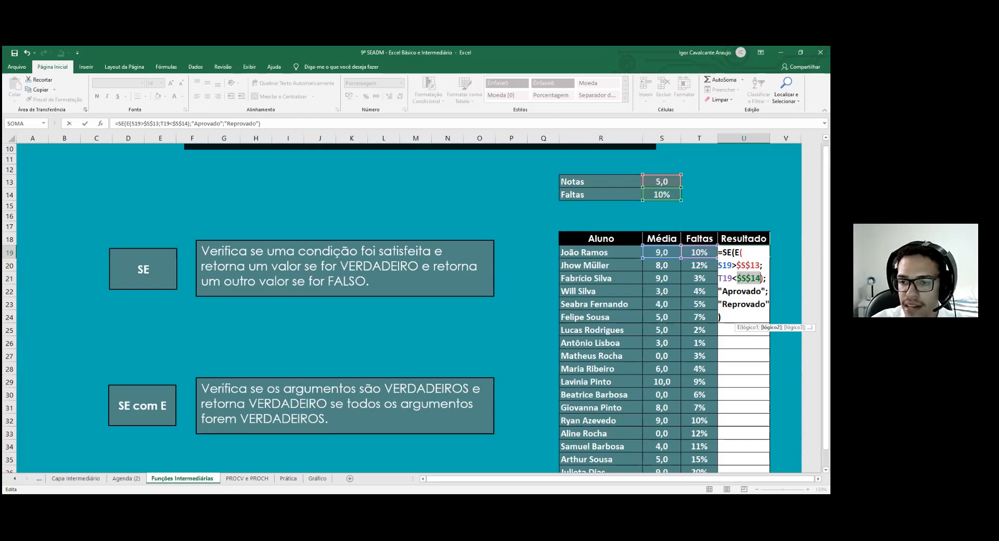
{"action": "key", "text": "Return"}
Fill the SE with E formula from U19 down the rest of the Resultado column
{"action": "left_click", "coordinate": [744, 252]}
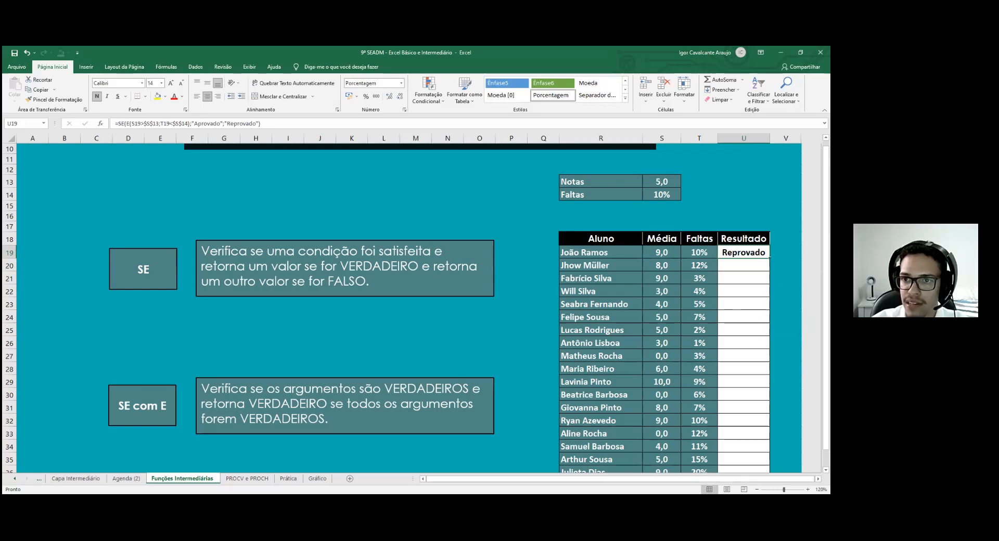
{"action": "double_click", "coordinate": [770, 258]}
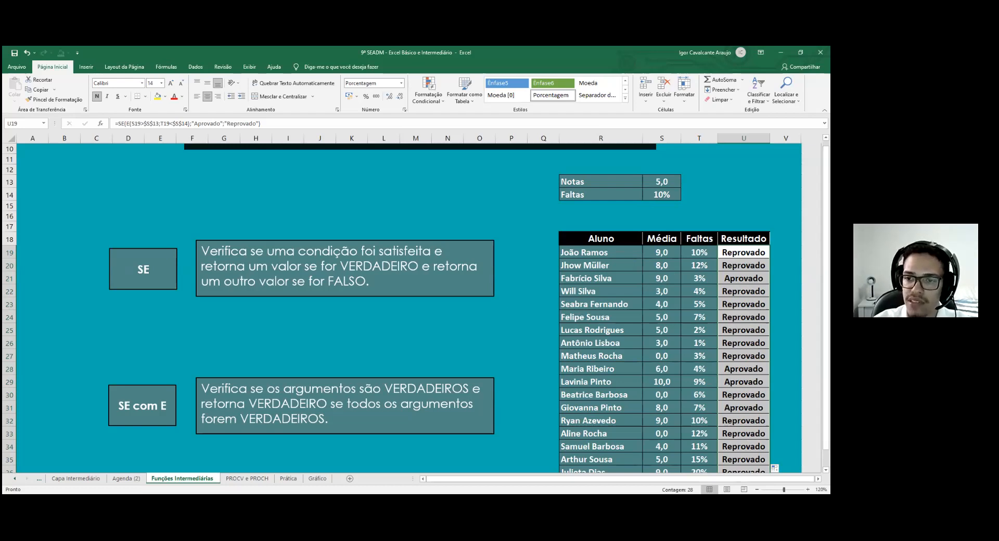
Trim the U19 formula to =SE(E( to view the argument hints of both functions, and discard the edit
{"action": "key", "text": "F2"}
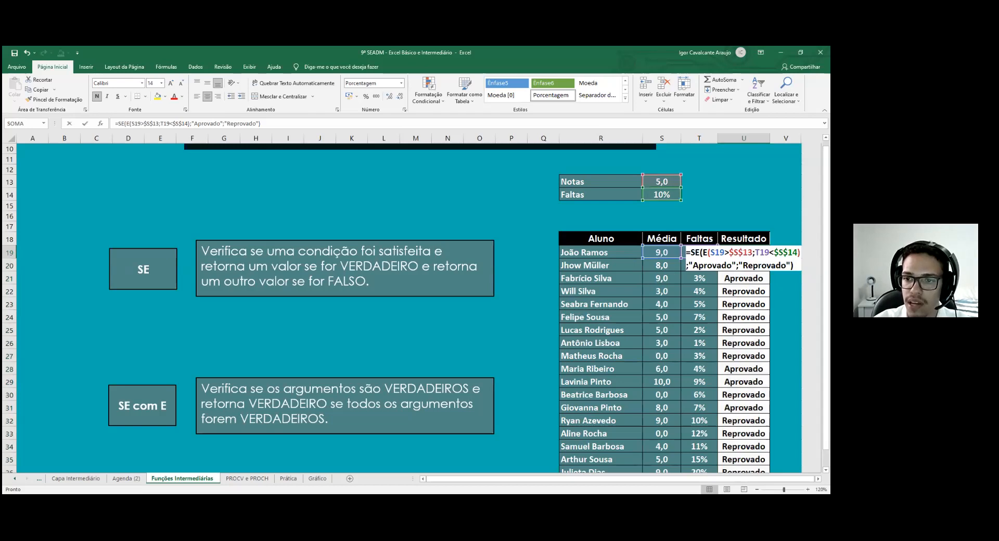
{"action": "left_click_drag", "start_coordinate": [794, 266], "coordinate": [711, 253]}
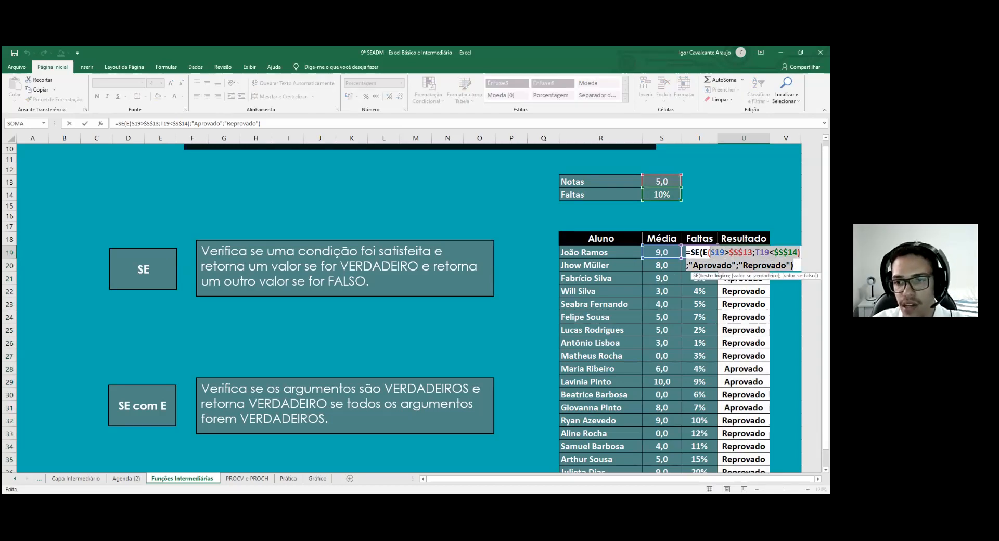
{"action": "key", "text": "BackSpace"}
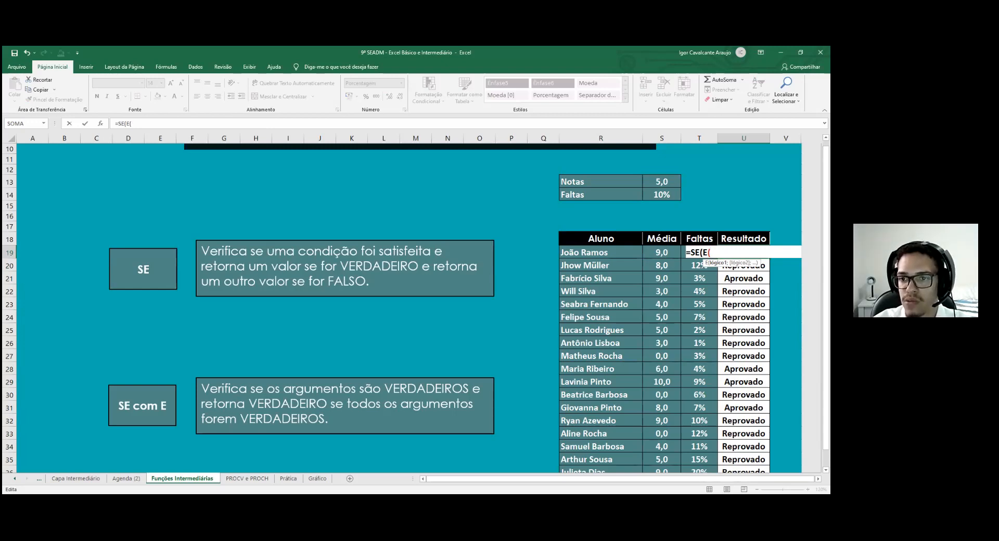
{"action": "left_click", "coordinate": [700, 253]}
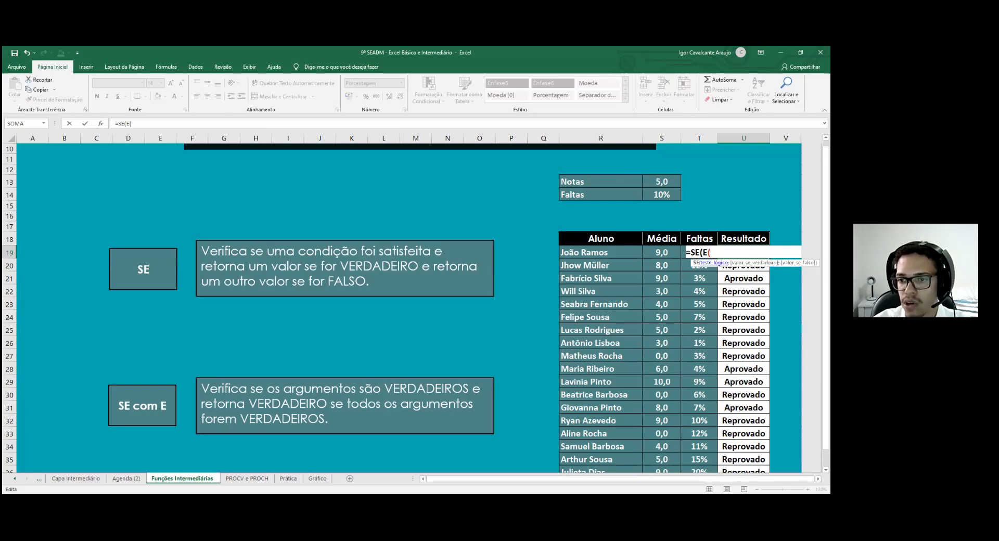
{"action": "left_click", "coordinate": [715, 255]}
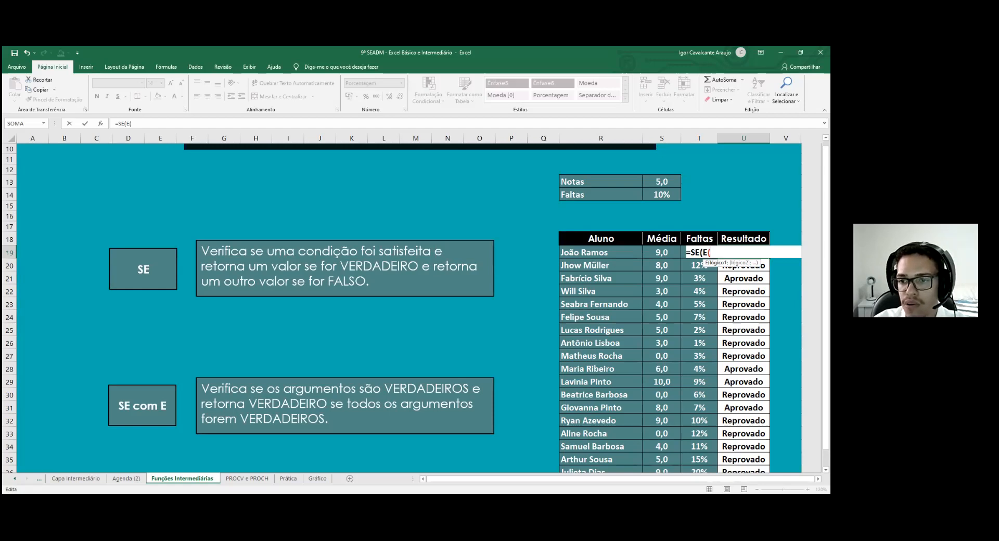
{"action": "key", "text": "Escape"}
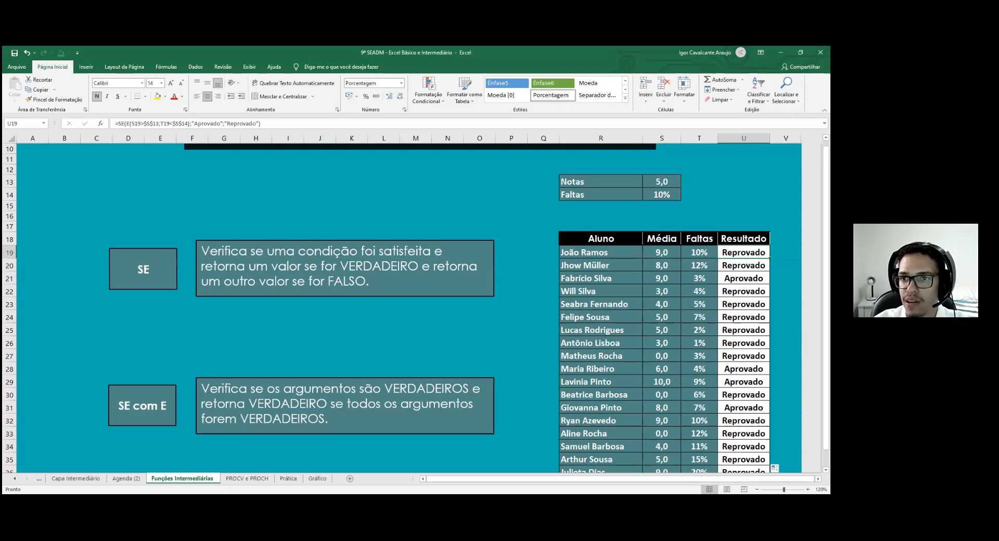
Set the Faltas cutoff in S14 to 8%
{"action": "double_click", "coordinate": [658, 194]}
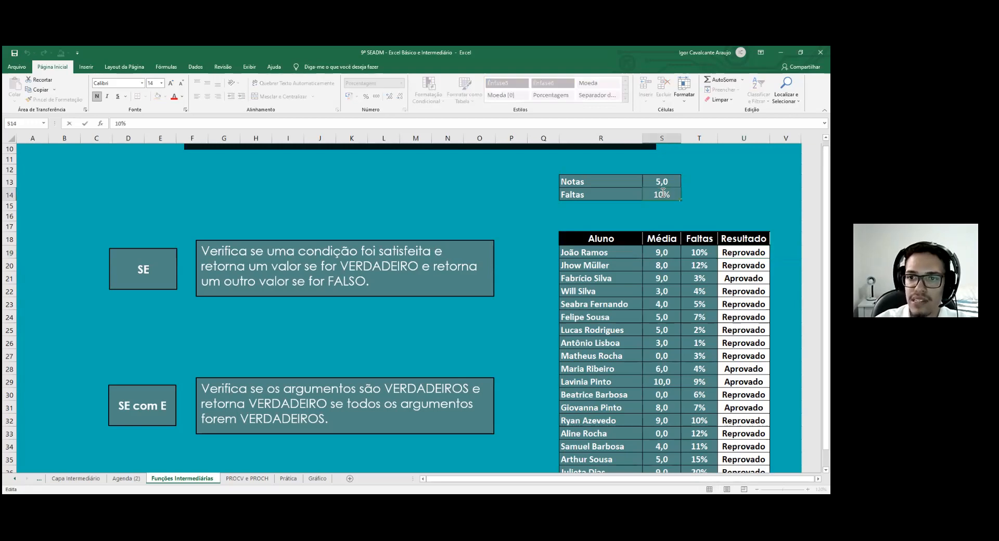
{"action": "key", "text": "BackSpace"}
{"action": "key", "text": "BackSpace"}
{"action": "type", "text": "8"}
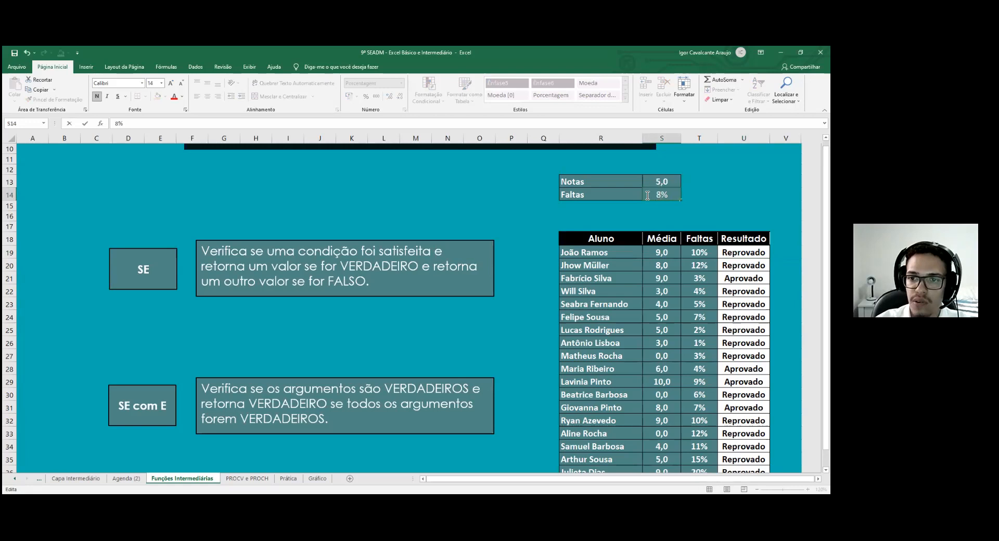
{"action": "key", "text": "Return"}
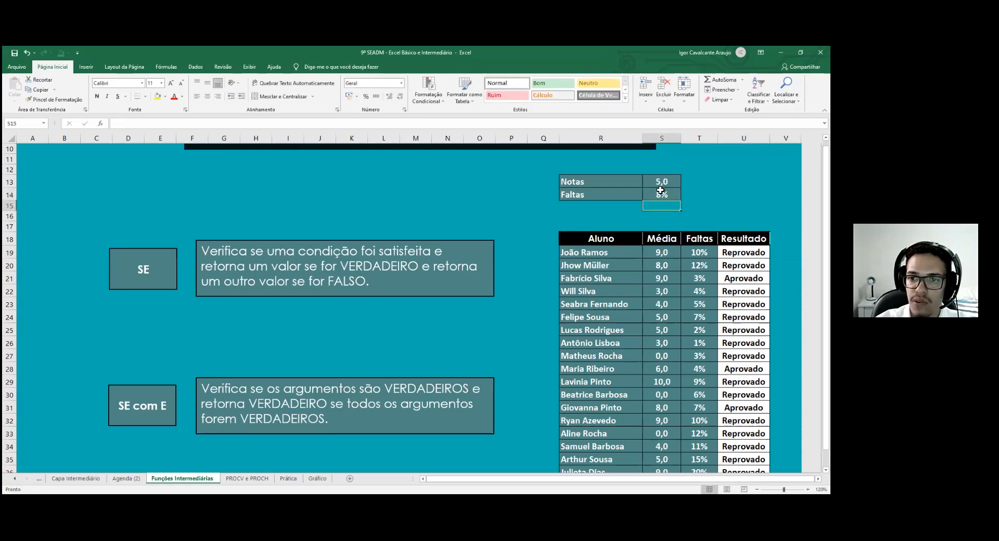
Set the Faltas cutoff in S14 to 12%
{"action": "double_click", "coordinate": [663, 195]}
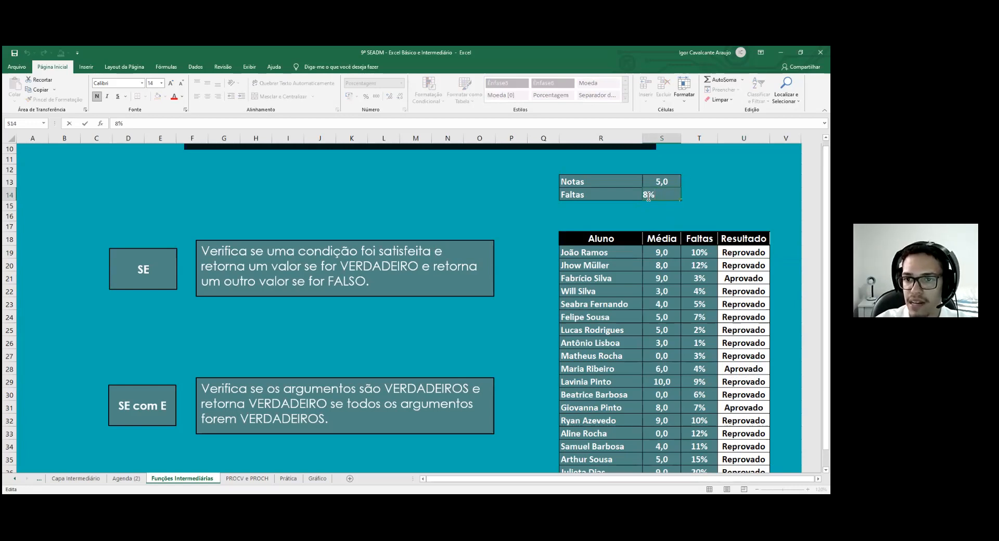
{"action": "key", "text": "BackSpace"}
{"action": "type", "text": "12"}
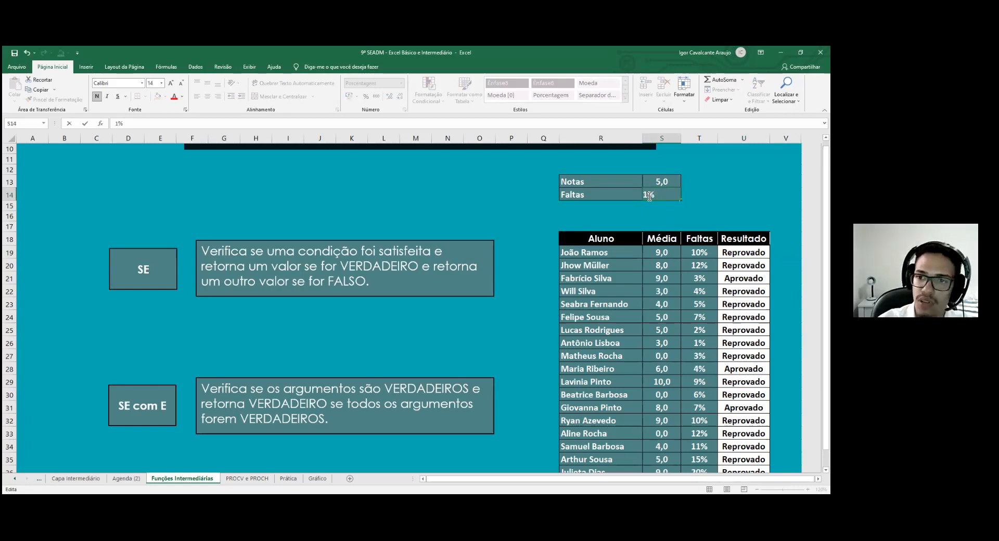
{"action": "key", "text": "Return"}
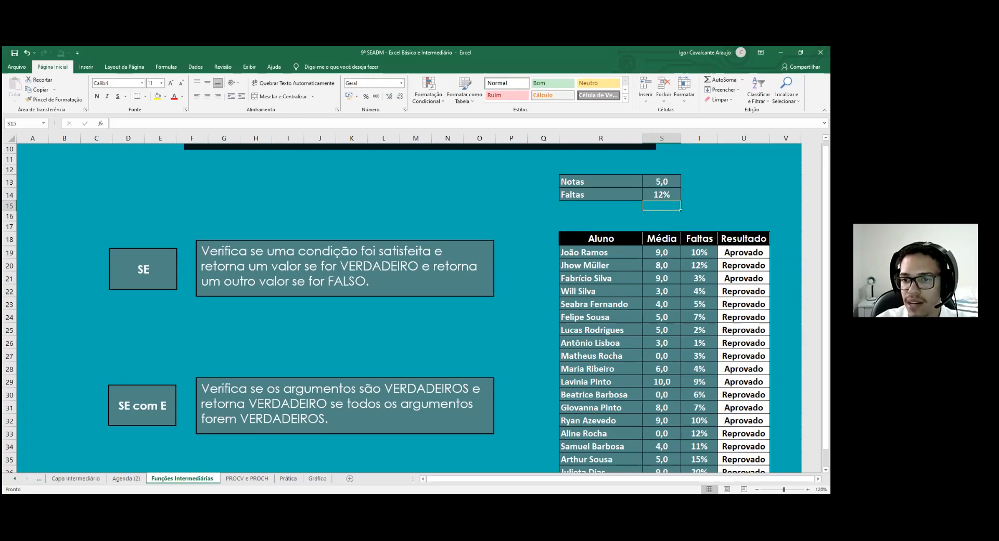
Set the Faltas cutoff in S14 to 15%
{"action": "double_click", "coordinate": [664, 194]}
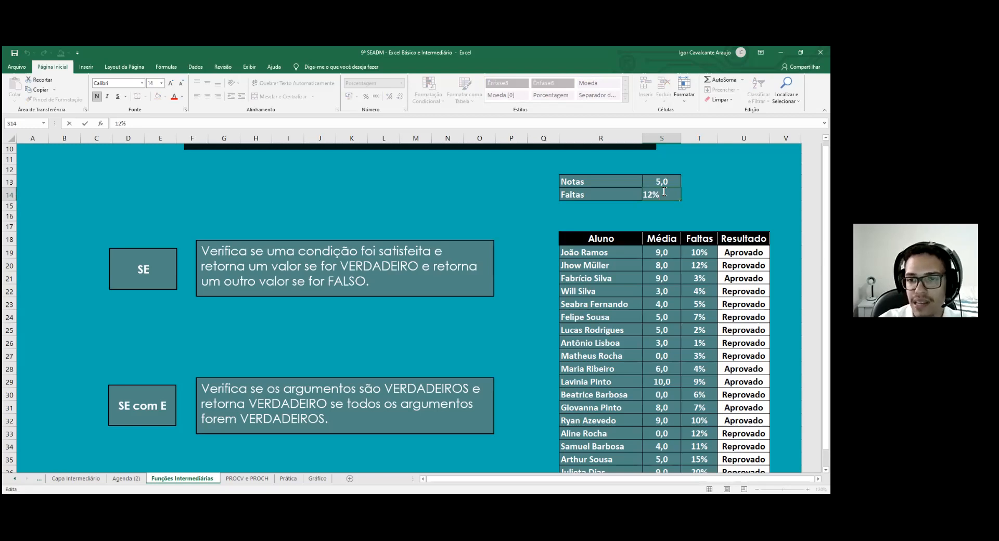
{"action": "type", "text": "3"}
{"action": "key", "text": "Return"}
{"action": "double_click", "coordinate": [662, 192]}
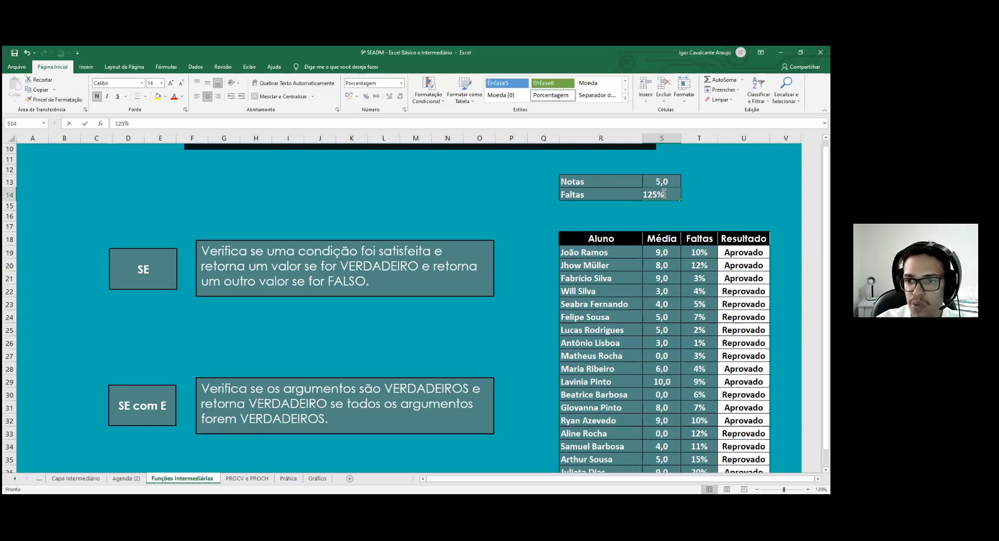
{"action": "left_click_drag", "start_coordinate": [657, 195], "coordinate": [649, 196]}
{"action": "key", "text": "BackSpace"}
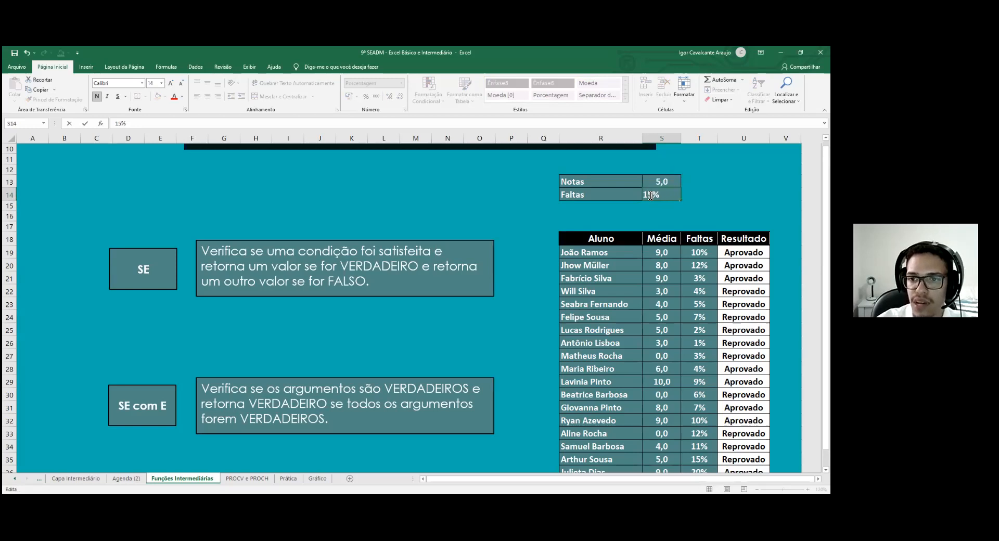
{"action": "key", "text": "Return"}
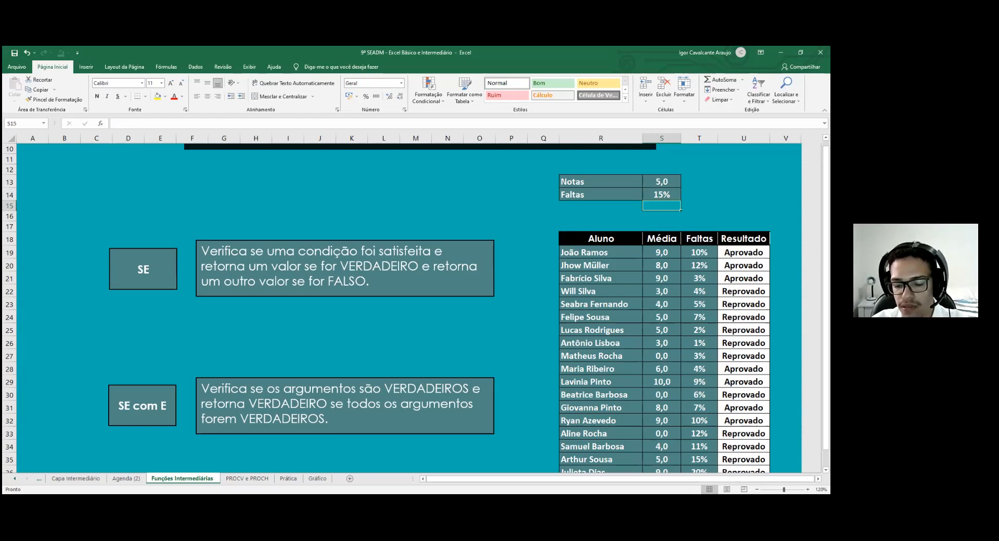
Clear all the results in the Resultado column, from U19 to U46
{"action": "left_click", "coordinate": [743, 252]}
{"action": "left_click_drag", "start_coordinate": [744, 253], "coordinate": [743, 279]}
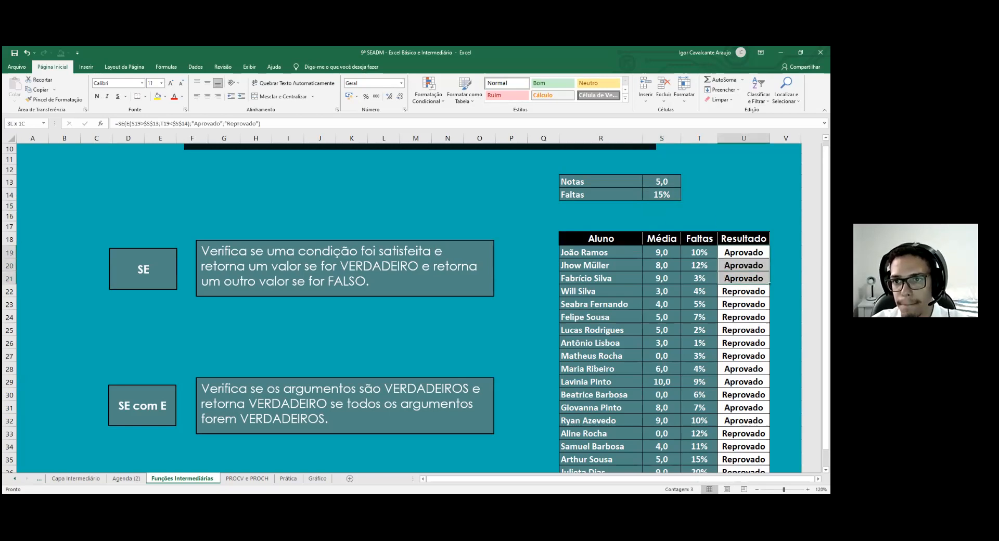
{"action": "left_click", "coordinate": [743, 216]}
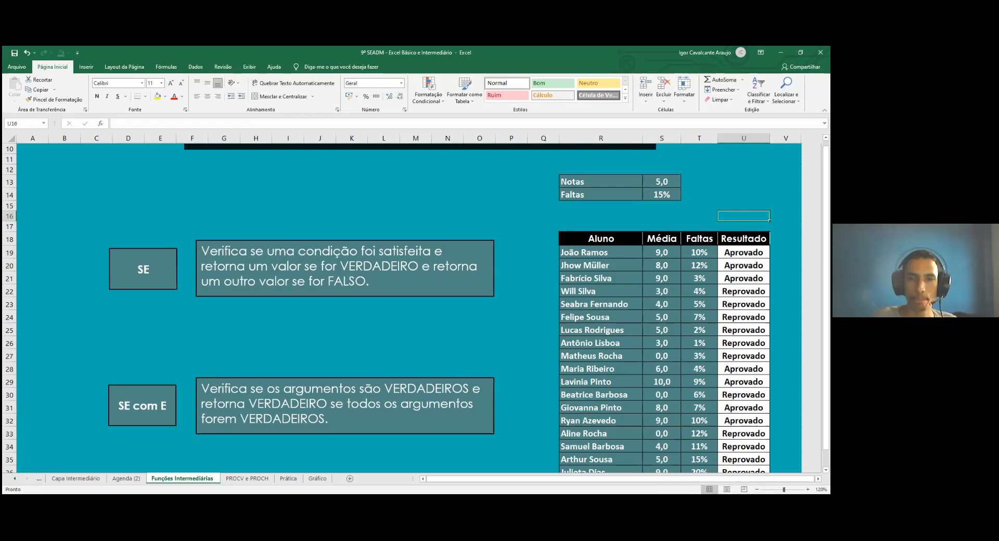
{"action": "left_click_drag", "start_coordinate": [743, 253], "coordinate": [766, 453]}
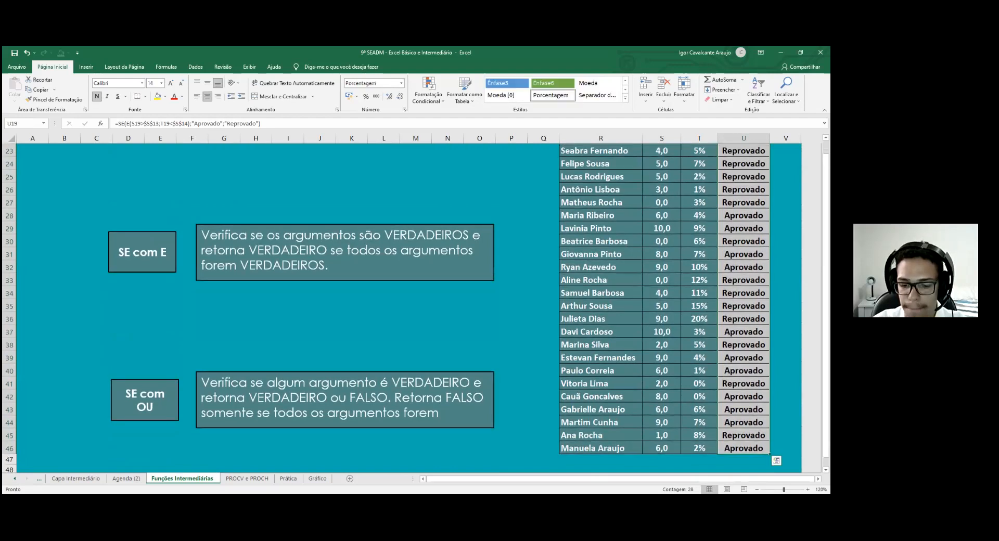
{"action": "key", "text": "Delete"}
Enlarge the SE com OU description box downward so its whole text fits
{"action": "scroll", "coordinate": [654, 301], "scroll_direction": "up", "scroll_amount": 6}
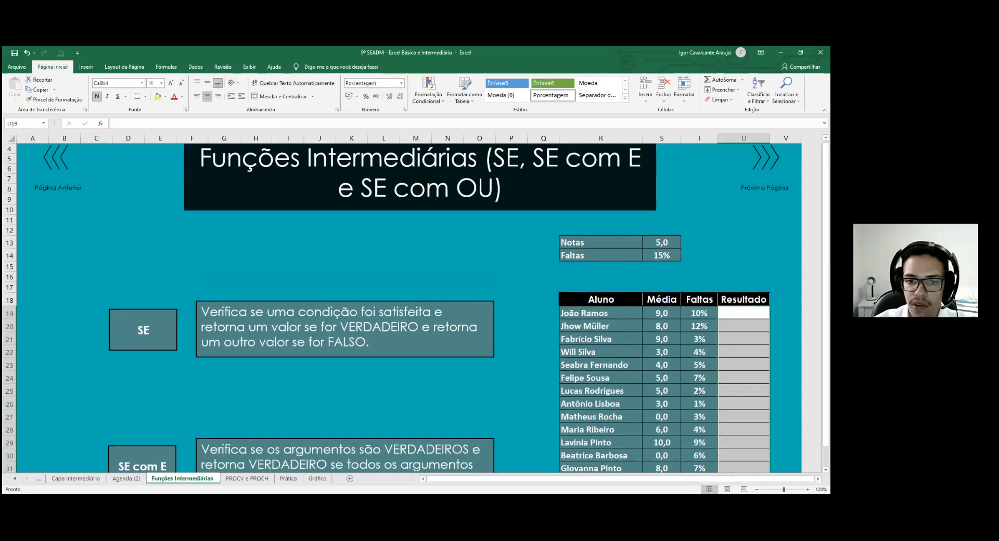
{"action": "scroll", "coordinate": [654, 301], "scroll_direction": "down", "scroll_amount": 1}
{"action": "scroll", "coordinate": [654, 300], "scroll_direction": "down", "scroll_amount": 4}
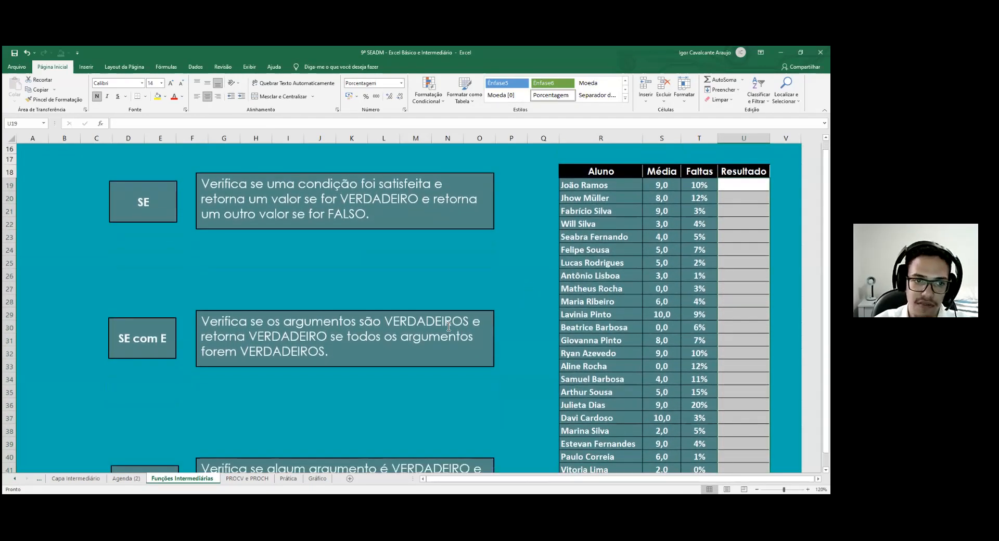
{"action": "scroll", "coordinate": [447, 327], "scroll_direction": "down", "scroll_amount": 1}
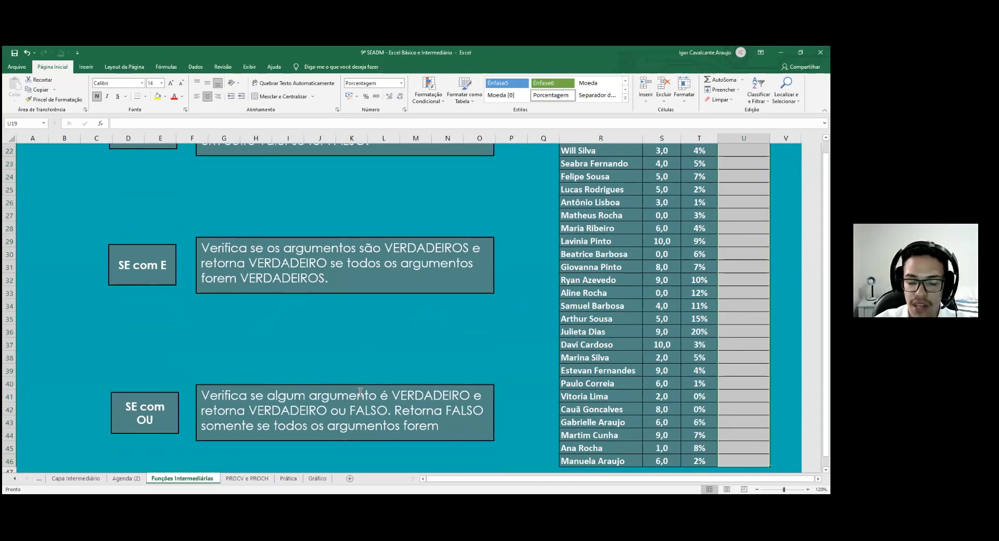
{"action": "left_click", "coordinate": [439, 438]}
{"action": "left_click_drag", "start_coordinate": [344, 441], "coordinate": [344, 452]}
{"action": "scroll", "coordinate": [556, 364], "scroll_direction": "up", "scroll_amount": 2}
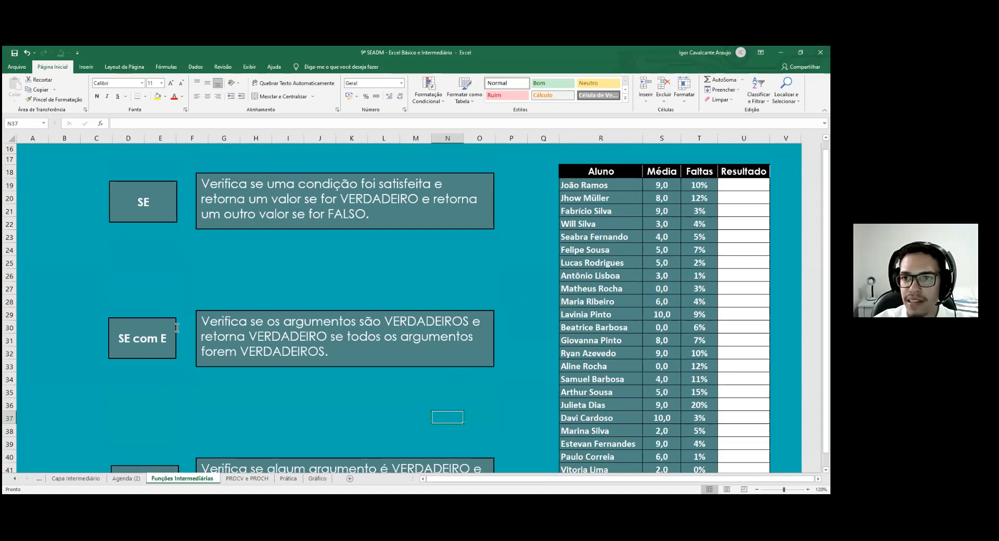
{"action": "scroll", "coordinate": [177, 327], "scroll_direction": "down", "scroll_amount": 2}
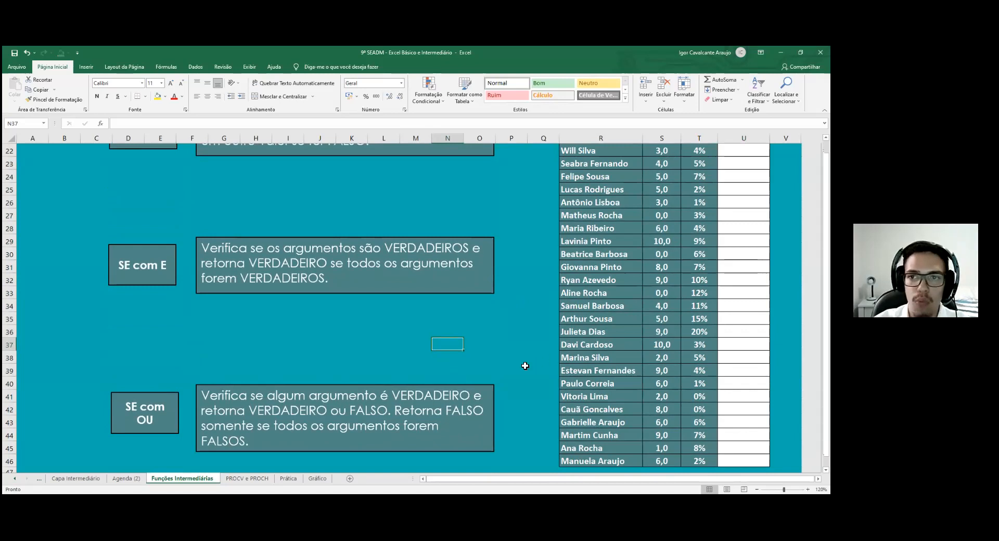
{"action": "scroll", "coordinate": [520, 372], "scroll_direction": "up", "scroll_amount": 2}
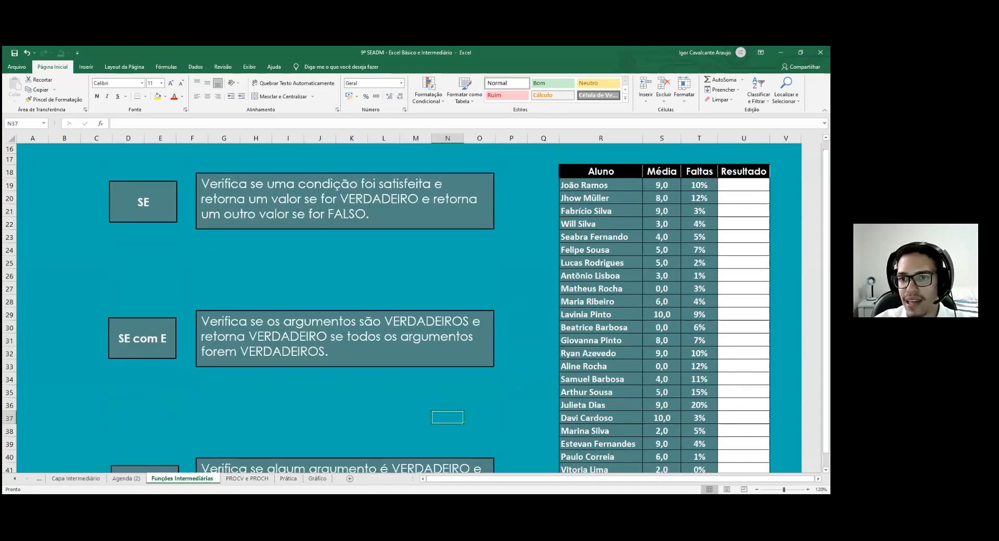
Start a formula in the first Resultado cell, U19, with an OU function nested as the logical test of SE
{"action": "scroll", "coordinate": [572, 333], "scroll_direction": "up", "scroll_amount": 1}
{"action": "scroll", "coordinate": [660, 250], "scroll_direction": "up", "scroll_amount": 1}
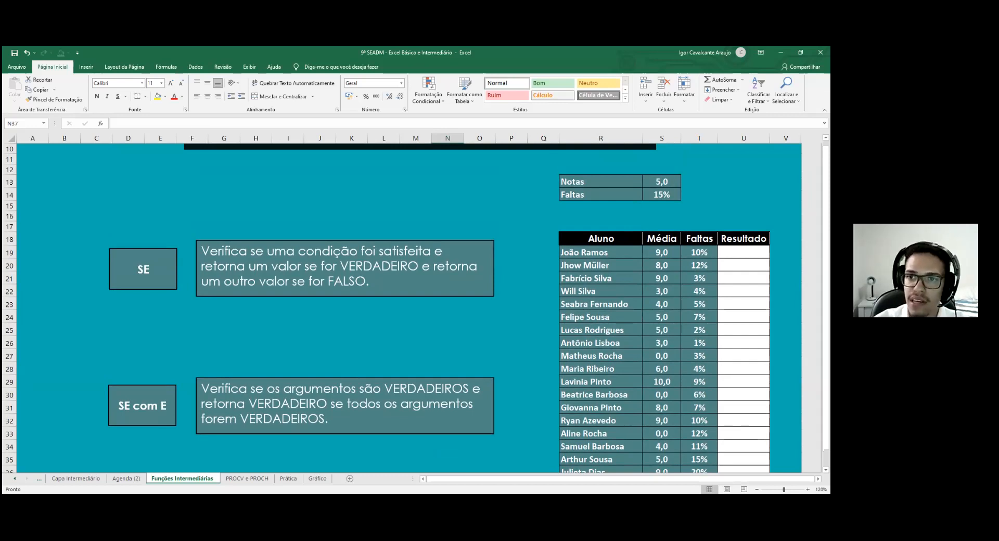
{"action": "scroll", "coordinate": [521, 320], "scroll_direction": "down", "scroll_amount": 1}
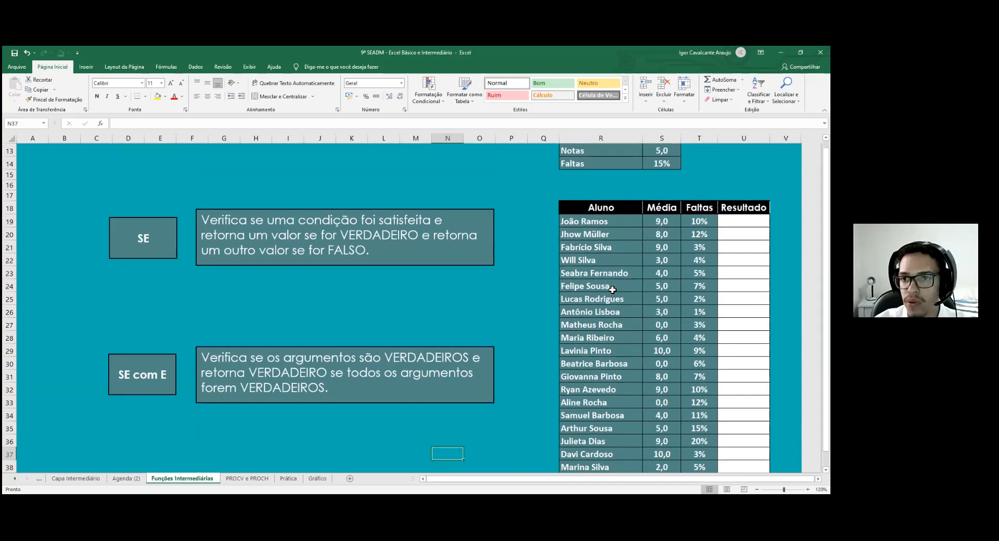
{"action": "double_click", "coordinate": [744, 222]}
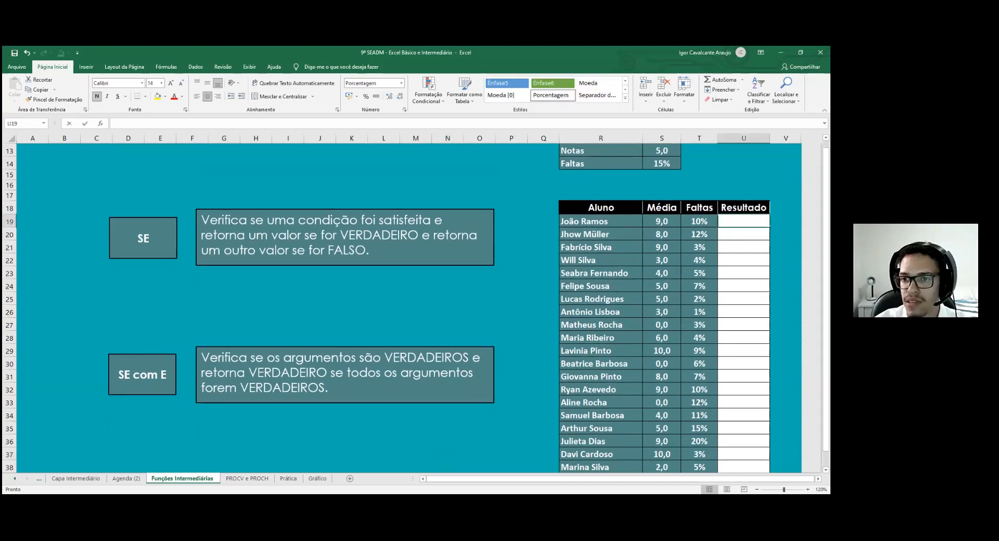
{"action": "type", "text": "="}
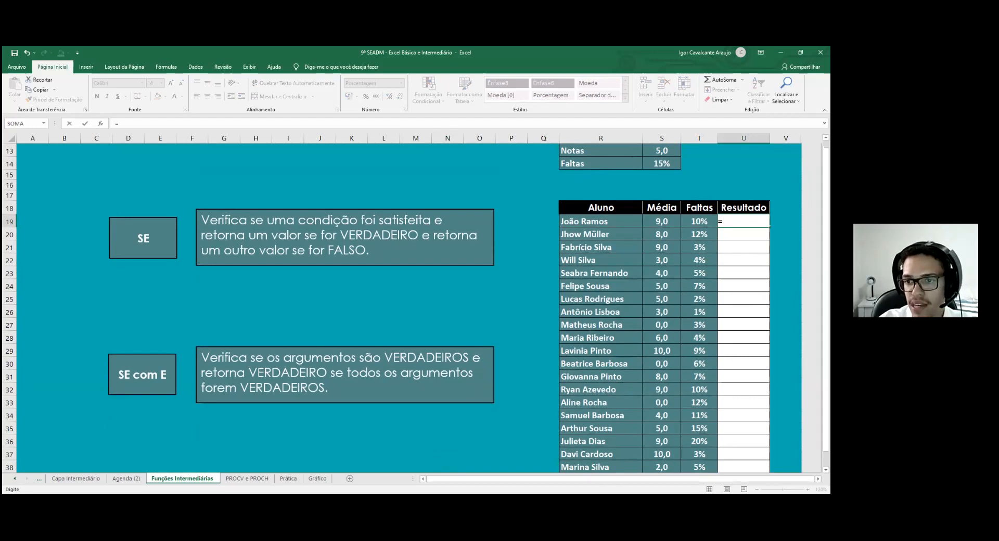
{"action": "type", "text": "SE"}
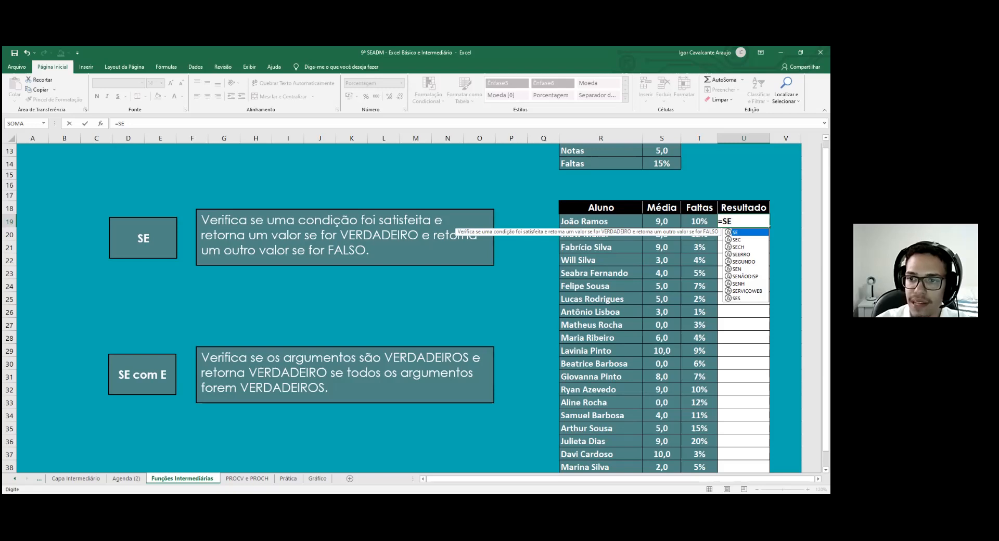
{"action": "type", "text": "("}
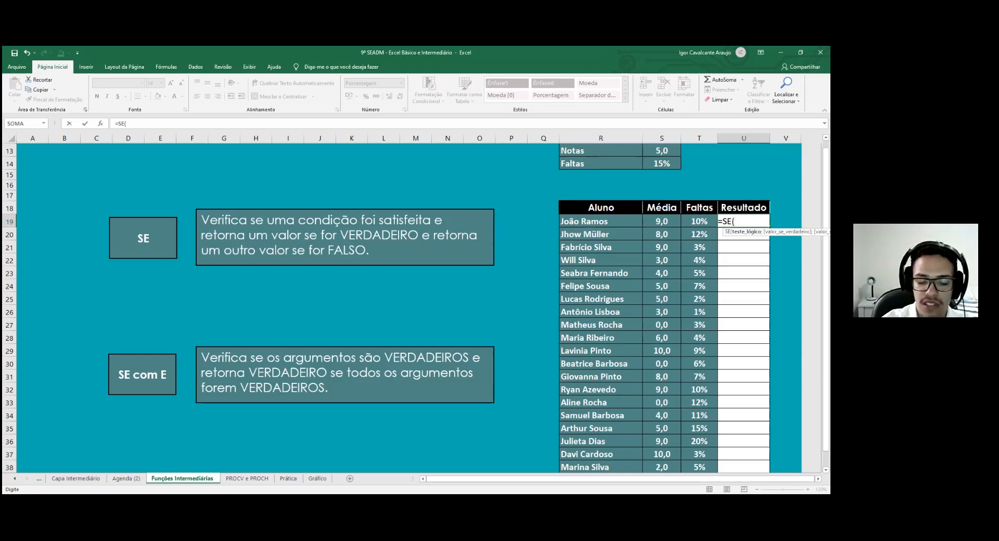
{"action": "type", "text": "O"}
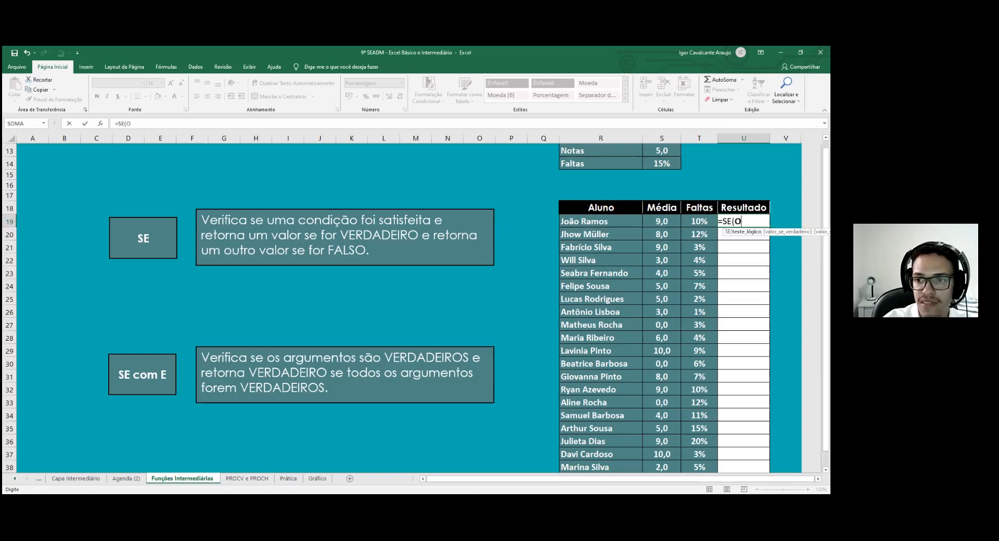
{"action": "type", "text": "U"}
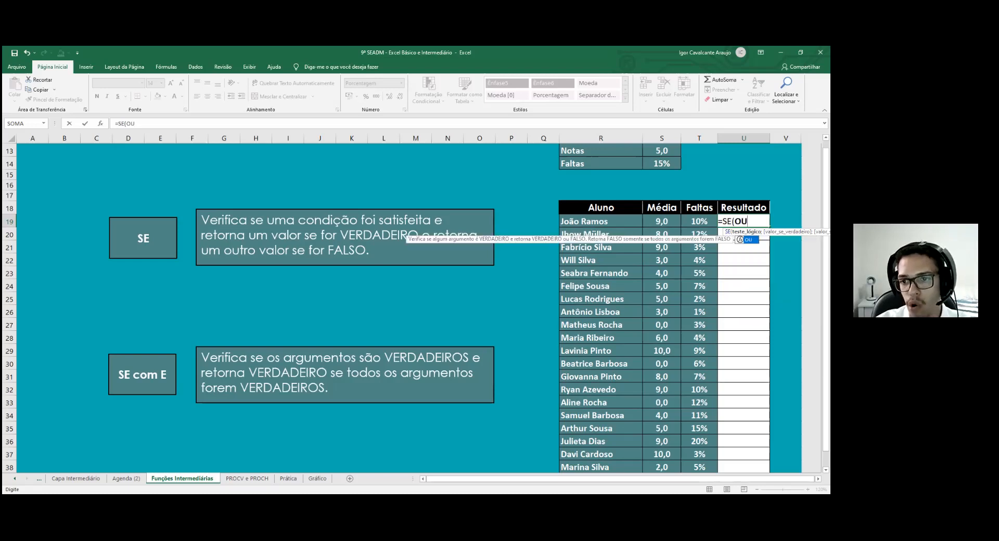
{"action": "type", "text": "("}
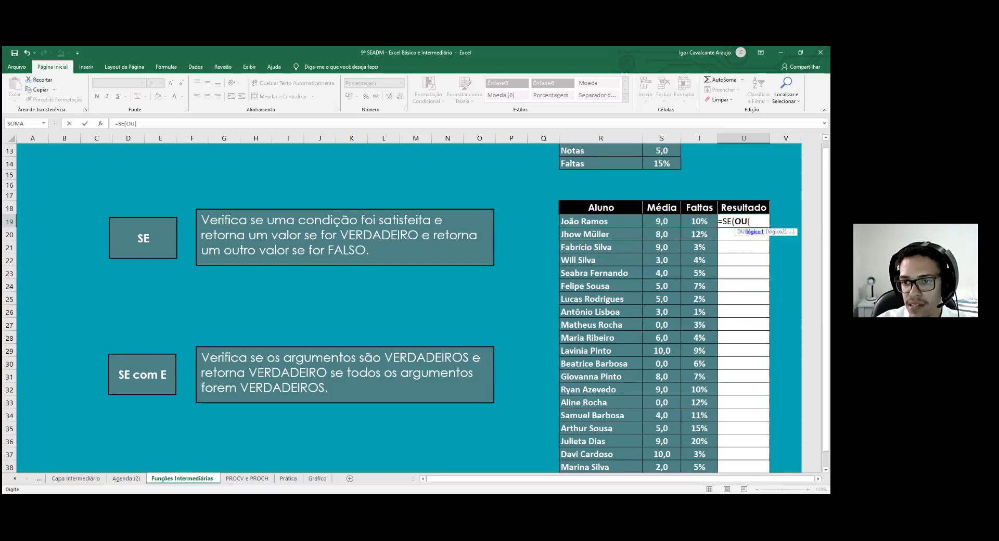
Fill the OU test in U19 with the conditions S19>=S13 and T19<S14, and close the OU function
{"action": "scroll", "coordinate": [669, 224], "scroll_direction": "up", "scroll_amount": 1}
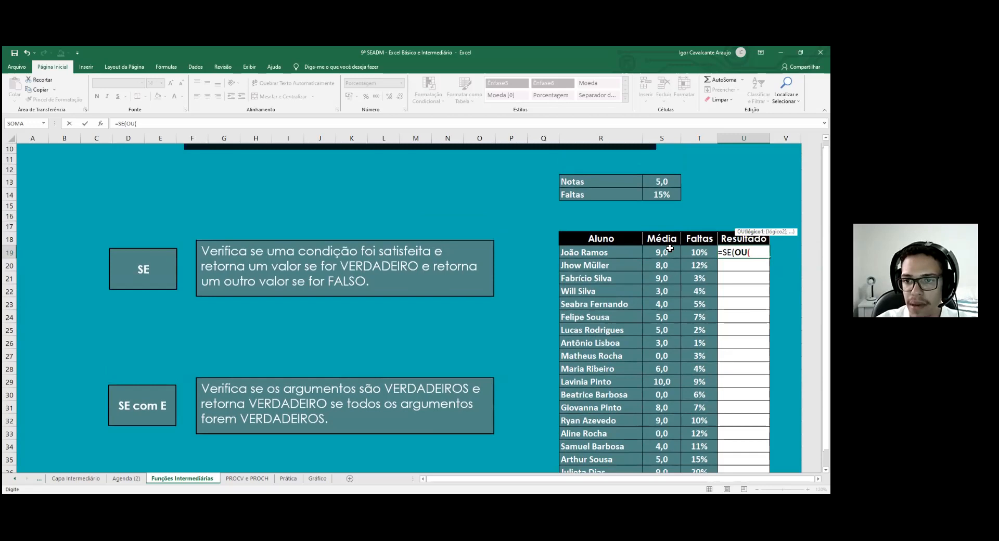
{"action": "left_click", "coordinate": [668, 251]}
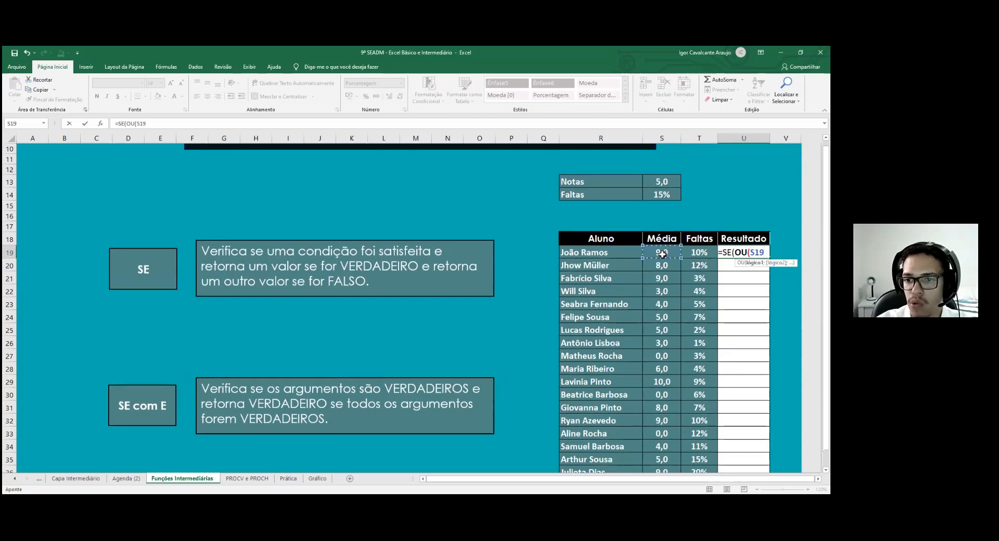
{"action": "type", "text": ">"}
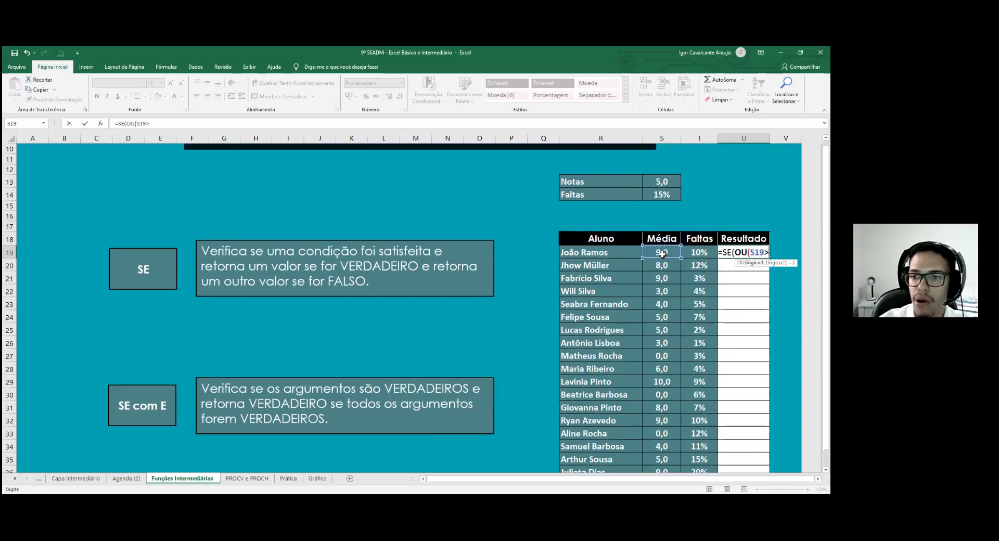
{"action": "type", "text": "="}
{"action": "left_click", "coordinate": [668, 185]}
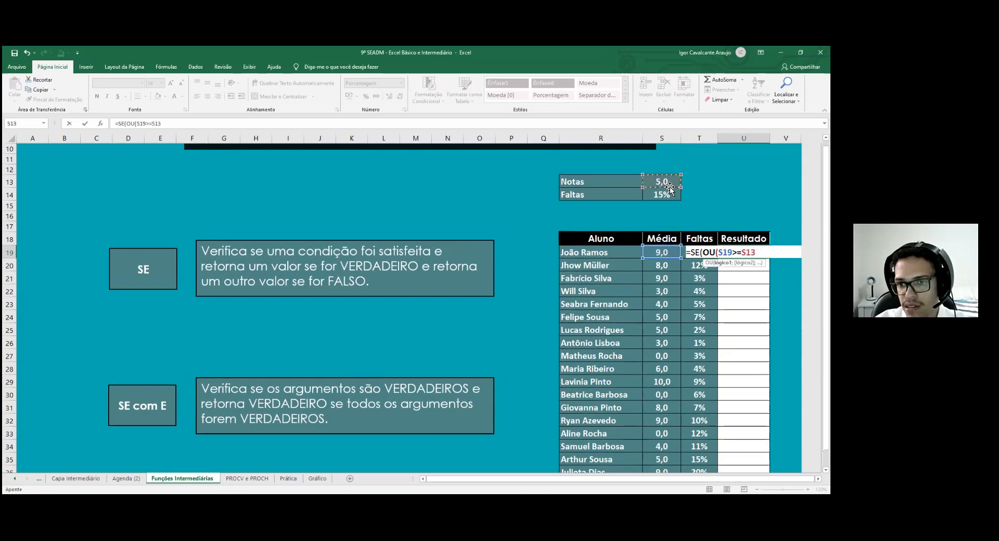
{"action": "type", "text": ";"}
{"action": "key", "text": "Left"}
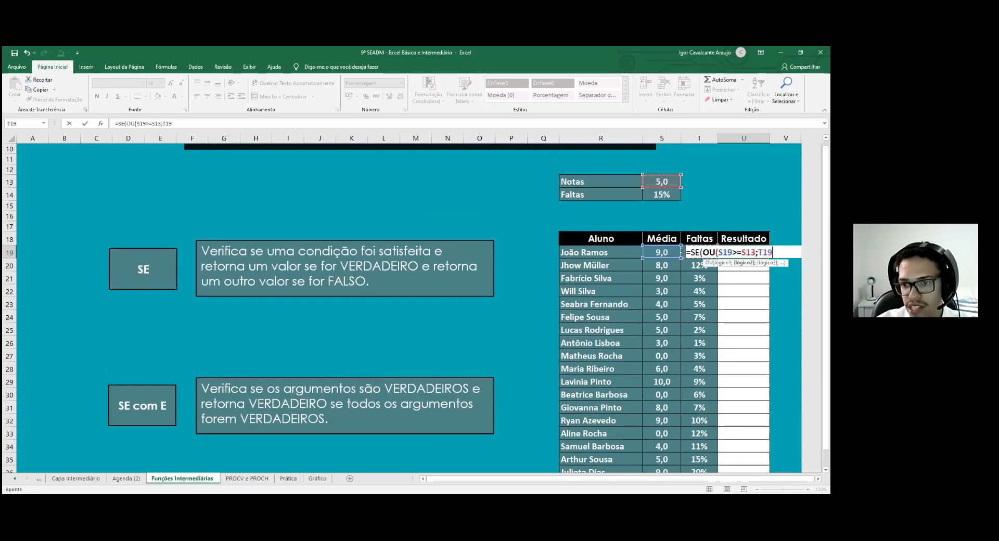
{"action": "type", "text": "<"}
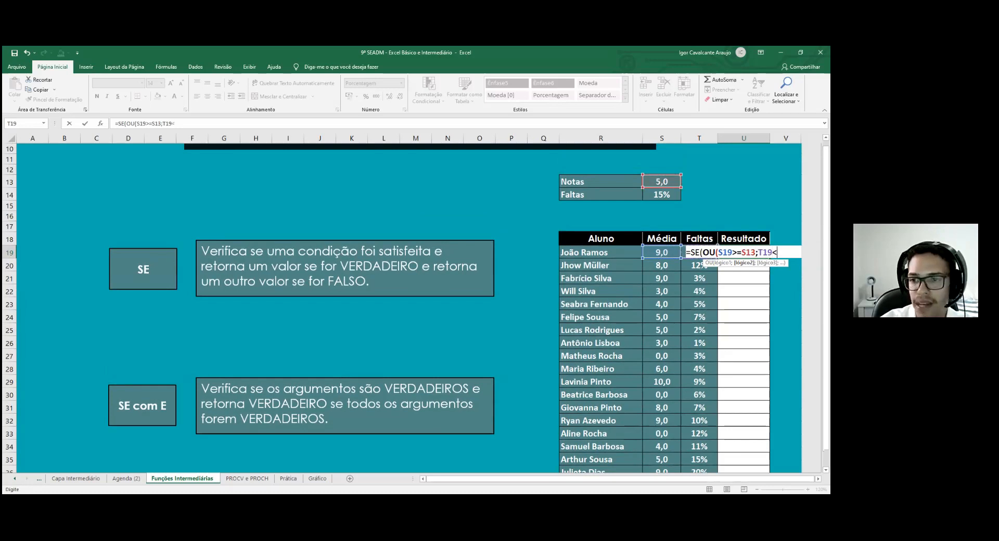
{"action": "left_click", "coordinate": [663, 195]}
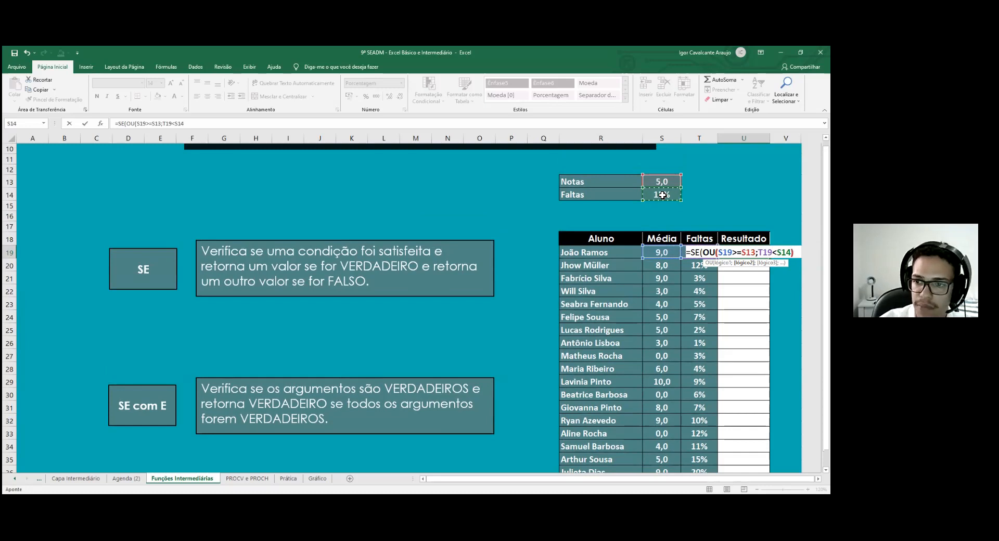
{"action": "type", "text": ")"}
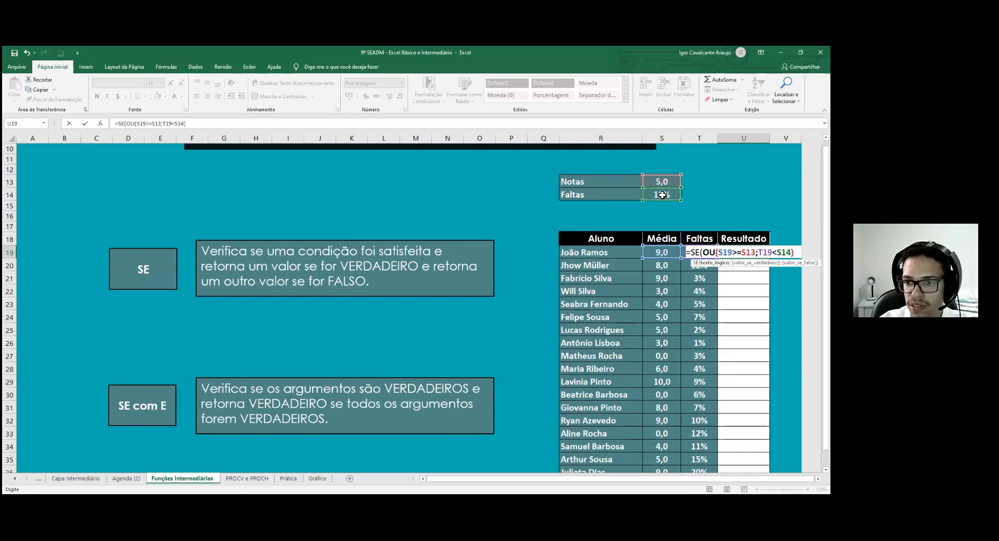
Complete the SE formula in U19 with "Aprovado" as the true result and "Reprovado" as the false result
{"action": "type", "text": ";\"Aprovado\""}
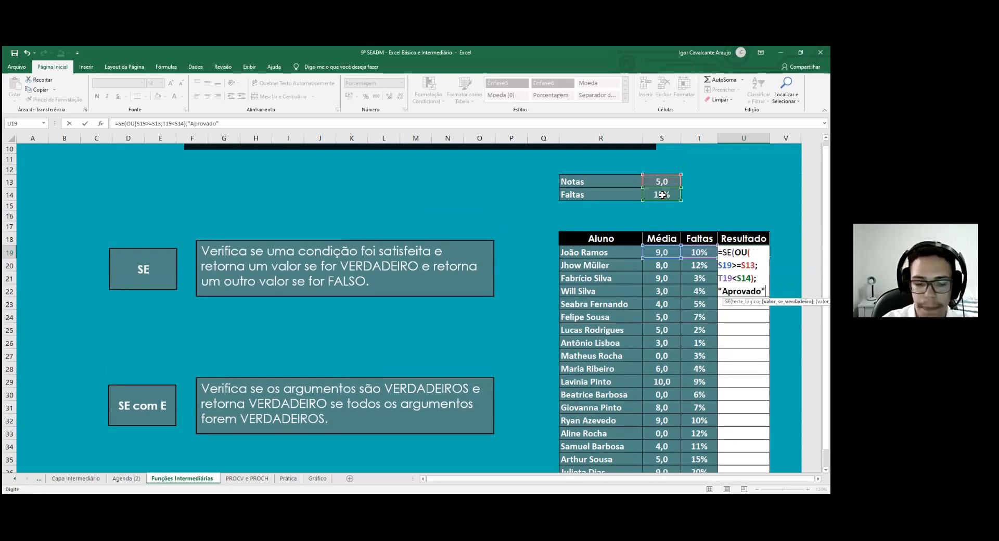
{"action": "type", "text": ";\"Repro"}
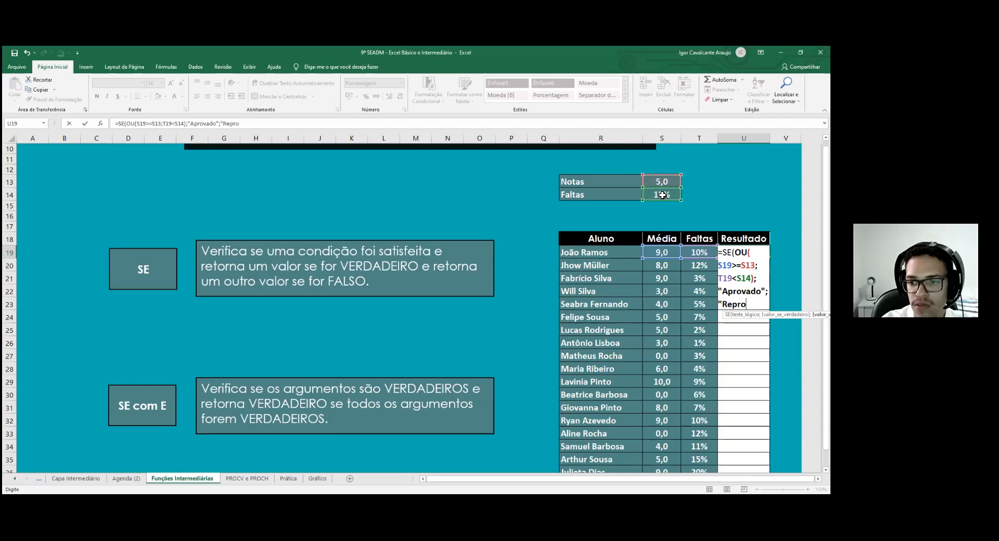
{"action": "type", "text": "vado\")"}
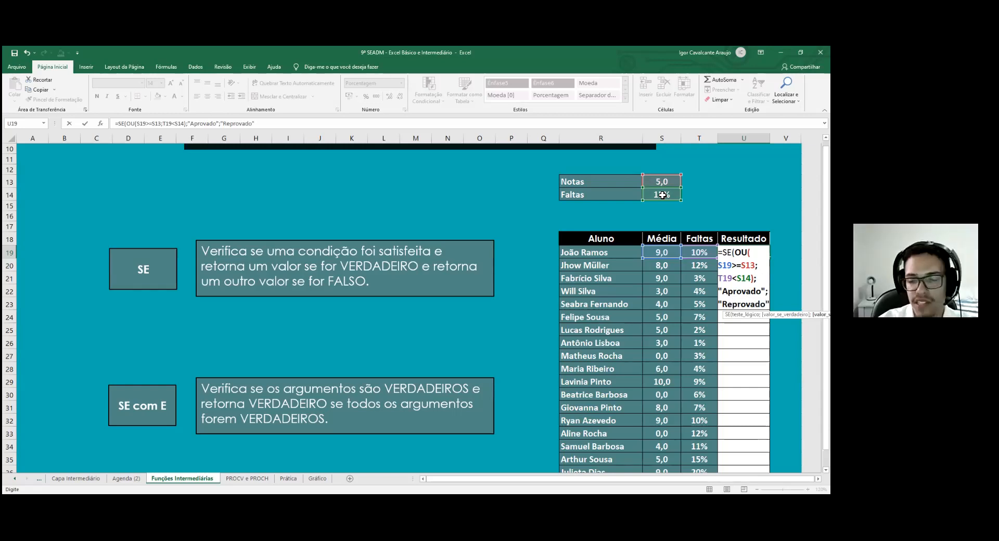
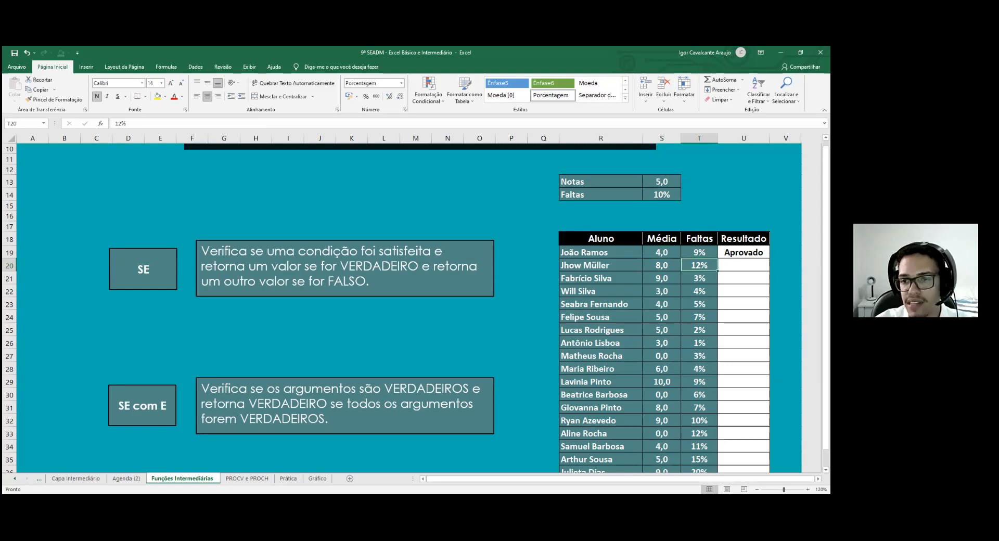
Undo the last two edits to the first student's Faltas and Média values
{"action": "key", "text": "ctrl+z"}
{"action": "key", "text": "ctrl+z"}
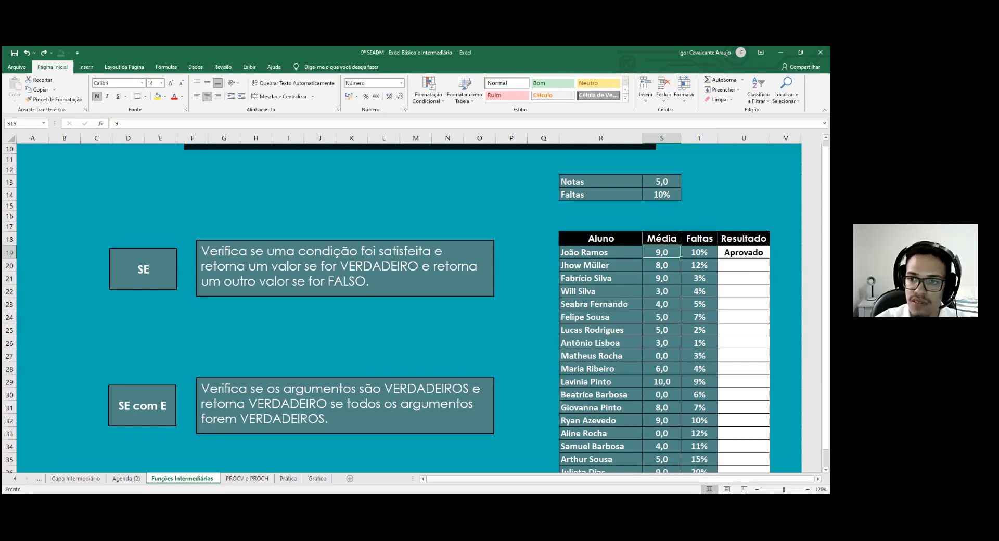
Make the cutoff references in the U19 formula absolute, as $S$13 and $S$14
{"action": "left_click", "coordinate": [744, 253]}
{"action": "key", "text": "F2"}
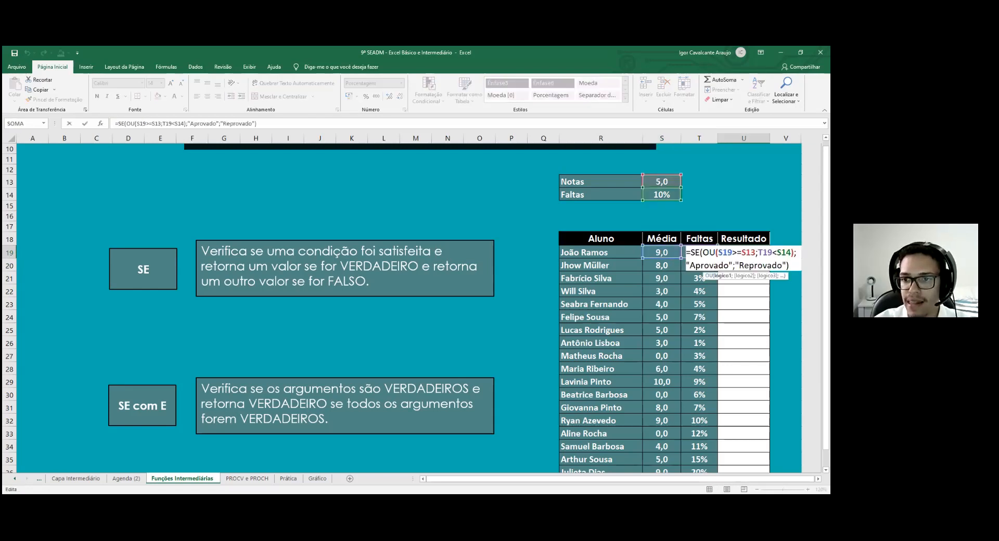
{"action": "key", "text": "F4"}
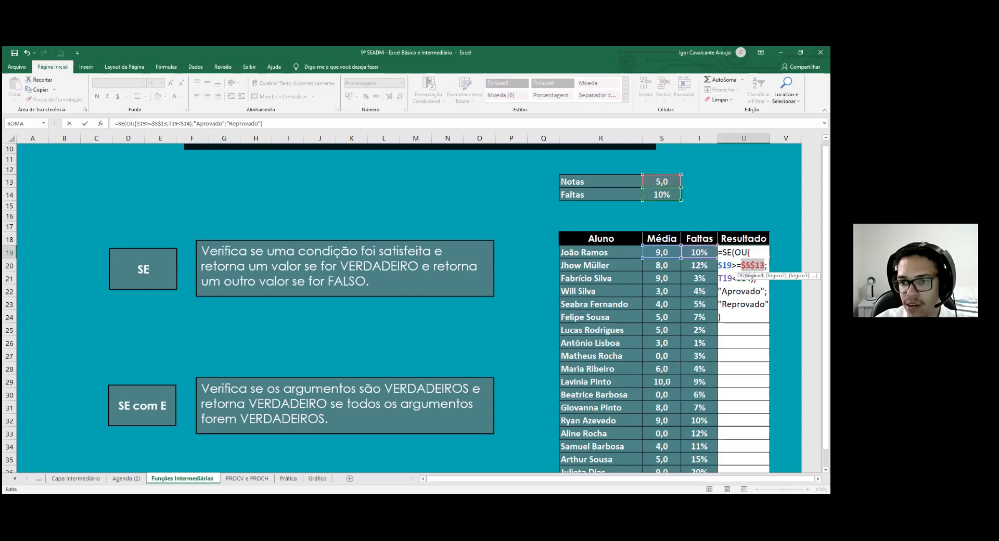
{"action": "left_click", "coordinate": [754, 279]}
{"action": "key", "text": "F4"}
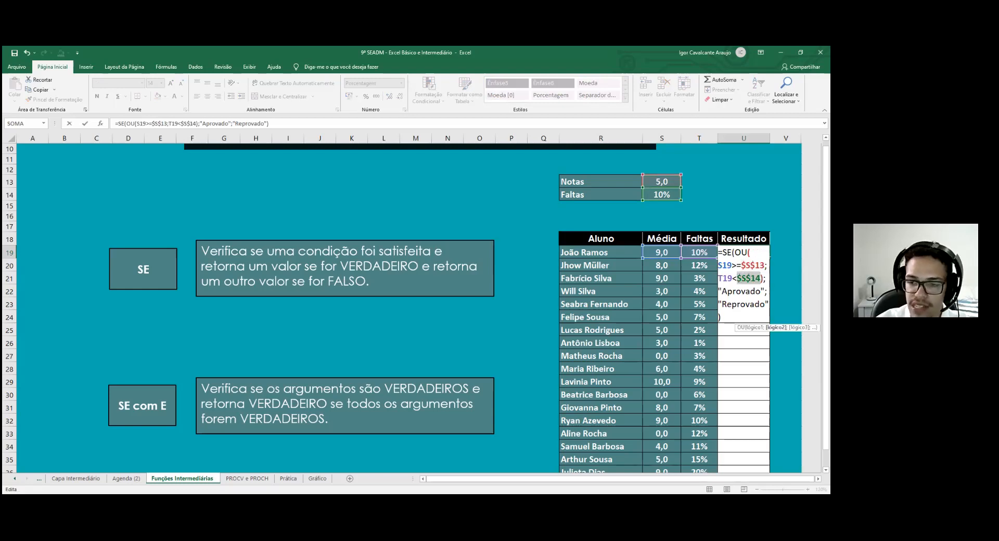
{"action": "key", "text": "ctrl+Return"}
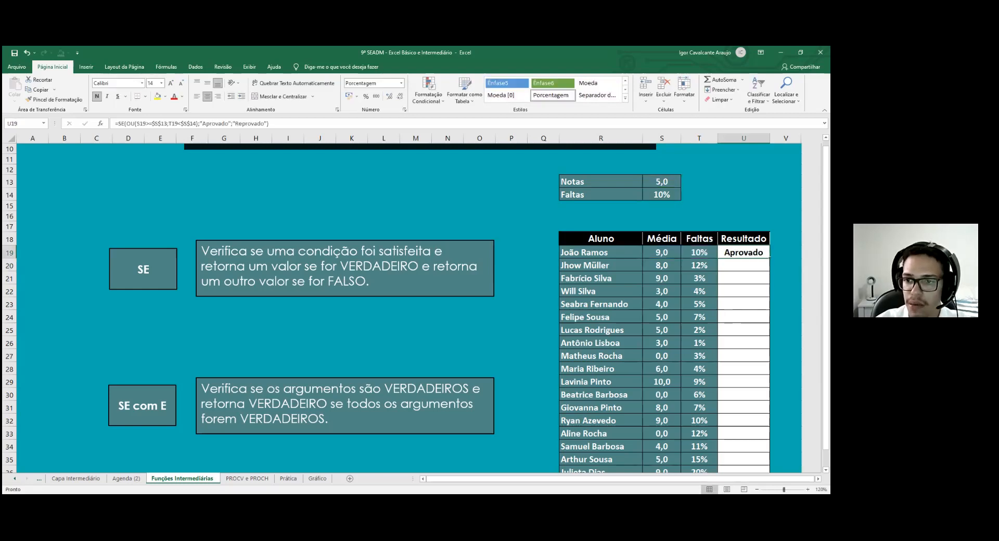
Fill the U19 formula down the Resultado column to U46 and look over the results
{"action": "double_click", "coordinate": [769, 258]}
{"action": "scroll", "coordinate": [401, 308], "scroll_direction": "down", "scroll_amount": 1}
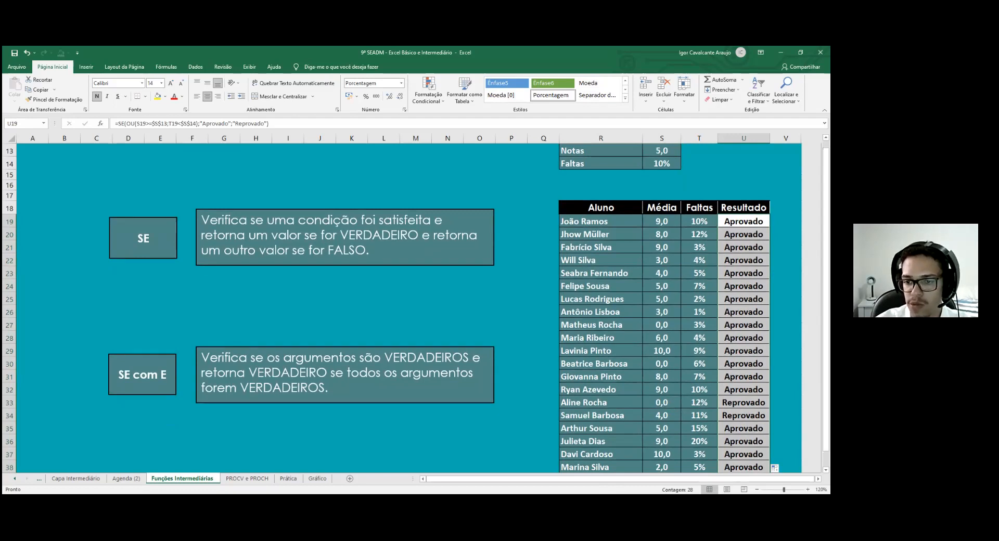
{"action": "scroll", "coordinate": [668, 368], "scroll_direction": "down", "scroll_amount": 1}
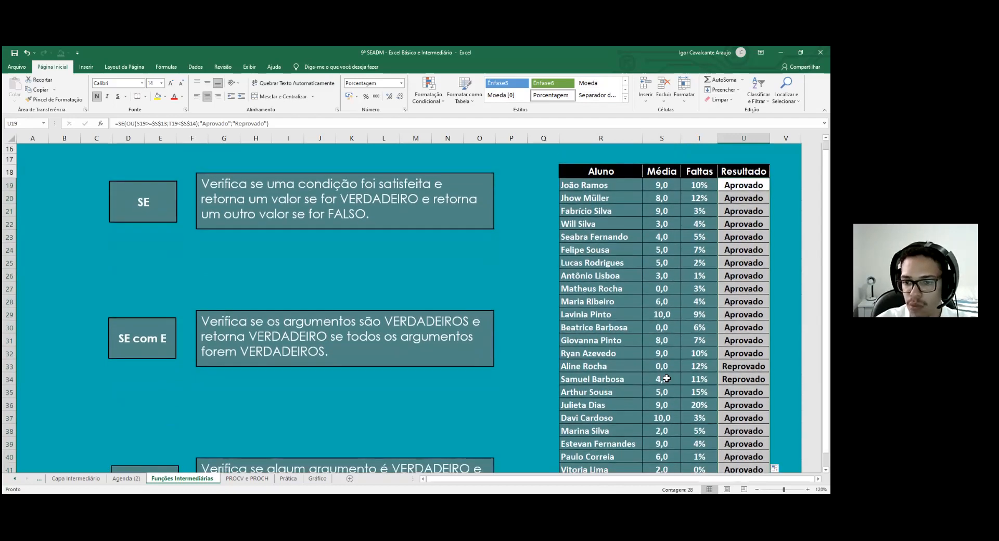
{"action": "scroll", "coordinate": [669, 374], "scroll_direction": "down", "scroll_amount": 2}
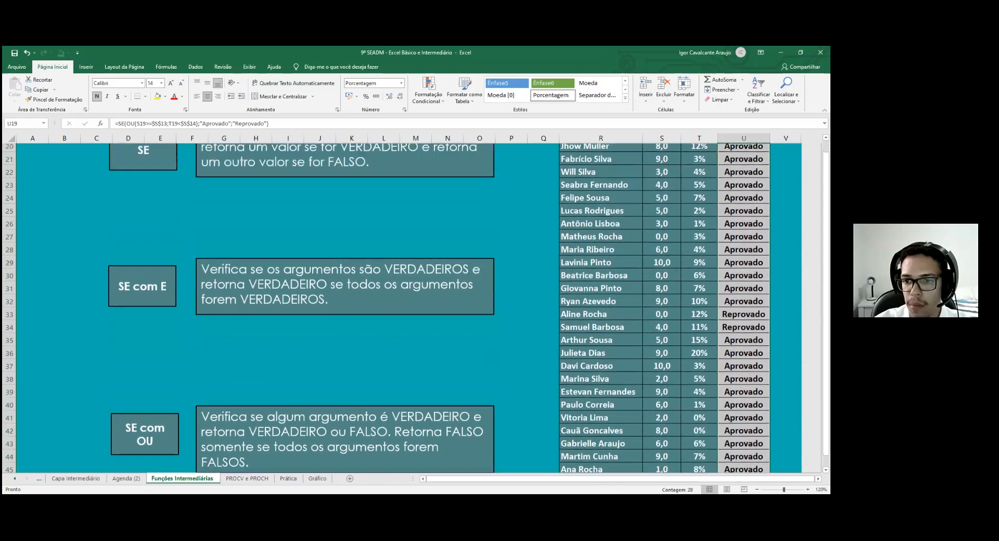
Set the Faltas cutoff in S14 to 15%
{"action": "scroll", "coordinate": [669, 364], "scroll_direction": "up", "scroll_amount": 1}
{"action": "scroll", "coordinate": [667, 334], "scroll_direction": "up", "scroll_amount": 4}
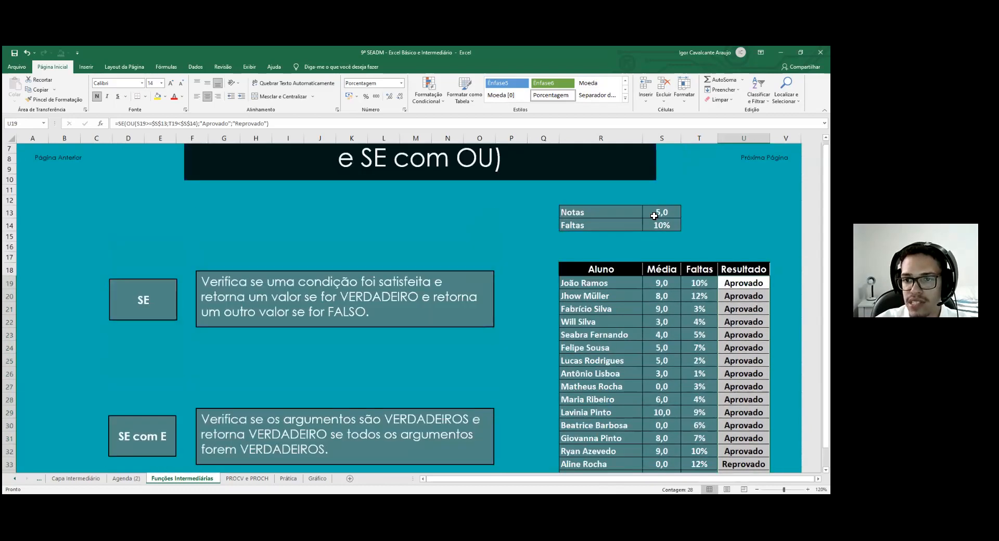
{"action": "double_click", "coordinate": [665, 225]}
{"action": "key", "text": "BackSpace"}
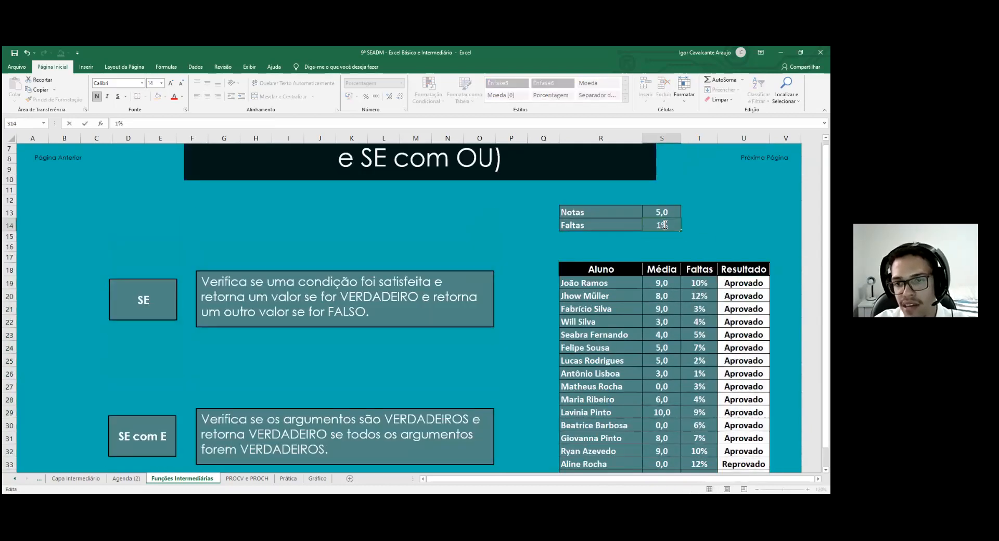
{"action": "type", "text": "5"}
{"action": "key", "text": "Return"}
{"action": "scroll", "coordinate": [666, 225], "scroll_direction": "down", "scroll_amount": 1}
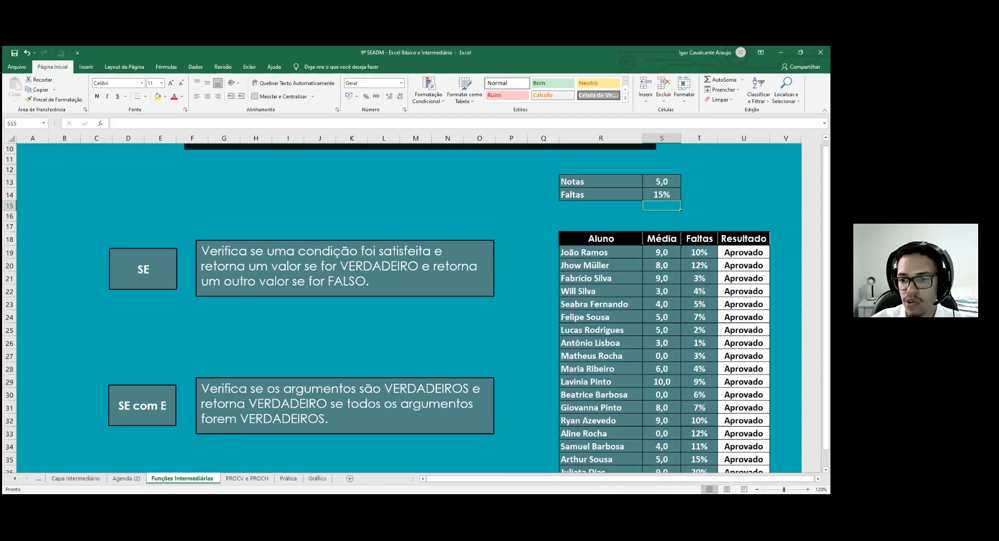
Examine the students' Média, Faltas and Resultado values against the Notas and Faltas cutoffs in S13 and S14
{"action": "scroll", "coordinate": [396, 307], "scroll_direction": "down", "scroll_amount": 3}
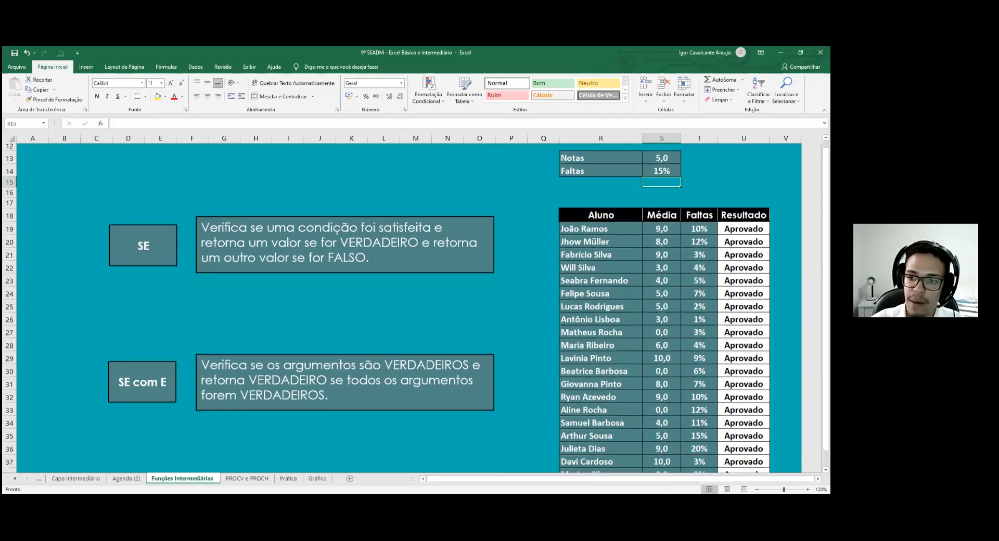
{"action": "scroll", "coordinate": [395, 307], "scroll_direction": "down", "scroll_amount": 2}
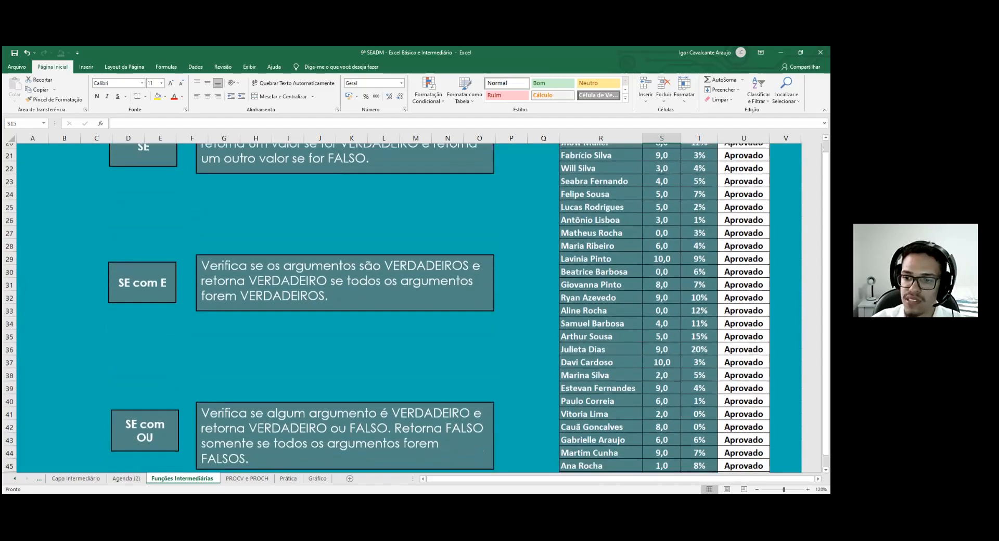
{"action": "scroll", "coordinate": [395, 307], "scroll_direction": "up", "scroll_amount": 3}
{"action": "scroll", "coordinate": [656, 252], "scroll_direction": "down", "scroll_amount": 1}
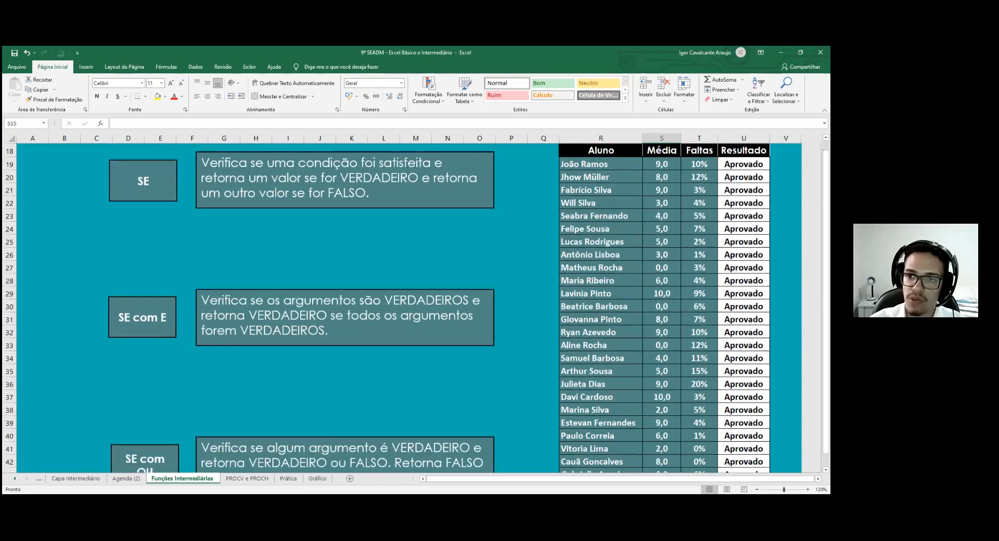
{"action": "scroll", "coordinate": [656, 252], "scroll_direction": "up", "scroll_amount": 3}
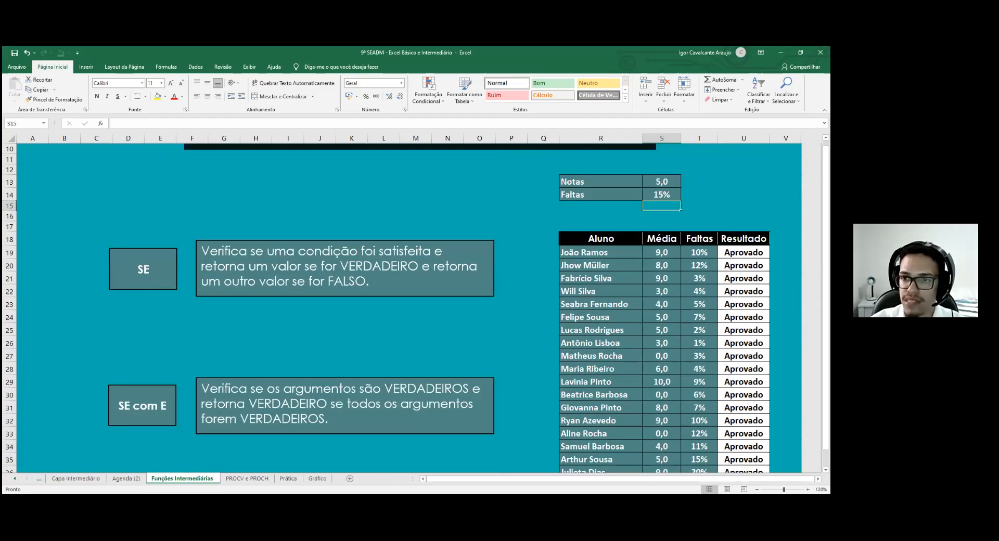
{"action": "scroll", "coordinate": [396, 307], "scroll_direction": "down", "scroll_amount": 3}
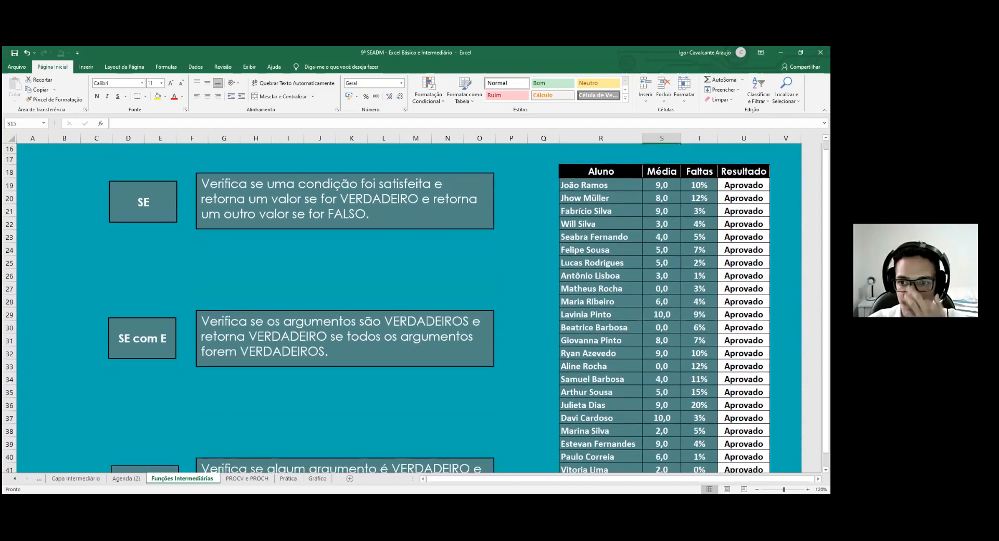
{"action": "scroll", "coordinate": [533, 376], "scroll_direction": "down", "scroll_amount": 6}
{"action": "scroll", "coordinate": [641, 198], "scroll_direction": "up", "scroll_amount": 9}
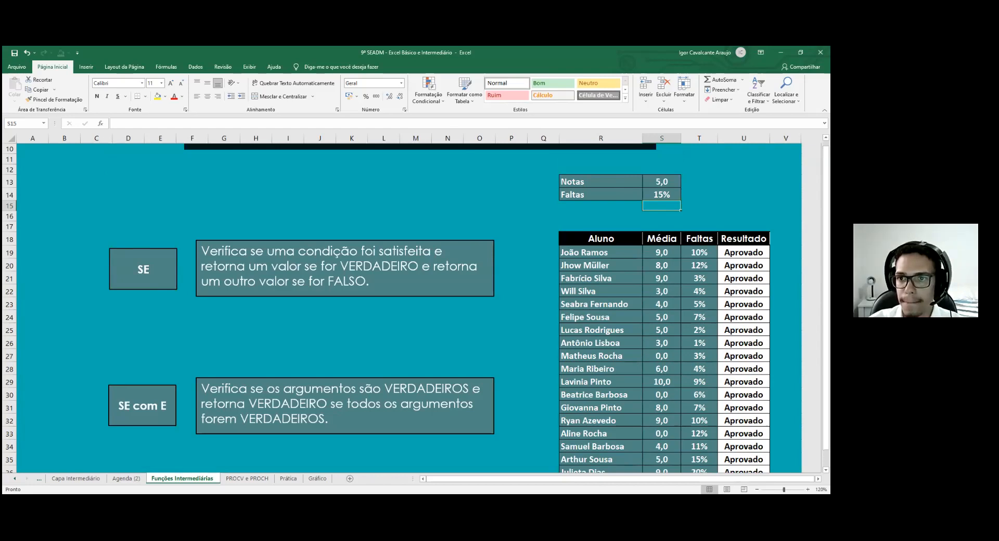
{"action": "scroll", "coordinate": [410, 401], "scroll_direction": "down", "scroll_amount": 1}
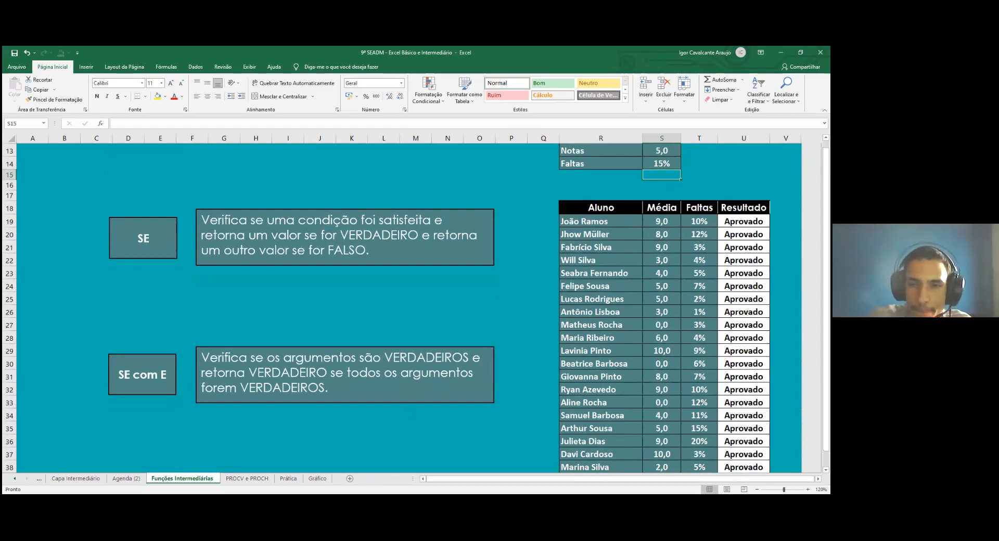
{"action": "scroll", "coordinate": [410, 309], "scroll_direction": "up", "scroll_amount": 1}
{"action": "scroll", "coordinate": [410, 309], "scroll_direction": "down", "scroll_amount": 1}
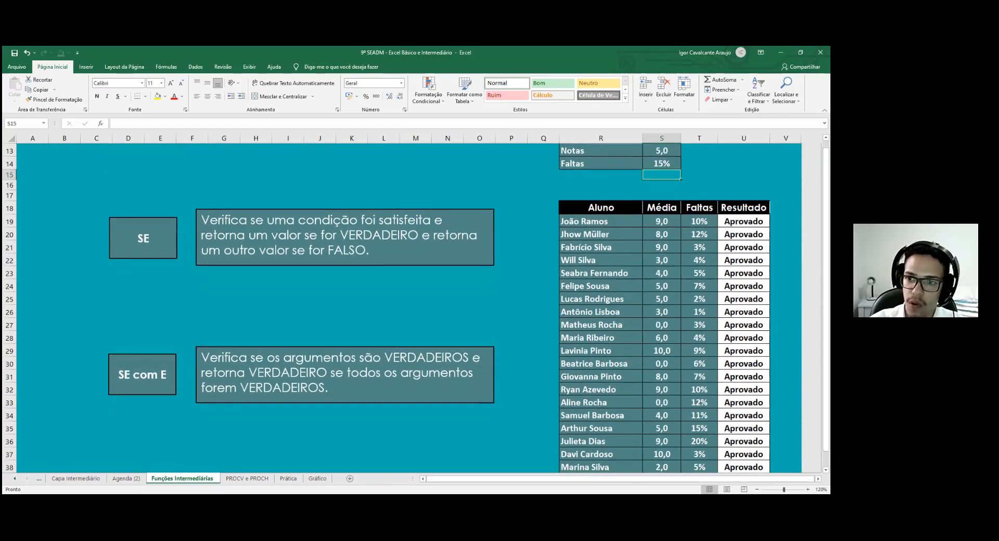
Try Faltas cutoffs of 8% and 6% in S14 to test the SE with OU formula
{"action": "left_click", "coordinate": [657, 165]}
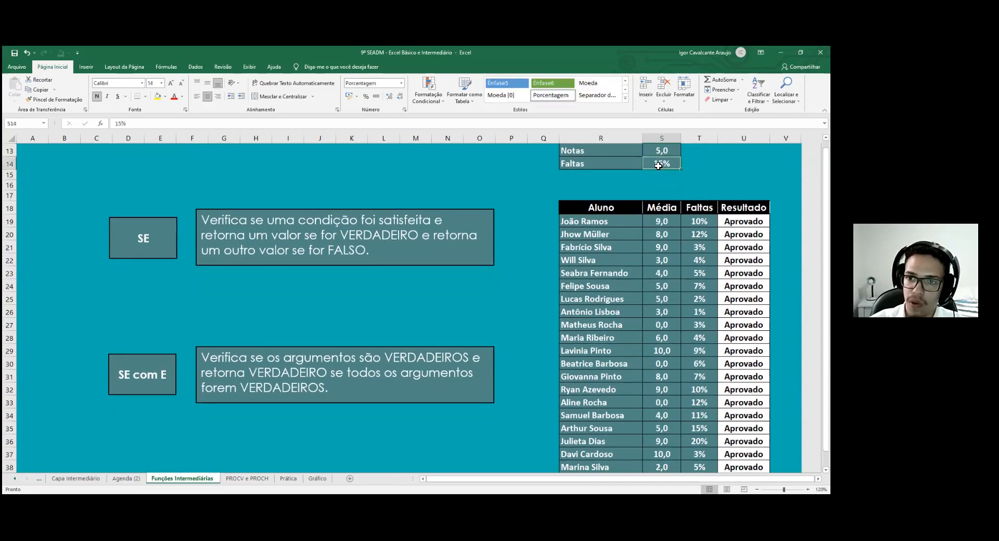
{"action": "type", "text": "8"}
{"action": "key", "text": "Return"}
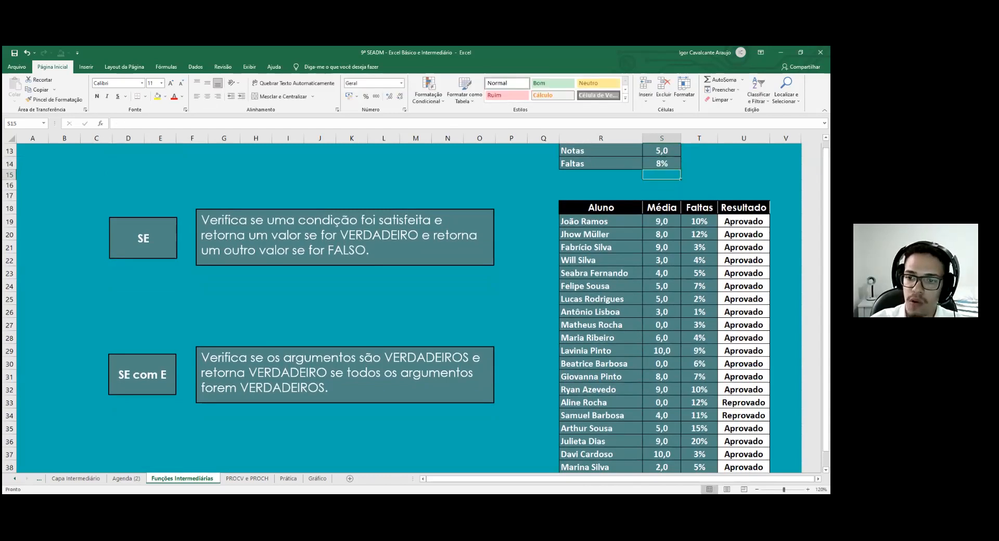
{"action": "left_click", "coordinate": [662, 164]}
{"action": "type", "text": "6"}
{"action": "key", "text": "Return"}
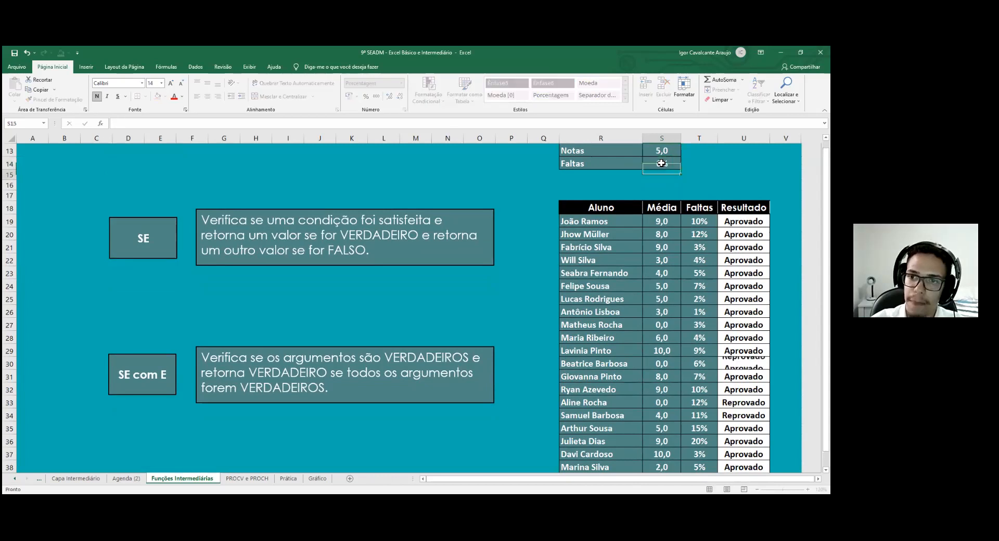
Add an equal-to conditional formatting rule to U19:U46 that shows Aprovado with green fill and dark green text
{"action": "left_click_drag", "start_coordinate": [744, 221], "coordinate": [749, 452]}
{"action": "scroll", "coordinate": [749, 451], "scroll_direction": "up", "scroll_amount": 2}
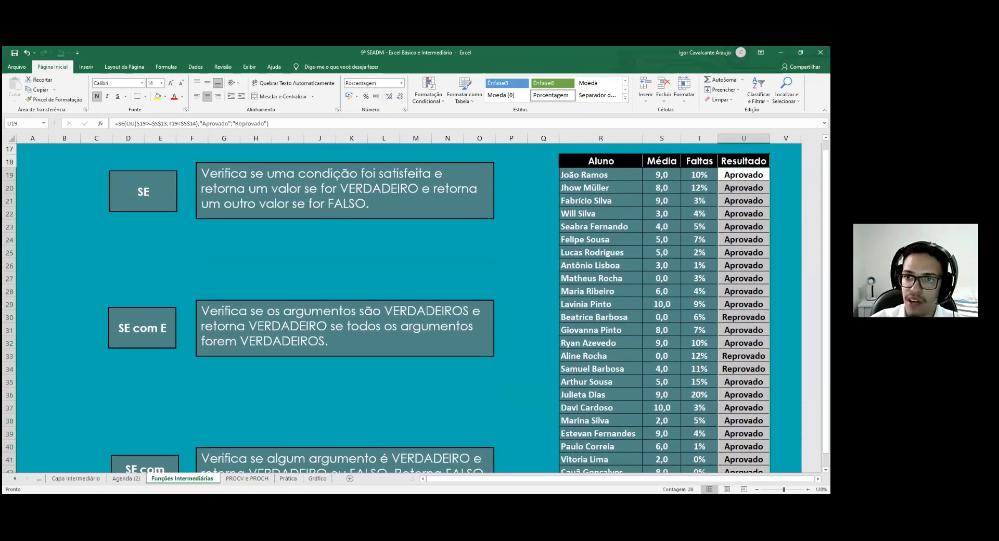
{"action": "left_click", "coordinate": [437, 101]}
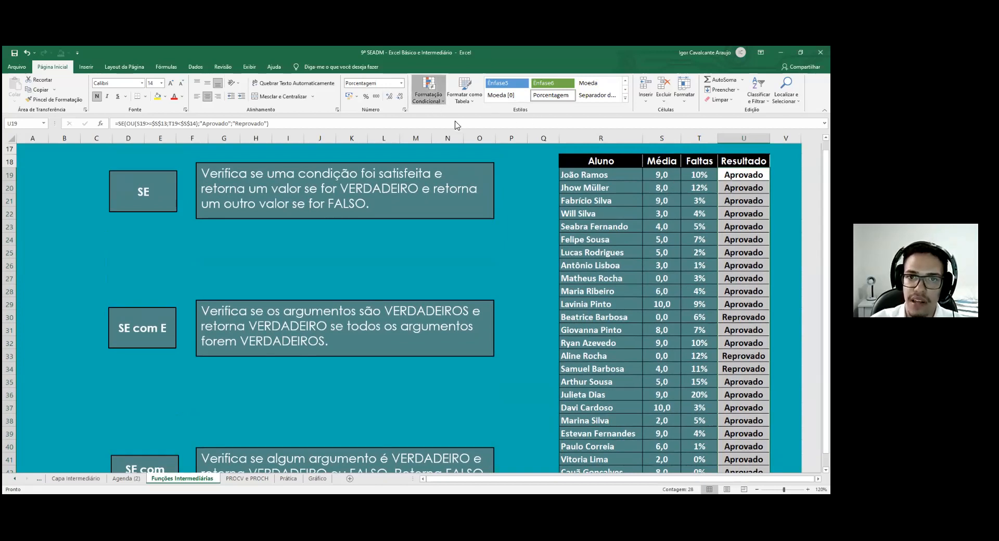
{"action": "mouse_move", "coordinate": [471, 119]}
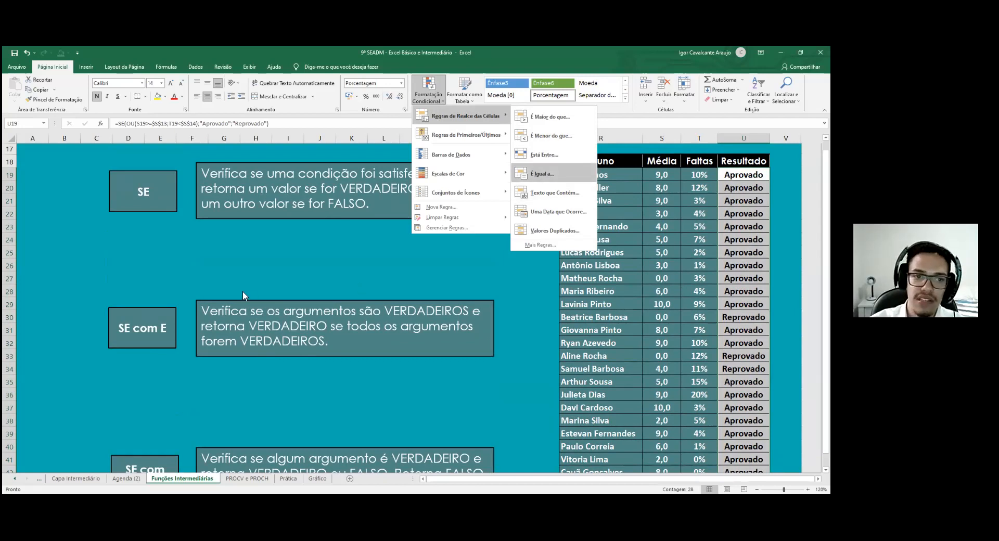
{"action": "type", "text": "Apr"}
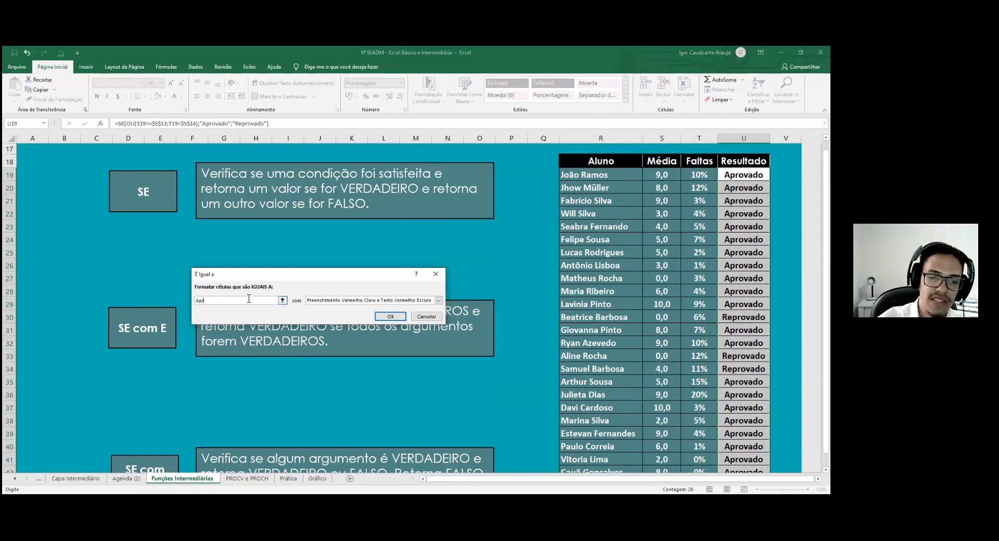
{"action": "type", "text": "ovado"}
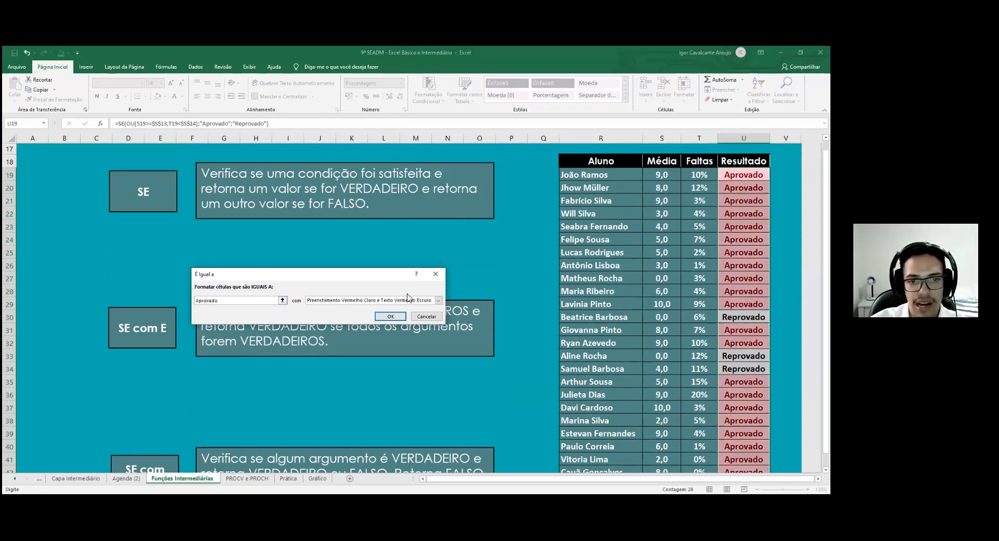
{"action": "left_click", "coordinate": [424, 301]}
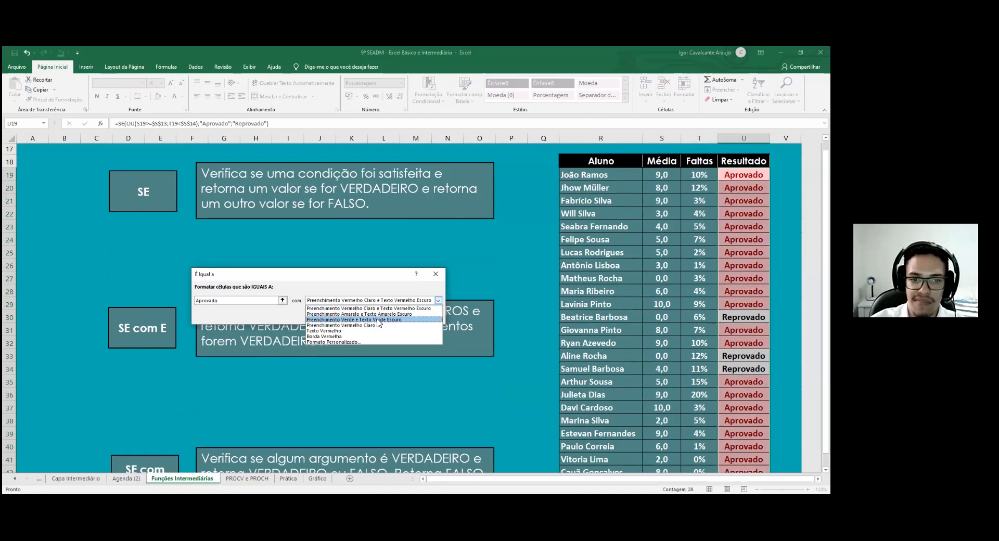
{"action": "left_click", "coordinate": [382, 321]}
{"action": "left_click", "coordinate": [383, 318]}
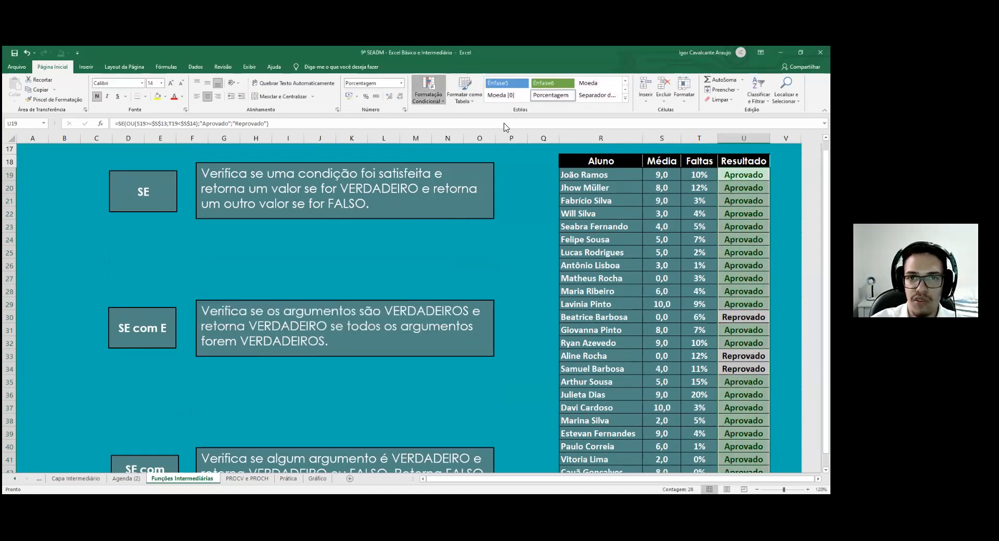
Add an equal-to rule for Reprovado in U19:U46 with light red fill and dark red text, and look over the coloured results
{"action": "left_click", "coordinate": [432, 99]}
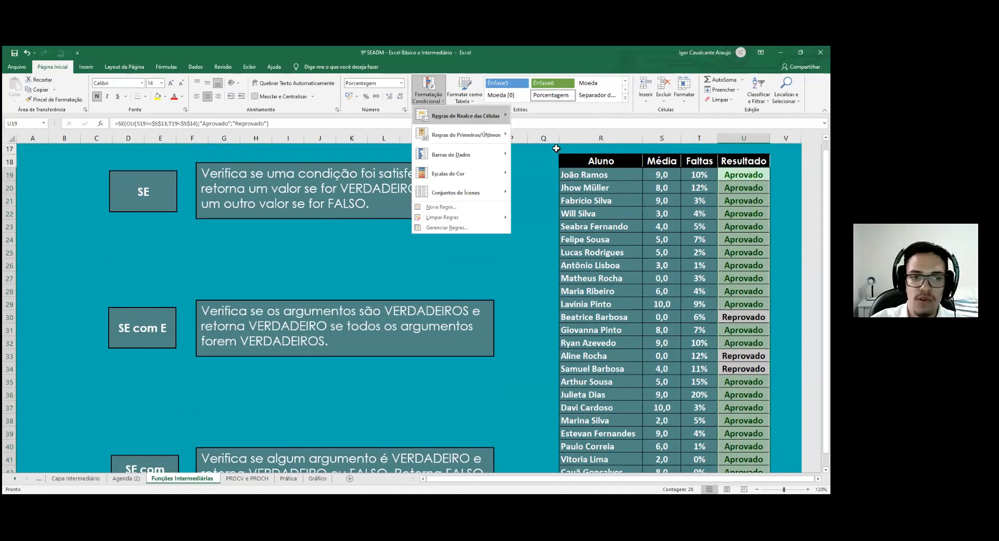
{"action": "type", "text": "Reprovado"}
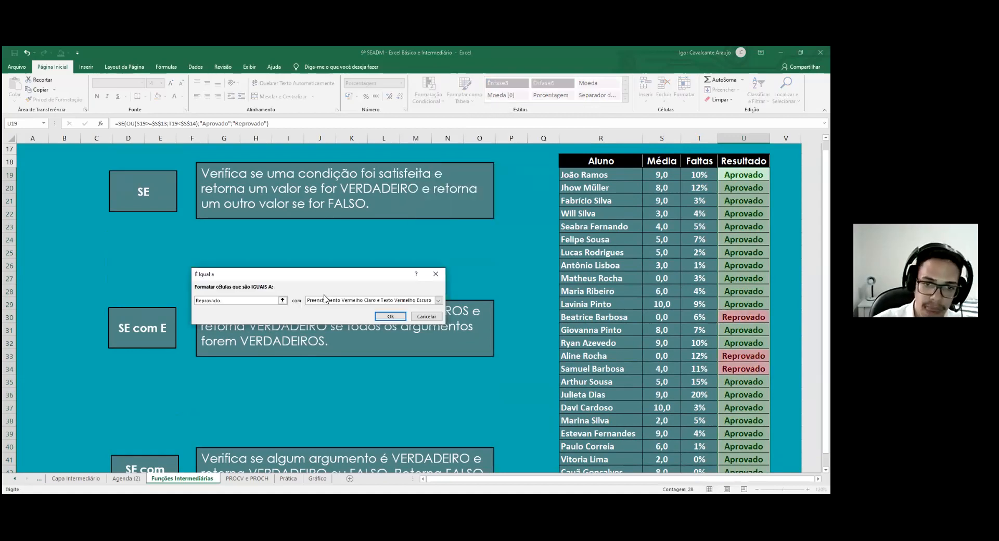
{"action": "left_click", "coordinate": [325, 300]}
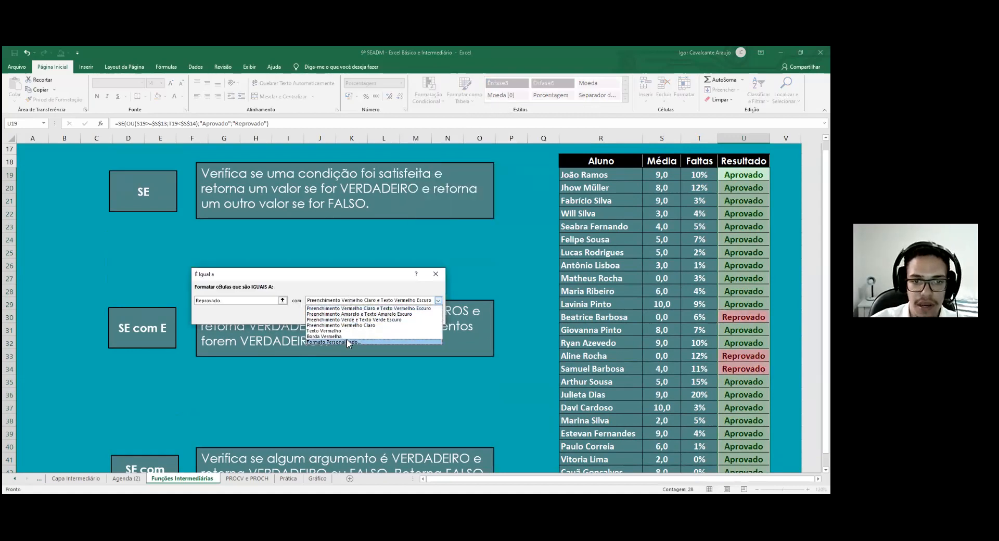
{"action": "left_click", "coordinate": [363, 310]}
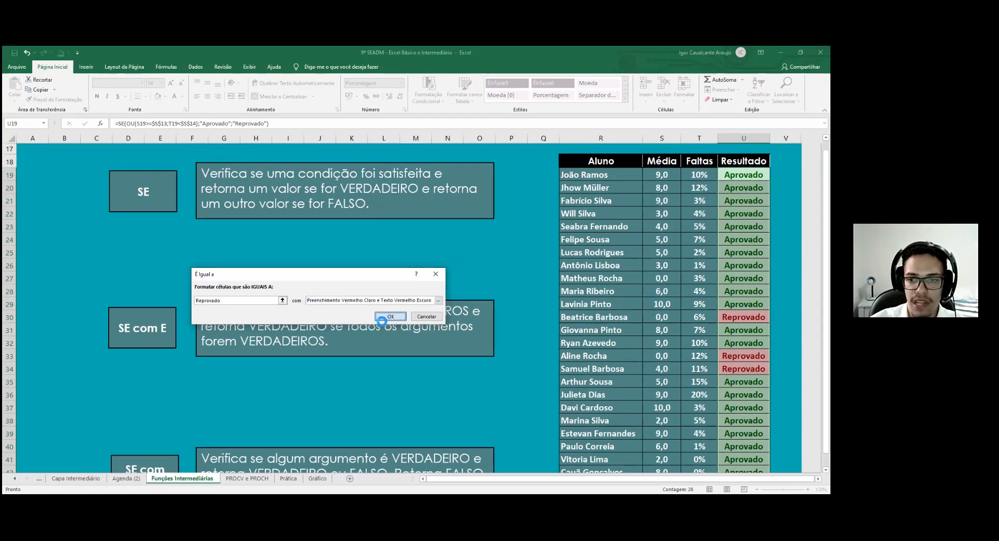
{"action": "left_click", "coordinate": [390, 320]}
{"action": "left_click", "coordinate": [785, 252]}
{"action": "scroll", "coordinate": [403, 309], "scroll_direction": "down", "scroll_amount": 3}
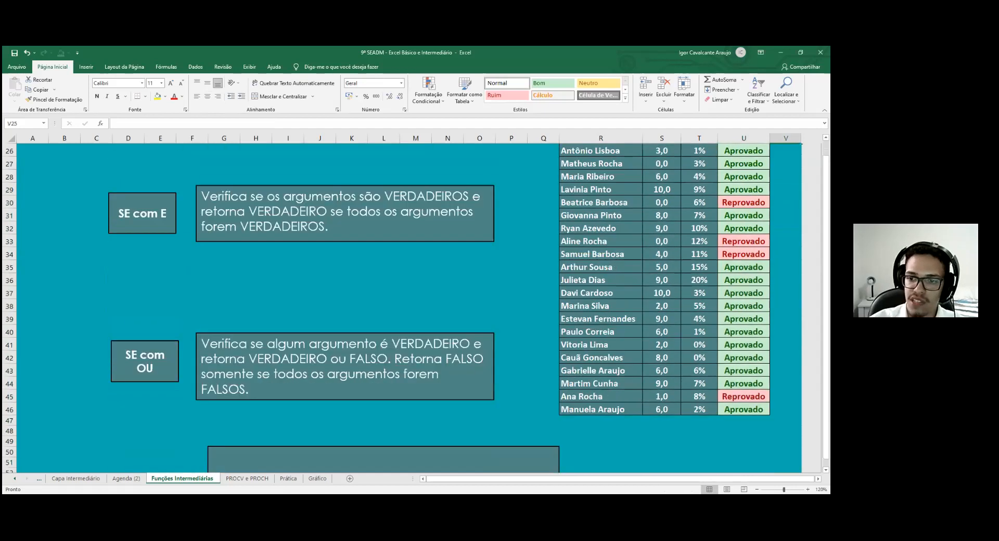
{"action": "scroll", "coordinate": [402, 309], "scroll_direction": "up", "scroll_amount": 3}
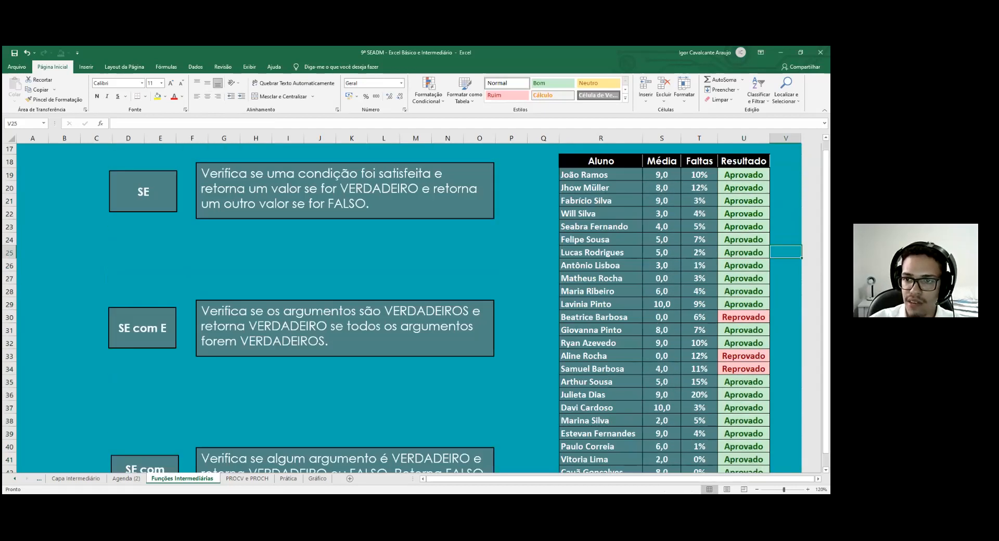
Try a Faltas cutoff of 10% in S14 and look over the Resultado column
{"action": "scroll", "coordinate": [662, 219], "scroll_direction": "up", "scroll_amount": 3}
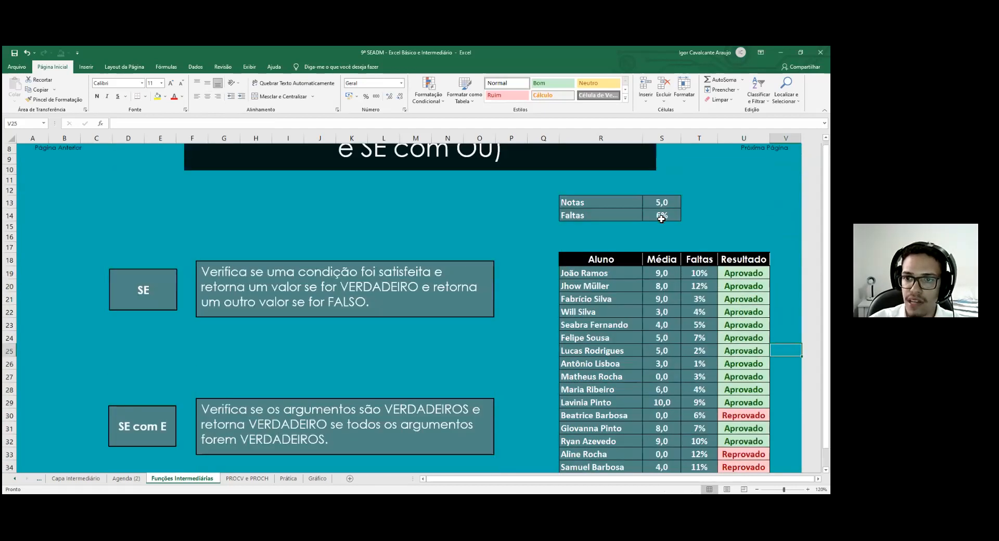
{"action": "double_click", "coordinate": [662, 218]}
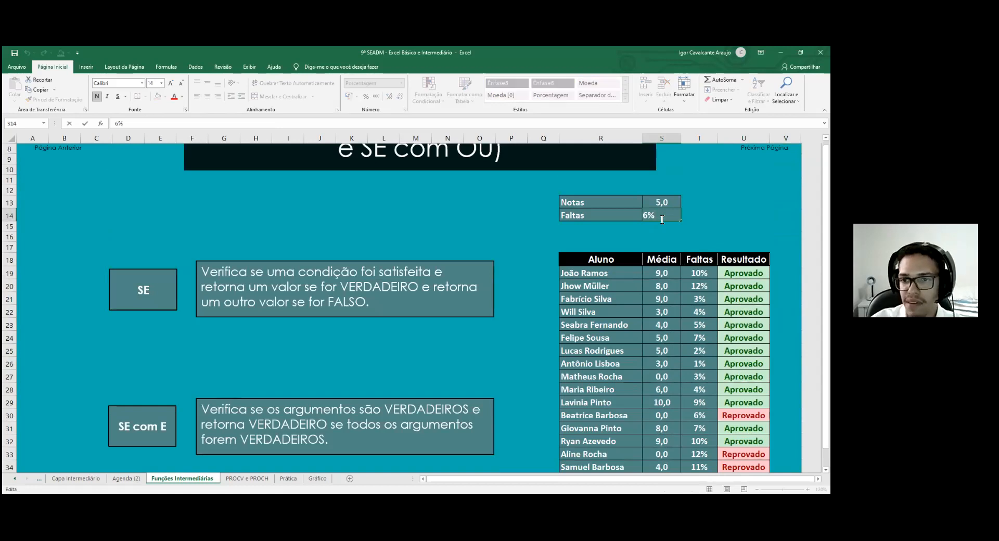
{"action": "key", "text": "BackSpace"}
{"action": "type", "text": "10"}
{"action": "key", "text": "Return"}
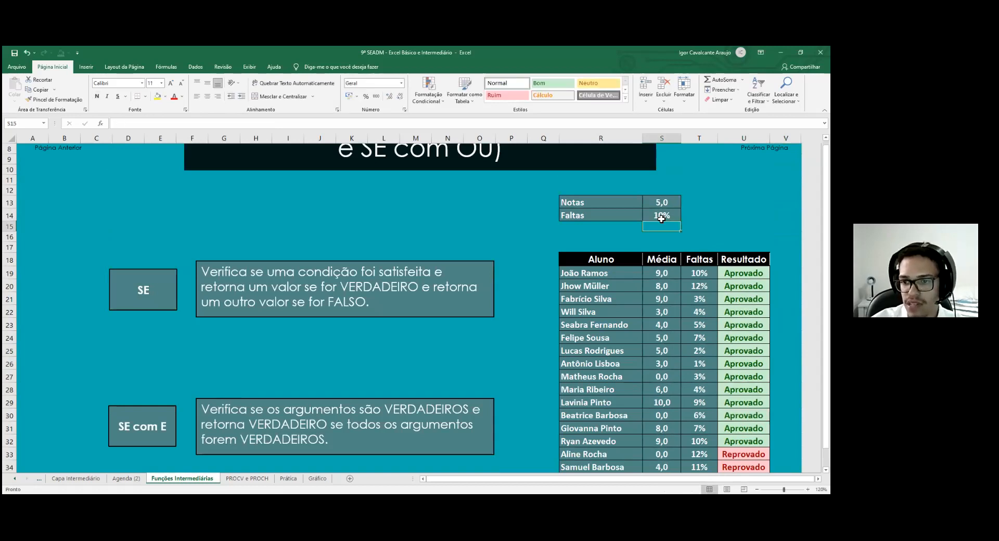
{"action": "scroll", "coordinate": [665, 194], "scroll_direction": "down", "scroll_amount": 8}
Set the Faltas cutoff in S14 to 1% and review which students in the Resultado column are Aprovado or Reprovado
{"action": "scroll", "coordinate": [664, 194], "scroll_direction": "up", "scroll_amount": 7}
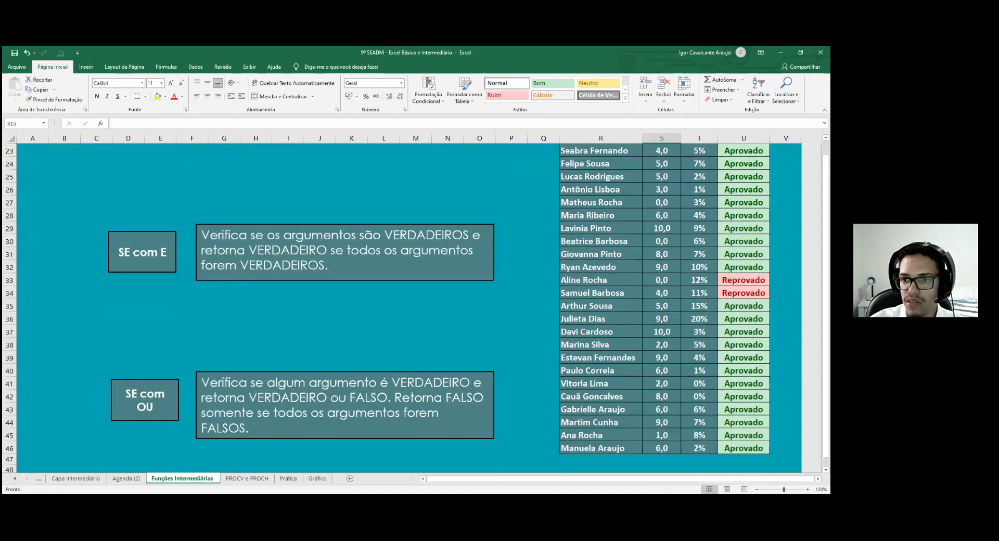
{"action": "double_click", "coordinate": [663, 187]}
{"action": "key", "text": "BackSpace"}
{"action": "key", "text": "BackSpace"}
{"action": "type", "text": "1"}
{"action": "key", "text": "Return"}
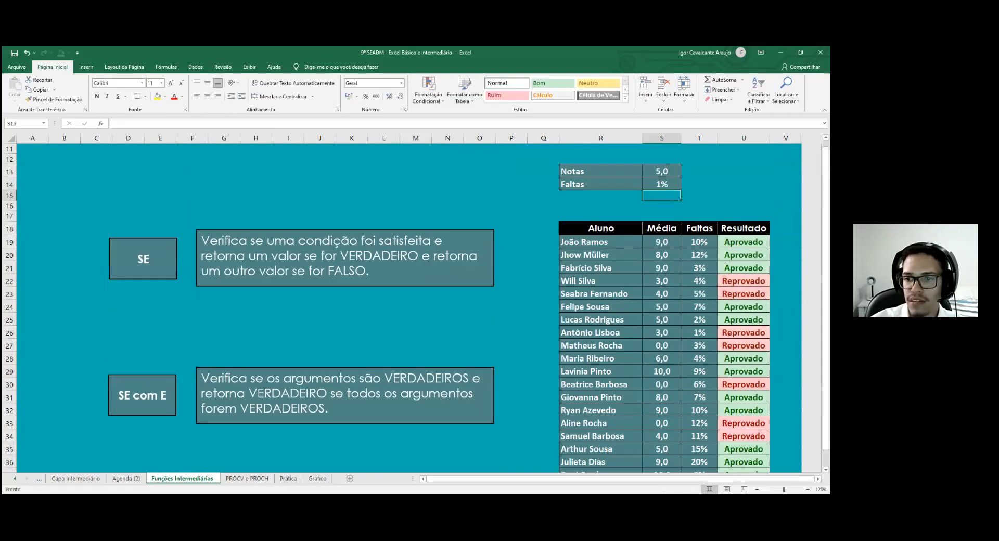
{"action": "scroll", "coordinate": [411, 307], "scroll_direction": "down", "scroll_amount": 2}
{"action": "scroll", "coordinate": [411, 307], "scroll_direction": "down", "scroll_amount": 2}
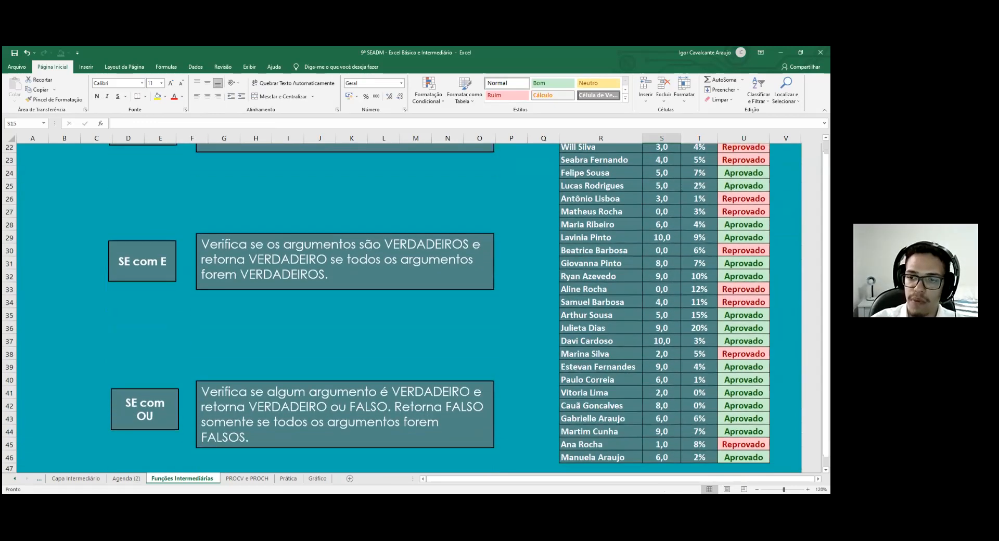
{"action": "scroll", "coordinate": [411, 307], "scroll_direction": "up", "scroll_amount": 5}
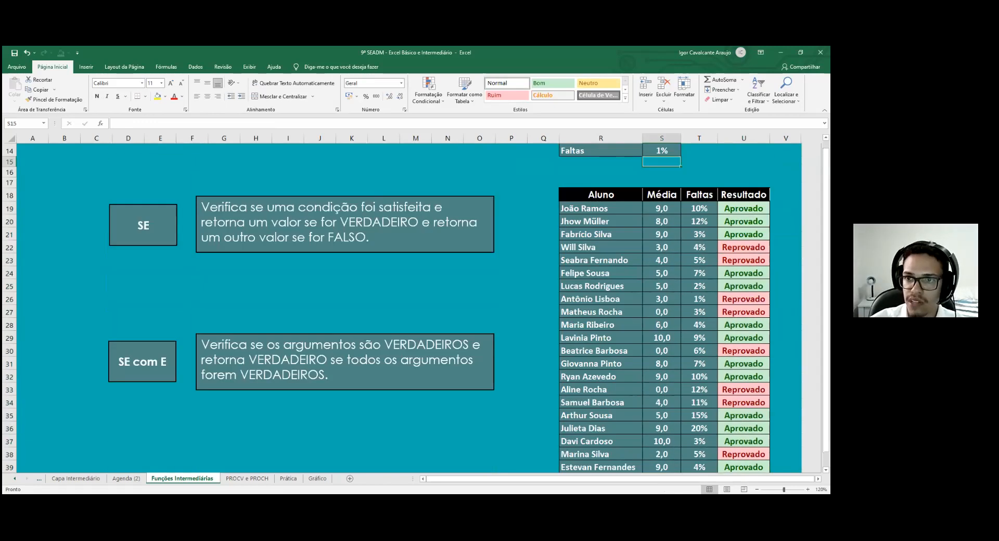
{"action": "scroll", "coordinate": [473, 186], "scroll_direction": "down", "scroll_amount": 2}
{"action": "scroll", "coordinate": [474, 185], "scroll_direction": "up", "scroll_amount": 2}
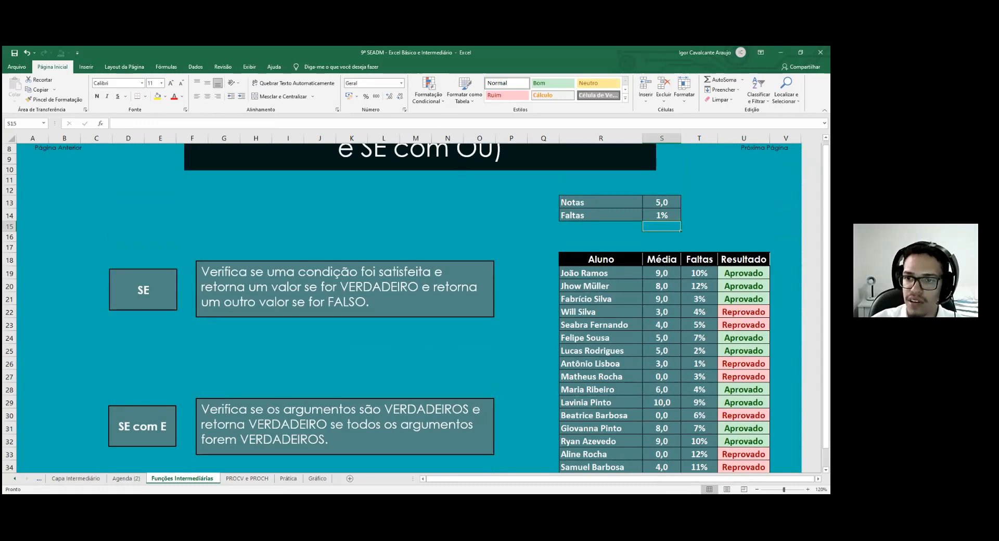
{"action": "scroll", "coordinate": [395, 308], "scroll_direction": "down", "scroll_amount": 1}
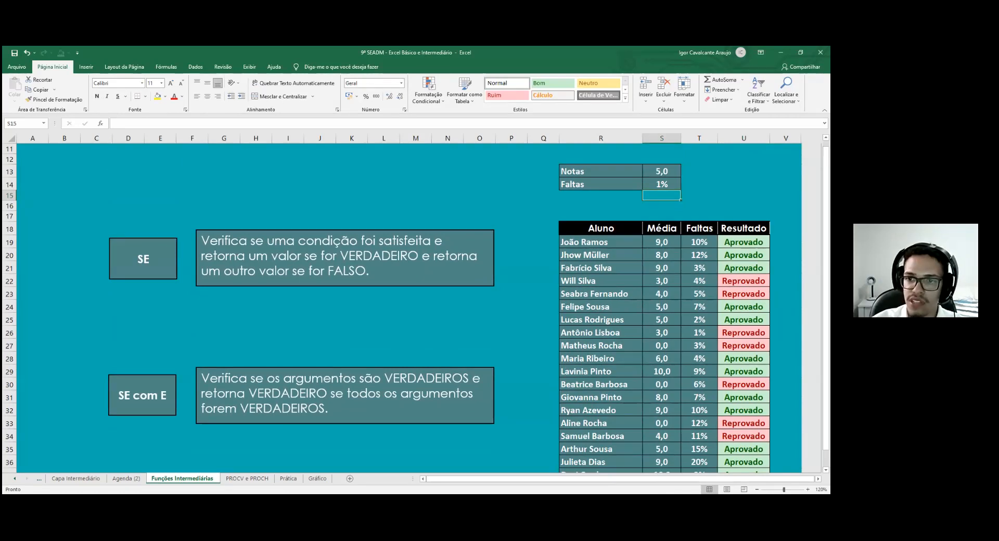
Open the conditional formatting rules manager and list the rules for the current worksheet (Esta Planilha)
{"action": "scroll", "coordinate": [395, 308], "scroll_direction": "down", "scroll_amount": 3}
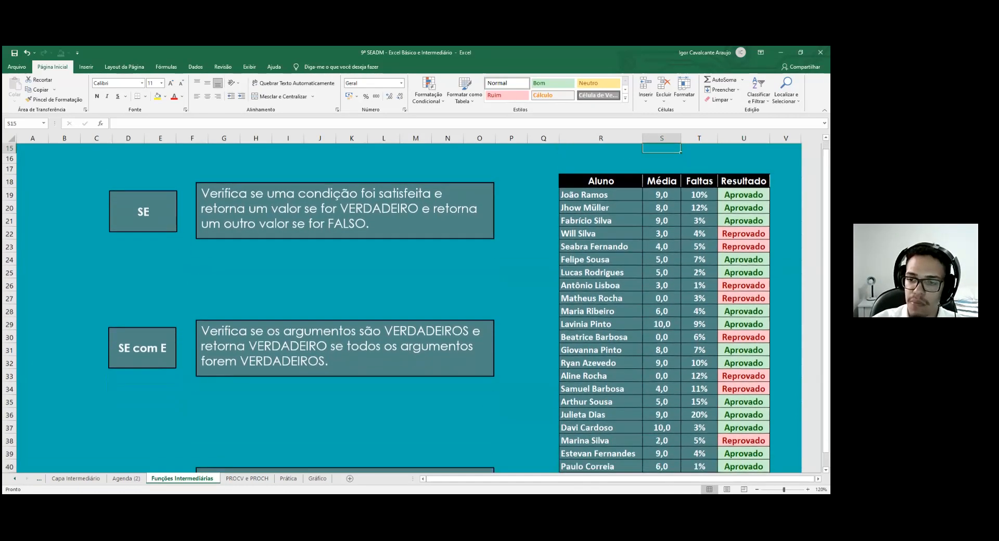
{"action": "left_click", "coordinate": [428, 90]}
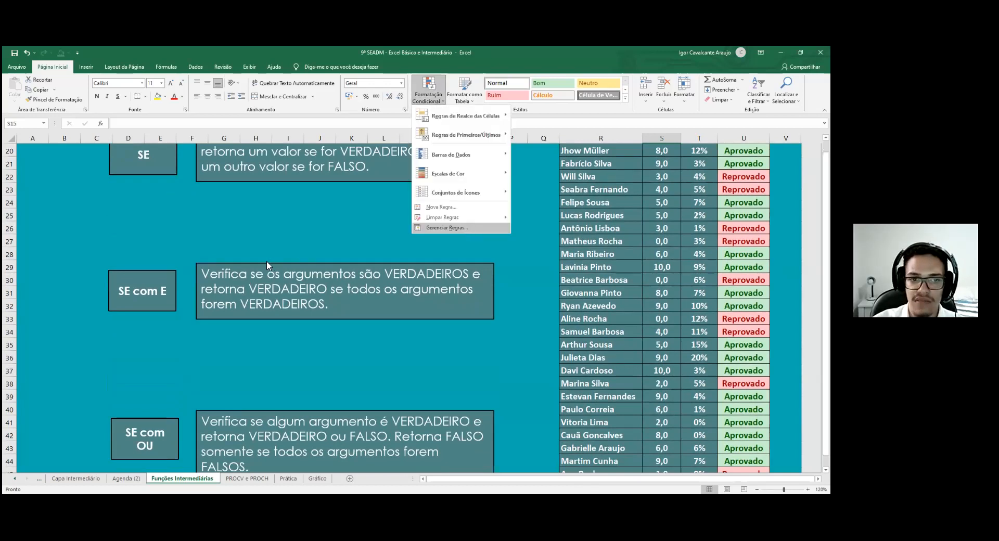
{"action": "left_click", "coordinate": [462, 229]}
{"action": "left_click", "coordinate": [266, 255]}
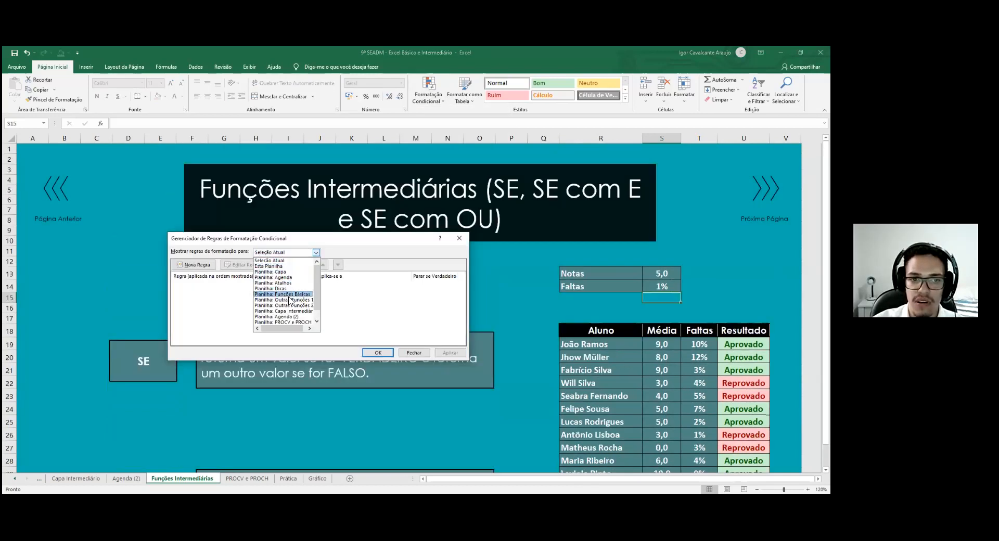
{"action": "left_click", "coordinate": [280, 267]}
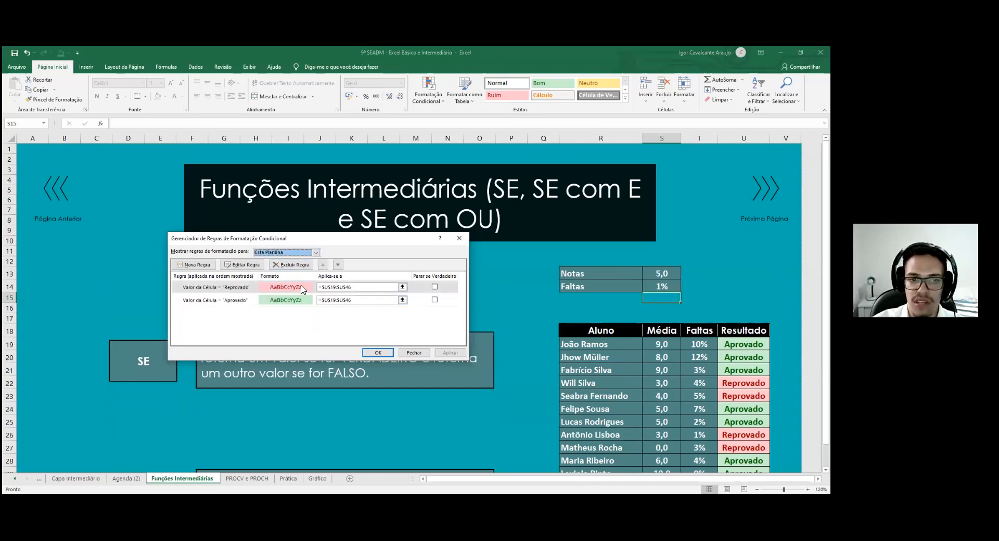
Edit the Reprovado conditional formatting rule to use a light orange font colour and apply the change
{"action": "left_click", "coordinate": [281, 290]}
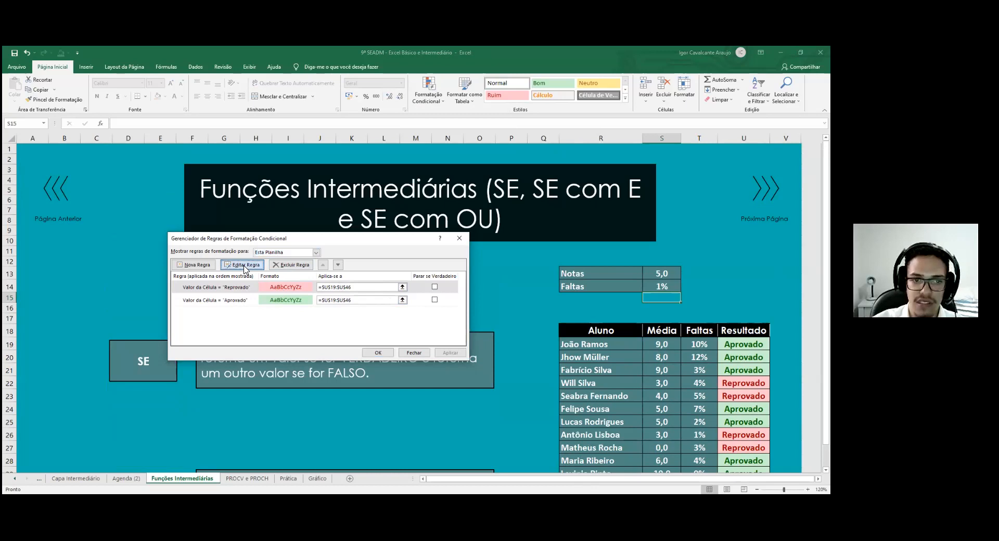
{"action": "double_click", "coordinate": [282, 294]}
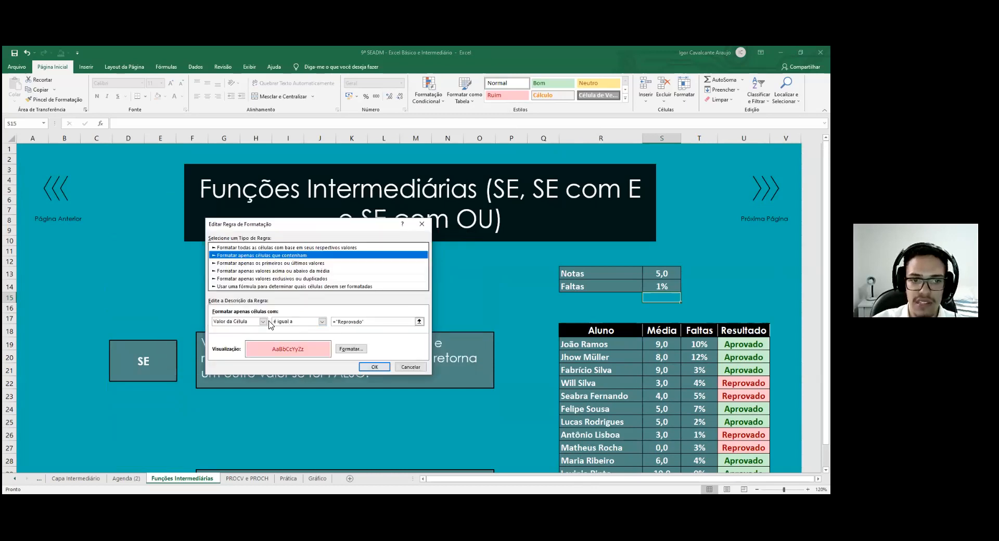
{"action": "left_click", "coordinate": [343, 351]}
{"action": "left_click", "coordinate": [349, 262]}
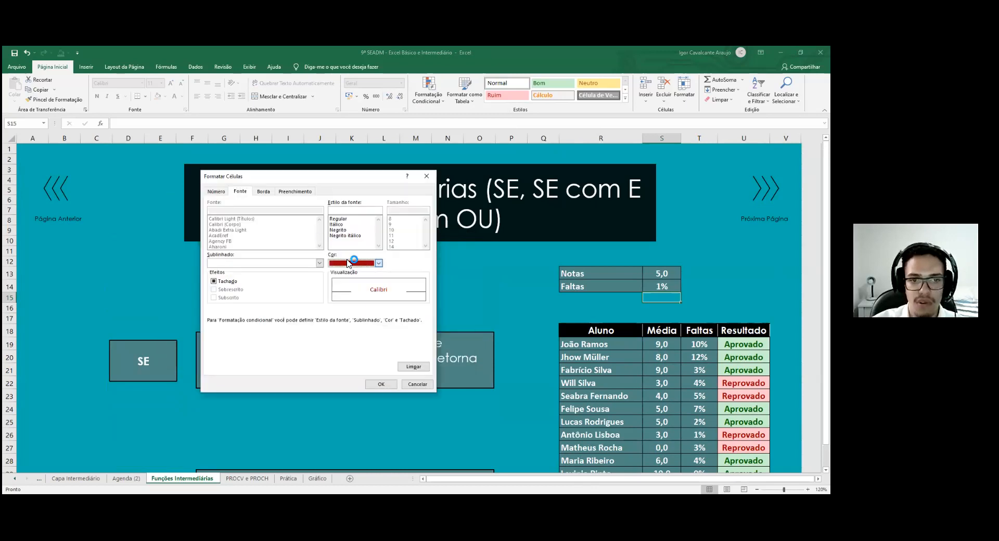
{"action": "left_click", "coordinate": [371, 315]}
{"action": "left_click", "coordinate": [381, 384]}
{"action": "left_click", "coordinate": [374, 366]}
{"action": "left_click", "coordinate": [450, 352]}
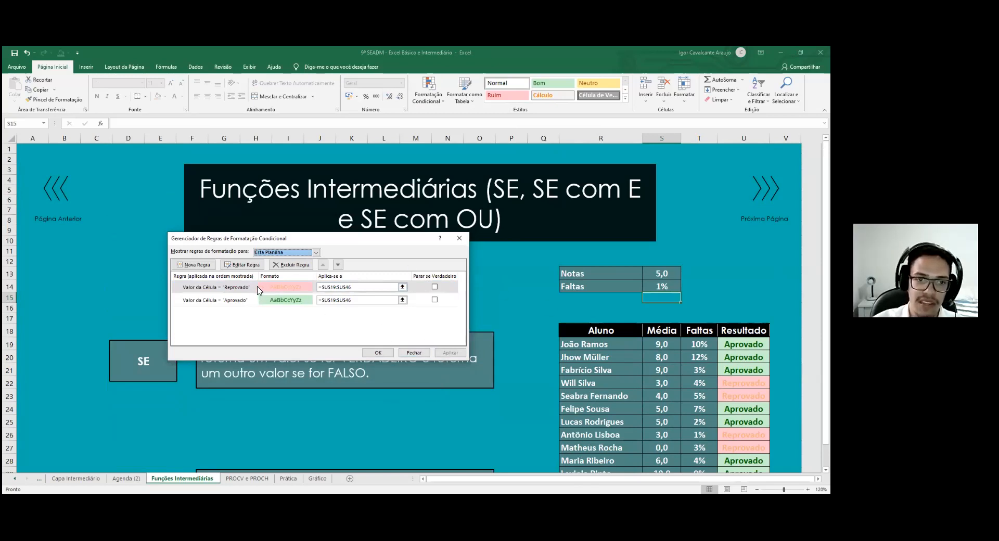
{"action": "left_click", "coordinate": [379, 353]}
Clear the Resultado formulas from U19:U46
{"action": "scroll", "coordinate": [378, 353], "scroll_direction": "down", "scroll_amount": 1}
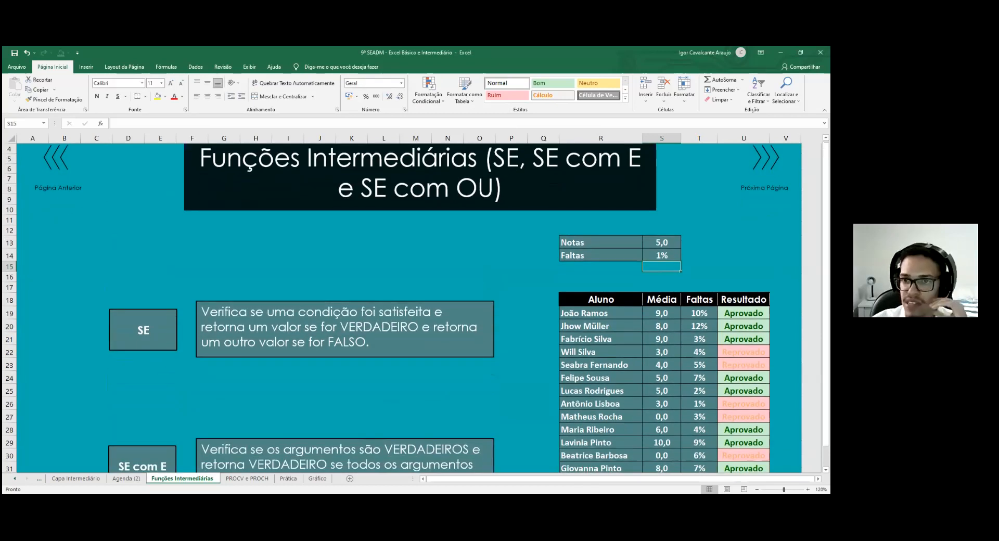
{"action": "scroll", "coordinate": [396, 307], "scroll_direction": "down", "scroll_amount": 1}
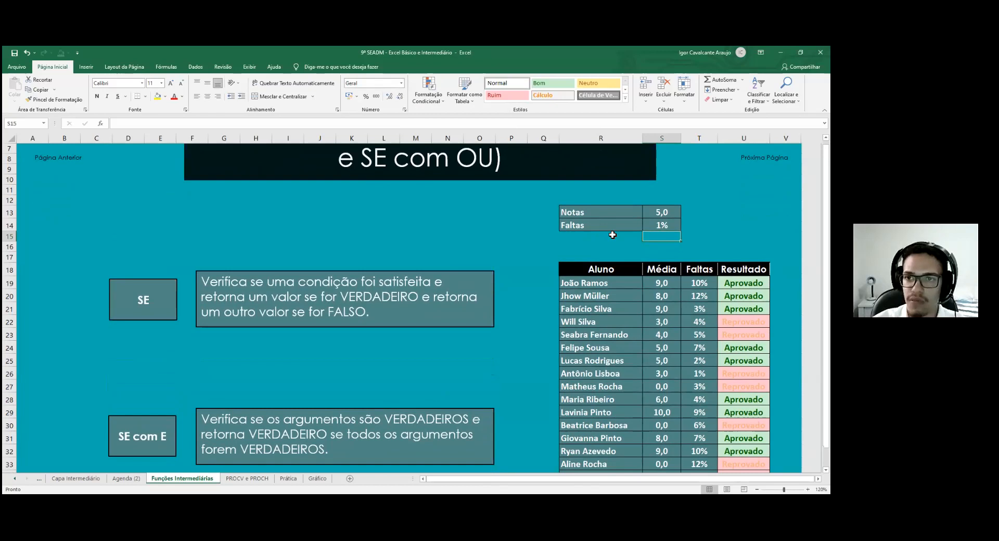
{"action": "scroll", "coordinate": [612, 236], "scroll_direction": "down", "scroll_amount": 1}
{"action": "scroll", "coordinate": [613, 235], "scroll_direction": "down", "scroll_amount": 1}
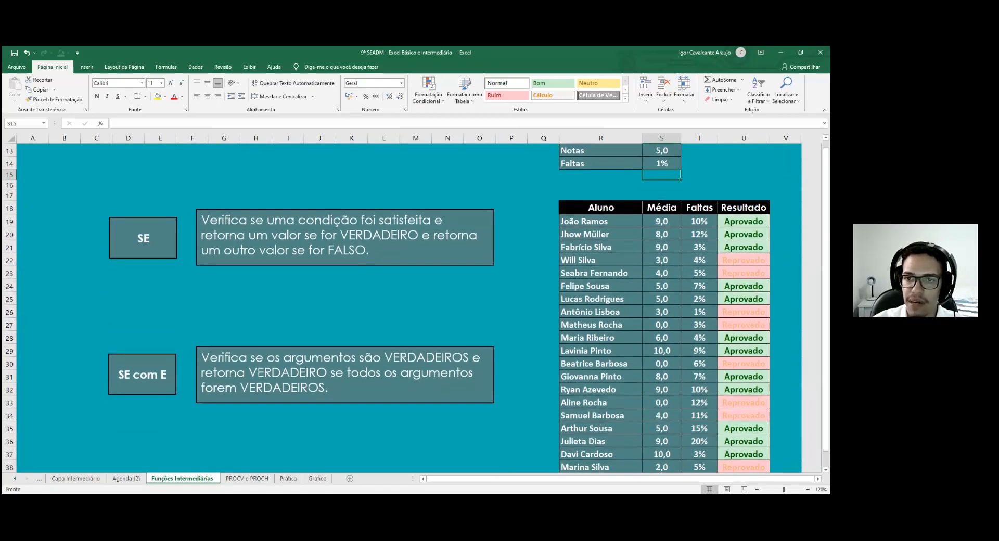
{"action": "scroll", "coordinate": [613, 235], "scroll_direction": "down", "scroll_amount": 1}
{"action": "left_click_drag", "start_coordinate": [744, 185], "coordinate": [769, 455]}
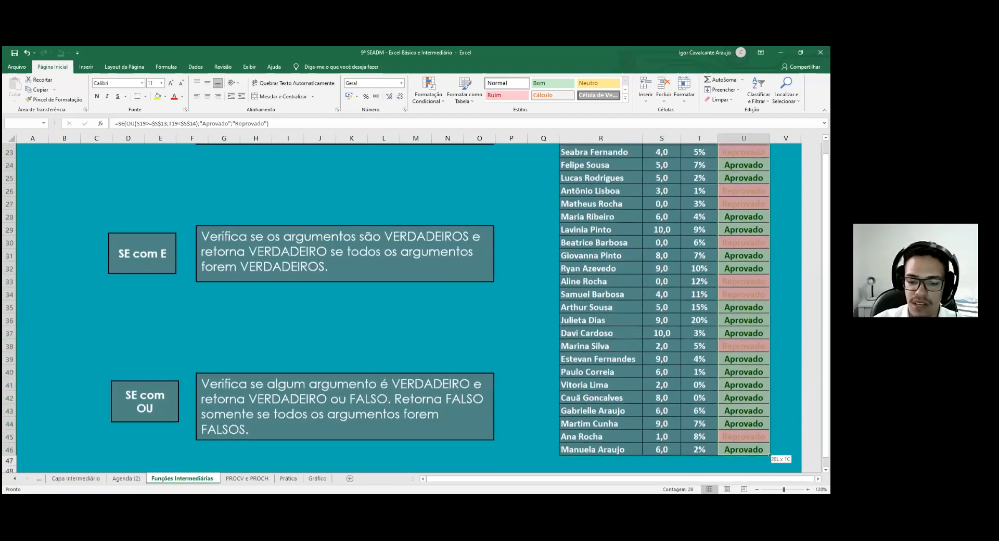
{"action": "scroll", "coordinate": [665, 307], "scroll_direction": "up", "scroll_amount": 3}
{"action": "key", "text": "Delete"}
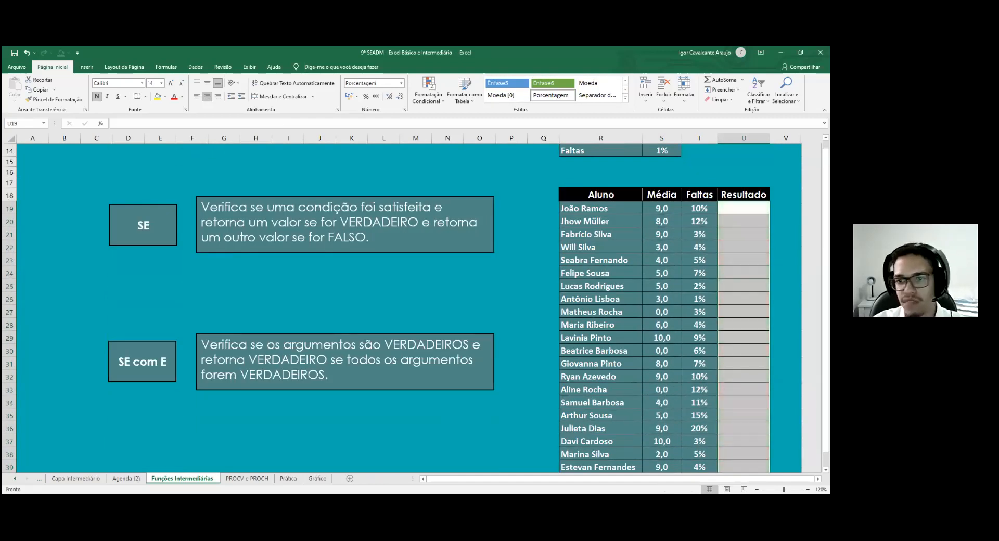
{"action": "left_click", "coordinate": [785, 182]}
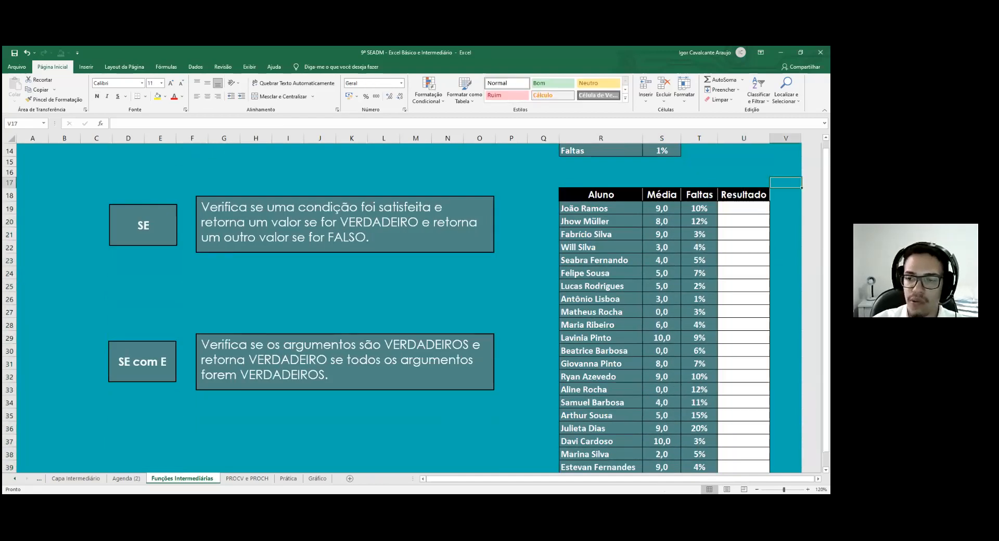
Look over the SE, SE com E and SE com OU explanations and the student table
{"action": "scroll", "coordinate": [357, 333], "scroll_direction": "down", "scroll_amount": 3}
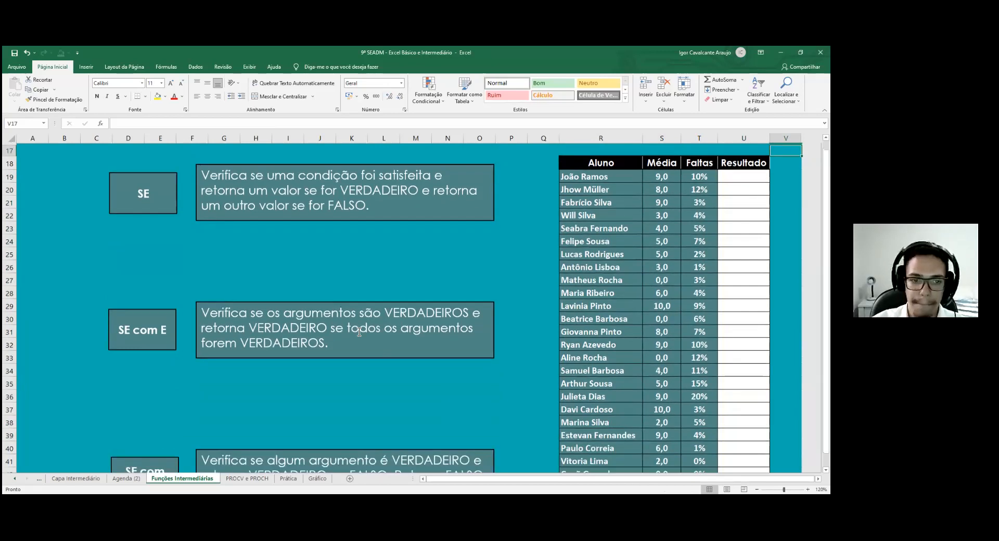
{"action": "scroll", "coordinate": [451, 284], "scroll_direction": "down", "scroll_amount": 1}
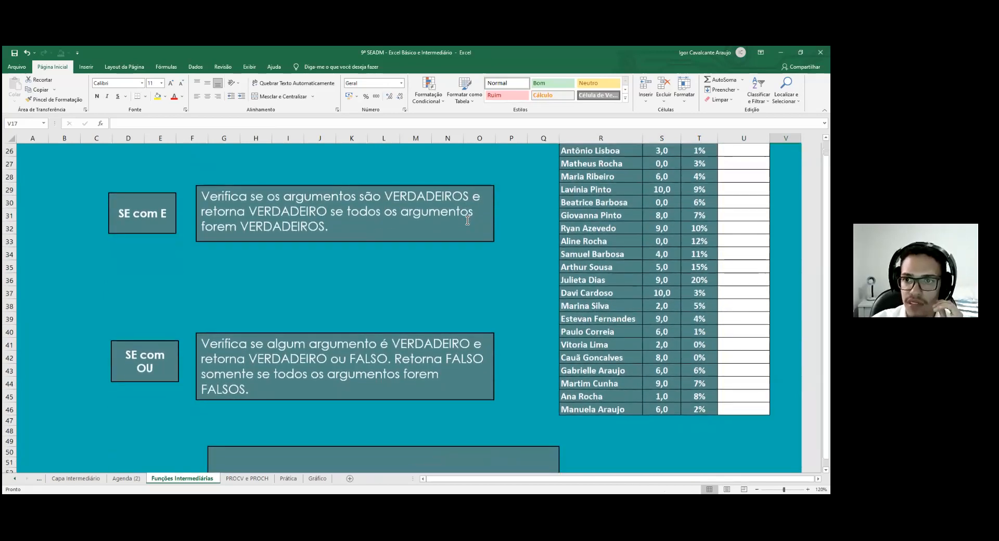
{"action": "scroll", "coordinate": [500, 280], "scroll_direction": "up", "scroll_amount": 5}
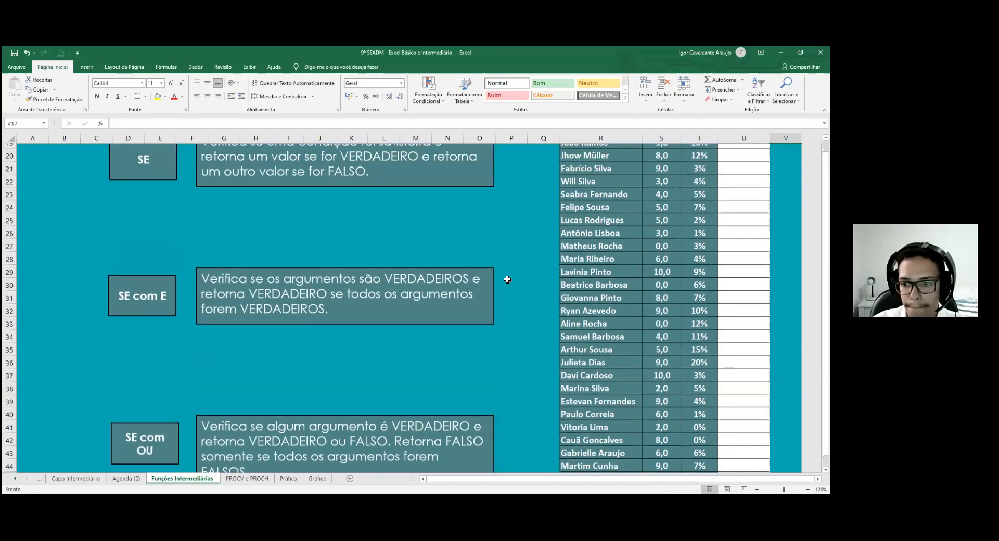
{"action": "scroll", "coordinate": [513, 277], "scroll_direction": "up", "scroll_amount": 2}
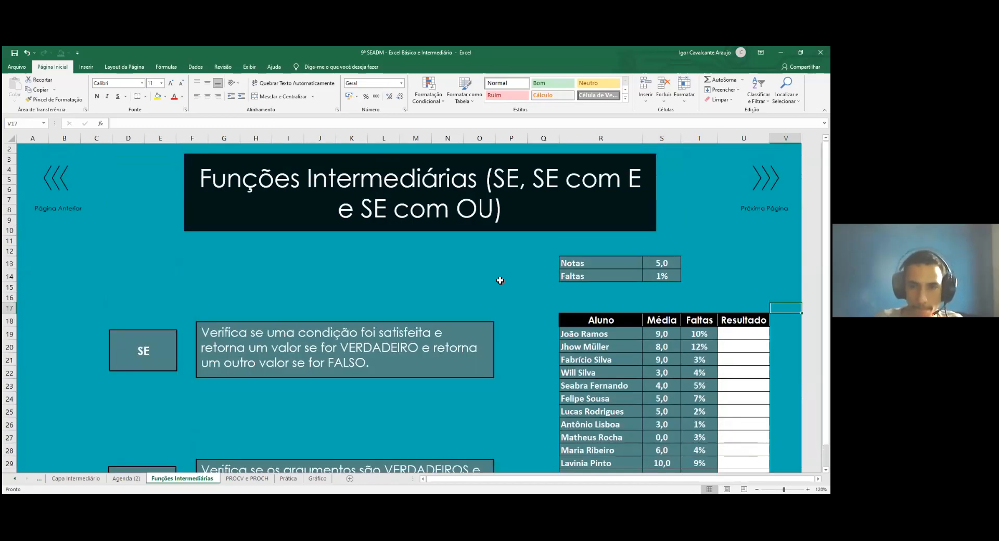
{"action": "scroll", "coordinate": [390, 387], "scroll_direction": "down", "scroll_amount": 6}
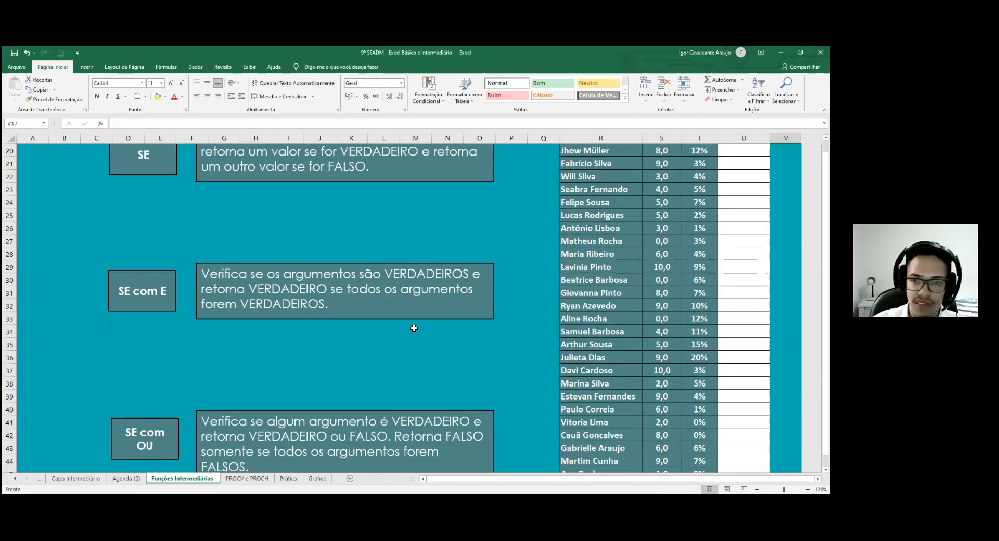
{"action": "scroll", "coordinate": [290, 400], "scroll_direction": "down", "scroll_amount": 2}
{"action": "scroll", "coordinate": [241, 461], "scroll_direction": "down", "scroll_amount": 2}
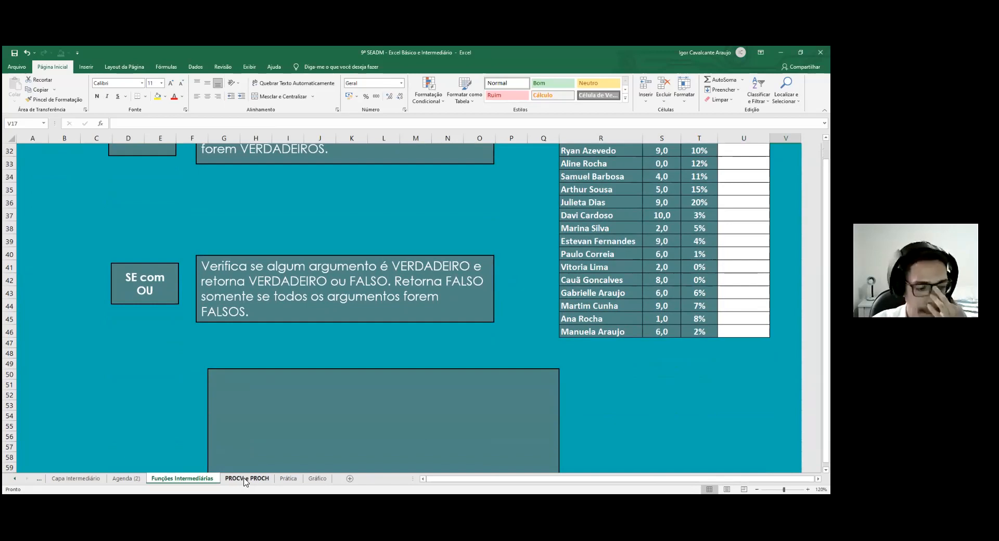
Open the PROCV e PROCH sheet and look over the function explanations and the consultant table
{"action": "left_click", "coordinate": [252, 479]}
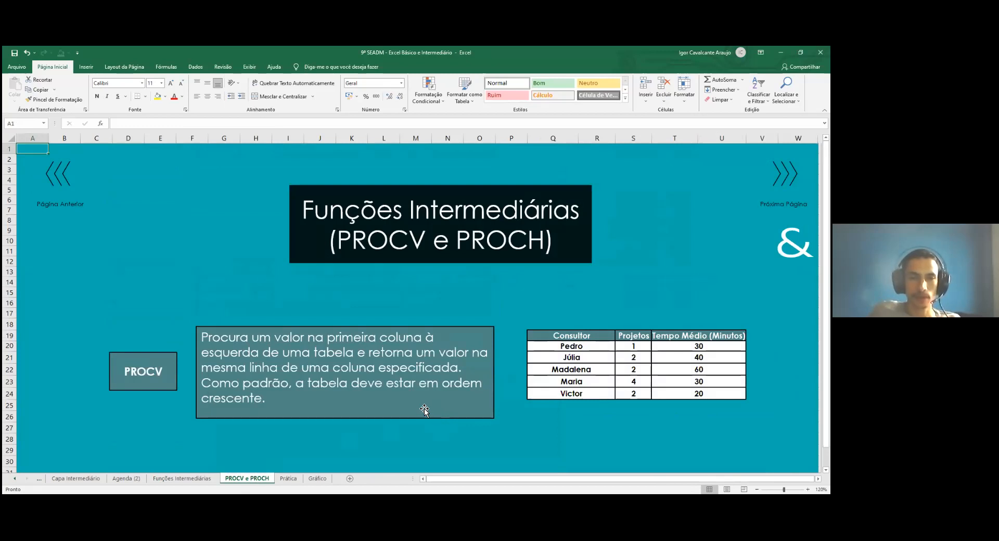
{"action": "scroll", "coordinate": [426, 411], "scroll_direction": "down", "scroll_amount": 1}
{"action": "scroll", "coordinate": [428, 410], "scroll_direction": "down", "scroll_amount": 1}
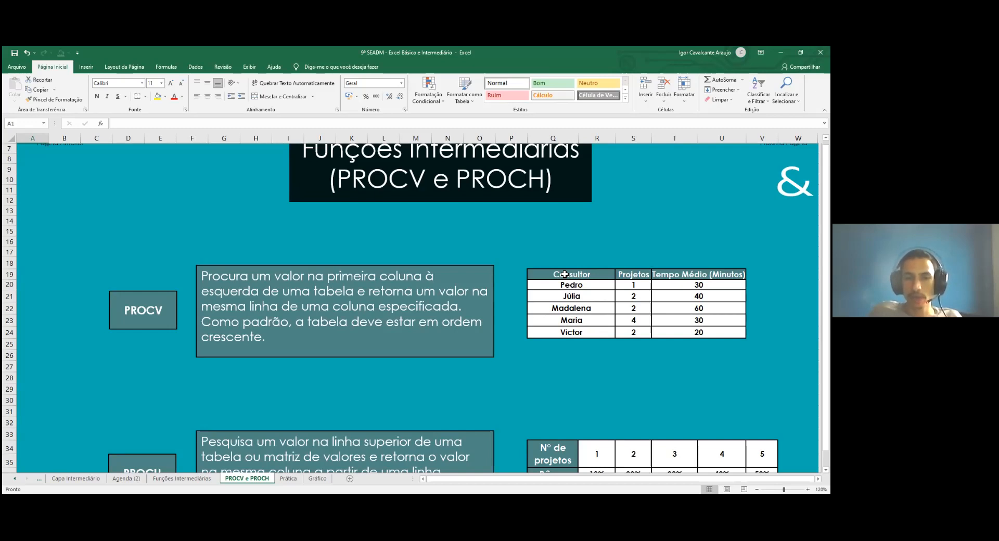
{"action": "left_click_drag", "start_coordinate": [565, 274], "coordinate": [633, 285]}
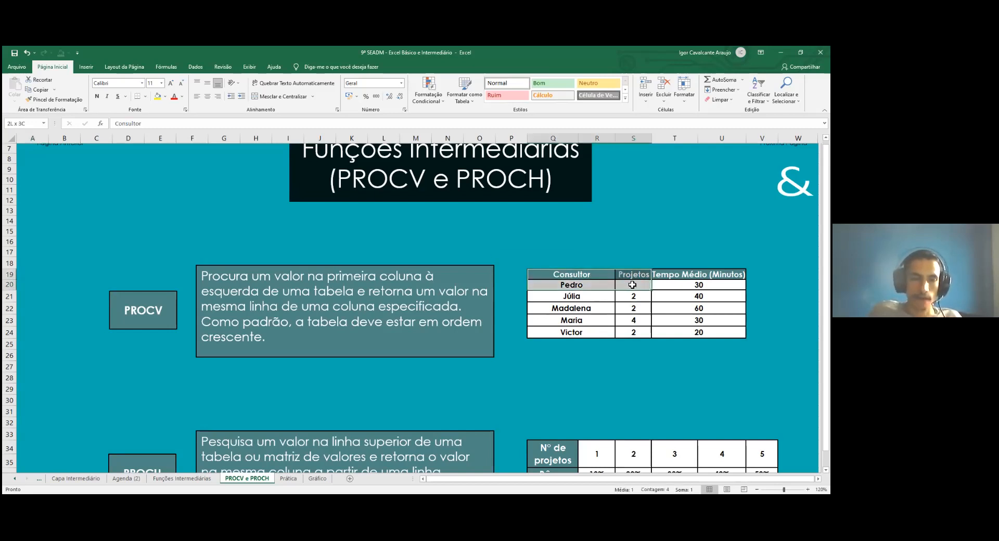
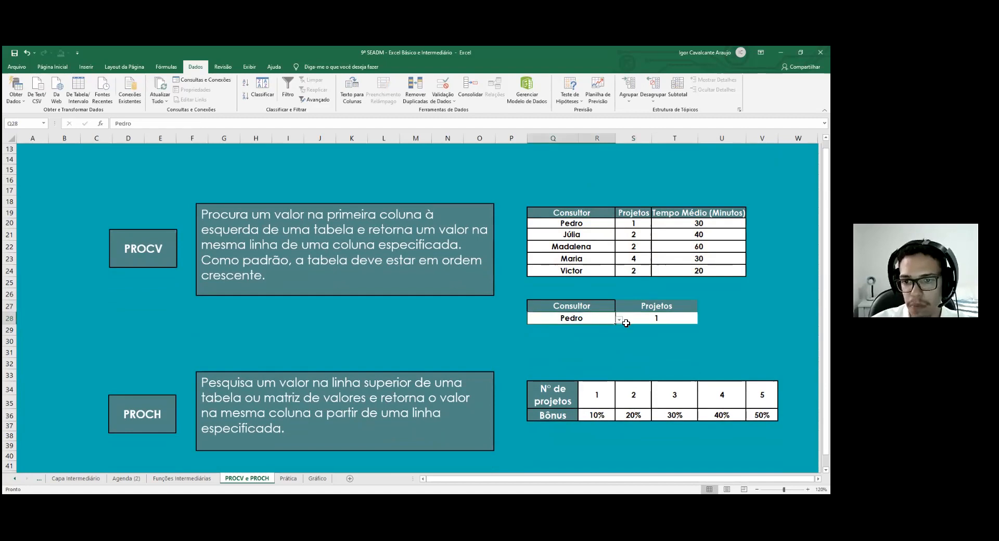
Choose the fourth consultant in the Q28 dropdown and inspect the PROCV formula in the Projetos cell
{"action": "left_click", "coordinate": [619, 321]}
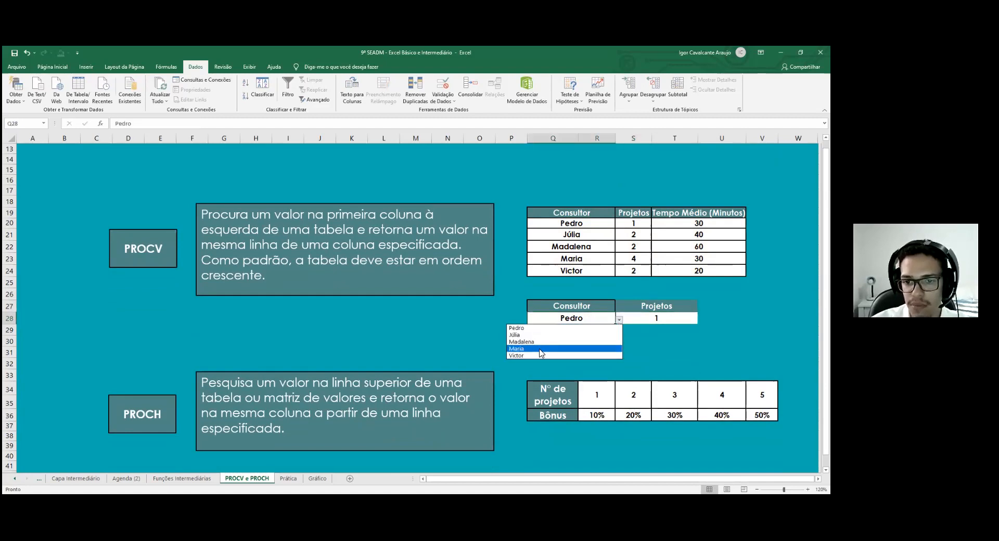
{"action": "left_click", "coordinate": [542, 349]}
{"action": "double_click", "coordinate": [652, 318]}
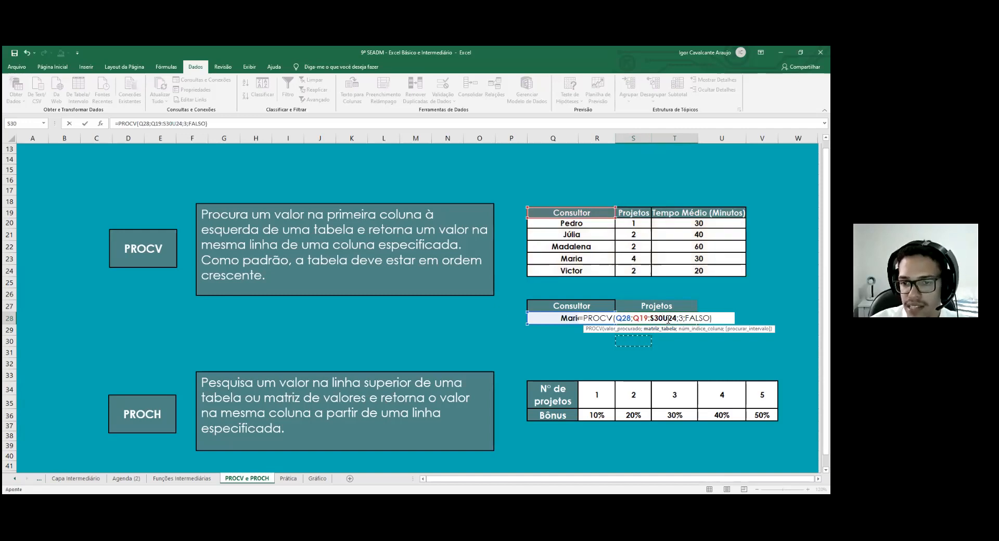
{"action": "key", "text": "ctrl+Return"}
Test the PROCV lookup by choosing the first and finally the second consultant in the Q28 dropdown
{"action": "left_click", "coordinate": [594, 318]}
{"action": "left_click", "coordinate": [619, 319]}
{"action": "left_click", "coordinate": [577, 328]}
{"action": "left_click", "coordinate": [619, 319]}
{"action": "left_click", "coordinate": [552, 337]}
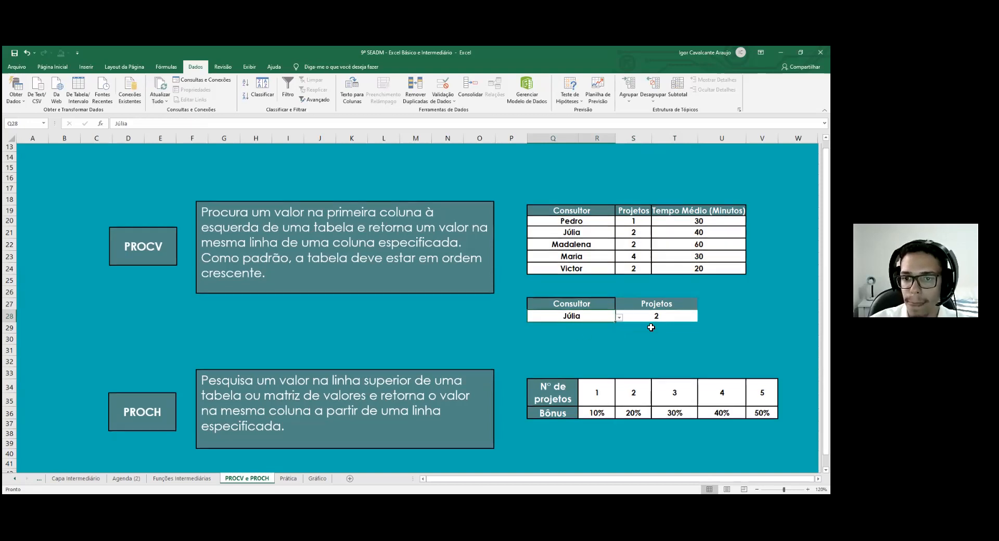
Look over the PROCH section, visit the Capa Intermediário and Funções Intermediárias sheets, and return to PROCV e PROCH
{"action": "scroll", "coordinate": [645, 330], "scroll_direction": "down", "scroll_amount": 1}
{"action": "scroll", "coordinate": [614, 336], "scroll_direction": "down", "scroll_amount": 1}
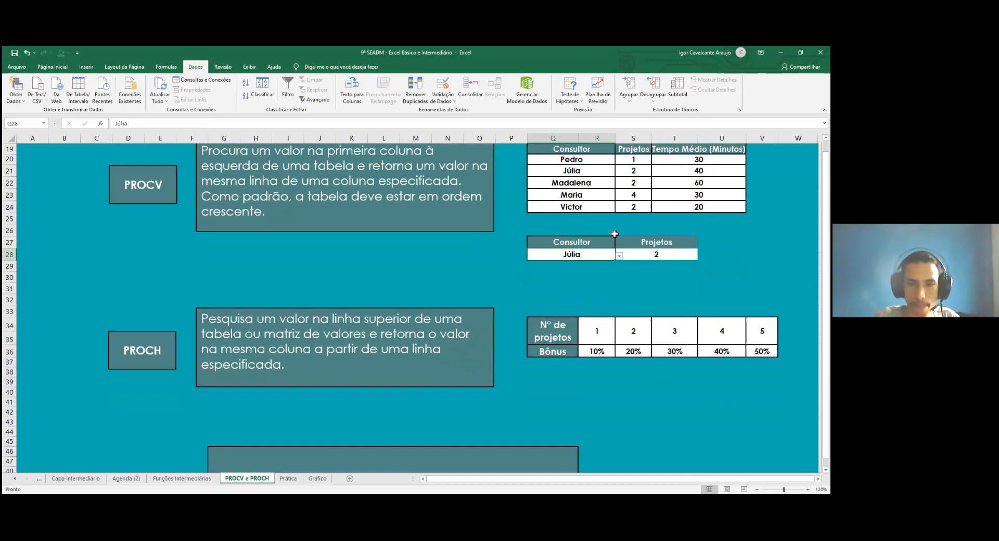
{"action": "scroll", "coordinate": [623, 292], "scroll_direction": "up", "scroll_amount": 2}
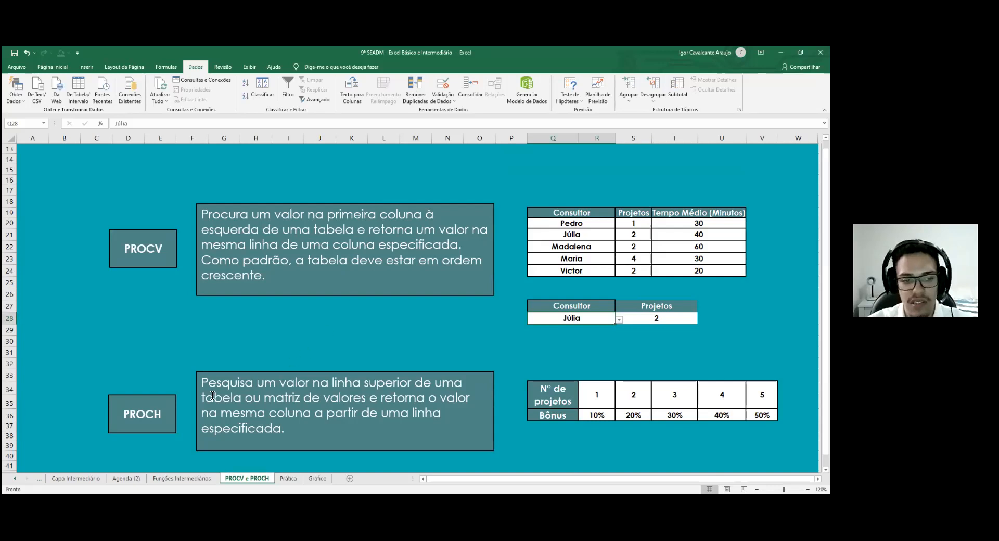
{"action": "left_click", "coordinate": [92, 478]}
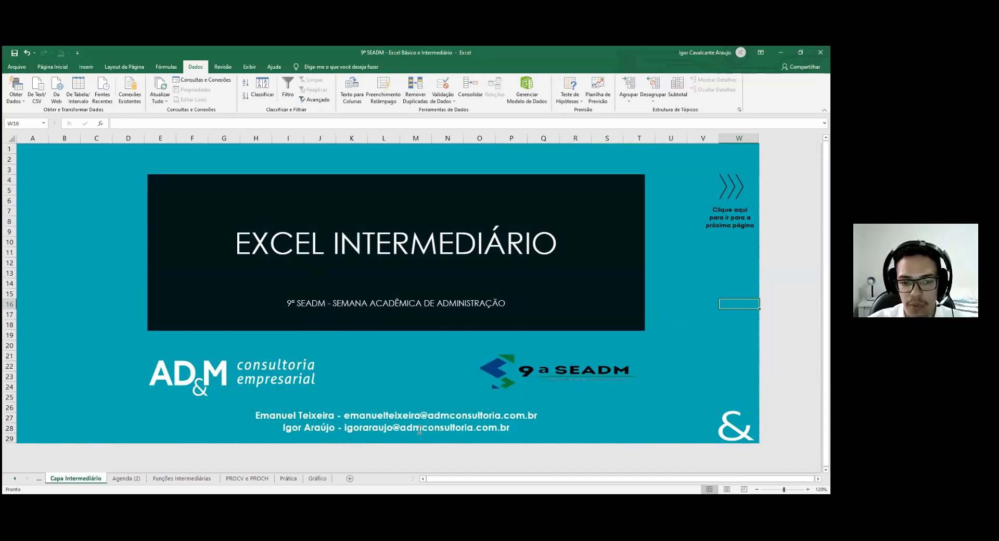
{"action": "left_click", "coordinate": [209, 478]}
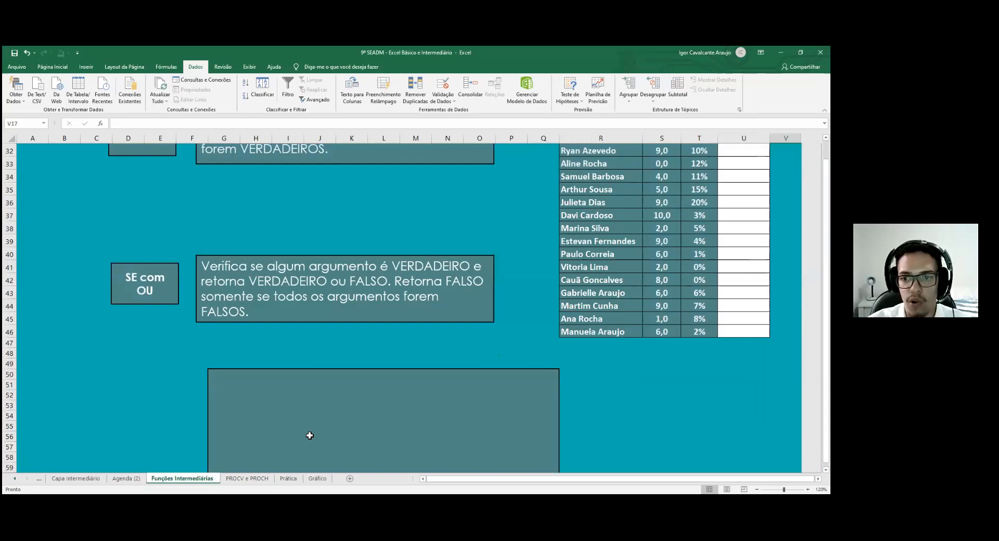
{"action": "scroll", "coordinate": [368, 418], "scroll_direction": "up", "scroll_amount": 6}
{"action": "left_click", "coordinate": [248, 478]}
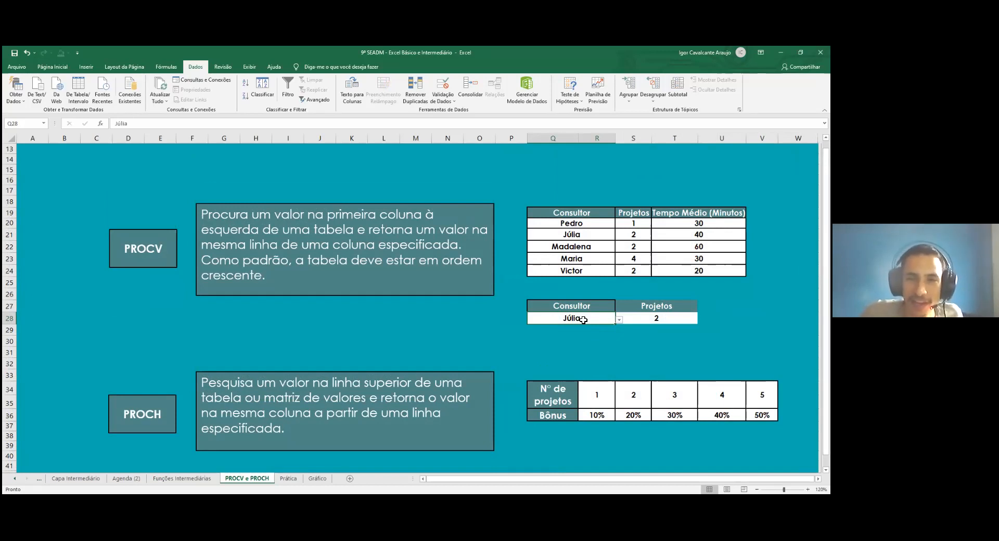
Examine which sheet columns the consultant table spans by highlighting Q:R and T:U, and check the PROCV formula in S28
{"action": "scroll", "coordinate": [613, 249], "scroll_direction": "up", "scroll_amount": 1}
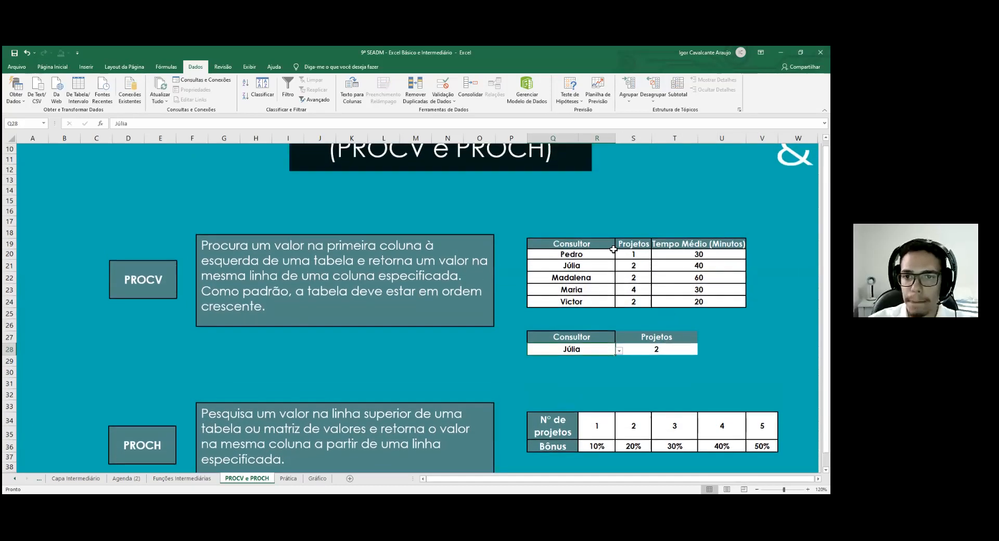
{"action": "left_click", "coordinate": [551, 243]}
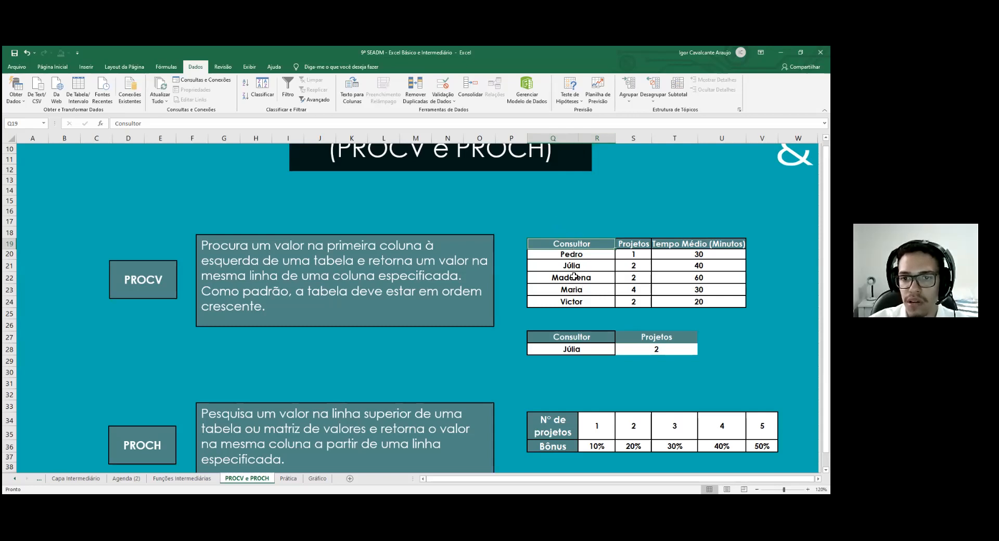
{"action": "left_click", "coordinate": [568, 139]}
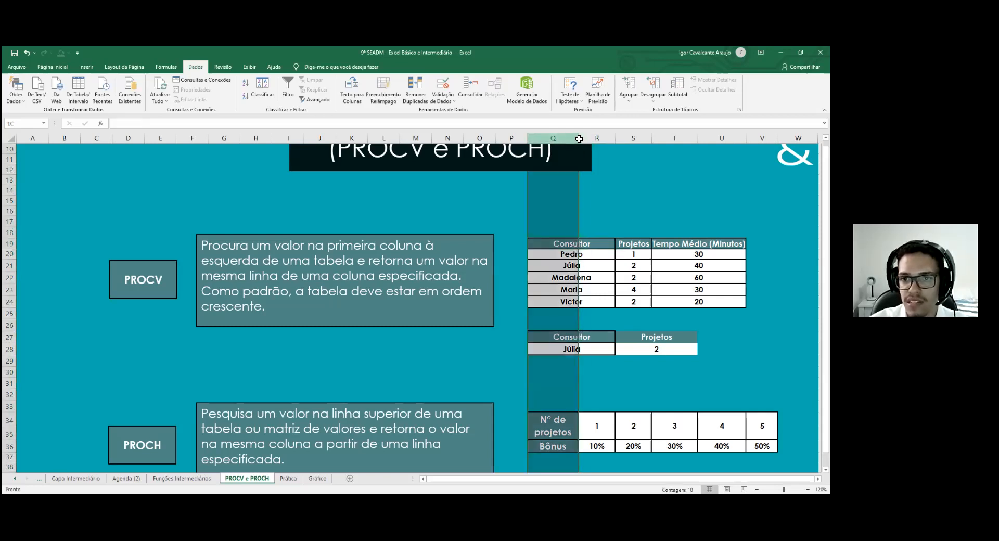
{"action": "left_click_drag", "start_coordinate": [561, 138], "coordinate": [585, 139]}
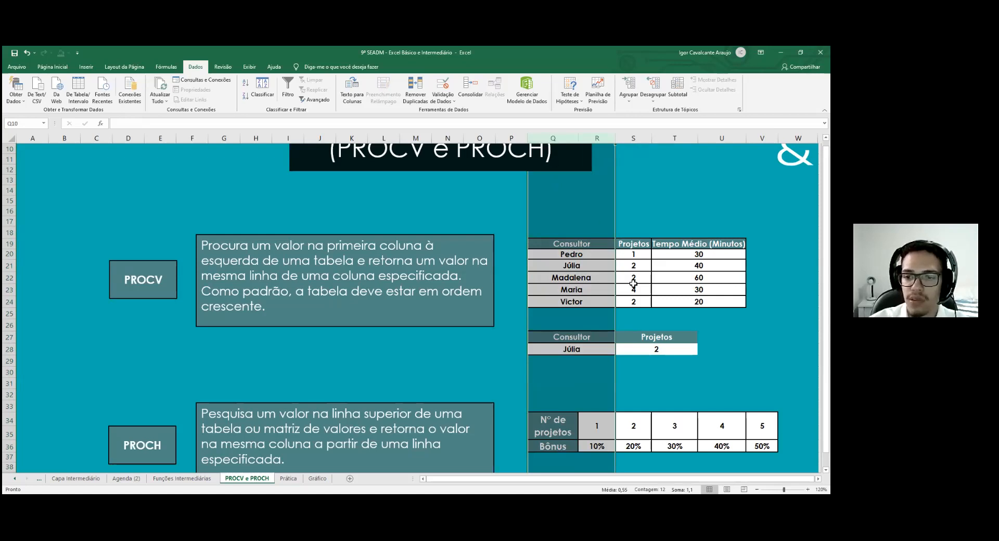
{"action": "double_click", "coordinate": [645, 348]}
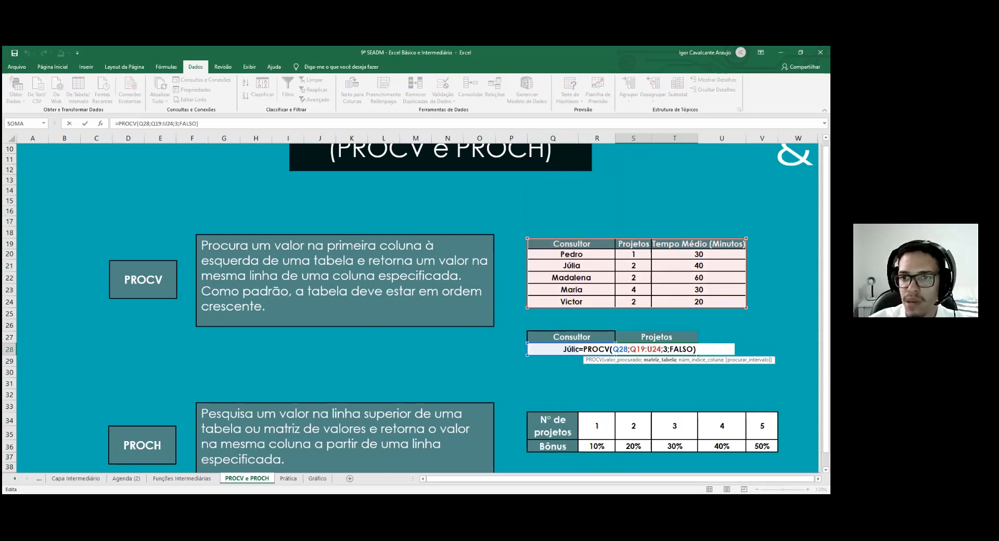
{"action": "key", "text": "Return"}
{"action": "left_click", "coordinate": [674, 138]}
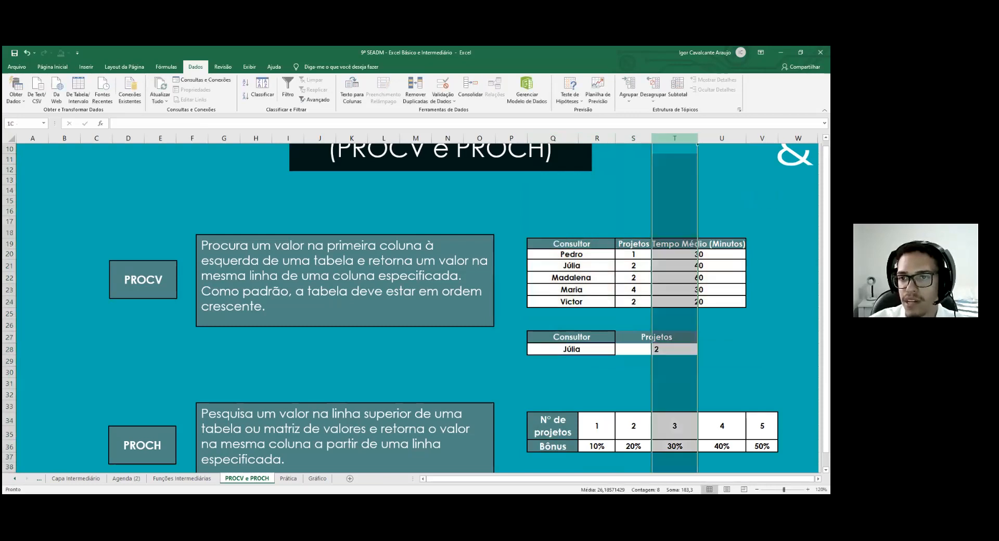
{"action": "left_click_drag", "start_coordinate": [697, 138], "coordinate": [721, 137]}
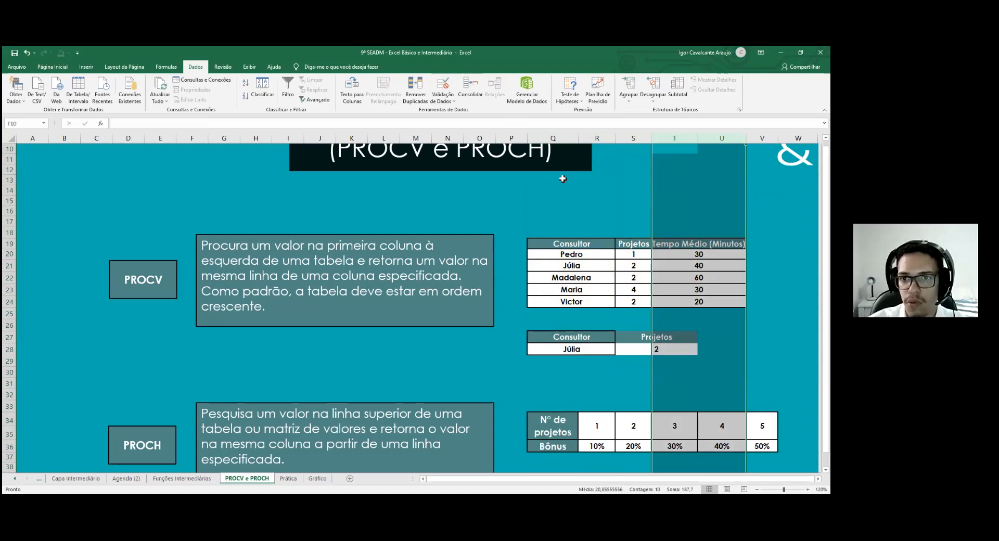
{"action": "left_click", "coordinate": [541, 136]}
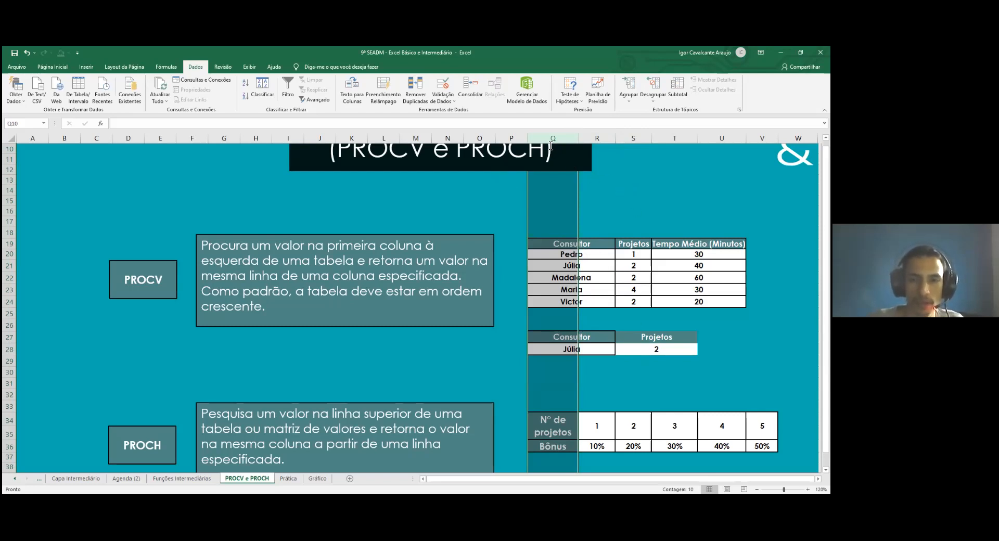
Inspect the arguments of the PROCV formula in the Projetos result cell S28, leaving the formula unedited
{"action": "left_click", "coordinate": [647, 177]}
{"action": "left_click", "coordinate": [762, 314]}
{"action": "left_click", "coordinate": [762, 337]}
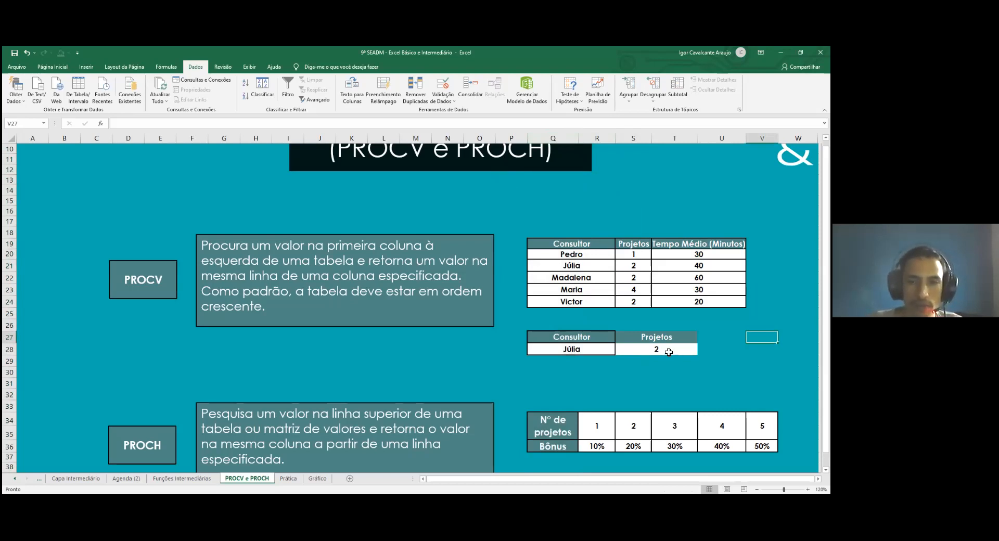
{"action": "double_click", "coordinate": [667, 351]}
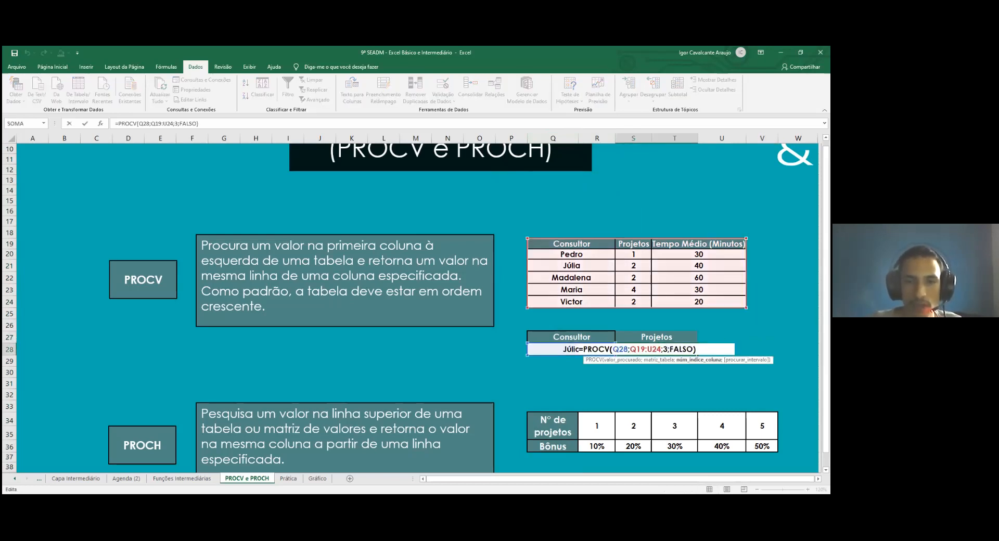
{"action": "key", "text": "Escape"}
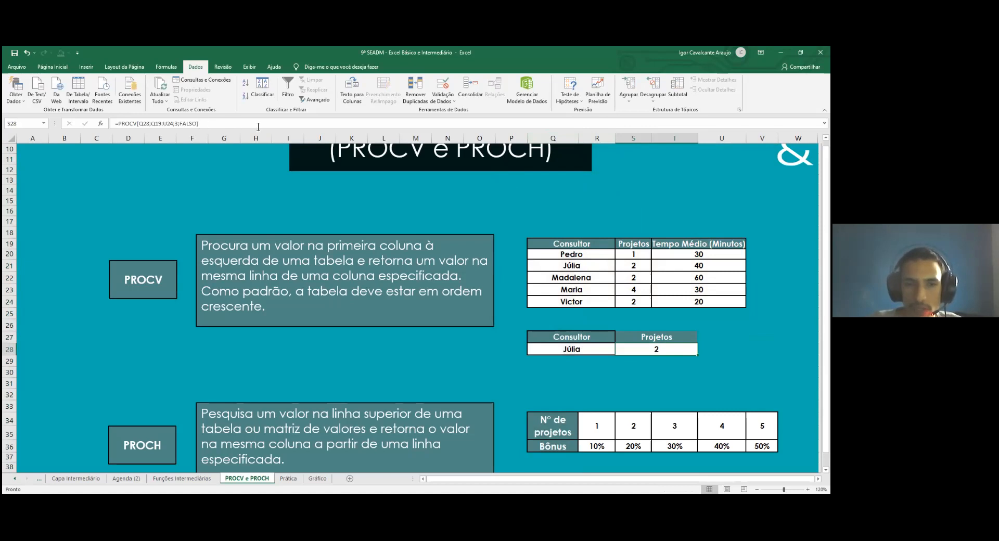
{"action": "double_click", "coordinate": [665, 351]}
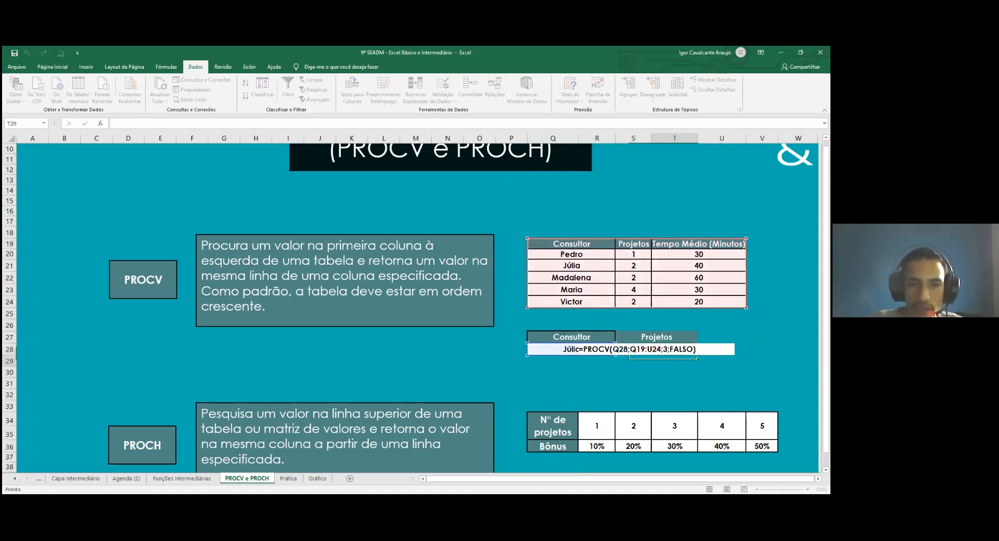
{"action": "key", "text": "Escape"}
{"action": "left_click", "coordinate": [199, 126]}
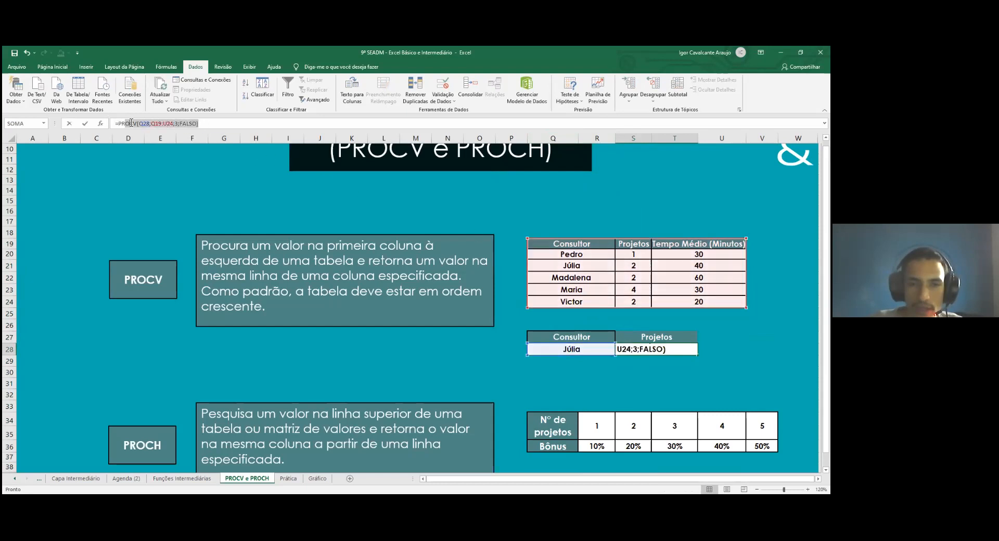
{"action": "left_click_drag", "start_coordinate": [199, 126], "coordinate": [118, 130]}
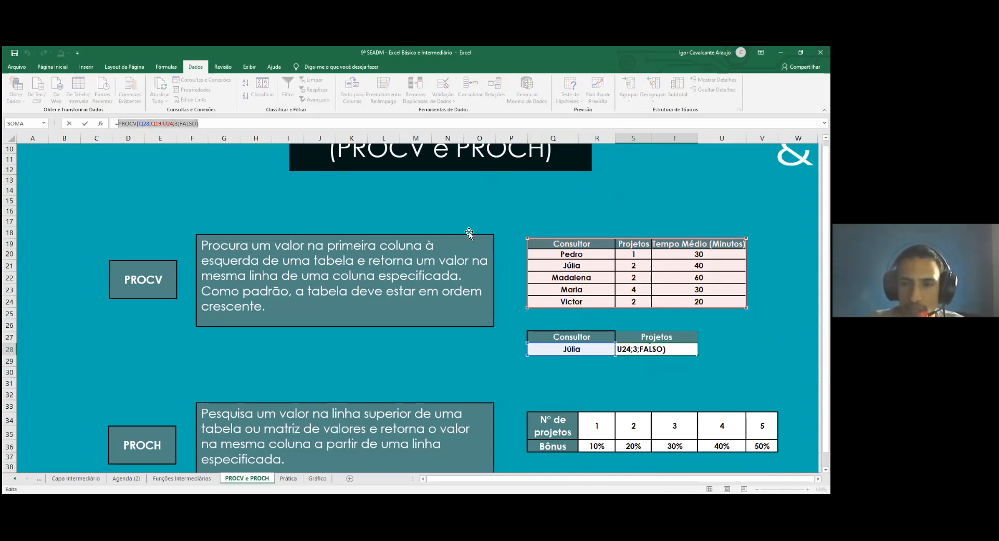
{"action": "key", "text": "Escape"}
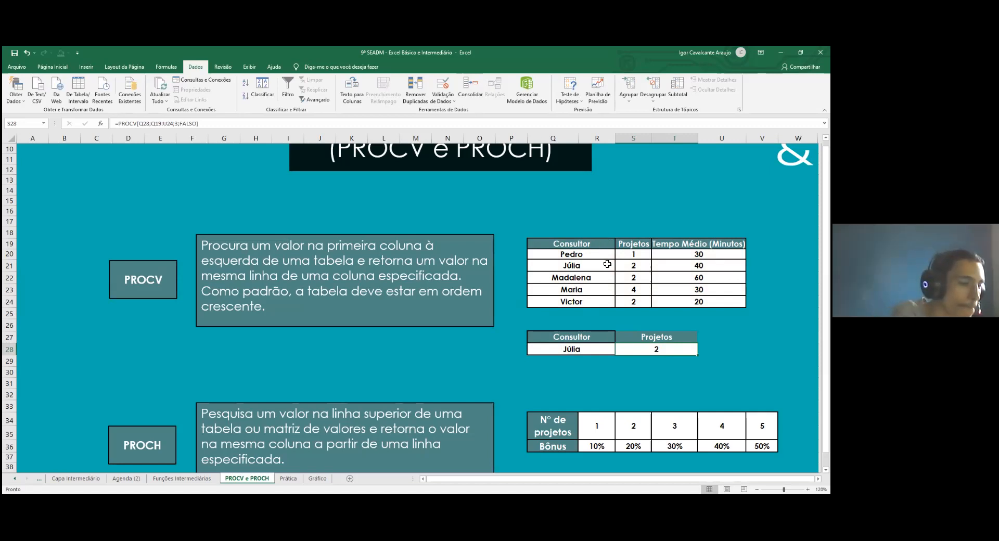
Look over the PROCV and PROCH explanations together with the consultant and bonus tables
{"action": "scroll", "coordinate": [622, 283], "scroll_direction": "down", "scroll_amount": 2}
{"action": "scroll", "coordinate": [623, 284], "scroll_direction": "down", "scroll_amount": 1}
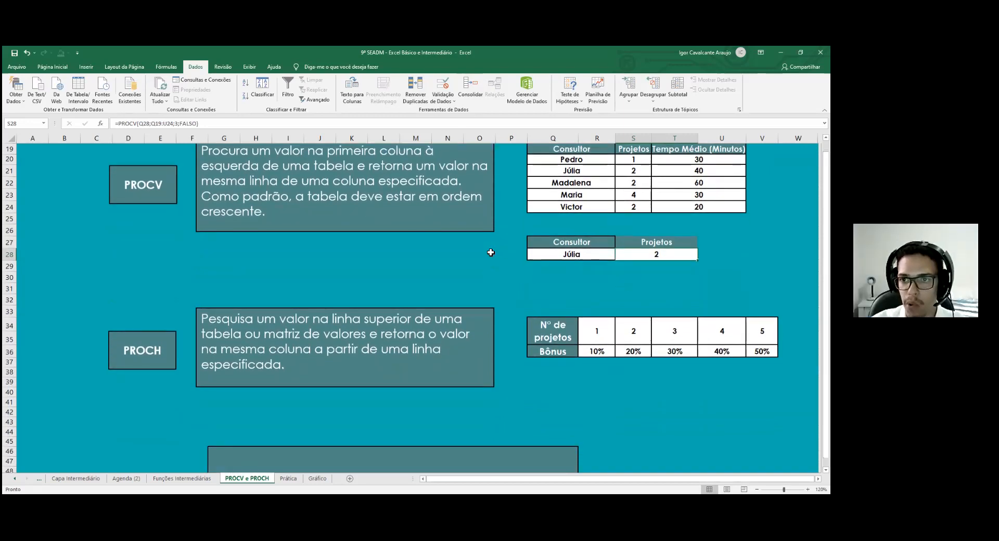
{"action": "left_click_drag", "start_coordinate": [596, 243], "coordinate": [644, 250]}
{"action": "left_click", "coordinate": [621, 285]}
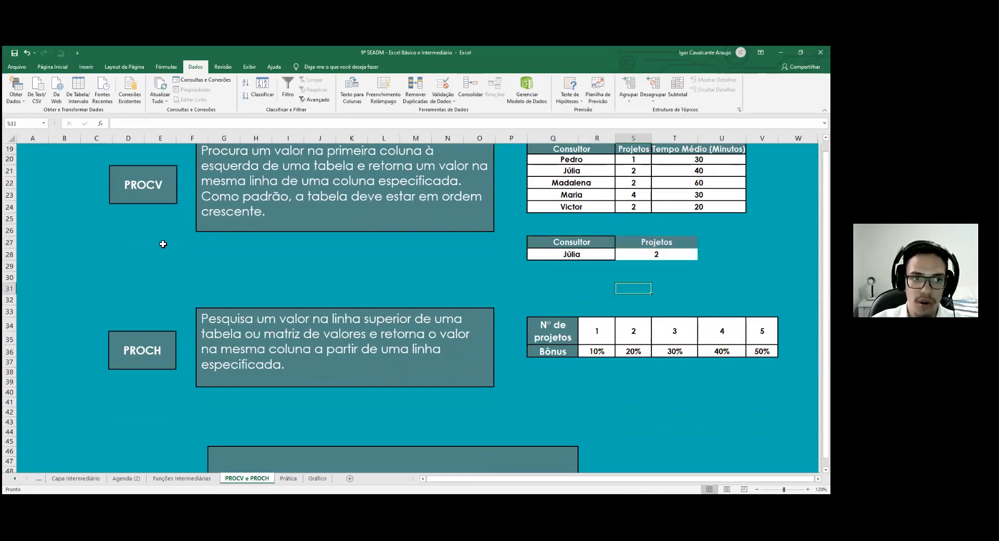
{"action": "scroll", "coordinate": [411, 208], "scroll_direction": "up", "scroll_amount": 2}
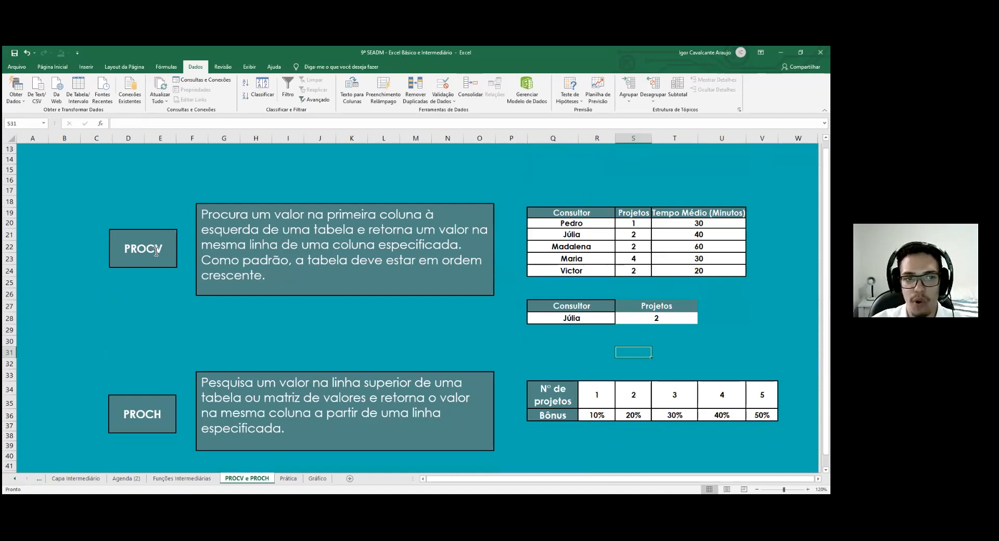
{"action": "scroll", "coordinate": [544, 338], "scroll_direction": "down", "scroll_amount": 1}
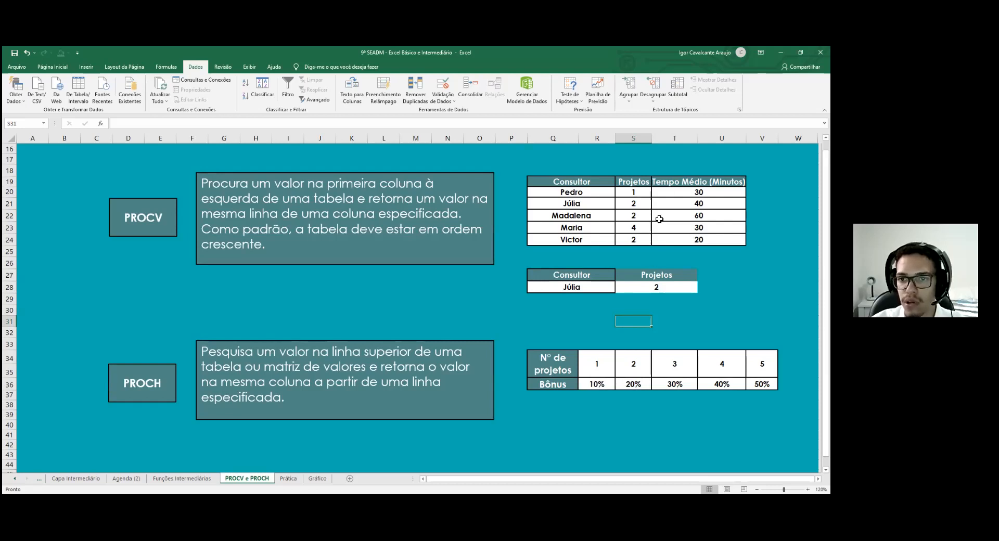
{"action": "scroll", "coordinate": [619, 354], "scroll_direction": "down", "scroll_amount": 1}
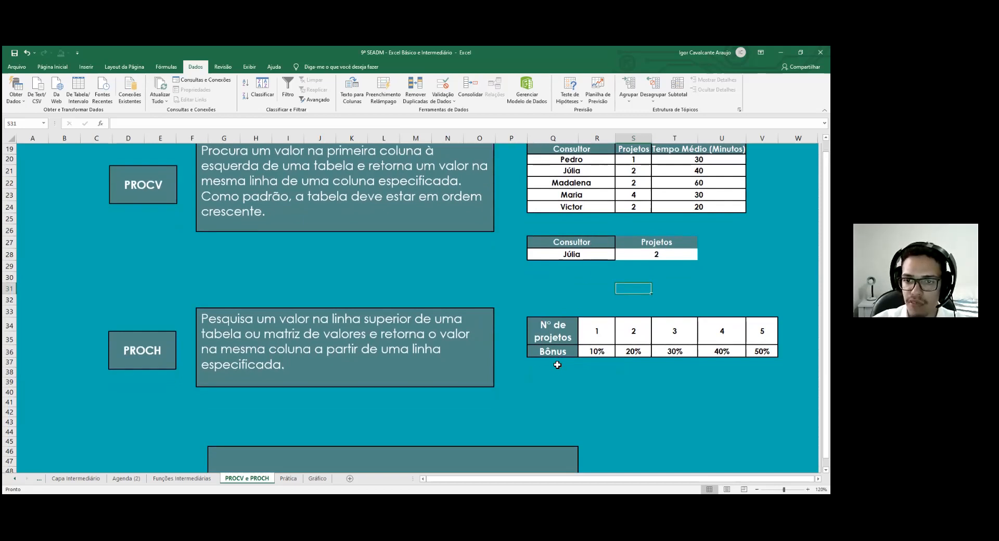
Copy the Consultor/Projetos lookup block in rows 27 and 28 and paste it below the bonus table, starting at Q39
{"action": "left_click_drag", "start_coordinate": [555, 245], "coordinate": [653, 254]}
{"action": "key", "text": "ctrl+c"}
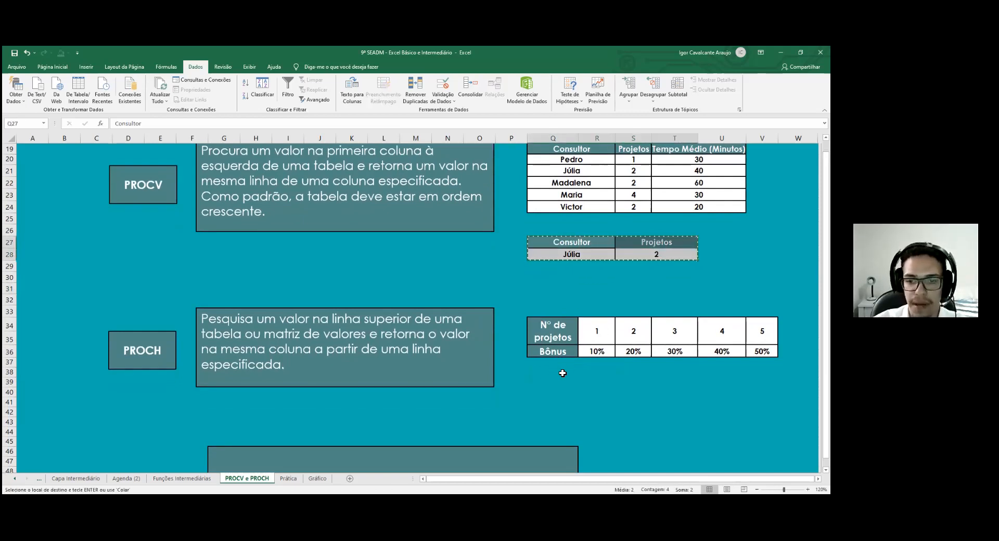
{"action": "left_click", "coordinate": [549, 383]}
{"action": "key", "text": "ctrl+v"}
Rename the pasted block's headers to "Nº de Projetos" in Q39 and "Bônus" in S39
{"action": "double_click", "coordinate": [573, 383]}
{"action": "double_click", "coordinate": [573, 382]}
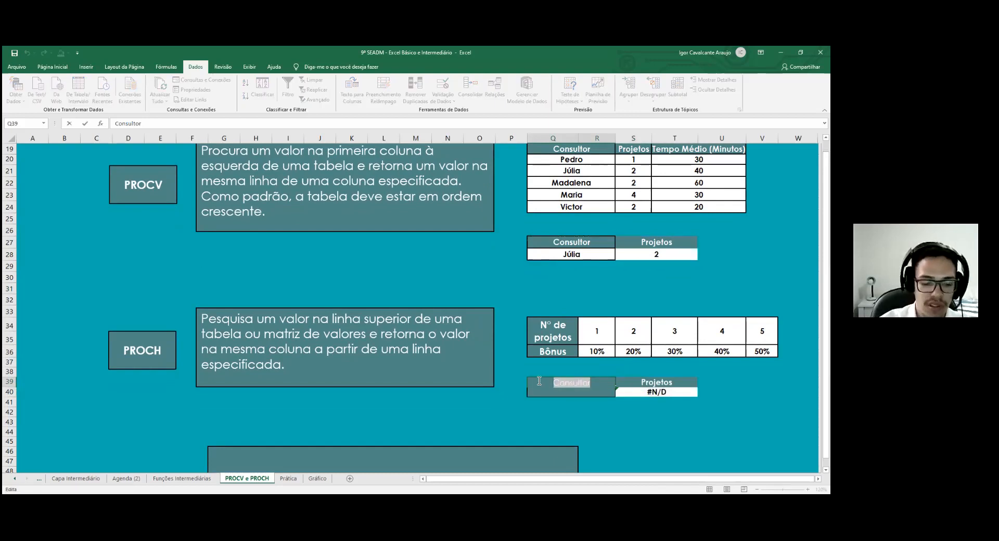
{"action": "type", "text": "Nº de Projetos"}
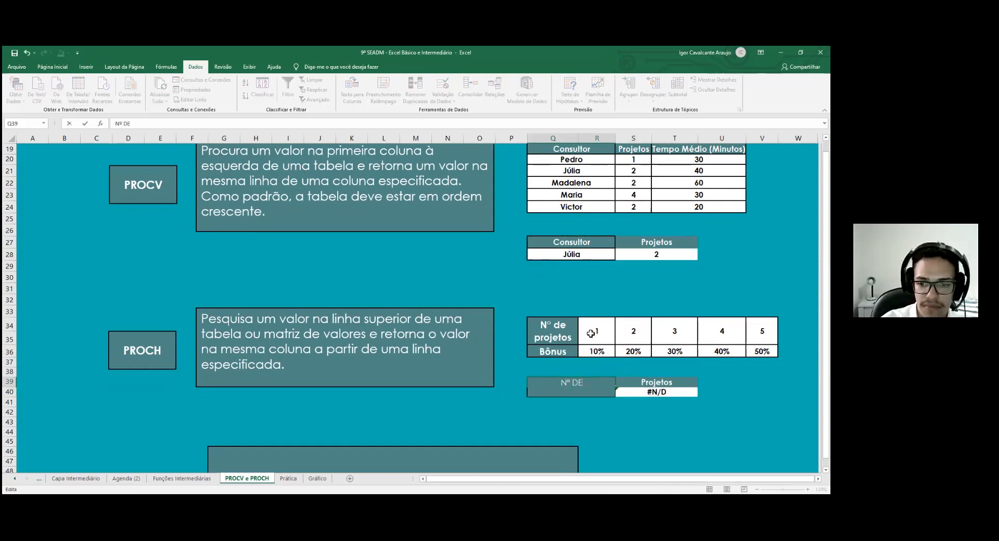
{"action": "key", "text": "Return"}
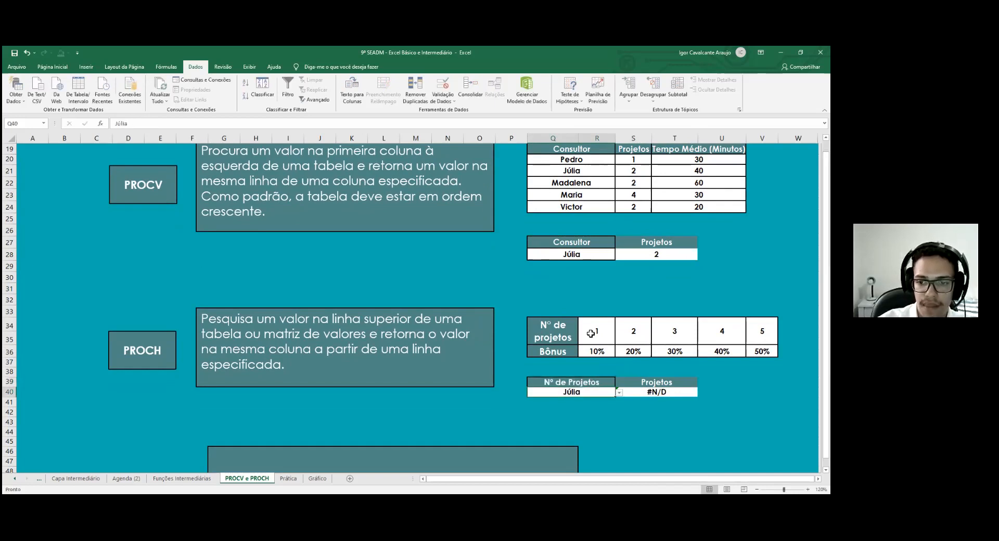
{"action": "double_click", "coordinate": [658, 383]}
{"action": "left_click_drag", "start_coordinate": [654, 383], "coordinate": [591, 382]}
{"action": "type", "text": "Bp"}
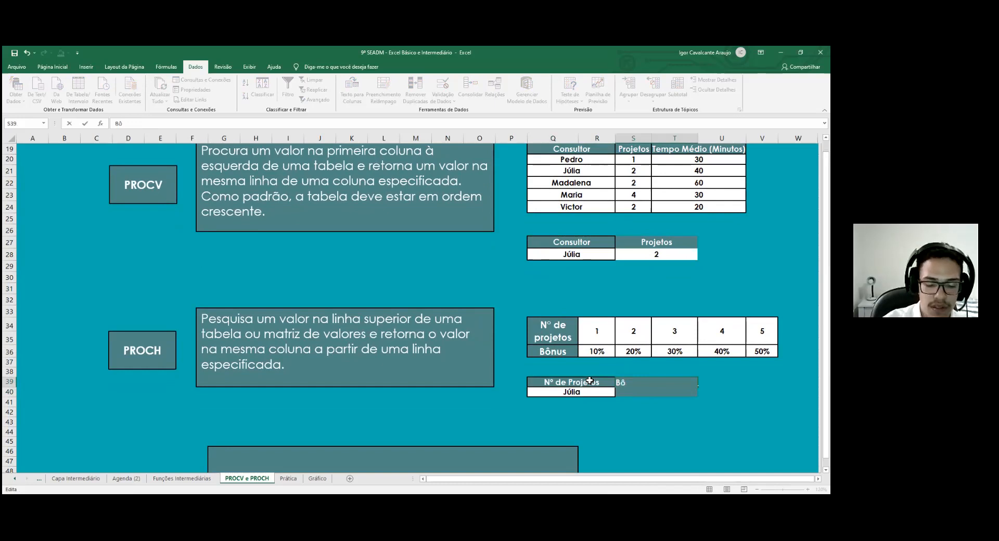
{"action": "key", "text": "Return"}
Replace the consultant names in Q40's data validation list source with semicolon-separated project numbers, beginning 1;2;3;4
{"action": "left_click", "coordinate": [575, 392]}
{"action": "left_click", "coordinate": [619, 393]}
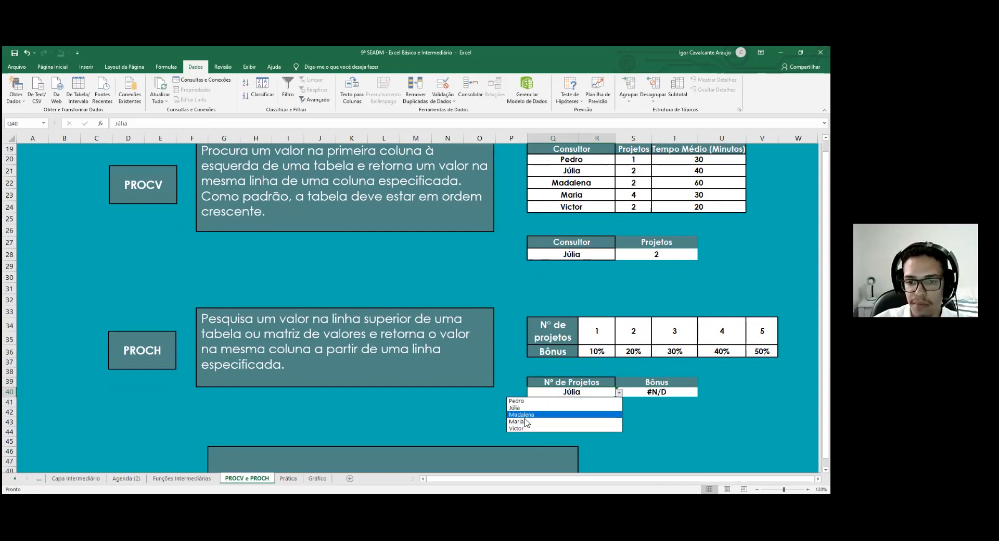
{"action": "left_click", "coordinate": [646, 414]}
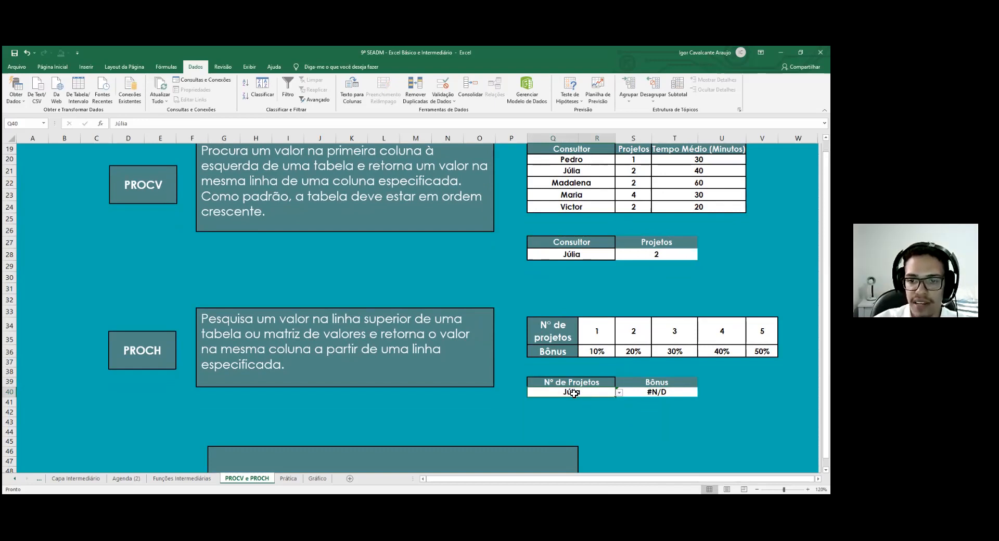
{"action": "left_click", "coordinate": [444, 99]}
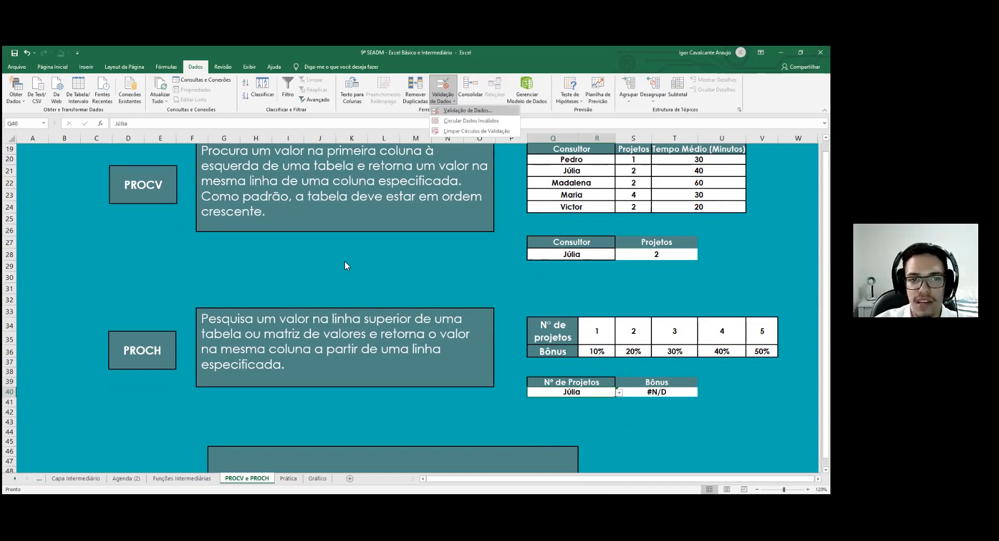
{"action": "left_click", "coordinate": [458, 114]}
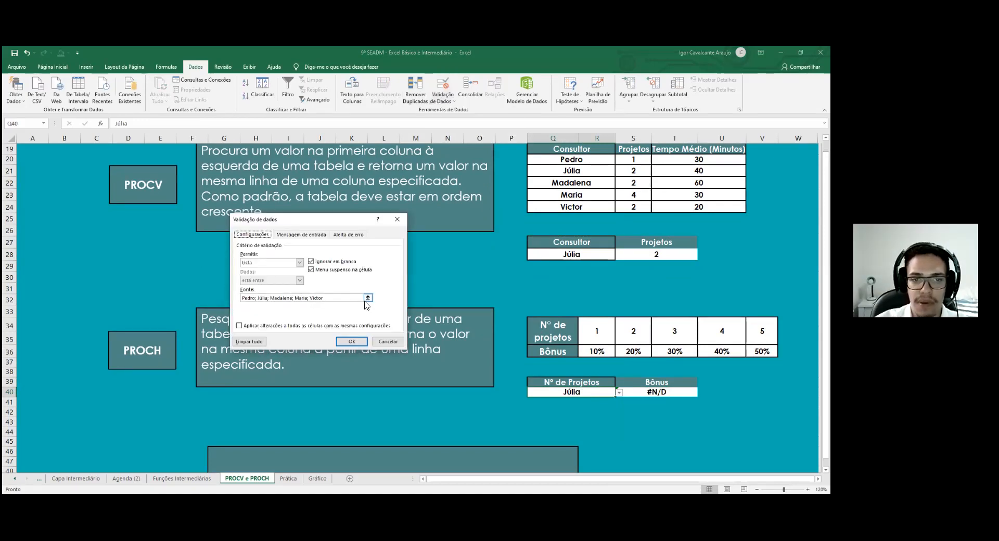
{"action": "left_click_drag", "start_coordinate": [355, 298], "coordinate": [227, 298]}
{"action": "key", "text": "BackSpace"}
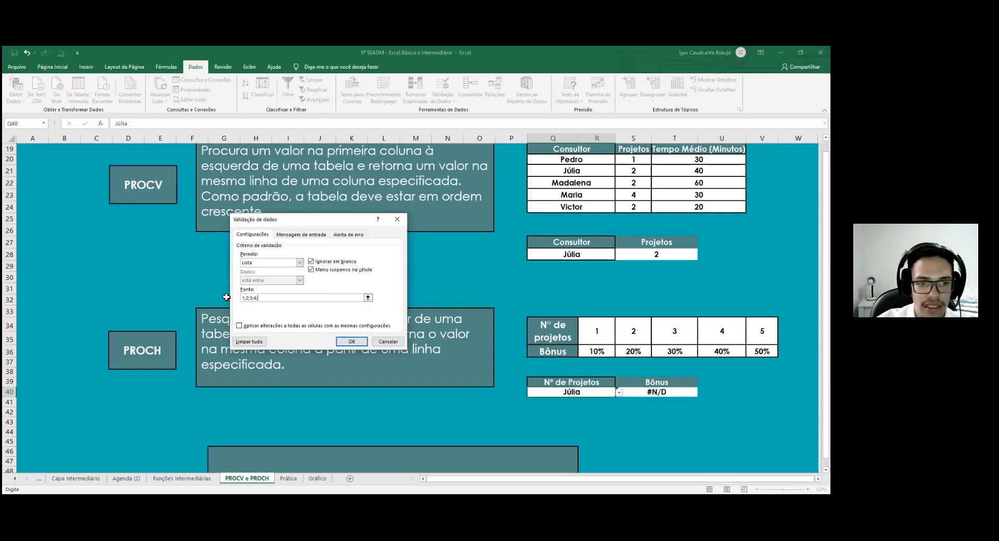
{"action": "left_click", "coordinate": [352, 341]}
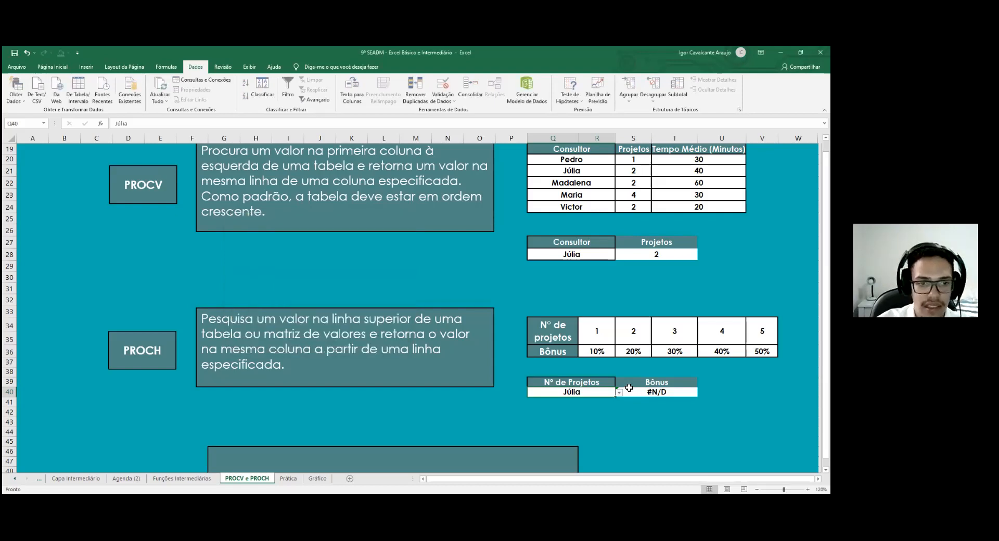
Test the Nº de Projetos dropdown in Q40 by choosing 1 and finally 3
{"action": "left_click", "coordinate": [620, 393]}
{"action": "left_click", "coordinate": [515, 401]}
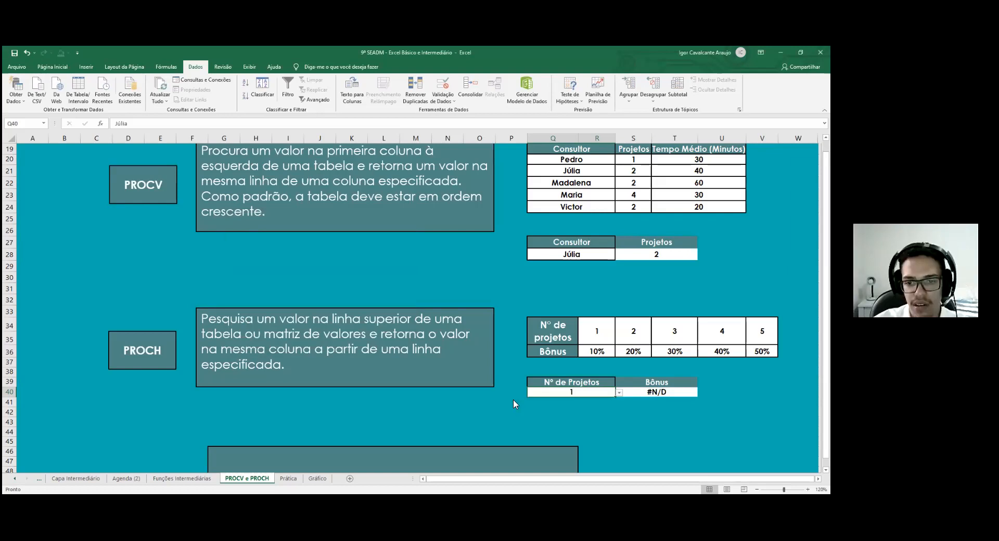
{"action": "left_click", "coordinate": [619, 393]}
{"action": "left_click", "coordinate": [556, 404]}
{"action": "left_click", "coordinate": [619, 393]}
{"action": "left_click", "coordinate": [598, 414]}
{"action": "left_click", "coordinate": [623, 401]}
{"action": "left_click", "coordinate": [573, 394]}
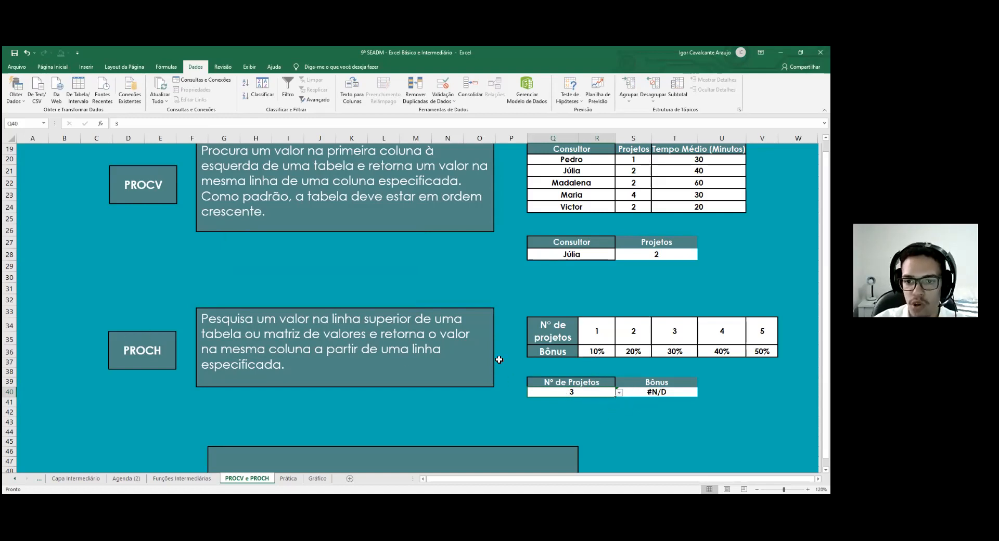
Clear the copied PROCV formula from the Bônus cell S40 and begin a PROCH function there
{"action": "double_click", "coordinate": [648, 395]}
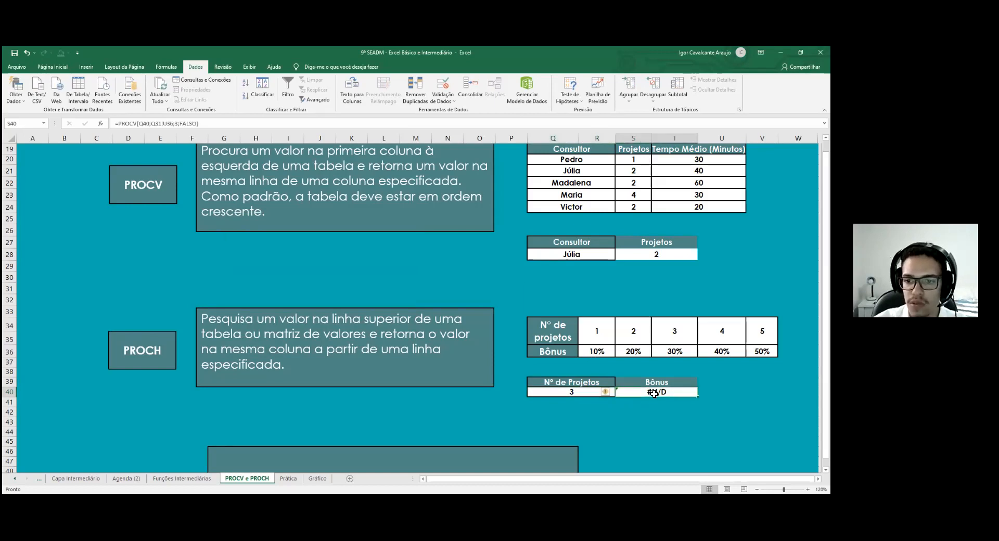
{"action": "left_click_drag", "start_coordinate": [699, 393], "coordinate": [572, 392]}
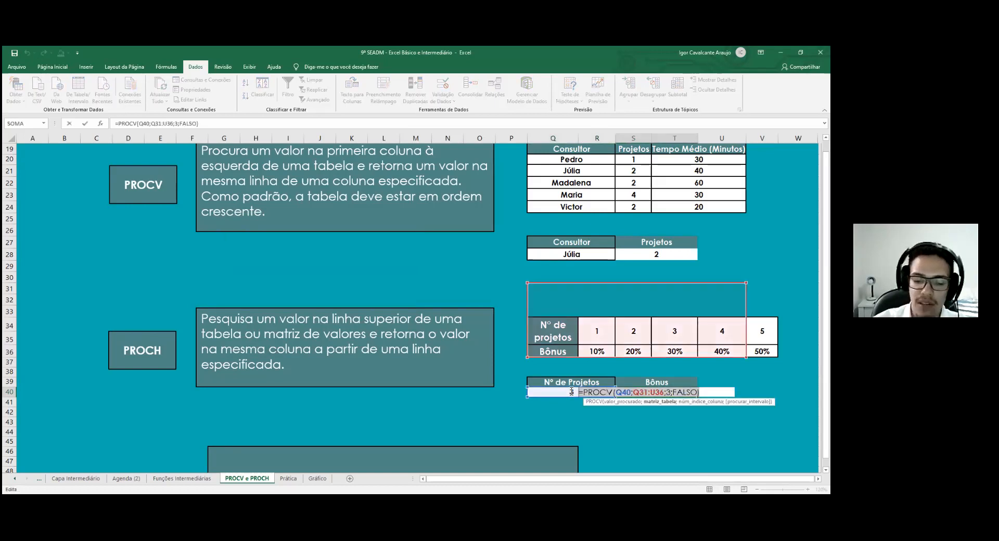
{"action": "key", "text": "Delete"}
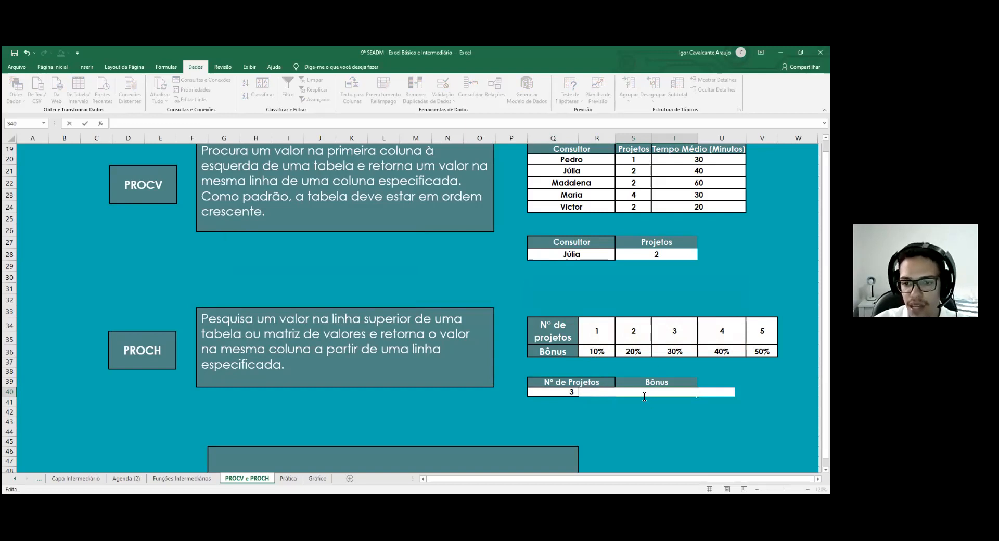
{"action": "type", "text": "="}
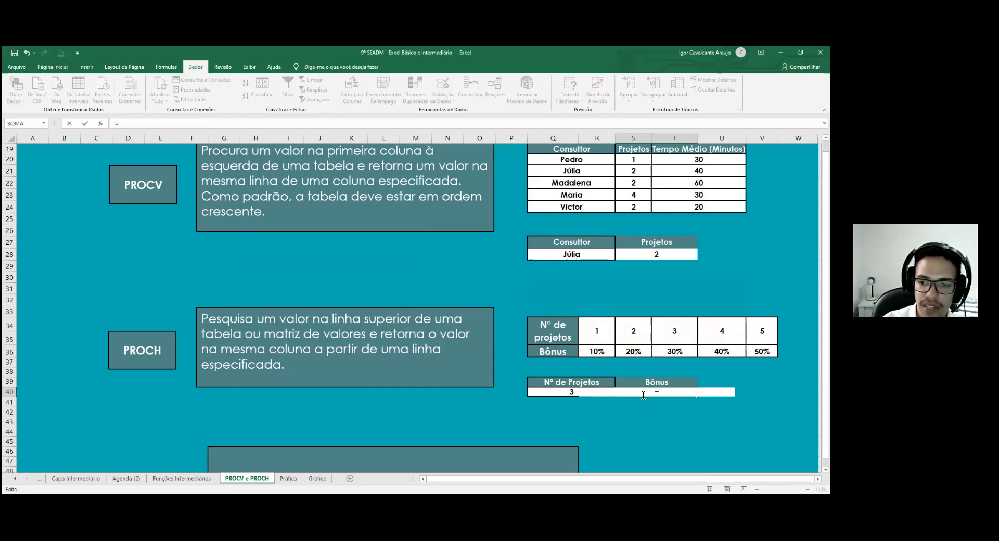
{"action": "type", "text": "P"}
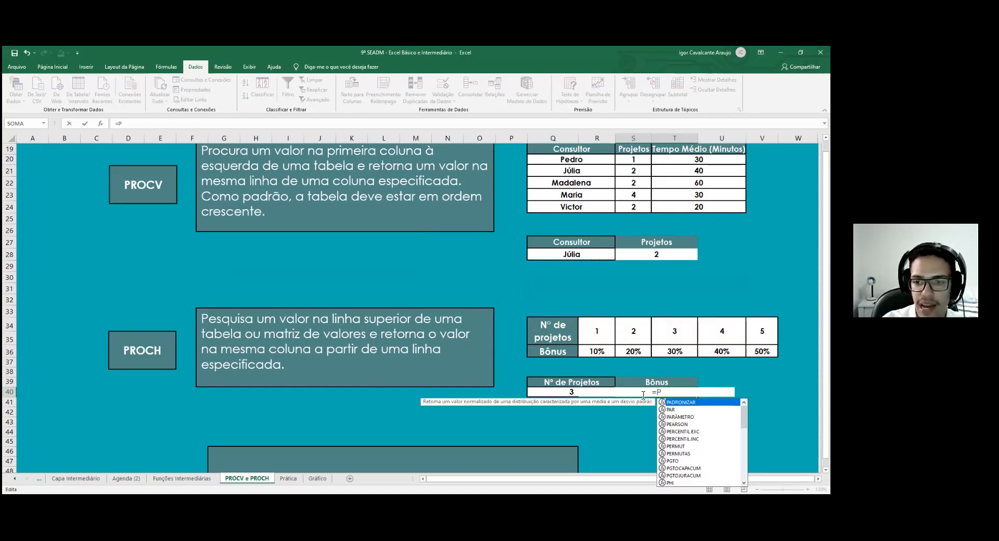
{"action": "type", "text": "ROCH"}
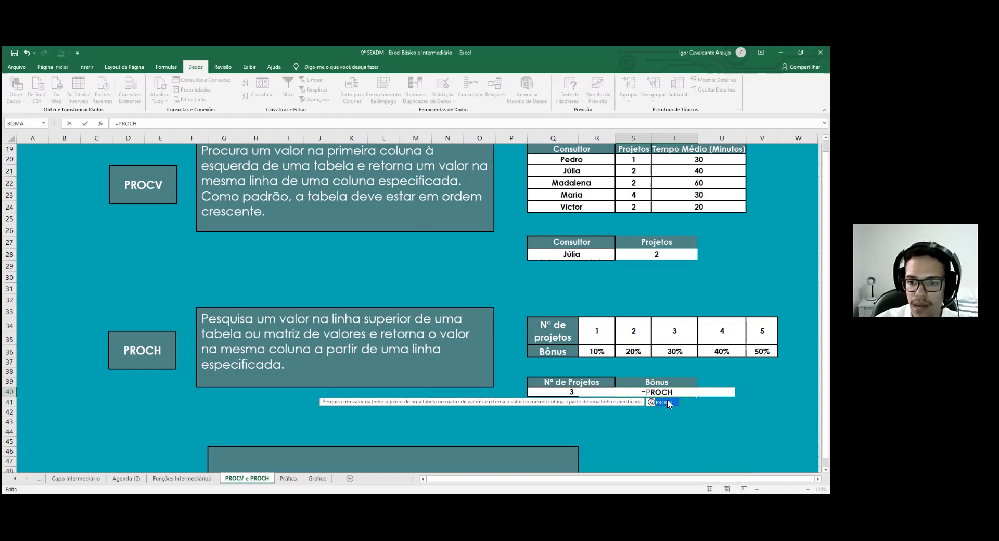
{"action": "key", "text": "Tab"}
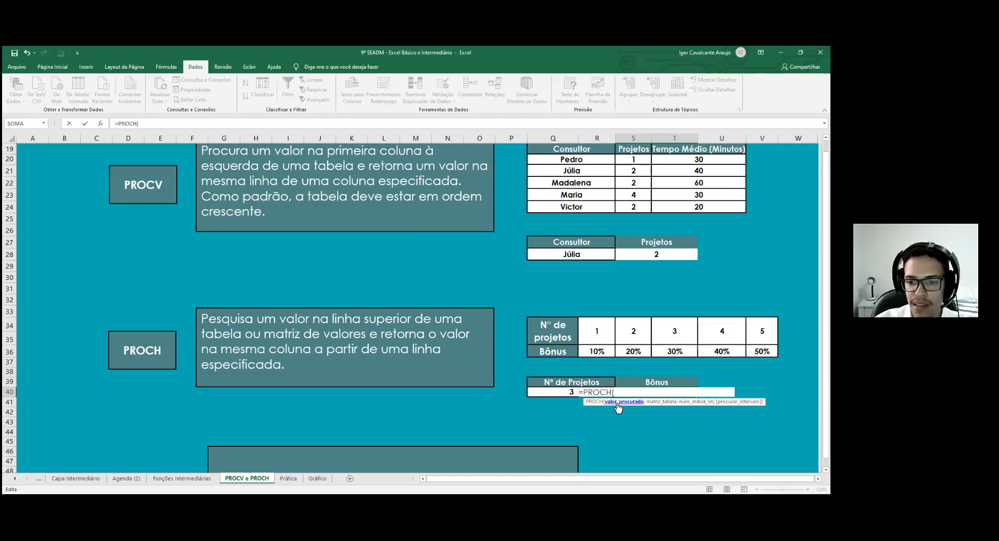
Complete S40's PROCH formula with lookup value Q40, table Q34:V36, row index 3 and exact match FALSO
{"action": "left_click", "coordinate": [550, 394]}
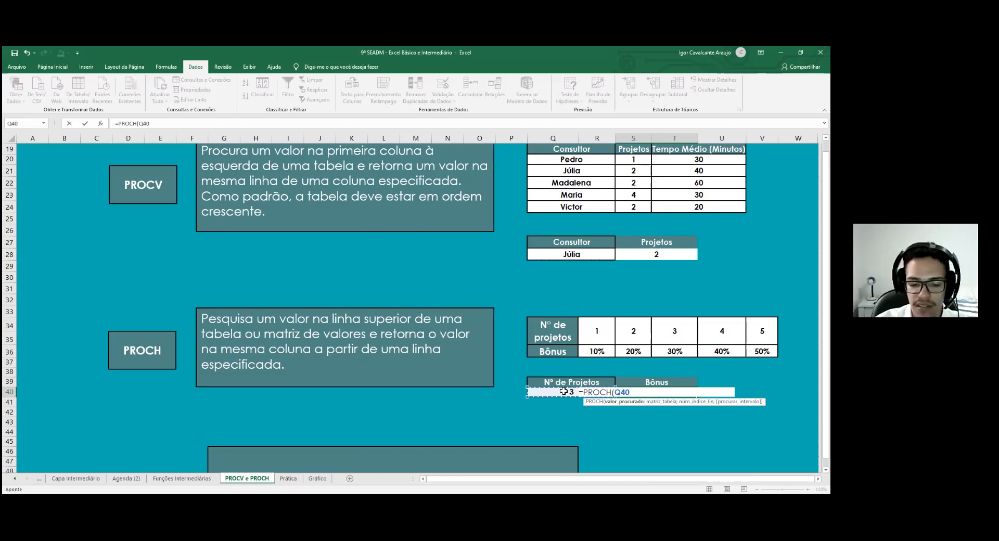
{"action": "type", "text": ";"}
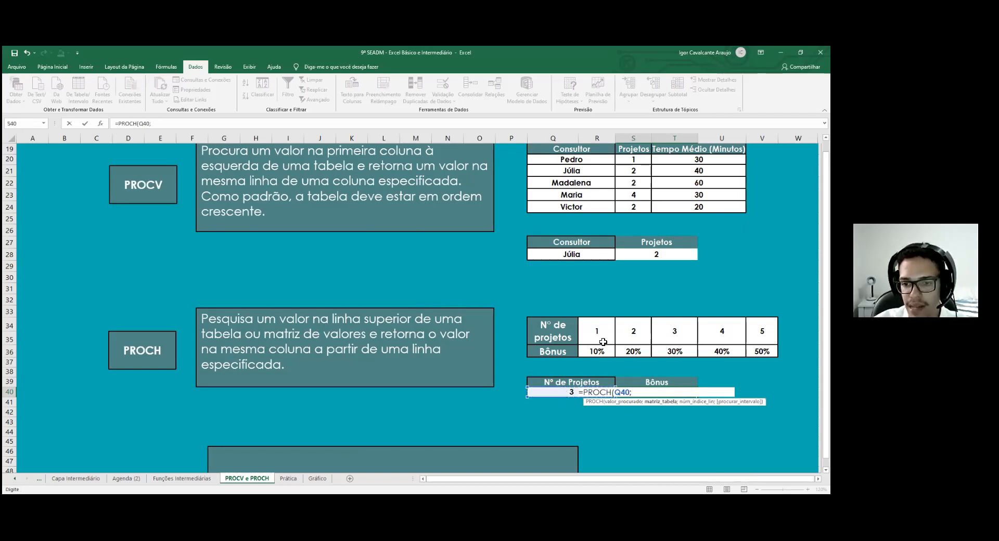
{"action": "left_click", "coordinate": [554, 329]}
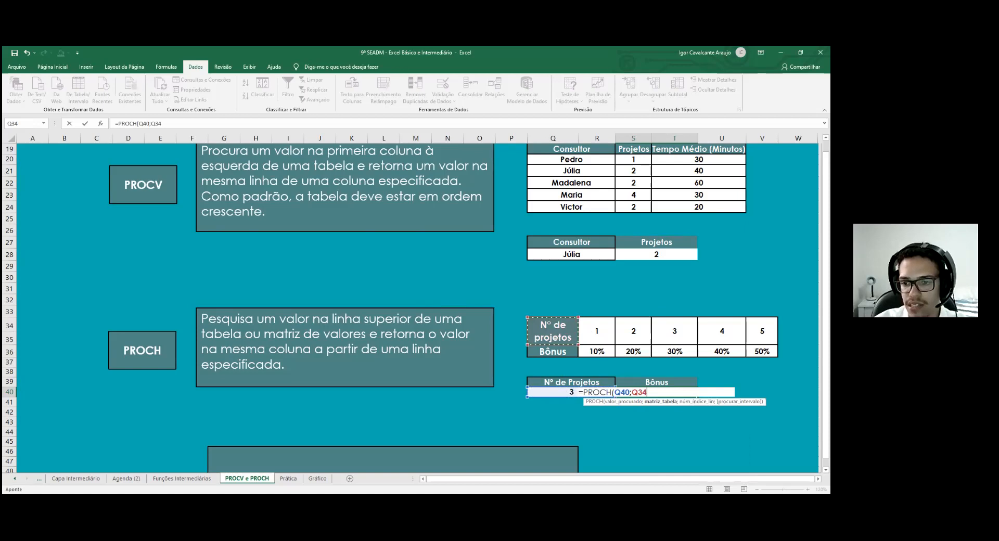
{"action": "left_click_drag", "start_coordinate": [554, 329], "coordinate": [763, 352]}
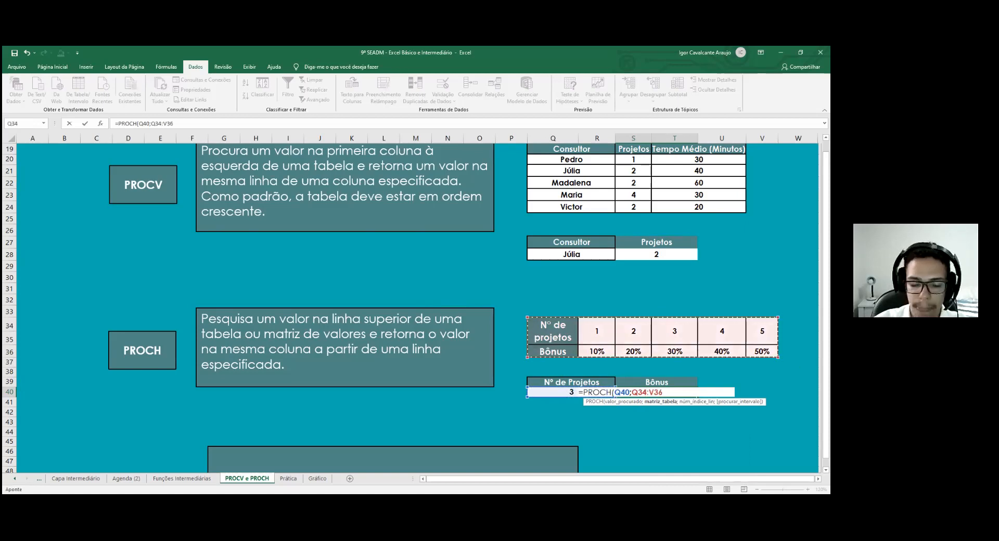
{"action": "type", "text": ";3"}
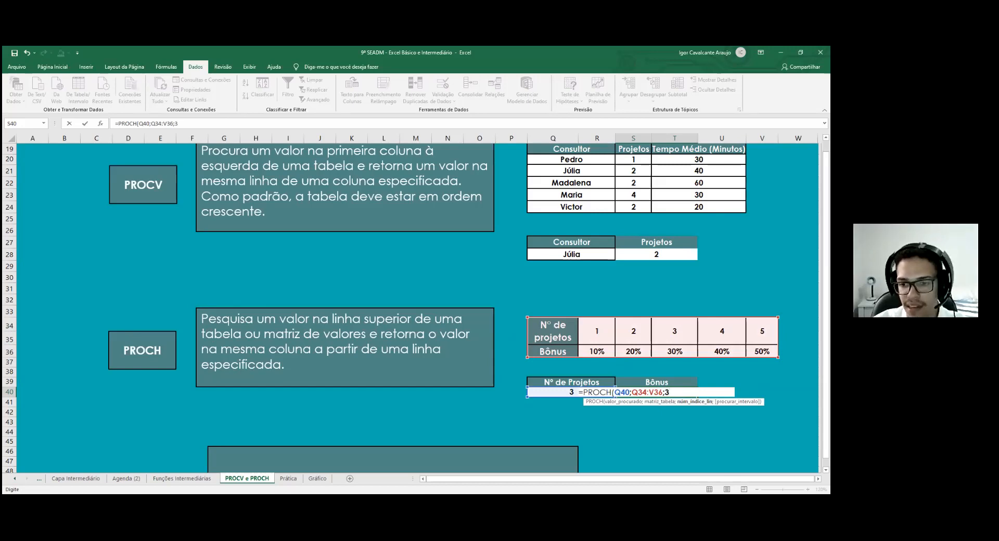
{"action": "type", "text": ";"}
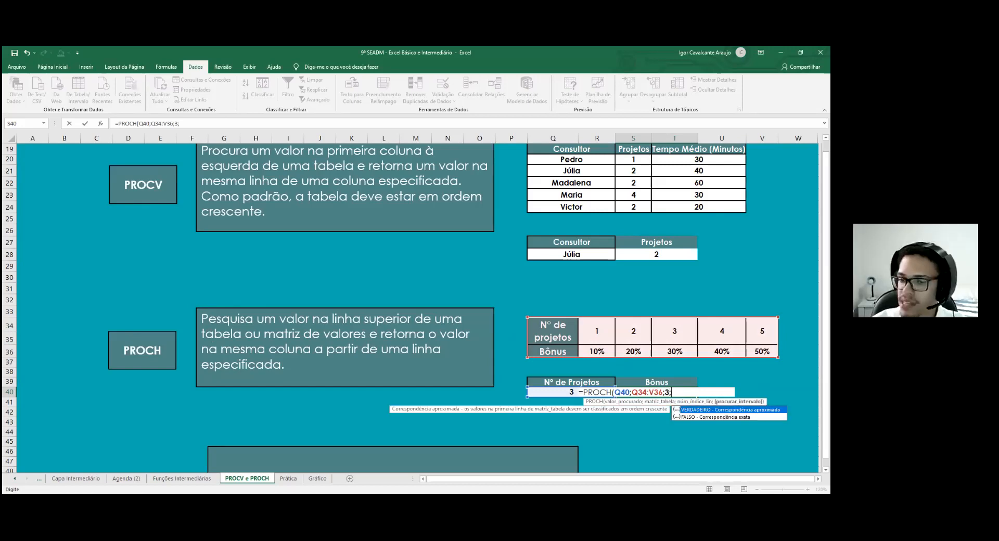
{"action": "type", "text": "FALSO"}
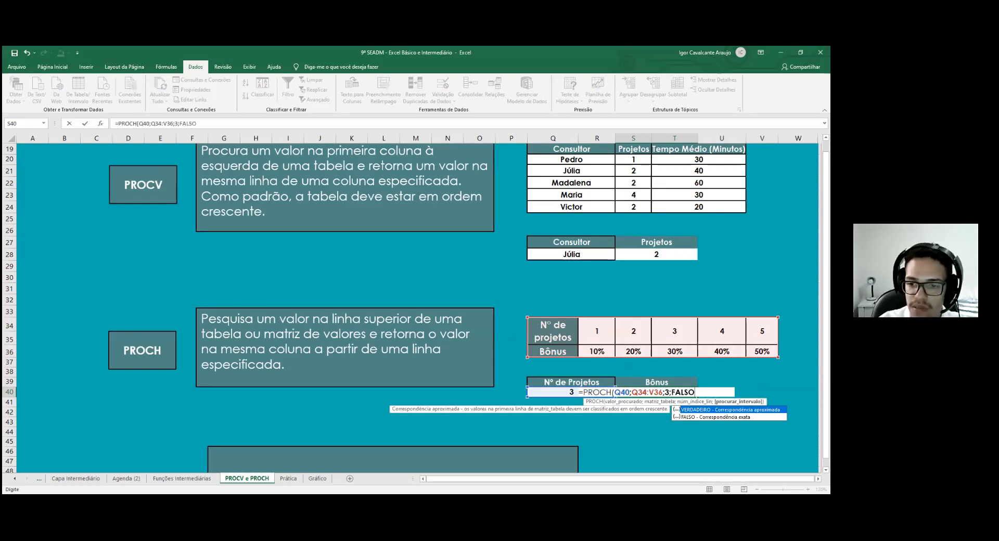
{"action": "type", "text": ")"}
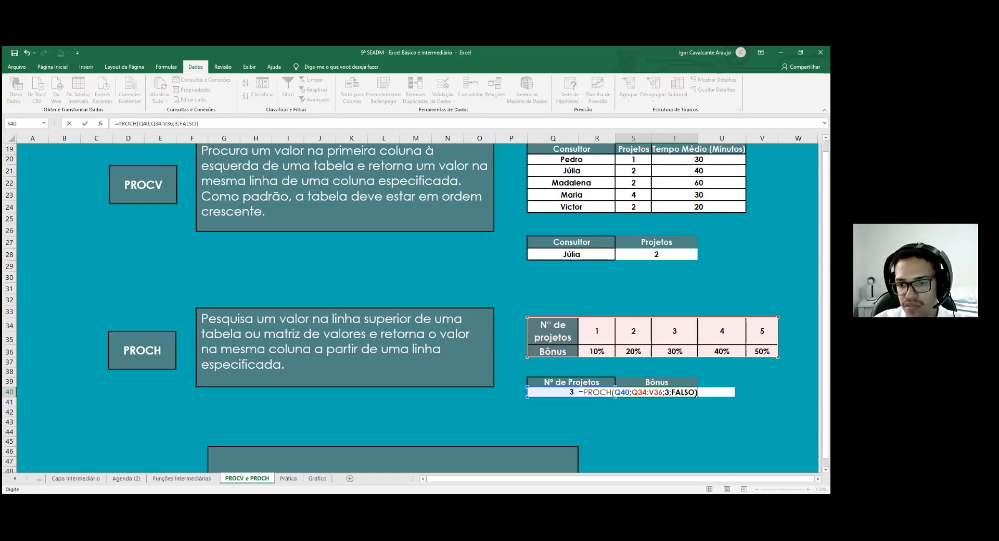
{"action": "key", "text": "Return"}
Format the Bônus result in S40 as a percentage
{"action": "left_click", "coordinate": [669, 394]}
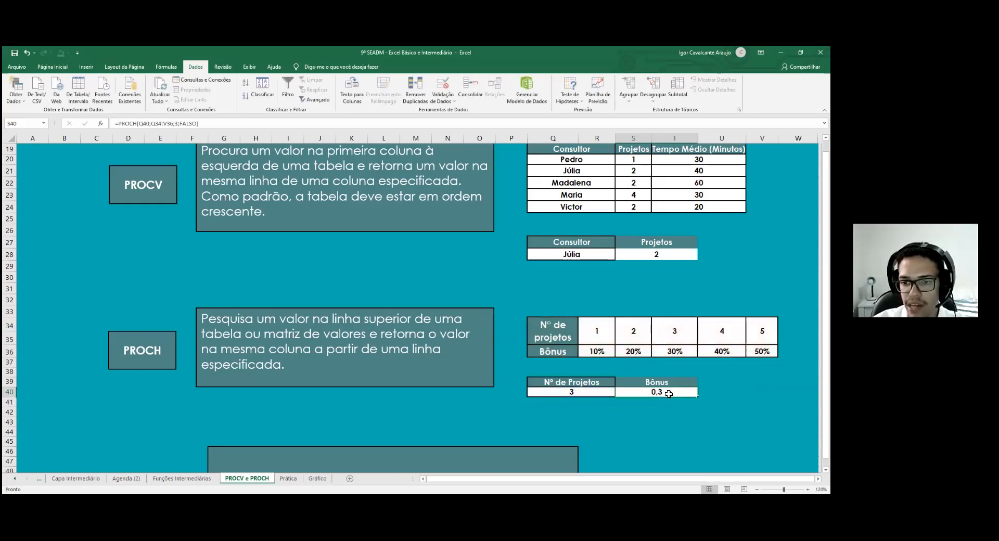
{"action": "left_click", "coordinate": [91, 69]}
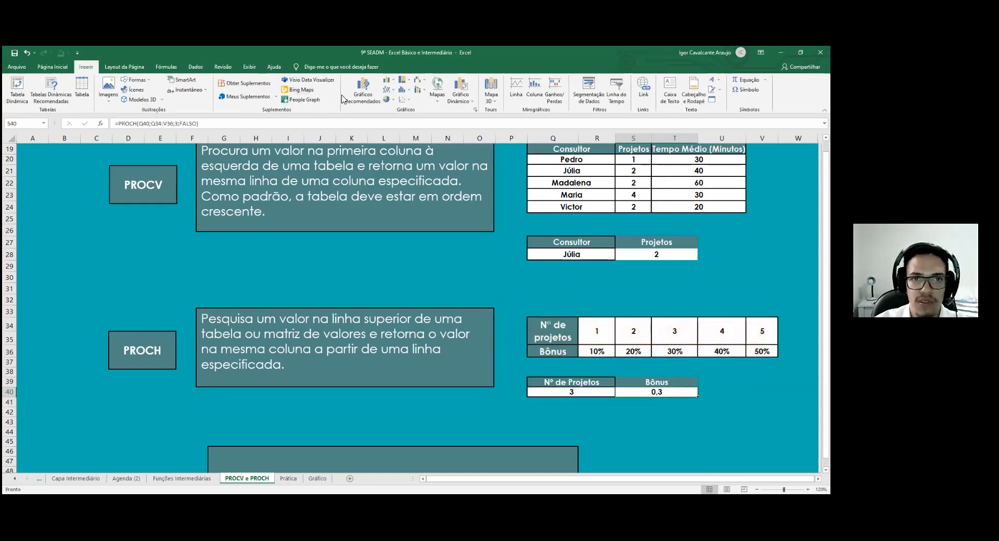
{"action": "left_click", "coordinate": [68, 68]}
{"action": "left_click", "coordinate": [366, 98]}
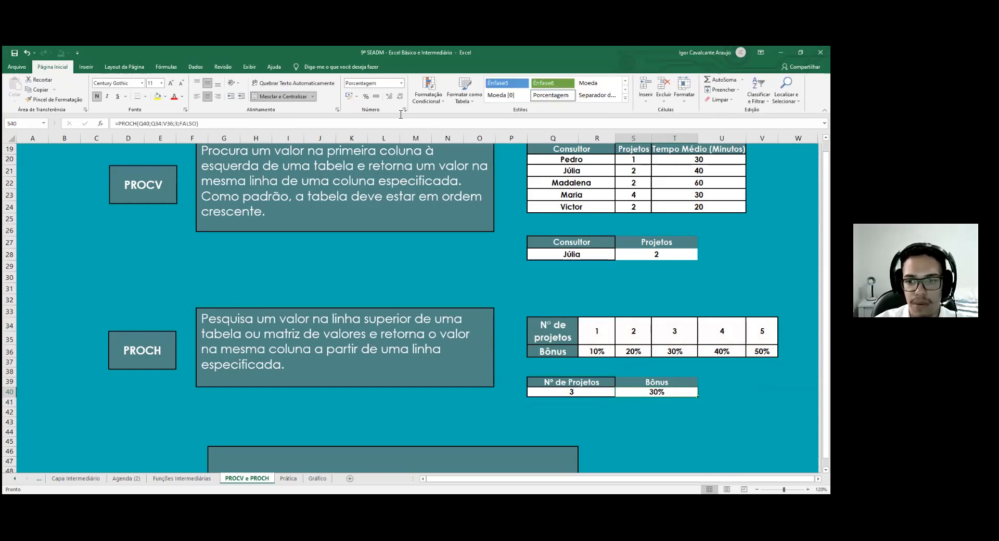
{"action": "left_click", "coordinate": [675, 411]}
Test the bonus lookup by choosing 2 in the Nº de Projetos dropdown in Q40
{"action": "left_click", "coordinate": [608, 394]}
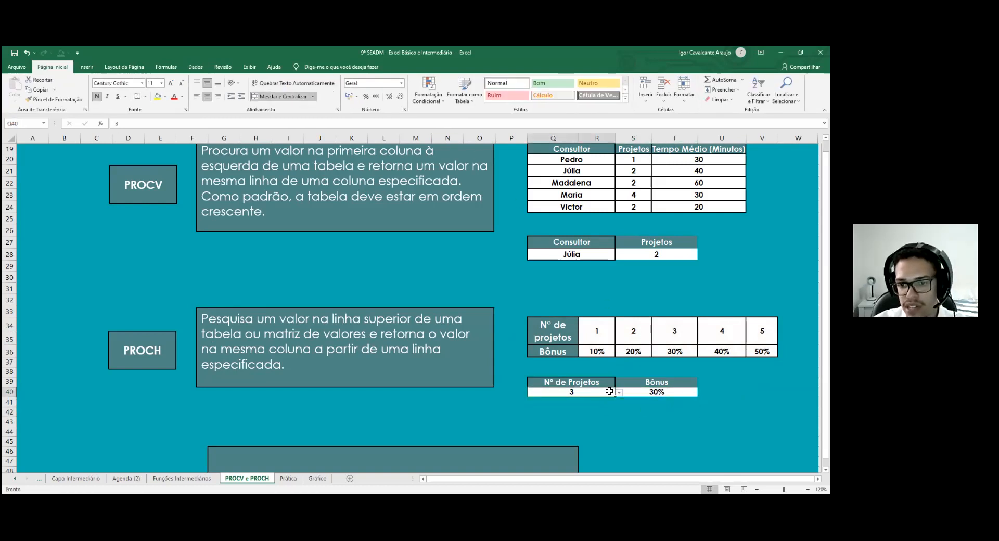
{"action": "left_click", "coordinate": [619, 394]}
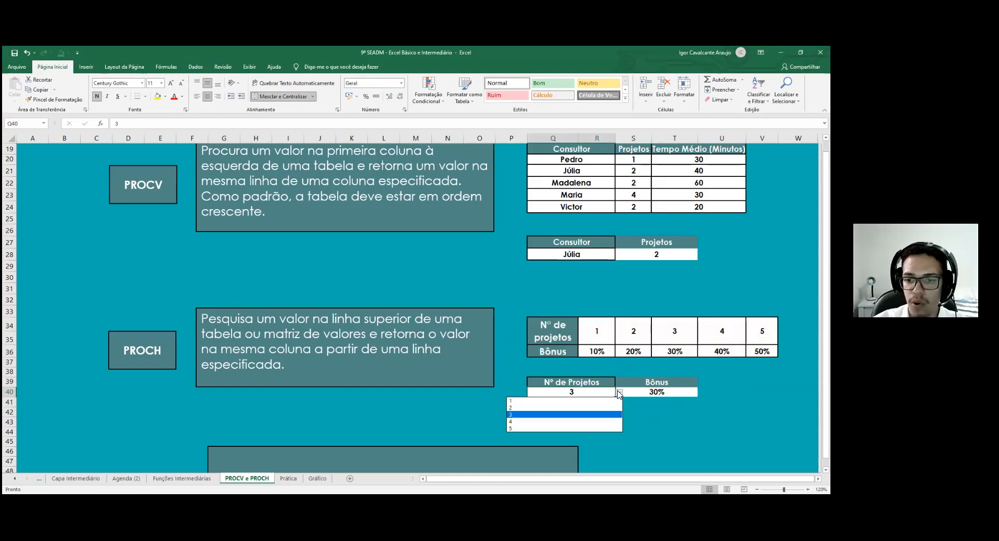
{"action": "left_click", "coordinate": [562, 406]}
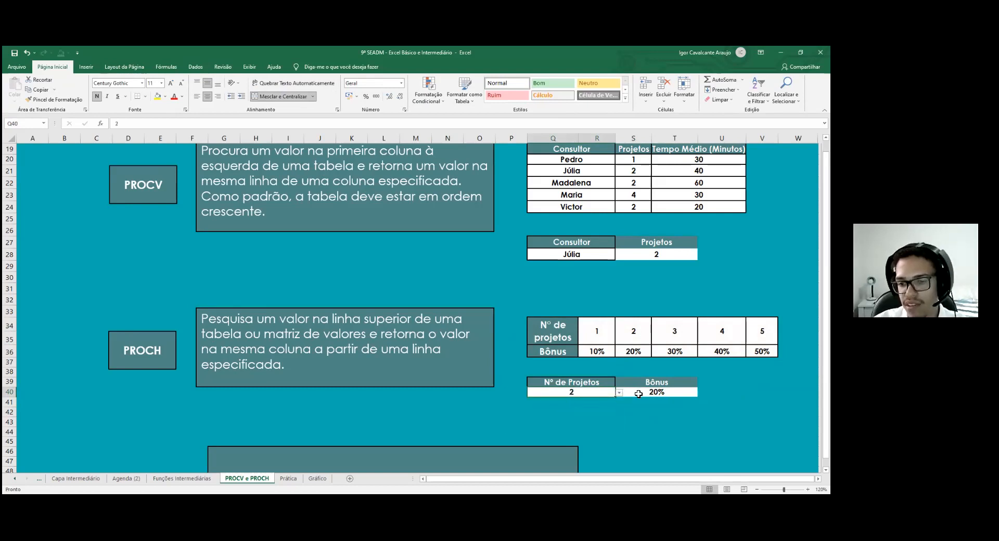
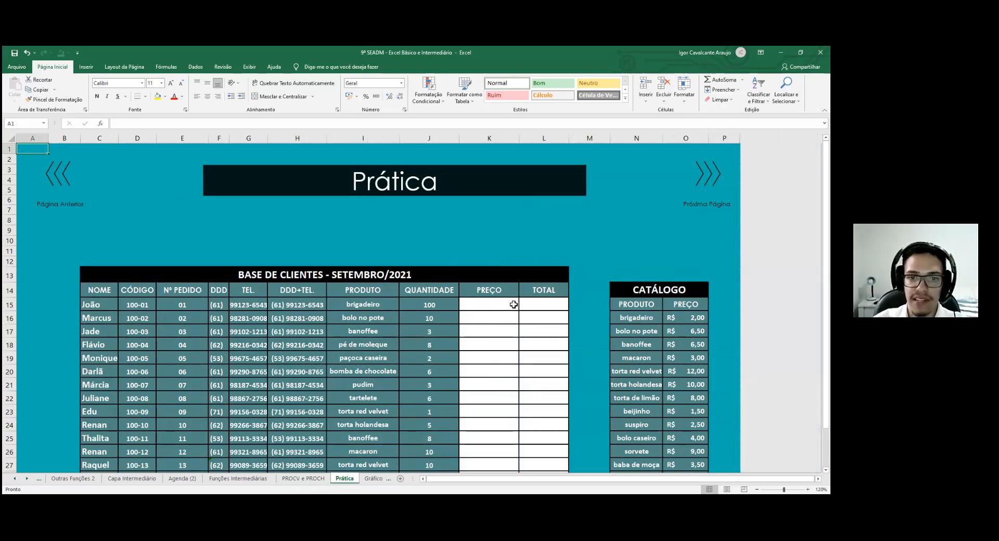
Change the font colour of J47:L48 in the Prática sheet's 2021 FATURADO/Nº CLIENTES table to black
{"action": "scroll", "coordinate": [514, 304], "scroll_direction": "down", "scroll_amount": 1}
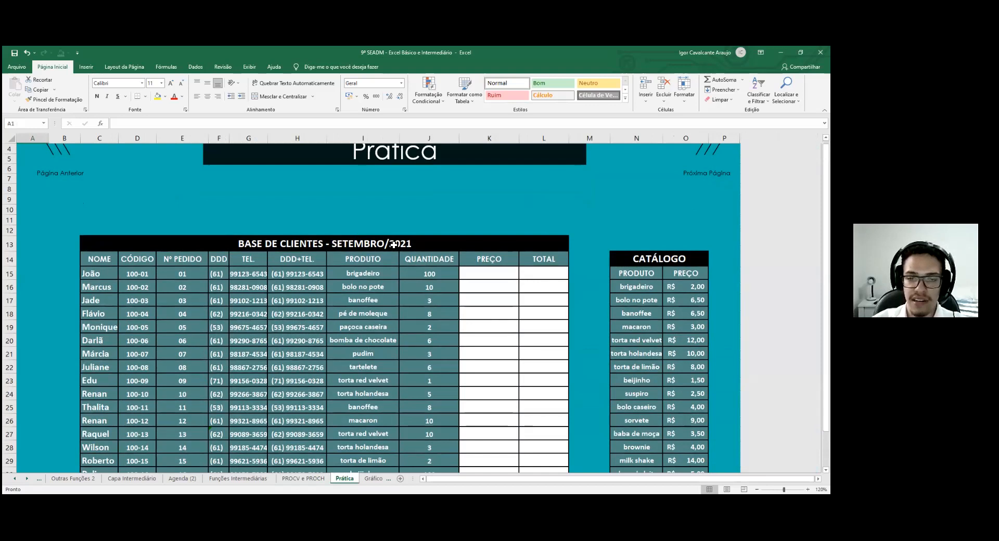
{"action": "scroll", "coordinate": [438, 243], "scroll_direction": "down", "scroll_amount": 2}
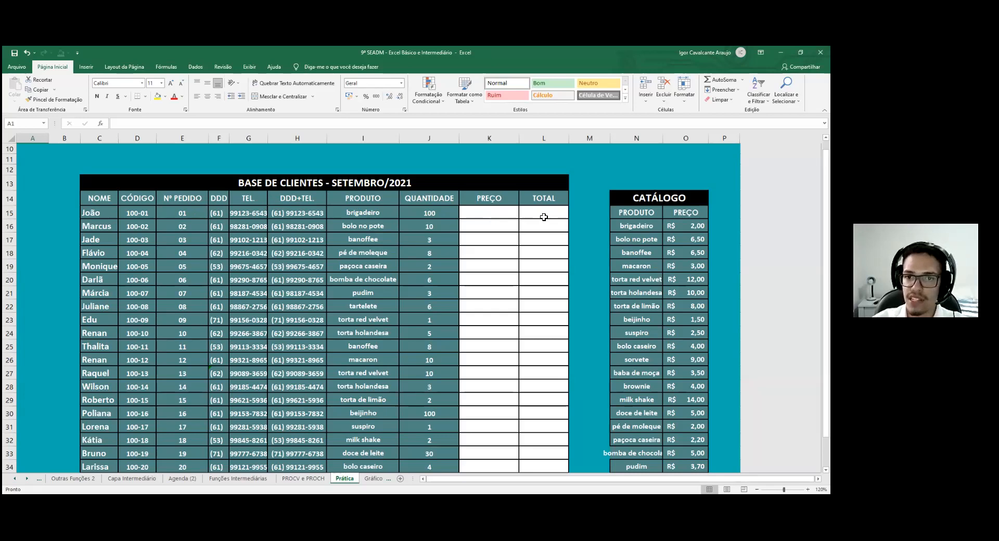
{"action": "scroll", "coordinate": [543, 217], "scroll_direction": "down", "scroll_amount": 1}
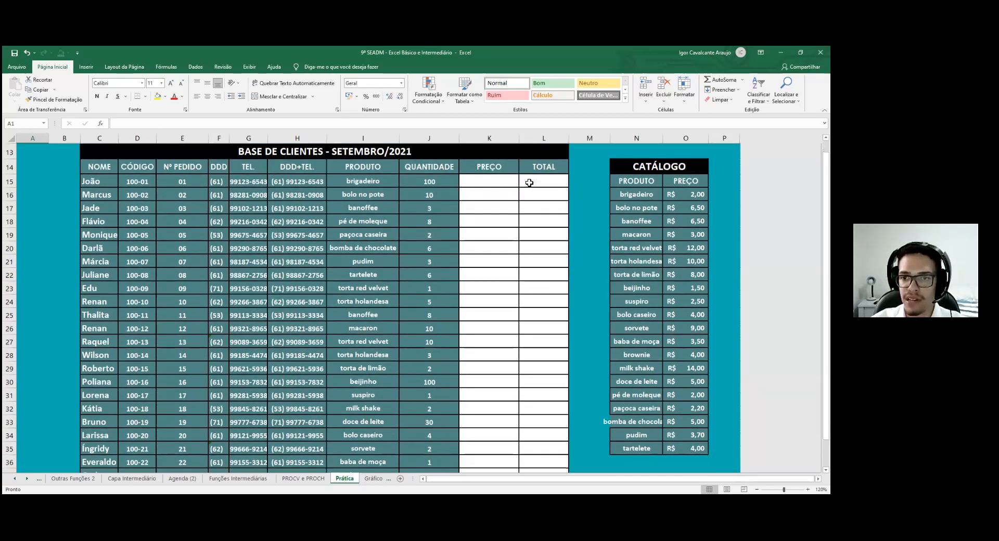
{"action": "scroll", "coordinate": [505, 208], "scroll_direction": "down", "scroll_amount": 4}
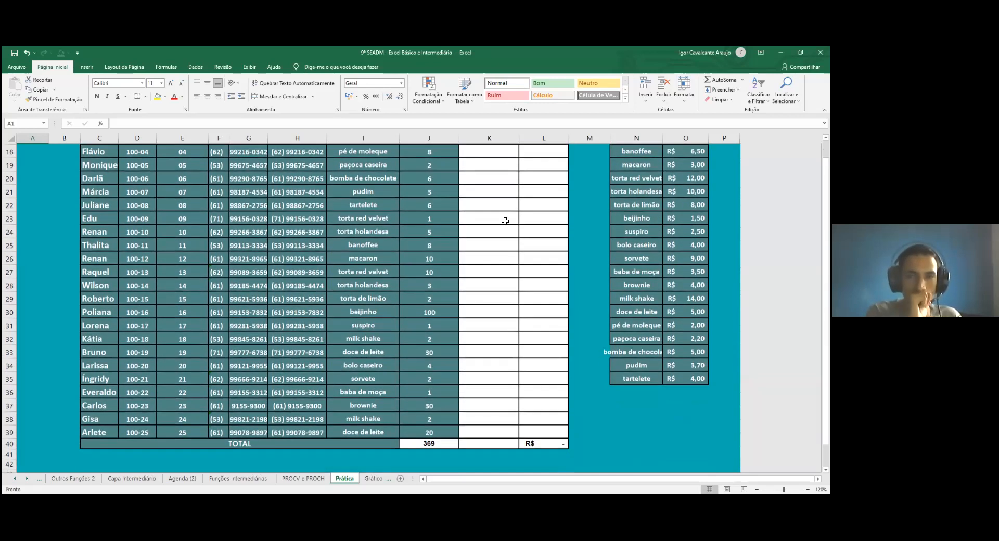
{"action": "scroll", "coordinate": [212, 322], "scroll_direction": "down", "scroll_amount": 3}
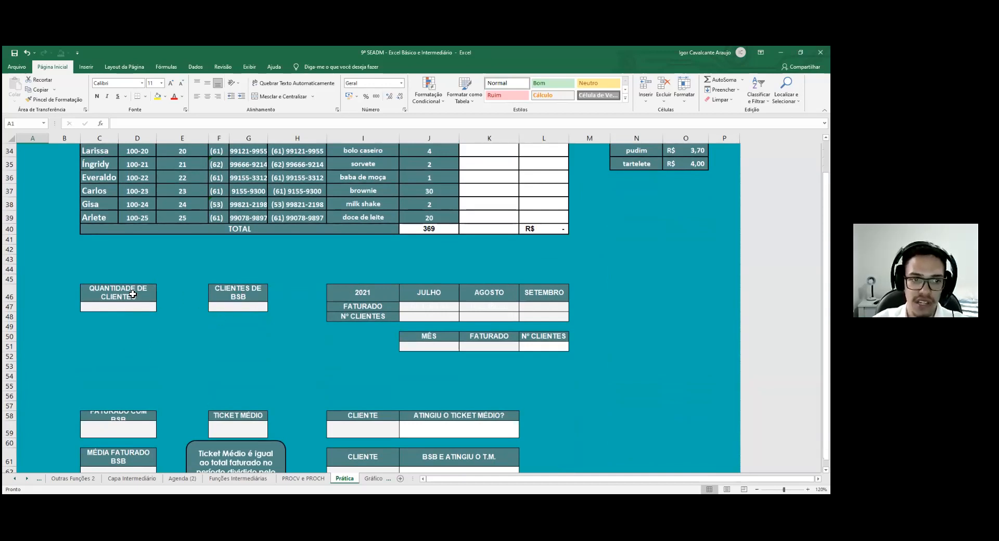
{"action": "left_click", "coordinate": [438, 307]}
{"action": "left_click_drag", "start_coordinate": [528, 306], "coordinate": [541, 316]}
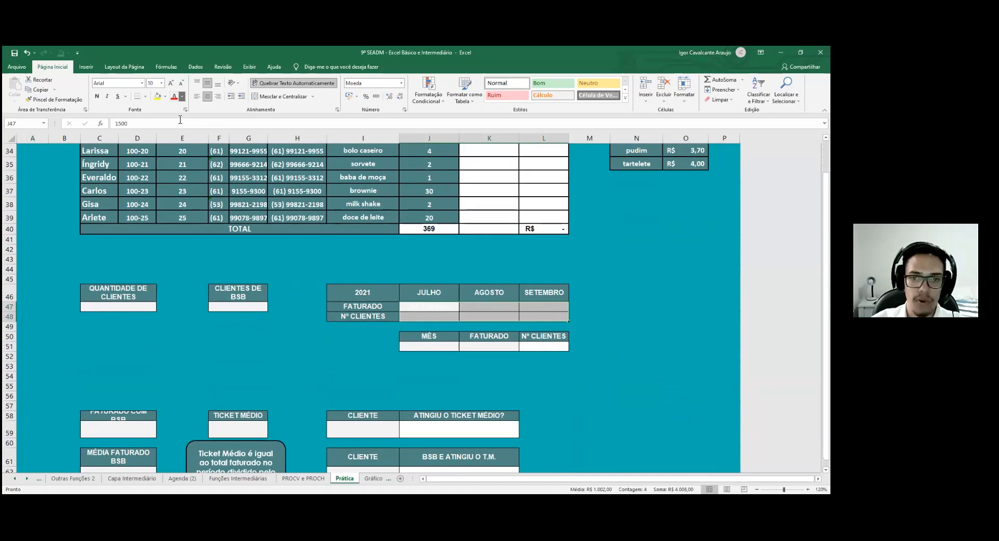
{"action": "left_click", "coordinate": [590, 307]}
Review the Prática exercise blocks below the client base, including TICKET MÉDIO, and the client base's PREÇO and TOTAL columns
{"action": "scroll", "coordinate": [443, 310], "scroll_direction": "down", "scroll_amount": 1}
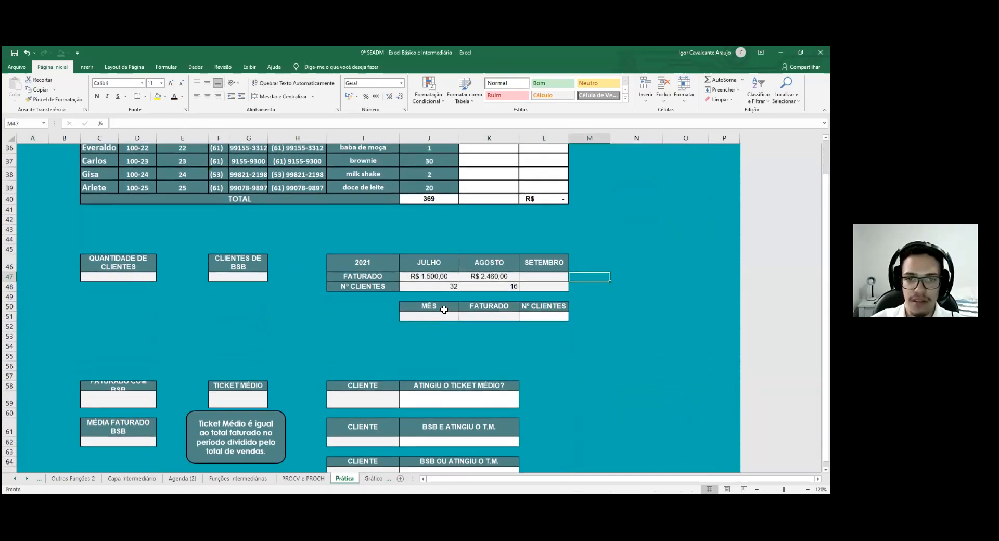
{"action": "scroll", "coordinate": [444, 309], "scroll_direction": "down", "scroll_amount": 1}
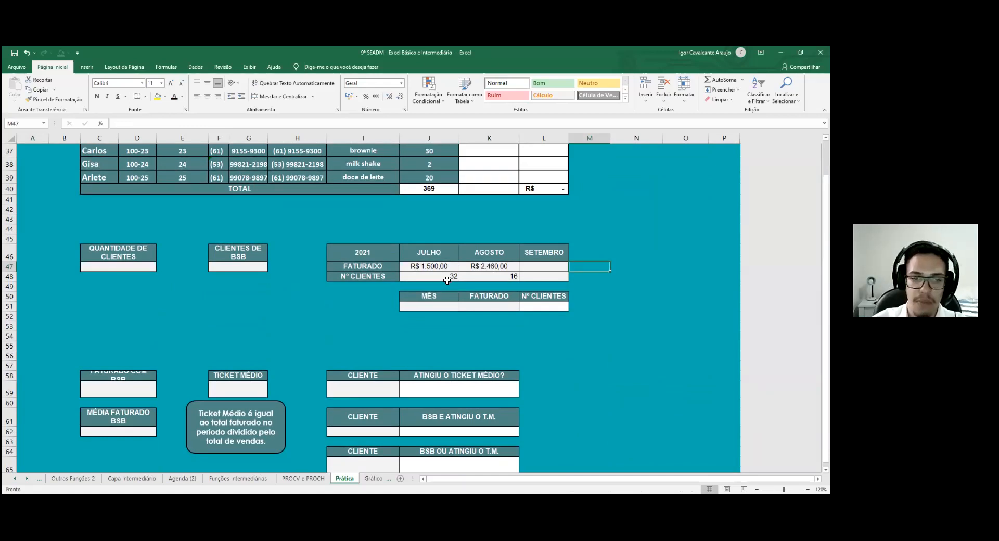
{"action": "scroll", "coordinate": [187, 302], "scroll_direction": "down", "scroll_amount": 1}
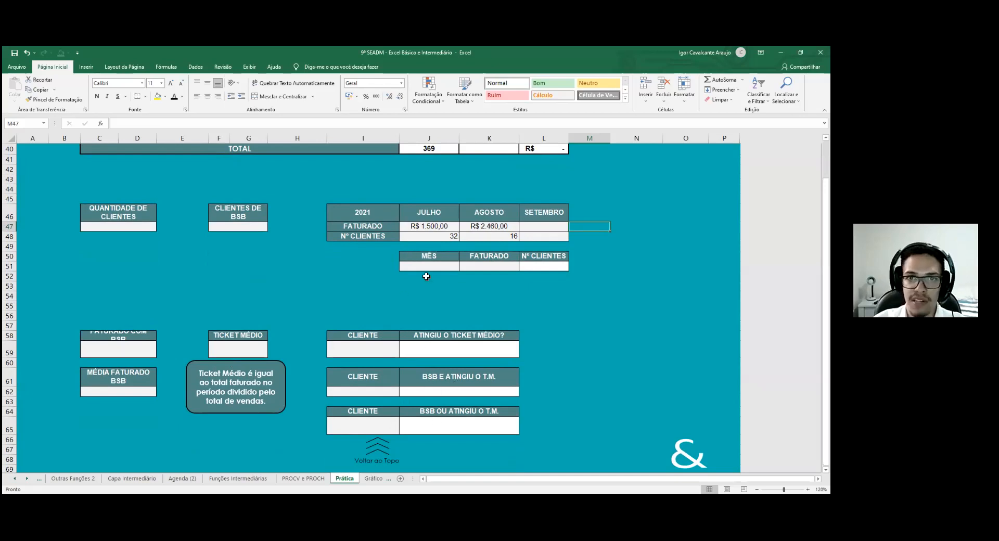
{"action": "scroll", "coordinate": [377, 320], "scroll_direction": "up", "scroll_amount": 2}
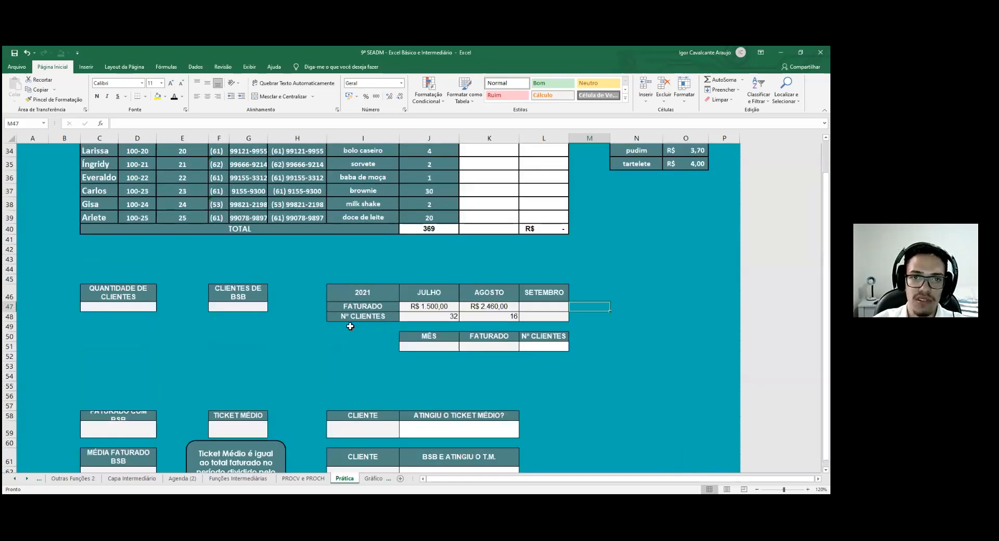
{"action": "scroll", "coordinate": [337, 345], "scroll_direction": "up", "scroll_amount": 8}
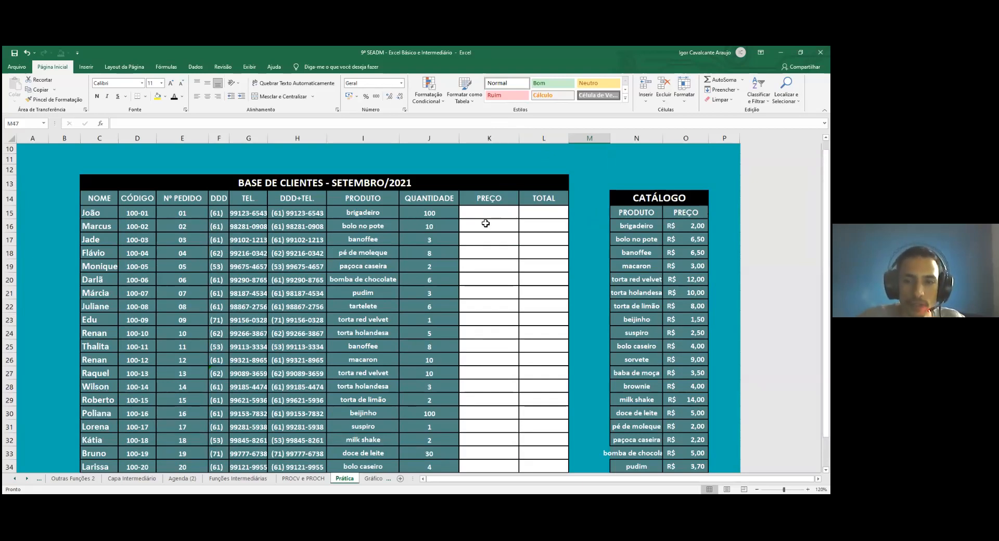
{"action": "scroll", "coordinate": [529, 185], "scroll_direction": "down", "scroll_amount": 1}
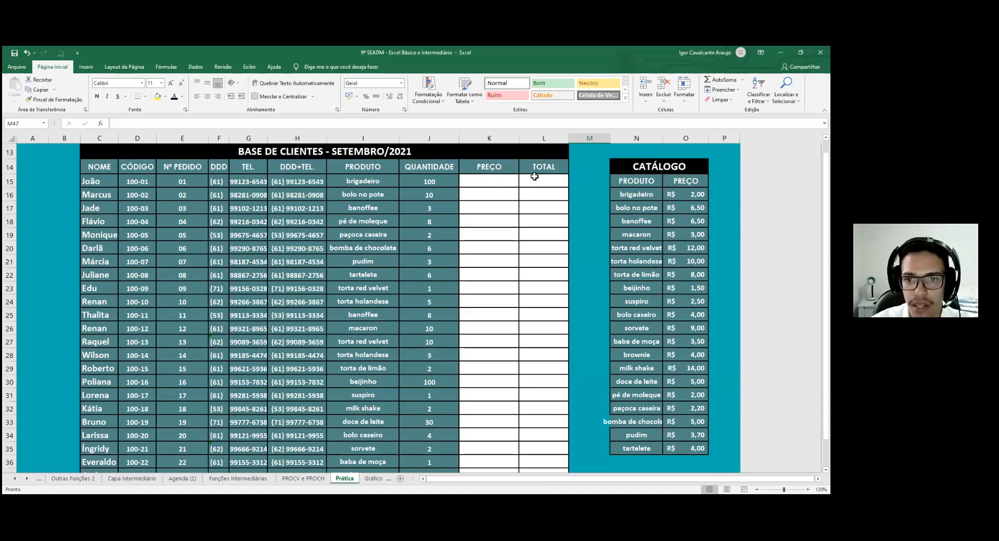
{"action": "scroll", "coordinate": [486, 400], "scroll_direction": "down", "scroll_amount": 2}
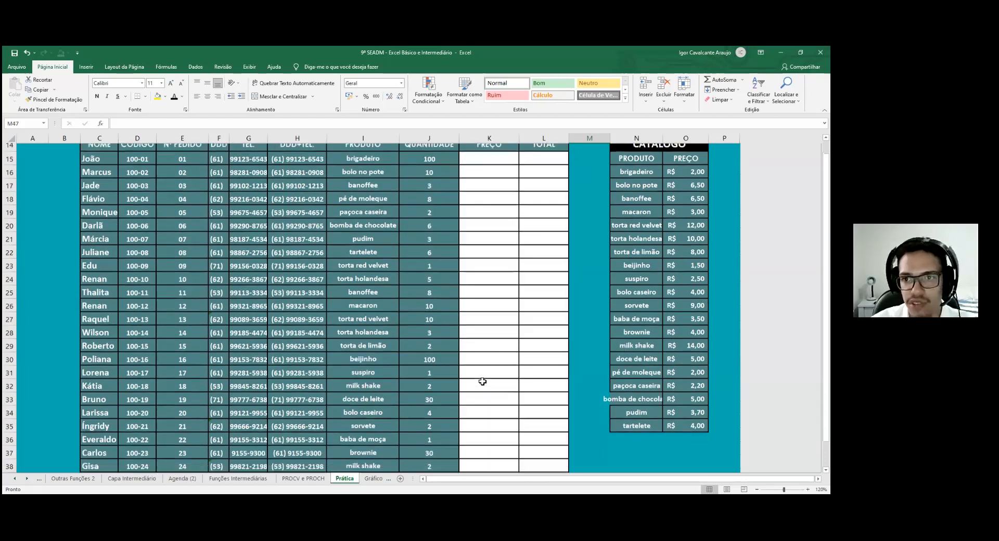
Enter =K15*J15 in L15 to calculate the first client's TOTAL from PREÇO and QUANTIDADE
{"action": "scroll", "coordinate": [492, 305], "scroll_direction": "up", "scroll_amount": 2}
{"action": "scroll", "coordinate": [469, 275], "scroll_direction": "up", "scroll_amount": 1}
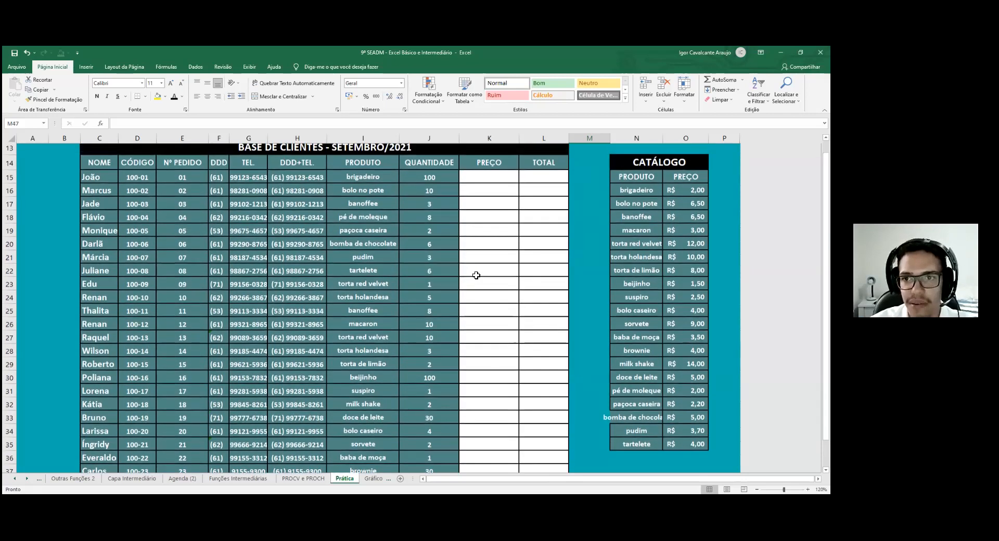
{"action": "scroll", "coordinate": [513, 223], "scroll_direction": "down", "scroll_amount": 3}
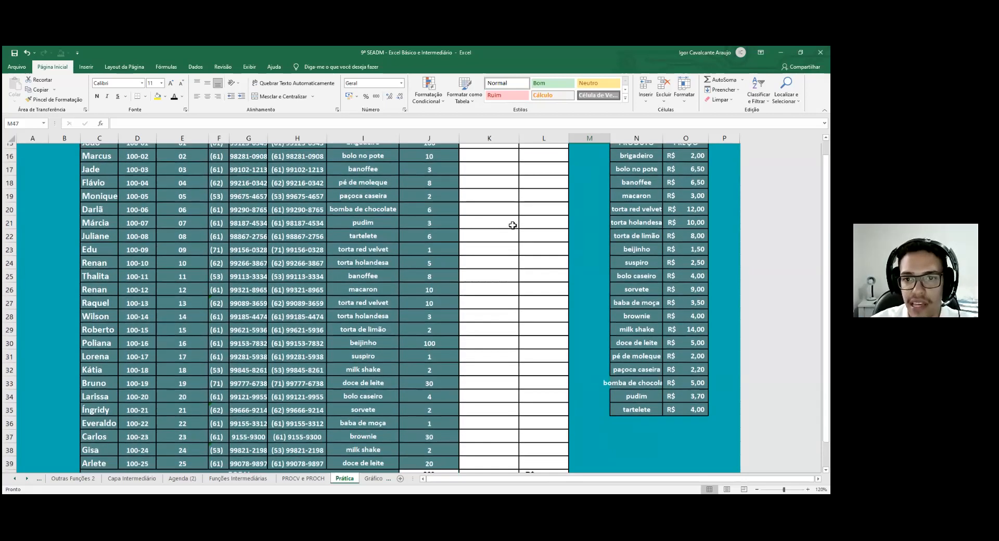
{"action": "scroll", "coordinate": [546, 188], "scroll_direction": "up", "scroll_amount": 3}
{"action": "left_click", "coordinate": [542, 184]}
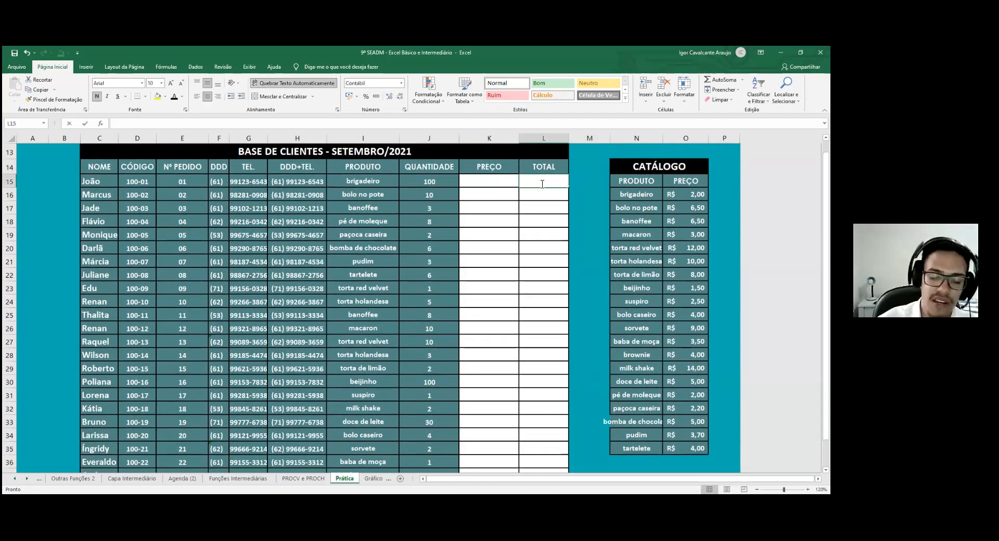
{"action": "type", "text": "="}
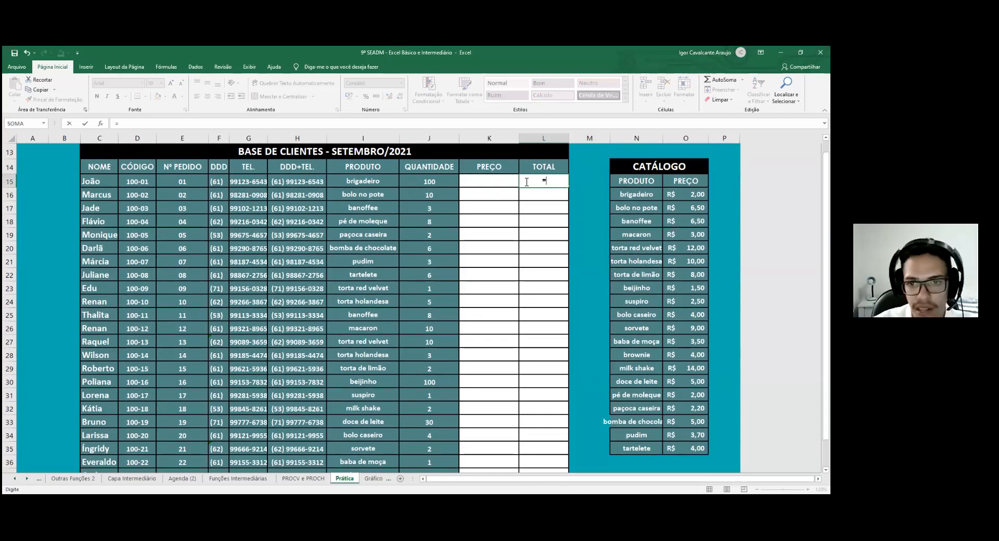
{"action": "left_click", "coordinate": [506, 183]}
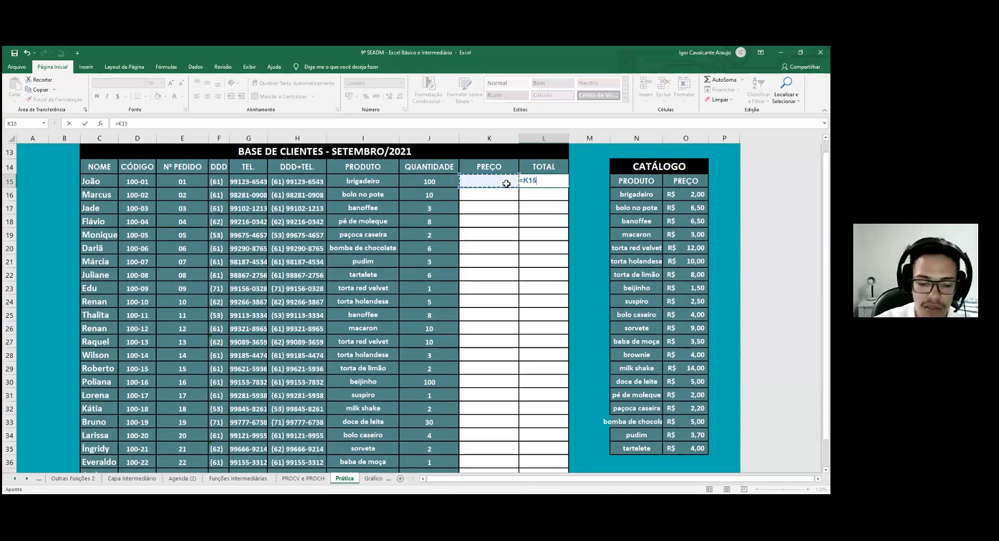
{"action": "type", "text": "*"}
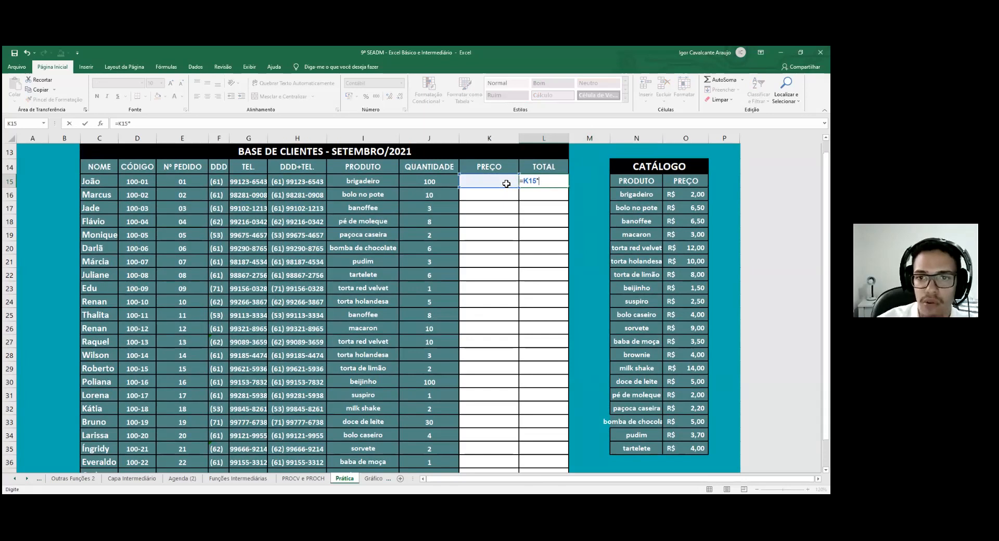
{"action": "left_click", "coordinate": [441, 181]}
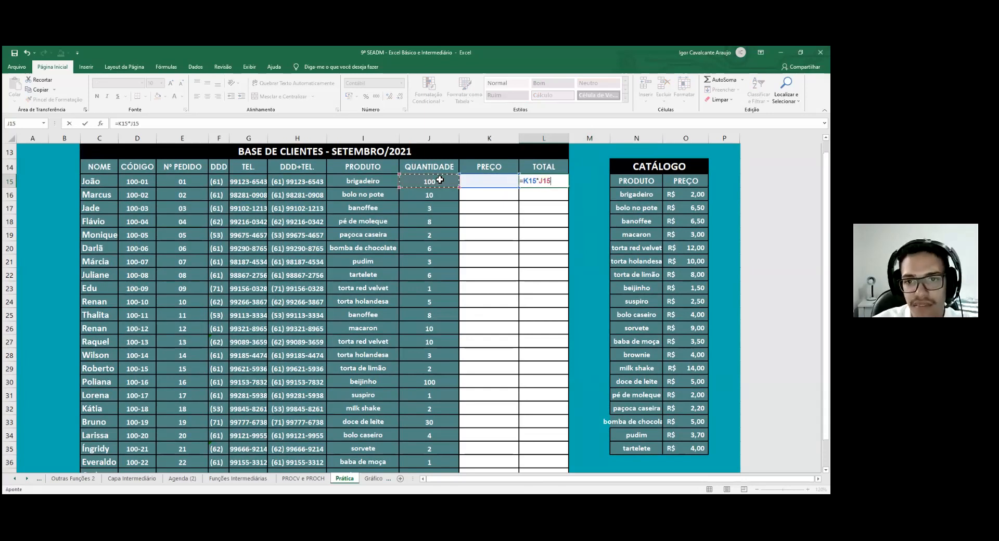
{"action": "key", "text": "Return"}
{"action": "left_click", "coordinate": [558, 184]}
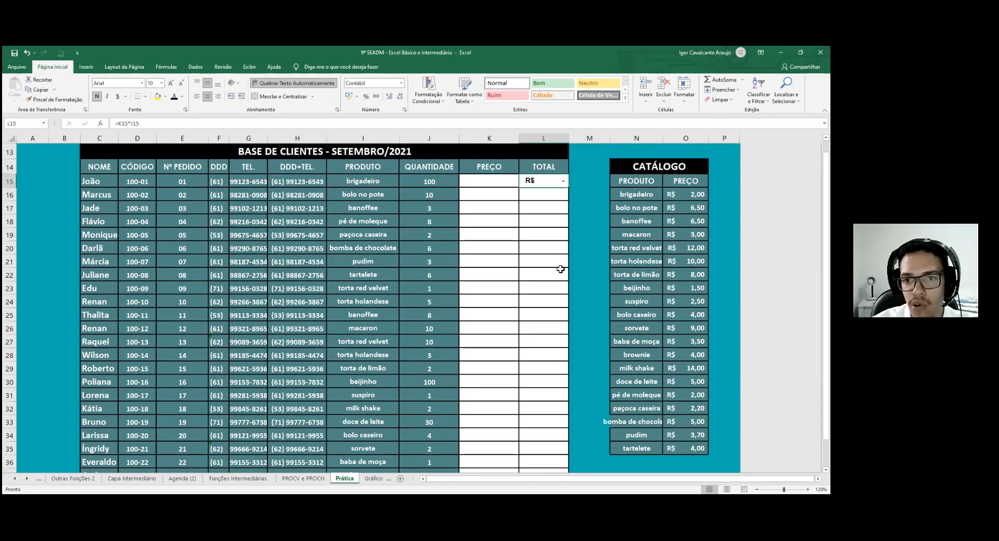
Check the client base's TOTAL row and the client count, 2021 billing and TICKET MÉDIO exercises beneath it
{"action": "scroll", "coordinate": [552, 312], "scroll_direction": "down", "scroll_amount": 3}
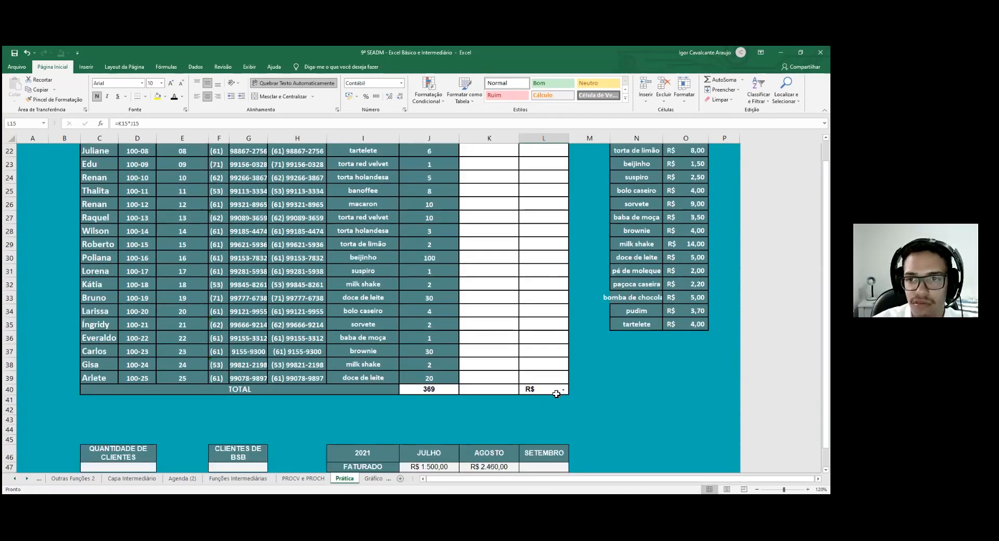
{"action": "scroll", "coordinate": [551, 390], "scroll_direction": "up", "scroll_amount": 4}
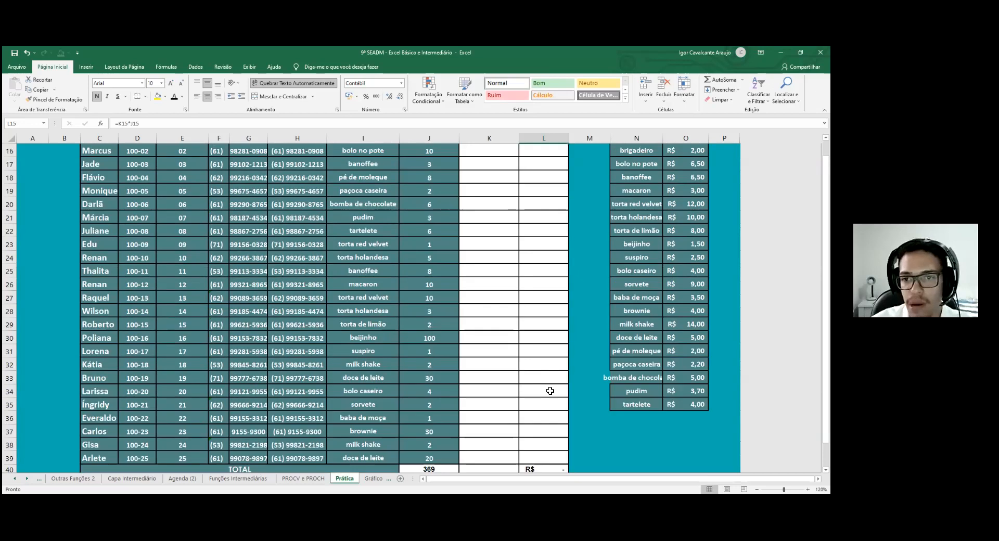
{"action": "scroll", "coordinate": [526, 312], "scroll_direction": "up", "scroll_amount": 1}
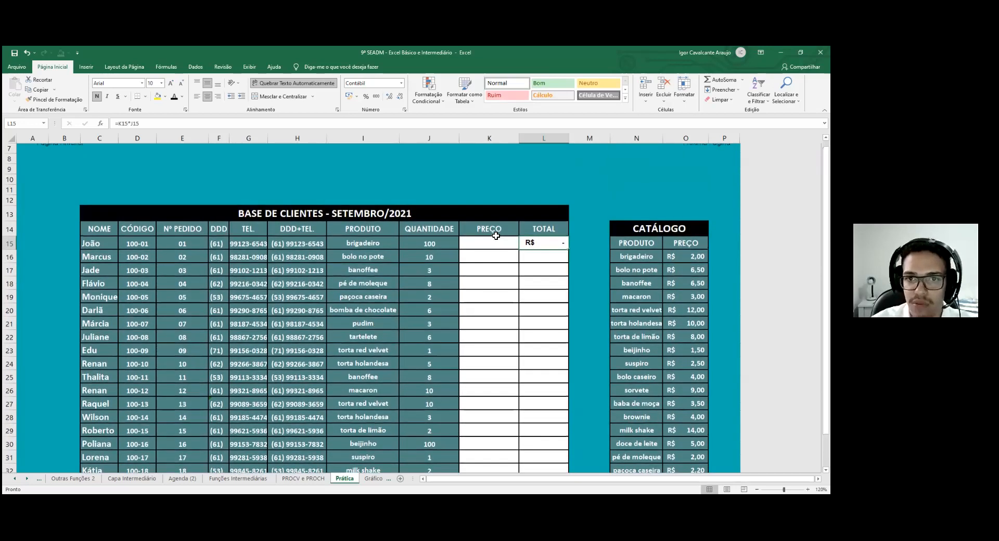
{"action": "scroll", "coordinate": [496, 236], "scroll_direction": "down", "scroll_amount": 7}
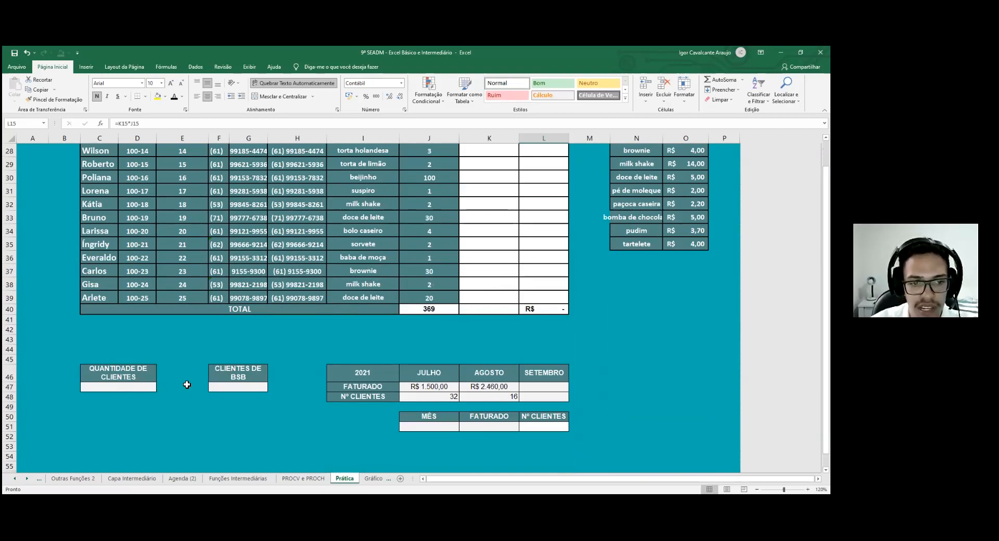
{"action": "scroll", "coordinate": [498, 390], "scroll_direction": "down", "scroll_amount": 3}
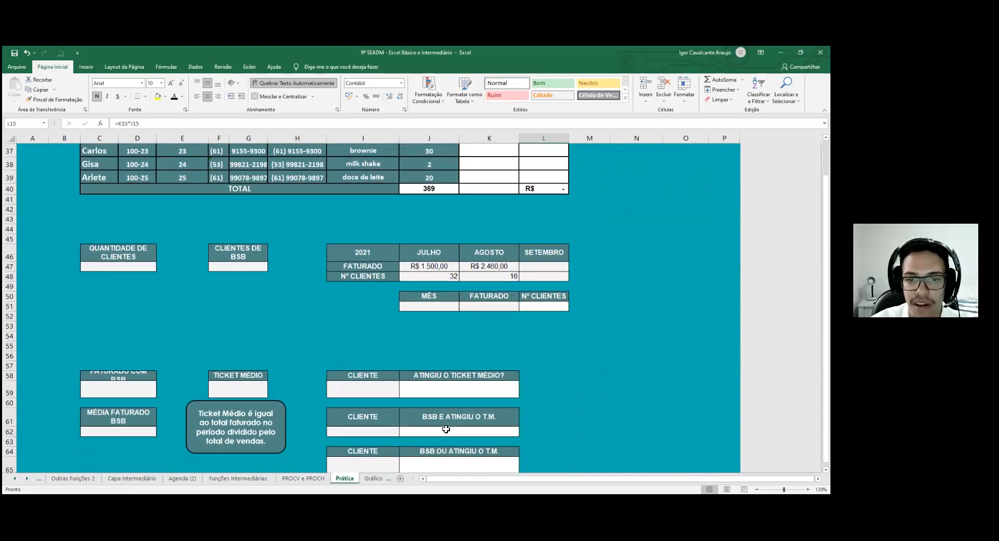
{"action": "scroll", "coordinate": [447, 424], "scroll_direction": "up", "scroll_amount": 7}
{"action": "scroll", "coordinate": [568, 281], "scroll_direction": "up", "scroll_amount": 1}
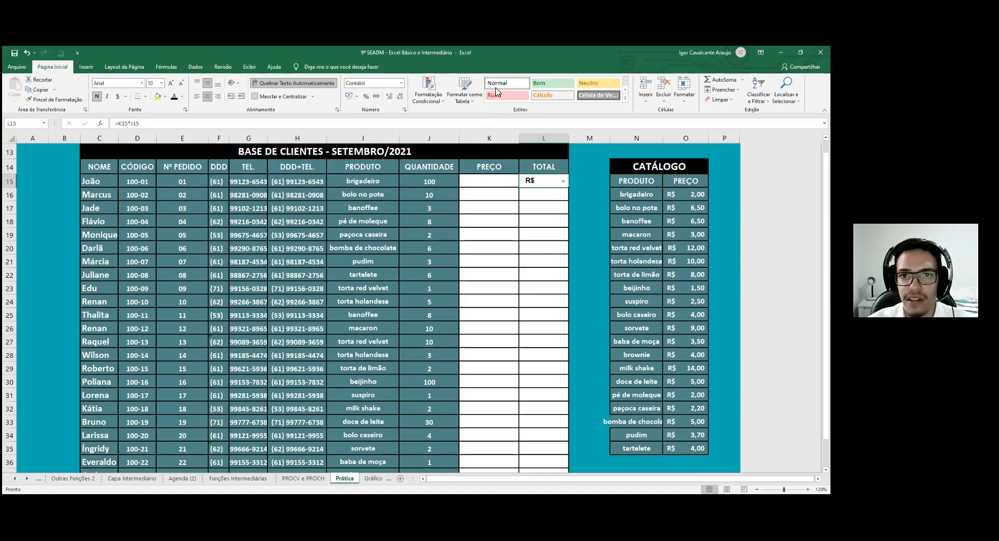
Open the Atalhos sheet and look through its shortcut list, image tips and formula tips
{"action": "left_click", "coordinate": [38, 480]}
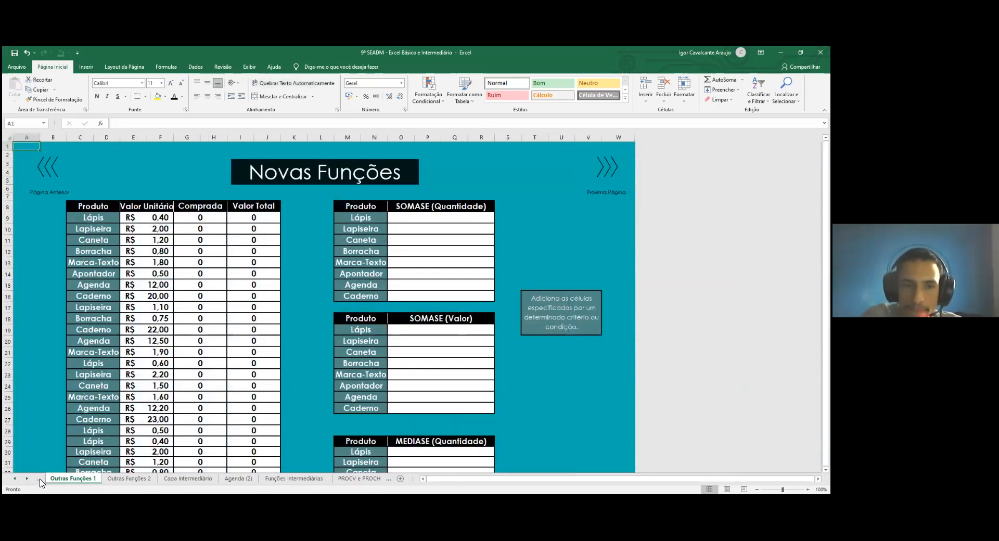
{"action": "left_click", "coordinate": [40, 480]}
{"action": "left_click", "coordinate": [40, 480]}
{"action": "left_click", "coordinate": [40, 479]}
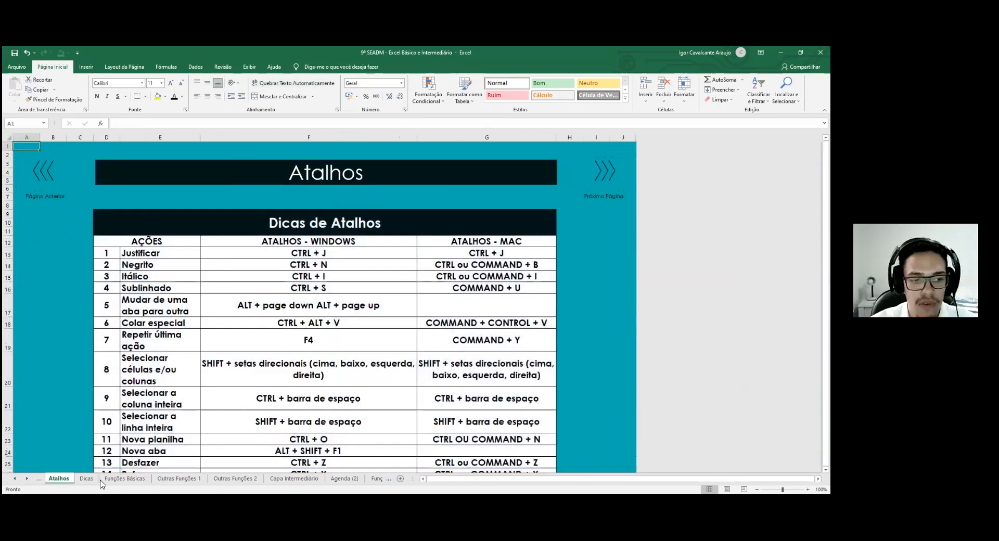
{"action": "key", "text": "ctrl+Page_Up"}
{"action": "key", "text": "ctrl+Page_Down"}
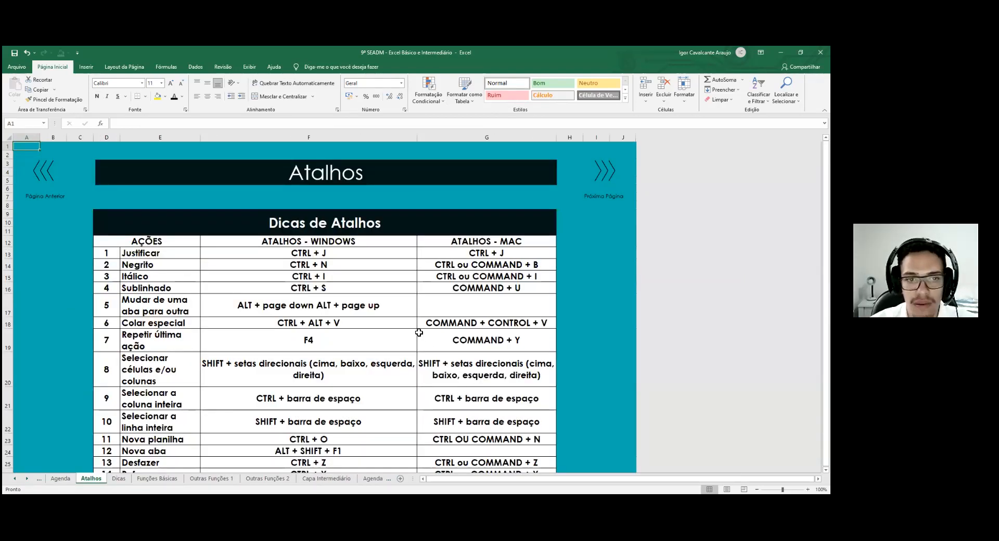
{"action": "scroll", "coordinate": [325, 270], "scroll_direction": "down", "scroll_amount": 4}
{"action": "scroll", "coordinate": [330, 269], "scroll_direction": "down", "scroll_amount": 5}
{"action": "scroll", "coordinate": [339, 312], "scroll_direction": "down", "scroll_amount": 15}
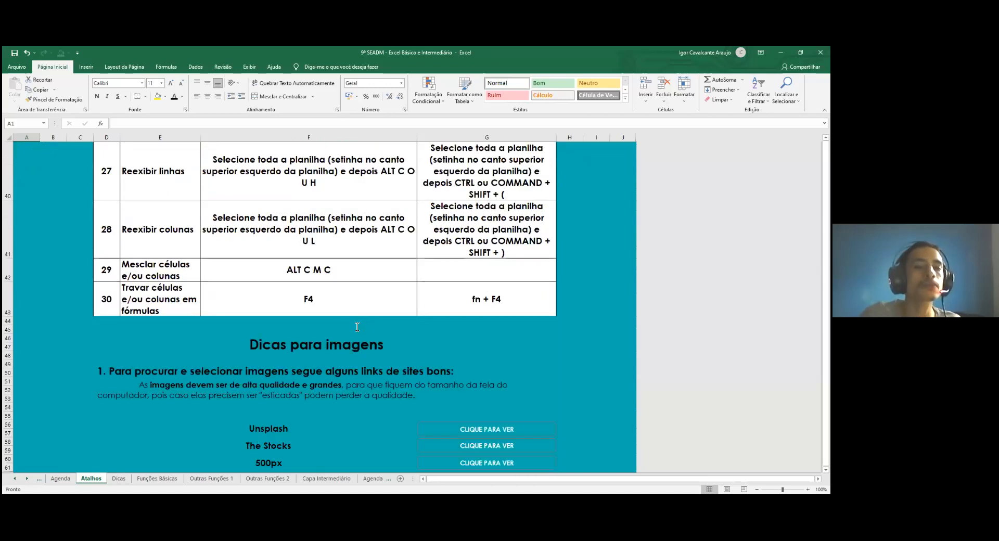
Open the Dicas sheet and look through its tips on working with cells and Pincel de Formatação
{"action": "left_click", "coordinate": [118, 479]}
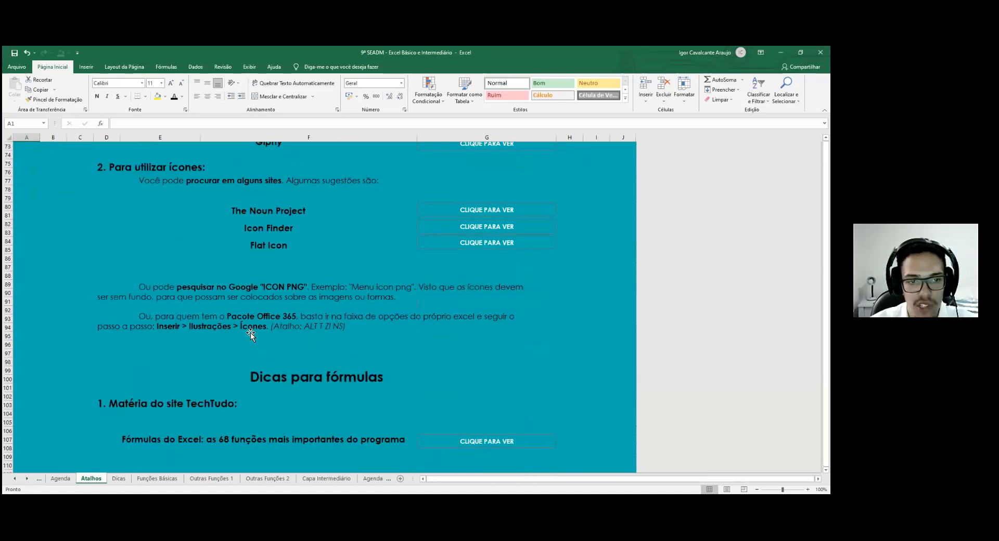
{"action": "scroll", "coordinate": [253, 333], "scroll_direction": "down", "scroll_amount": 3}
{"action": "scroll", "coordinate": [380, 357], "scroll_direction": "down", "scroll_amount": 12}
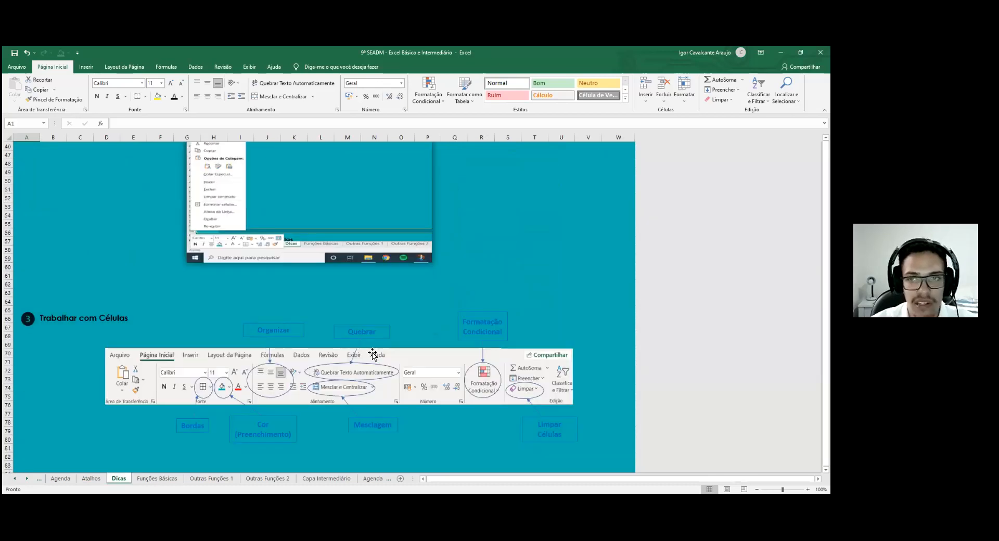
{"action": "scroll", "coordinate": [373, 354], "scroll_direction": "down", "scroll_amount": 8}
{"action": "scroll", "coordinate": [370, 353], "scroll_direction": "down", "scroll_amount": 9}
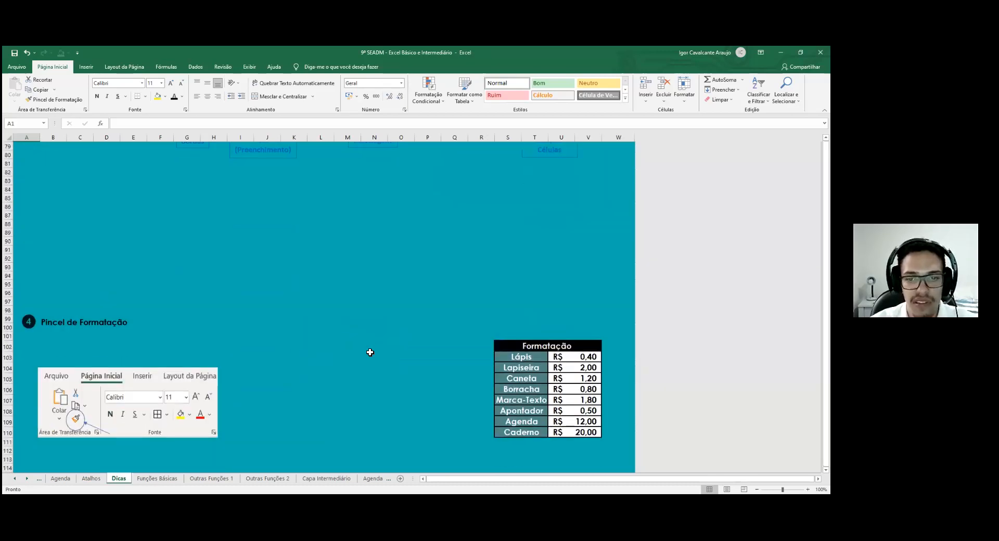
{"action": "scroll", "coordinate": [369, 350], "scroll_direction": "down", "scroll_amount": 2}
Return to the Prática sheet and show the BASE DE CLIENTES - SETEMBRO/2021 table
{"action": "left_click", "coordinate": [373, 479]}
{"action": "left_click", "coordinate": [379, 479]}
{"action": "left_click", "coordinate": [379, 480]}
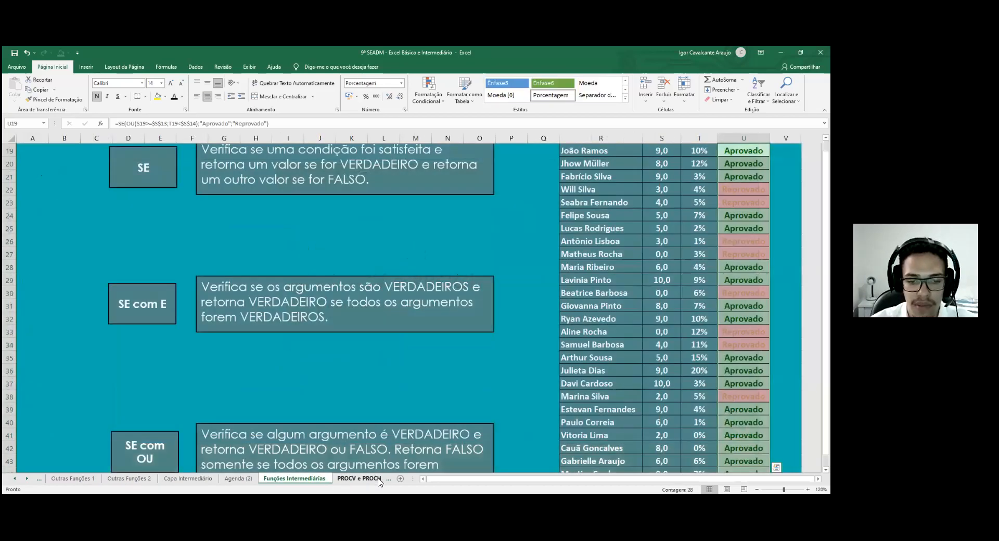
{"action": "left_click", "coordinate": [380, 480]}
{"action": "key", "text": "ctrl+Page_Up"}
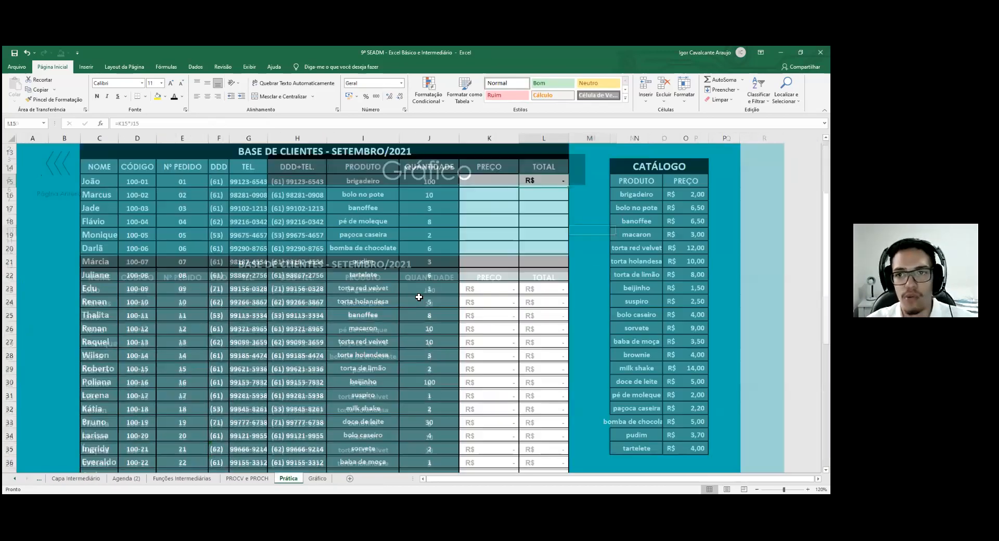
{"action": "scroll", "coordinate": [452, 296], "scroll_direction": "up", "scroll_amount": 1}
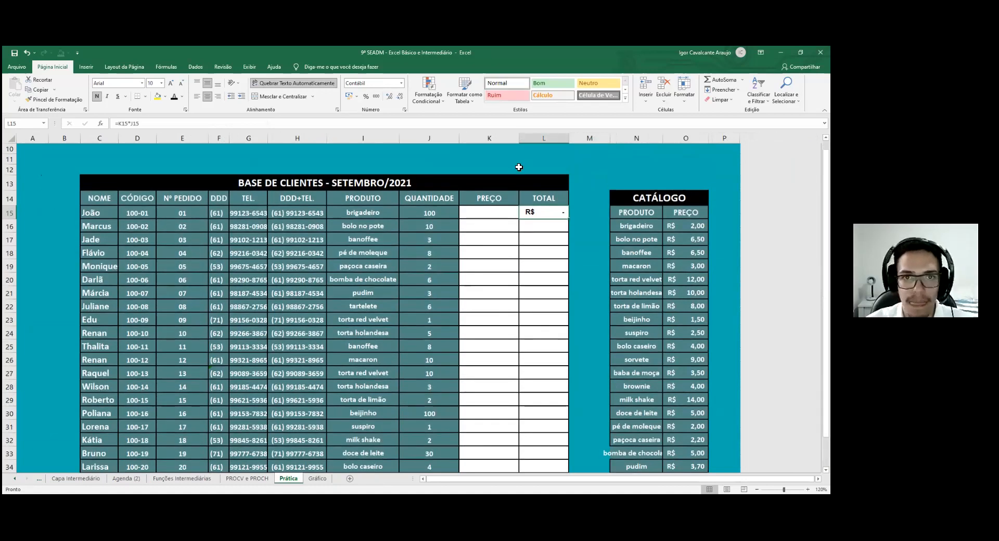
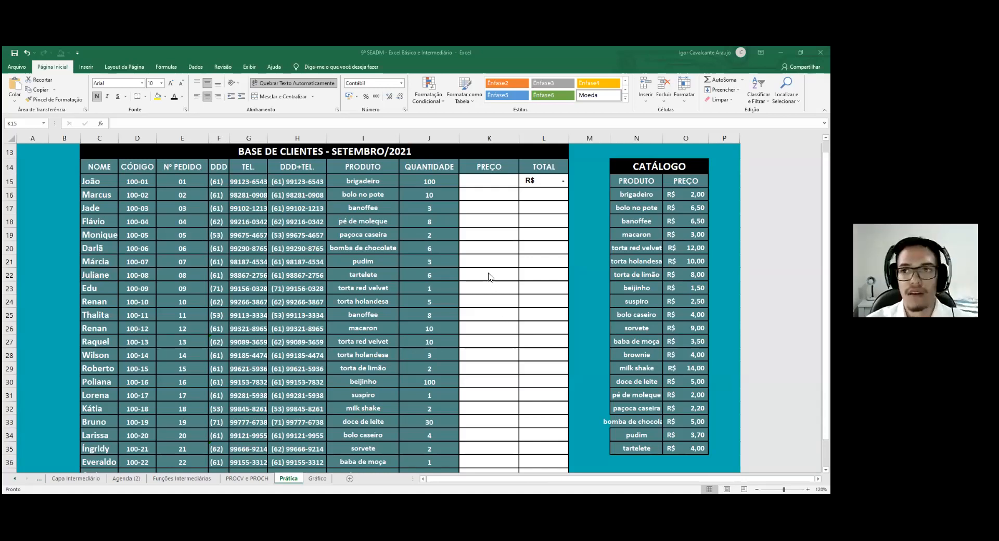
Start a PROCV formula in the first PREÇO cell, K15, using the product in I15 as the lookup value
{"action": "double_click", "coordinate": [492, 183]}
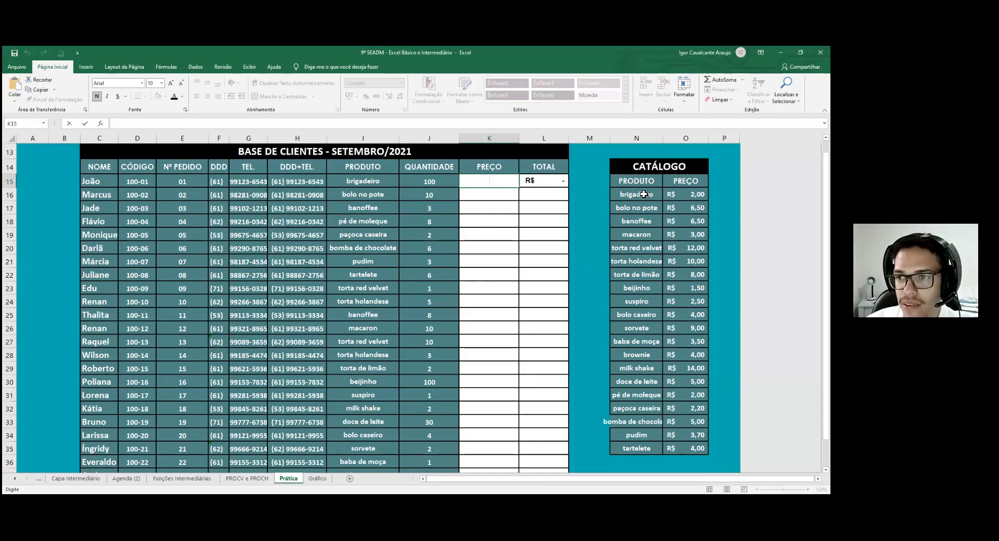
{"action": "left_click_drag", "start_coordinate": [649, 194], "coordinate": [708, 453]}
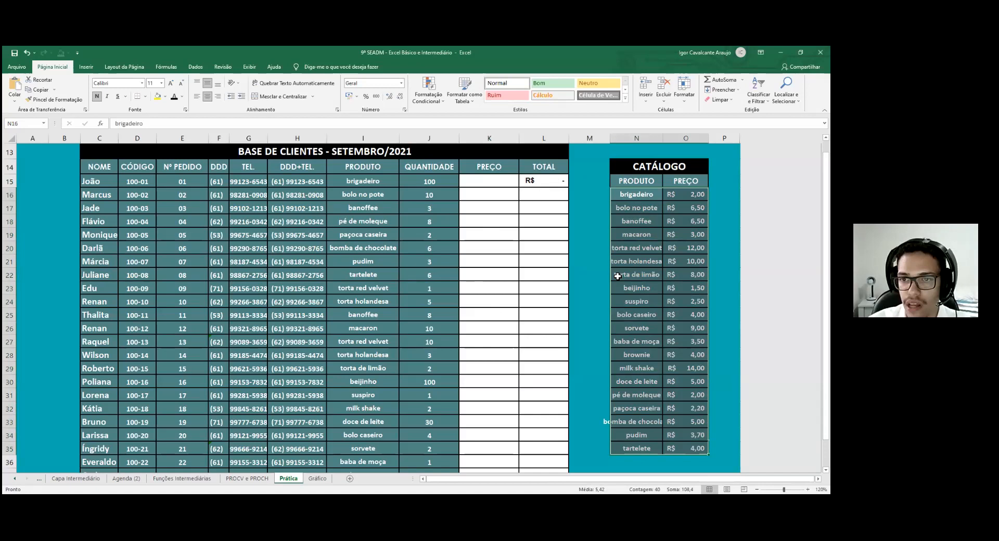
{"action": "left_click", "coordinate": [488, 181]}
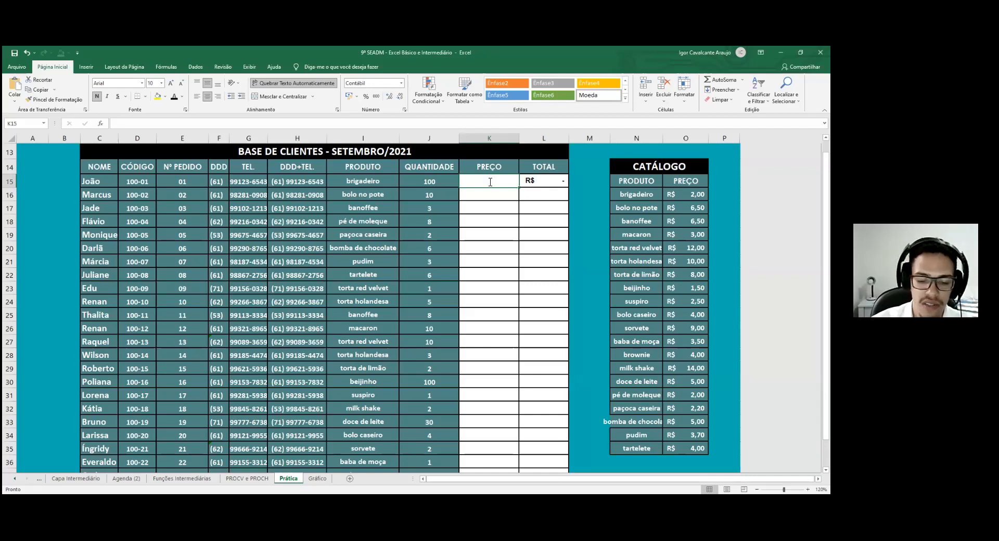
{"action": "type", "text": "=p"}
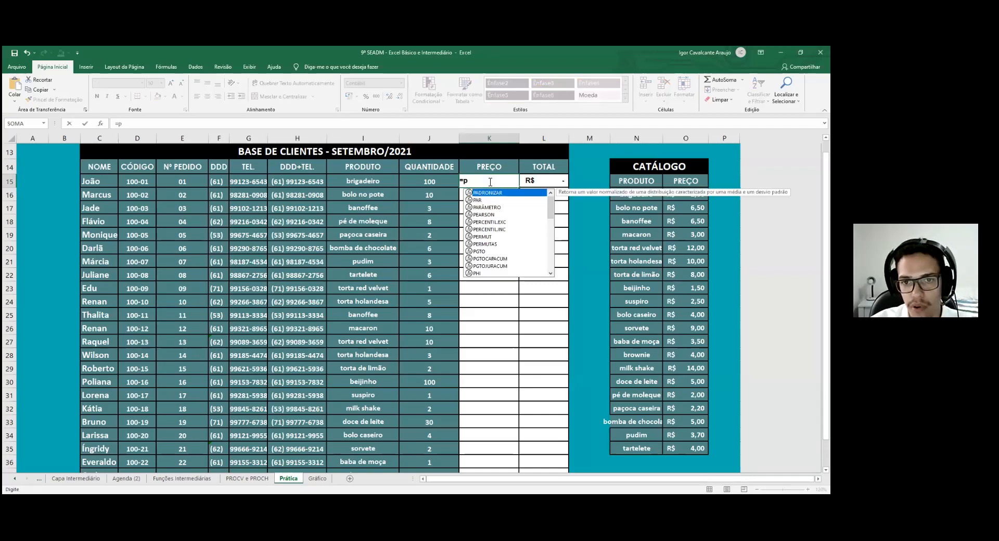
{"action": "type", "text": "rocv("}
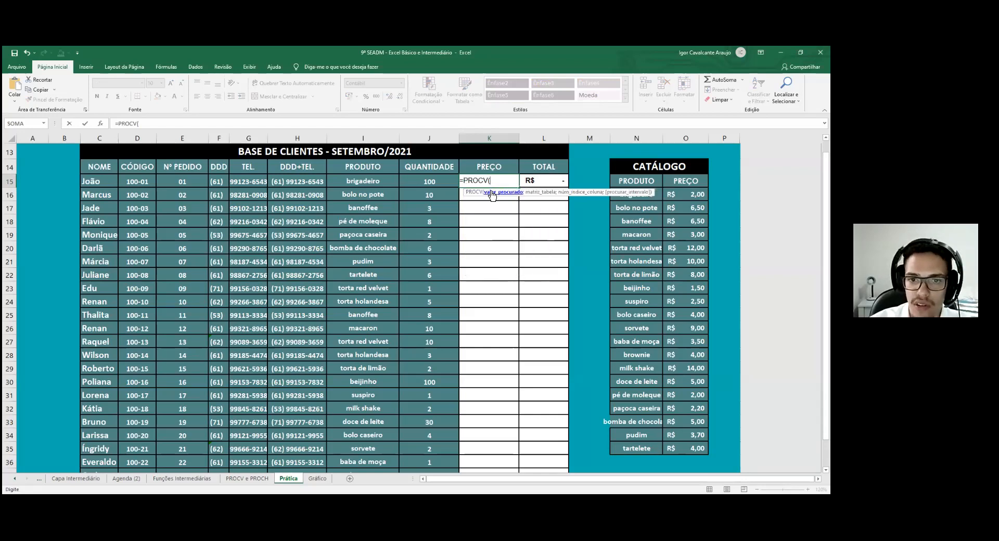
{"action": "left_click", "coordinate": [365, 181]}
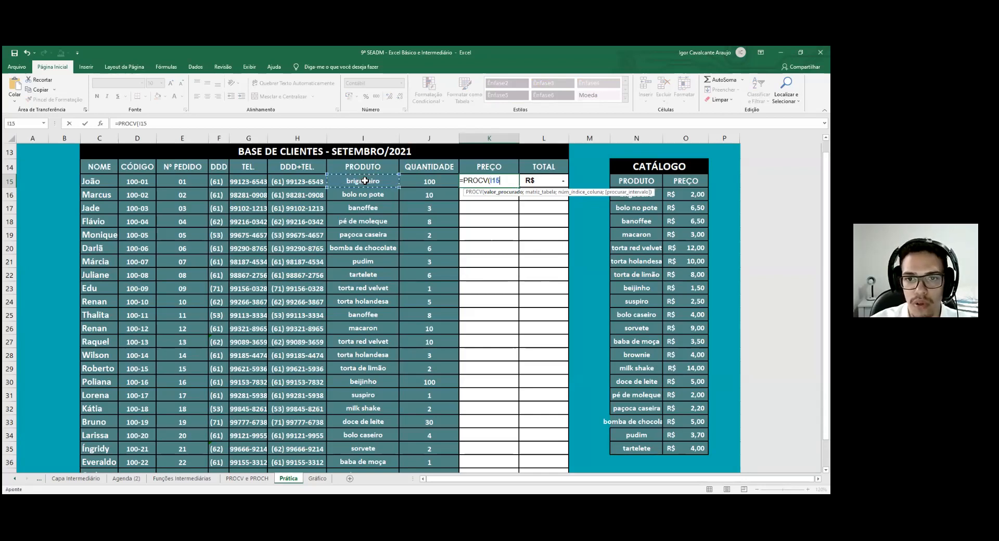
{"action": "type", "text": ";"}
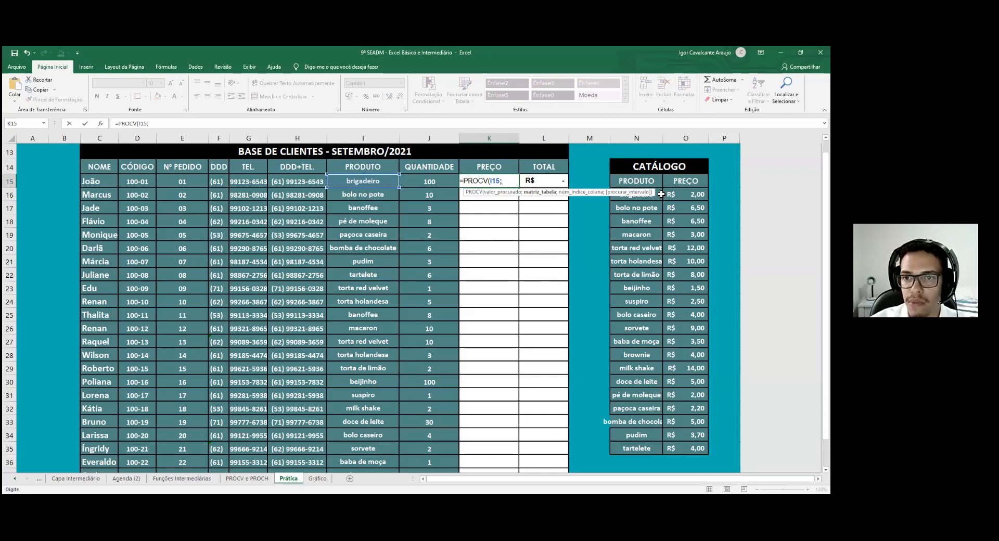
Complete K15's PROCV with the catalogue range N15:O35 as the table, column index 2 and exact match 0
{"action": "left_click", "coordinate": [654, 181]}
{"action": "key", "text": "ctrl+shift+Right"}
{"action": "key", "text": "ctrl+shift+Down"}
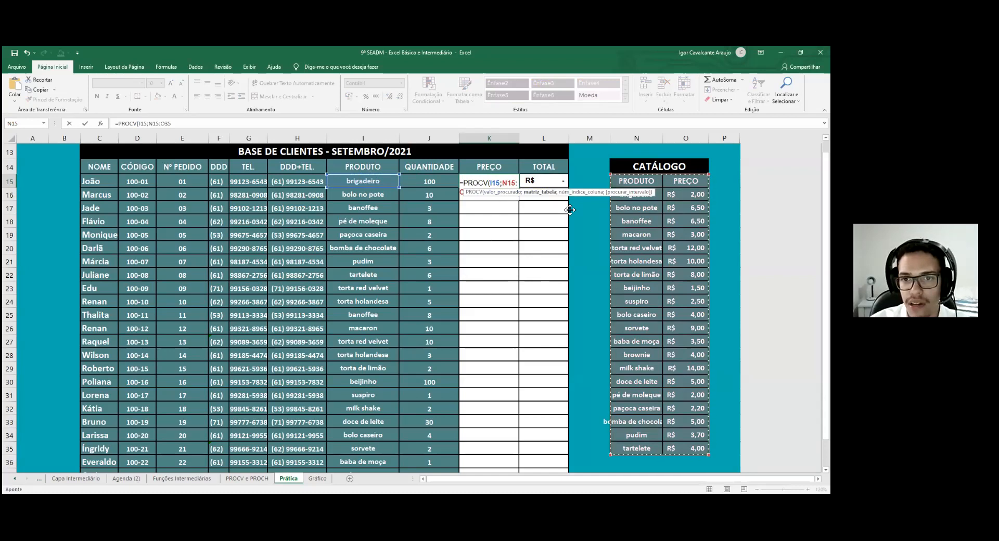
{"action": "type", "text": ";2"}
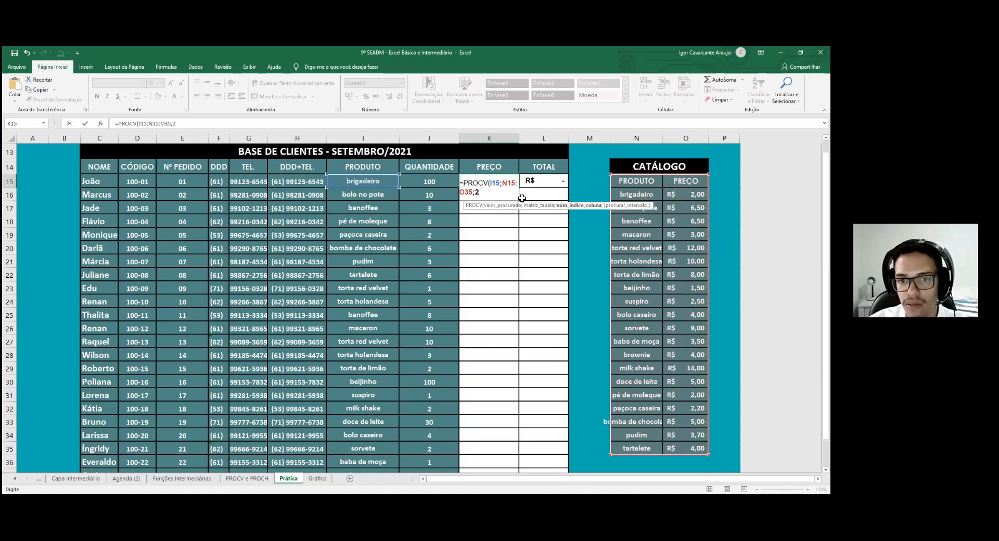
{"action": "type", "text": ";0"}
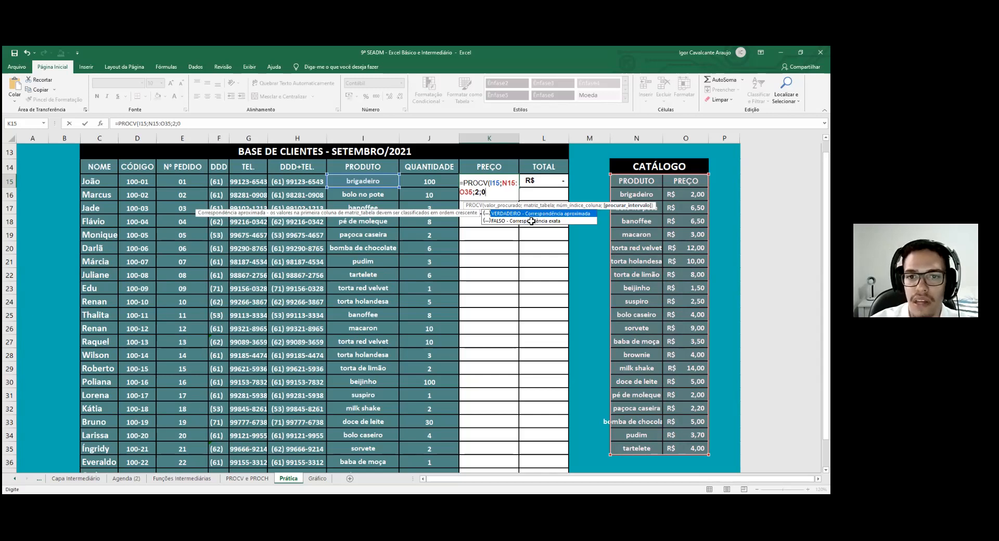
{"action": "type", "text": ")"}
{"action": "key", "text": "Return"}
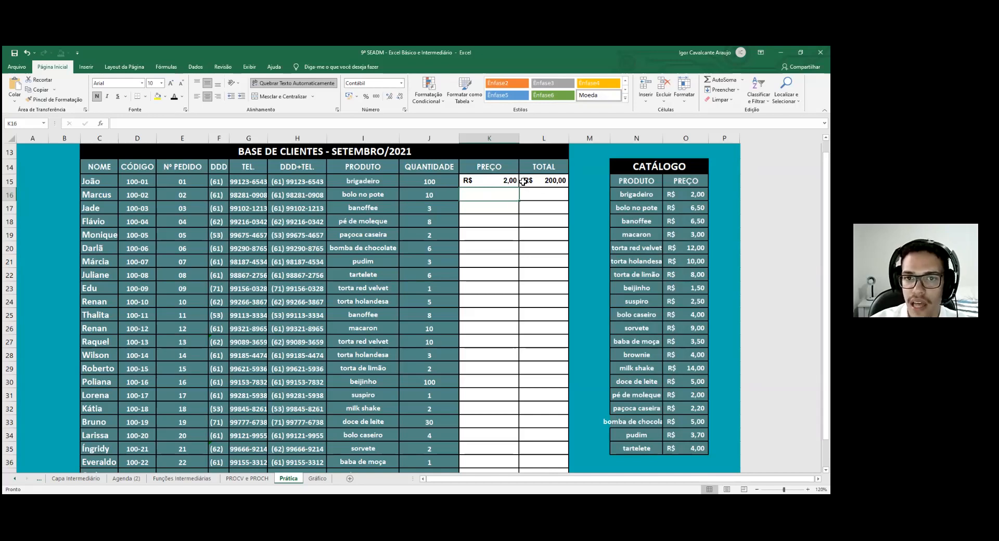
Make the catalogue range in K15's PROCV formula absolute as $N$15:$O$35
{"action": "double_click", "coordinate": [496, 180]}
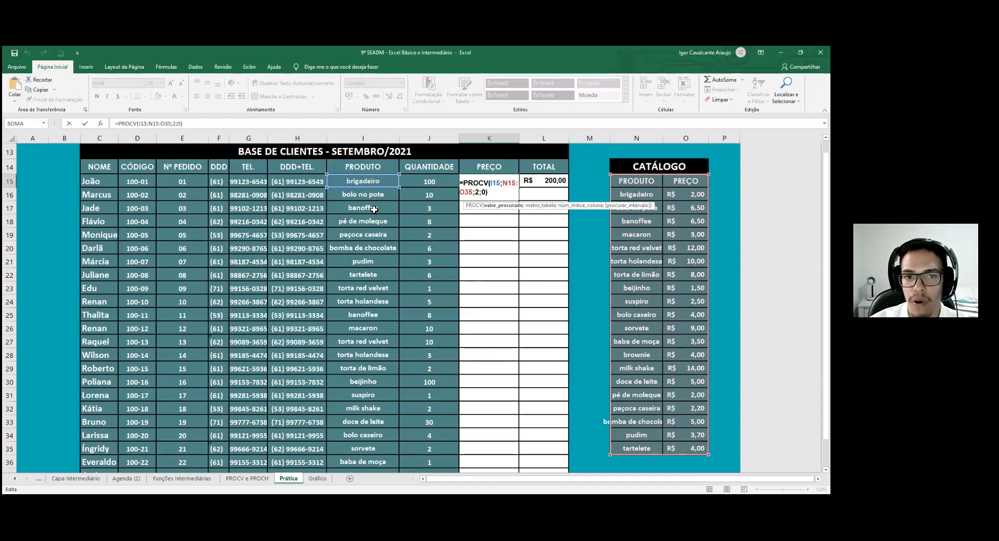
{"action": "left_click", "coordinate": [510, 185]}
{"action": "key", "text": "F4"}
{"action": "double_click", "coordinate": [493, 192]}
{"action": "key", "text": "F4"}
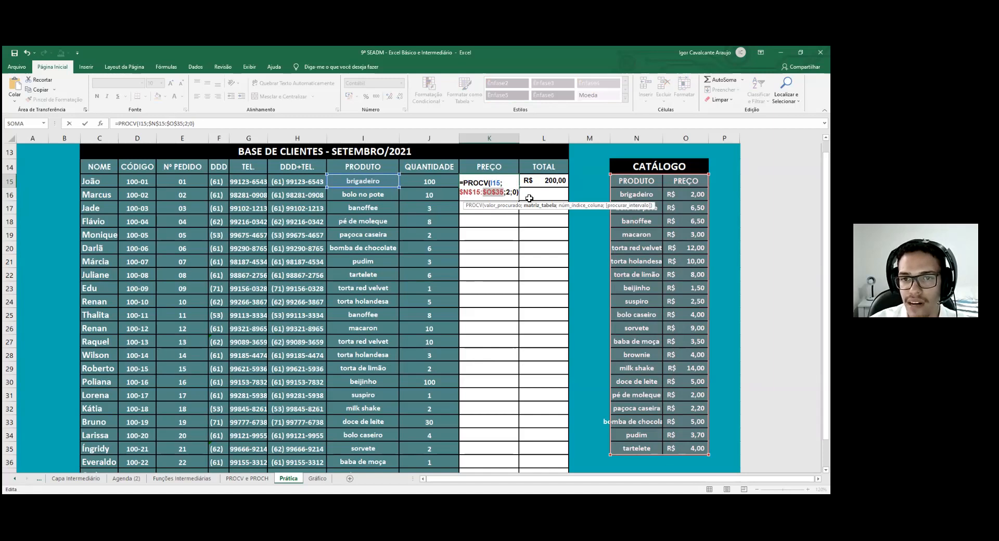
{"action": "key", "text": "Return"}
Fill K15's PROCV formula down the PREÇO column to row 39 and check the prices against the catalogue
{"action": "left_click", "coordinate": [511, 186]}
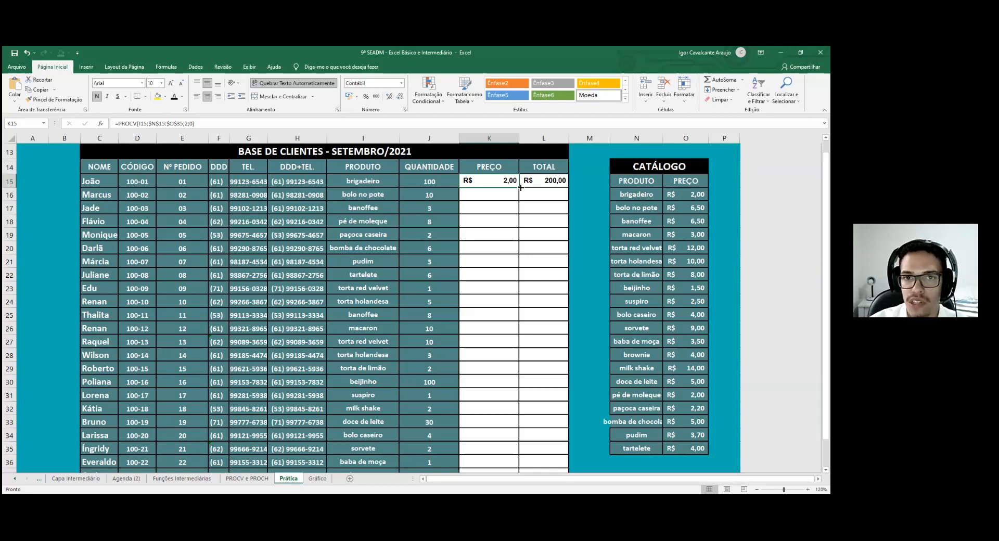
{"action": "double_click", "coordinate": [519, 187]}
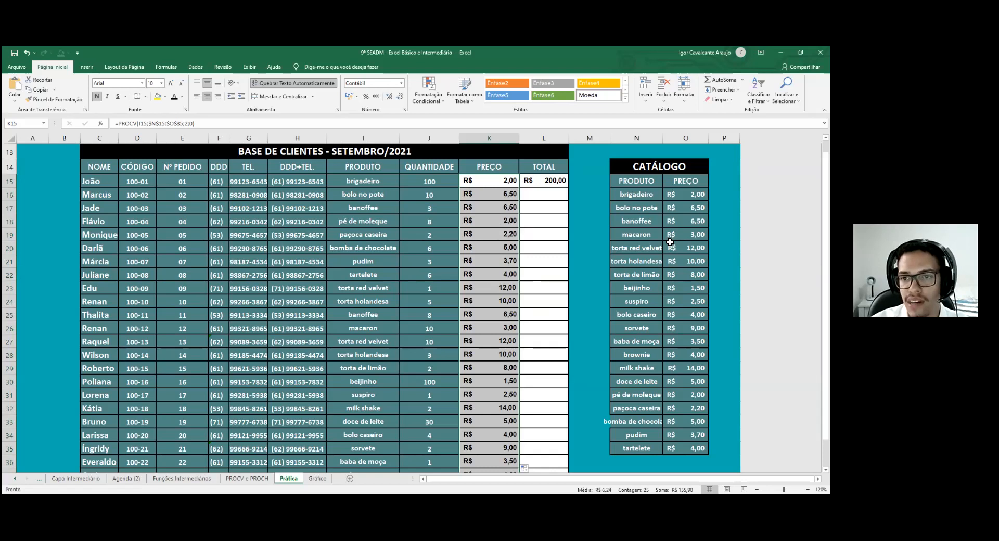
{"action": "scroll", "coordinate": [572, 356], "scroll_direction": "down", "scroll_amount": 2}
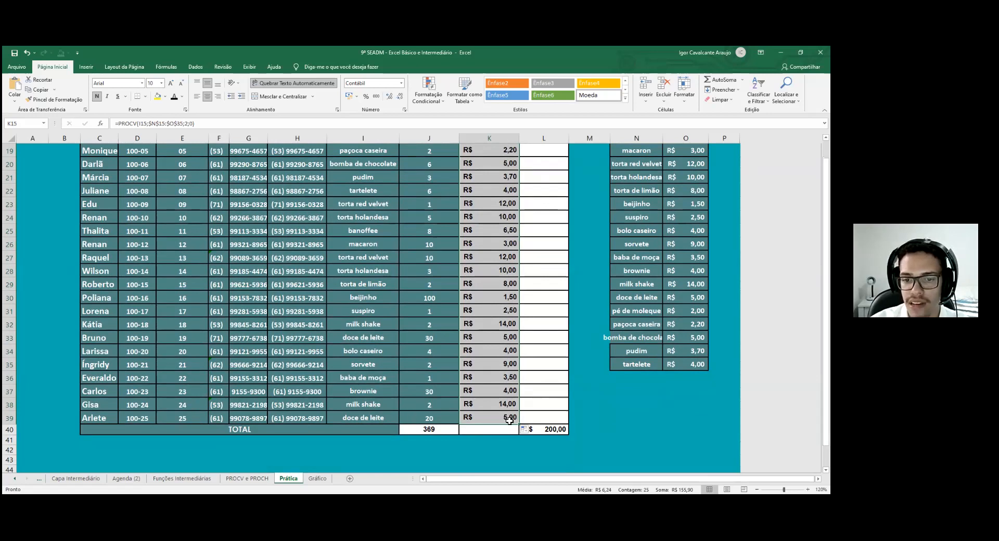
{"action": "scroll", "coordinate": [647, 217], "scroll_direction": "up", "scroll_amount": 1}
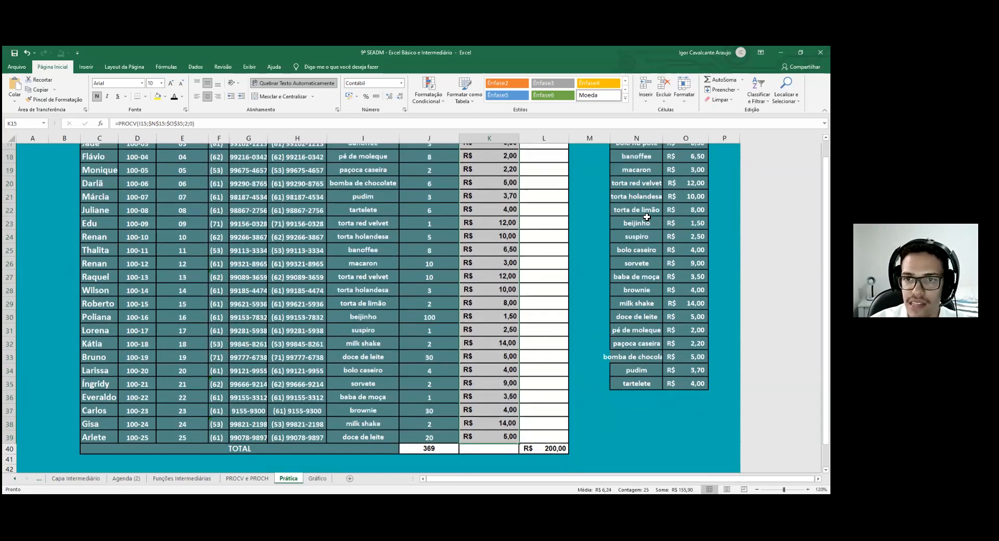
{"action": "scroll", "coordinate": [647, 217], "scroll_direction": "up", "scroll_amount": 1}
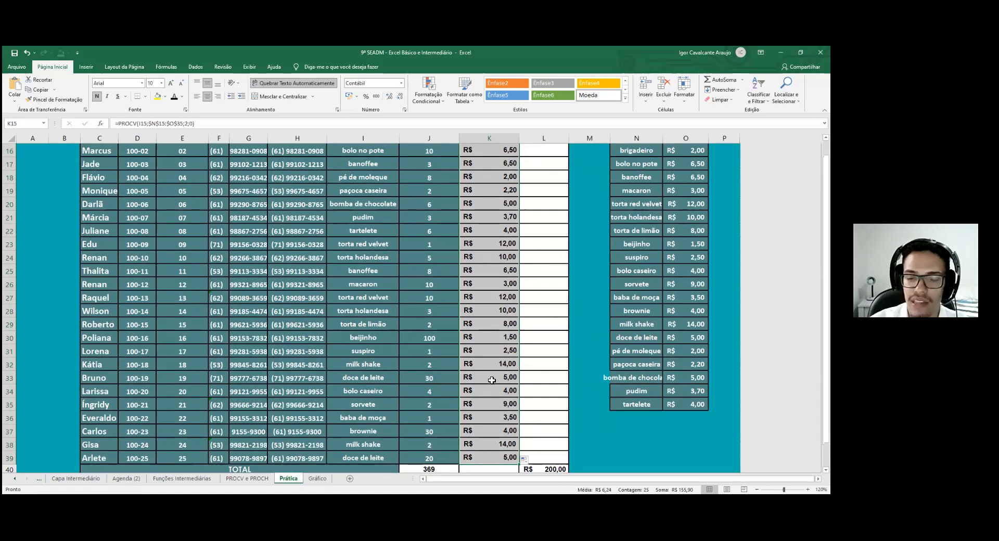
{"action": "scroll", "coordinate": [491, 375], "scroll_direction": "up", "scroll_amount": 1}
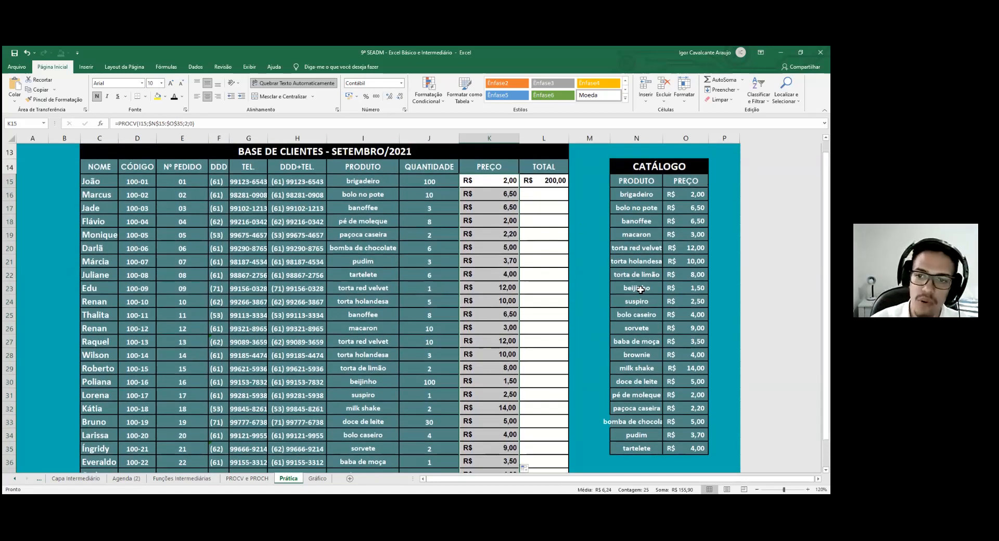
Test the price lookup by setting the catalogue's milk shake price to 8, and undo that change
{"action": "left_click", "coordinate": [590, 302]}
{"action": "scroll", "coordinate": [590, 302], "scroll_direction": "down", "scroll_amount": 1}
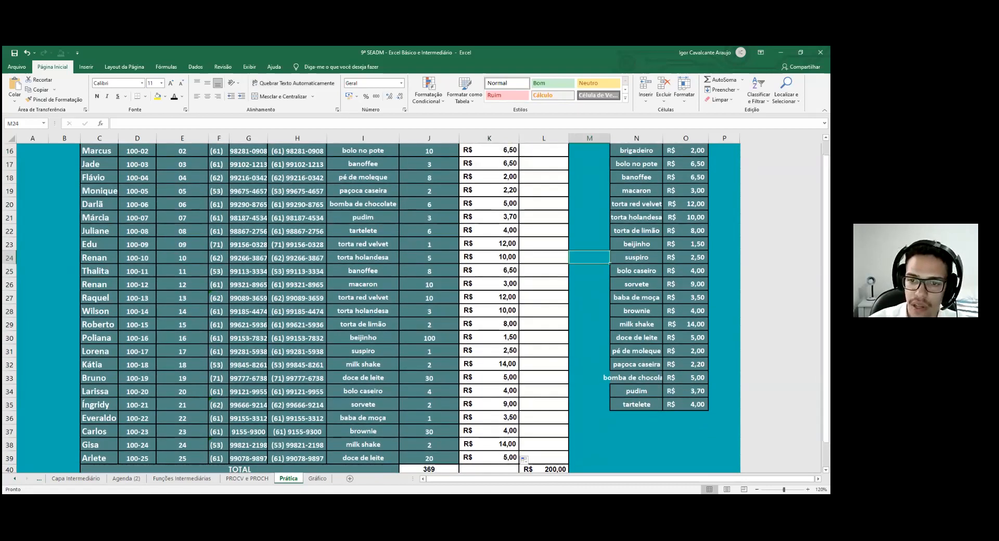
{"action": "scroll", "coordinate": [589, 302], "scroll_direction": "down", "scroll_amount": 1}
{"action": "double_click", "coordinate": [686, 284]}
{"action": "key", "text": "BackSpace"}
{"action": "type", "text": "8"}
{"action": "key", "text": "Return"}
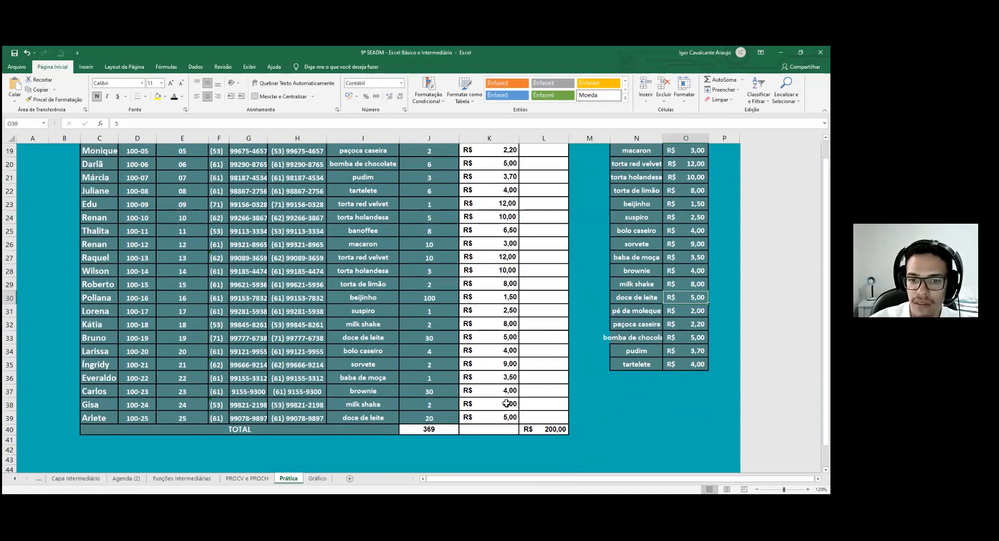
{"action": "key", "text": "ctrl+z"}
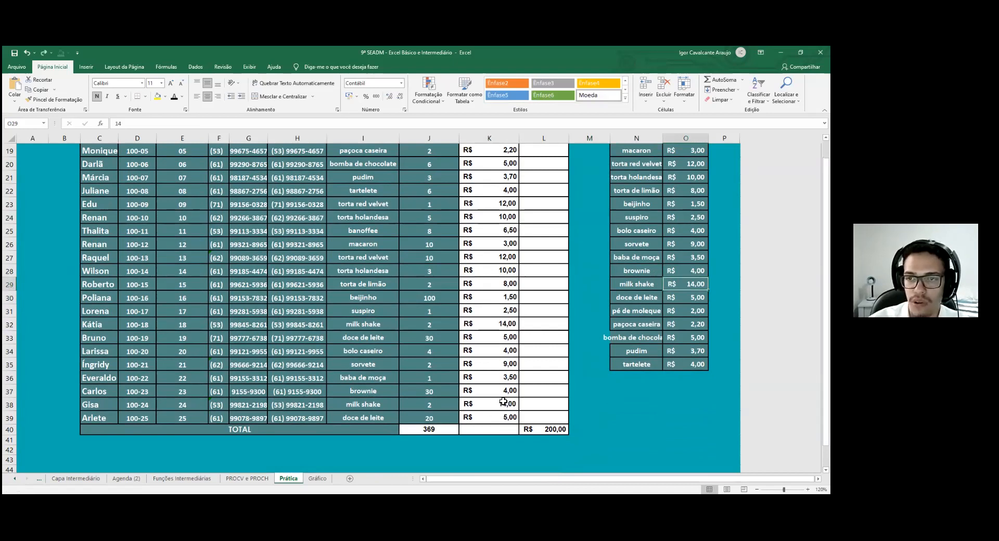
{"action": "scroll", "coordinate": [505, 402], "scroll_direction": "up", "scroll_amount": 2}
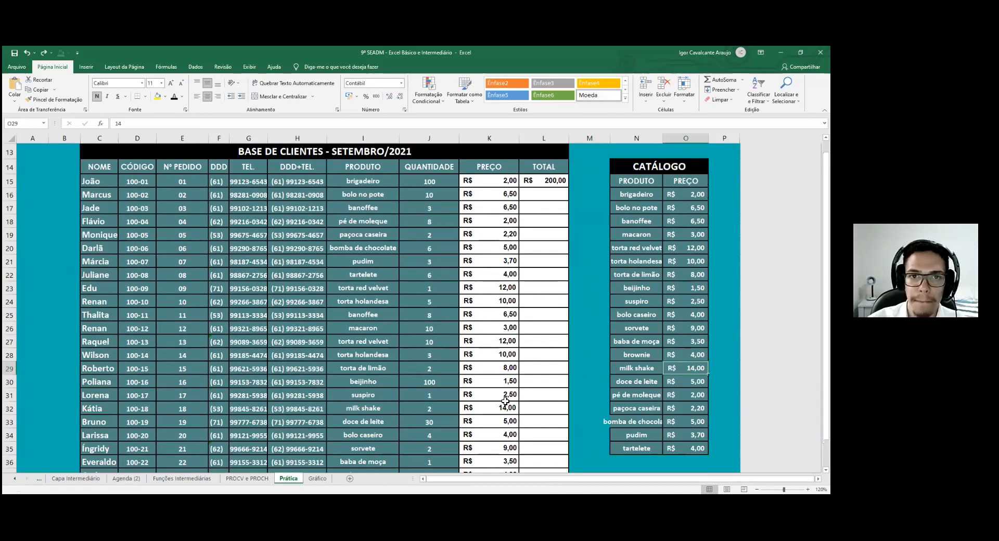
Clear the first TOTAL cell, L15, and write the multiplication =J15*K15 in it
{"action": "scroll", "coordinate": [505, 402], "scroll_direction": "up", "scroll_amount": 1}
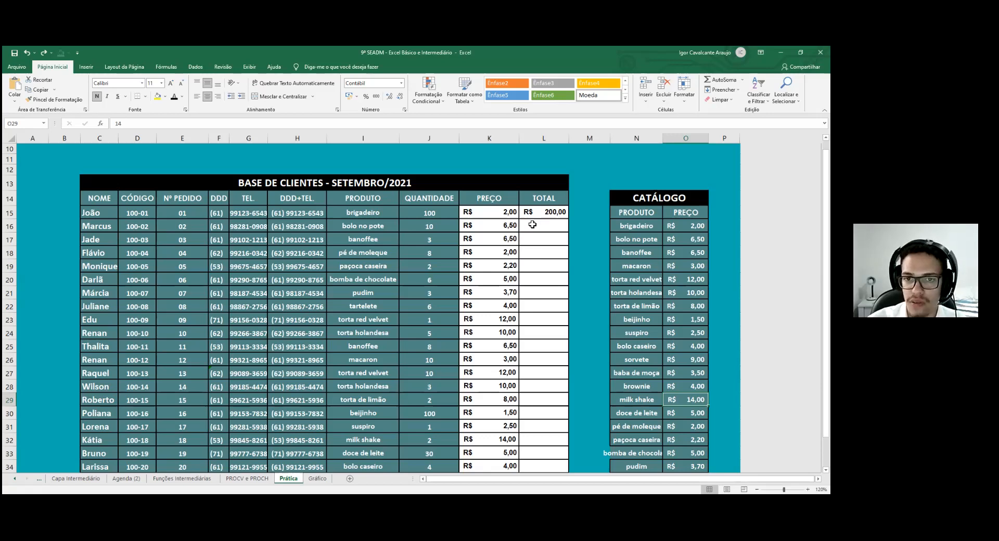
{"action": "left_click", "coordinate": [553, 211]}
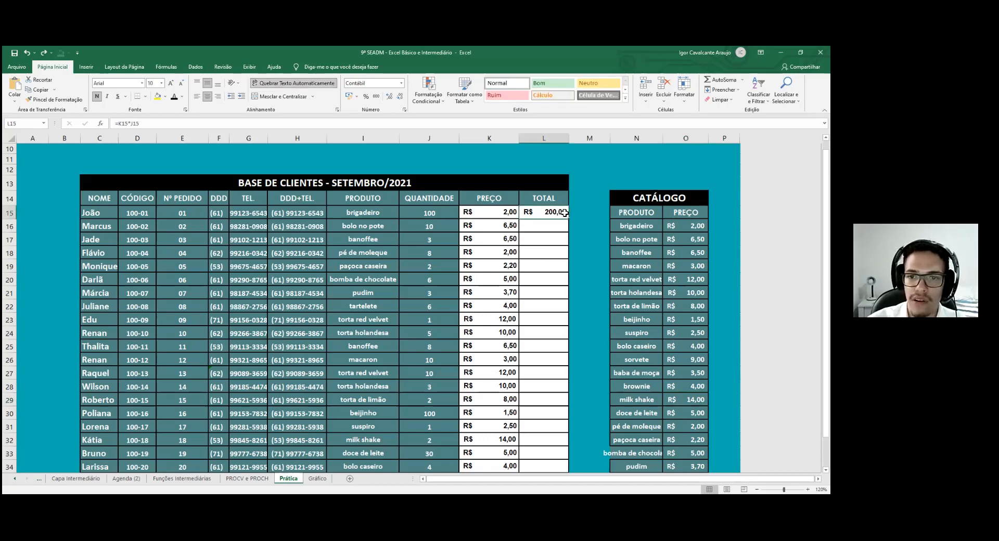
{"action": "key", "text": "Delete"}
{"action": "double_click", "coordinate": [553, 213]}
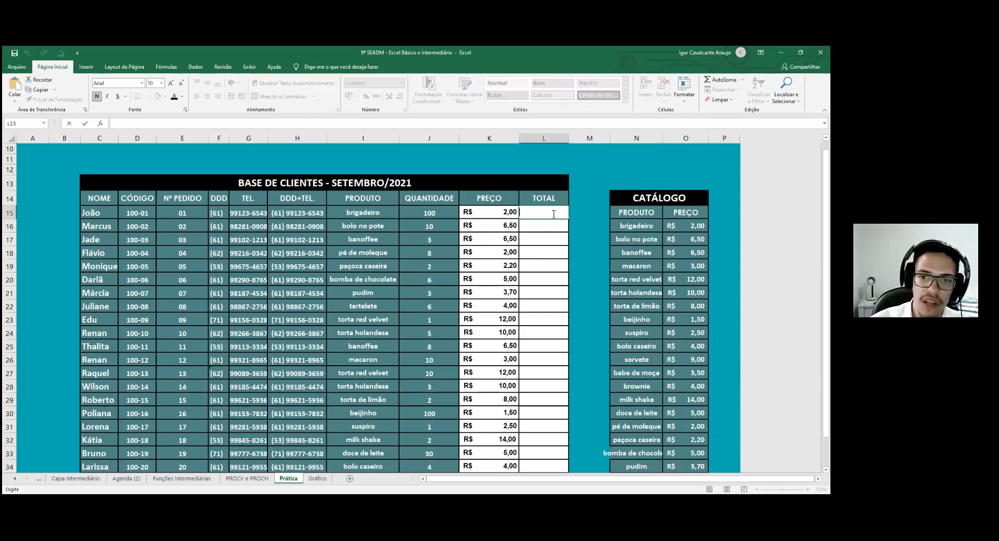
{"action": "type", "text": "="}
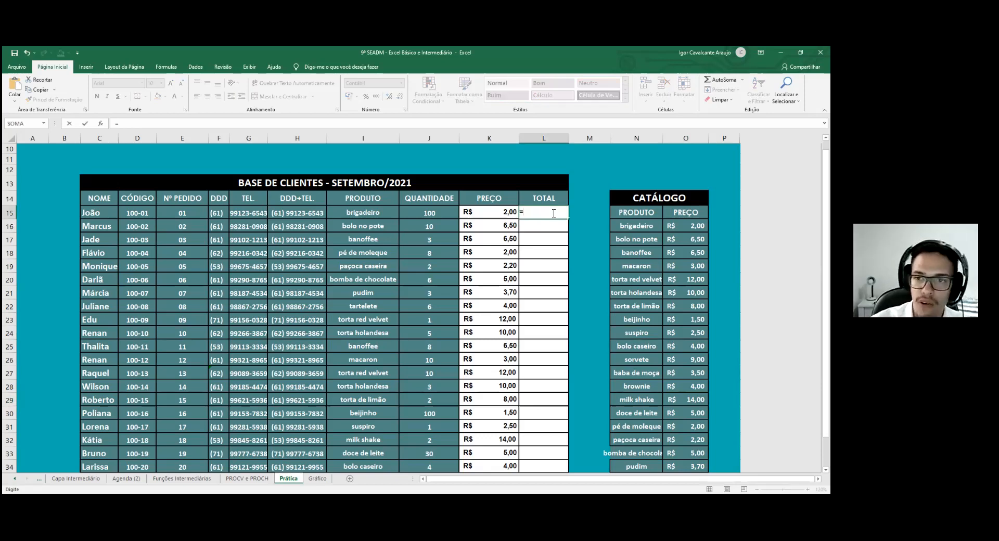
{"action": "left_click", "coordinate": [448, 210]}
{"action": "type", "text": "*"}
{"action": "left_click", "coordinate": [508, 213]}
Replace the multiplication in L15 with the function =MULT(K15;J15)
{"action": "left_click_drag", "start_coordinate": [547, 212], "coordinate": [525, 211]}
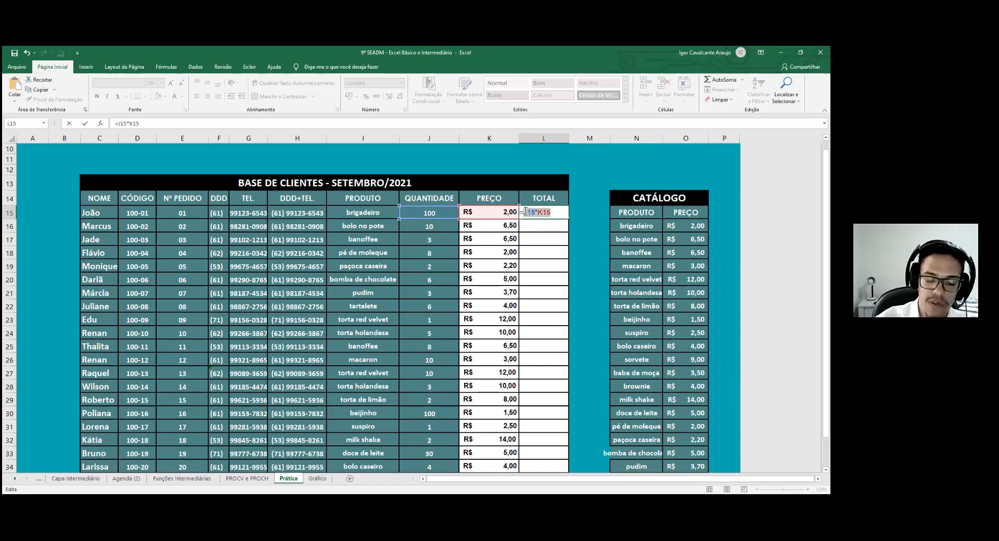
{"action": "type", "text": "mult"}
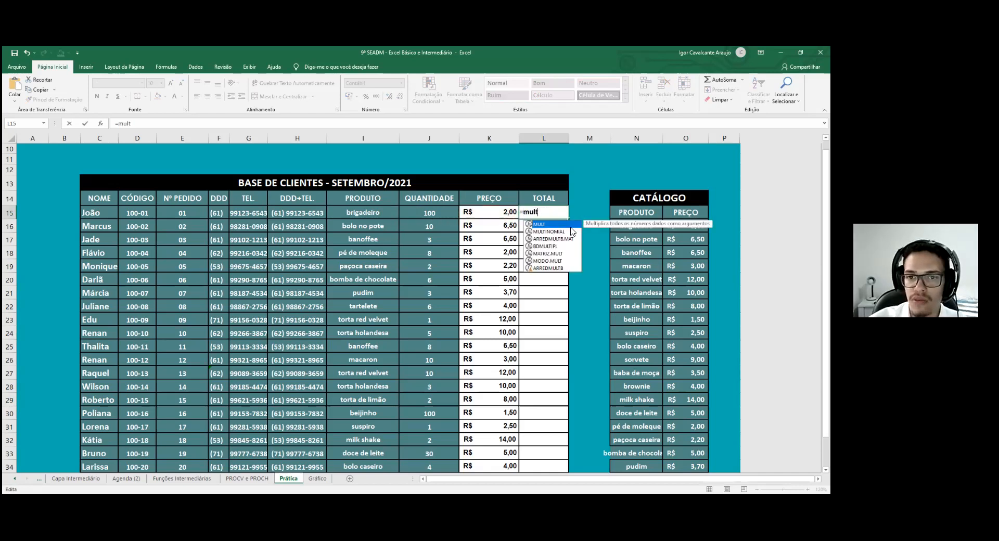
{"action": "double_click", "coordinate": [570, 227]}
{"action": "left_click", "coordinate": [511, 214]}
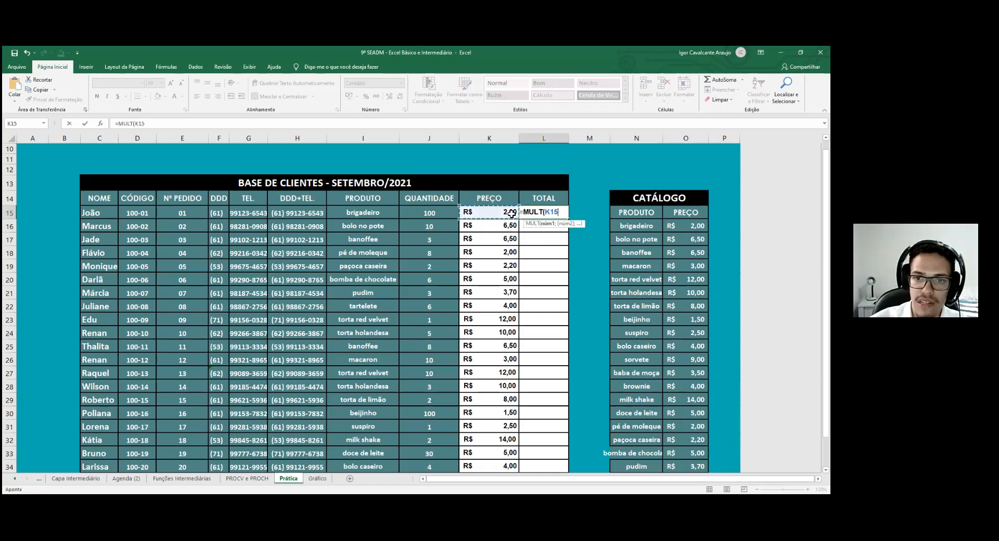
{"action": "type", "text": ";"}
{"action": "left_click", "coordinate": [441, 213]}
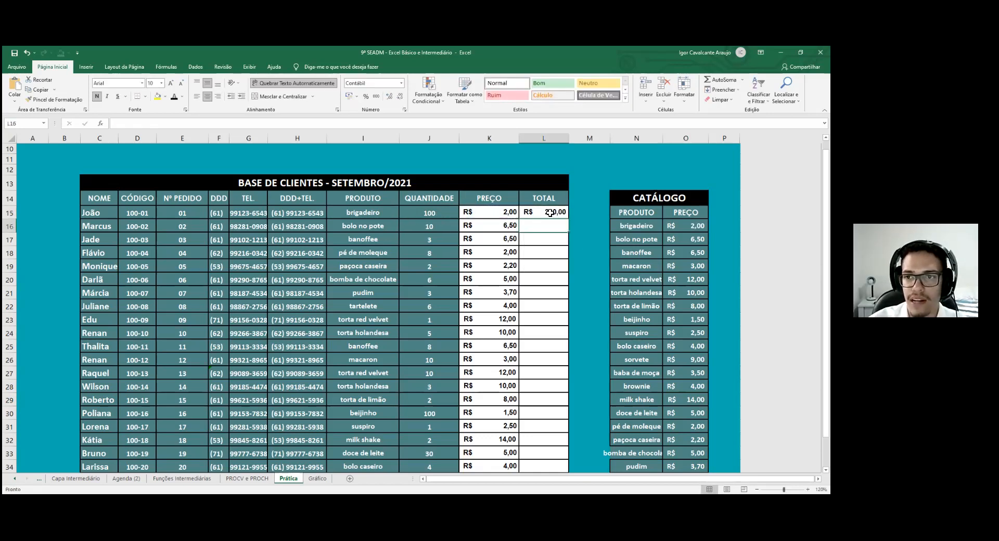
{"action": "type", "text": ")"}
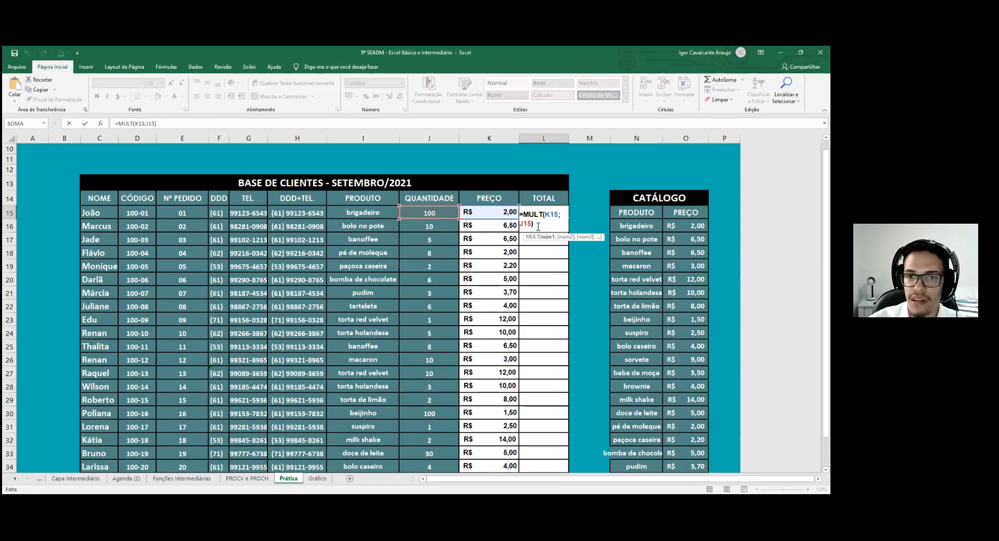
{"action": "key", "text": "ctrl+Return"}
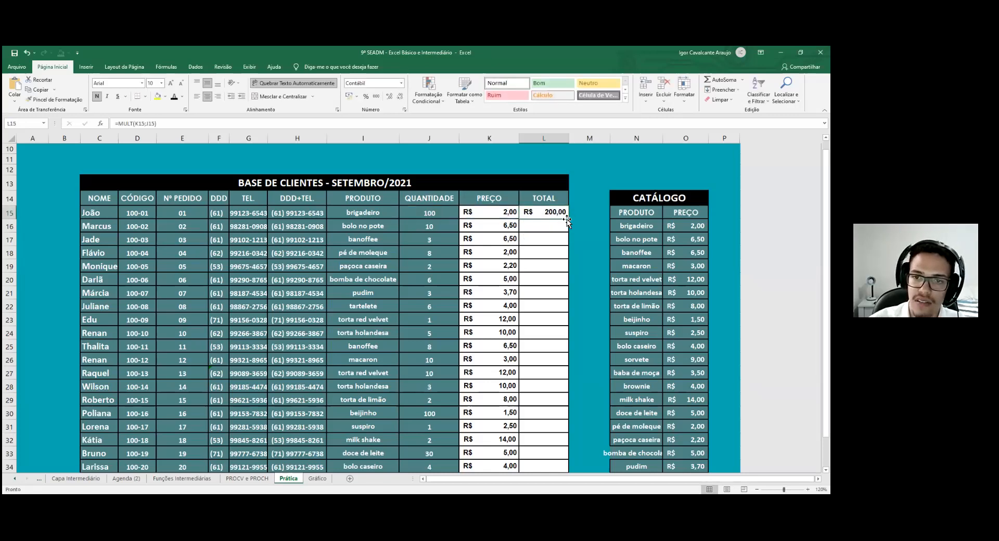
Fill L15's MULT formula down the TOTAL column to row 39 and review the resulting totals
{"action": "double_click", "coordinate": [568, 220]}
{"action": "scroll", "coordinate": [546, 253], "scroll_direction": "down", "scroll_amount": 3}
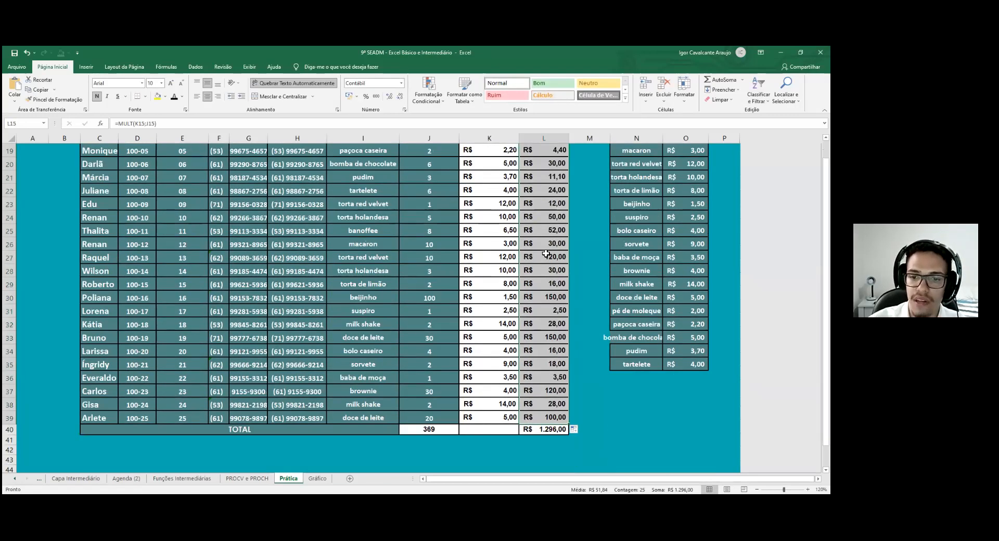
{"action": "scroll", "coordinate": [546, 254], "scroll_direction": "up", "scroll_amount": 2}
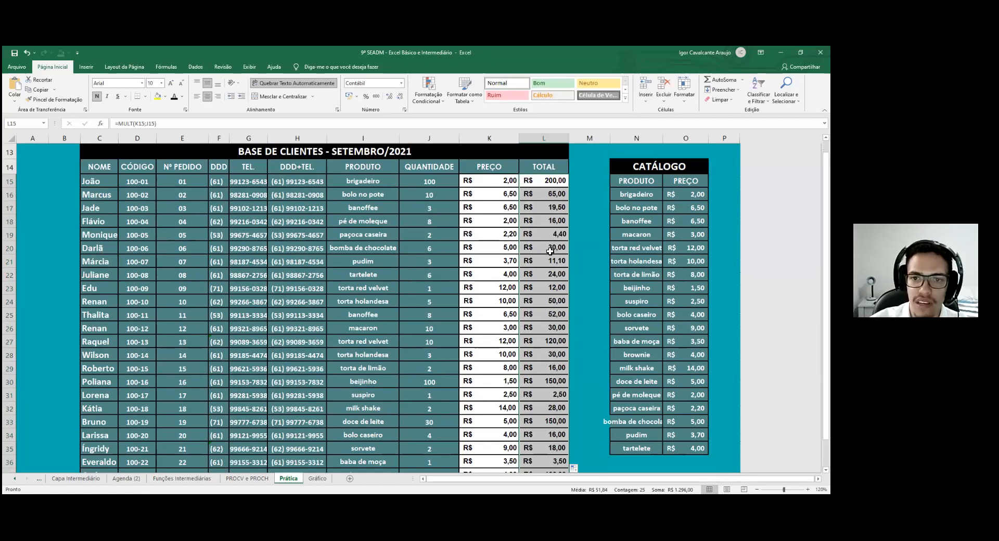
Check the sum formula of the grand total in L40 against the values in the TOTAL column
{"action": "scroll", "coordinate": [543, 390], "scroll_direction": "down", "scroll_amount": 1}
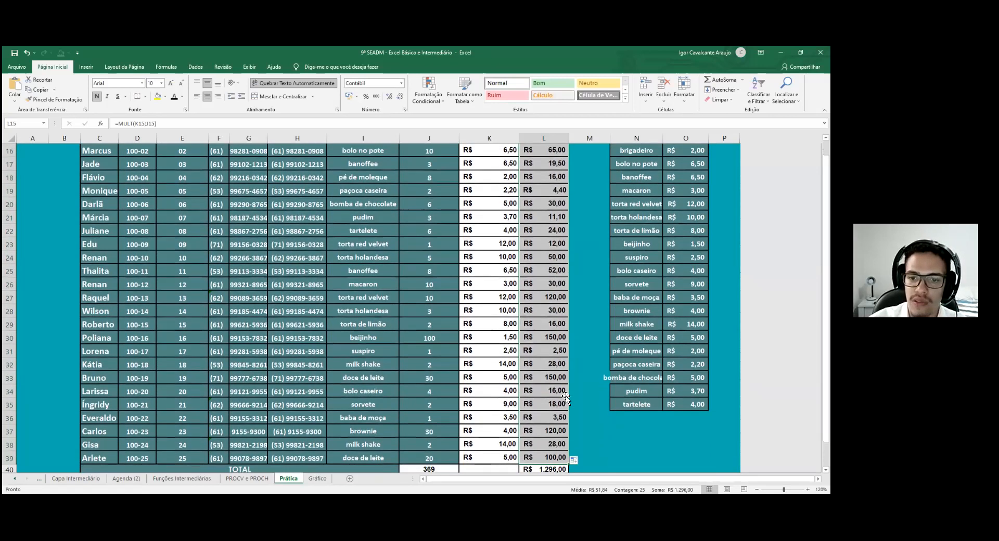
{"action": "scroll", "coordinate": [566, 399], "scroll_direction": "down", "scroll_amount": 1}
{"action": "left_click", "coordinate": [580, 430]}
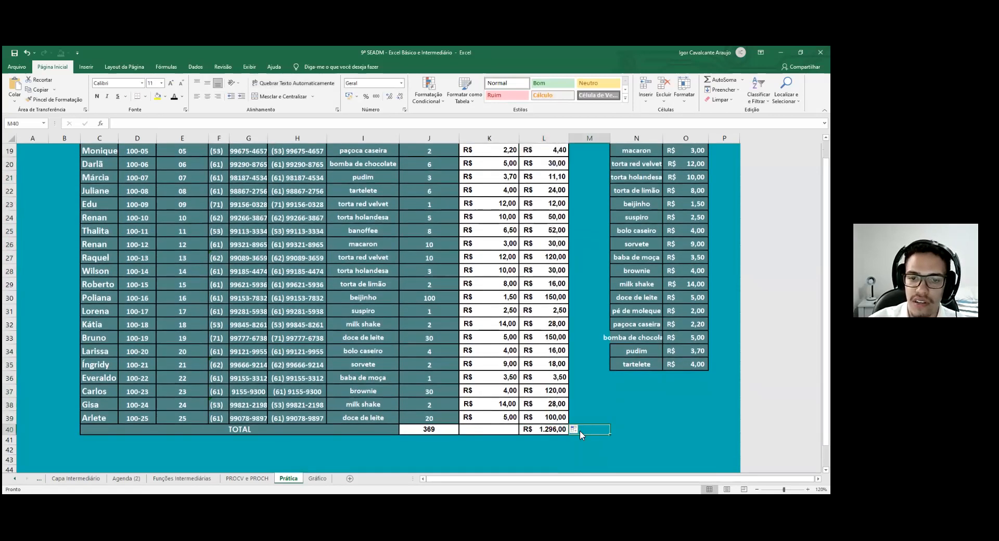
{"action": "left_click", "coordinate": [542, 431]}
{"action": "scroll", "coordinate": [546, 432], "scroll_direction": "up", "scroll_amount": 2}
{"action": "scroll", "coordinate": [552, 435], "scroll_direction": "down", "scroll_amount": 2}
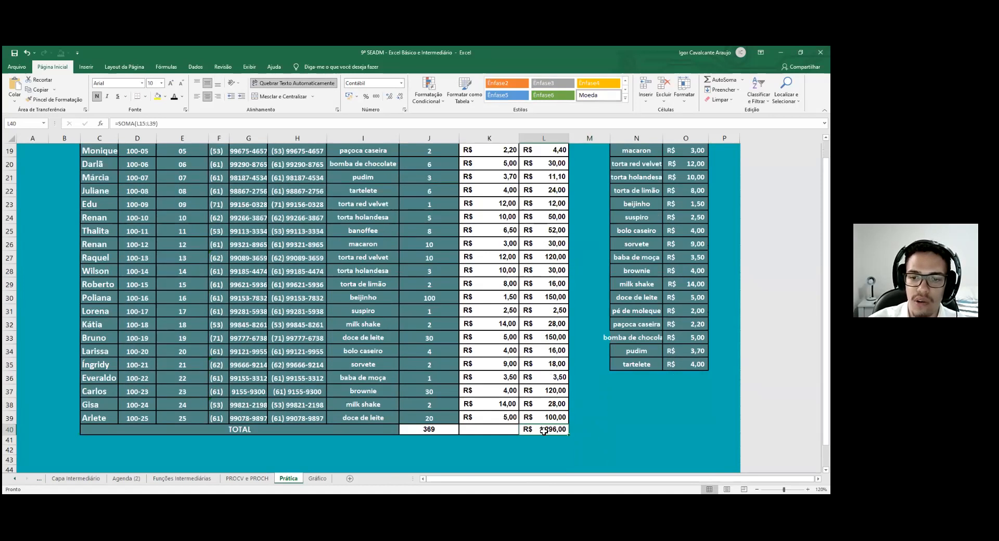
{"action": "left_click", "coordinate": [557, 437]}
Examine the QUANTIDADE DE CLIENTES field below the client base and select the client names in C15:C39 as the range for counting
{"action": "scroll", "coordinate": [556, 437], "scroll_direction": "down", "scroll_amount": 1}
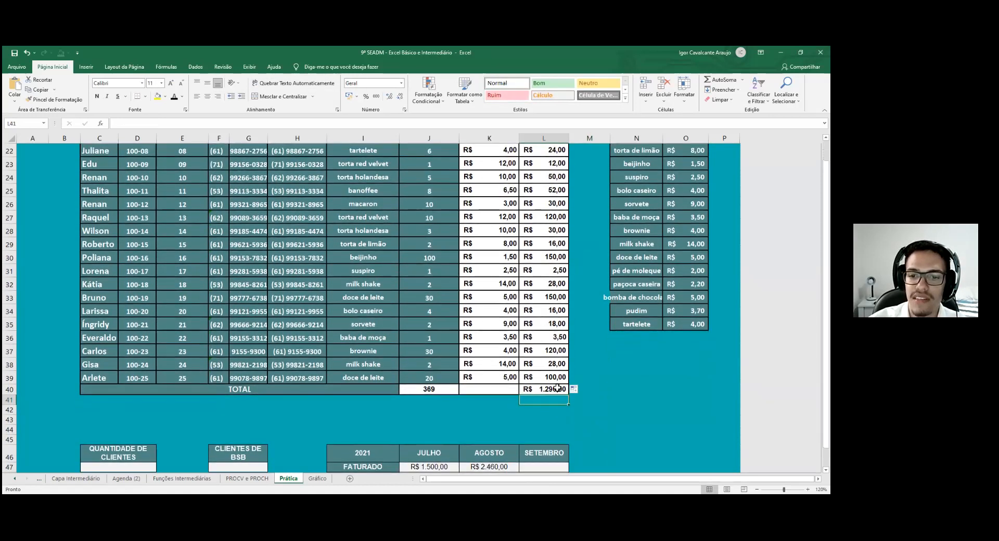
{"action": "scroll", "coordinate": [553, 386], "scroll_direction": "down", "scroll_amount": 1}
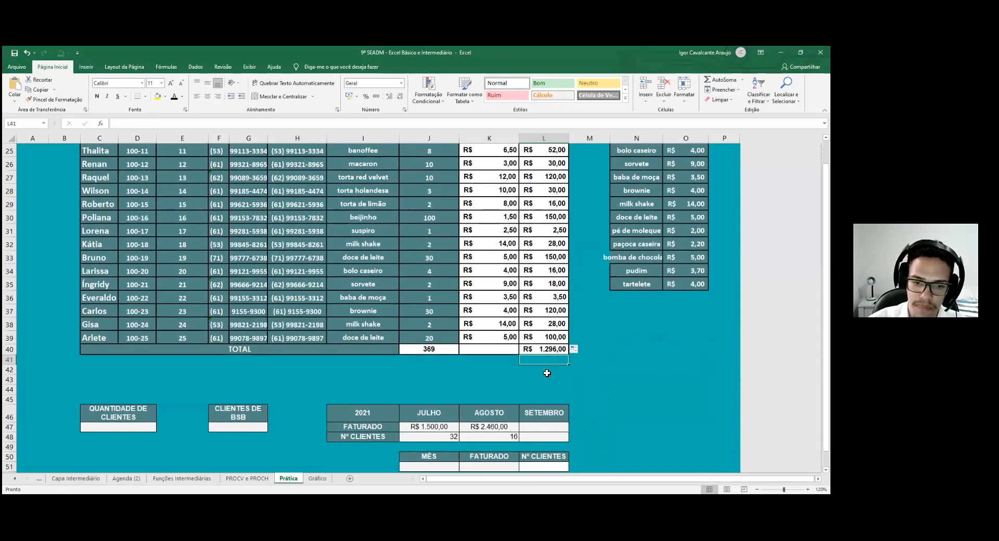
{"action": "scroll", "coordinate": [200, 400], "scroll_direction": "down", "scroll_amount": 1}
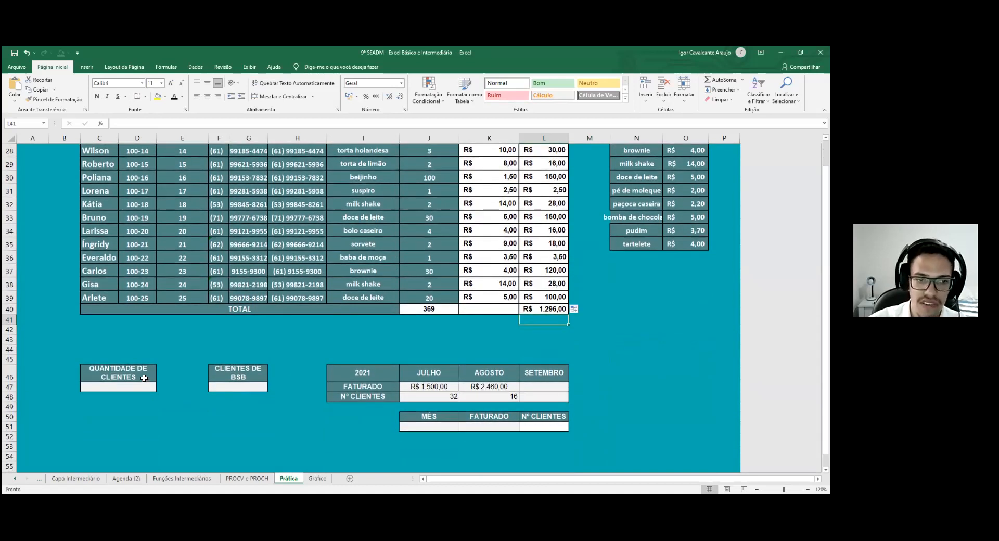
{"action": "scroll", "coordinate": [141, 395], "scroll_direction": "up", "scroll_amount": 2}
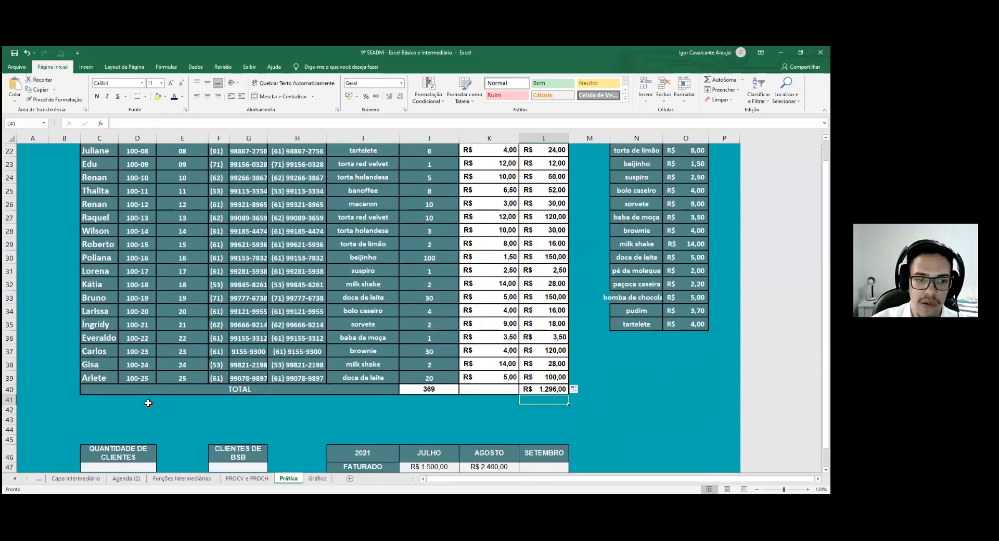
{"action": "scroll", "coordinate": [145, 406], "scroll_direction": "down", "scroll_amount": 1}
{"action": "left_click", "coordinate": [144, 427]}
{"action": "scroll", "coordinate": [144, 426], "scroll_direction": "up", "scroll_amount": 4}
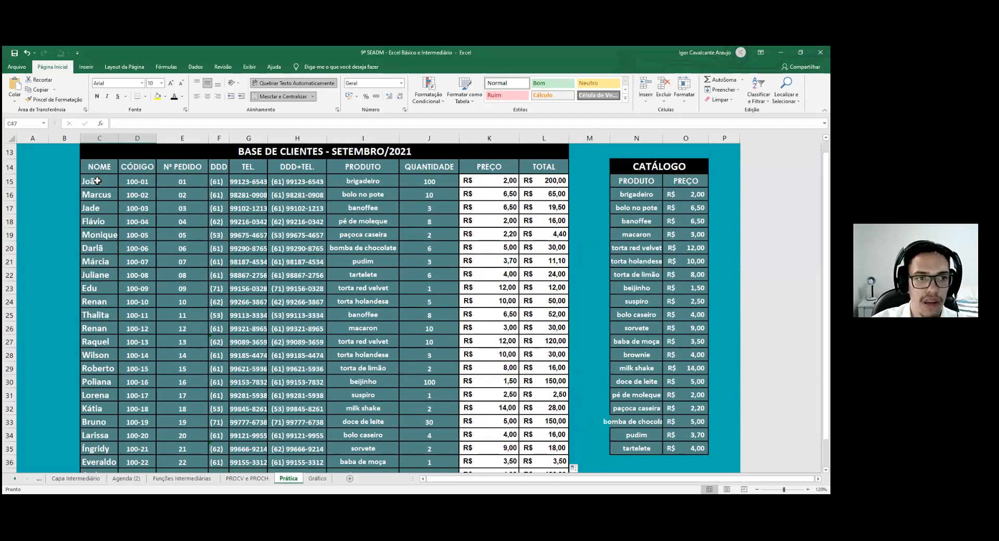
{"action": "left_click_drag", "start_coordinate": [98, 180], "coordinate": [103, 483]}
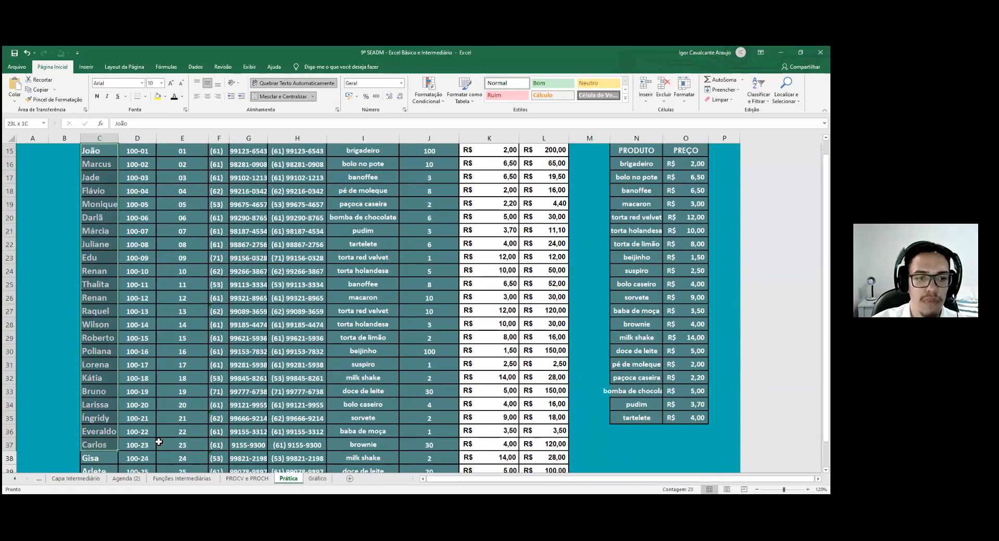
{"action": "scroll", "coordinate": [188, 372], "scroll_direction": "up", "scroll_amount": 2}
{"action": "scroll", "coordinate": [156, 406], "scroll_direction": "down", "scroll_amount": 5}
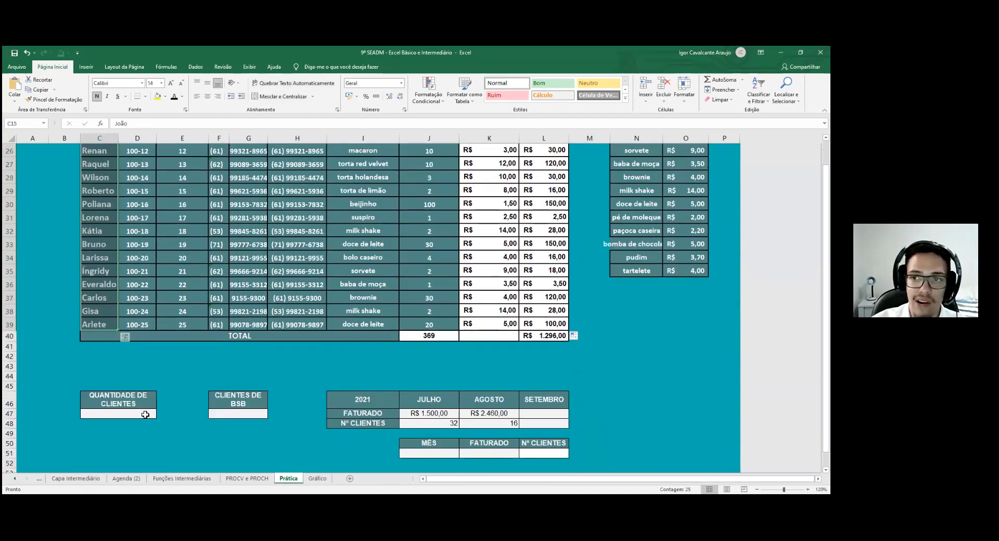
{"action": "left_click", "coordinate": [145, 414]}
{"action": "type", "text": "=C"}
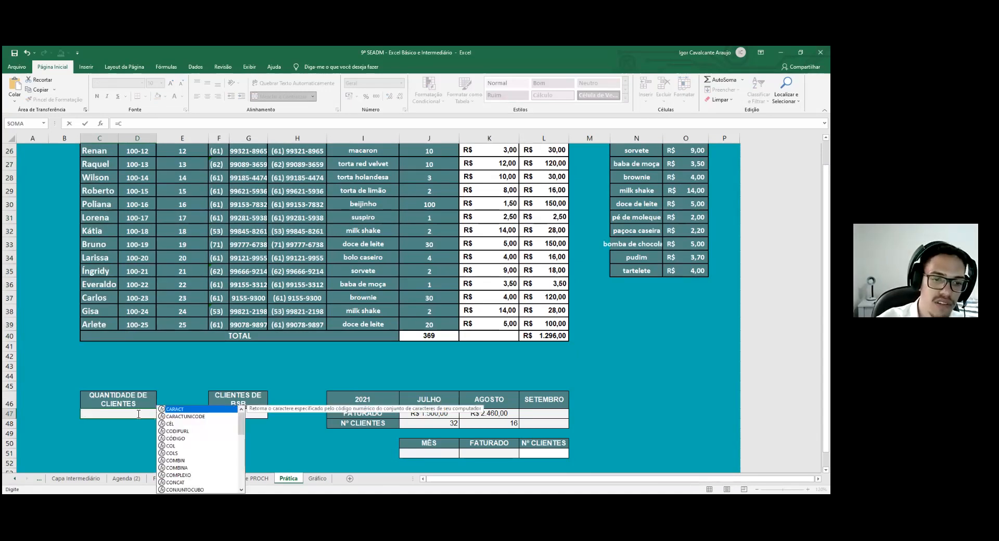
{"action": "key", "text": "Escape"}
{"action": "key", "text": "Escape"}
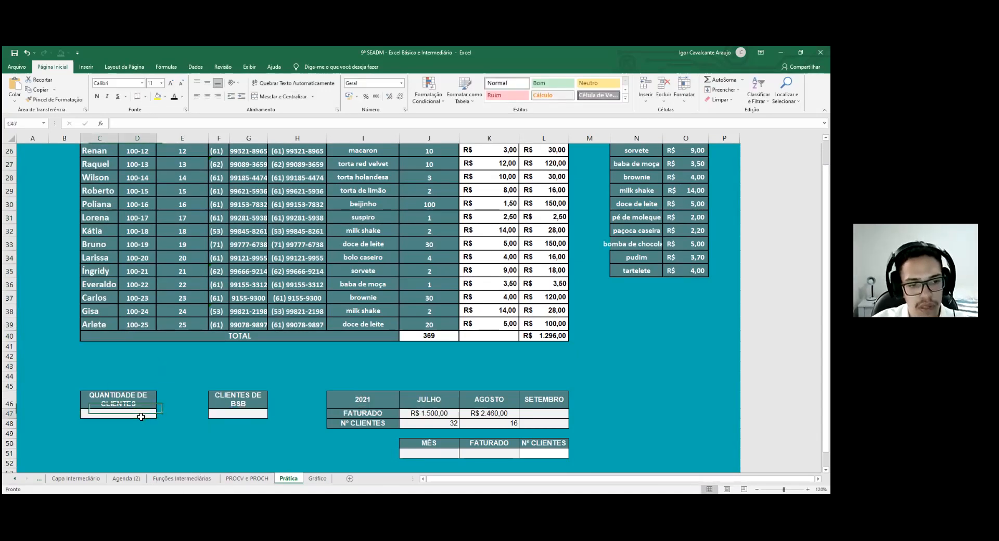
{"action": "left_click", "coordinate": [255, 419]}
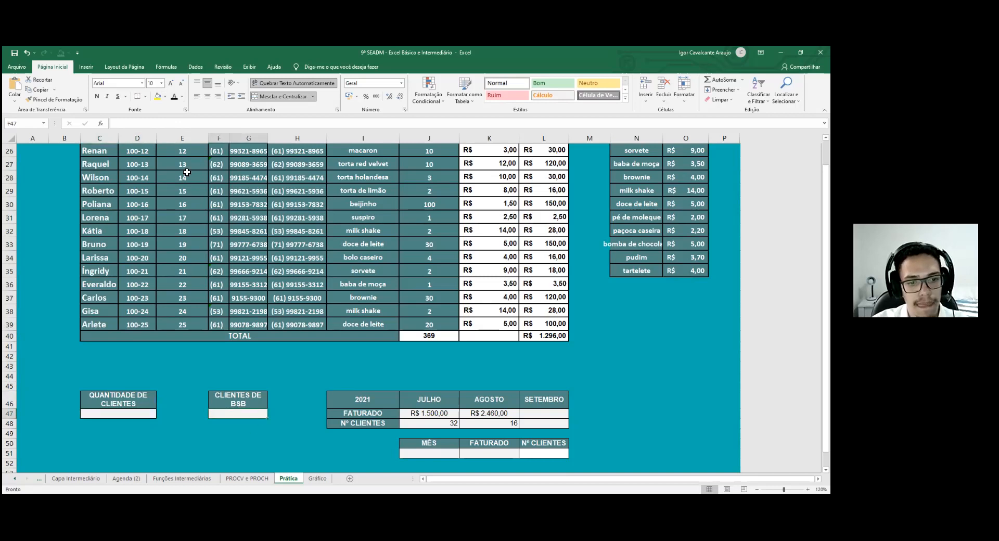
Count the clients under QUANTIDADE DE CLIENTES with =CONT.VALORES(C15:C39), using the NOME column
{"action": "double_click", "coordinate": [124, 413]}
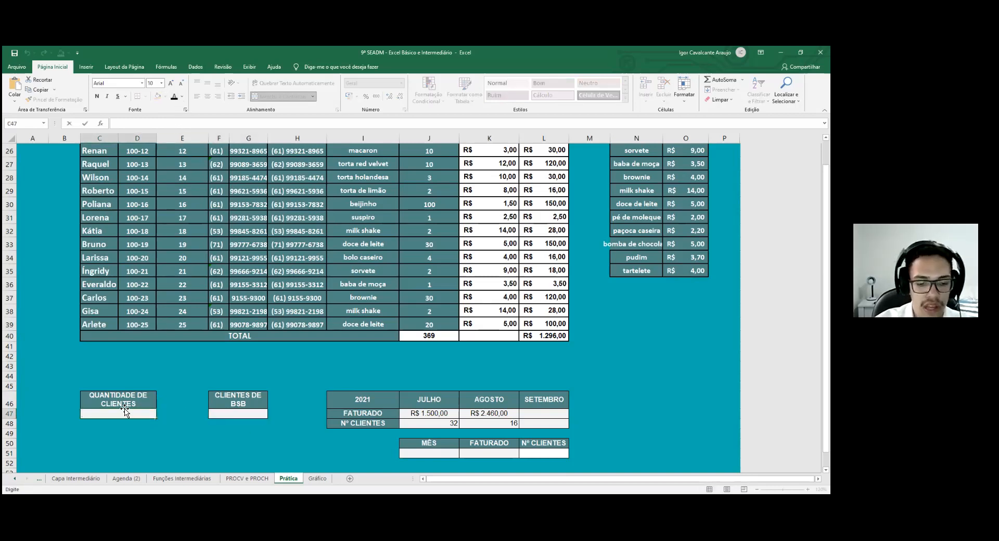
{"action": "type", "text": "="}
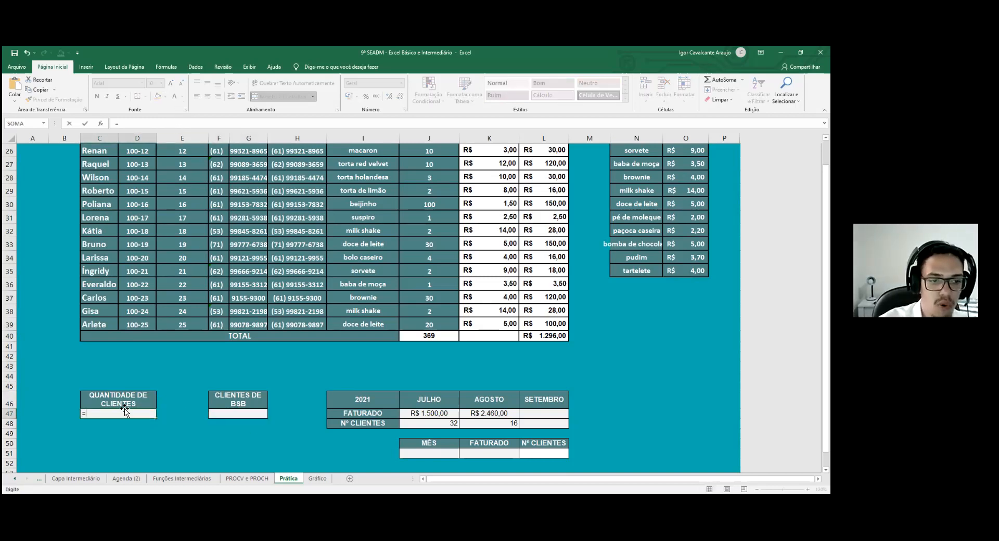
{"action": "type", "text": "CONT.VA"}
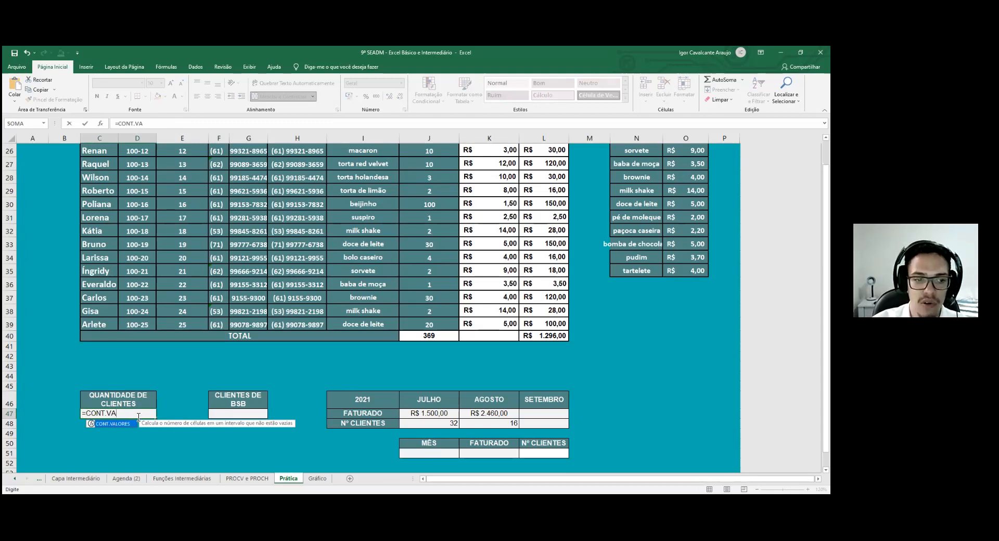
{"action": "key", "text": "Tab"}
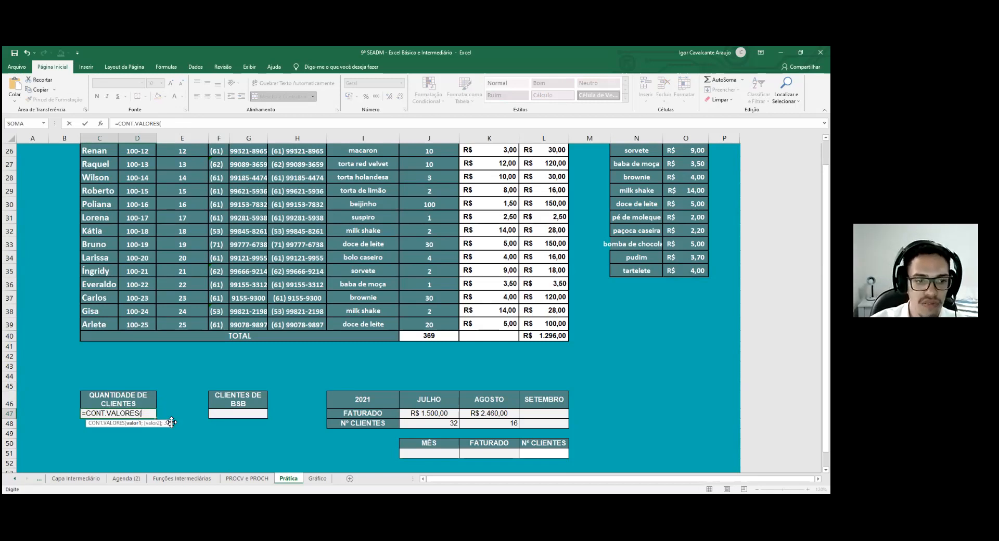
{"action": "scroll", "coordinate": [104, 161], "scroll_direction": "up", "scroll_amount": 3}
{"action": "scroll", "coordinate": [103, 157], "scroll_direction": "up", "scroll_amount": 1}
{"action": "left_click", "coordinate": [98, 166]}
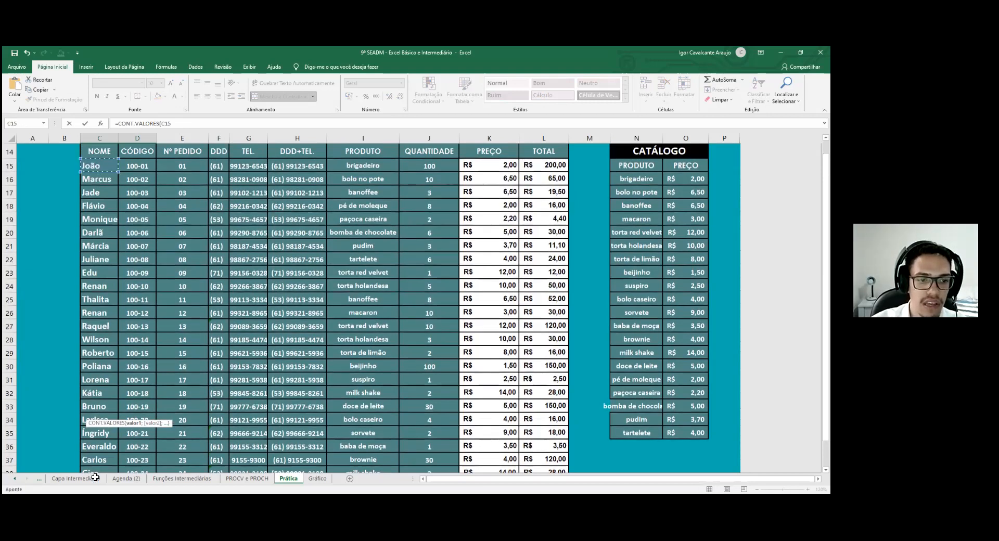
{"action": "scroll", "coordinate": [98, 440], "scroll_direction": "down", "scroll_amount": 1}
{"action": "left_click", "coordinate": [98, 443], "text": "shift"}
{"action": "scroll", "coordinate": [88, 395], "scroll_direction": "down", "scroll_amount": 2}
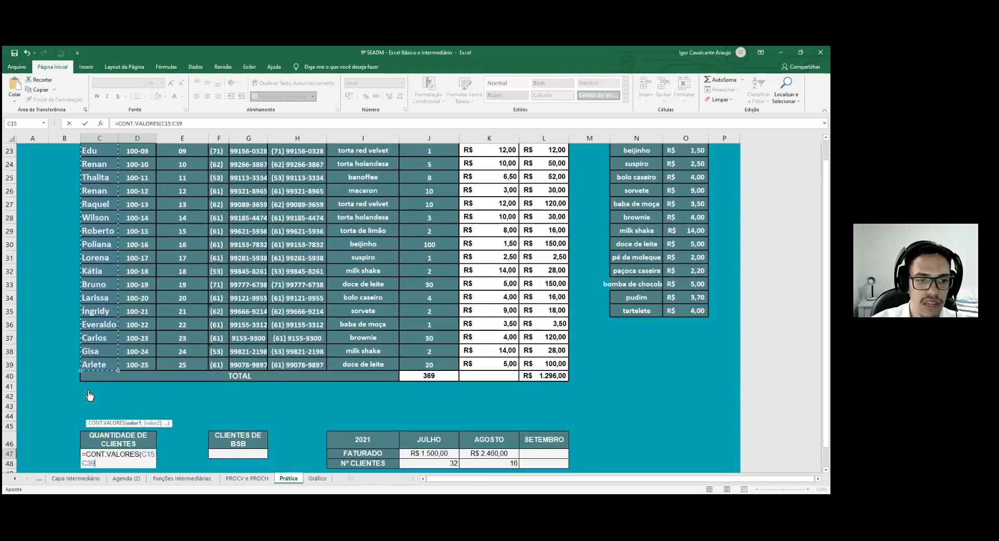
{"action": "scroll", "coordinate": [89, 394], "scroll_direction": "down", "scroll_amount": 2}
{"action": "type", "text": ")"}
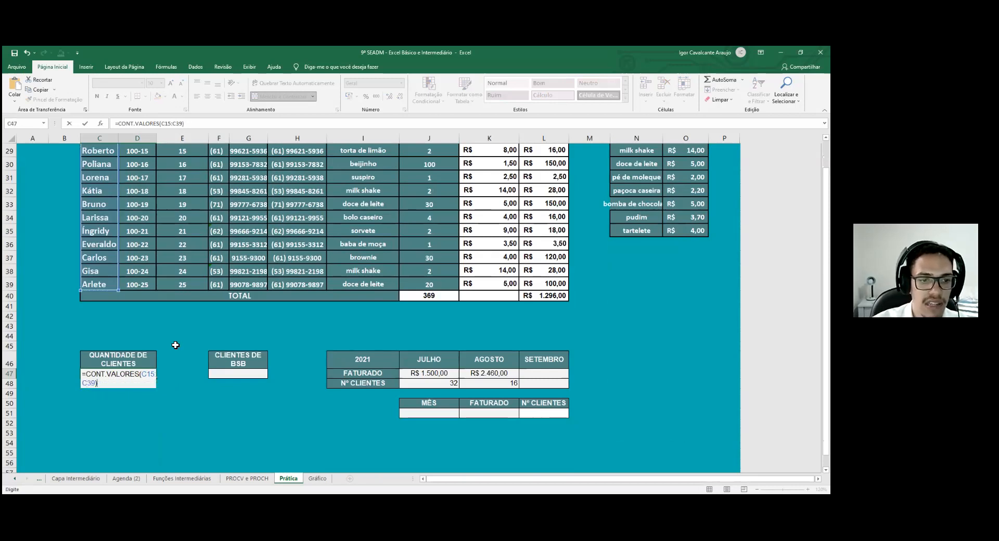
{"action": "key", "text": "Return"}
Change the counted range in the QUANTIDADE DE CLIENTES formula to the CÓDIGO column, D15:D39
{"action": "left_click", "coordinate": [140, 373]}
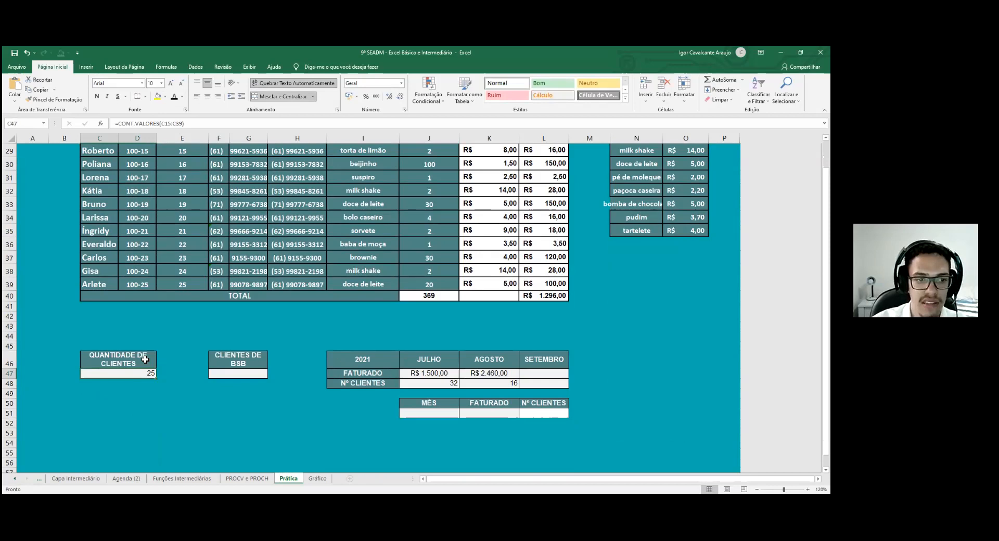
{"action": "double_click", "coordinate": [142, 375]}
{"action": "left_click_drag", "start_coordinate": [95, 386], "coordinate": [144, 374]}
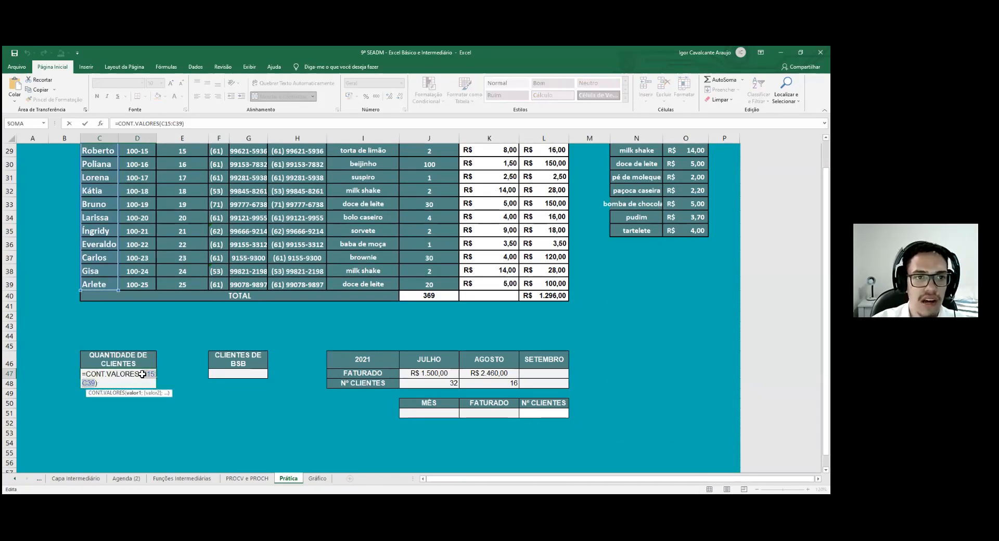
{"action": "scroll", "coordinate": [137, 202], "scroll_direction": "up", "scroll_amount": 6}
{"action": "left_click", "coordinate": [138, 202]}
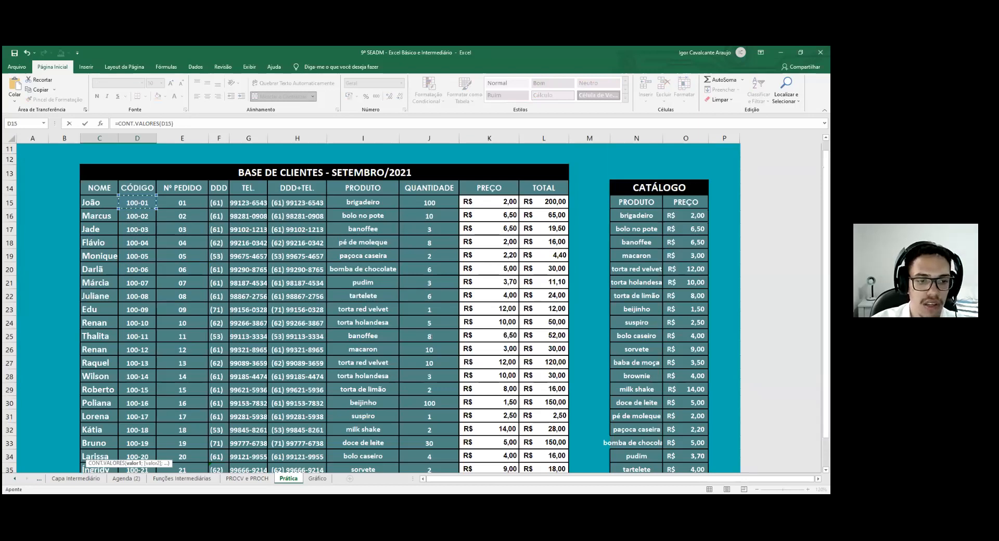
{"action": "key", "text": "ctrl+shift+Down"}
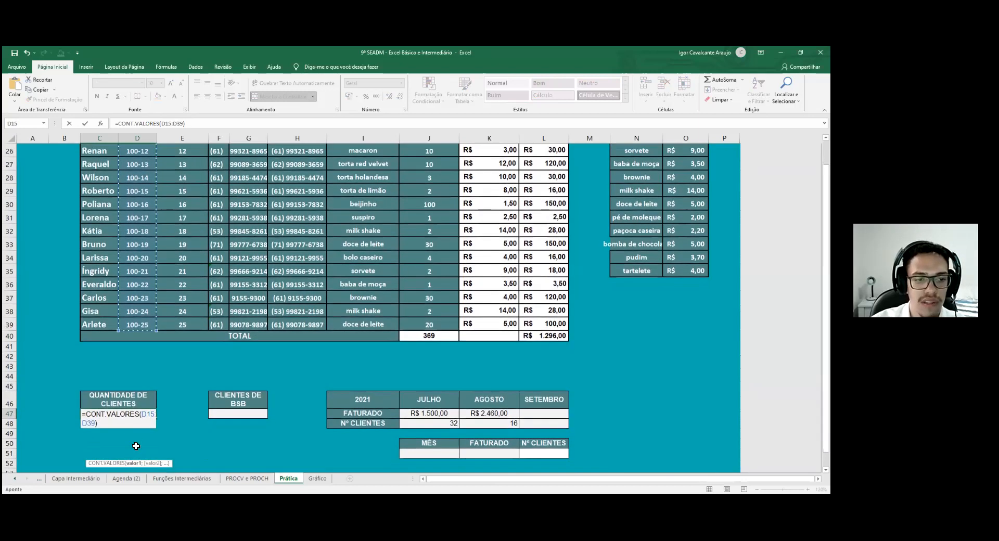
{"action": "key", "text": "Return"}
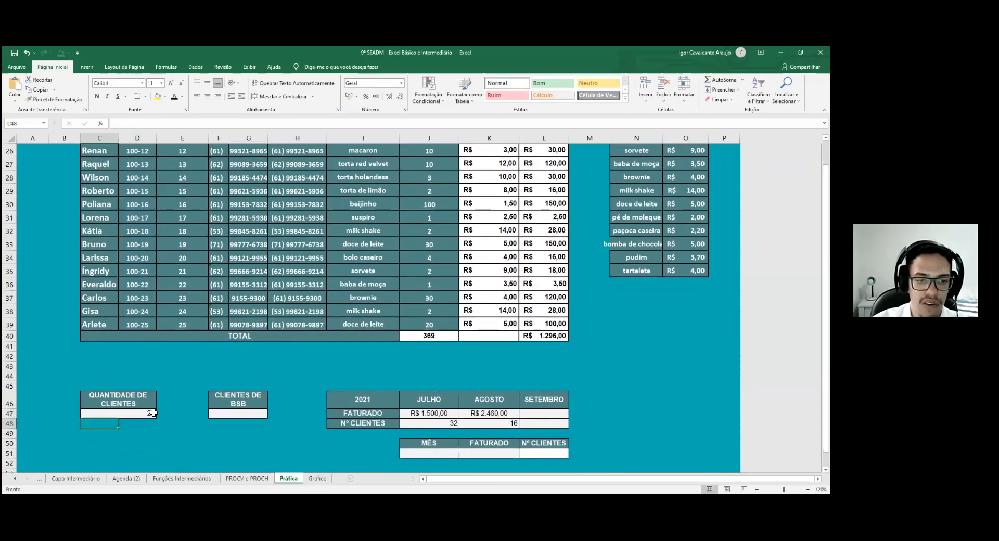
{"action": "left_click", "coordinate": [152, 413]}
Count the Brasília clients under CLIENTES DE BSB with =CONT.SE(F15:F39;"(61)"), using the DDD column
{"action": "double_click", "coordinate": [252, 416]}
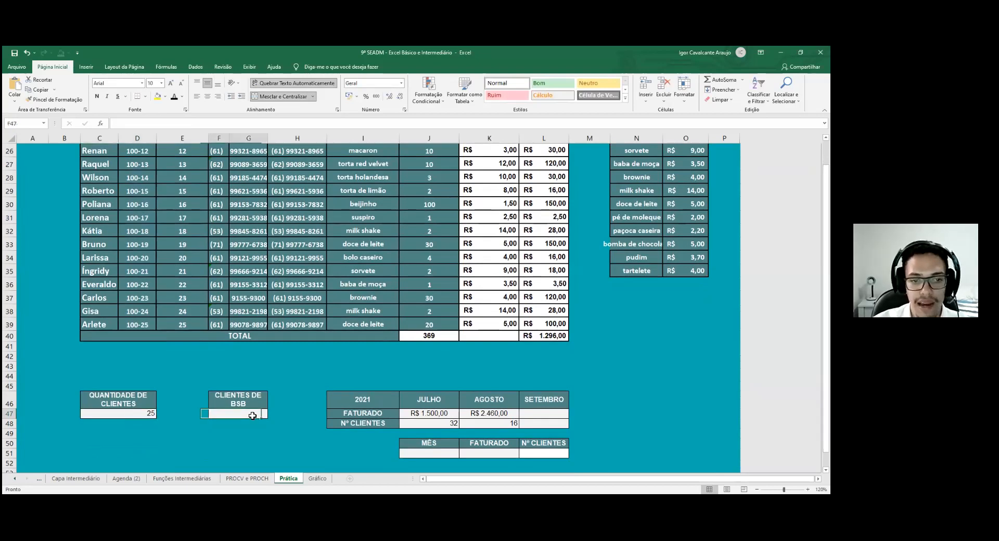
{"action": "scroll", "coordinate": [230, 392], "scroll_direction": "up", "scroll_amount": 5}
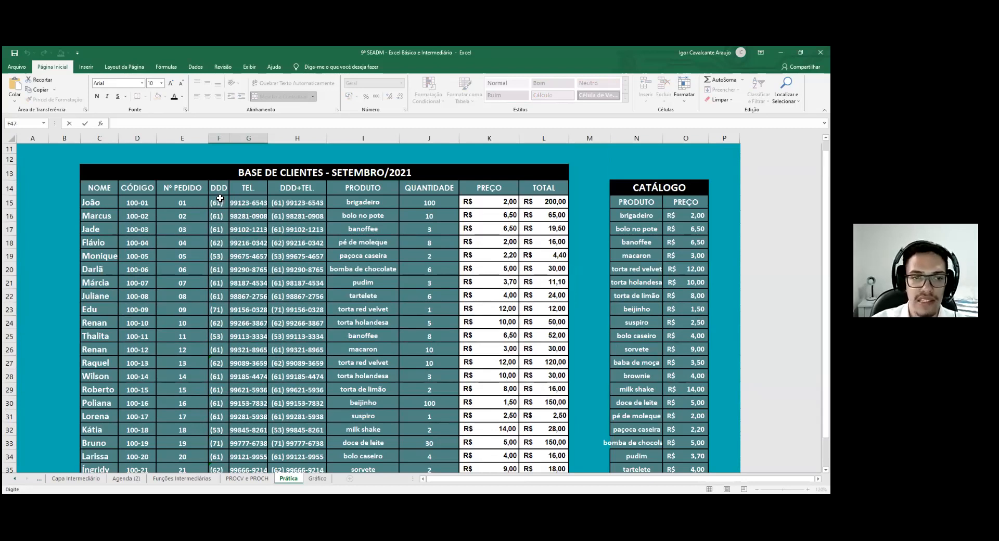
{"action": "scroll", "coordinate": [220, 198], "scroll_direction": "down", "scroll_amount": 1}
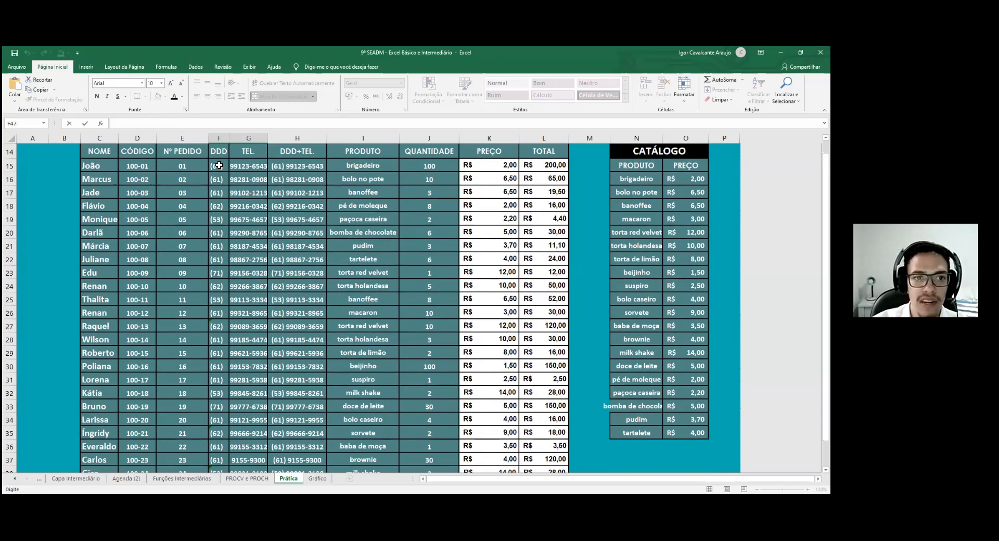
{"action": "scroll", "coordinate": [259, 326], "scroll_direction": "down", "scroll_amount": 3}
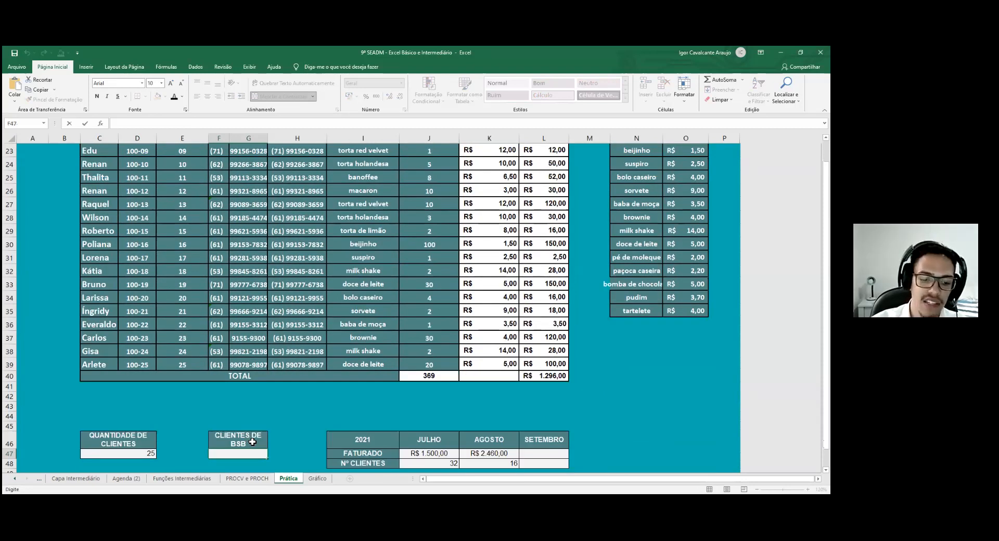
{"action": "type", "text": "=CONT.SE("}
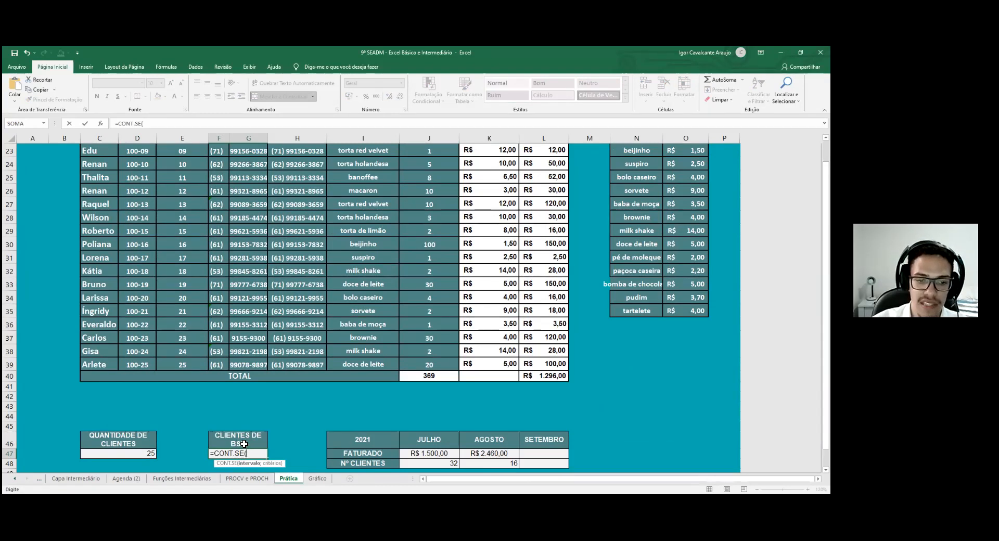
{"action": "scroll", "coordinate": [219, 198], "scroll_direction": "up", "scroll_amount": 4}
{"action": "left_click", "coordinate": [220, 202]}
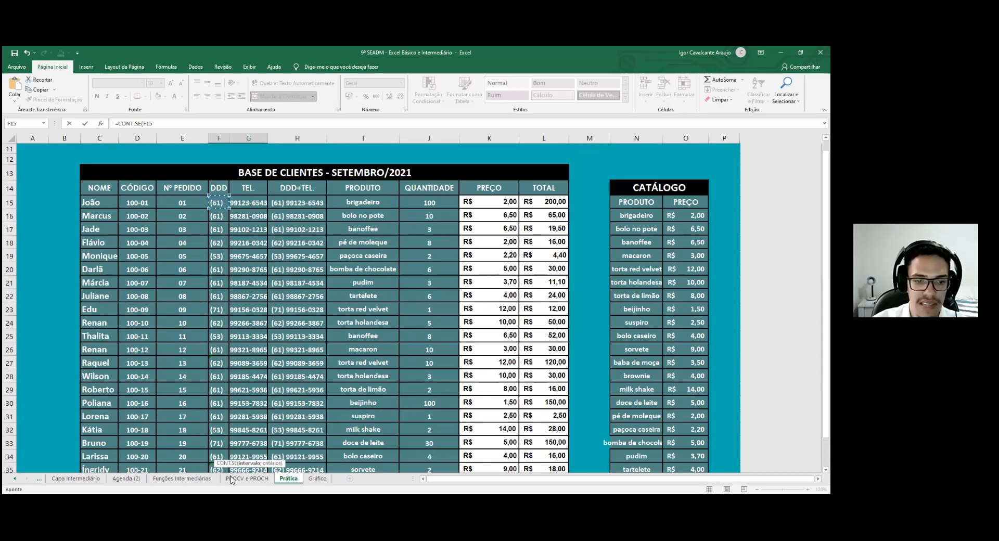
{"action": "key", "text": "ctrl+shift+Down"}
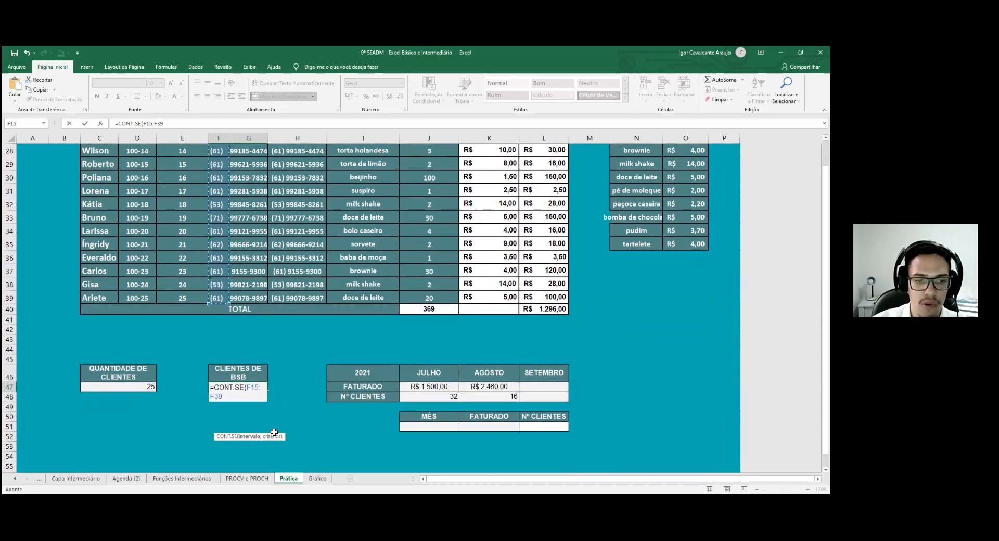
{"action": "type", "text": ";\"(61"}
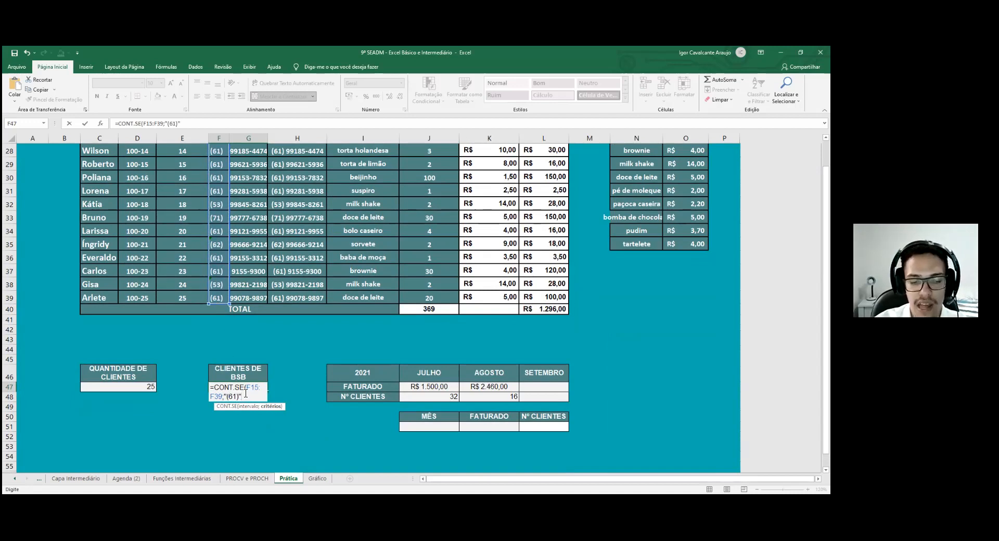
{"action": "key", "text": "Return"}
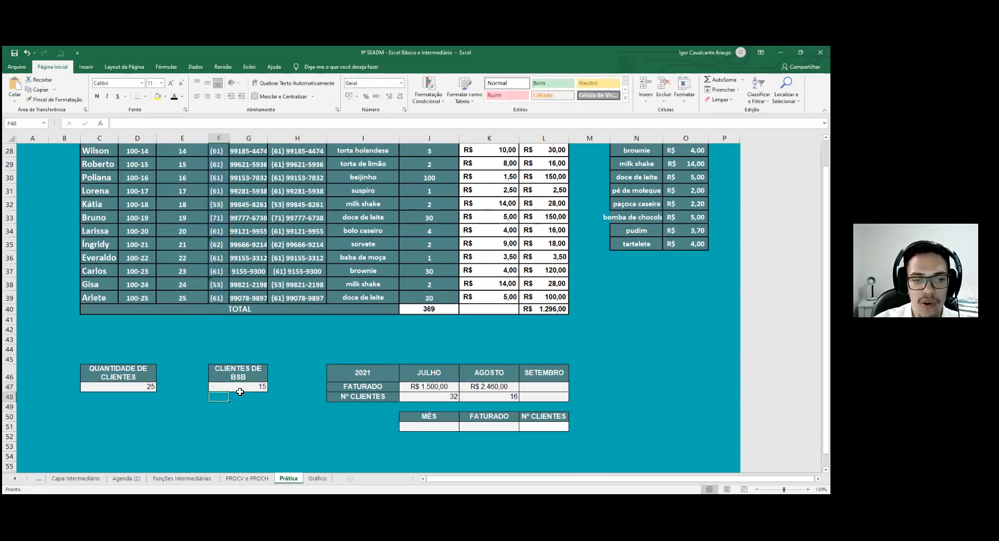
Examine the two client count cells and the monthly FATURADO and Nº CLIENTES entries in the 2021 table
{"action": "left_click", "coordinate": [254, 387]}
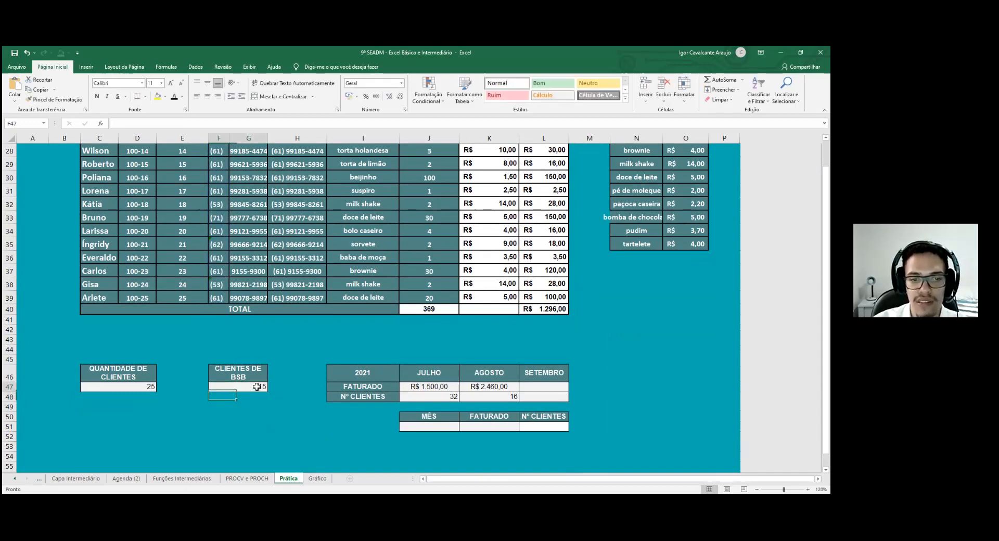
{"action": "left_click", "coordinate": [148, 387]}
{"action": "left_click", "coordinate": [233, 388]}
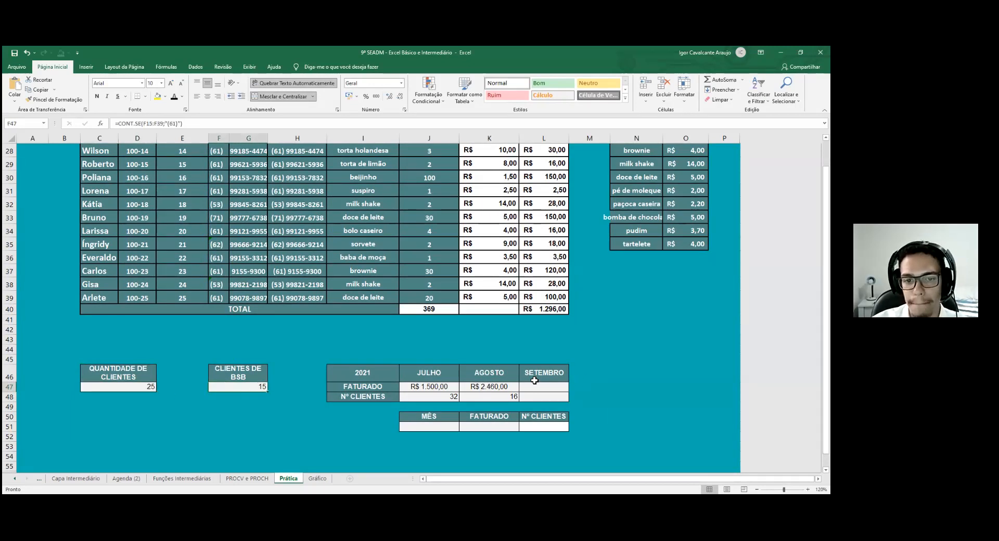
{"action": "left_click_drag", "start_coordinate": [367, 373], "coordinate": [547, 396]}
{"action": "left_click", "coordinate": [421, 388]}
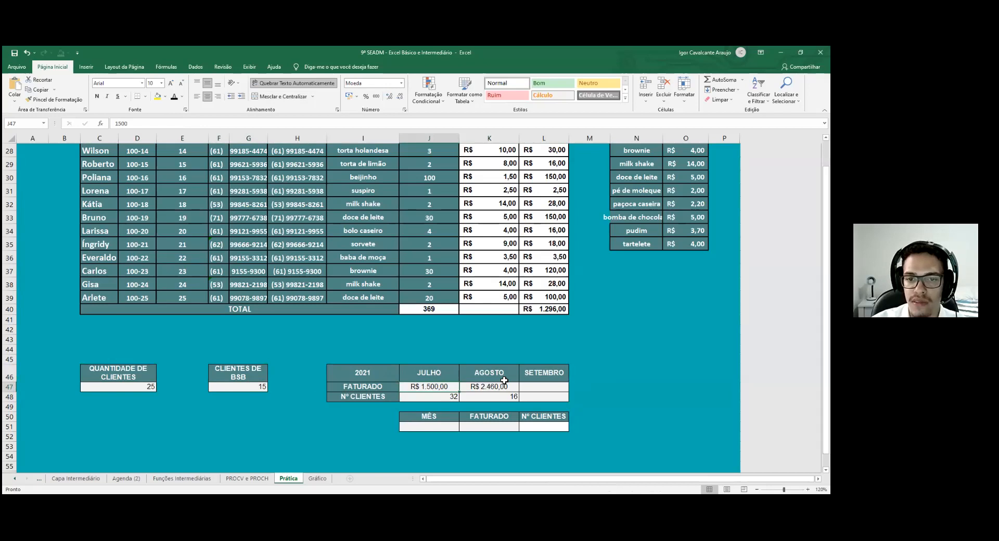
{"action": "left_click", "coordinate": [423, 398]}
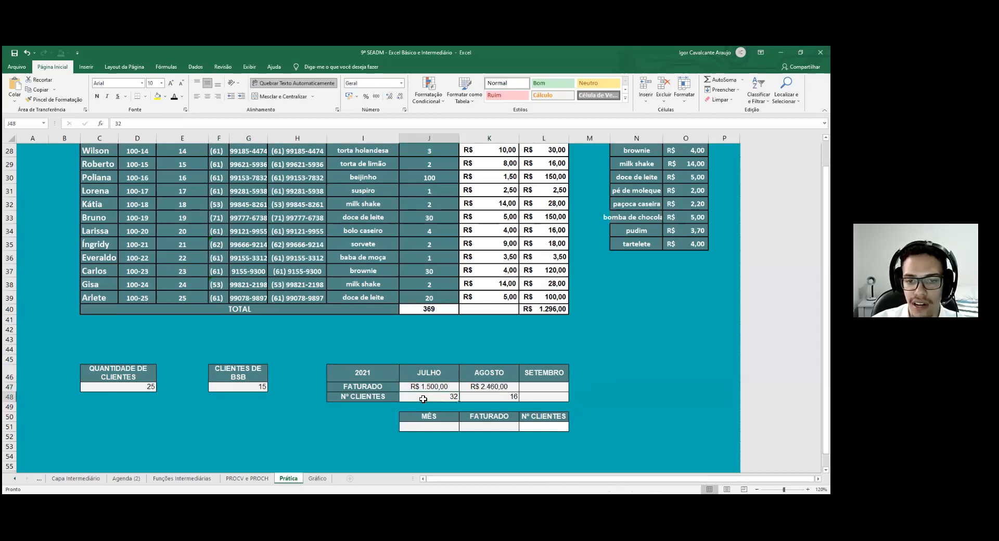
{"action": "left_click", "coordinate": [484, 397]}
{"action": "left_click", "coordinate": [544, 396]}
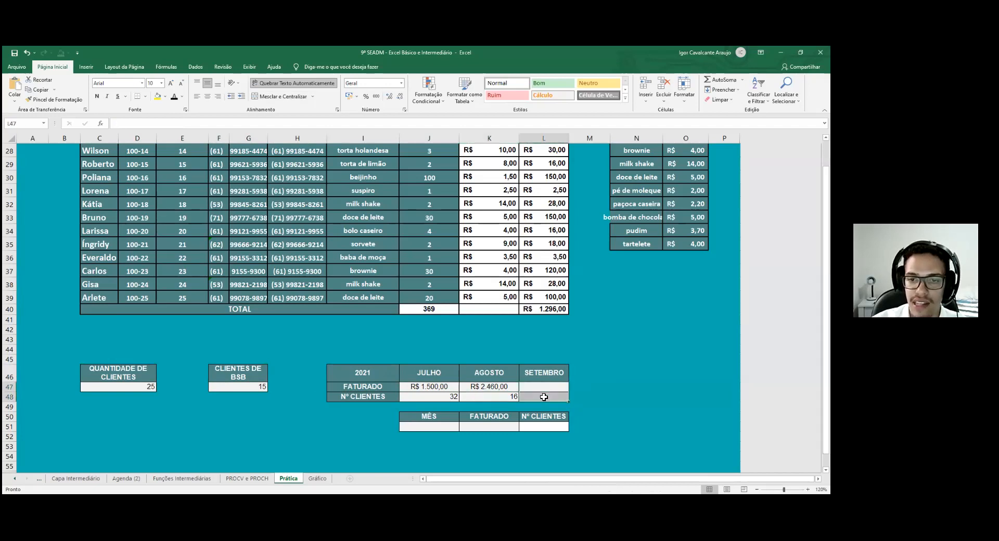
Fill the SETEMBRO column by linking FATURADO to the sales total in L40 and Nº CLIENTES to the client count in C47
{"action": "left_click", "coordinate": [541, 387]}
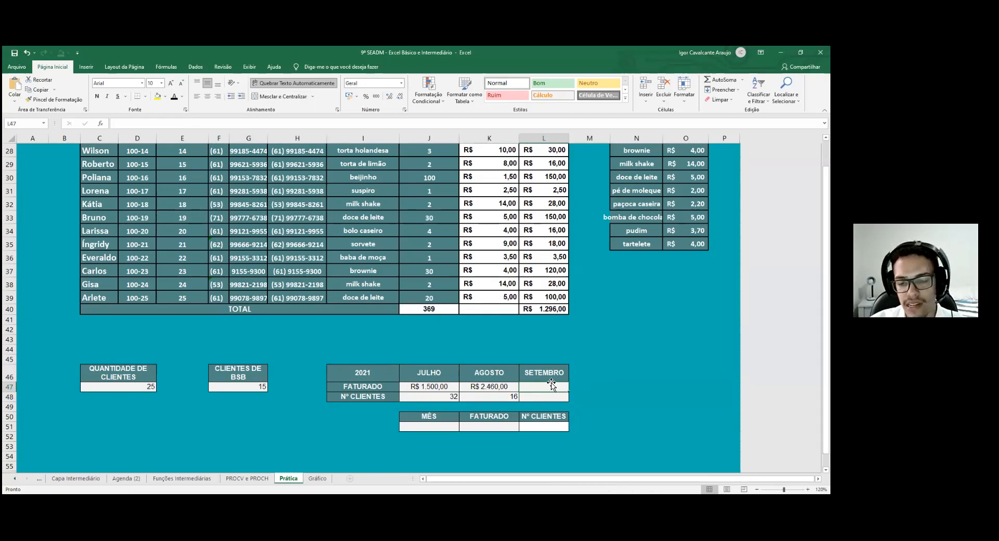
{"action": "type", "text": "="}
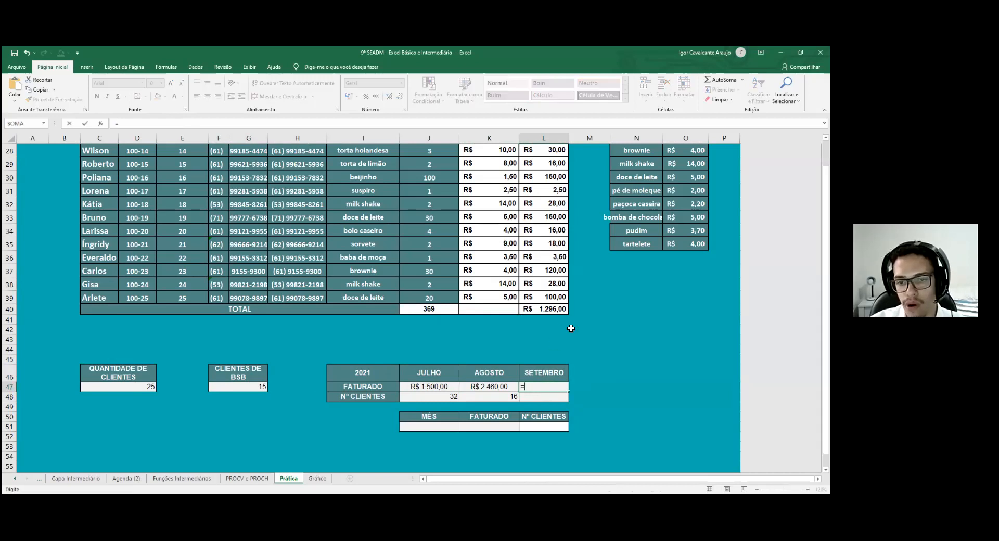
{"action": "left_click", "coordinate": [547, 310]}
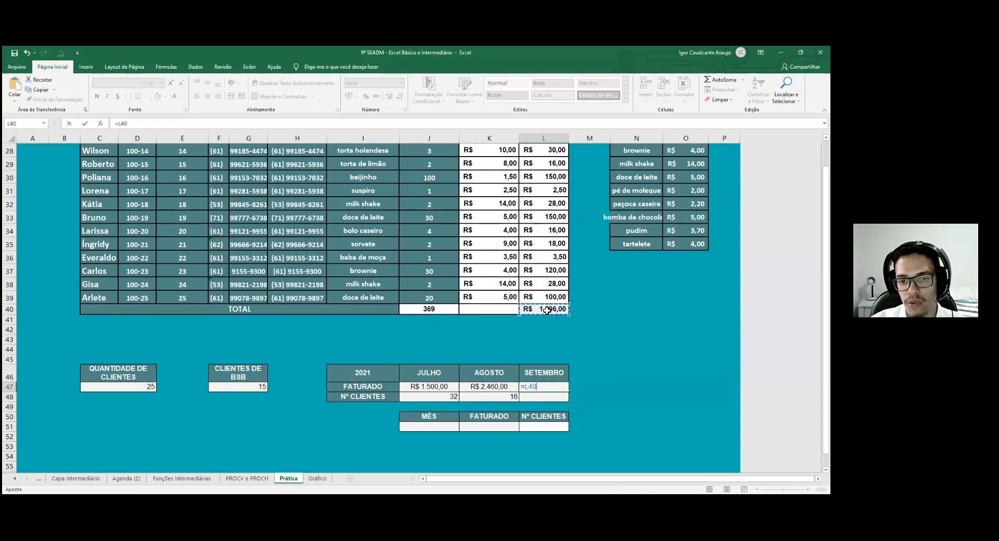
{"action": "key", "text": "Return"}
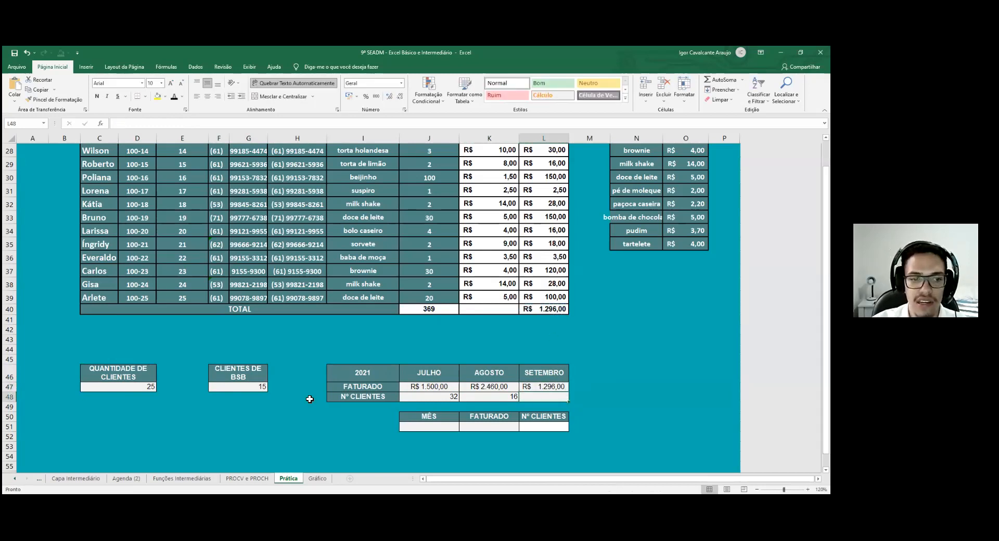
{"action": "type", "text": "="}
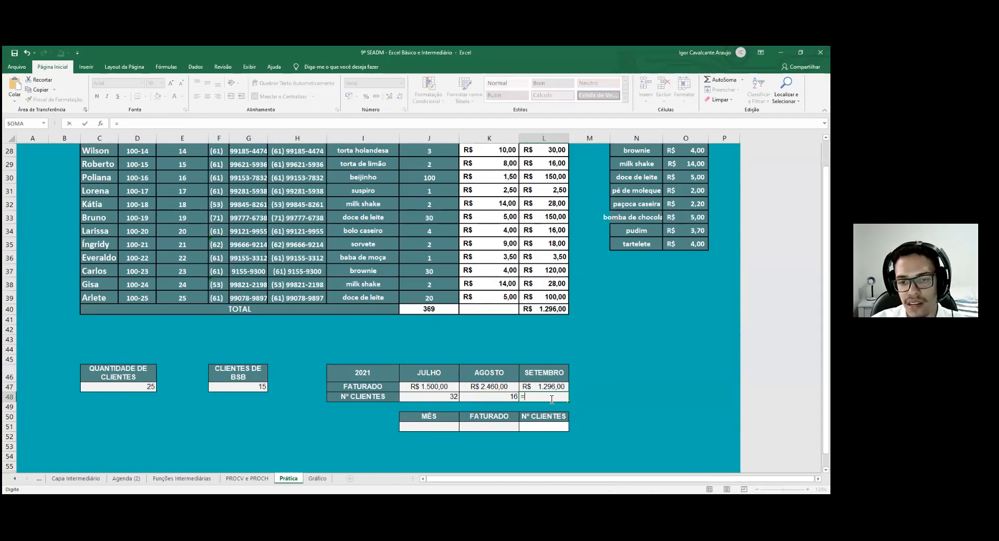
{"action": "left_click", "coordinate": [129, 386]}
{"action": "key", "text": "Return"}
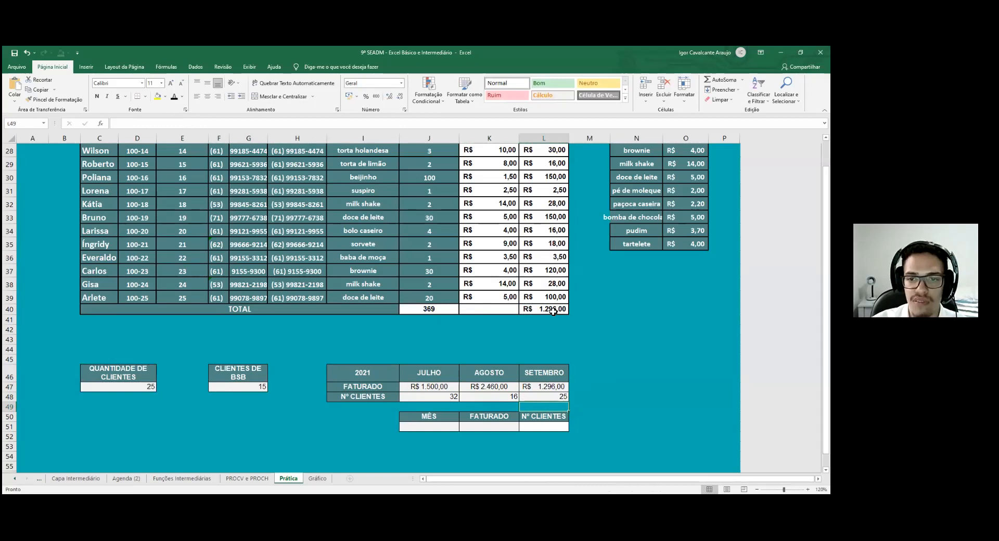
Try changing the milk shake price in the price list to 18 and 20, and undo the change
{"action": "scroll", "coordinate": [545, 310], "scroll_direction": "up", "scroll_amount": 2}
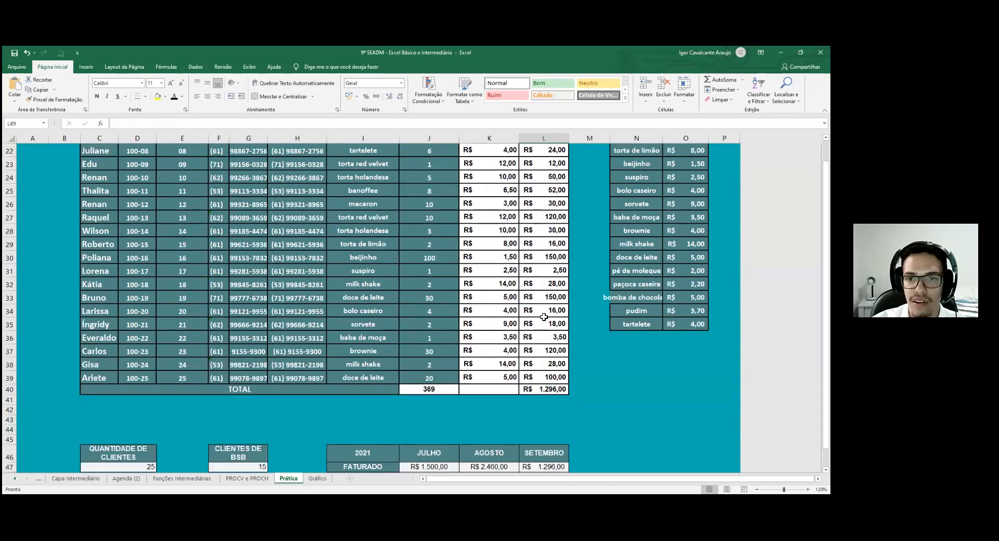
{"action": "double_click", "coordinate": [695, 246]}
{"action": "left_click_drag", "start_coordinate": [695, 246], "coordinate": [652, 248]}
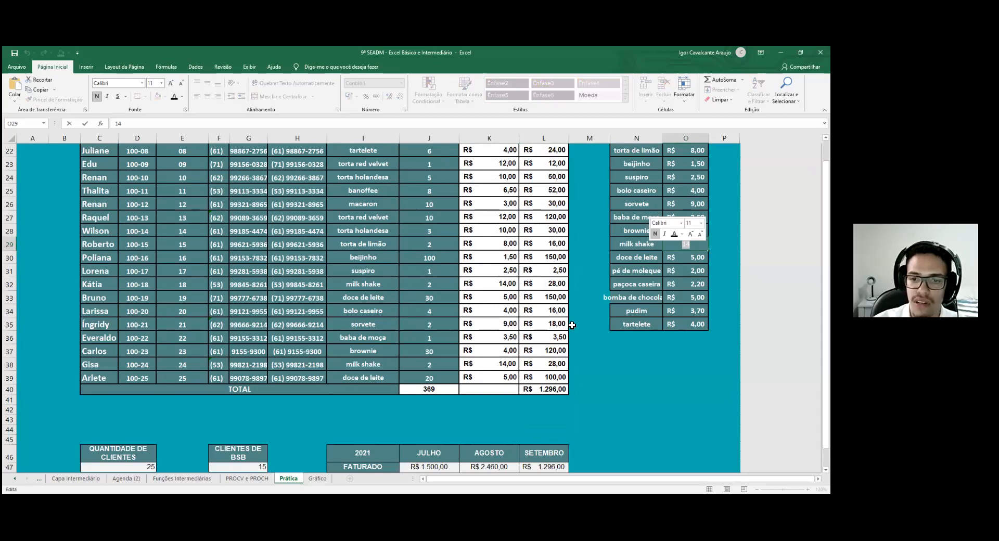
{"action": "type", "text": "18"}
{"action": "key", "text": "Return"}
{"action": "scroll", "coordinate": [563, 333], "scroll_direction": "down", "scroll_amount": 2}
{"action": "left_click", "coordinate": [672, 164]}
{"action": "key", "text": "BackSpace"}
{"action": "type", "text": "20"}
{"action": "key", "text": "Return"}
{"action": "key", "text": "ctrl+z"}
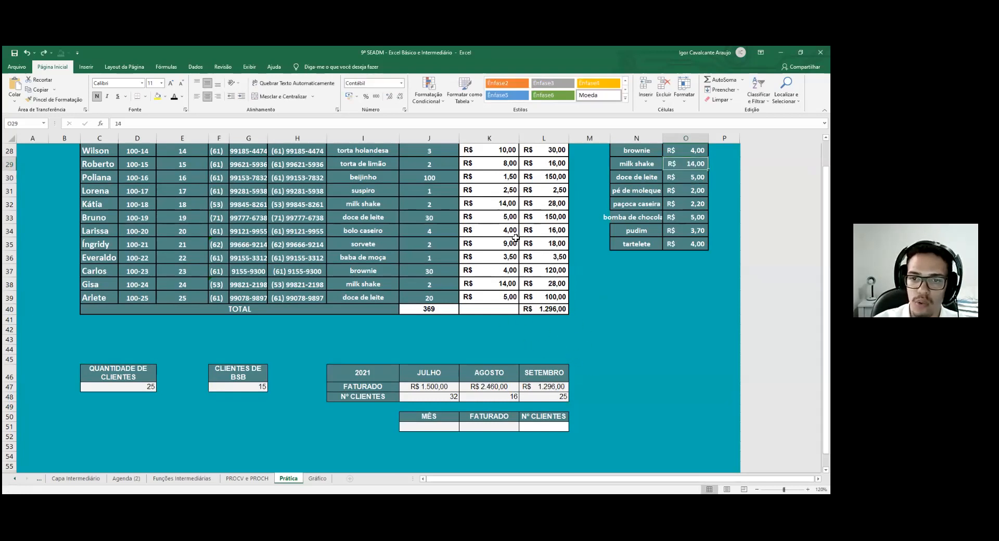
Enter Julho in the MÊS cell J51 of the small lookup table below the 2021 table
{"action": "scroll", "coordinate": [519, 324], "scroll_direction": "down", "scroll_amount": 1}
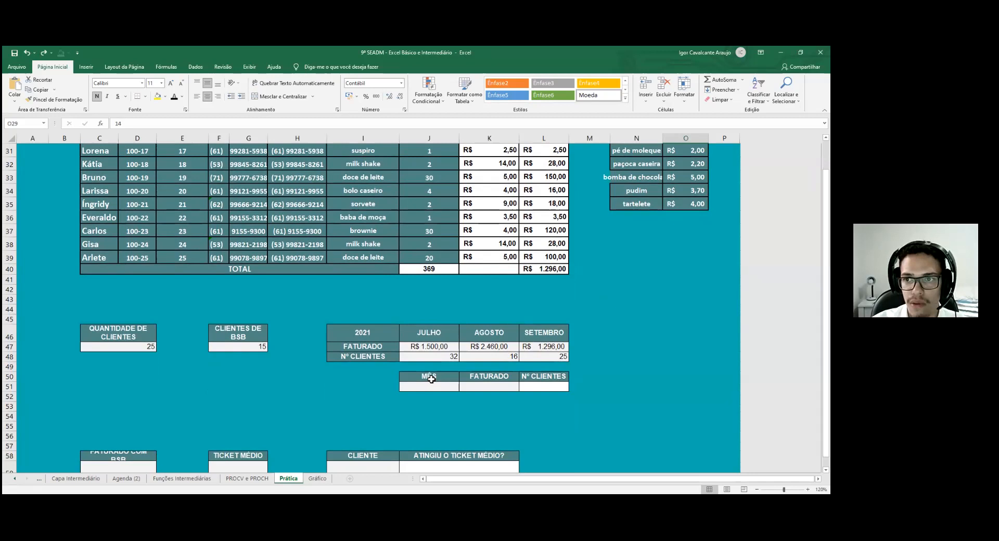
{"action": "scroll", "coordinate": [440, 364], "scroll_direction": "down", "scroll_amount": 1}
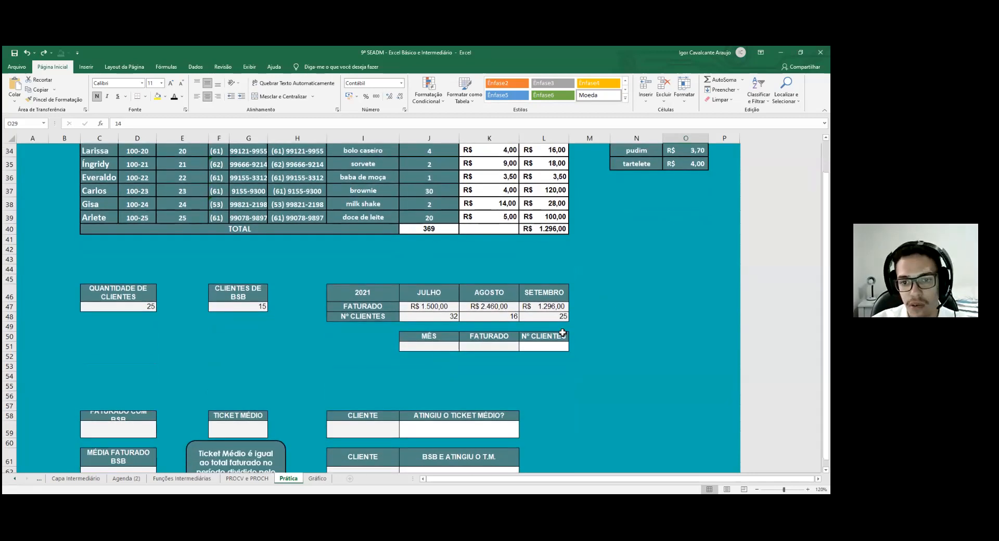
{"action": "left_click_drag", "start_coordinate": [385, 292], "coordinate": [557, 316]}
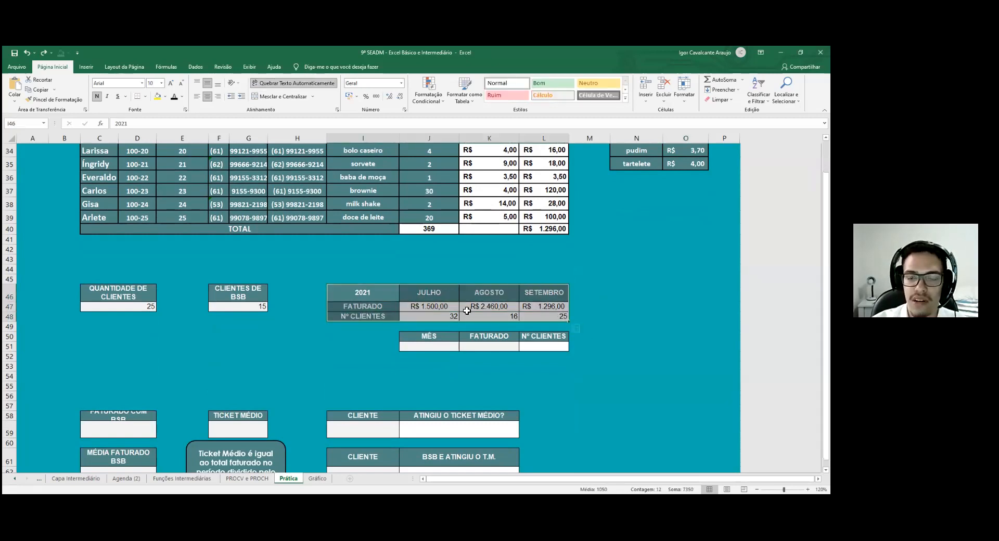
{"action": "left_click_drag", "start_coordinate": [425, 346], "coordinate": [513, 347]}
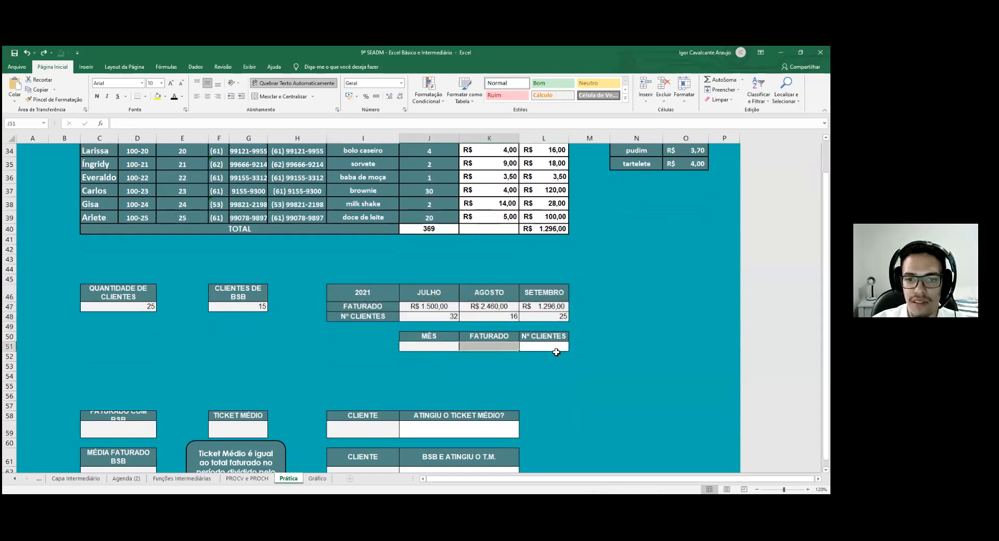
{"action": "left_click", "coordinate": [554, 355]}
{"action": "left_click", "coordinate": [446, 345]}
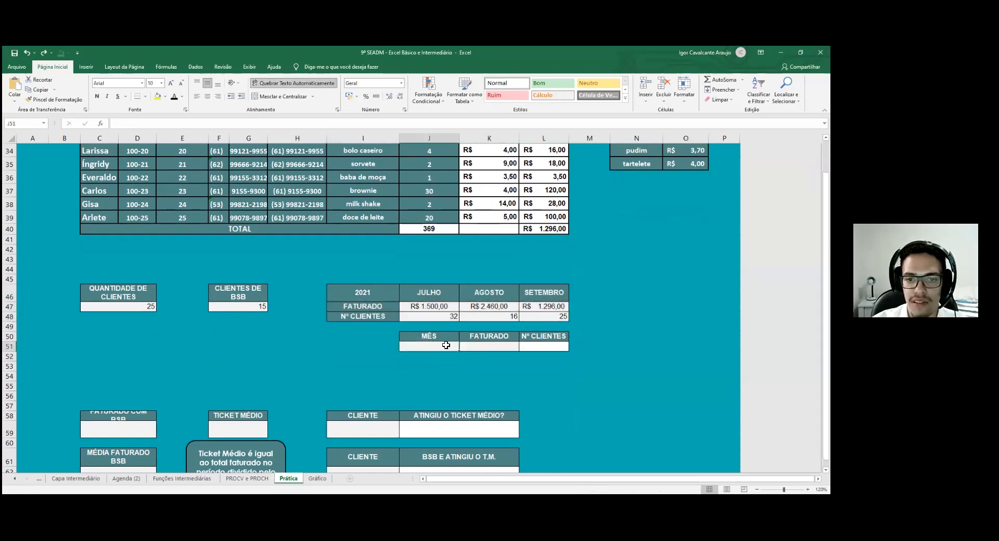
{"action": "double_click", "coordinate": [446, 345]}
{"action": "type", "text": "j"}
{"action": "key", "text": "BackSpace"}
{"action": "type", "text": "JUL"}
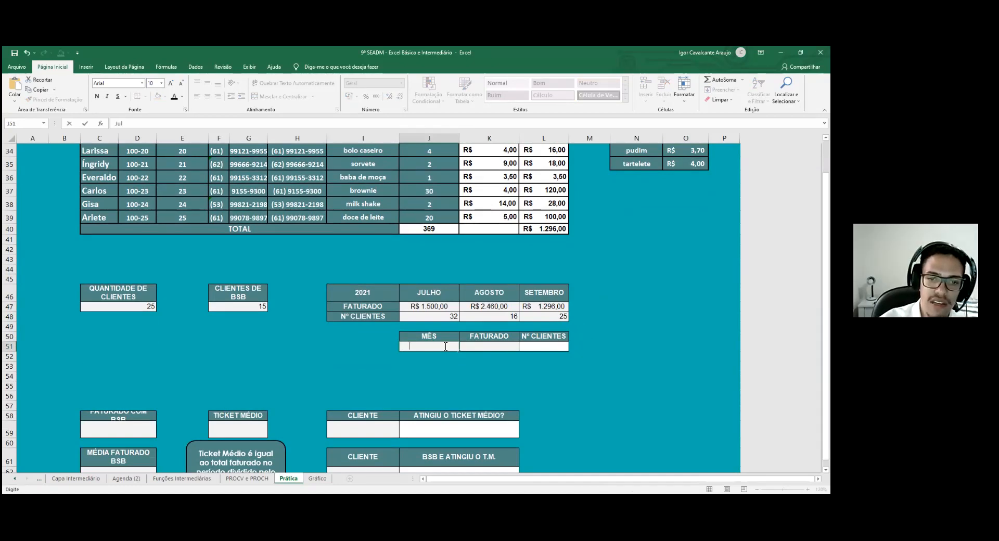
{"action": "left_click_drag", "start_coordinate": [446, 346], "coordinate": [547, 346]}
{"action": "left_click", "coordinate": [544, 386]}
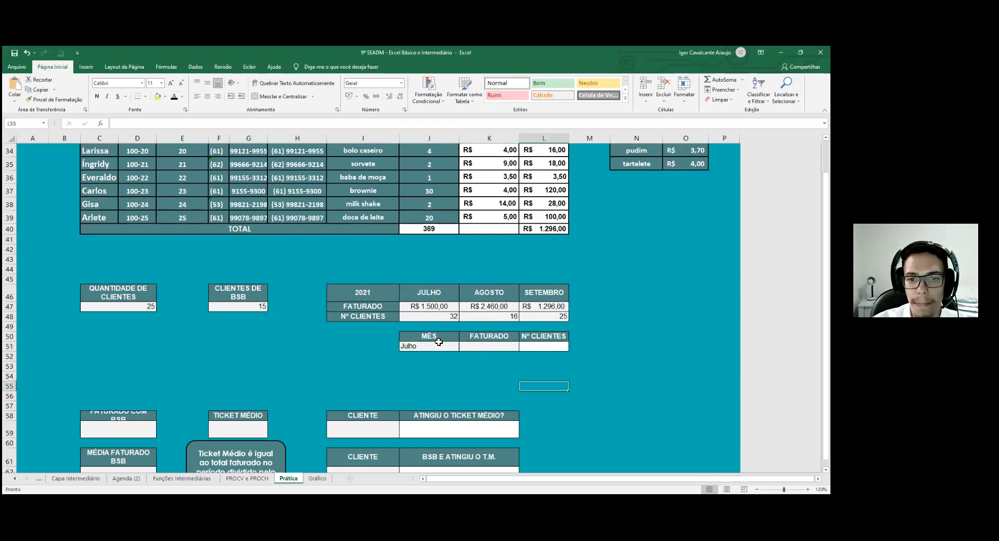
Fill the lookup table by hand with 1500 under FATURADO and 32 under Nº CLIENTES
{"action": "double_click", "coordinate": [494, 349]}
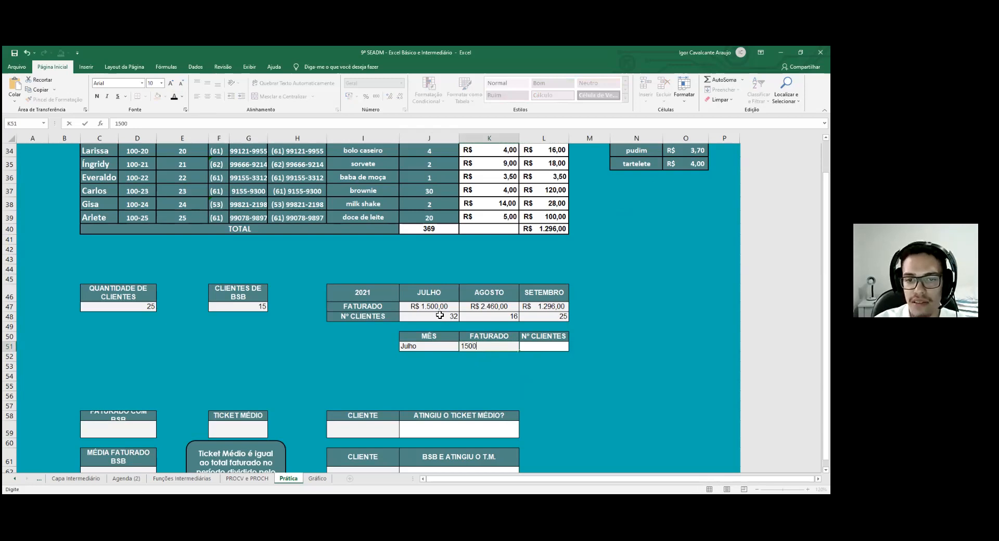
{"action": "key", "text": "Tab"}
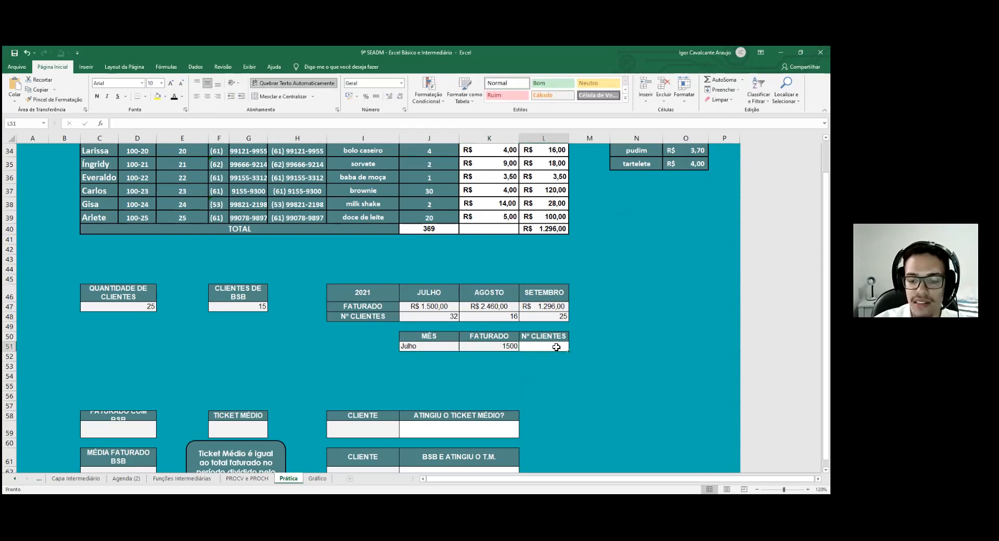
{"action": "type", "text": "32"}
Switch the MÊS cell J51 to Agosto and back to Julho to test the hand-entered figures
{"action": "double_click", "coordinate": [432, 348]}
{"action": "left_click_drag", "start_coordinate": [432, 348], "coordinate": [386, 346]}
{"action": "type", "text": "Agosto"}
{"action": "key", "text": "Return"}
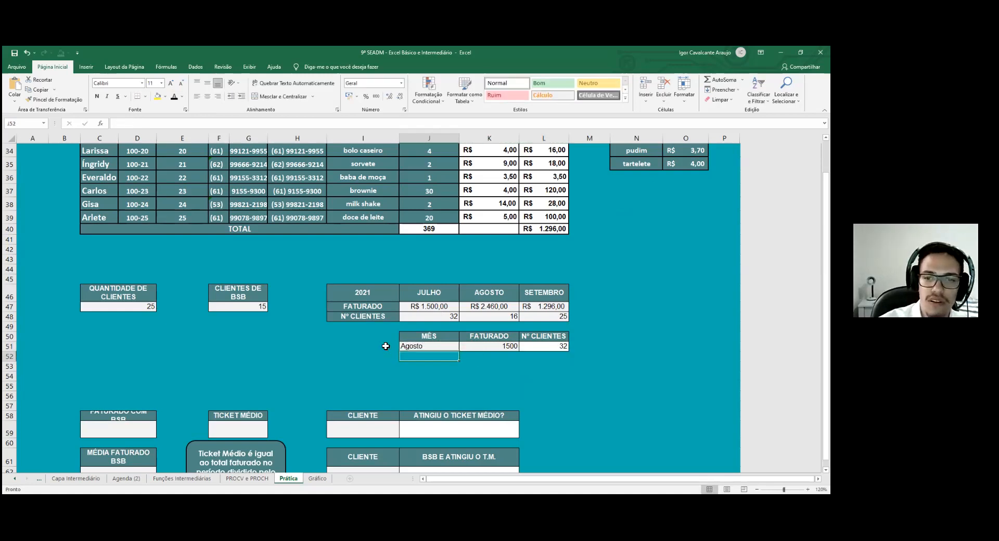
{"action": "double_click", "coordinate": [448, 346]}
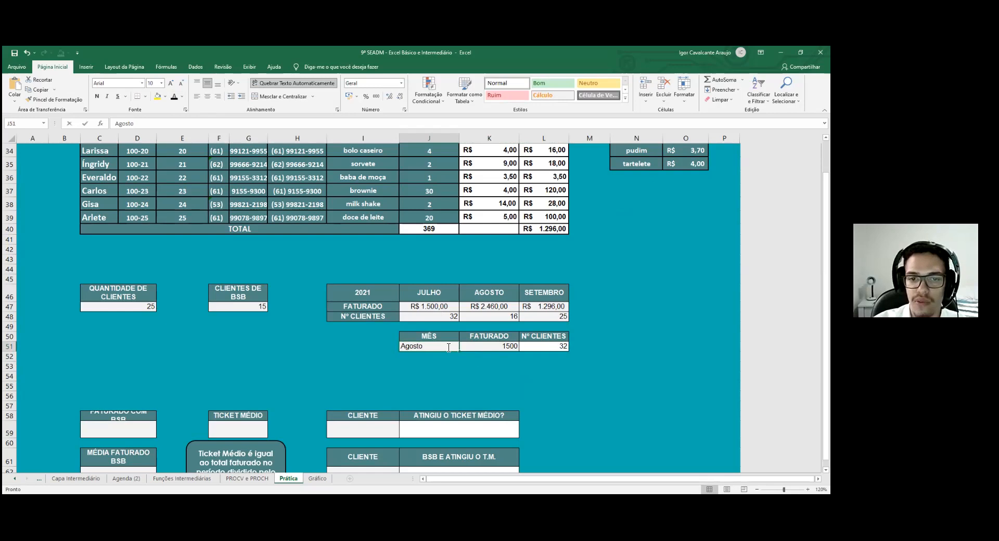
{"action": "key", "text": "BackSpace"}
{"action": "key", "text": "BackSpace"}
{"action": "type", "text": "Julho"}
{"action": "key", "text": "Return"}
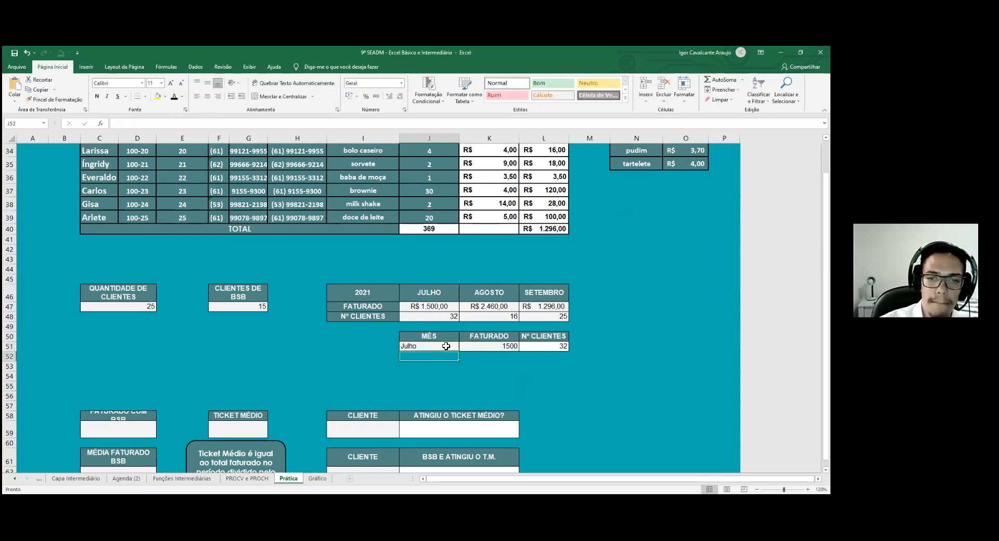
Clear the hand-entered figures from the FATURADO and Nº CLIENTES cells, K51 and L51
{"action": "left_click", "coordinate": [502, 346]}
{"action": "double_click", "coordinate": [509, 346]}
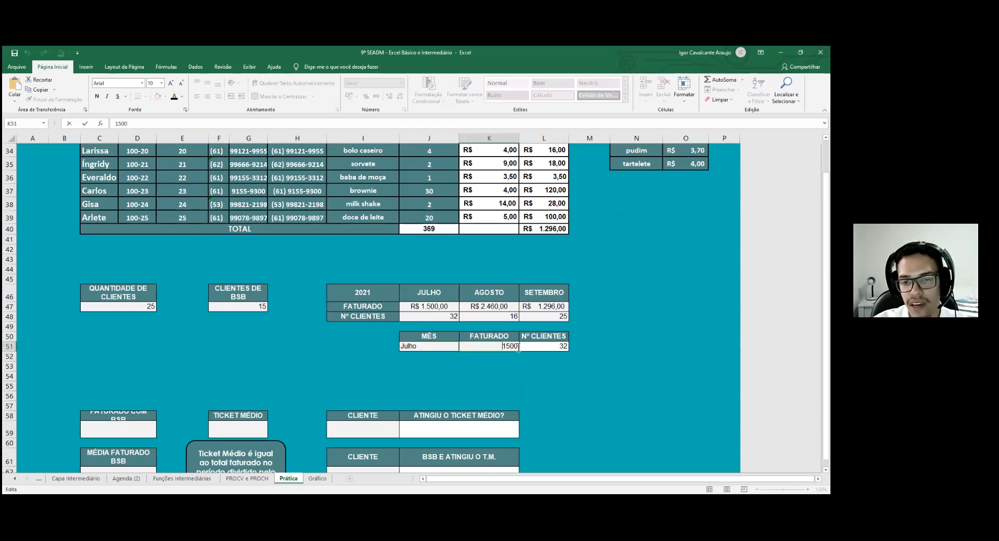
{"action": "left_click_drag", "start_coordinate": [519, 347], "coordinate": [498, 346]}
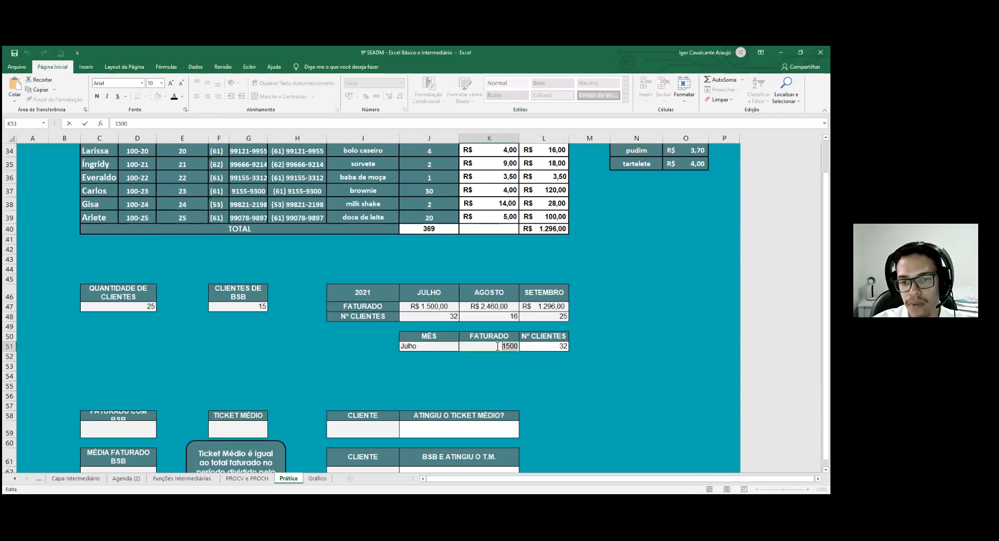
{"action": "key", "text": "BackSpace"}
{"action": "double_click", "coordinate": [560, 346]}
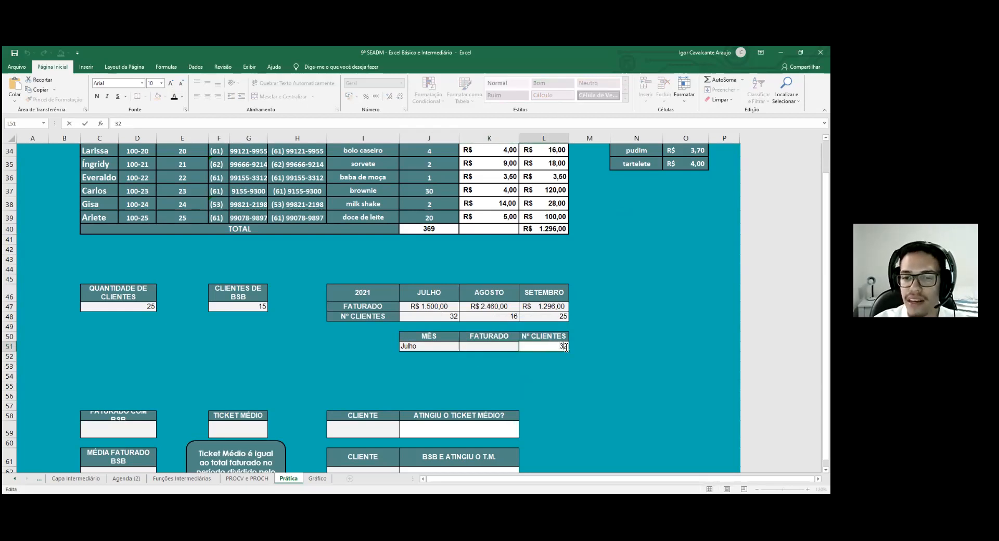
{"action": "key", "text": "BackSpace"}
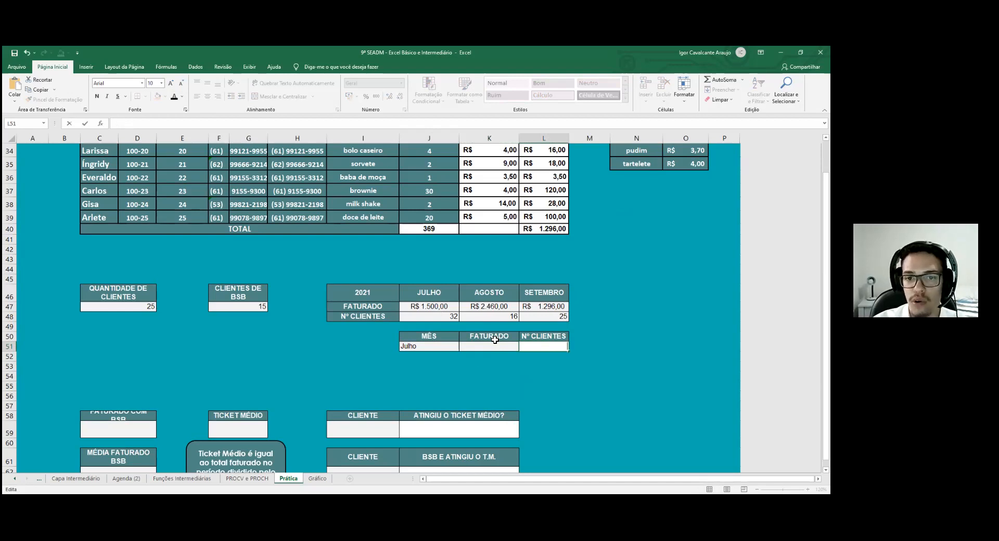
Start a PROCH formula in the FATURADO cell K51 with the month in J51 as the lookup value
{"action": "left_click", "coordinate": [490, 348]}
{"action": "type", "text": "="}
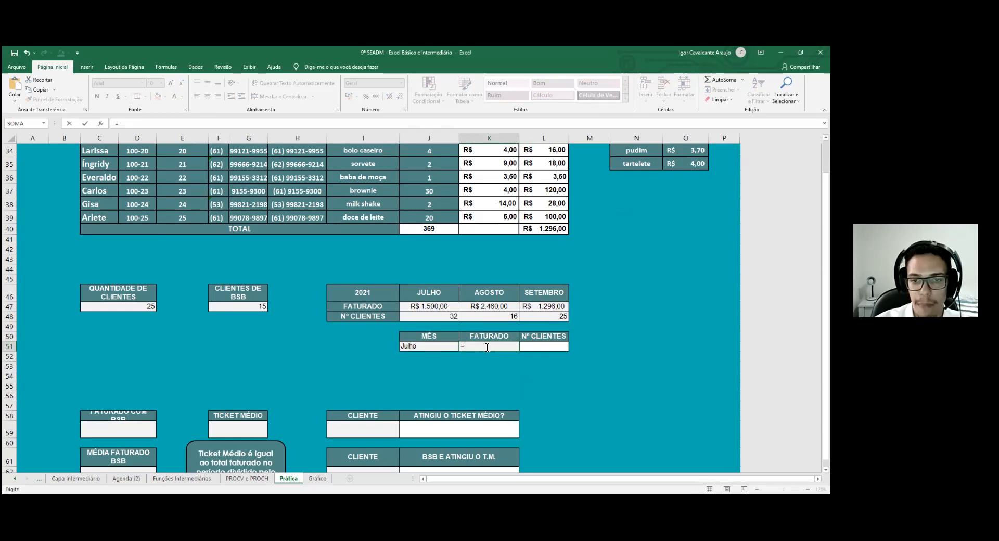
{"action": "type", "text": "PROCH"}
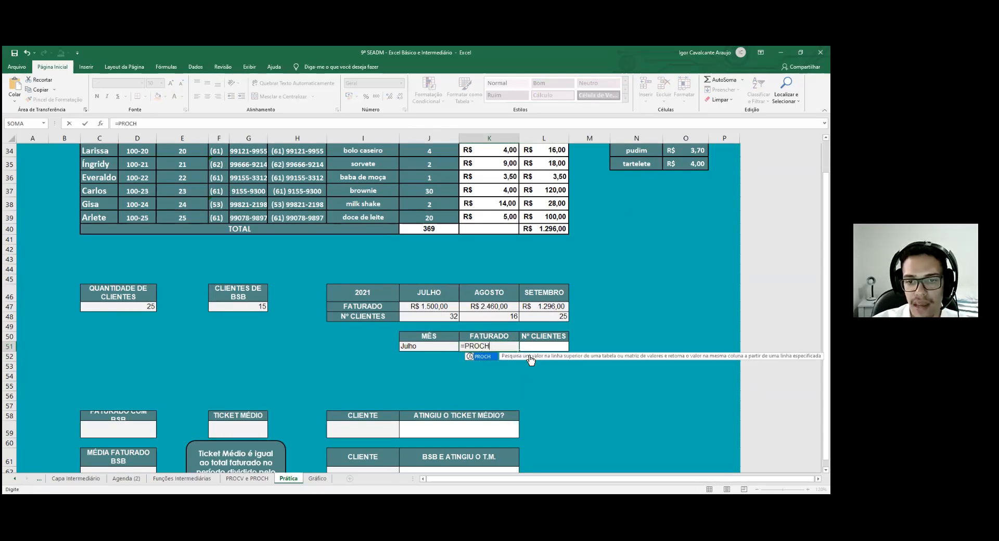
{"action": "type", "text": "("}
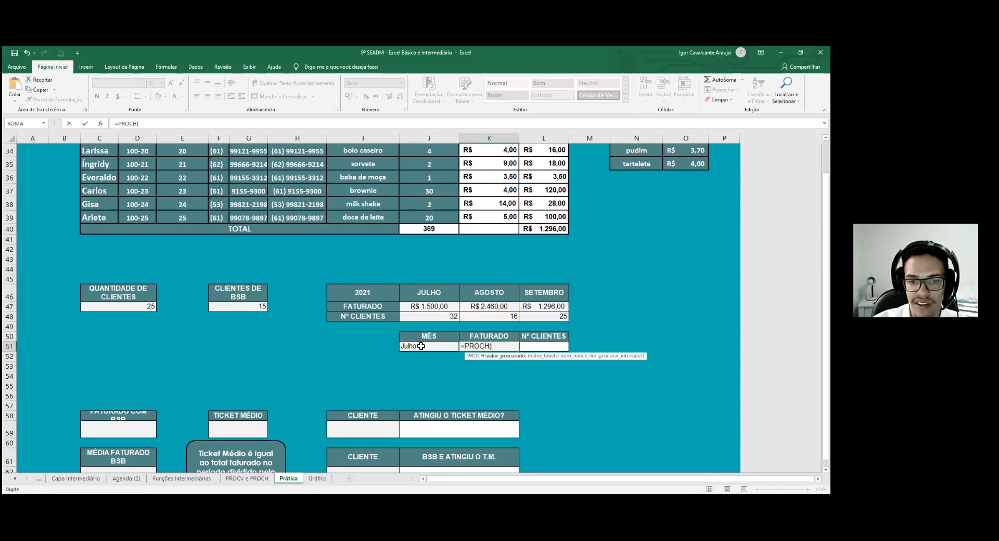
{"action": "left_click", "coordinate": [420, 346]}
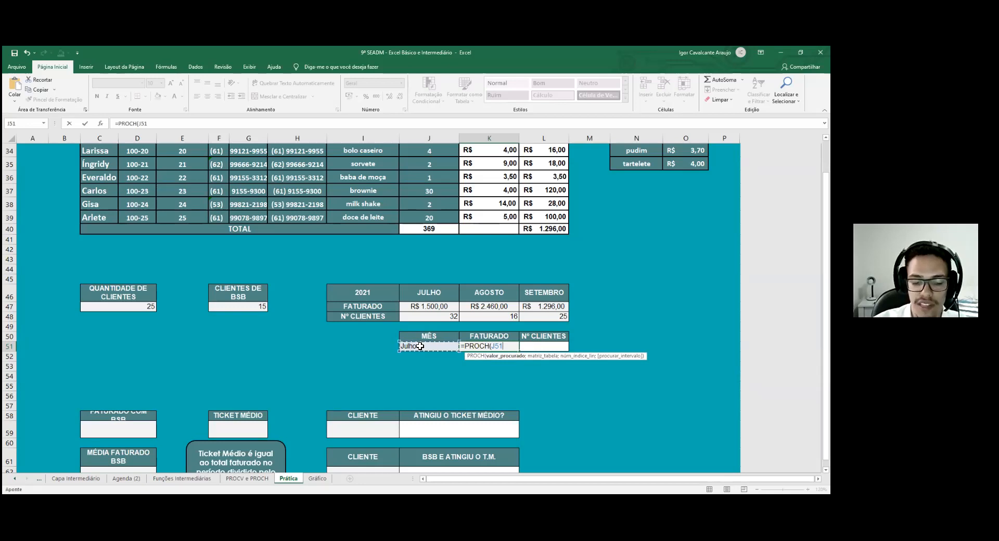
{"action": "type", "text": ";"}
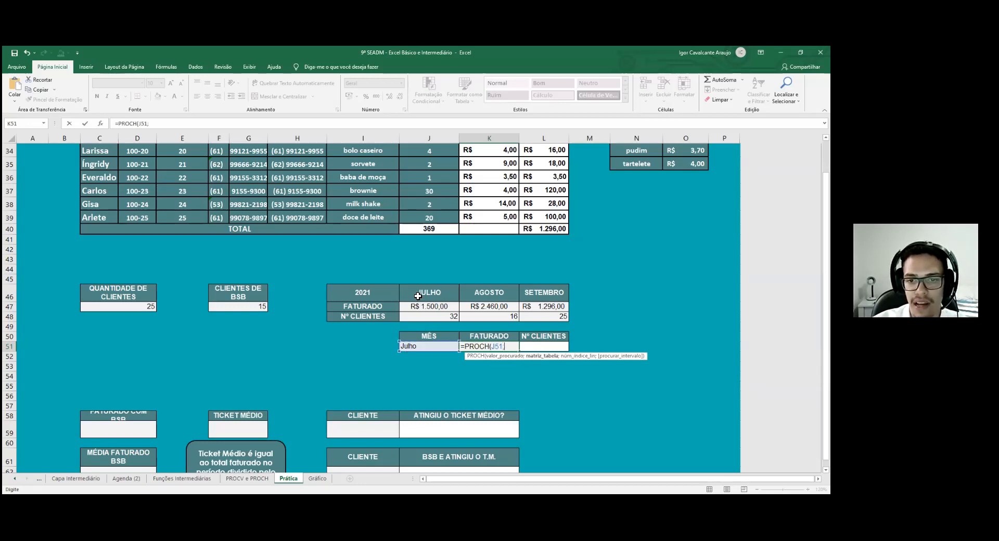
{"action": "left_click", "coordinate": [422, 306]}
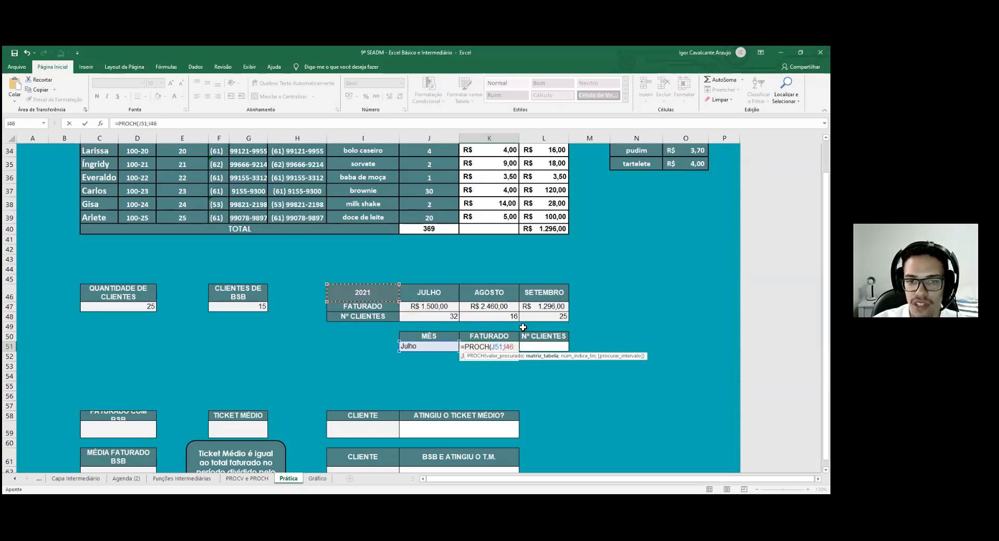
{"action": "left_click", "coordinate": [537, 322], "text": "shift"}
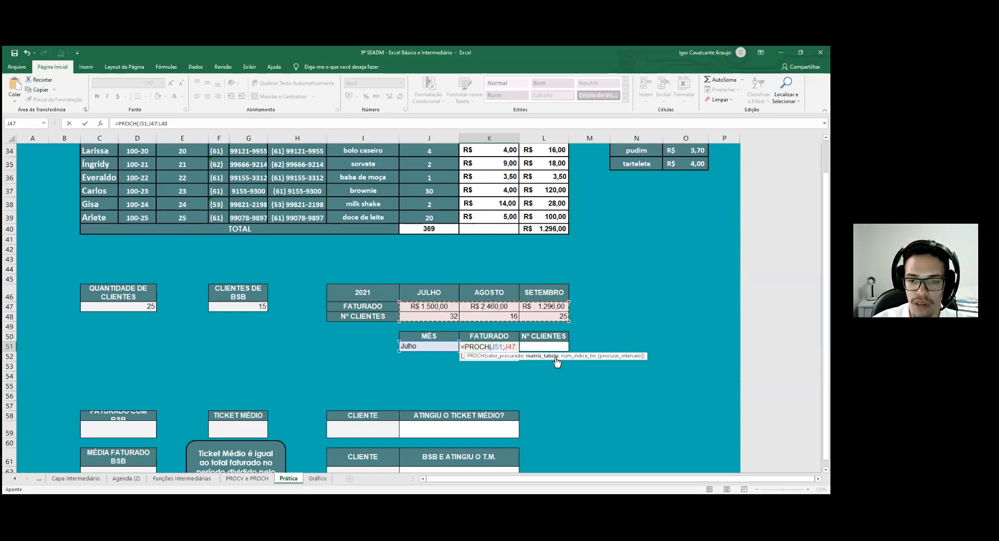
{"action": "type", "text": ";"}
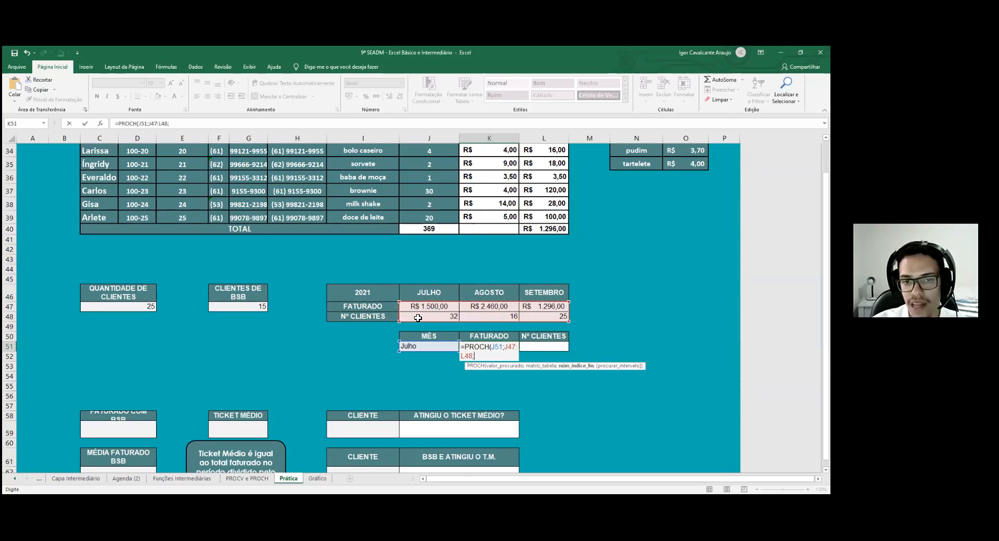
{"action": "left_click", "coordinate": [411, 292]}
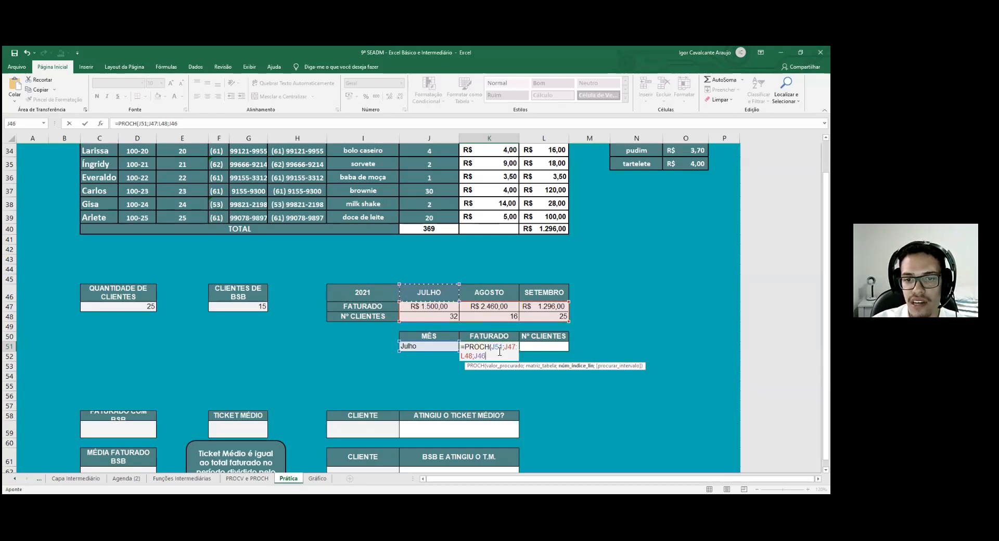
{"action": "key", "text": "BackSpace"}
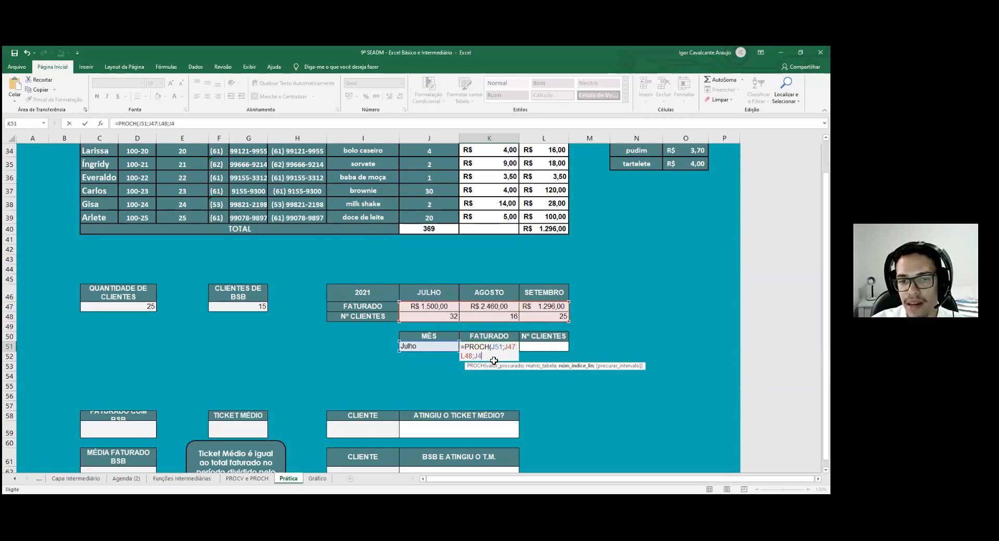
{"action": "key", "text": "BackSpace"}
{"action": "key", "text": "BackSpace"}
{"action": "key", "text": "BackSpace"}
{"action": "key", "text": "BackSpace"}
{"action": "key", "text": "BackSpace"}
{"action": "key", "text": "BackSpace"}
{"action": "key", "text": "BackSpace"}
{"action": "key", "text": "BackSpace"}
Complete the PROCH formula with table J46:L48, row index 2 and FALSO, and give K51 the accounting number format
{"action": "left_click_drag", "start_coordinate": [558, 316], "coordinate": [411, 292]}
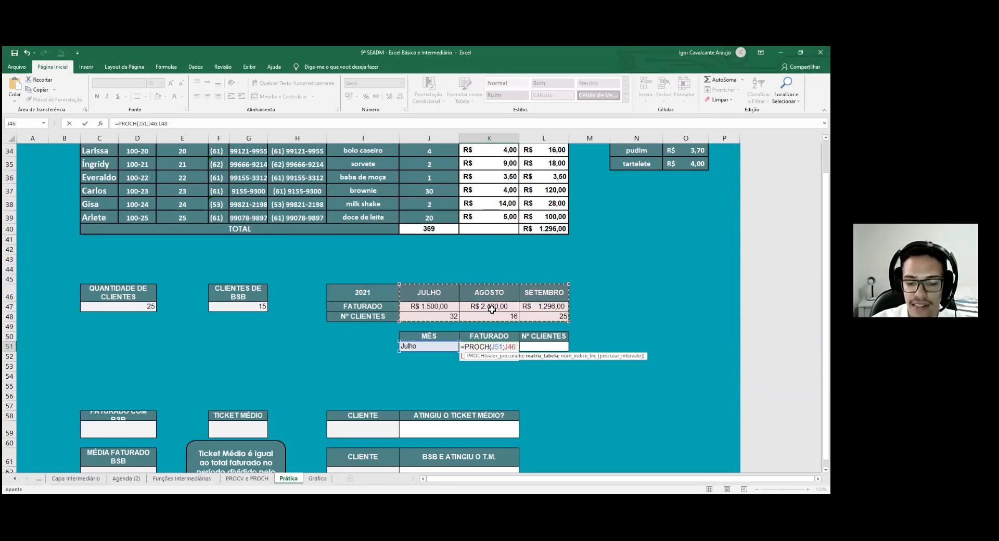
{"action": "type", "text": ";2"}
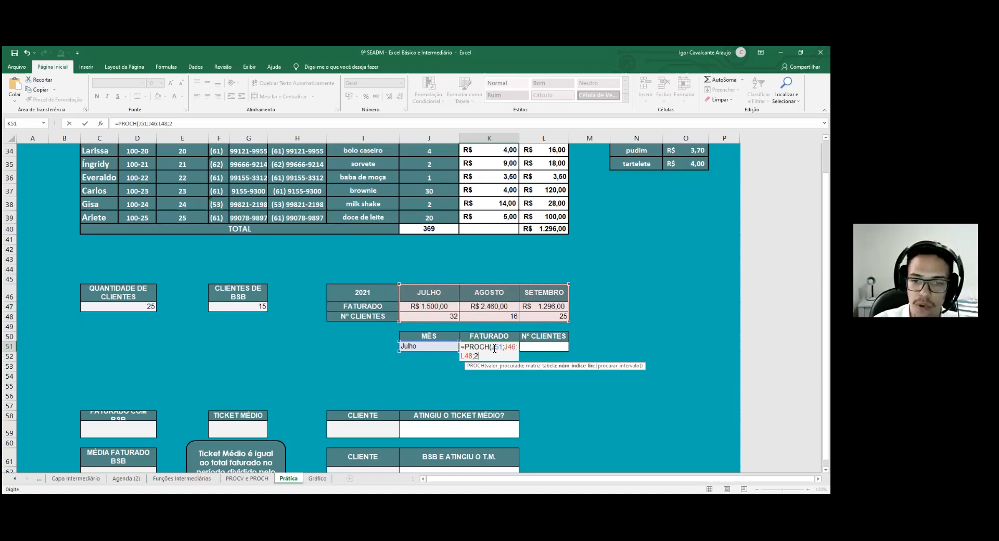
{"action": "type", "text": ";0"}
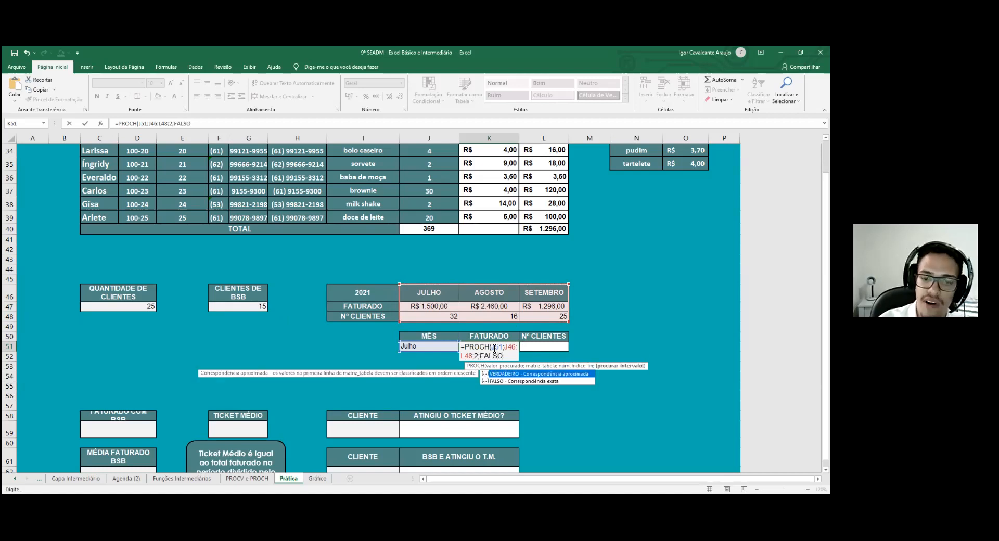
{"action": "key", "text": "ctrl+Return"}
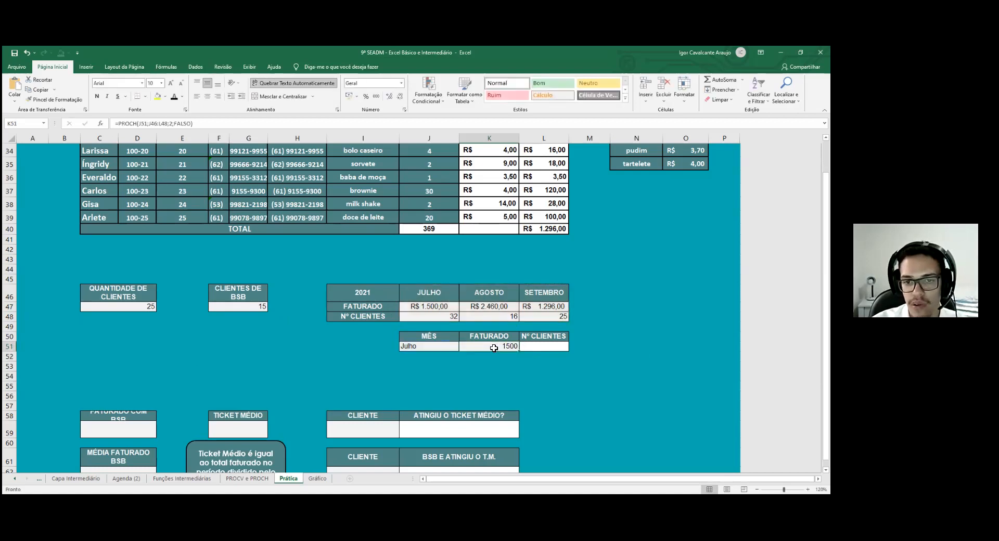
{"action": "left_click", "coordinate": [348, 99]}
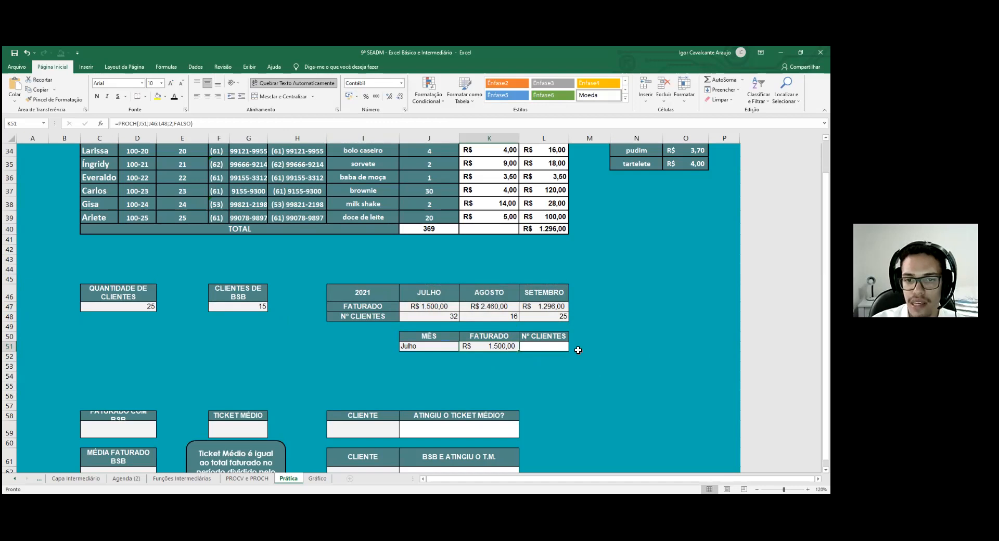
Change the month in J51 to Agosto and to Setembro to test the FATURADO lookup
{"action": "double_click", "coordinate": [548, 347]}
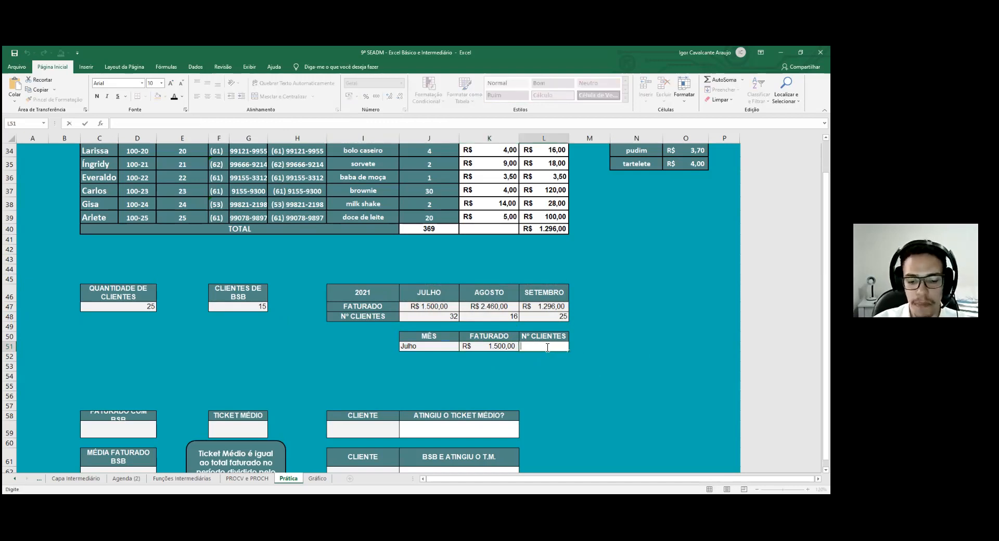
{"action": "double_click", "coordinate": [416, 346]}
{"action": "left_click_drag", "start_coordinate": [417, 346], "coordinate": [380, 347]}
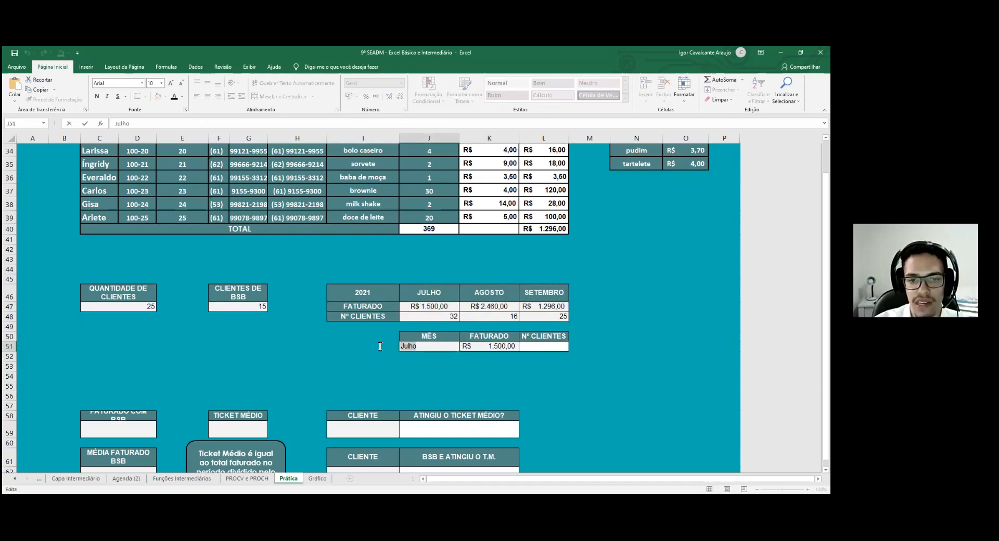
{"action": "type", "text": "Agosto"}
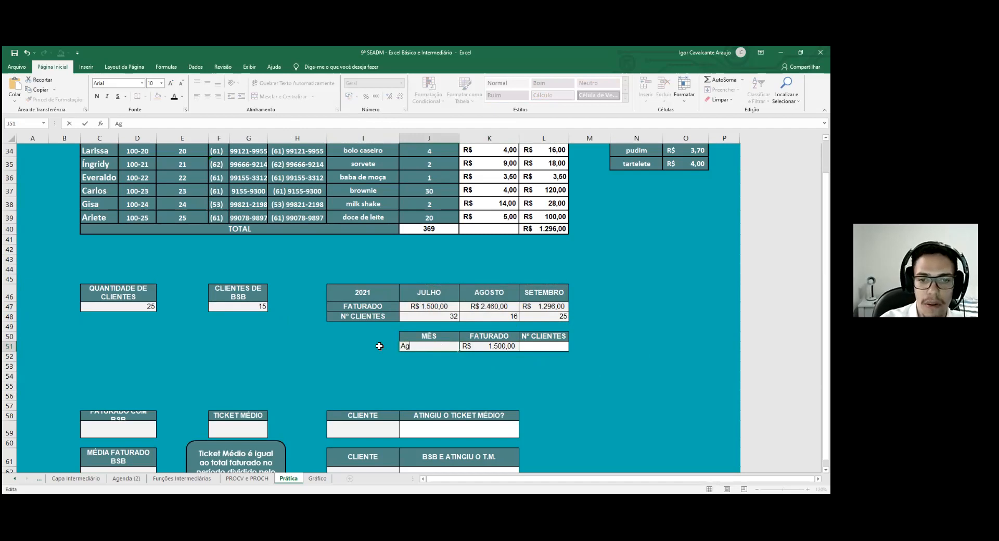
{"action": "key", "text": "Return"}
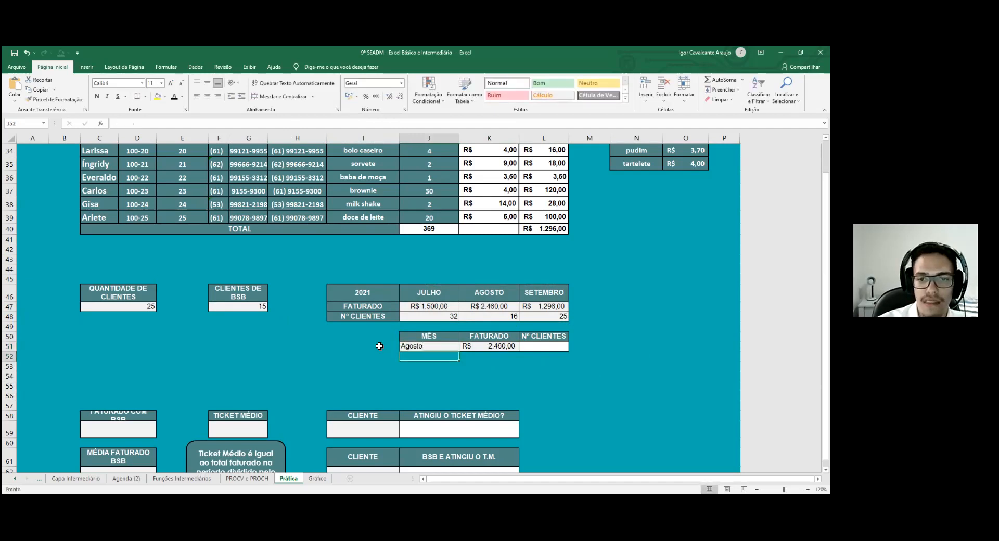
{"action": "double_click", "coordinate": [435, 347]}
{"action": "left_click_drag", "start_coordinate": [435, 346], "coordinate": [394, 349]}
{"action": "type", "text": "Setembro"}
{"action": "key", "text": "ctrl+Return"}
{"action": "key", "text": "Return"}
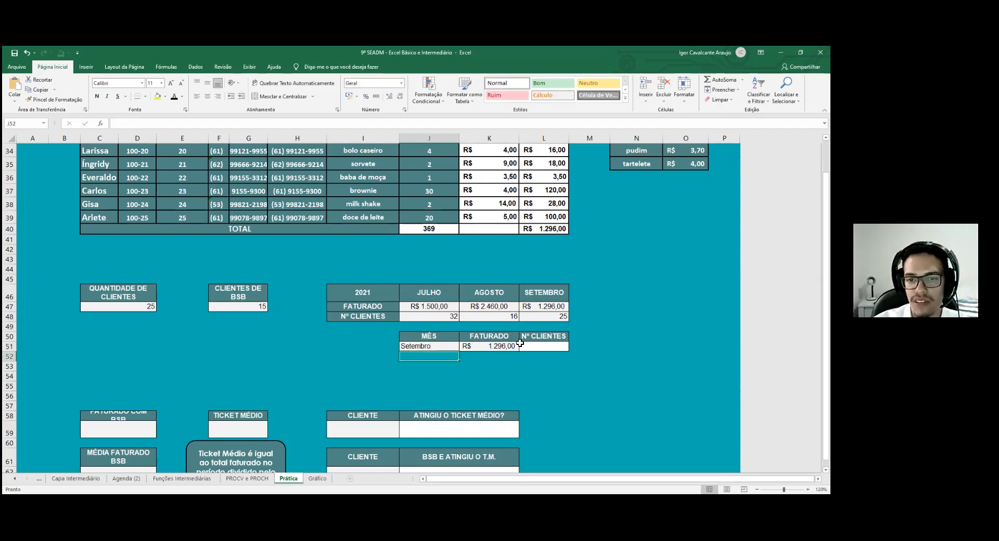
Enter a PROCH formula in the Nº CLIENTES cell L51 with table J46:L48, row index 3 and FALSO, leaving the lookup value empty
{"action": "double_click", "coordinate": [536, 347]}
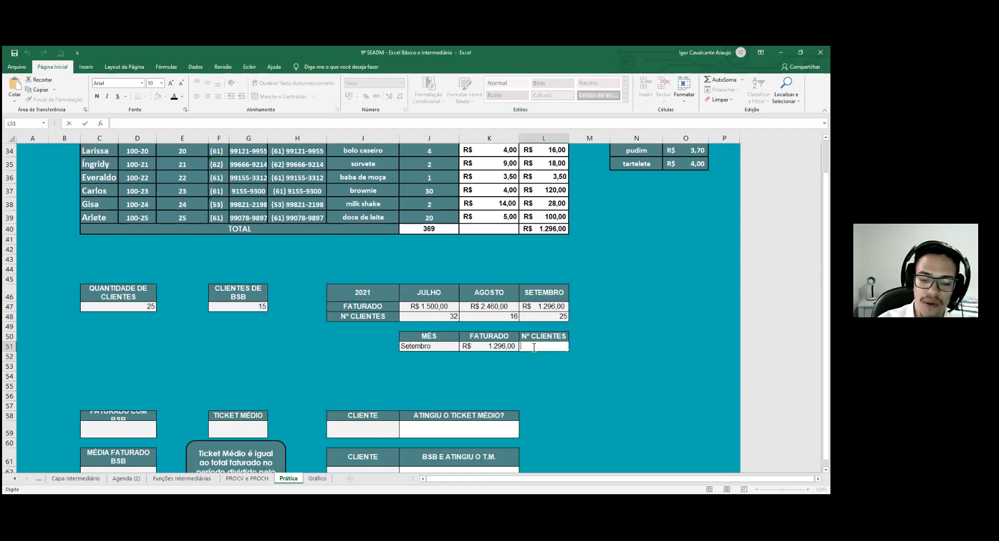
{"action": "type", "text": "=PROCH("}
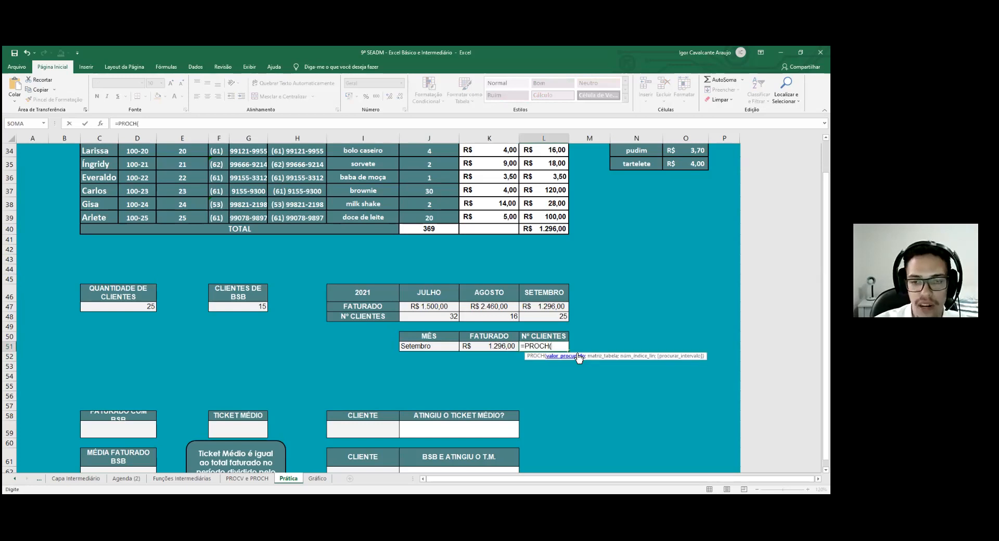
{"action": "type", "text": ";"}
{"action": "left_click_drag", "start_coordinate": [426, 296], "coordinate": [572, 322]}
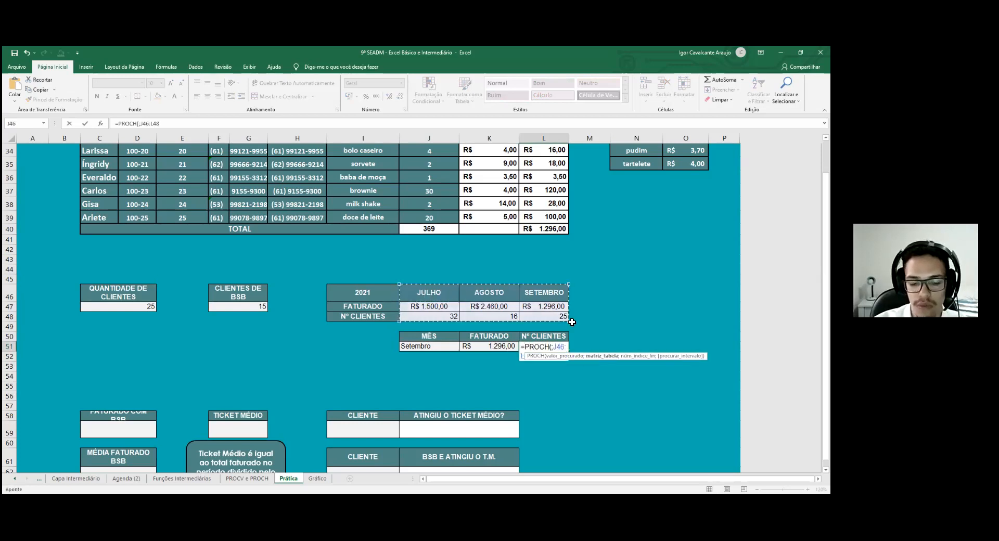
{"action": "type", "text": ";"}
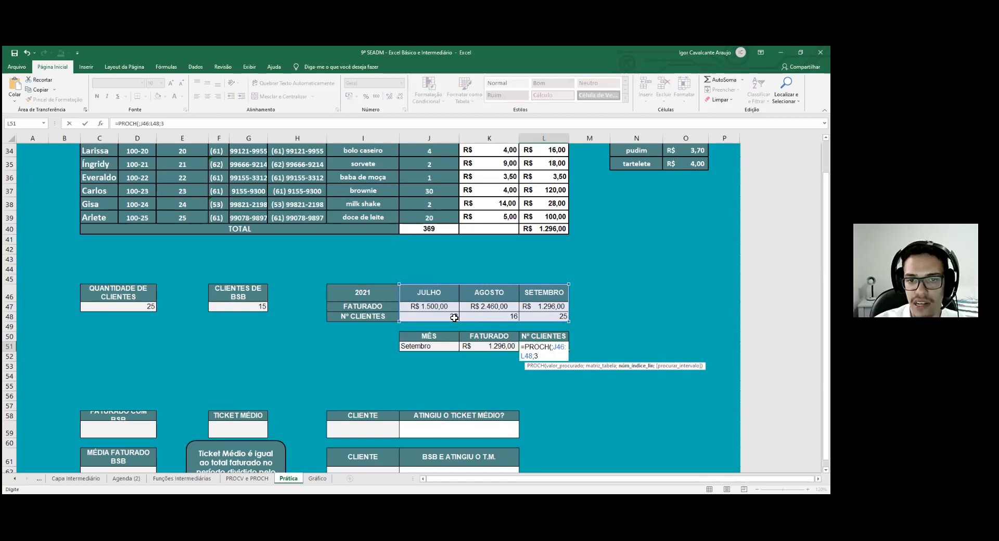
{"action": "type", "text": "3;FALSO"}
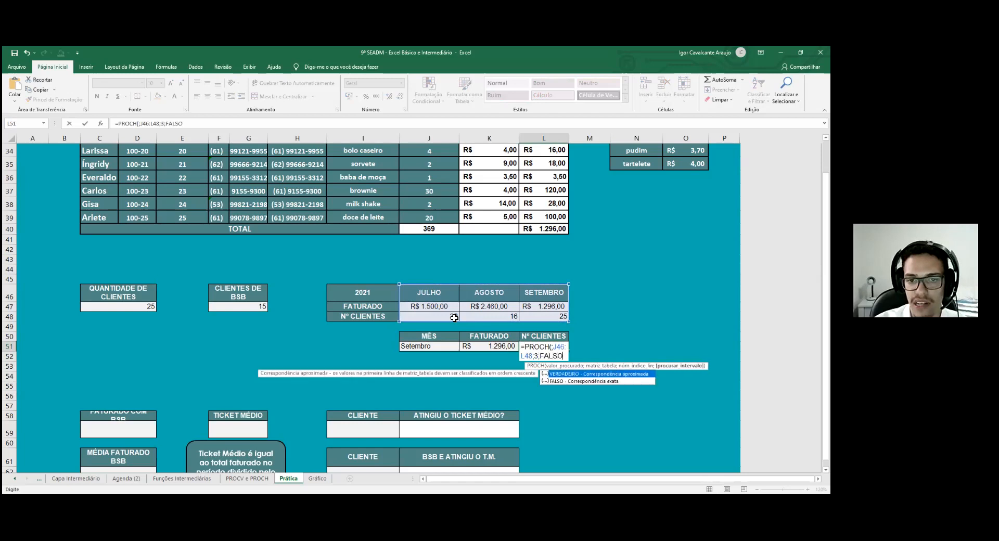
{"action": "key", "text": "Return"}
Insert the month cell J51 as the lookup value of the PROCH formula in L51
{"action": "double_click", "coordinate": [562, 347]}
{"action": "left_click", "coordinate": [553, 347]}
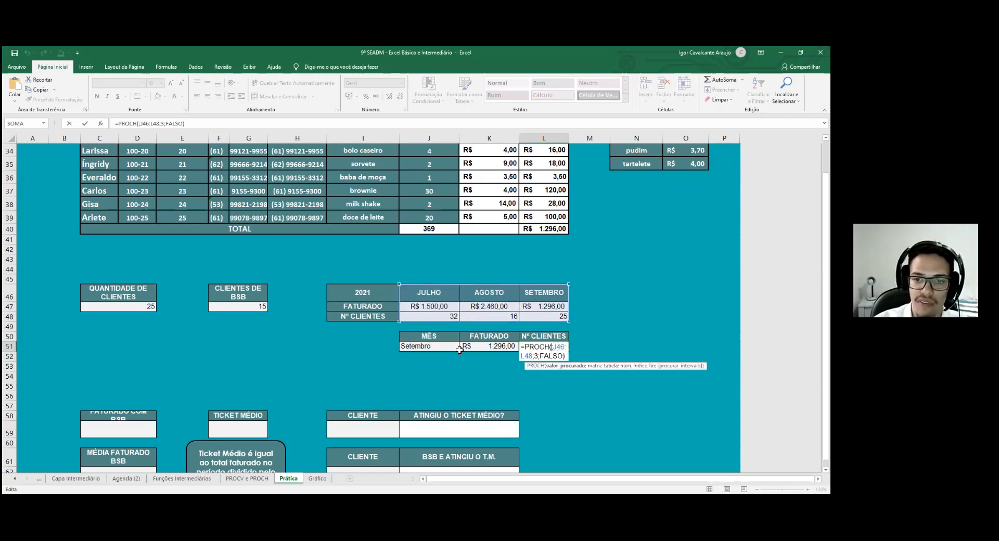
{"action": "left_click", "coordinate": [426, 347]}
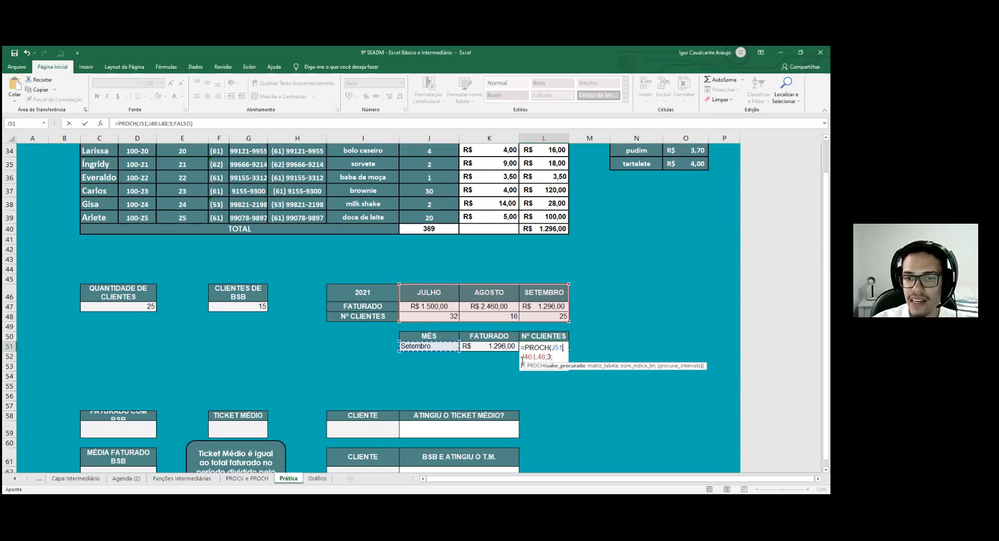
{"action": "key", "text": "Return"}
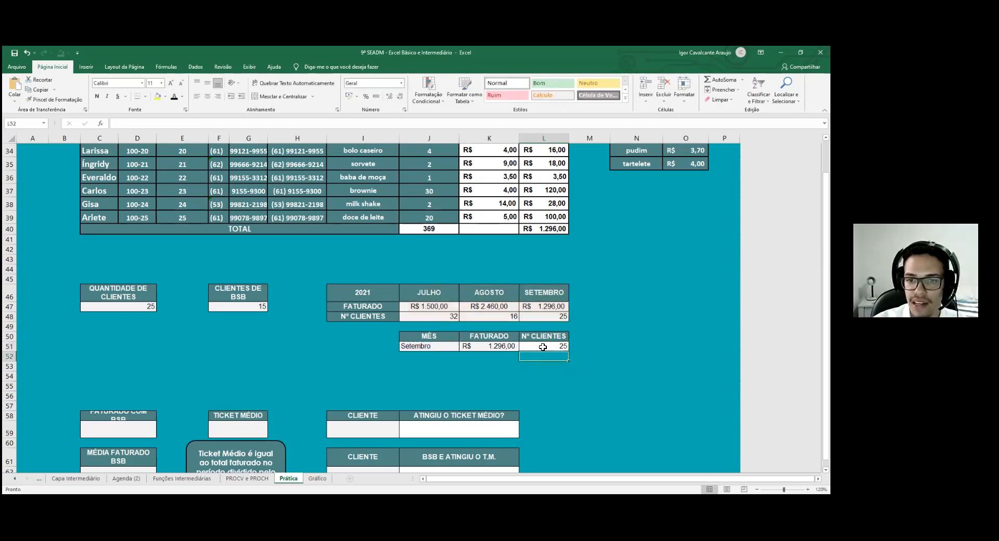
Set the MÊS cell J51 to Julho to test the FATURADO and Nº CLIENTES lookups
{"action": "double_click", "coordinate": [398, 344]}
{"action": "type", "text": "jU"}
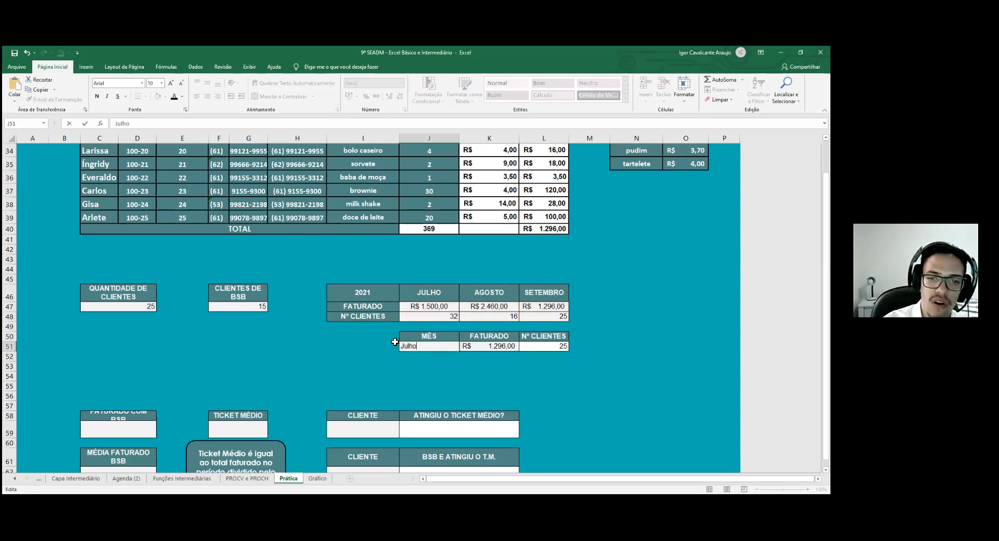
{"action": "key", "text": "Return"}
Add a Lista data validation to the MÊS cell J51, using the month headers J46:L46 as its source
{"action": "left_click", "coordinate": [413, 348]}
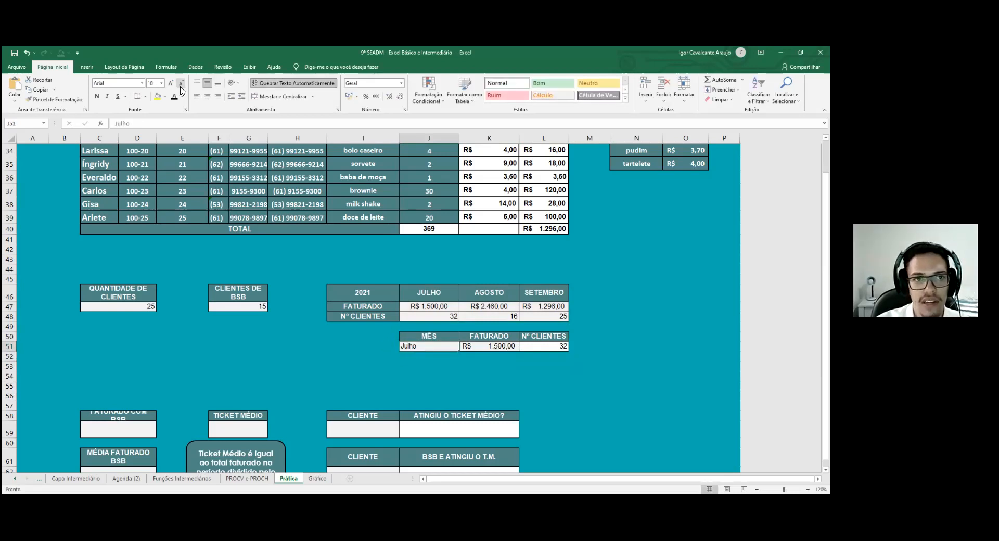
{"action": "left_click", "coordinate": [195, 66]}
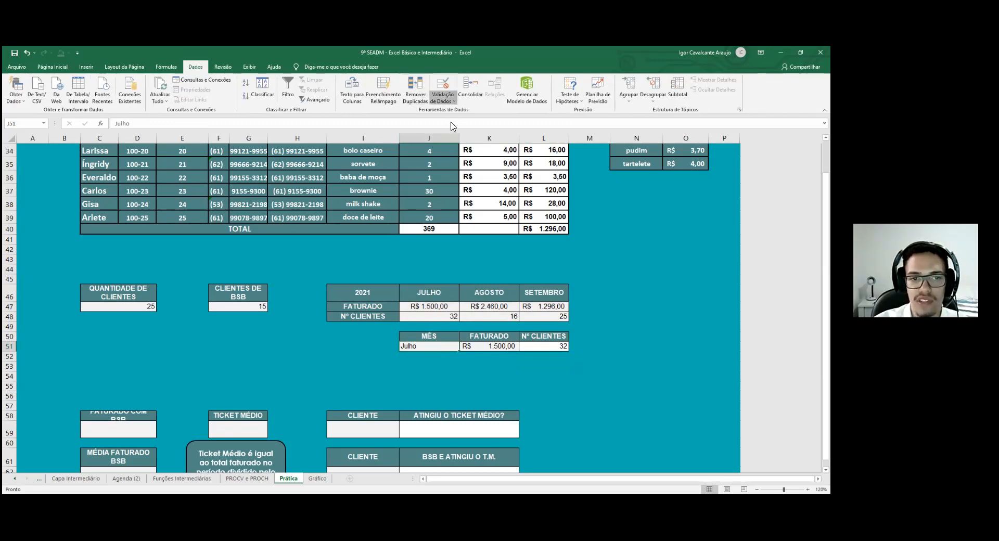
{"action": "left_click", "coordinate": [284, 263]}
{"action": "left_click", "coordinate": [270, 287]}
{"action": "left_click", "coordinate": [371, 298]}
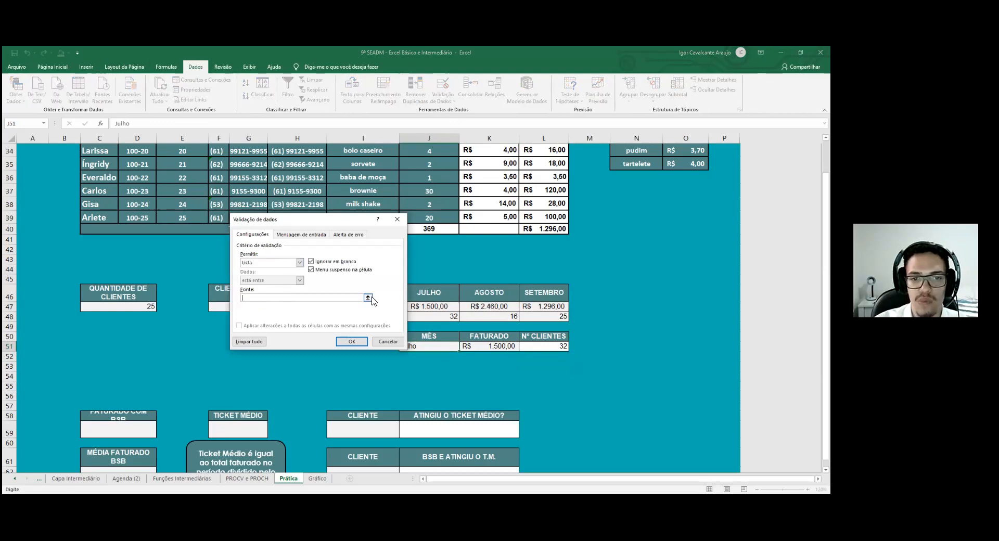
{"action": "left_click", "coordinate": [368, 297]}
{"action": "left_click", "coordinate": [439, 292]}
{"action": "left_click_drag", "start_coordinate": [439, 292], "coordinate": [543, 293]}
{"action": "key", "text": "Return"}
{"action": "left_click", "coordinate": [352, 341]}
Test the month list in J51 by choosing AGOSTO, SETEMBRO and JULHO in turn, ending on SETEMBRO
{"action": "left_click", "coordinate": [463, 347]}
{"action": "left_click", "coordinate": [413, 360]}
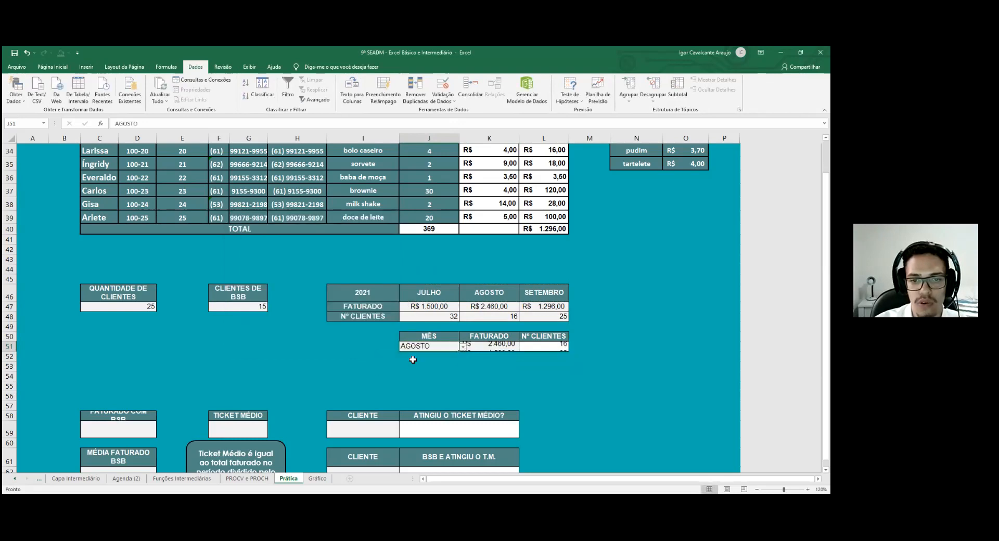
{"action": "left_click", "coordinate": [463, 348]}
{"action": "left_click", "coordinate": [420, 367]}
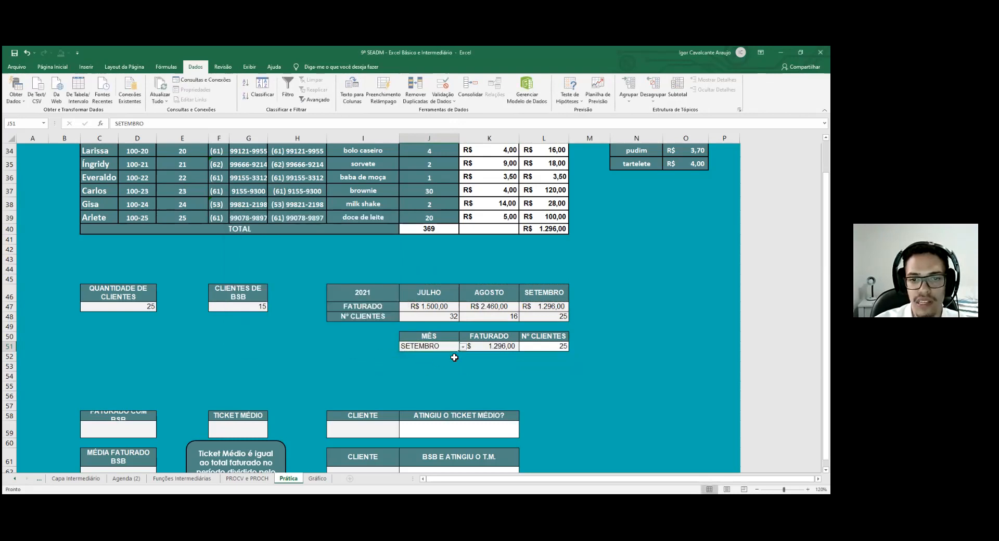
{"action": "left_click", "coordinate": [462, 347]}
{"action": "left_click", "coordinate": [416, 356]}
{"action": "left_click", "coordinate": [462, 347]}
{"action": "left_click", "coordinate": [419, 362]}
{"action": "left_click", "coordinate": [463, 347]}
{"action": "left_click", "coordinate": [406, 369]}
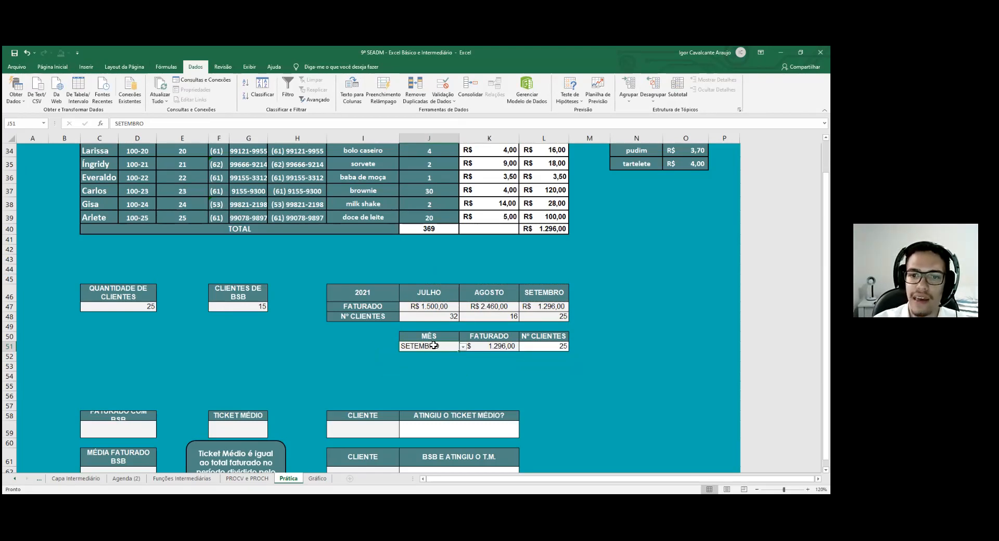
Increase the height of row 58 so the FATURADO COM BSB header fits on two lines
{"action": "scroll", "coordinate": [433, 346], "scroll_direction": "down", "scroll_amount": 1}
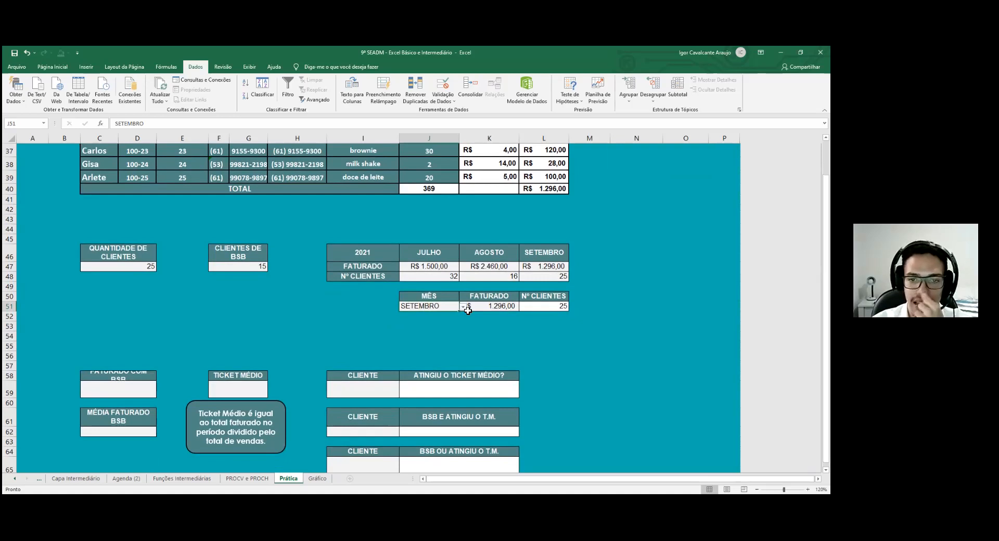
{"action": "scroll", "coordinate": [464, 320], "scroll_direction": "up", "scroll_amount": 1}
{"action": "scroll", "coordinate": [478, 333], "scroll_direction": "down", "scroll_amount": 1}
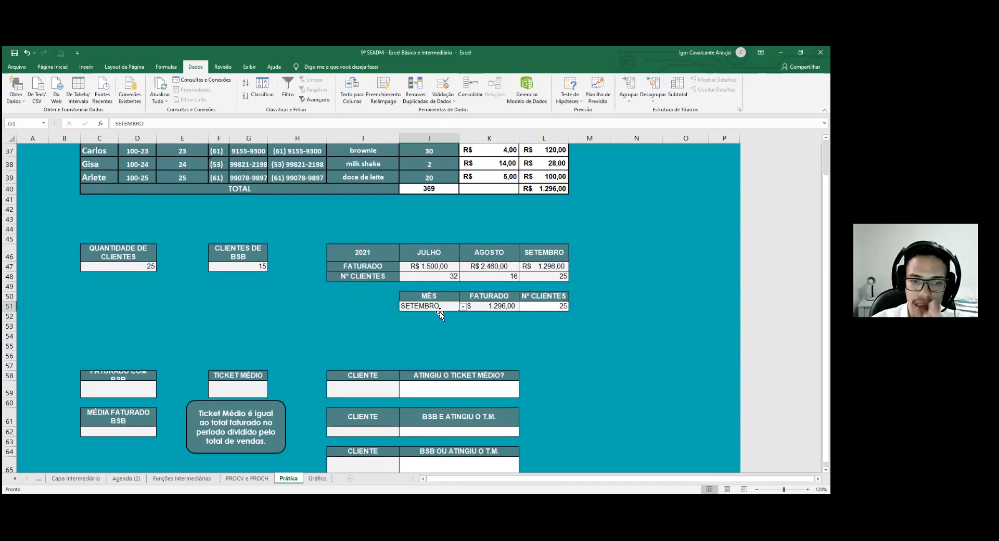
{"action": "scroll", "coordinate": [437, 312], "scroll_direction": "down", "scroll_amount": 1}
{"action": "left_click_drag", "start_coordinate": [14, 341], "coordinate": [11, 349]}
{"action": "left_click", "coordinate": [253, 290]}
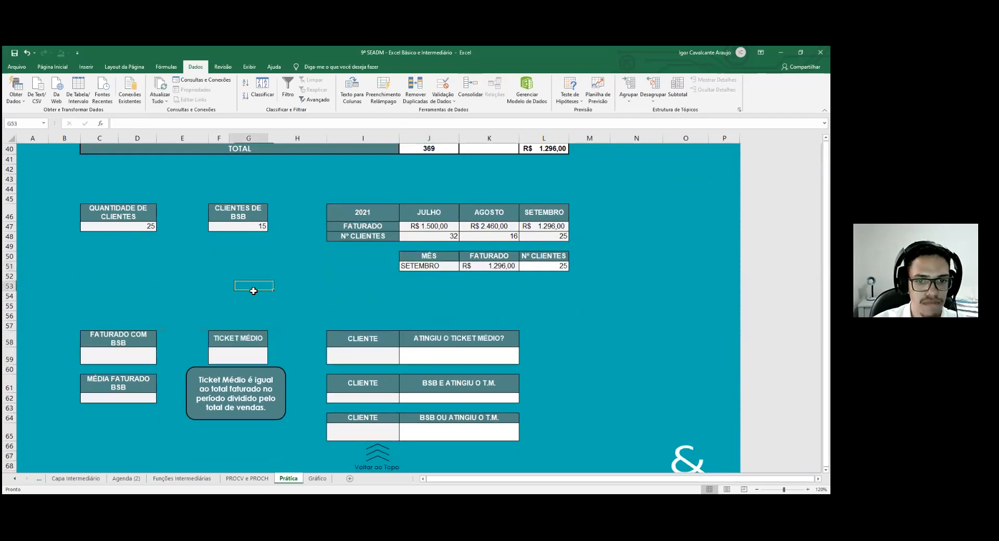
{"action": "left_click", "coordinate": [594, 297]}
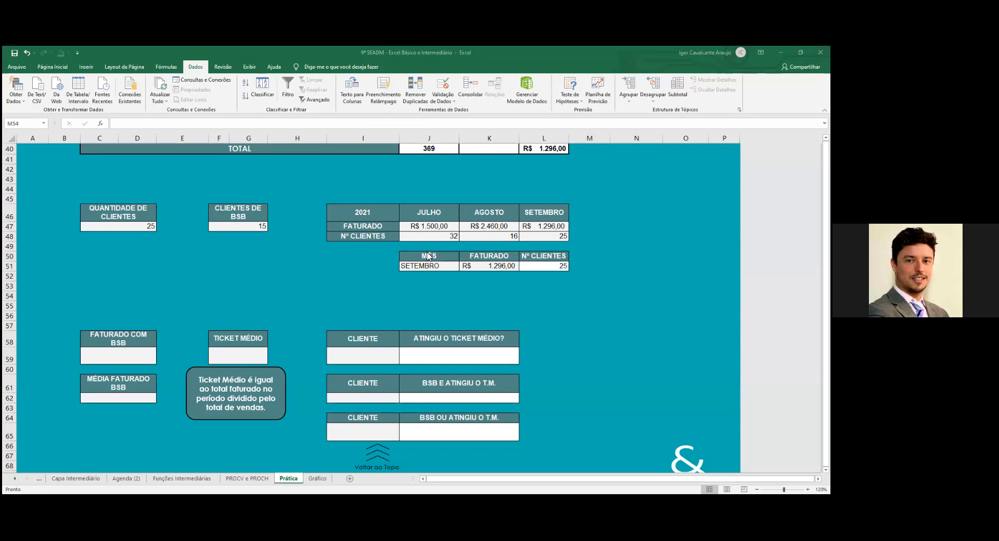
Choose JULHO from the month list in the MÊS cell J51
{"action": "scroll", "coordinate": [427, 255], "scroll_direction": "up", "scroll_amount": 3}
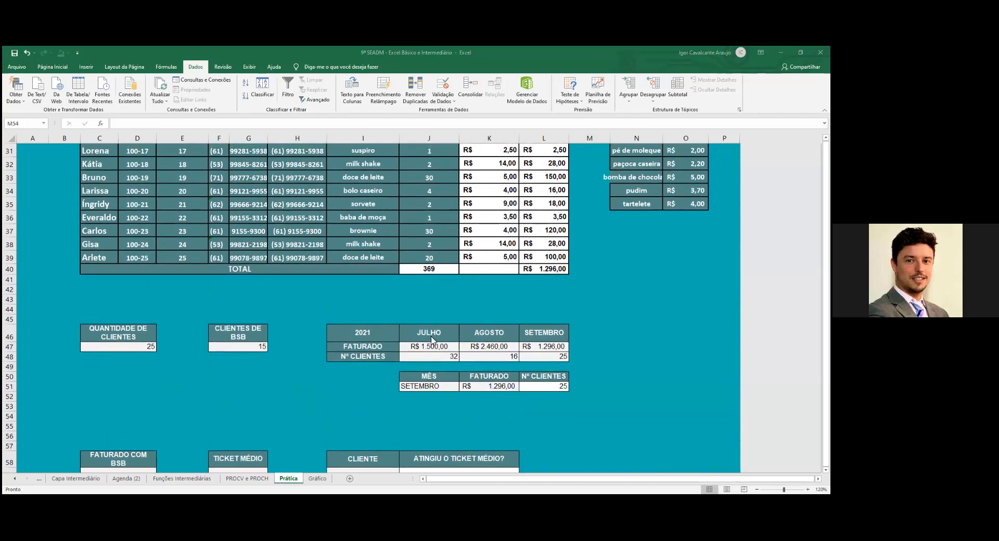
{"action": "left_click", "coordinate": [433, 347]}
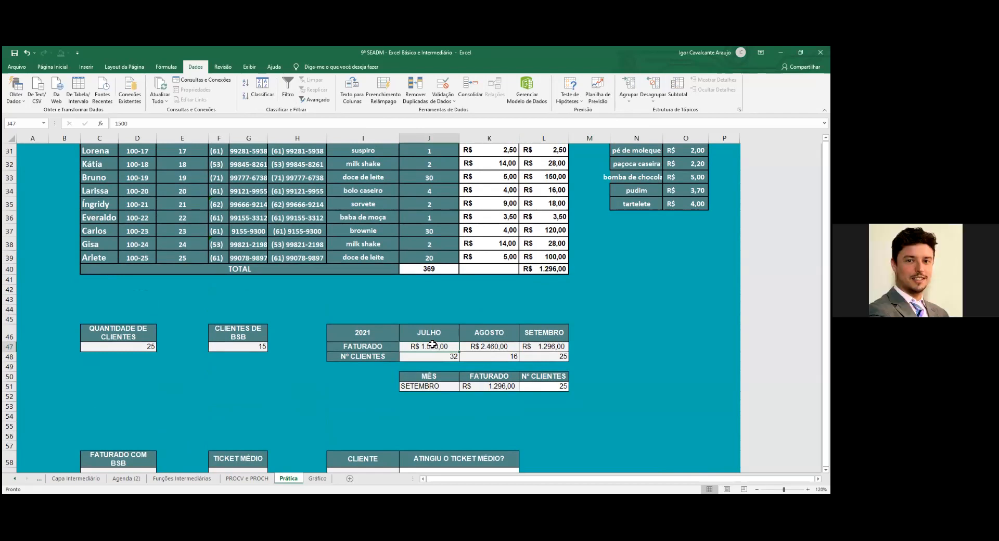
{"action": "scroll", "coordinate": [457, 337], "scroll_direction": "down", "scroll_amount": 1}
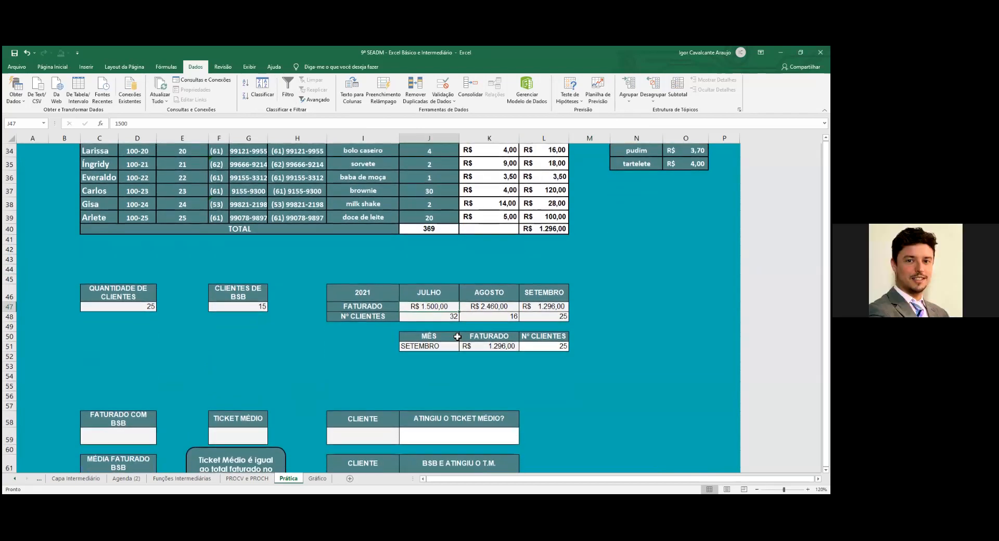
{"action": "left_click", "coordinate": [448, 347]}
{"action": "left_click", "coordinate": [463, 347]}
{"action": "left_click", "coordinate": [416, 355]}
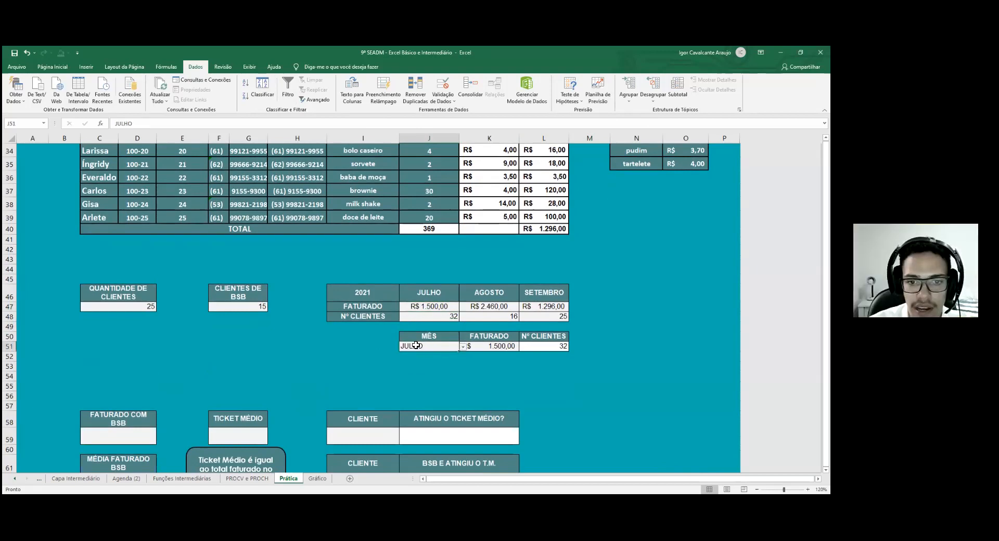
Inspect the contents of the FATURADO cells J47, K47 and L47 for the three months
{"action": "left_click", "coordinate": [448, 307]}
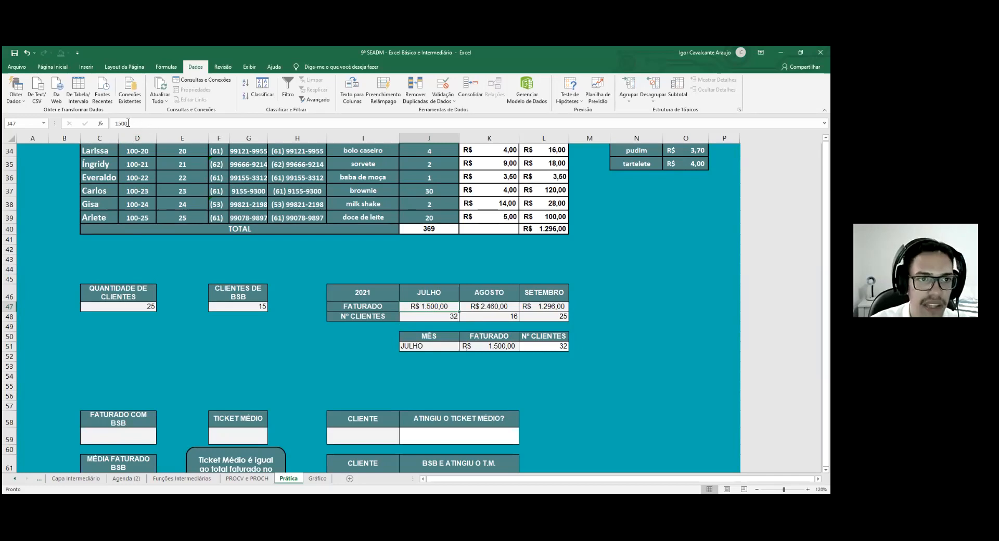
{"action": "left_click", "coordinate": [510, 307]}
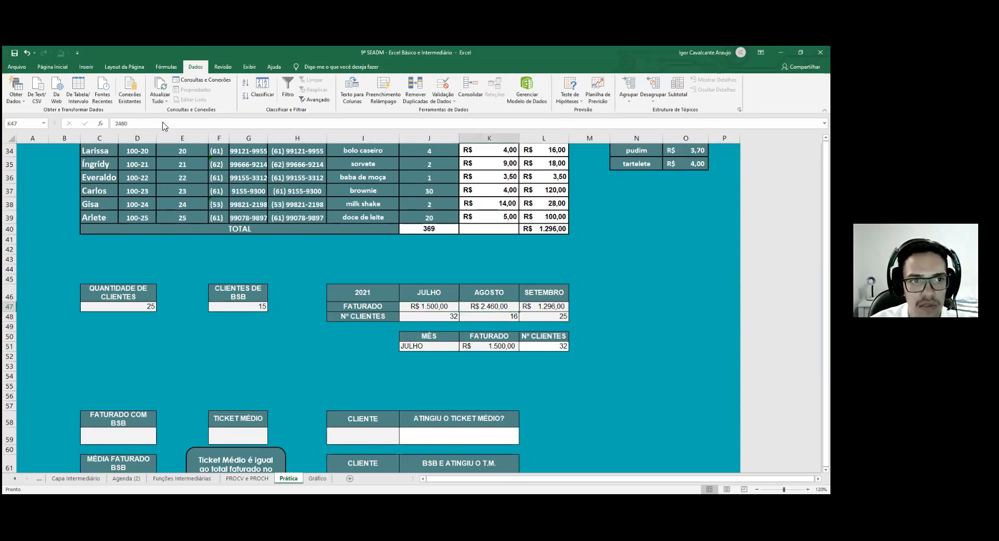
{"action": "left_click", "coordinate": [545, 308]}
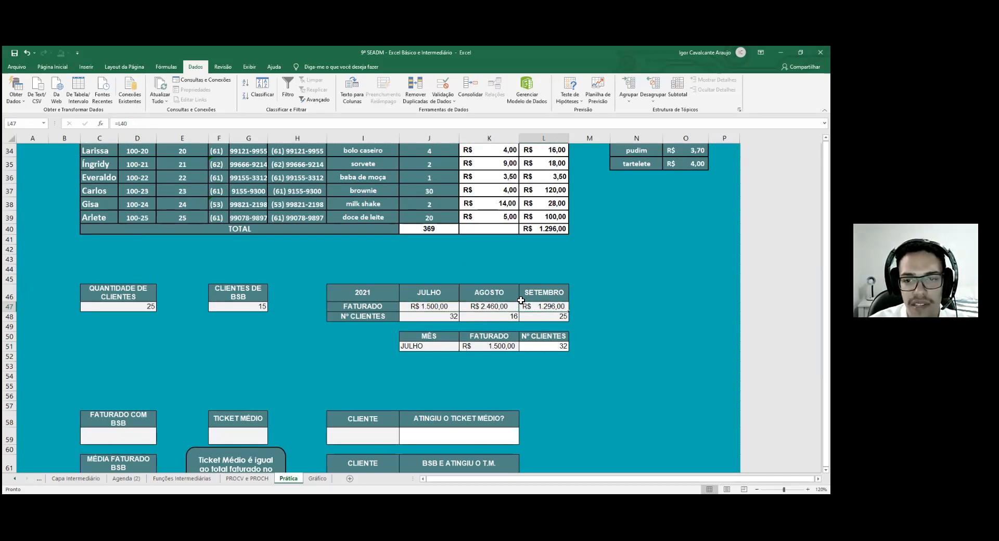
{"action": "double_click", "coordinate": [550, 307]}
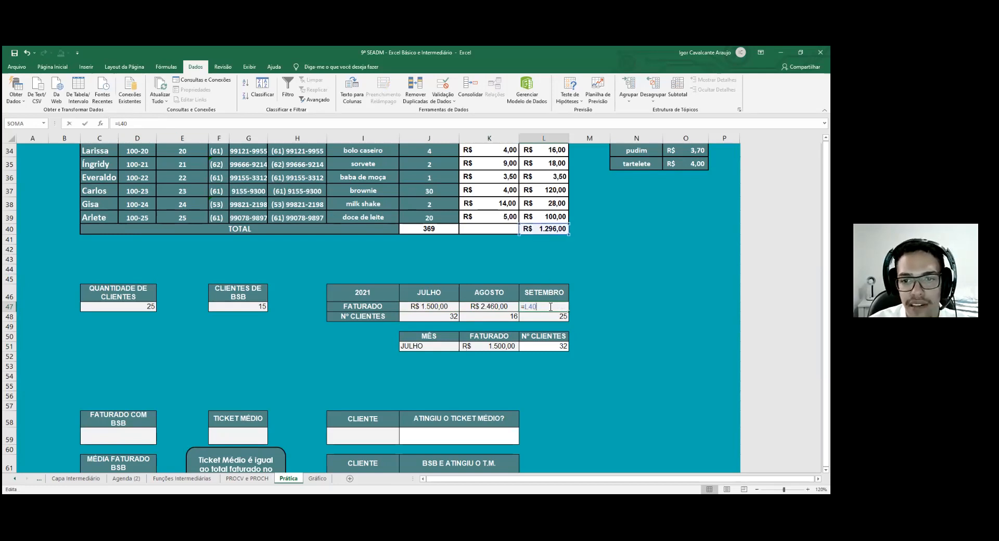
{"action": "key", "text": "Return"}
Change July's figures to 2500 for FATURADO in J47 and 48 for Nº CLIENTES in J48
{"action": "double_click", "coordinate": [432, 307]}
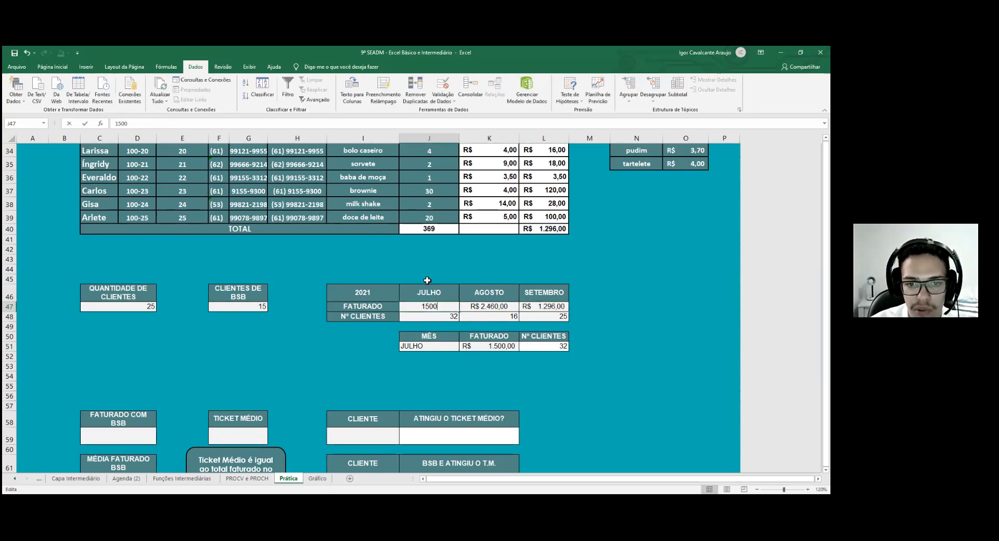
{"action": "left_click_drag", "start_coordinate": [152, 120], "coordinate": [85, 124]}
{"action": "type", "text": "2500"}
{"action": "key", "text": "Return"}
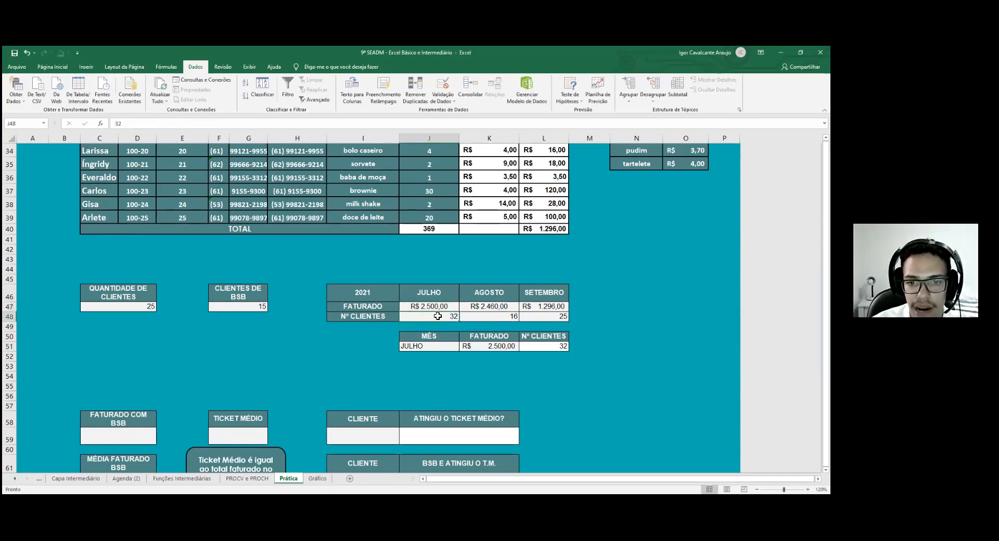
{"action": "type", "text": "48"}
{"action": "key", "text": "Return"}
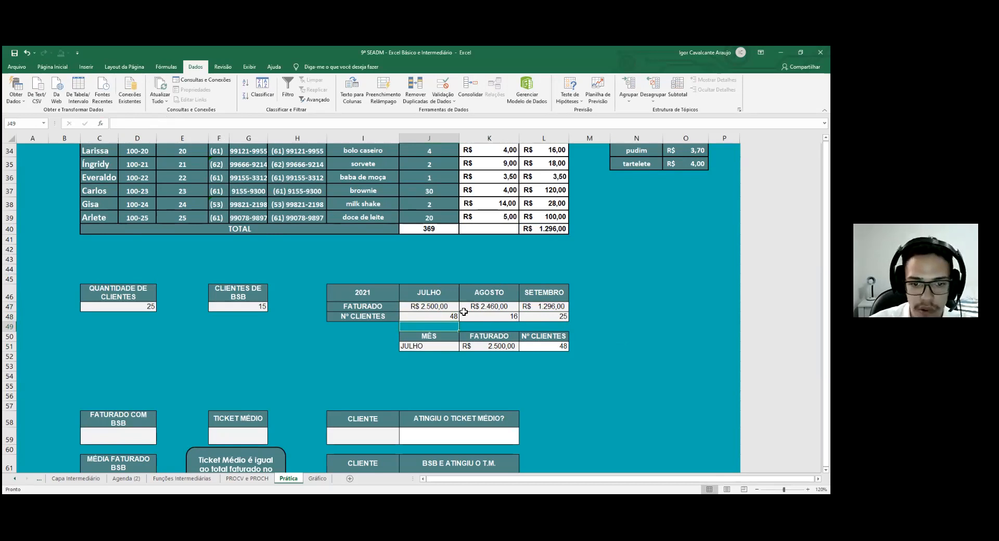
{"action": "scroll", "coordinate": [458, 309], "scroll_direction": "down", "scroll_amount": 2}
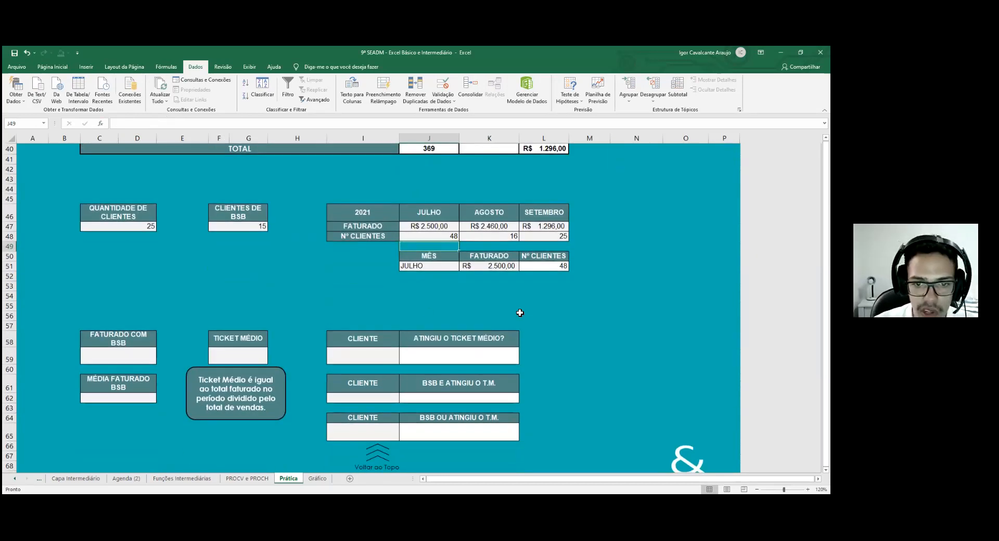
{"action": "scroll", "coordinate": [520, 315], "scroll_direction": "up", "scroll_amount": 2}
{"action": "scroll", "coordinate": [385, 421], "scroll_direction": "down", "scroll_amount": 1}
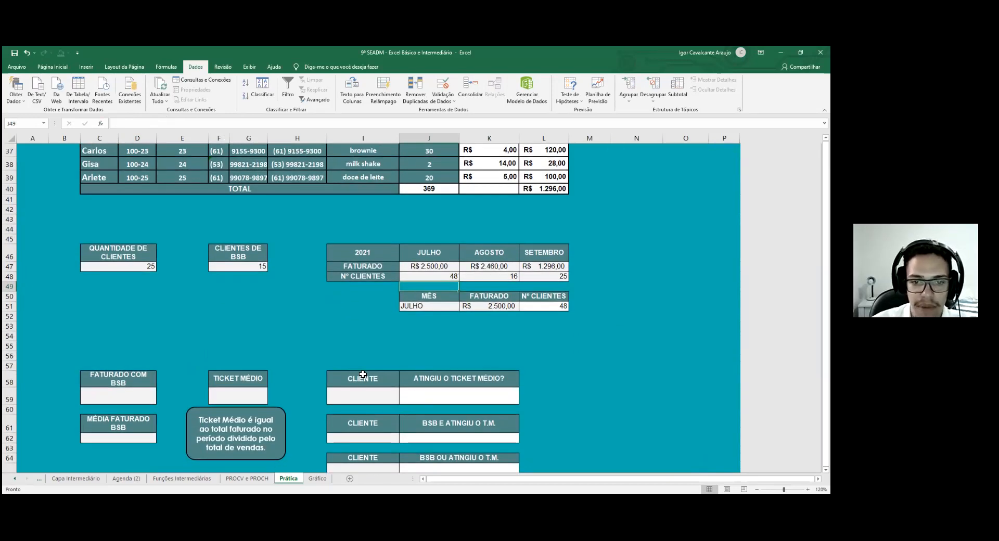
{"action": "scroll", "coordinate": [352, 381], "scroll_direction": "down", "scroll_amount": 1}
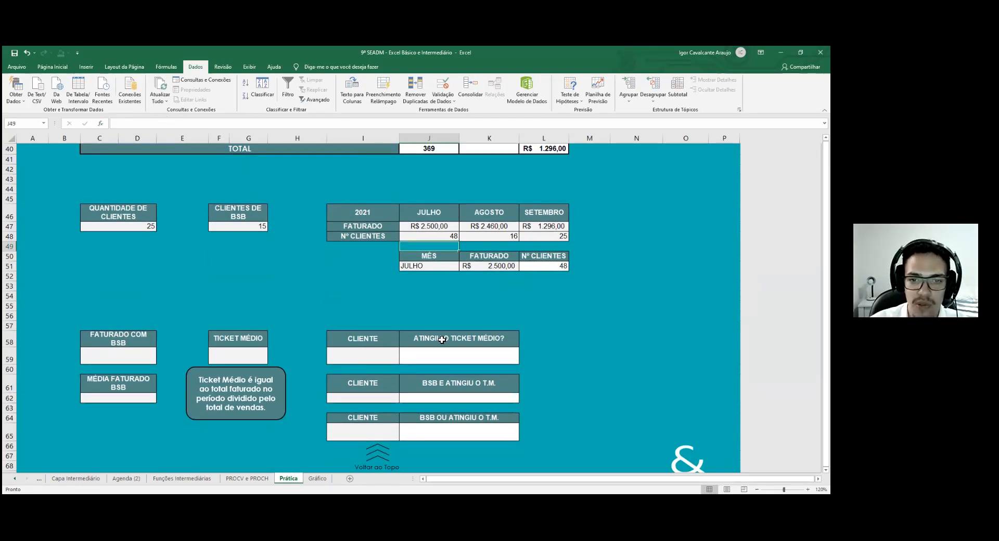
{"action": "scroll", "coordinate": [415, 372], "scroll_direction": "up", "scroll_amount": 1}
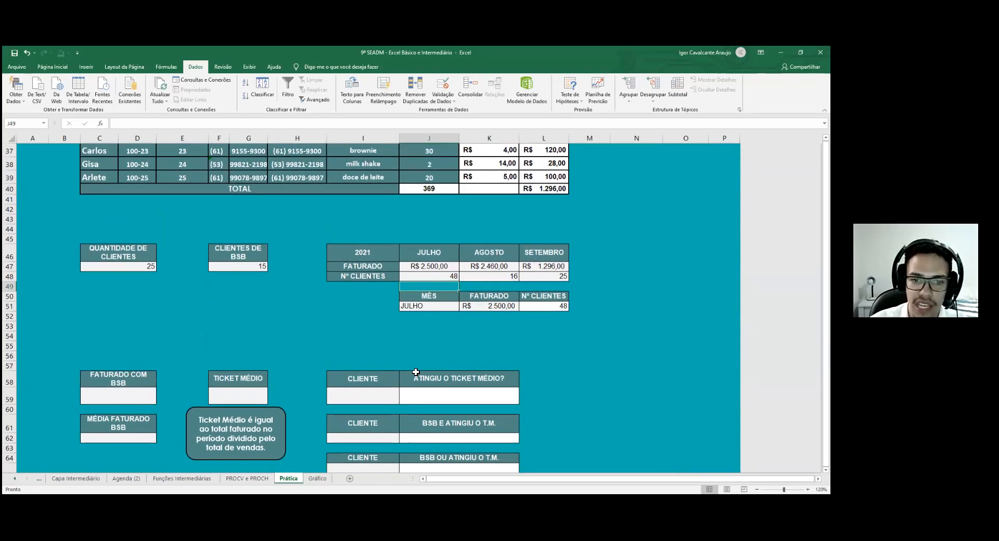
Add list validation to the CLIENTE cell I59 beside ATINGIU O TICKET MÉDIO?, using the names in C15:C39 as source
{"action": "left_click", "coordinate": [392, 395]}
{"action": "scroll", "coordinate": [143, 242], "scroll_direction": "up", "scroll_amount": 6}
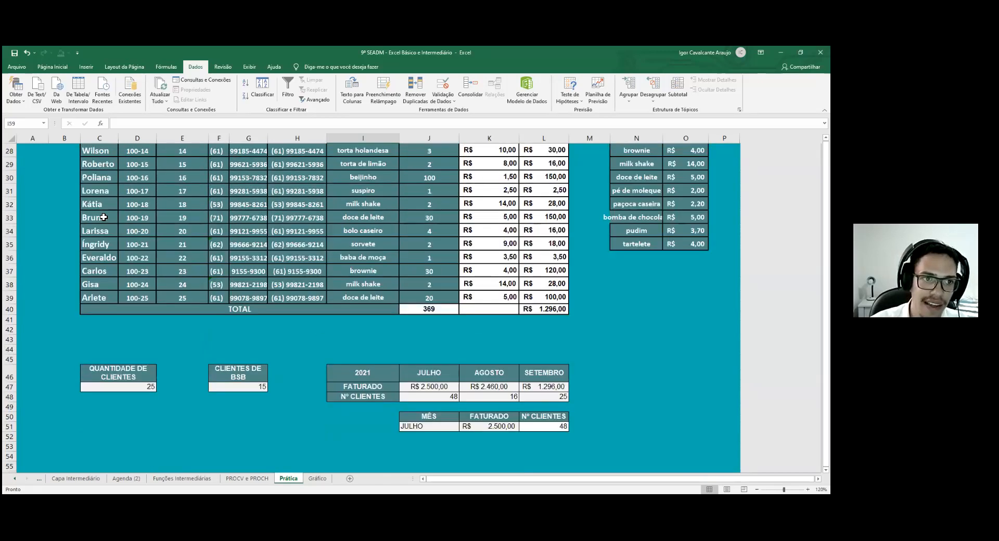
{"action": "scroll", "coordinate": [110, 175], "scroll_direction": "up", "scroll_amount": 6}
{"action": "scroll", "coordinate": [467, 387], "scroll_direction": "down", "scroll_amount": 8}
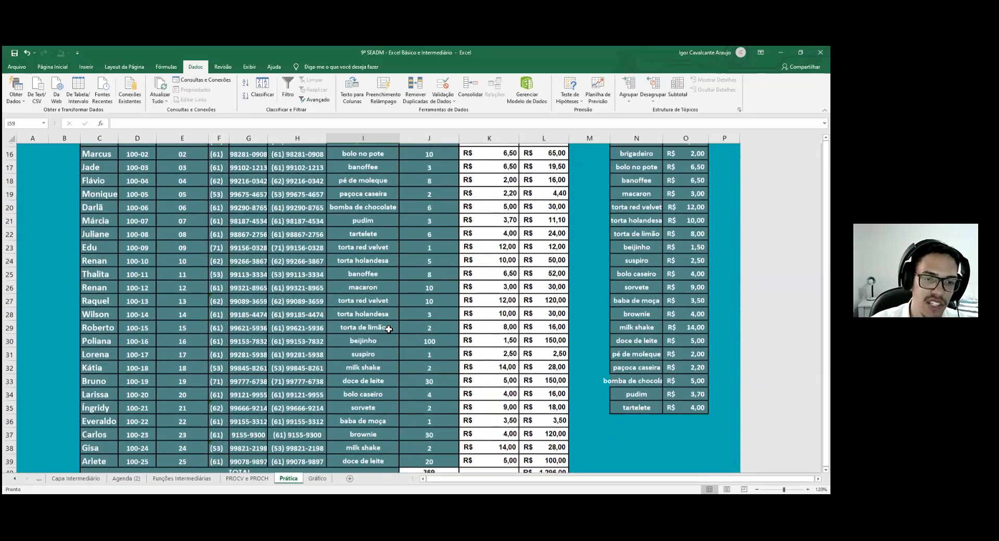
{"action": "scroll", "coordinate": [467, 387], "scroll_direction": "down", "scroll_amount": 4}
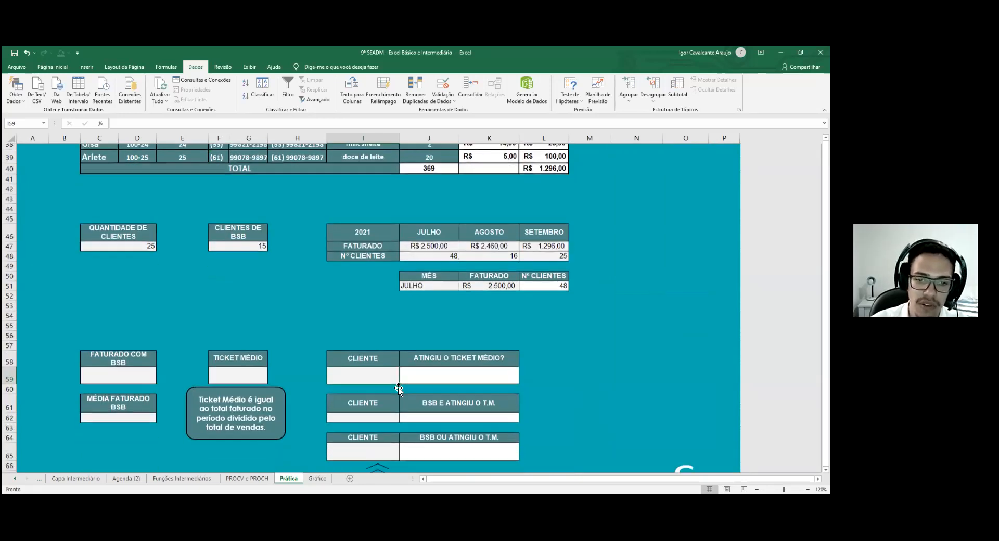
{"action": "scroll", "coordinate": [394, 398], "scroll_direction": "down", "scroll_amount": 1}
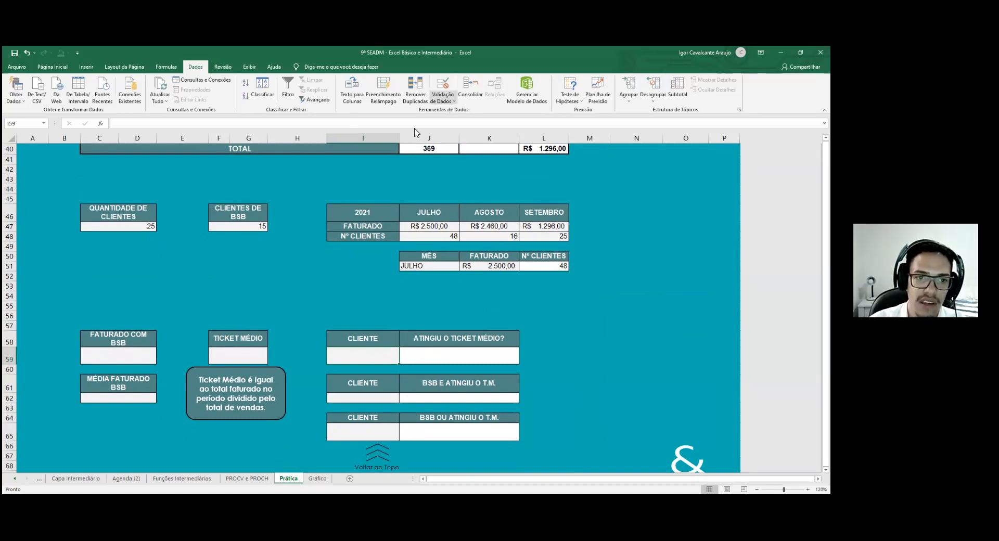
{"action": "left_click", "coordinate": [443, 89]}
{"action": "left_click", "coordinate": [299, 263]}
{"action": "left_click", "coordinate": [260, 288]}
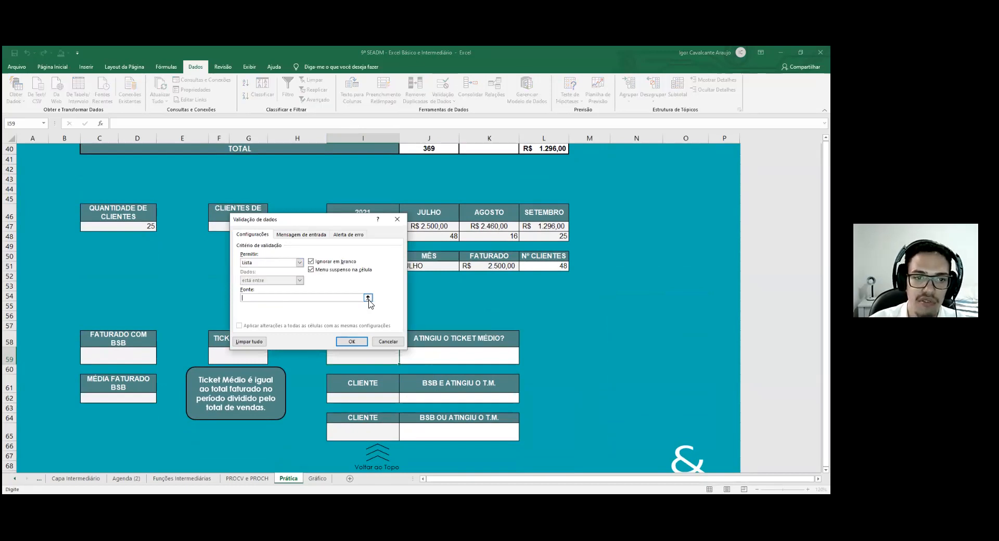
{"action": "left_click", "coordinate": [372, 305]}
{"action": "scroll", "coordinate": [125, 208], "scroll_direction": "up", "scroll_amount": 8}
{"action": "scroll", "coordinate": [125, 208], "scroll_direction": "up", "scroll_amount": 2}
{"action": "left_click_drag", "start_coordinate": [106, 215], "coordinate": [133, 427]}
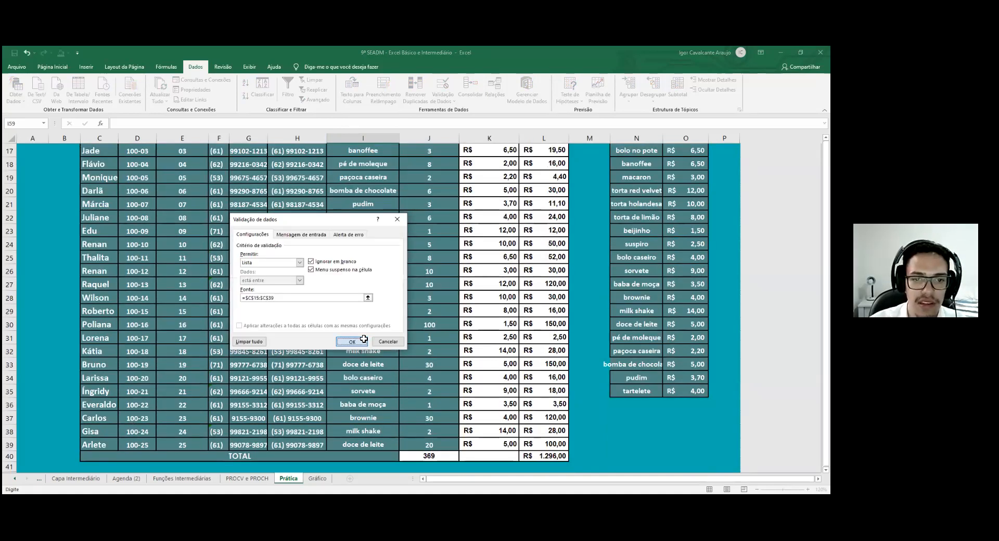
{"action": "left_click", "coordinate": [354, 340]}
Browse the client list in I59 to check its names, without choosing one
{"action": "scroll", "coordinate": [394, 345], "scroll_direction": "down", "scroll_amount": 8}
{"action": "left_click", "coordinate": [404, 349]}
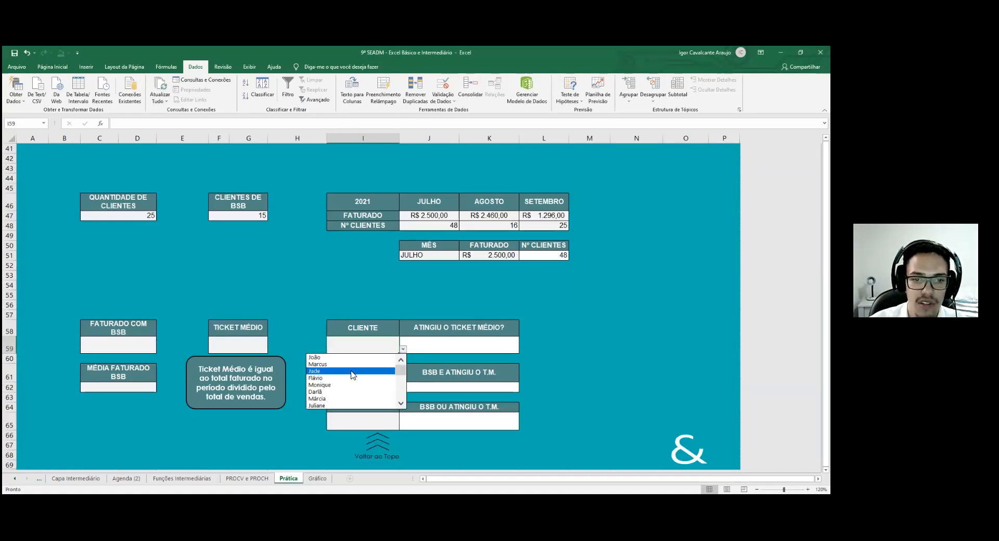
{"action": "left_click_drag", "start_coordinate": [402, 369], "coordinate": [398, 394]}
{"action": "left_click", "coordinate": [385, 341]}
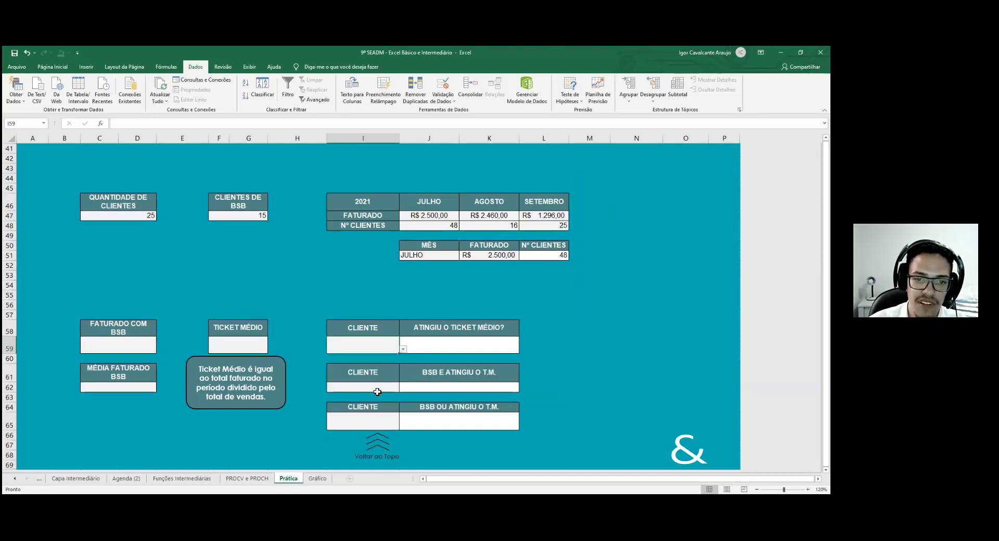
Copy the validated CLIENTE cell I59 to the other two CLIENTE cells, I62 and I65
{"action": "left_click", "coordinate": [362, 345]}
{"action": "key", "text": "ctrl+c"}
{"action": "left_click", "coordinate": [337, 388]}
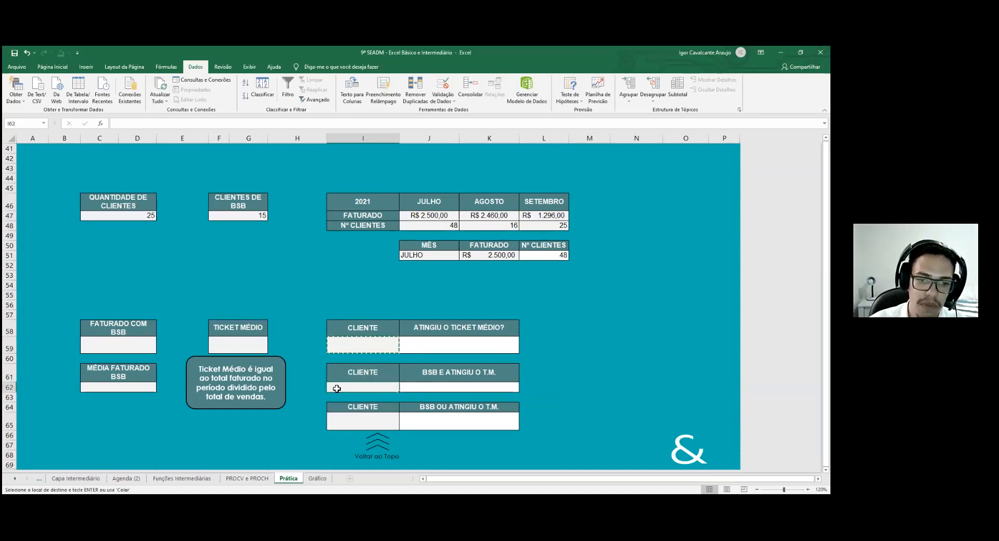
{"action": "key", "text": "ctrl+v"}
{"action": "key", "text": "ctrl+c"}
{"action": "left_click", "coordinate": [338, 423]}
{"action": "key", "text": "ctrl+v"}
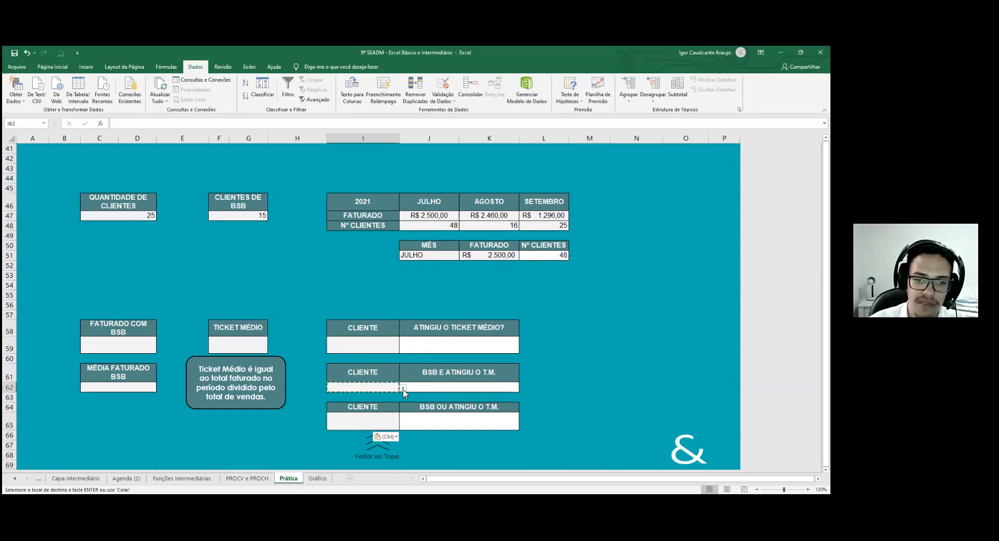
Check the copied client list in I62 without choosing a name
{"action": "left_click", "coordinate": [403, 388]}
{"action": "mouse_move", "coordinate": [399, 412]}
{"action": "left_mouse_down"}
{"action": "mouse_move", "coordinate": [399, 428]}
{"action": "mouse_move", "coordinate": [404, 401]}
{"action": "left_mouse_up"}
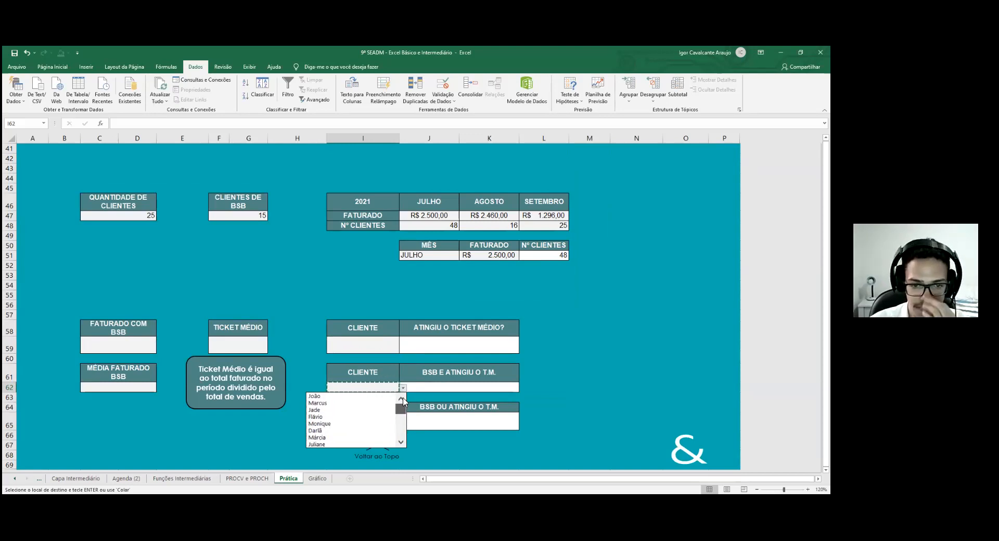
{"action": "left_click", "coordinate": [448, 341]}
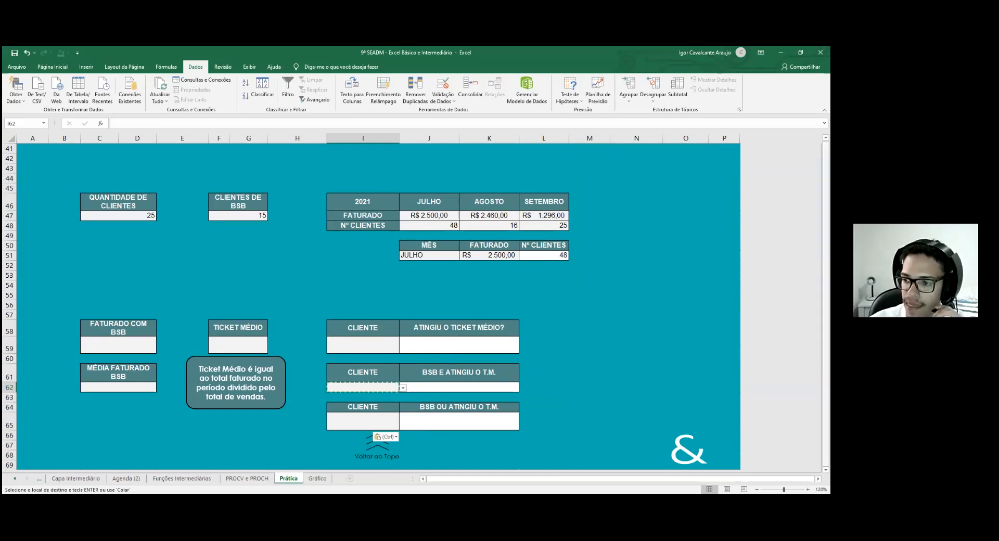
Examine the order table's rows and the FATURADO COM BSB box that summarises them
{"action": "scroll", "coordinate": [290, 379], "scroll_direction": "up", "scroll_amount": 4}
{"action": "scroll", "coordinate": [364, 390], "scroll_direction": "down", "scroll_amount": 3}
{"action": "scroll", "coordinate": [401, 394], "scroll_direction": "down", "scroll_amount": 1}
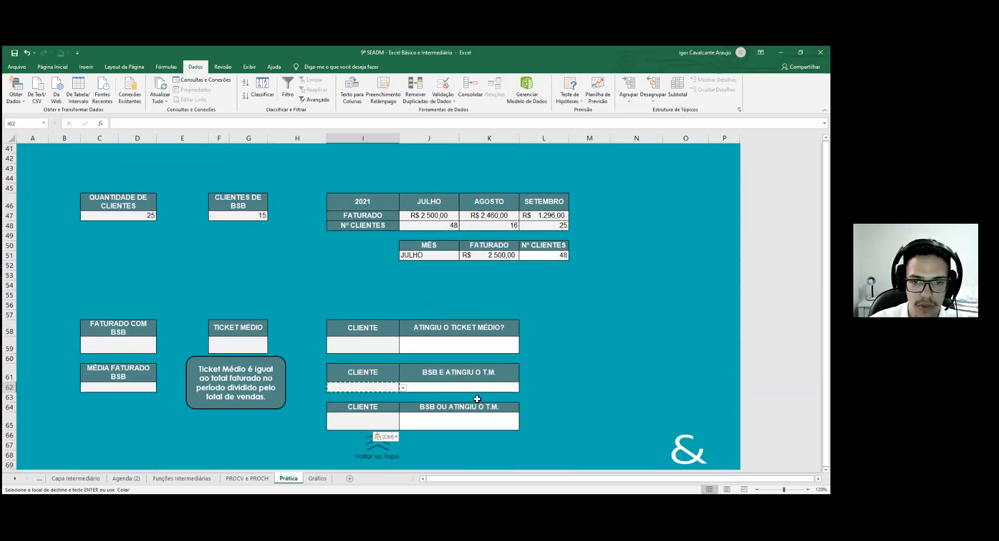
{"action": "scroll", "coordinate": [321, 395], "scroll_direction": "up", "scroll_amount": 1}
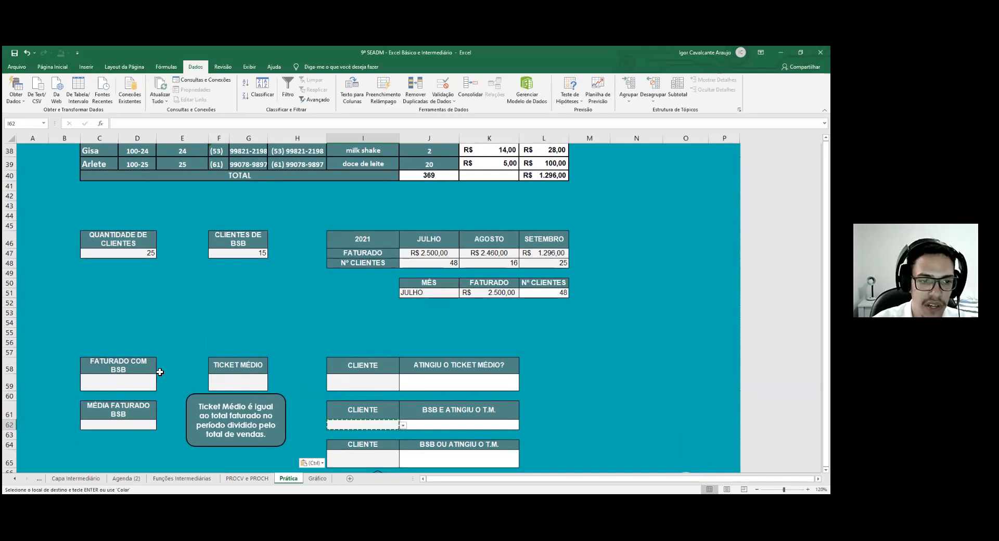
{"action": "scroll", "coordinate": [142, 366], "scroll_direction": "up", "scroll_amount": 1}
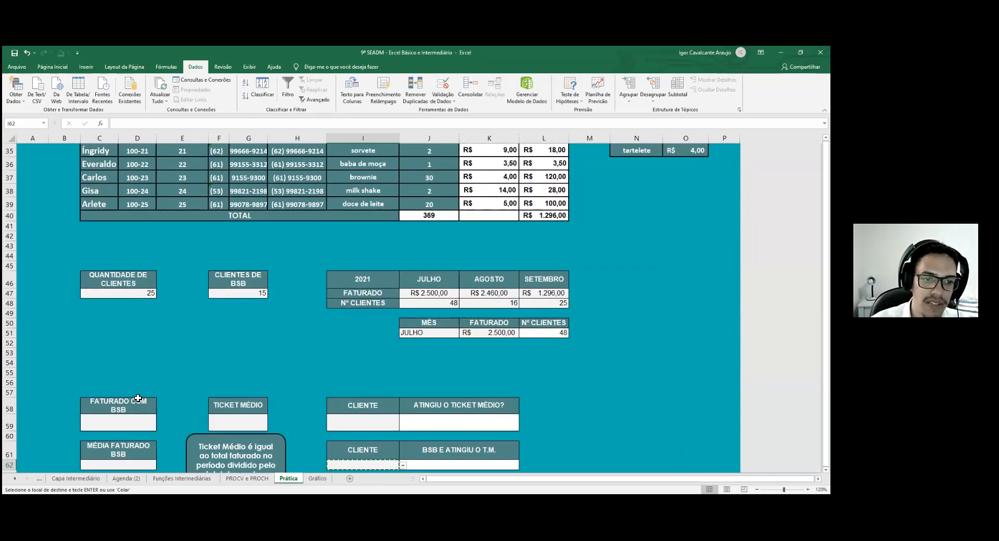
{"action": "scroll", "coordinate": [140, 398], "scroll_direction": "up", "scroll_amount": 2}
{"action": "scroll", "coordinate": [145, 395], "scroll_direction": "up", "scroll_amount": 3}
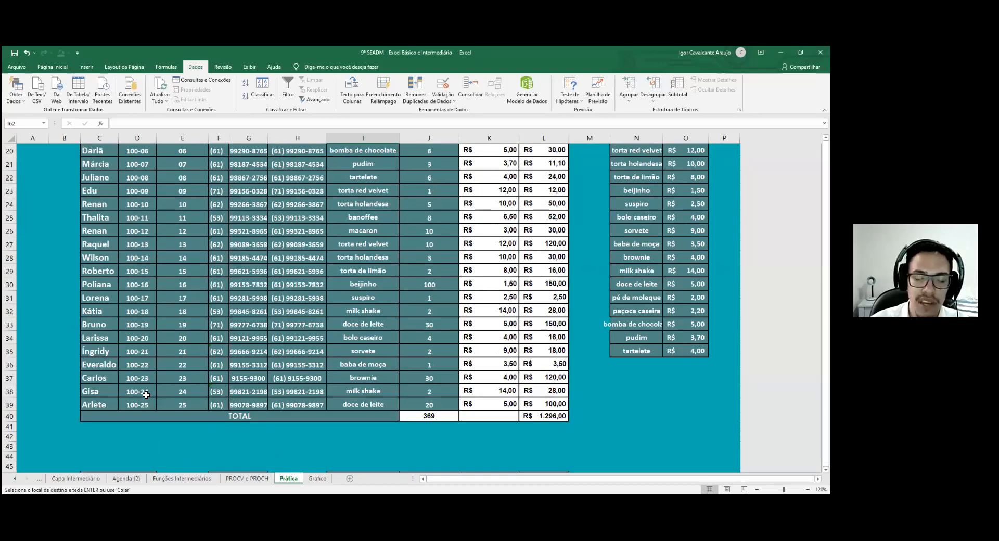
{"action": "scroll", "coordinate": [146, 395], "scroll_direction": "down", "scroll_amount": 7}
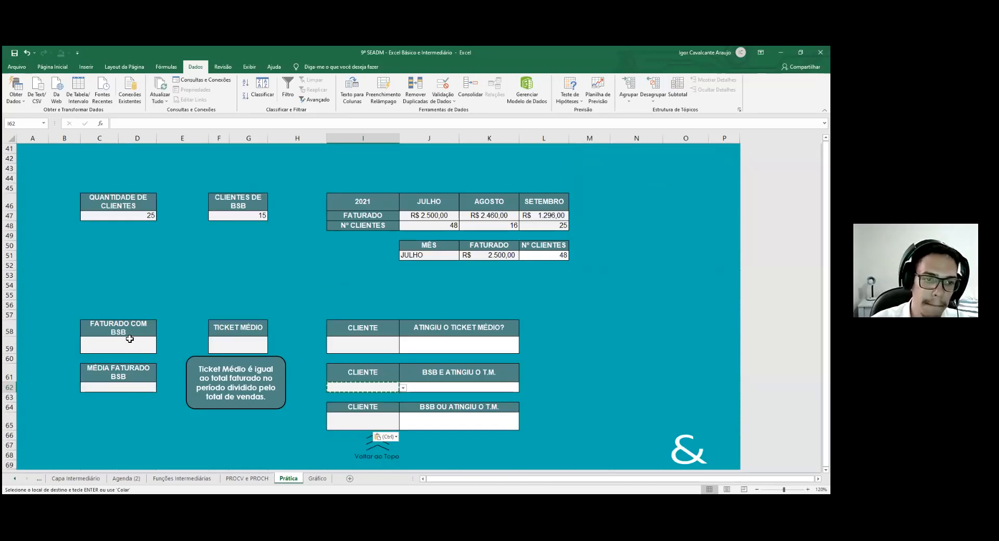
{"action": "double_click", "coordinate": [125, 344]}
{"action": "type", "text": "=S"}
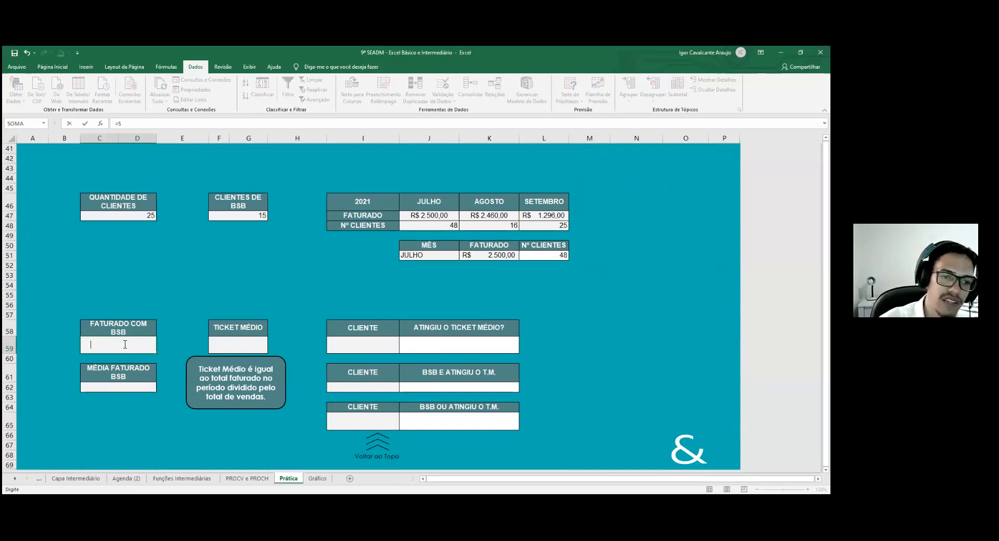
{"action": "type", "text": "O"}
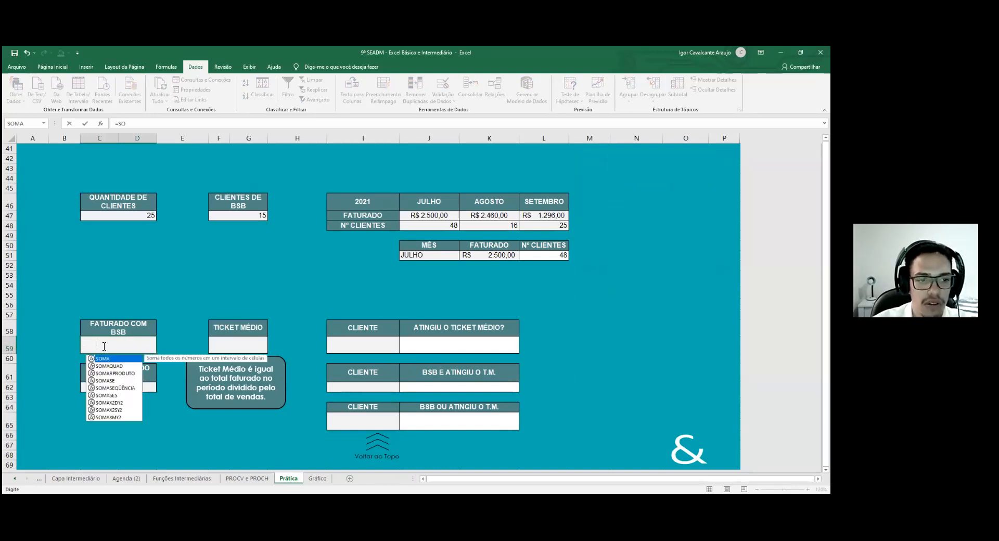
{"action": "key", "text": "BackSpace"}
{"action": "key", "text": "BackSpace"}
{"action": "key", "text": "BackSpace"}
{"action": "left_click", "coordinate": [72, 69]}
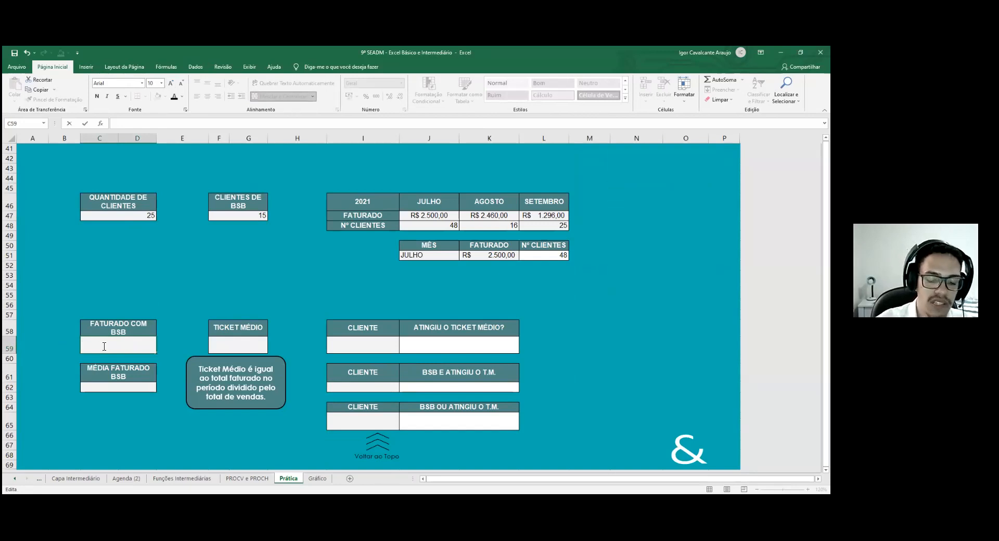
Start a SOMASE formula in the FATURADO COM BSB cell C59 with the DDD column F15:F39 as its criteria range
{"action": "type", "text": "="}
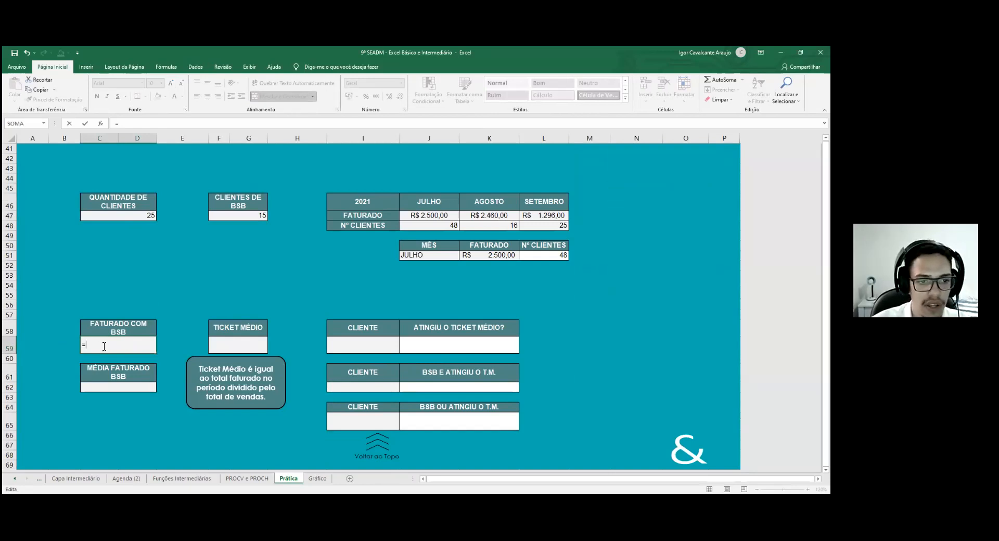
{"action": "type", "text": "SOMASE("}
{"action": "scroll", "coordinate": [308, 398], "scroll_direction": "up", "scroll_amount": 8}
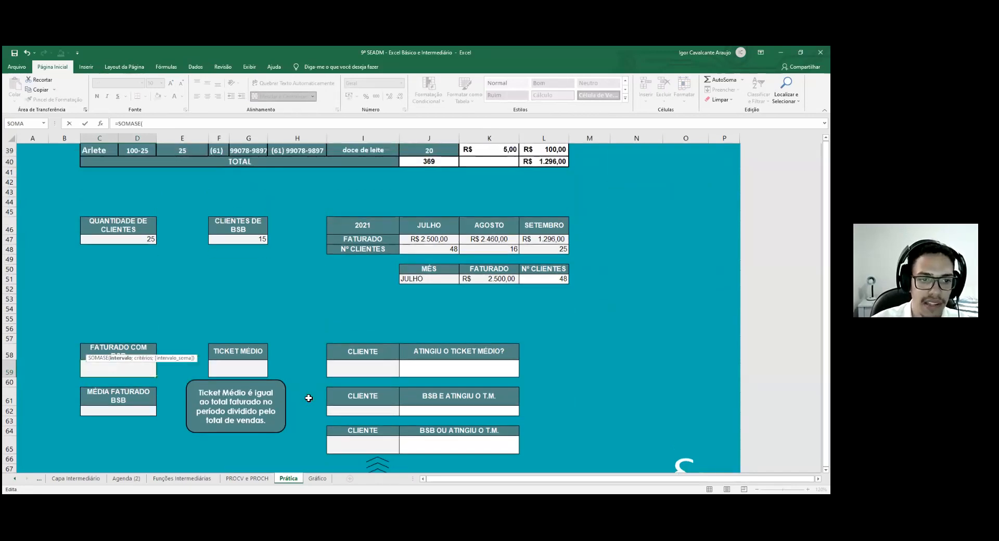
{"action": "scroll", "coordinate": [224, 164], "scroll_direction": "up", "scroll_amount": 1}
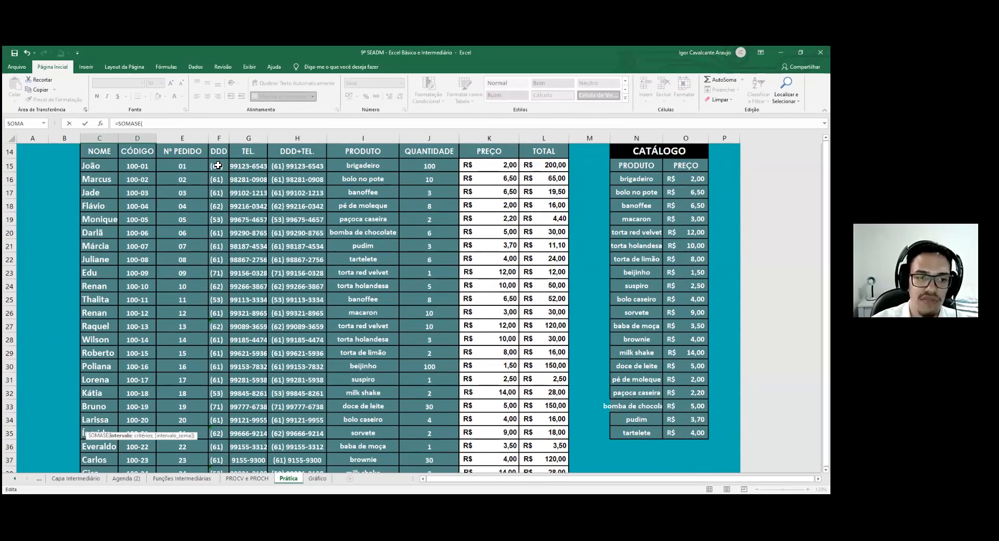
{"action": "left_click", "coordinate": [218, 165]}
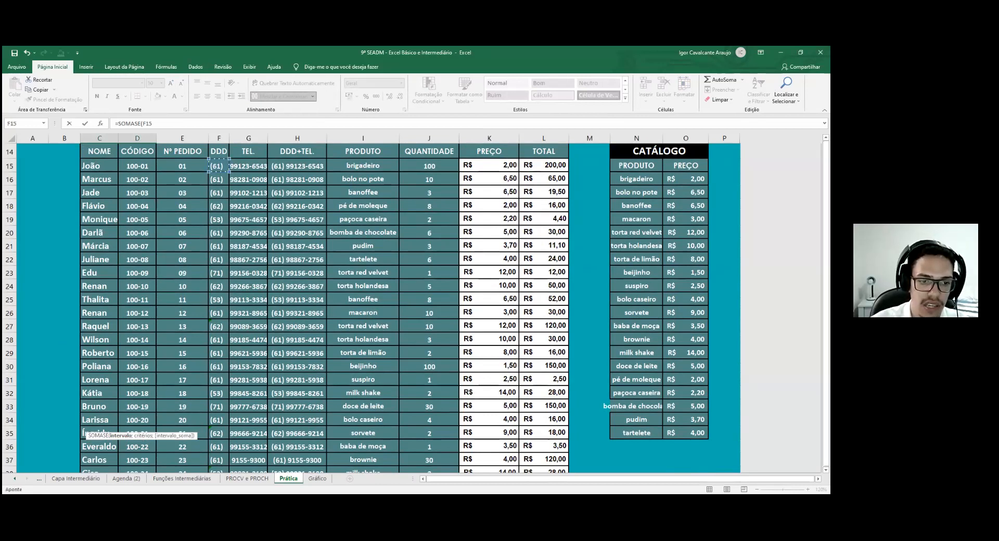
{"action": "scroll", "coordinate": [217, 443], "scroll_direction": "down", "scroll_amount": 1}
{"action": "left_click", "coordinate": [217, 444], "text": "shift"}
{"action": "scroll", "coordinate": [217, 442], "scroll_direction": "down", "scroll_amount": 7}
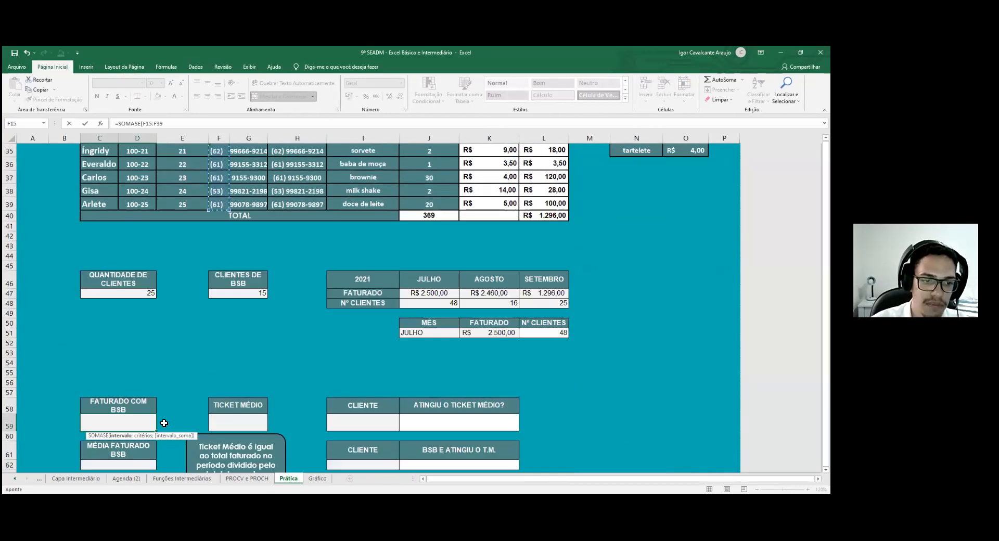
Set "(61)" as the criterion of the SOMASE formula in the FATURADO COM BSB cell C59
{"action": "type", "text": ";"}
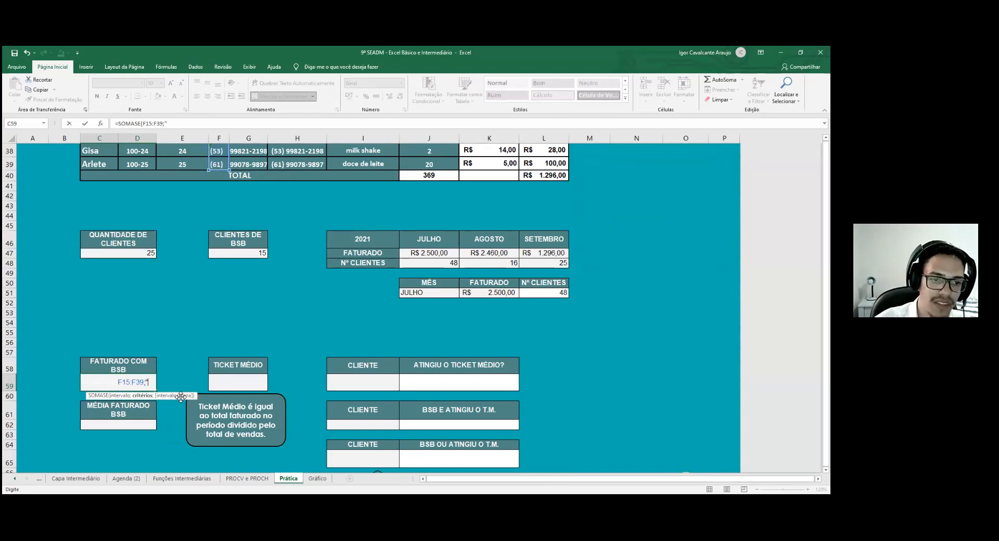
{"action": "type", "text": "\"(6"}
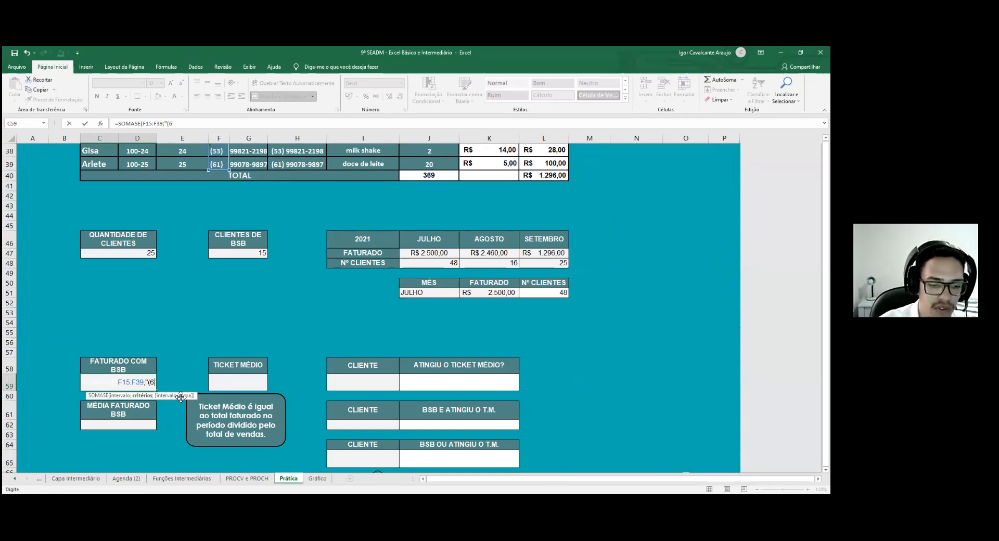
{"action": "type", "text": "1"}
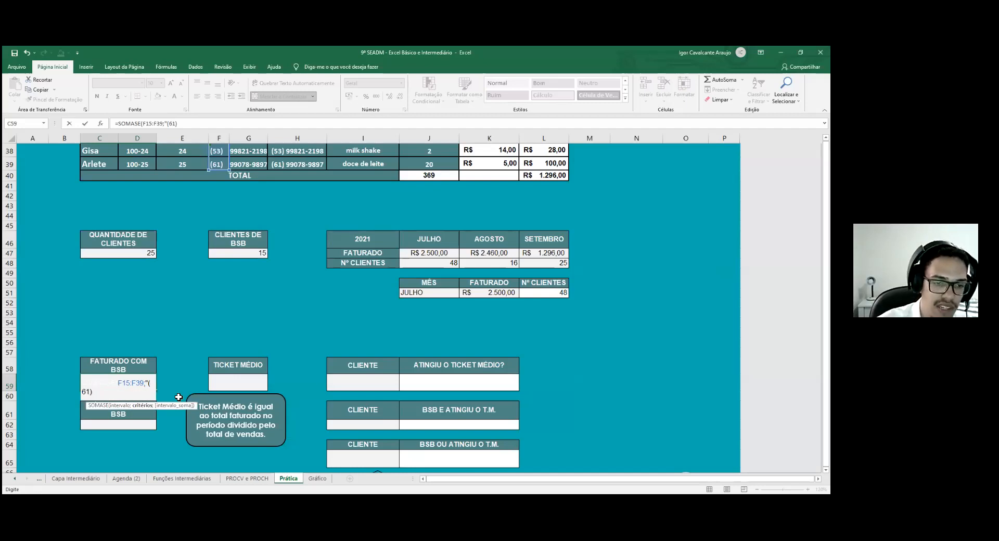
{"action": "type", "text": ")\";"}
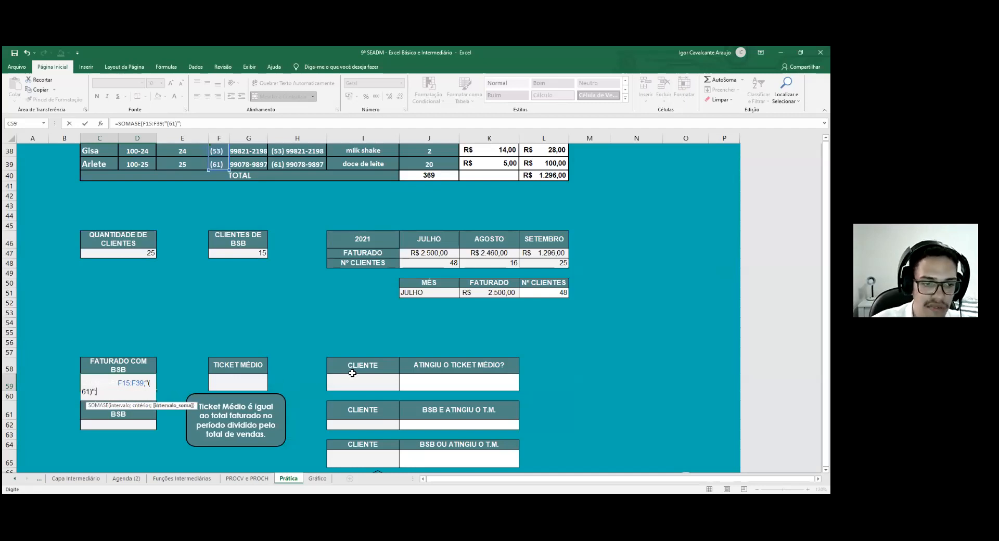
Finish the SOMASE with the TOTAL column L15:L39 as its sum range, and format C59 in bold with the accounting number format
{"action": "scroll", "coordinate": [353, 374], "scroll_direction": "up", "scroll_amount": 7}
{"action": "scroll", "coordinate": [544, 173], "scroll_direction": "up", "scroll_amount": 1}
{"action": "left_click", "coordinate": [544, 165]}
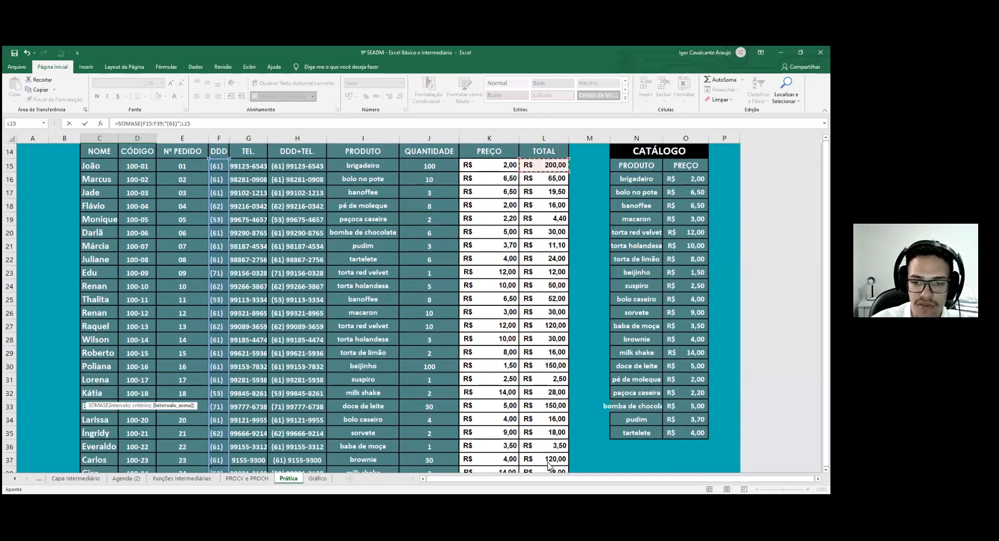
{"action": "left_click_drag", "start_coordinate": [555, 476], "coordinate": [551, 445]}
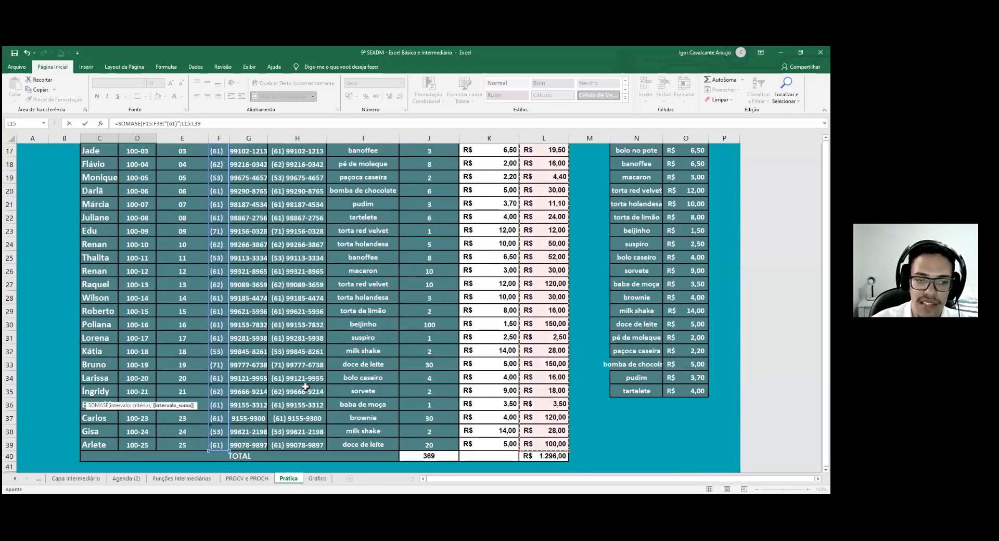
{"action": "key", "text": "Return"}
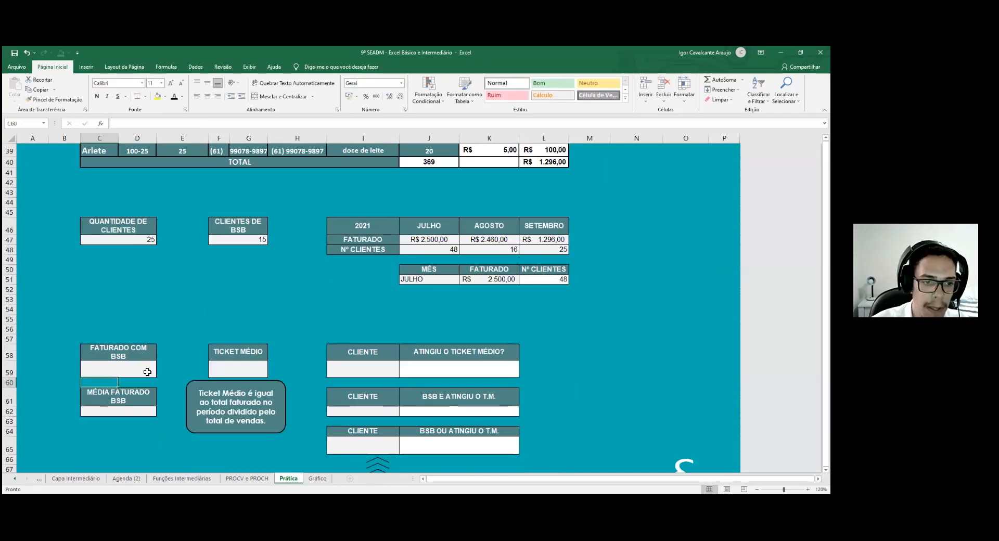
{"action": "left_click", "coordinate": [97, 96]}
{"action": "left_click", "coordinate": [349, 97]}
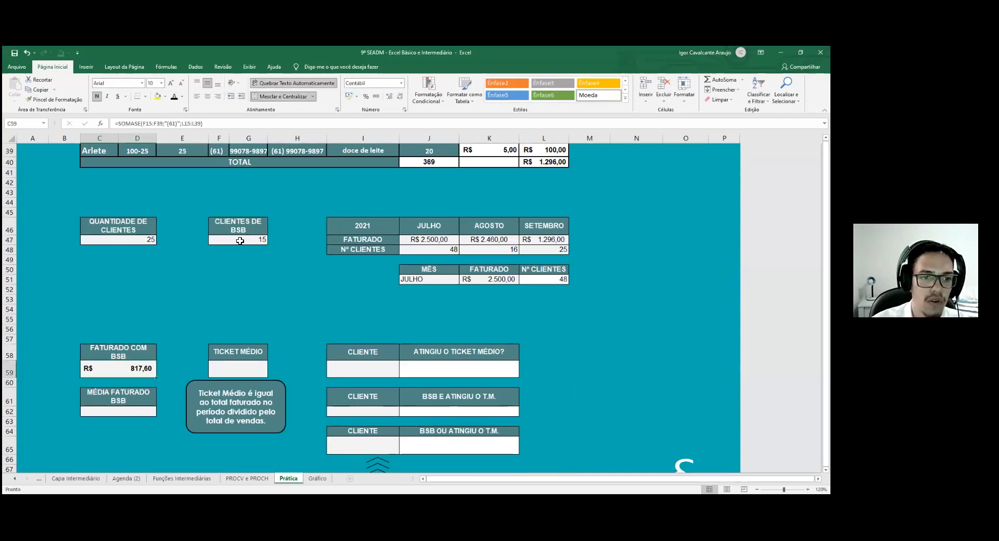
Review the SOMASE formula in C59 against the DDD and TOTAL ranges it uses, without changing it
{"action": "double_click", "coordinate": [131, 367]}
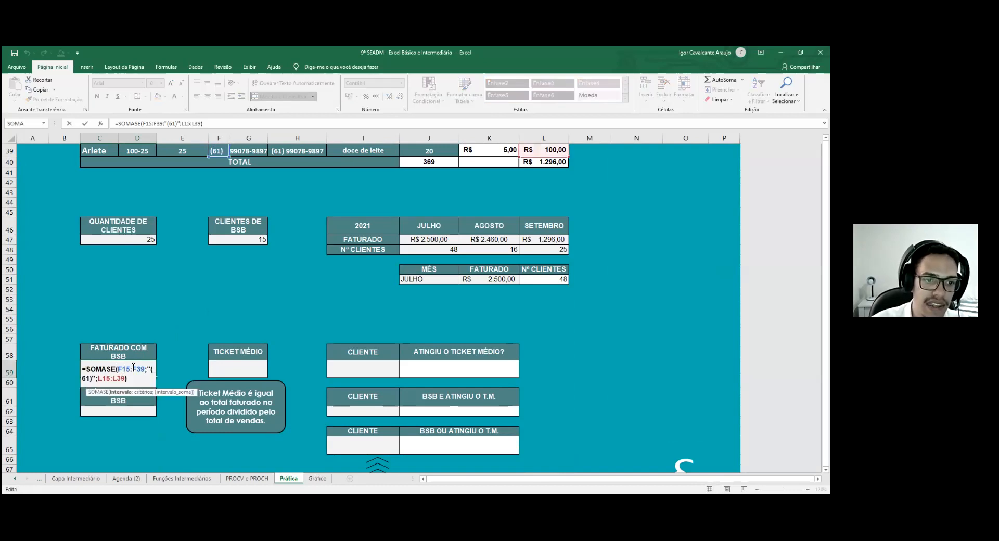
{"action": "scroll", "coordinate": [219, 198], "scroll_direction": "up", "scroll_amount": 8}
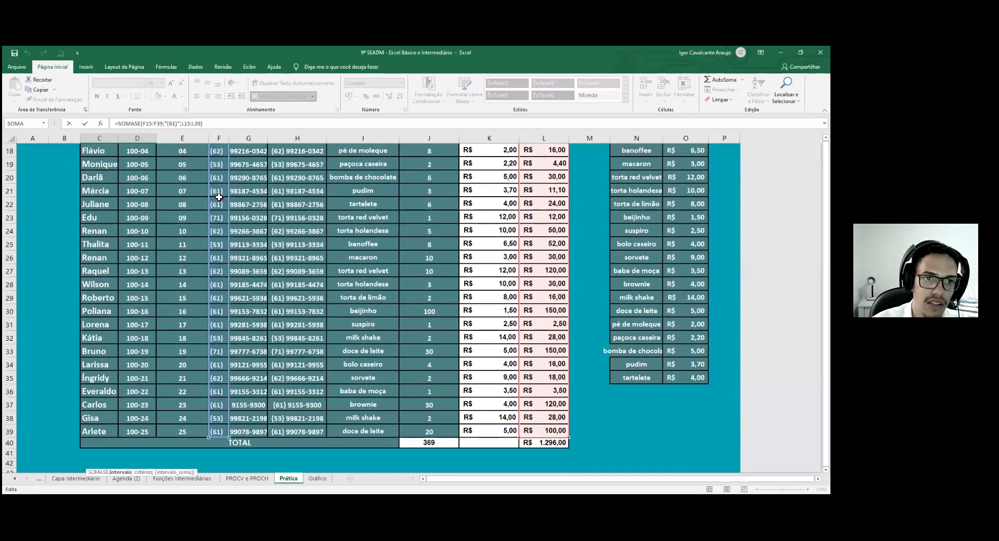
{"action": "scroll", "coordinate": [201, 252], "scroll_direction": "down", "scroll_amount": 7}
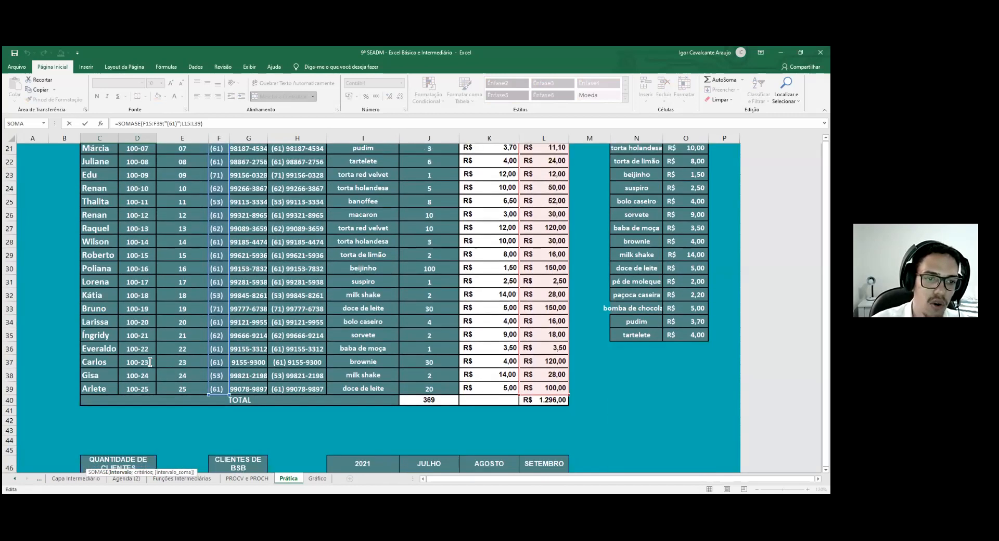
{"action": "scroll", "coordinate": [90, 379], "scroll_direction": "down", "scroll_amount": 2}
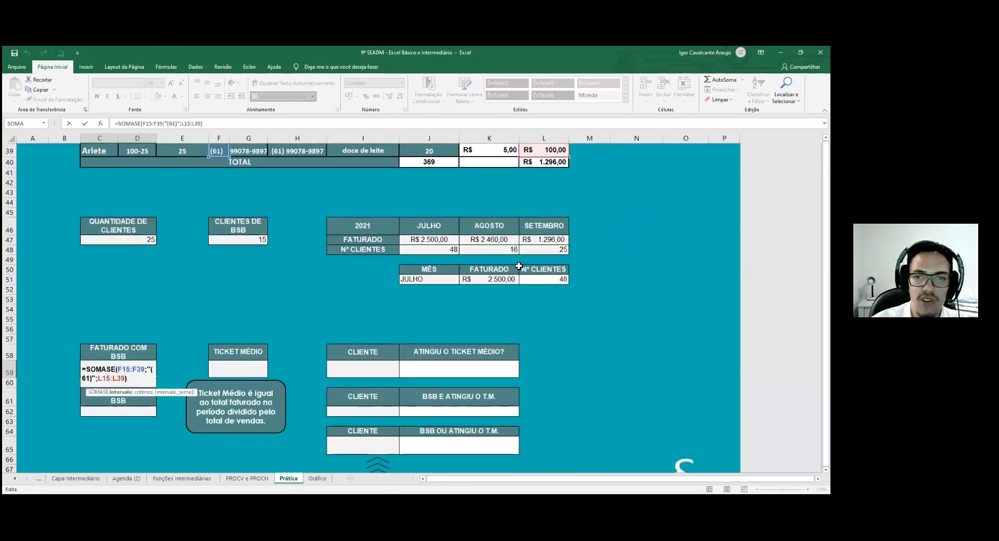
{"action": "scroll", "coordinate": [523, 273], "scroll_direction": "up", "scroll_amount": 4}
{"action": "scroll", "coordinate": [535, 210], "scroll_direction": "up", "scroll_amount": 5}
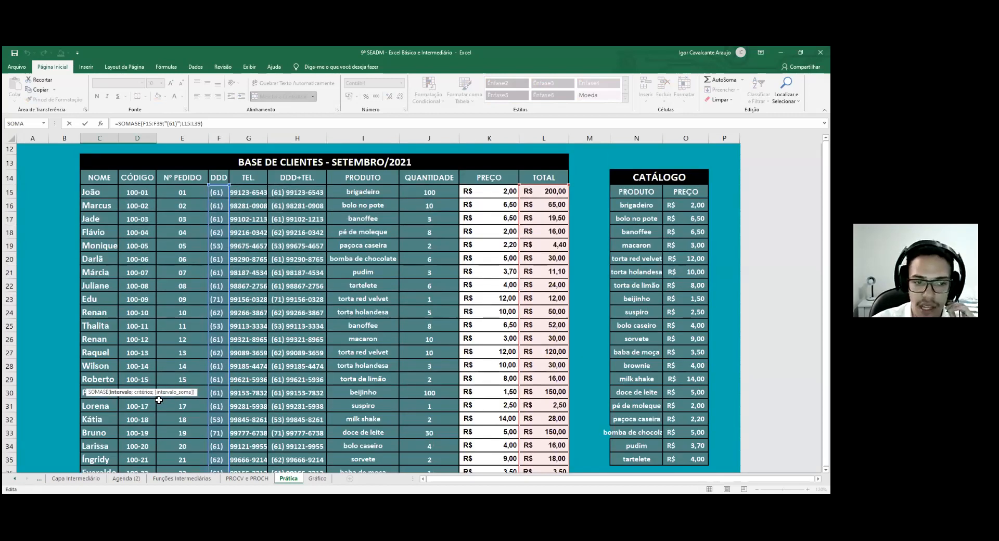
{"action": "scroll", "coordinate": [158, 394], "scroll_direction": "down", "scroll_amount": 4}
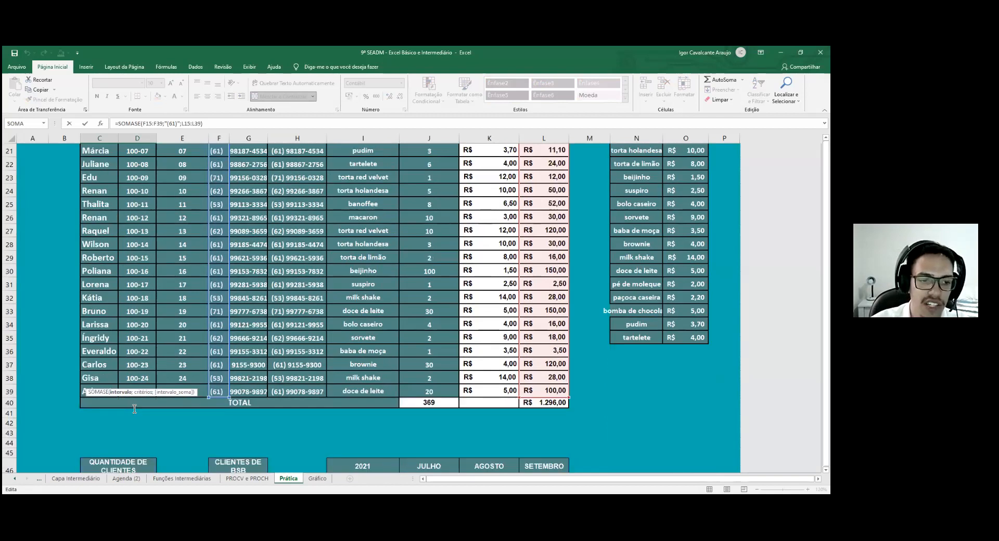
{"action": "scroll", "coordinate": [136, 409], "scroll_direction": "down", "scroll_amount": 4}
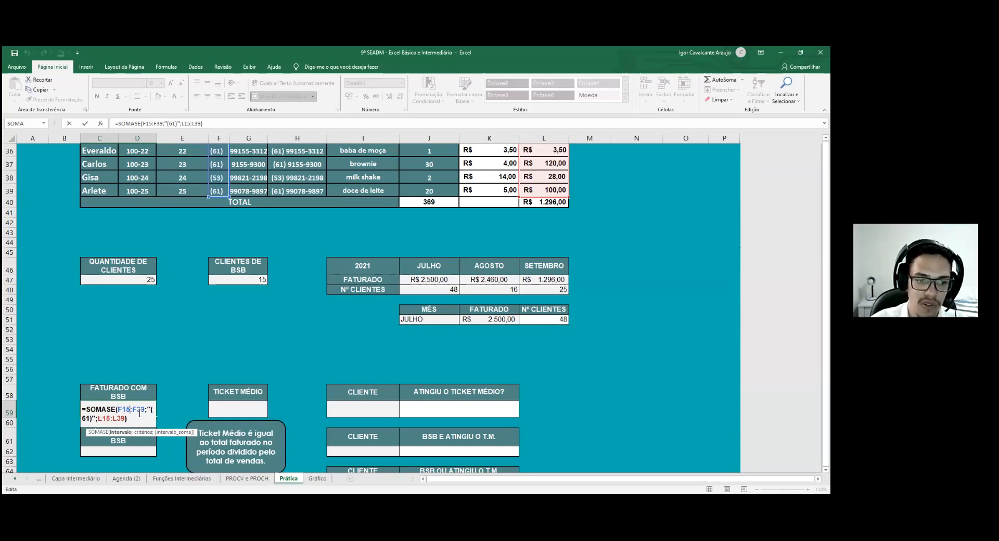
{"action": "key", "text": "Return"}
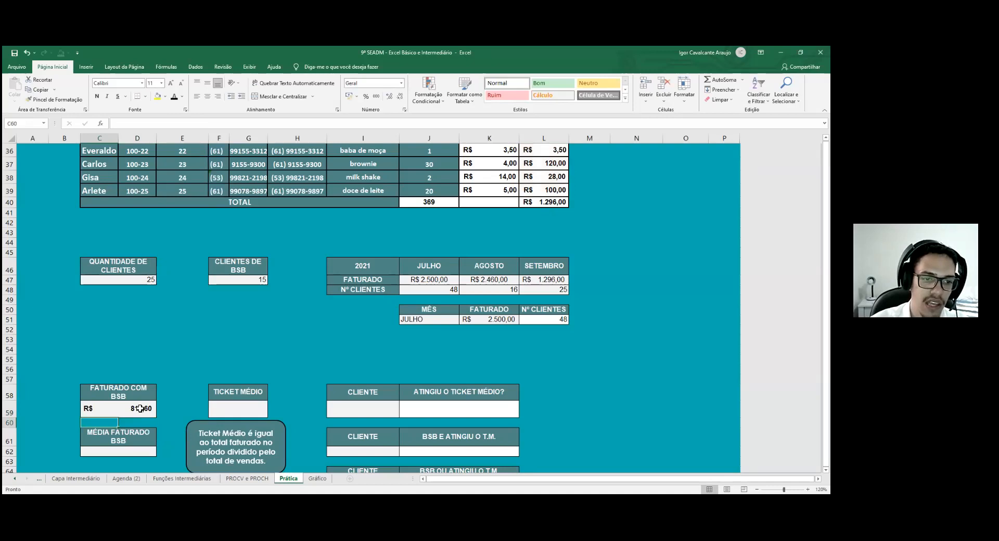
{"action": "scroll", "coordinate": [144, 440], "scroll_direction": "down", "scroll_amount": 1}
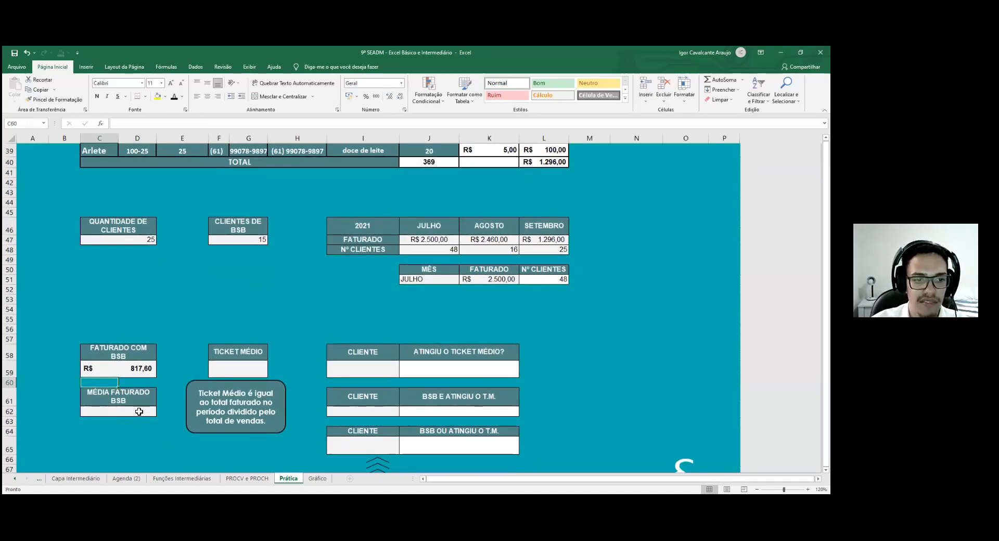
{"action": "left_click", "coordinate": [136, 410]}
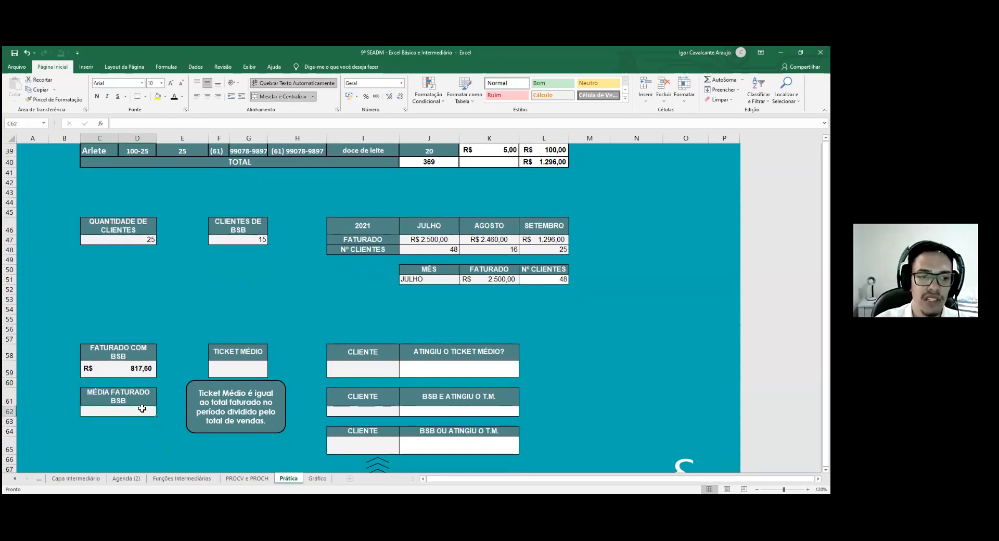
{"action": "type", "text": "="}
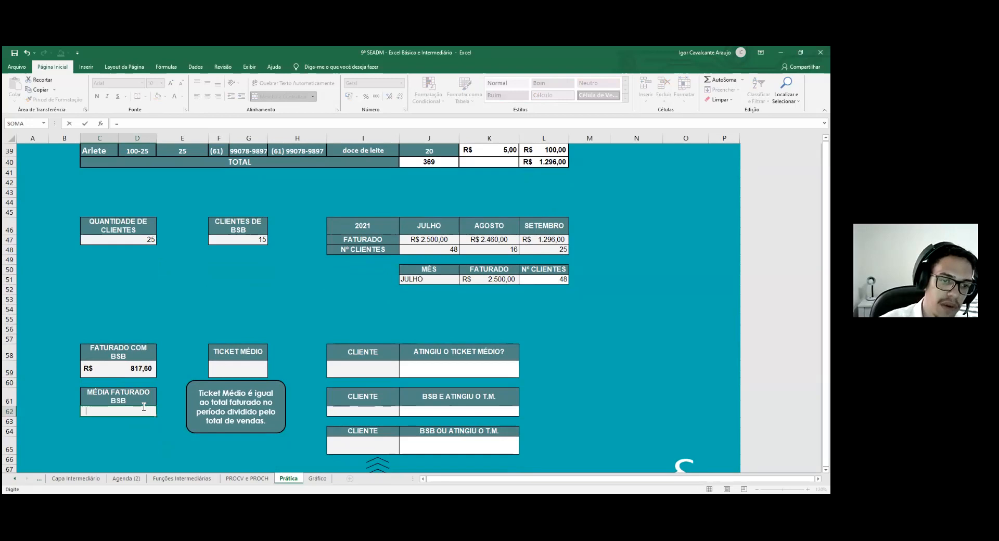
{"action": "key", "text": "BackSpace"}
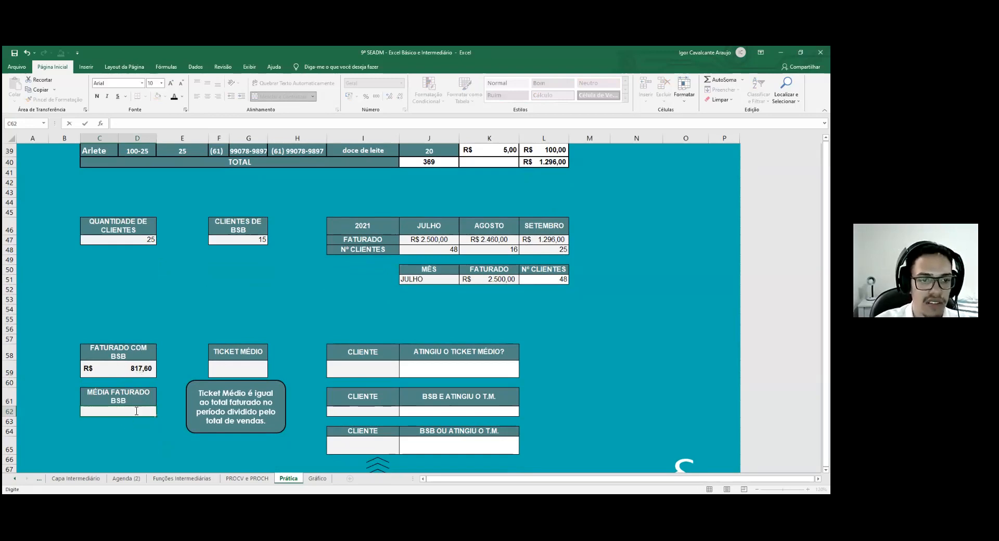
{"action": "left_click", "coordinate": [186, 319]}
Calculate MÉDIA FATURADO BSB in C62 by dividing C59 by the CLIENTES DE BSB cell F47, and make the cell bold
{"action": "left_click", "coordinate": [138, 413]}
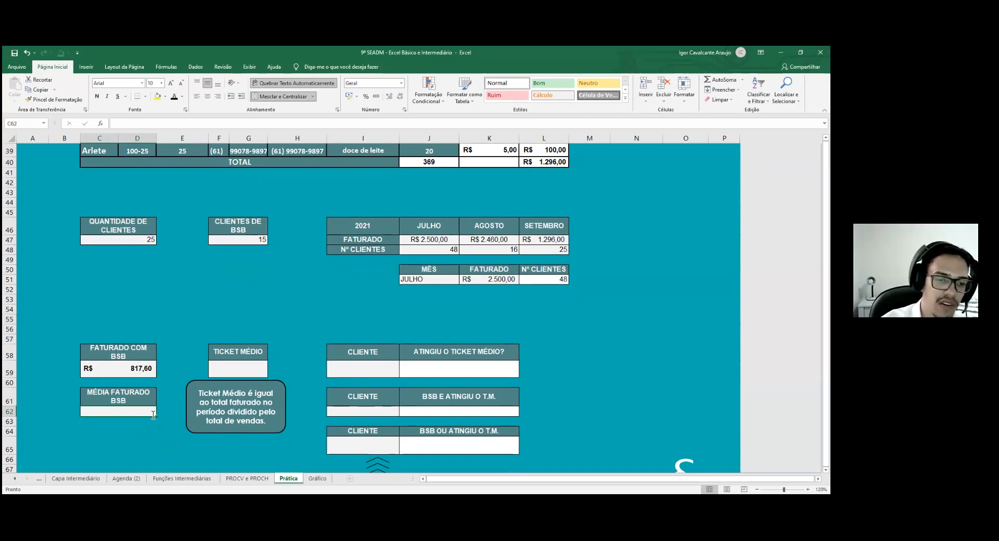
{"action": "type", "text": "="}
{"action": "left_click", "coordinate": [130, 368]}
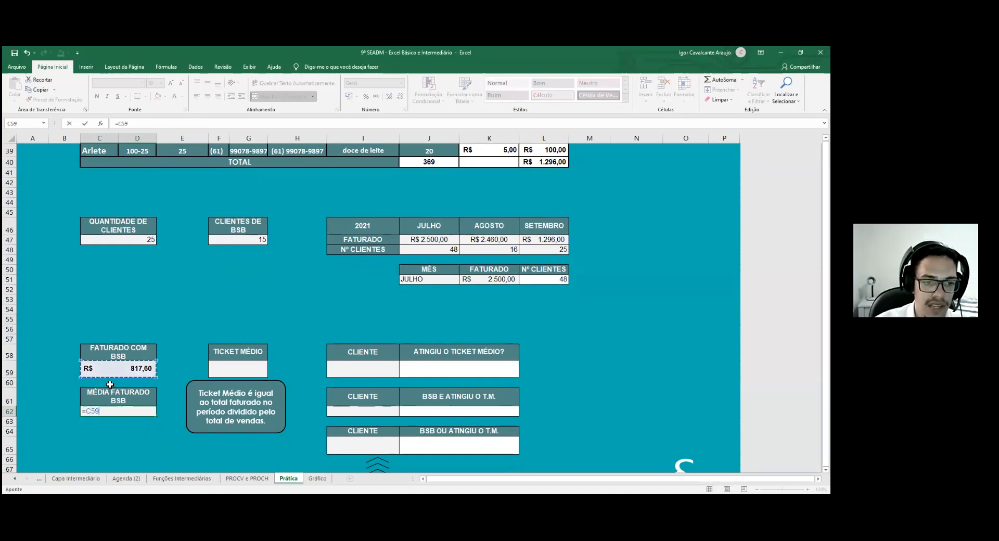
{"action": "type", "text": "/"}
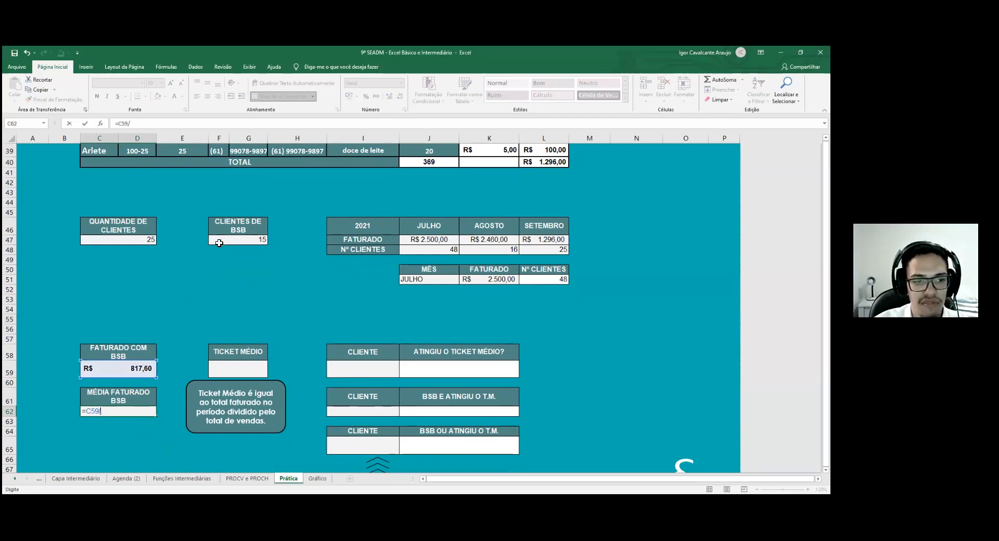
{"action": "left_click", "coordinate": [238, 240]}
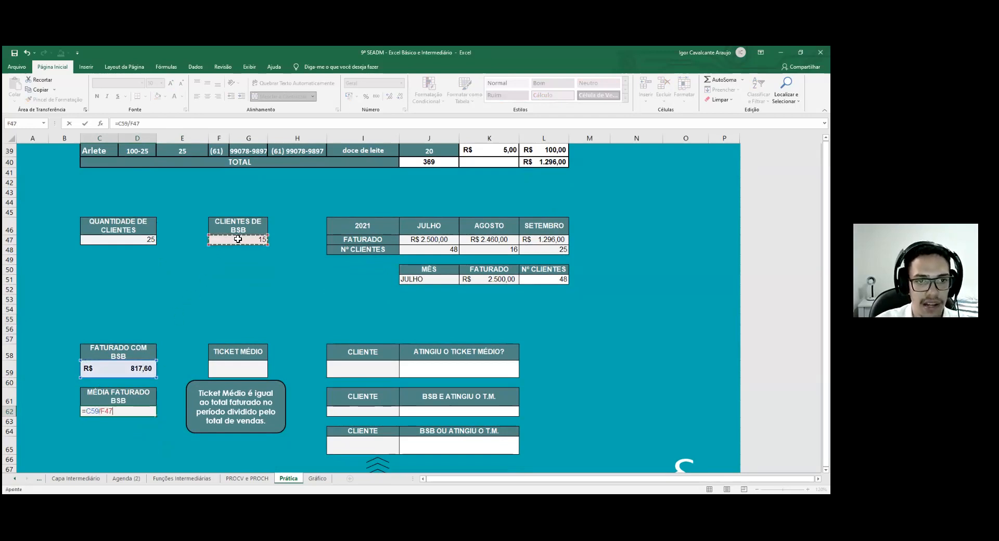
{"action": "key", "text": "Return"}
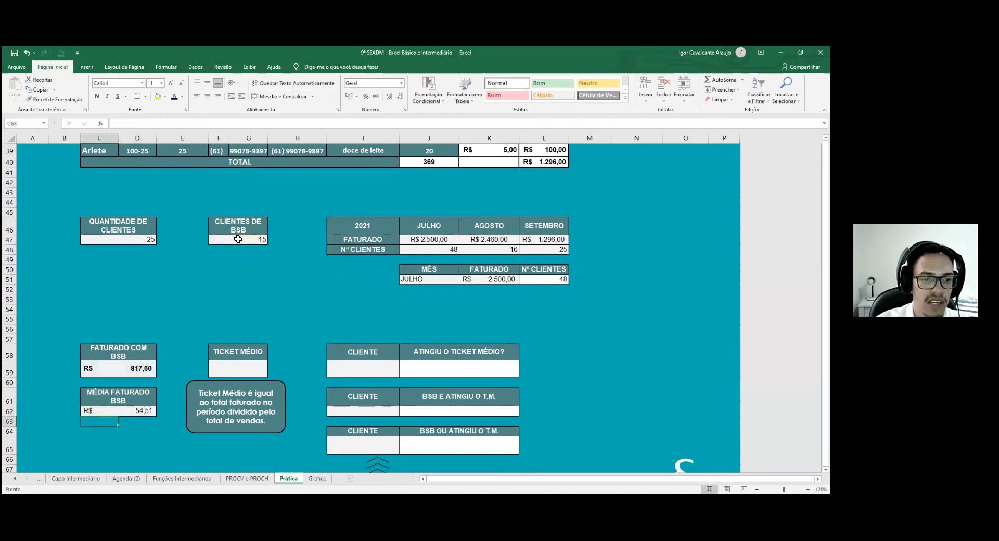
{"action": "left_click", "coordinate": [149, 410]}
{"action": "left_click", "coordinate": [96, 96]}
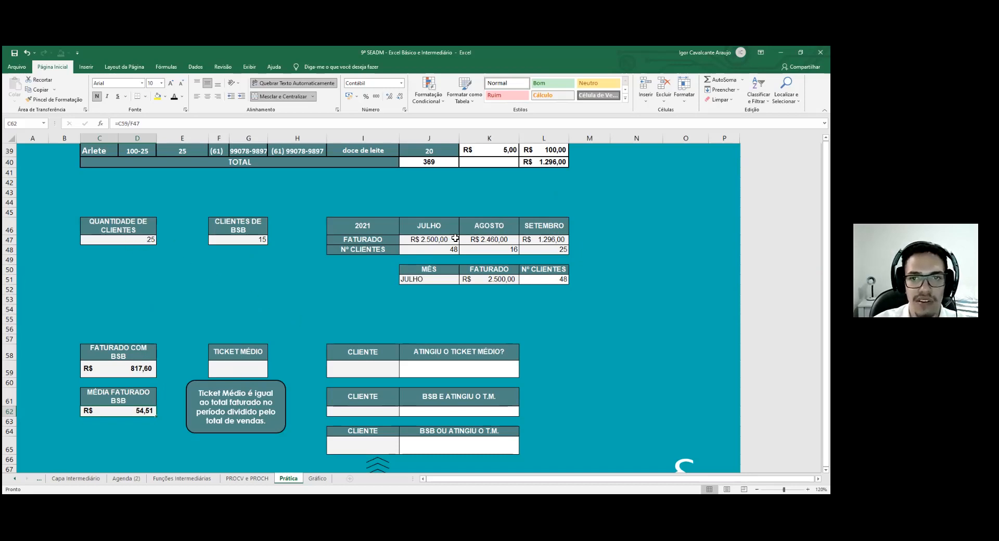
Calculate TICKET MÉDIO in F59 by dividing the table's overall total L40 by the QUANTIDADE DE CLIENTES cell C47
{"action": "double_click", "coordinate": [243, 370]}
{"action": "type", "text": "="}
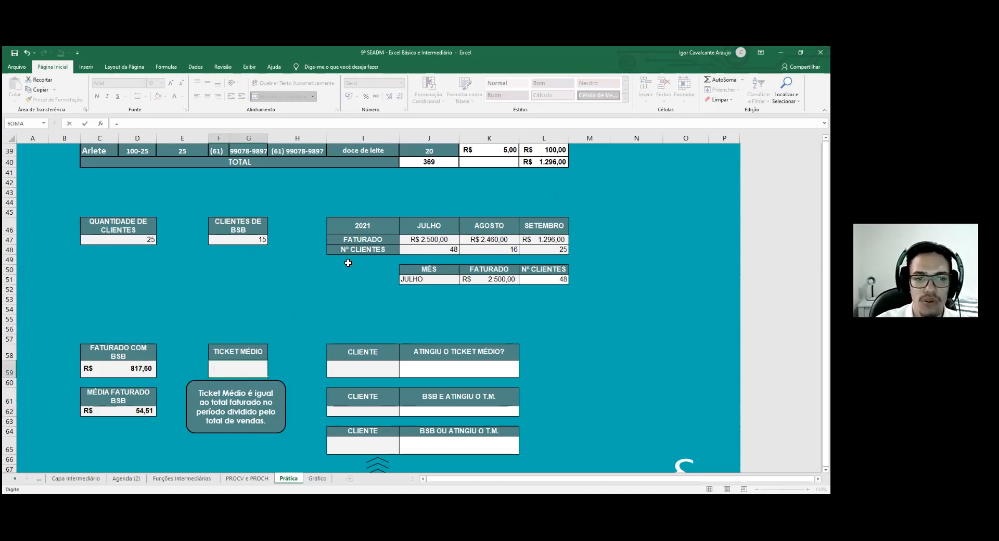
{"action": "key", "text": "Escape"}
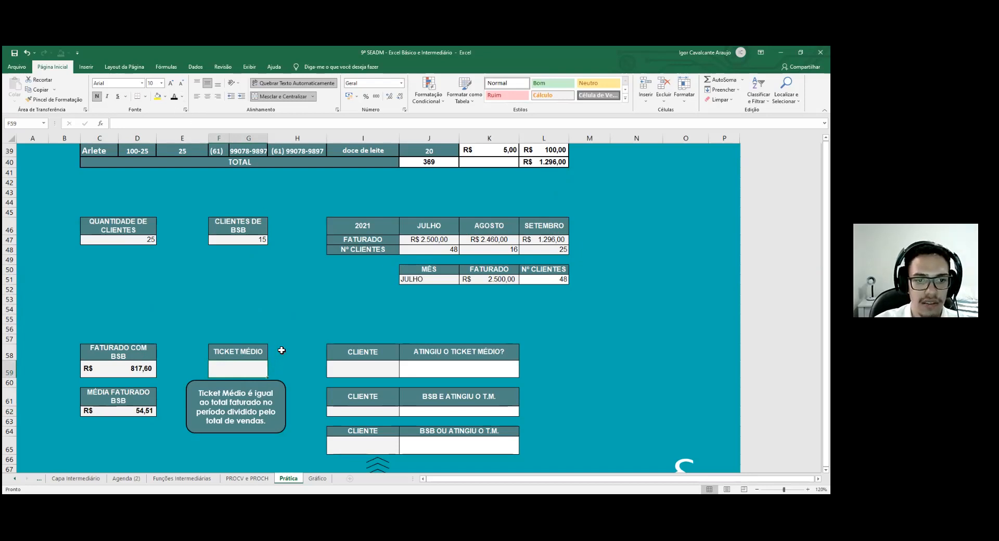
{"action": "type", "text": "="}
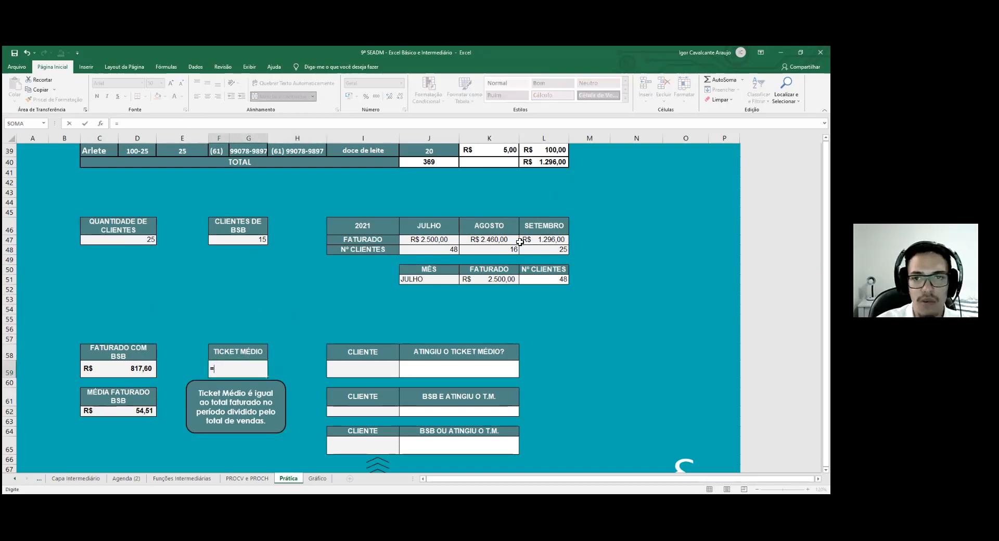
{"action": "left_click", "coordinate": [551, 163]}
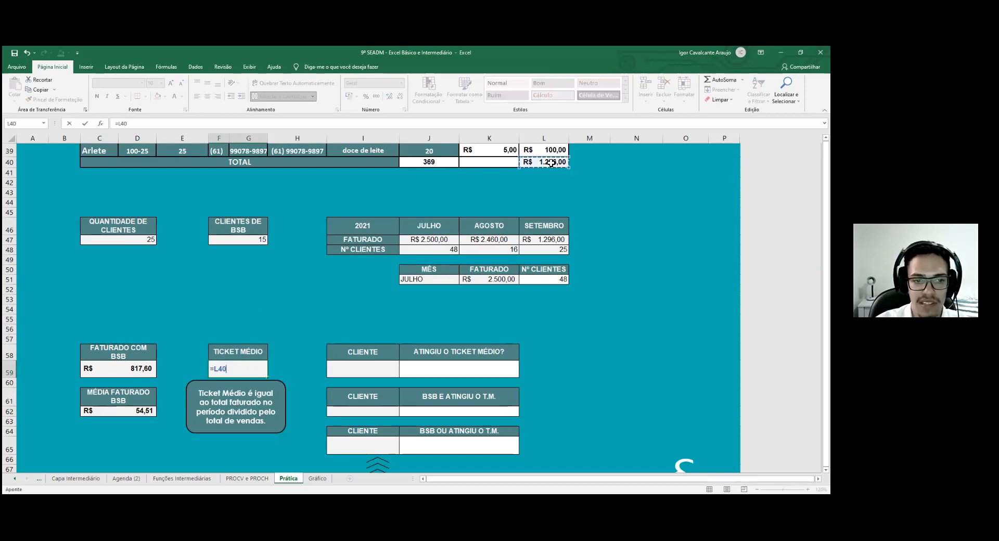
{"action": "type", "text": "/"}
{"action": "left_click", "coordinate": [124, 242]}
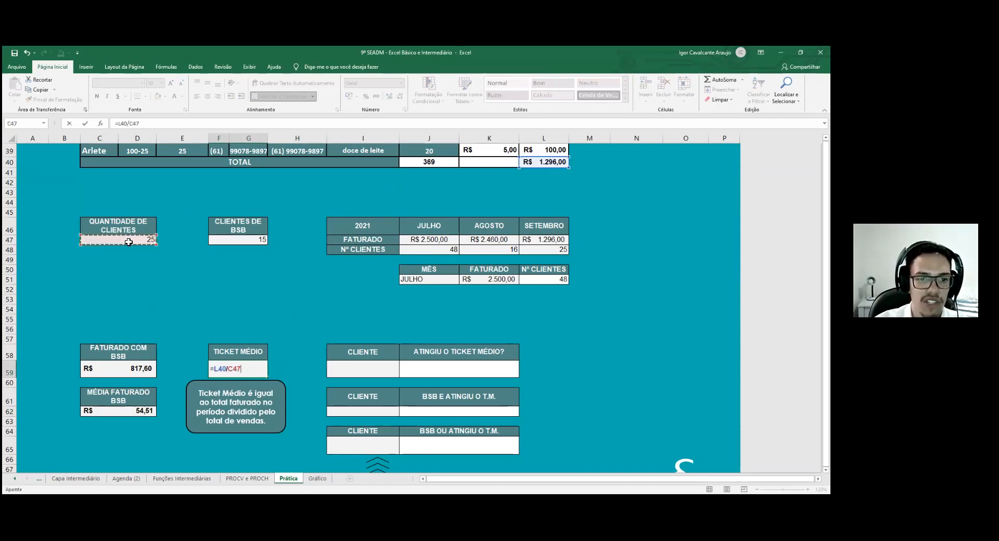
{"action": "key", "text": "Return"}
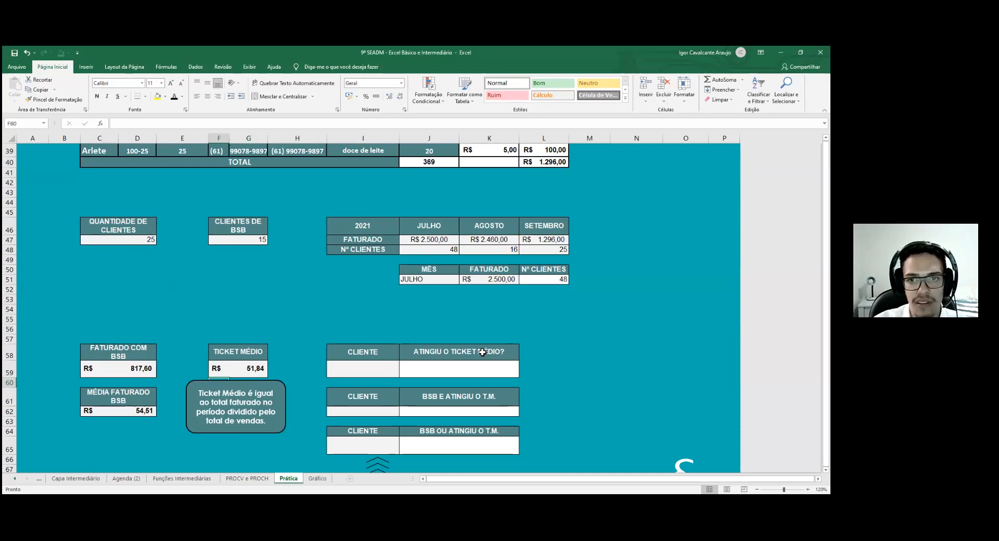
{"action": "scroll", "coordinate": [483, 352], "scroll_direction": "up", "scroll_amount": 2}
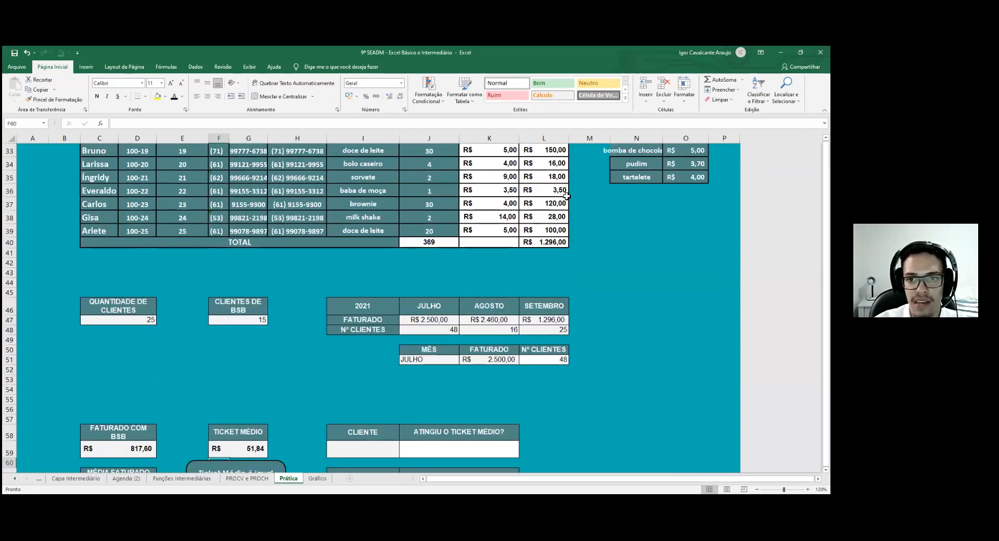
{"action": "scroll", "coordinate": [566, 196], "scroll_direction": "up", "scroll_amount": 2}
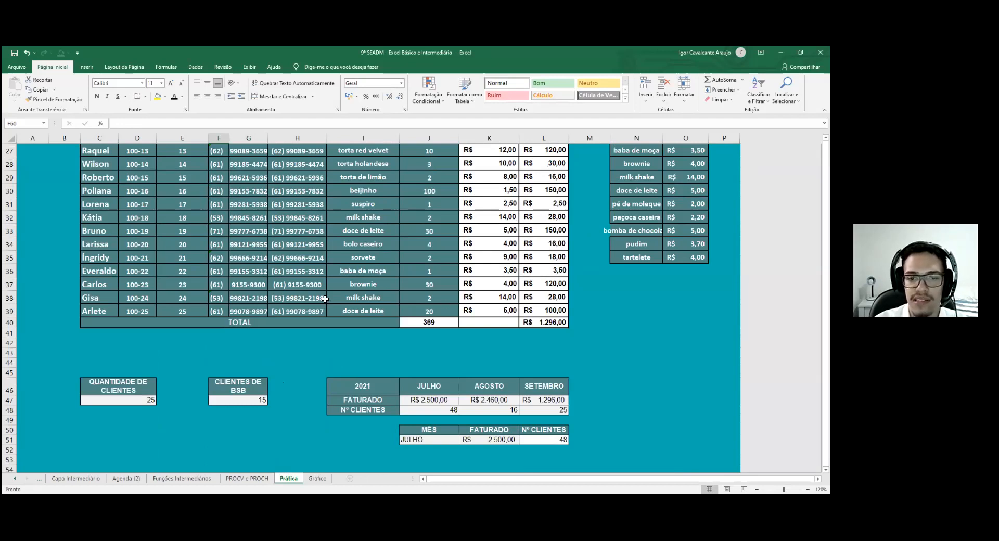
{"action": "scroll", "coordinate": [220, 333], "scroll_direction": "down", "scroll_amount": 3}
{"action": "scroll", "coordinate": [209, 358], "scroll_direction": "down", "scroll_amount": 1}
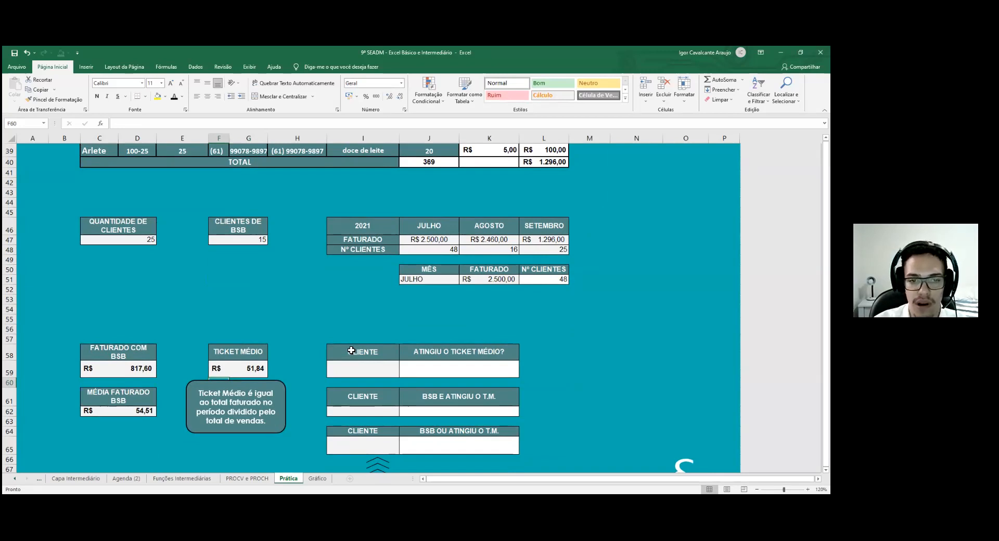
Choose the first client of the list in the CLIENTE cell I59, beside ATINGIU O TICKET MÉDIO?
{"action": "scroll", "coordinate": [247, 270], "scroll_direction": "up", "scroll_amount": 2}
{"action": "scroll", "coordinate": [203, 207], "scroll_direction": "up", "scroll_amount": 2}
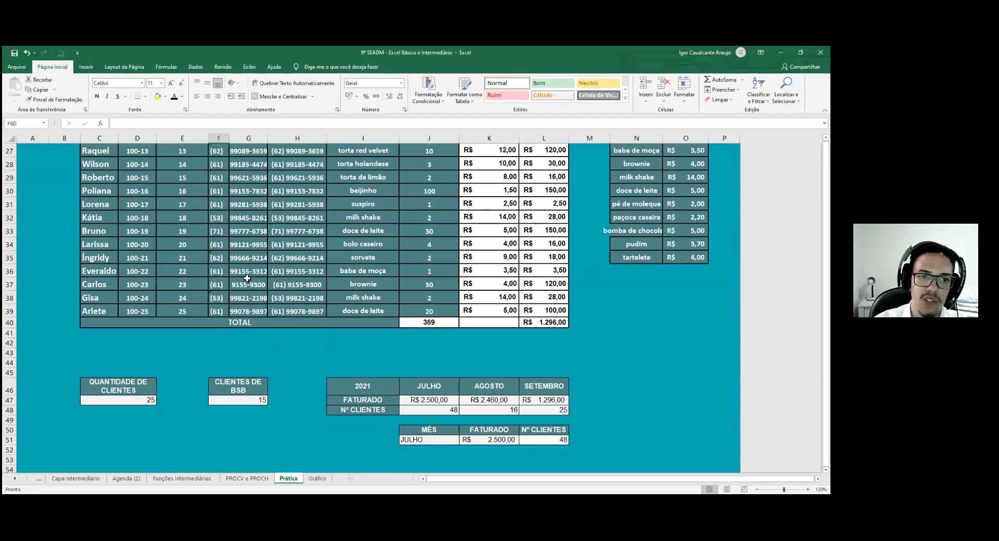
{"action": "scroll", "coordinate": [312, 338], "scroll_direction": "down", "scroll_amount": 6}
{"action": "left_click", "coordinate": [370, 303]}
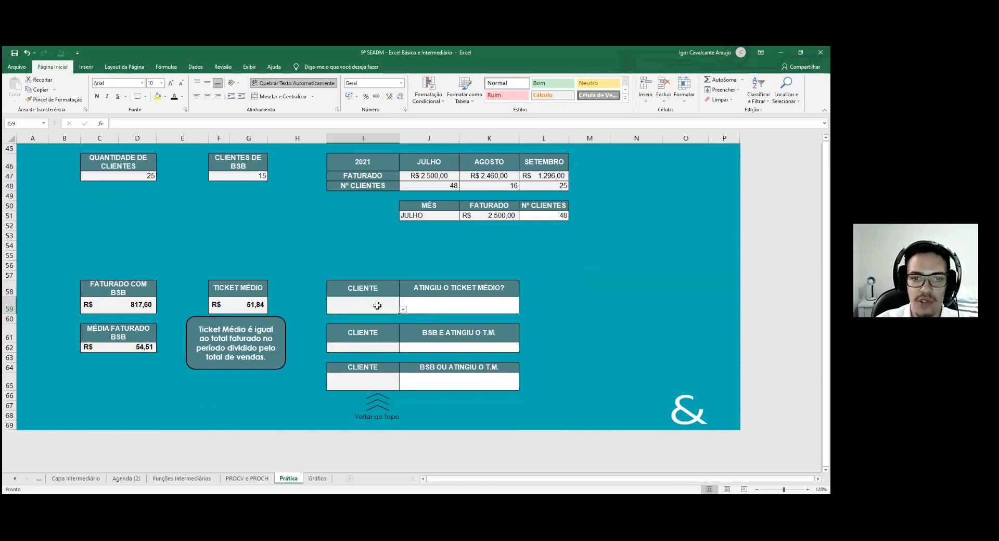
{"action": "left_click", "coordinate": [403, 310]}
{"action": "left_click", "coordinate": [346, 319]}
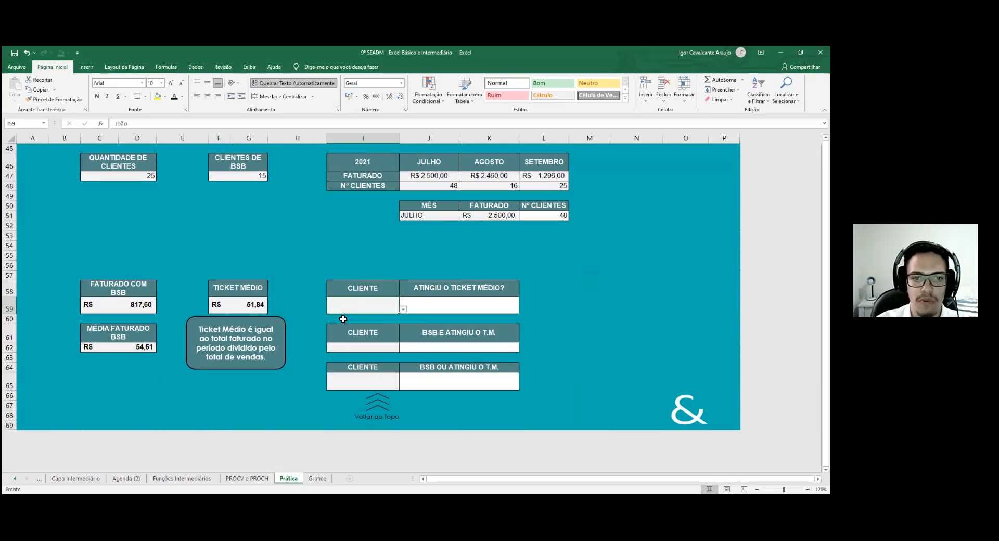
Format the client in I59 in bold with a dark font colour, centred horizontally and vertically
{"action": "left_click", "coordinate": [207, 97]}
{"action": "left_click", "coordinate": [208, 84]}
{"action": "left_click", "coordinate": [175, 97]}
{"action": "left_click", "coordinate": [97, 96]}
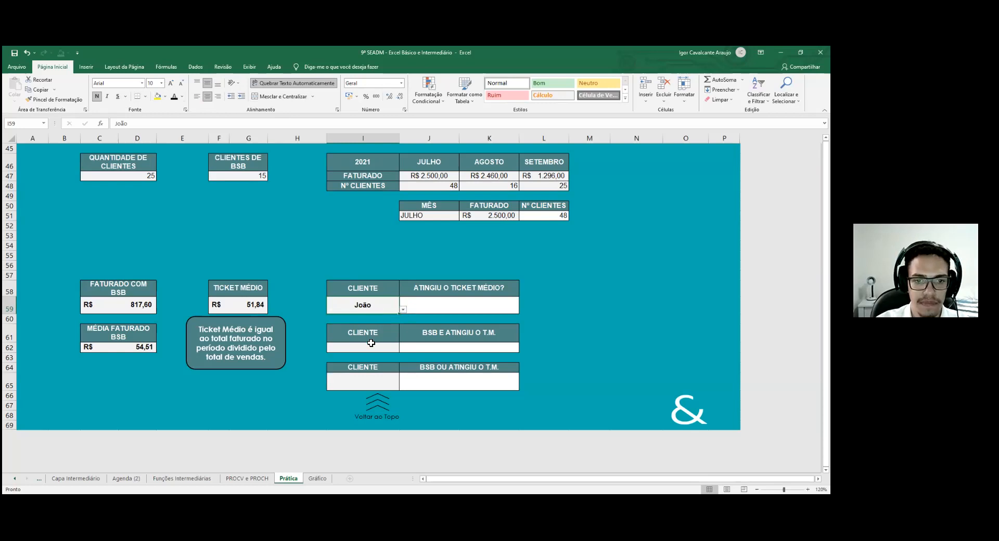
Format the other two CLIENTE cells, I62 and I65, in bold with centred and middle-aligned text
{"action": "left_click", "coordinate": [370, 346]}
{"action": "left_click", "coordinate": [207, 97]}
{"action": "left_click", "coordinate": [207, 84]}
{"action": "left_click", "coordinate": [96, 97]}
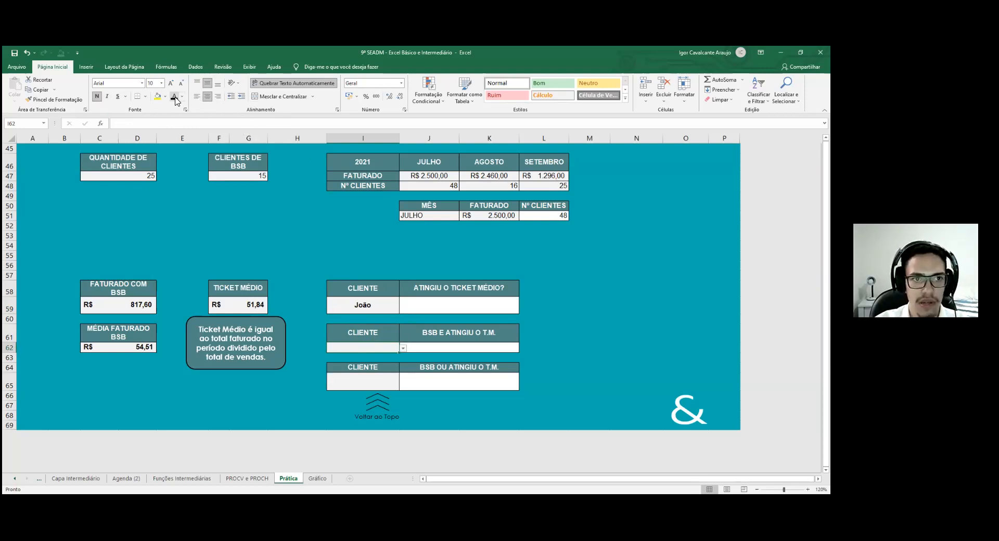
{"action": "left_click", "coordinate": [378, 384]}
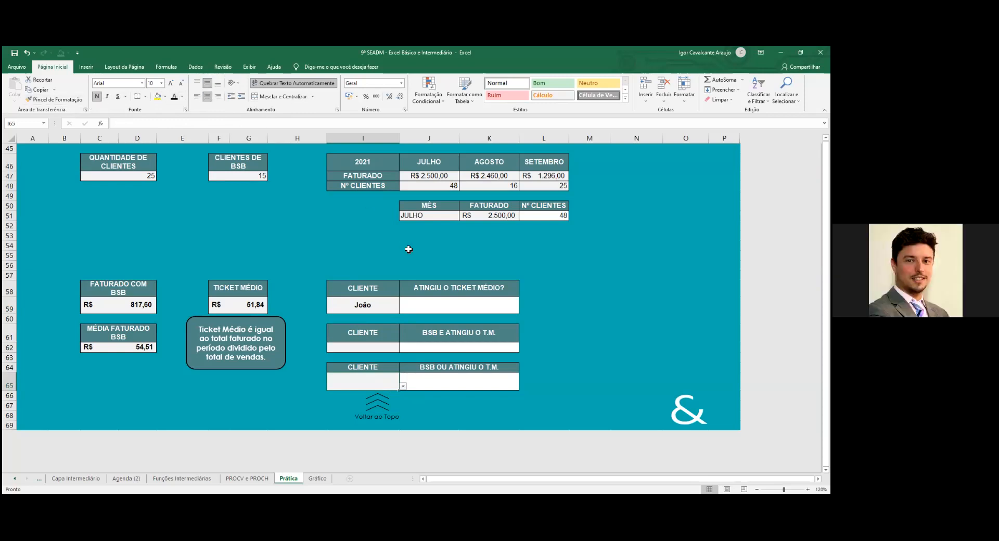
Format the ATINGIU O TICKET MÉDIO? answer cell J59 in bold and centre it
{"action": "double_click", "coordinate": [439, 305]}
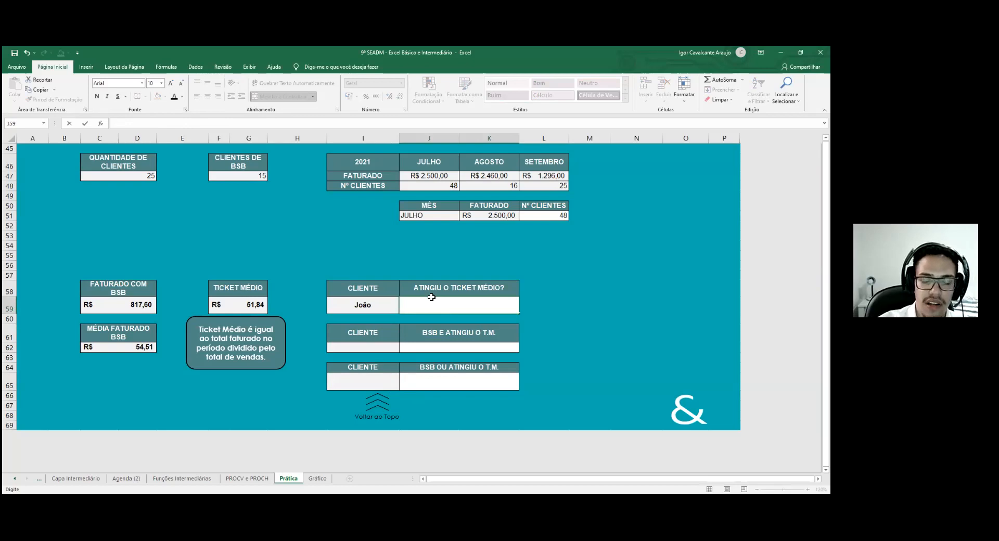
{"action": "key", "text": "Escape"}
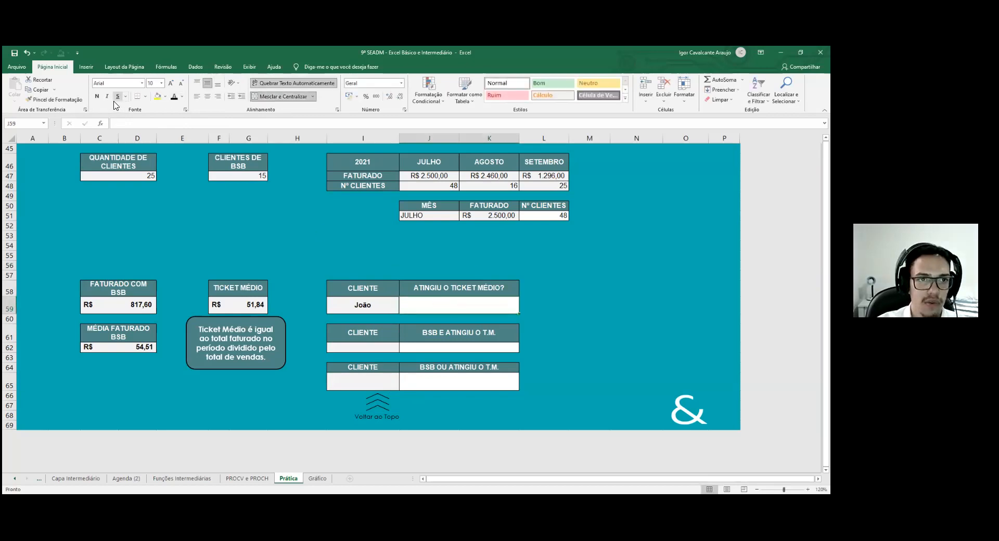
{"action": "left_click", "coordinate": [97, 97]}
{"action": "left_click", "coordinate": [207, 96]}
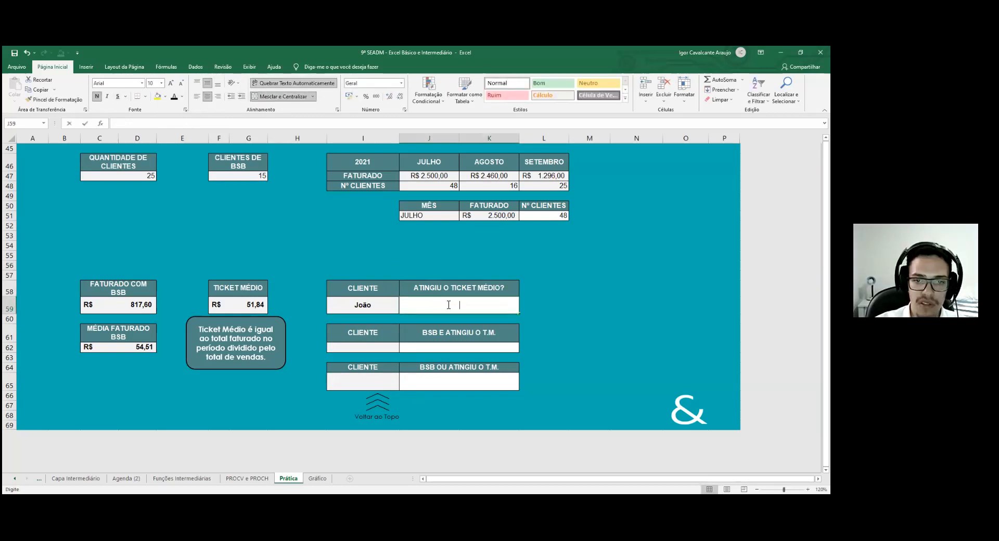
Start an SE formula in J59 whose logical test begins with the first client's TOTAL cell L15
{"action": "type", "text": "="}
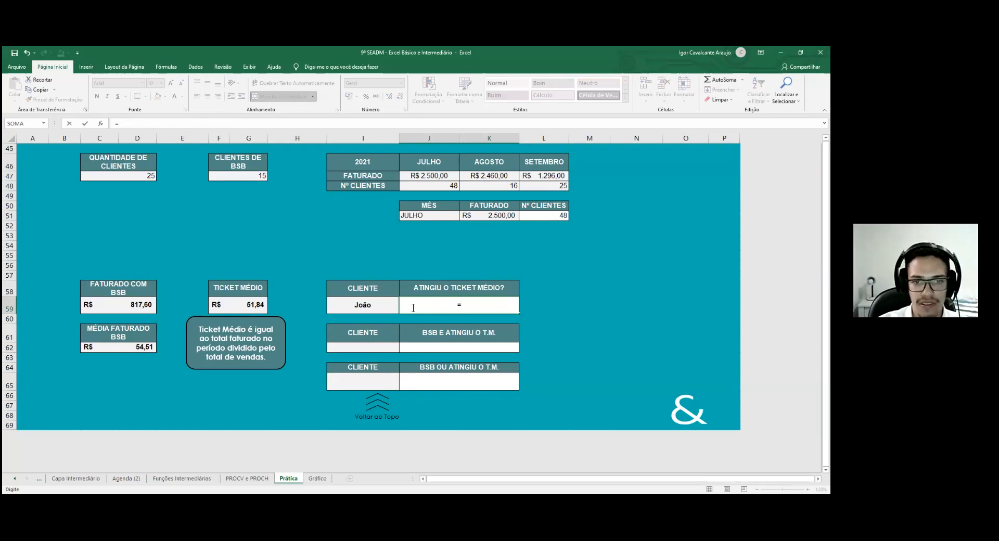
{"action": "type", "text": "S"}
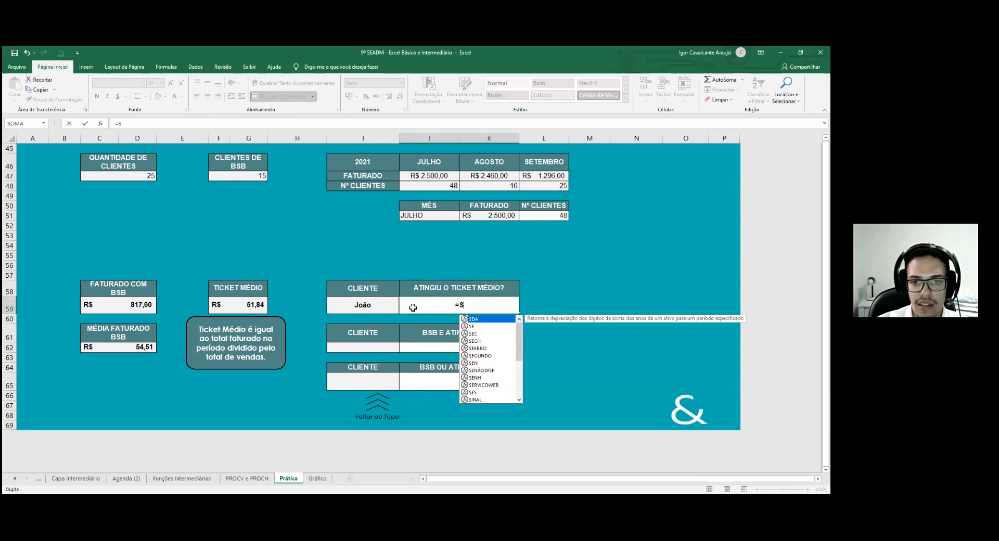
{"action": "type", "text": "E("}
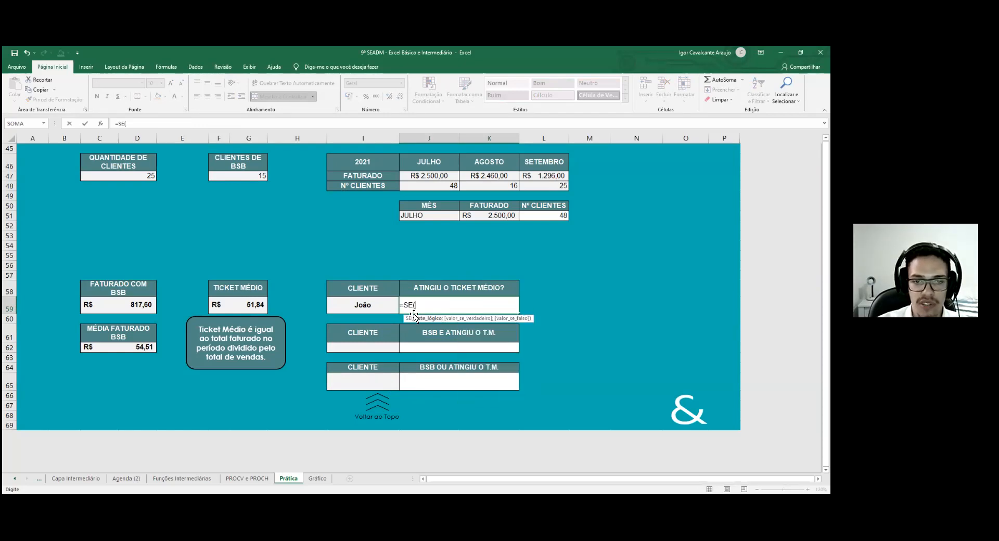
{"action": "left_click", "coordinate": [381, 306]}
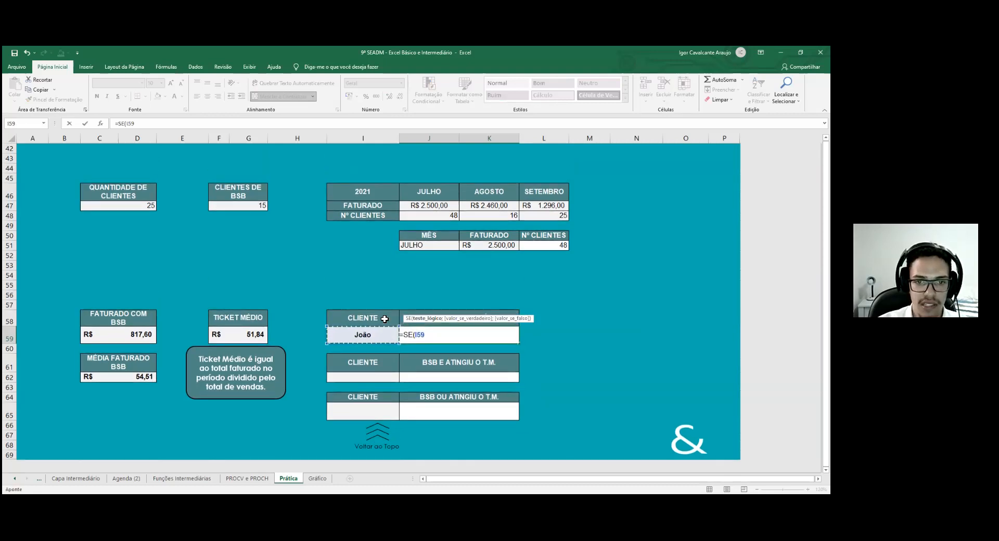
{"action": "scroll", "coordinate": [591, 244], "scroll_direction": "up", "scroll_amount": 9}
{"action": "scroll", "coordinate": [569, 222], "scroll_direction": "up", "scroll_amount": 2}
{"action": "left_click", "coordinate": [549, 224]}
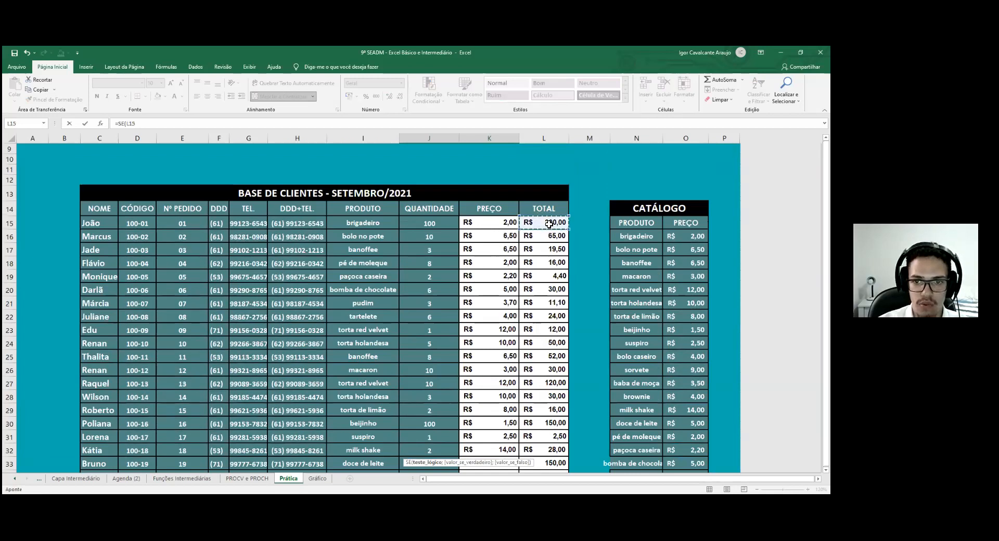
{"action": "scroll", "coordinate": [456, 314], "scroll_direction": "down", "scroll_amount": 3}
{"action": "scroll", "coordinate": [456, 313], "scroll_direction": "down", "scroll_amount": 5}
{"action": "scroll", "coordinate": [456, 313], "scroll_direction": "down", "scroll_amount": 5}
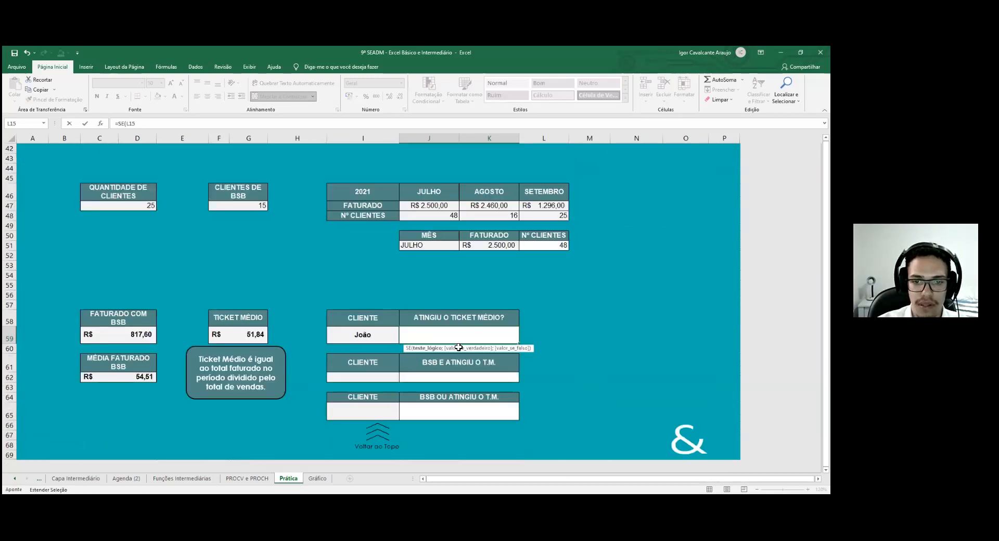
{"action": "scroll", "coordinate": [458, 349], "scroll_direction": "up", "scroll_amount": 8}
{"action": "key", "text": "F8"}
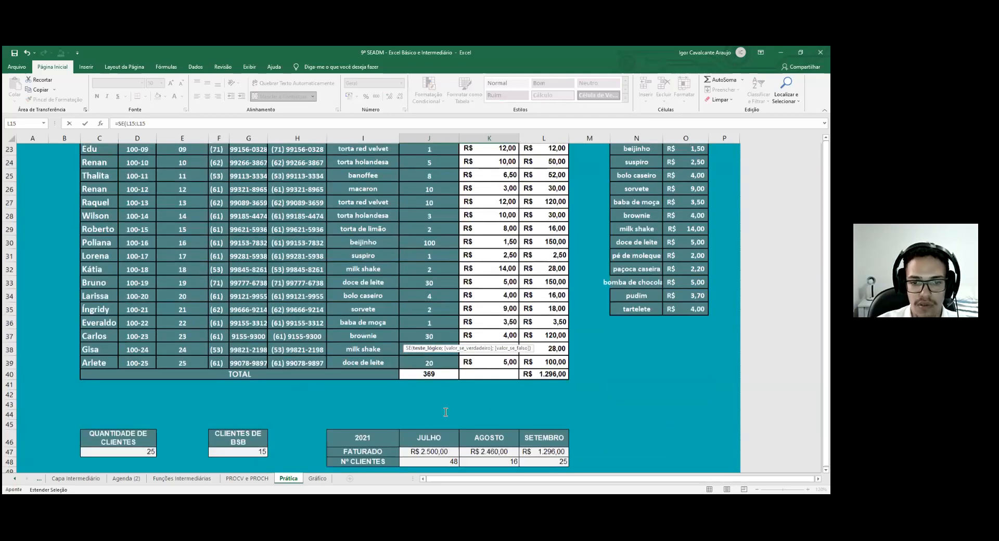
{"action": "scroll", "coordinate": [445, 412], "scroll_direction": "up", "scroll_amount": 2}
{"action": "scroll", "coordinate": [430, 409], "scroll_direction": "up", "scroll_amount": 1}
{"action": "scroll", "coordinate": [430, 409], "scroll_direction": "down", "scroll_amount": 7}
{"action": "key", "text": "F8"}
{"action": "key", "text": "BackSpace"}
{"action": "key", "text": "BackSpace"}
{"action": "key", "text": "BackSpace"}
{"action": "key", "text": "BackSpace"}
Complete the SE in J59 by testing L15 as >= the TICKET MÉDIO cell F59, returning "Sim" if true and "Não" if false
{"action": "type", "text": ">"}
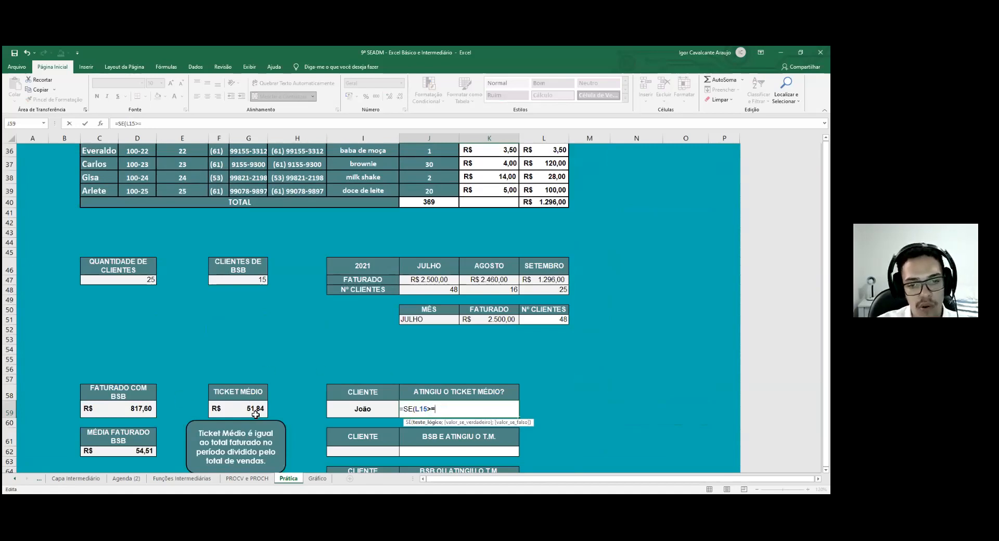
{"action": "type", "text": "="}
{"action": "left_click", "coordinate": [249, 410]}
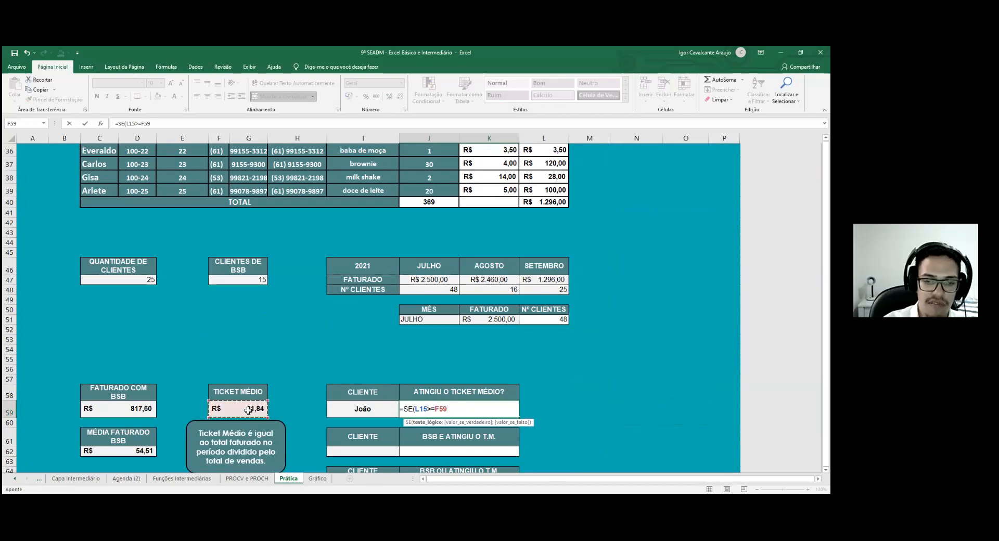
{"action": "type", "text": ";\""}
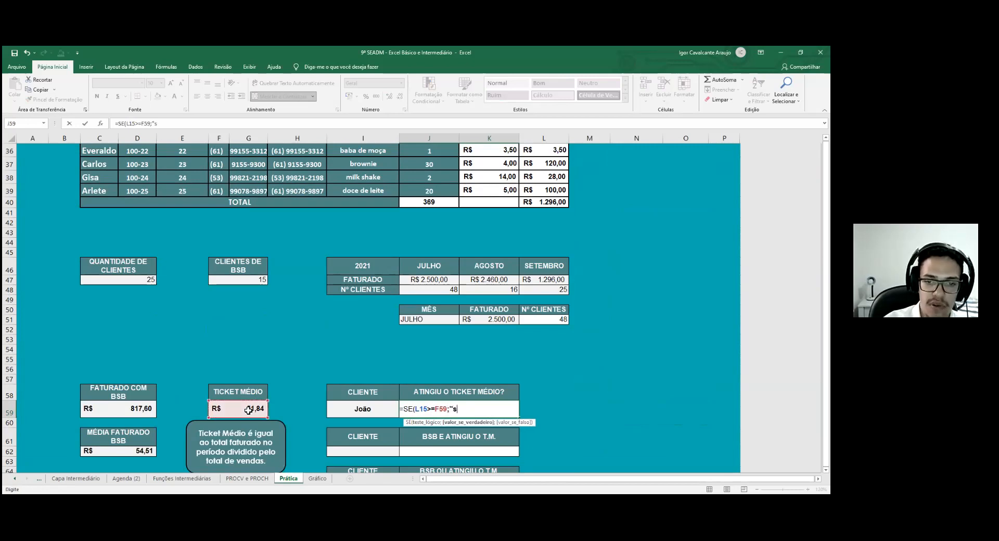
{"action": "type", "text": "Sim\";"}
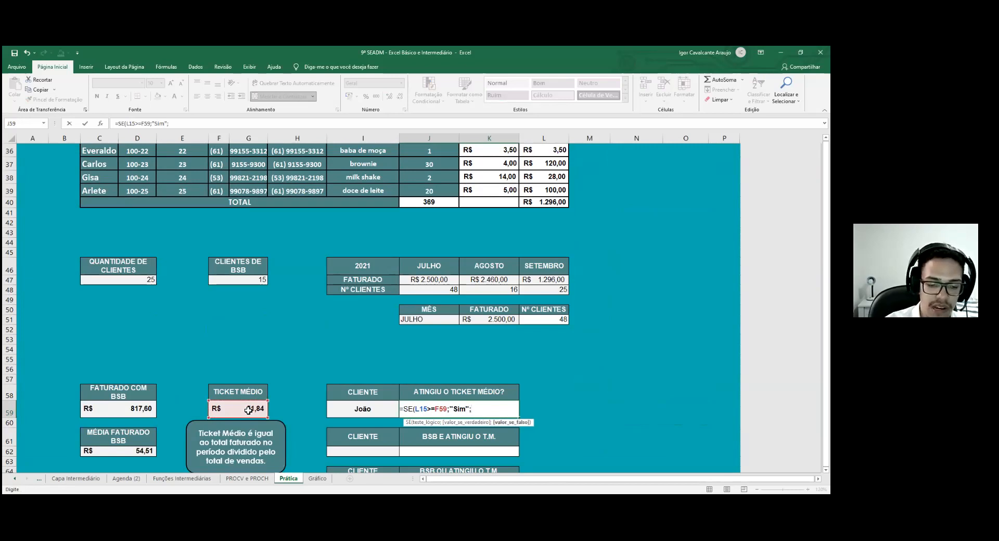
{"action": "type", "text": "\"Não"}
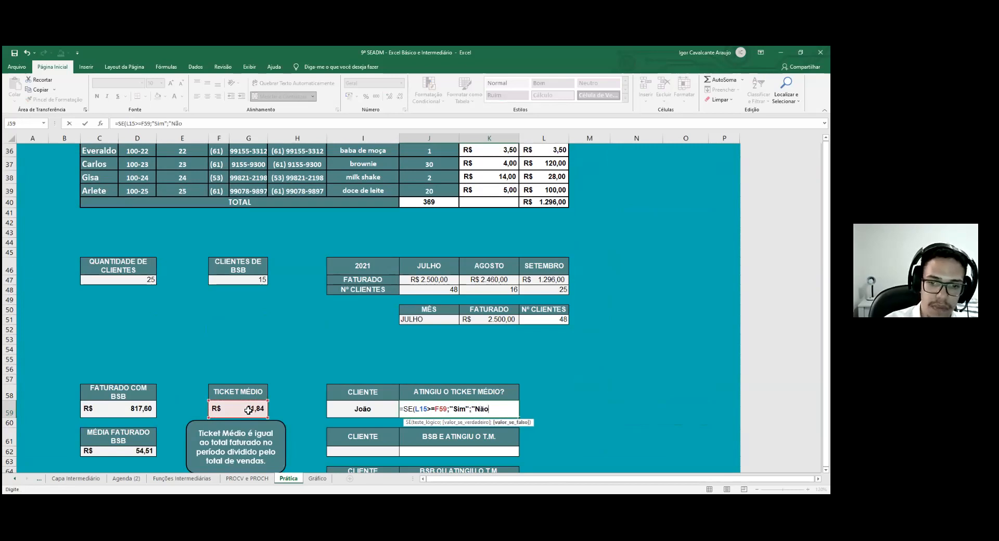
{"action": "type", "text": "\""}
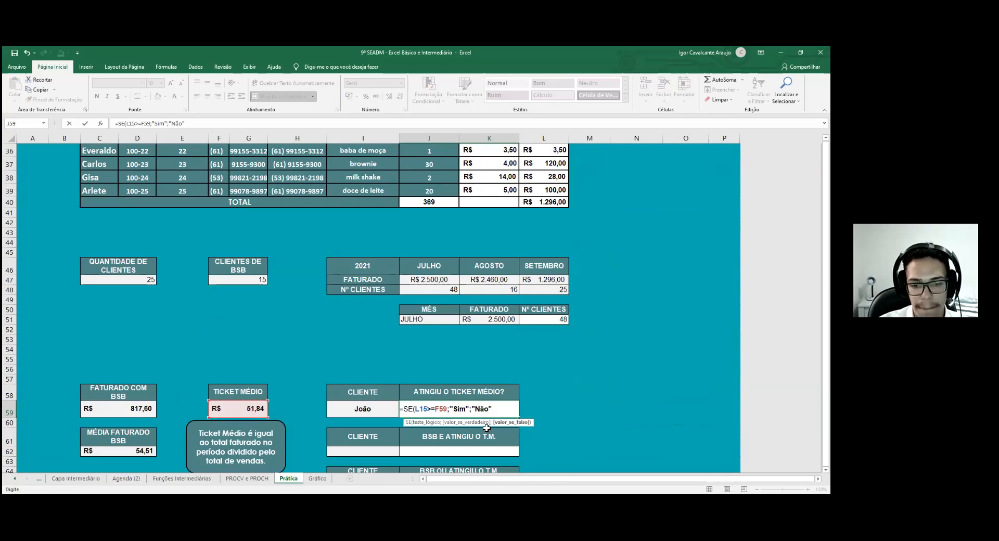
{"action": "type", "text": ")"}
{"action": "key", "text": "Return"}
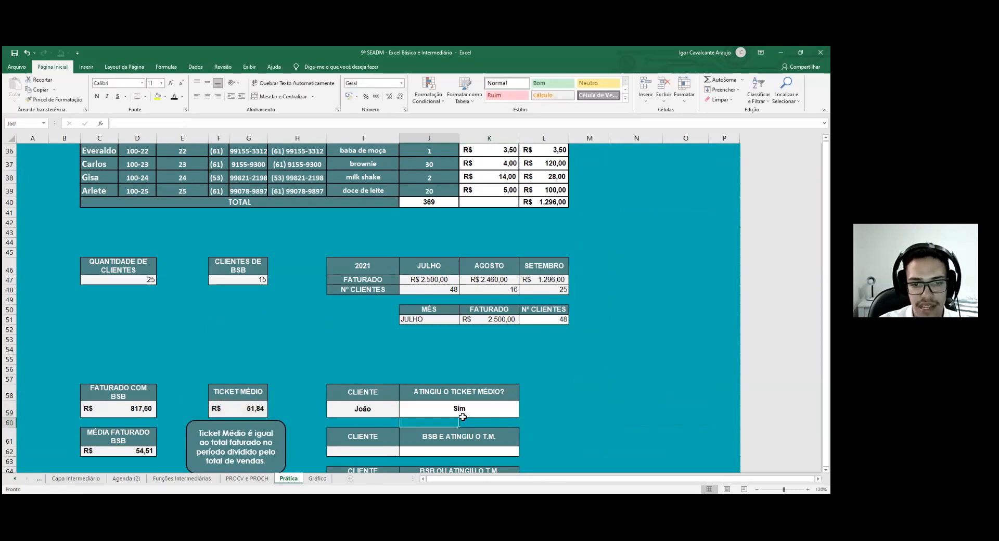
Make the TICKET MÉDIO reference in the J59 formula absolute as $F$59
{"action": "left_click", "coordinate": [385, 408]}
{"action": "double_click", "coordinate": [406, 410]}
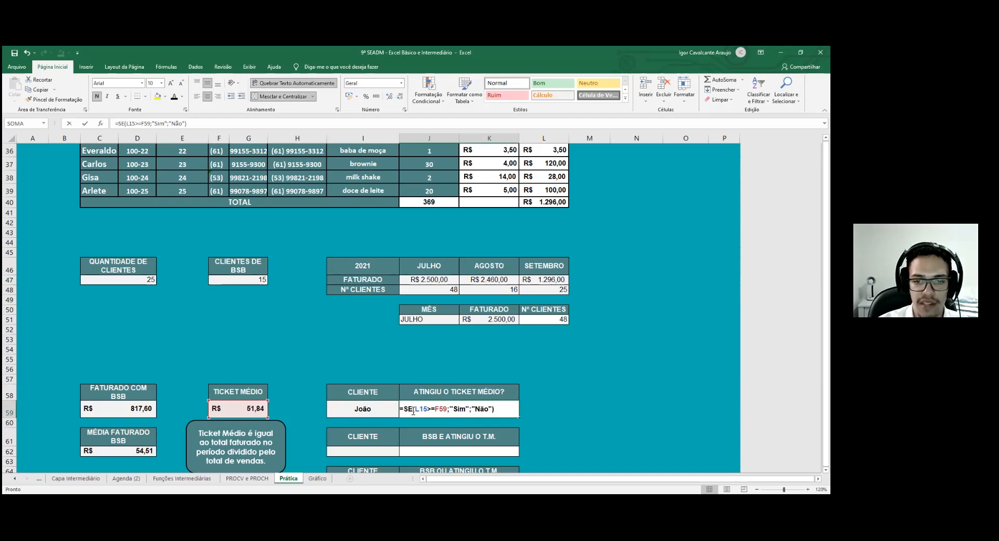
{"action": "key", "text": "F4"}
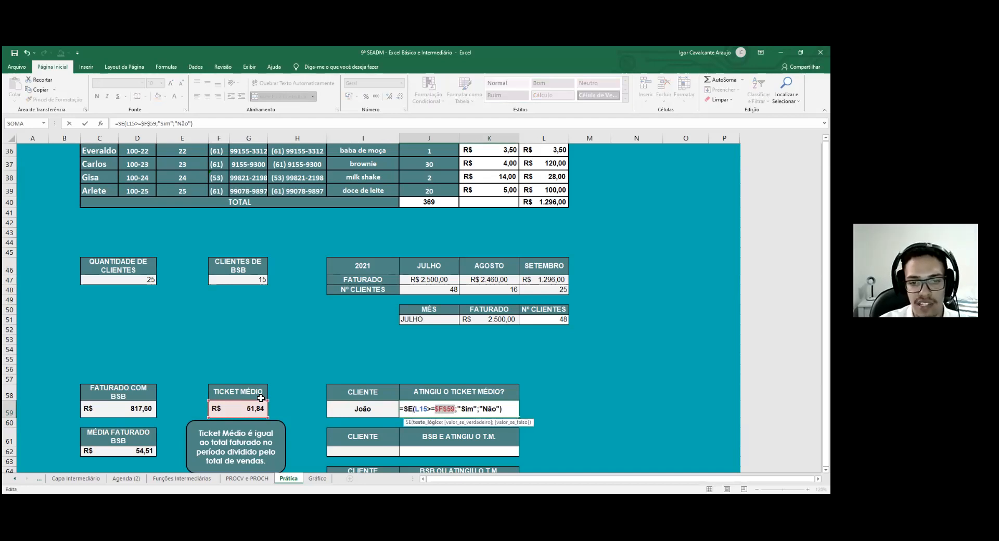
{"action": "key", "text": "Return"}
Test the J59 check by choosing several different clients in I59, ending with the client whose code is 100-24
{"action": "left_click", "coordinate": [387, 411]}
{"action": "left_click", "coordinate": [403, 414]}
{"action": "left_click", "coordinate": [352, 426]}
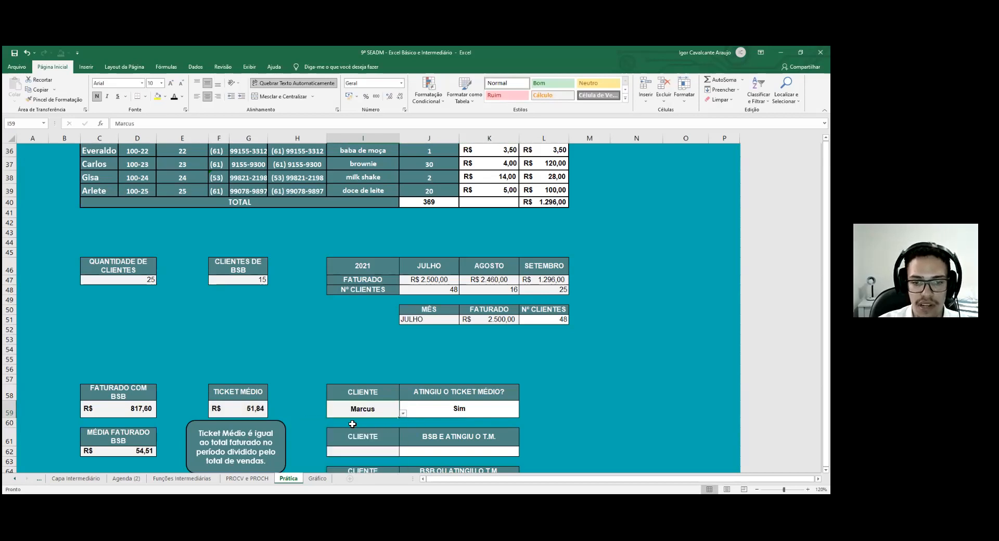
{"action": "left_click", "coordinate": [403, 414]}
{"action": "left_click", "coordinate": [338, 443]}
{"action": "left_click", "coordinate": [402, 413]}
{"action": "left_click", "coordinate": [327, 462]}
{"action": "left_click", "coordinate": [403, 414]}
{"action": "left_click", "coordinate": [320, 470]}
{"action": "scroll", "coordinate": [499, 350], "scroll_direction": "up", "scroll_amount": 4}
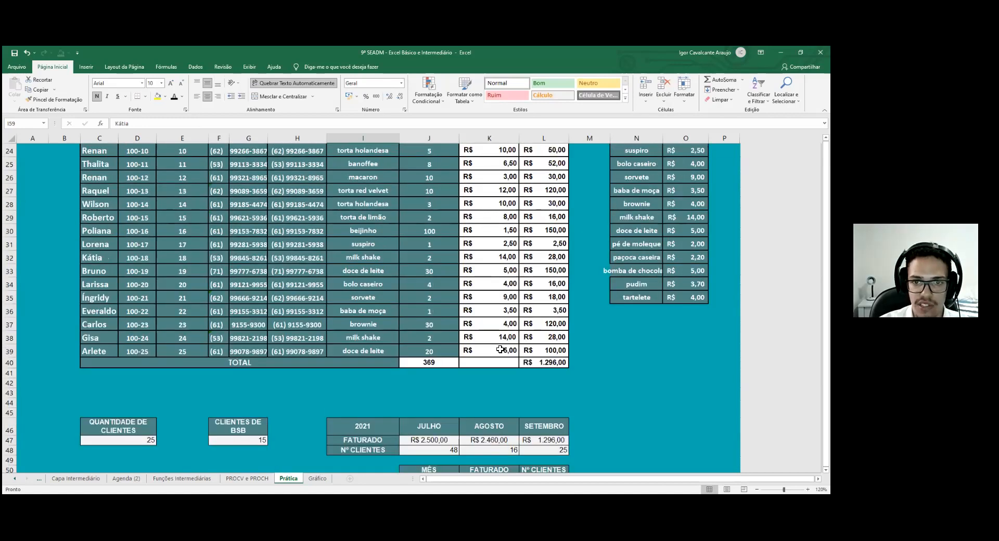
{"action": "scroll", "coordinate": [412, 411], "scroll_direction": "down", "scroll_amount": 4}
{"action": "left_click", "coordinate": [403, 414]}
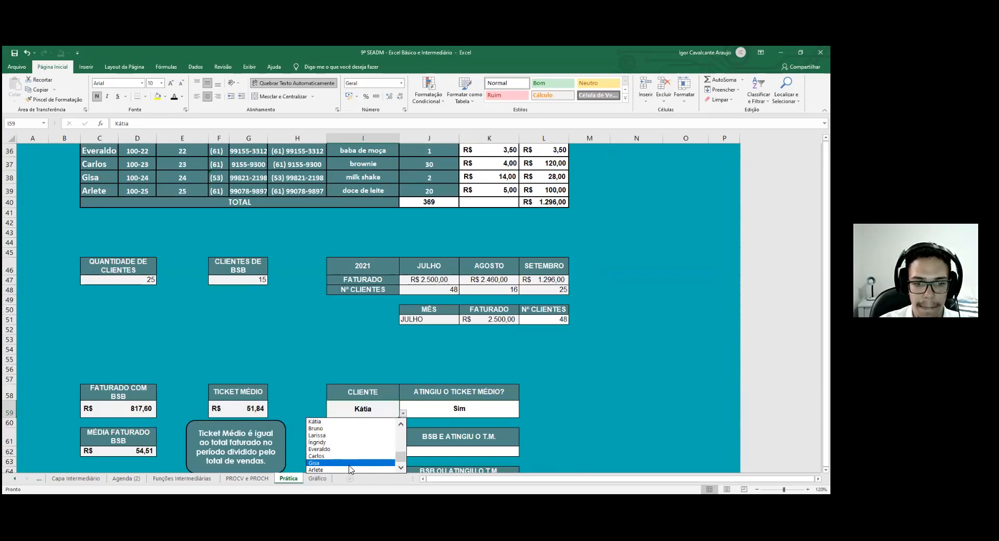
{"action": "left_click", "coordinate": [350, 463]}
Open the J59 formula for editing and copy its SE expression without the equals sign
{"action": "double_click", "coordinate": [469, 409]}
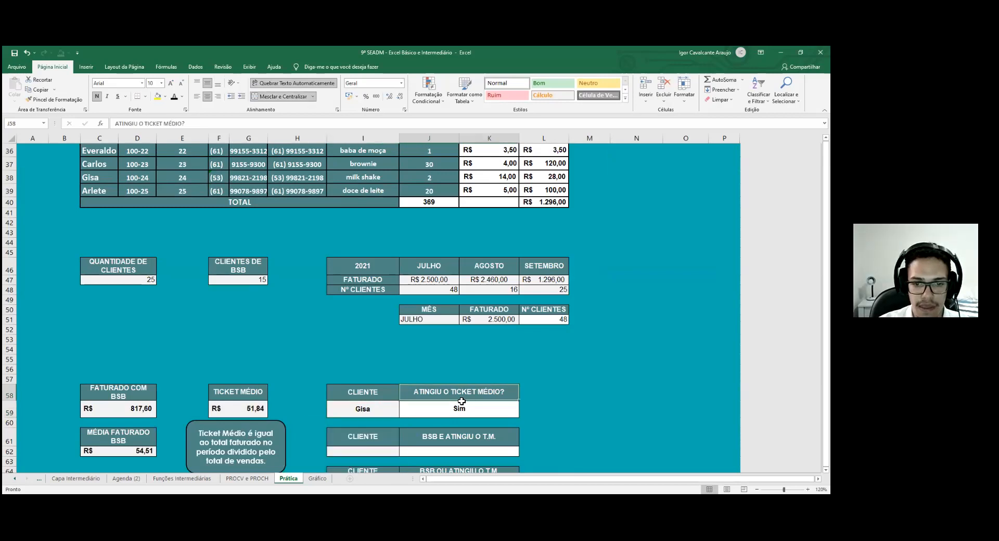
{"action": "left_click", "coordinate": [422, 409]}
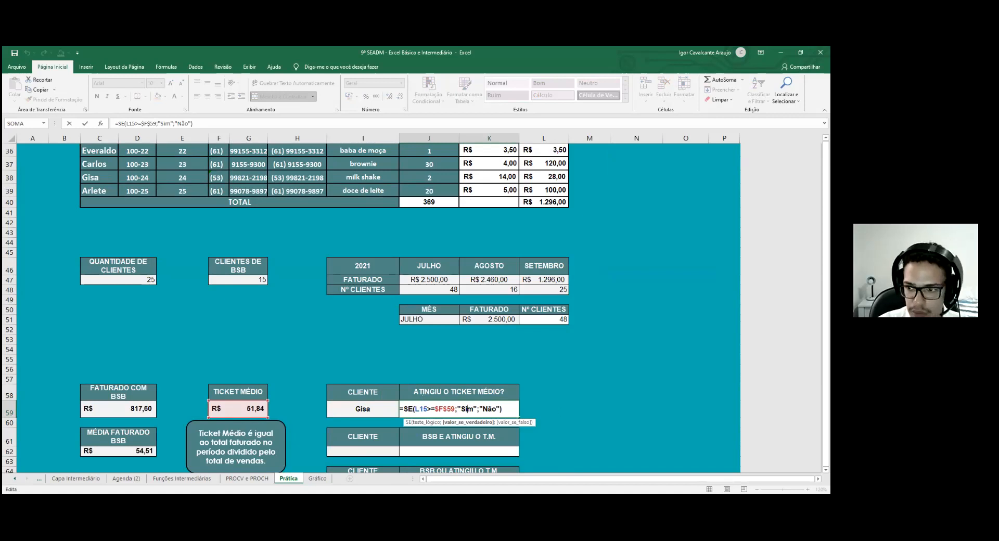
{"action": "key", "text": "Return"}
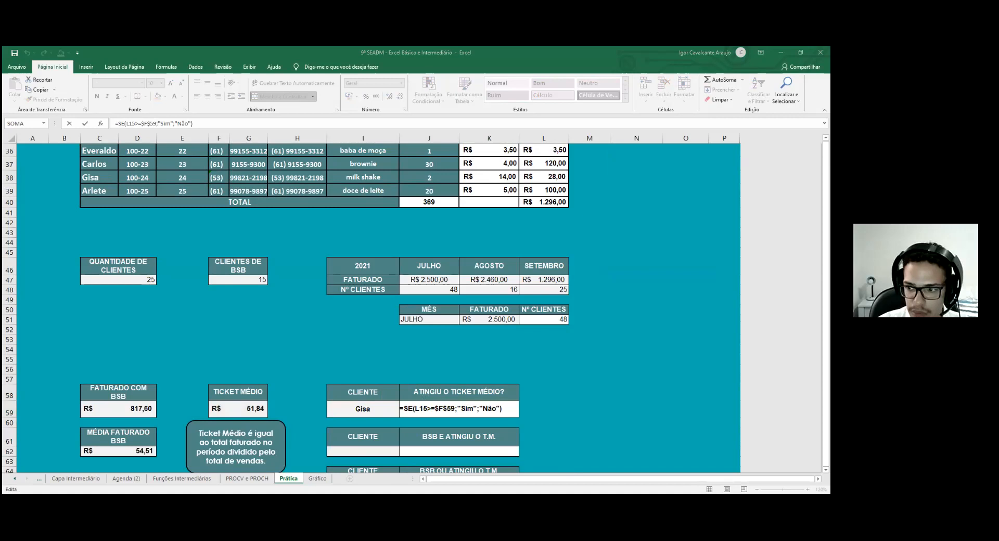
{"action": "scroll", "coordinate": [426, 403], "scroll_direction": "down", "scroll_amount": 1}
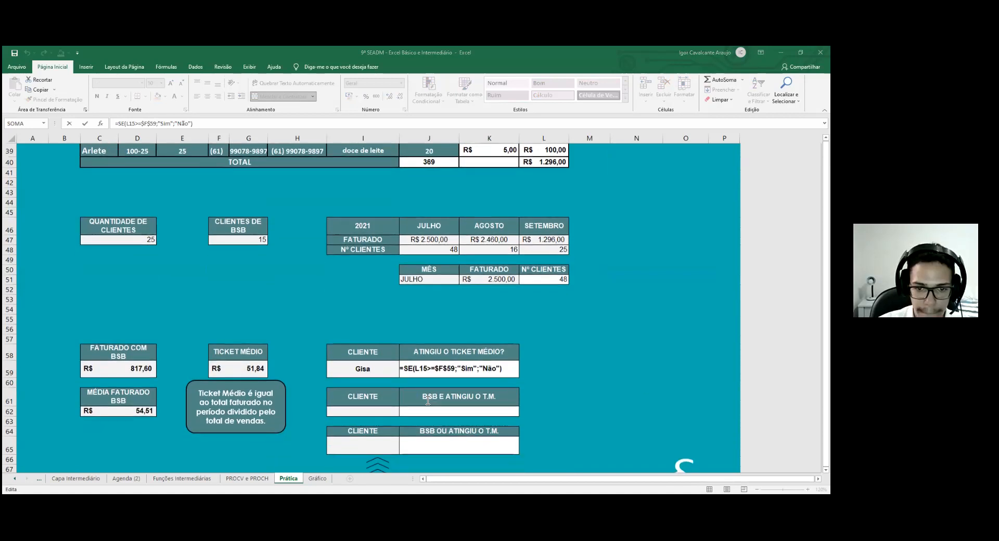
{"action": "double_click", "coordinate": [415, 369]}
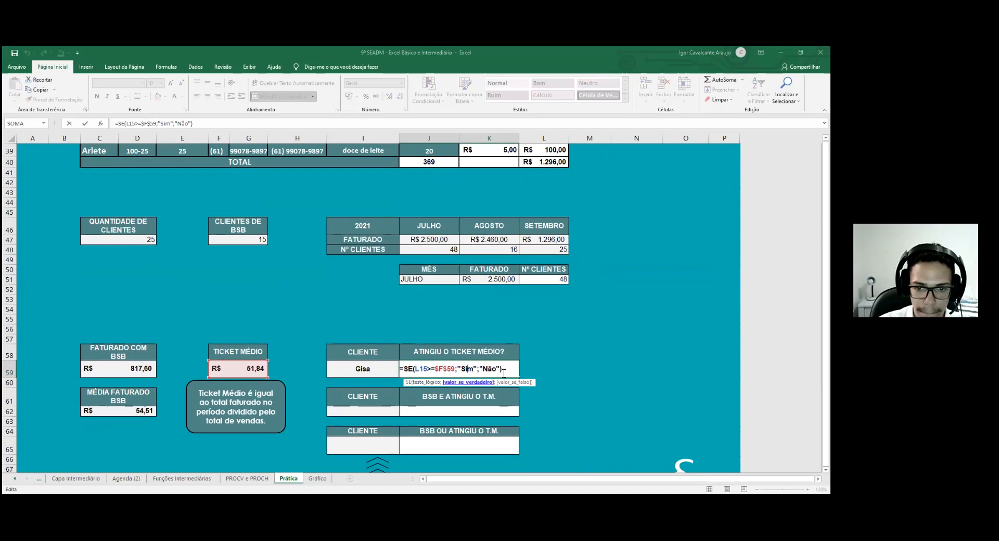
{"action": "left_click_drag", "start_coordinate": [504, 372], "coordinate": [408, 371]}
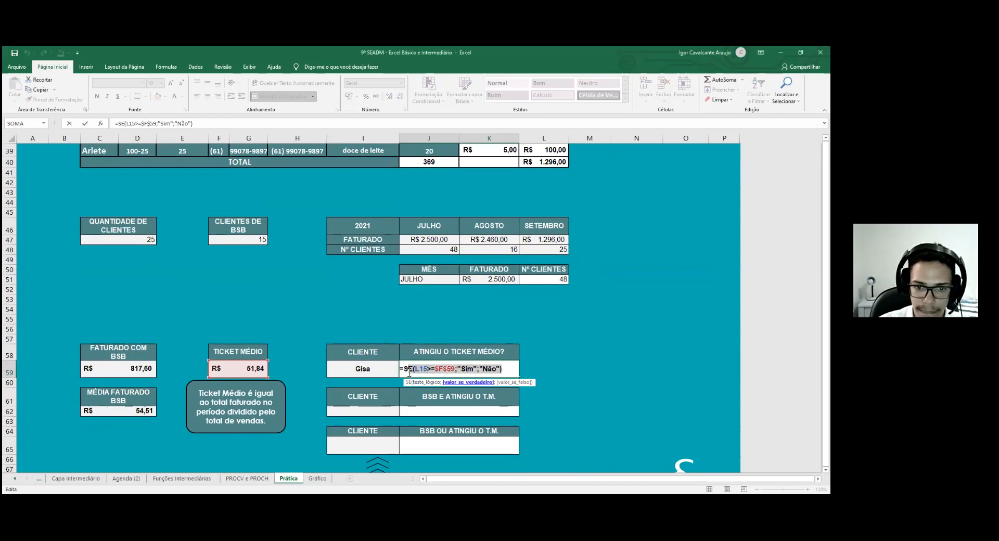
{"action": "left_click", "coordinate": [501, 370]}
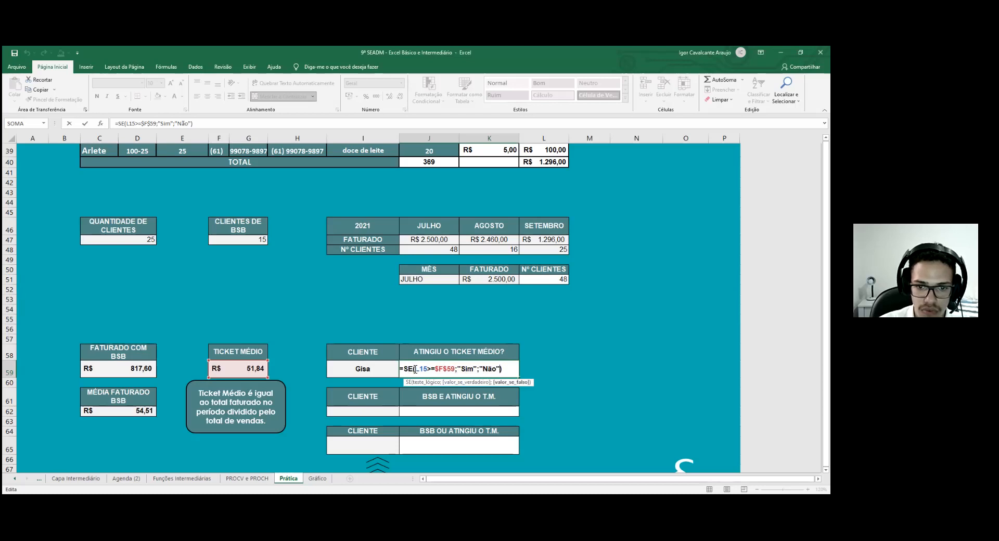
{"action": "left_click_drag", "start_coordinate": [503, 371], "coordinate": [406, 372]}
{"action": "key", "text": "ctrl+c"}
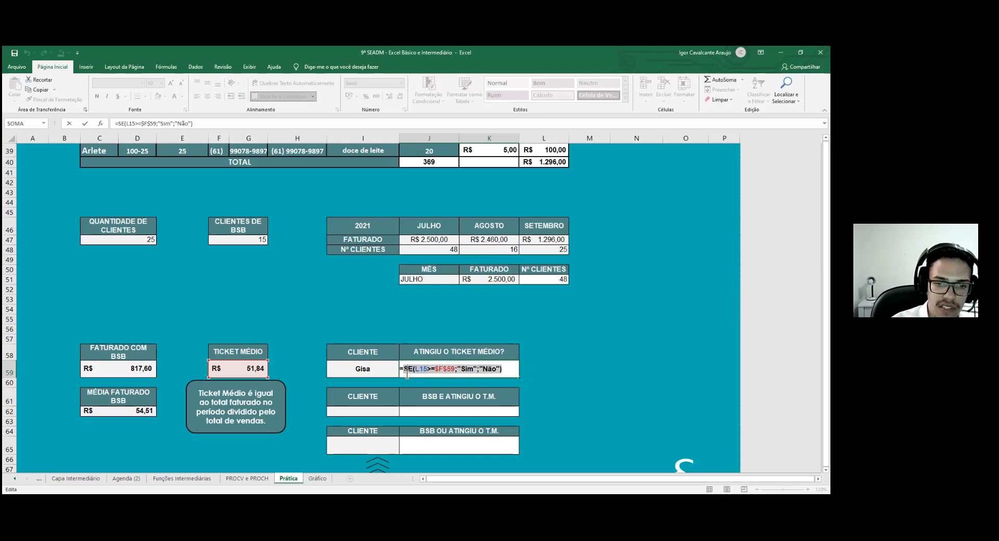
Replace the SE in J59 with a PROCV that uses the selected client in I59 as lookup value
{"action": "type", "text": "PROCV"}
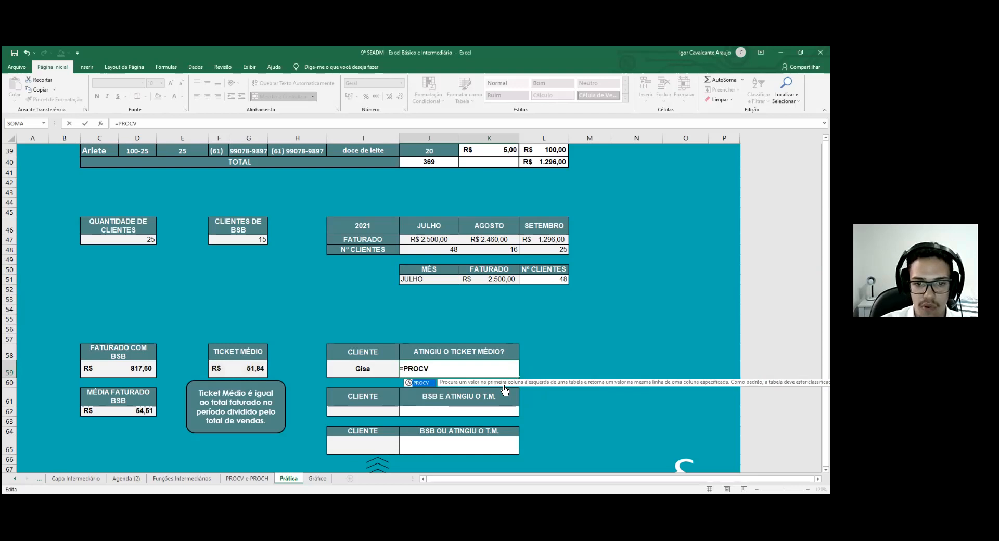
{"action": "type", "text": "("}
{"action": "left_click", "coordinate": [385, 370]}
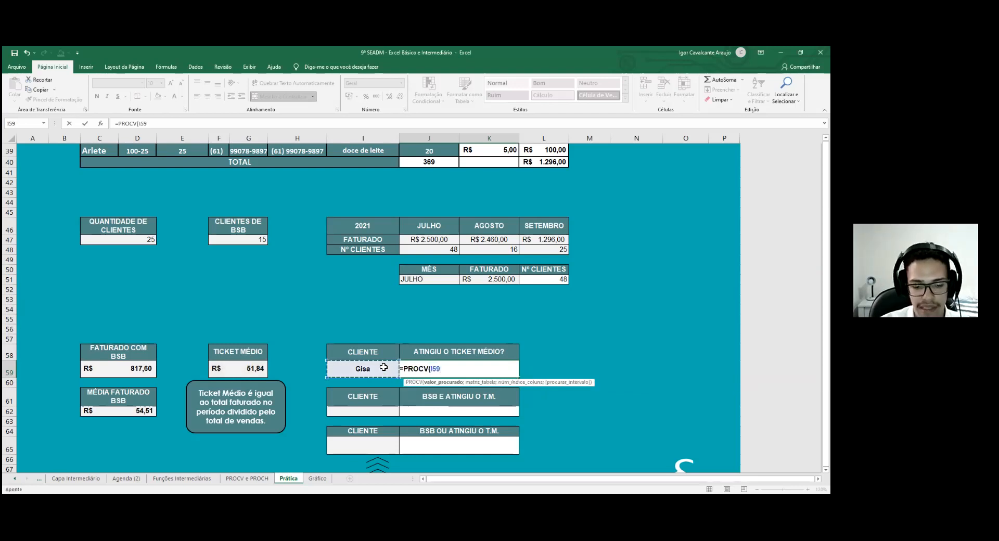
{"action": "type", "text": ";"}
Set the PROCV table range to C14:L39, covering the BASE DE CLIENTES from the NOME header to the last client's TOTAL
{"action": "scroll", "coordinate": [383, 367], "scroll_direction": "up", "scroll_amount": 3}
{"action": "scroll", "coordinate": [312, 312], "scroll_direction": "up", "scroll_amount": 6}
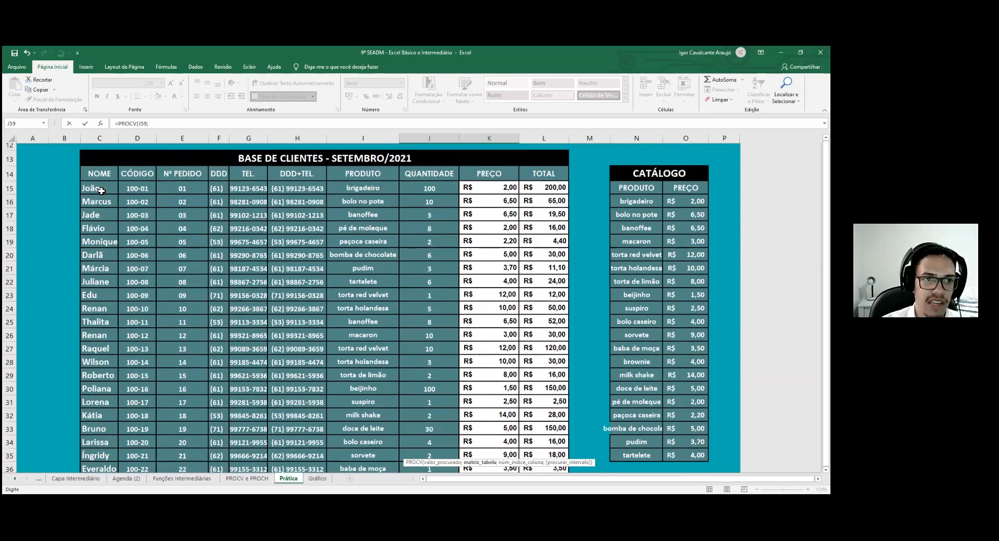
{"action": "left_click", "coordinate": [112, 194]}
{"action": "left_click_drag", "start_coordinate": [134, 199], "coordinate": [340, 285]}
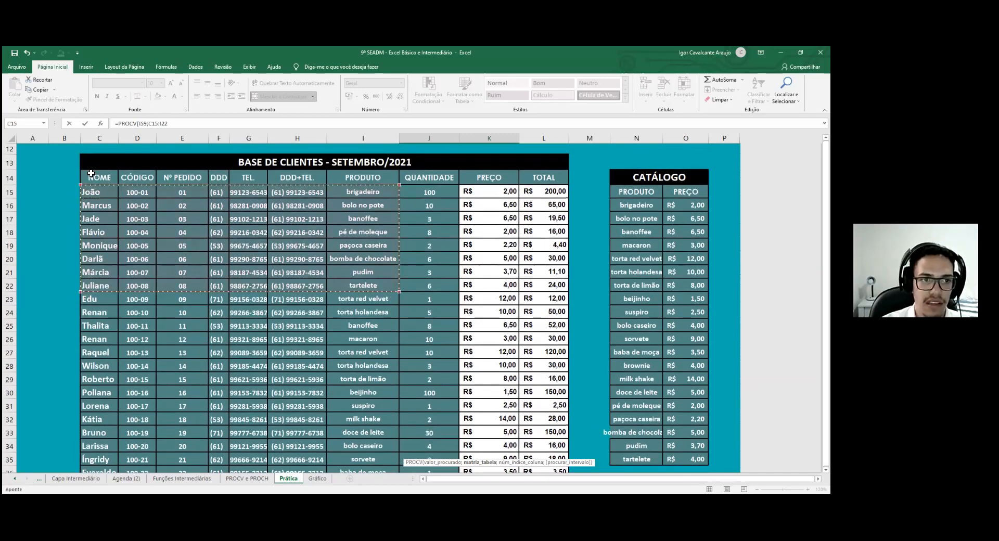
{"action": "key", "text": "Up"}
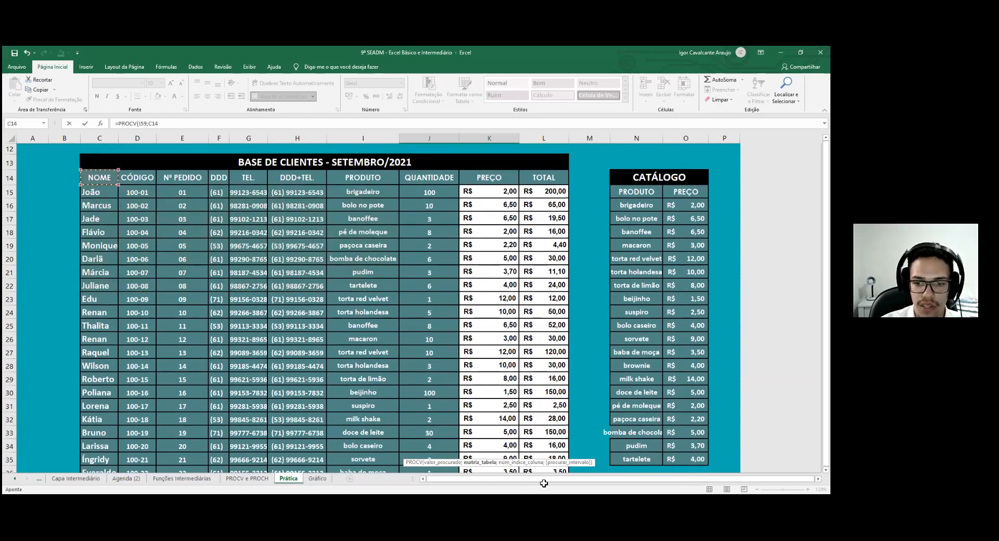
{"action": "left_click_drag", "start_coordinate": [550, 446], "coordinate": [553, 443]}
{"action": "scroll", "coordinate": [553, 443], "scroll_direction": "down", "scroll_amount": 2}
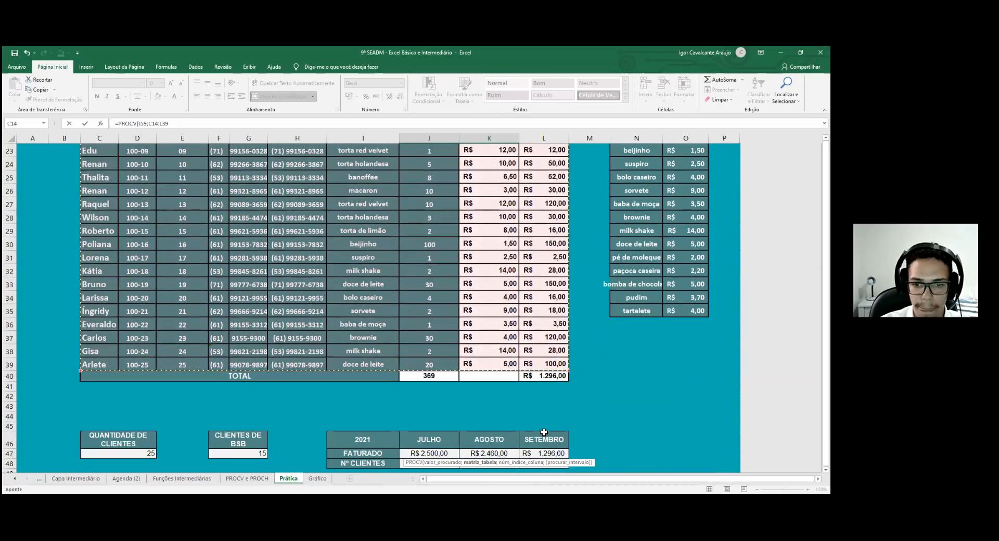
{"action": "scroll", "coordinate": [482, 394], "scroll_direction": "down", "scroll_amount": 3}
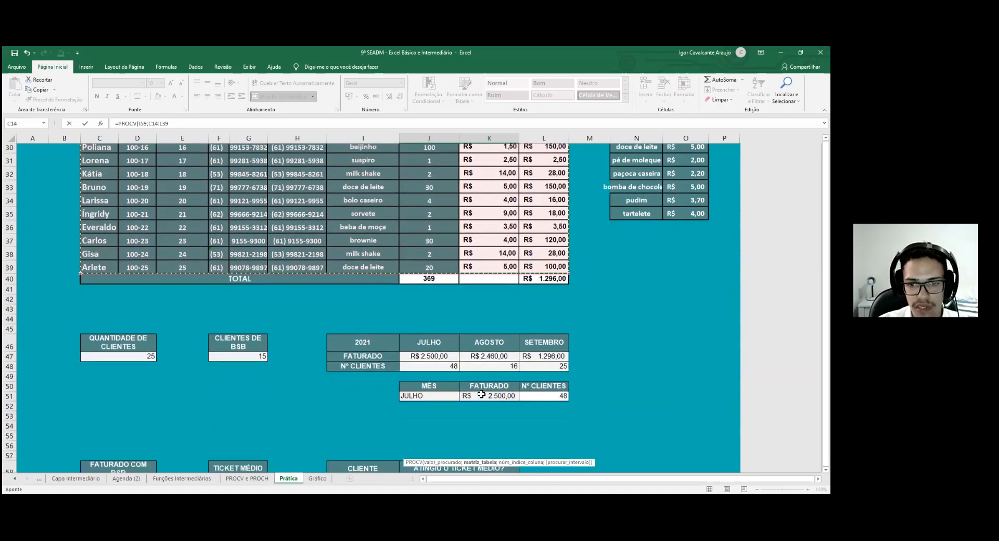
{"action": "scroll", "coordinate": [500, 334], "scroll_direction": "down", "scroll_amount": 4}
{"action": "type", "text": ";"}
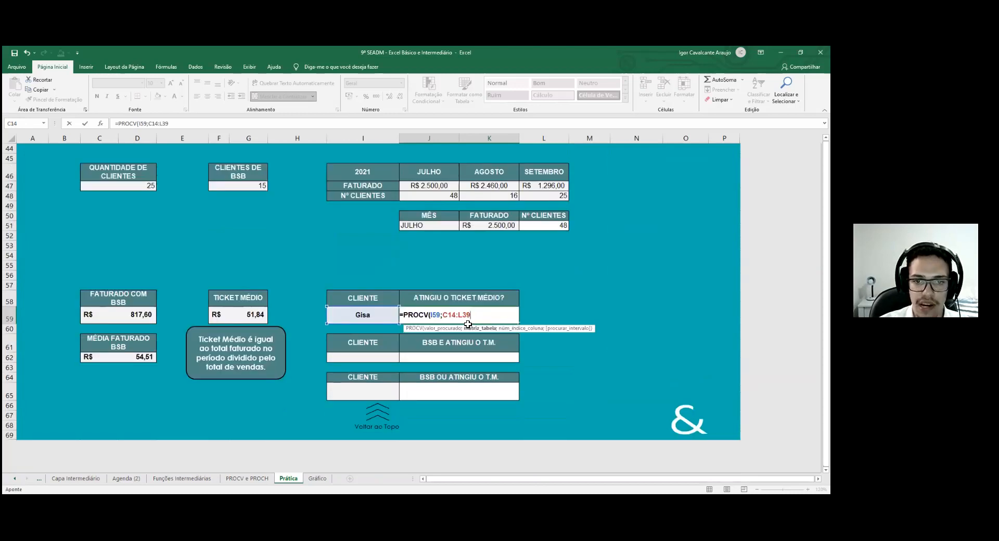
Complete the J59 PROCV with column index 10 for TOTAL and "0" as the match argument
{"action": "scroll", "coordinate": [423, 328], "scroll_direction": "up", "scroll_amount": 1}
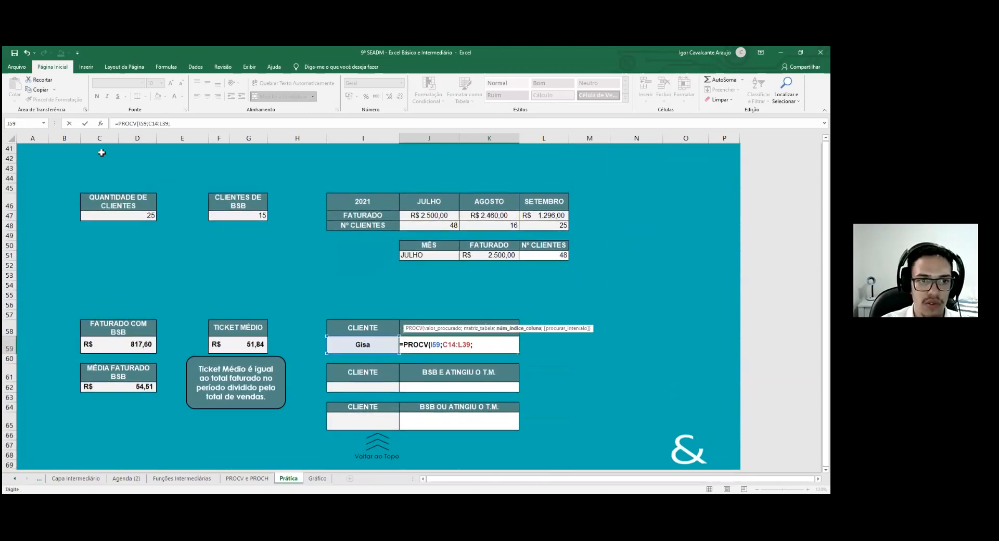
{"action": "scroll", "coordinate": [222, 153], "scroll_direction": "up", "scroll_amount": 11}
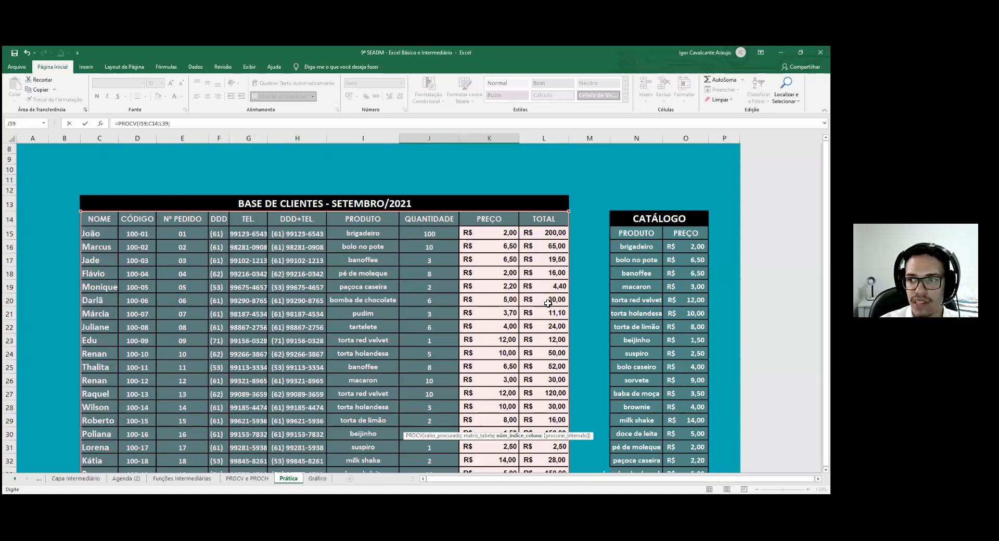
{"action": "scroll", "coordinate": [542, 320], "scroll_direction": "down", "scroll_amount": 4}
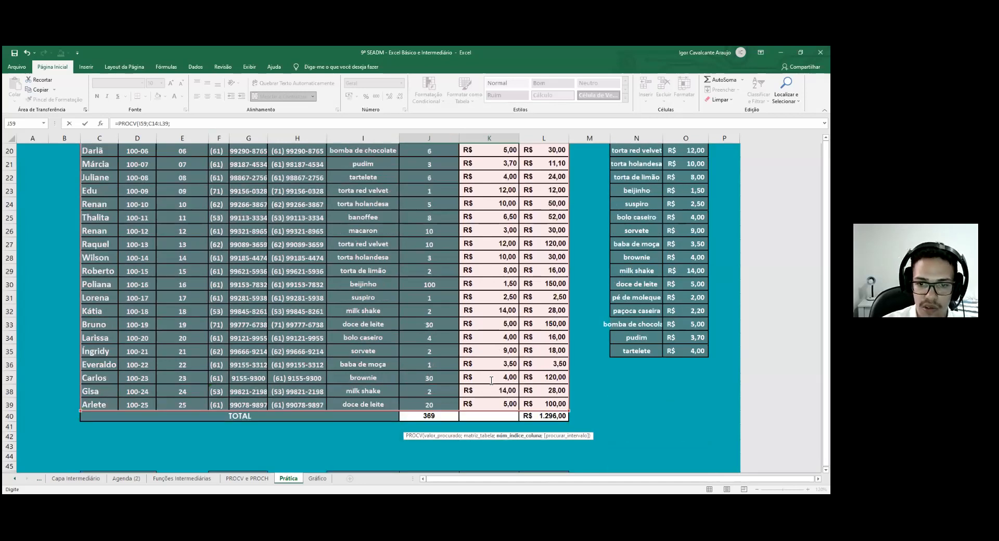
{"action": "scroll", "coordinate": [520, 383], "scroll_direction": "down", "scroll_amount": 5}
{"action": "type", "text": "10;0"}
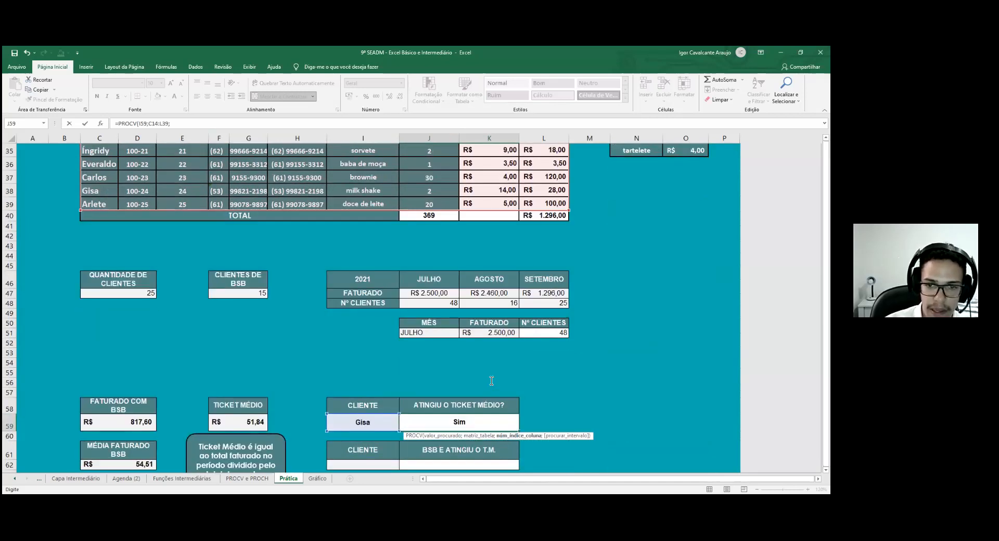
{"action": "scroll", "coordinate": [491, 381], "scroll_direction": "down", "scroll_amount": 3}
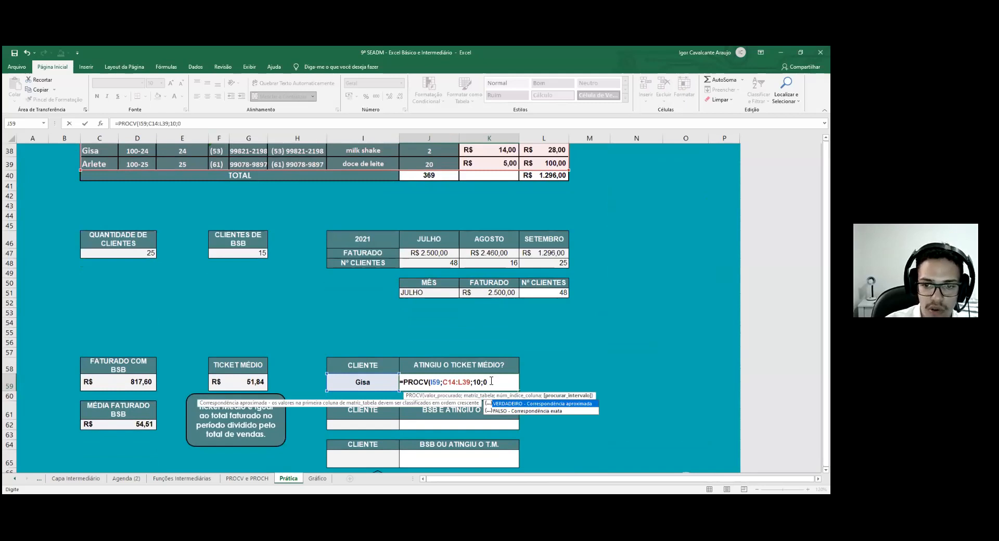
{"action": "type", "text": "\""}
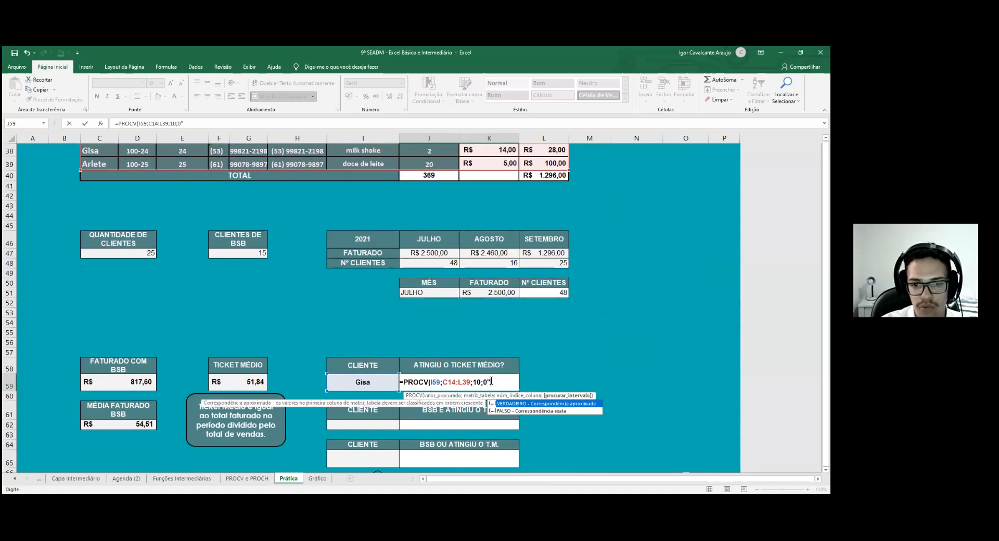
{"action": "key", "text": "Return"}
{"action": "key", "text": "Return"}
Reopen the PROCV formula in J59 to review its arguments, and clear the cell
{"action": "left_click", "coordinate": [441, 376]}
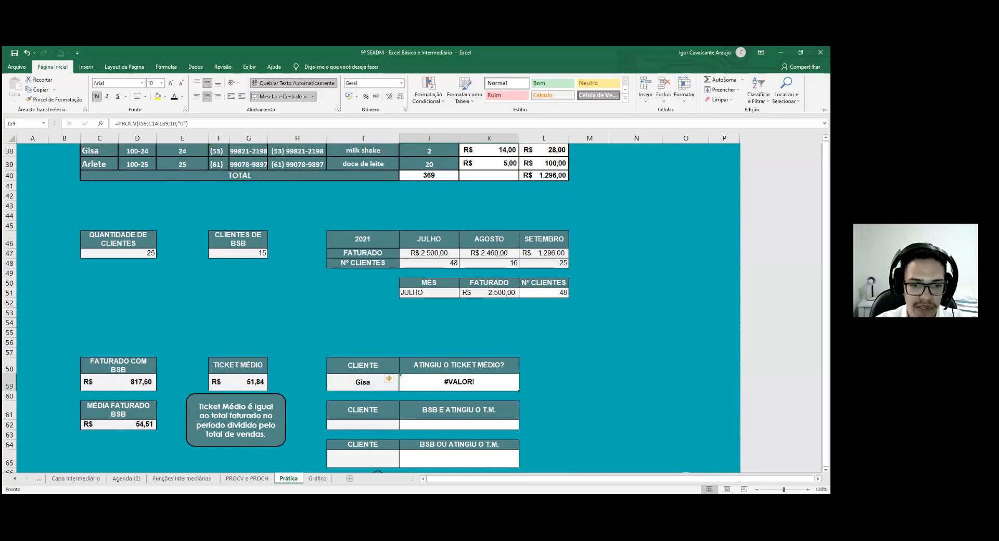
{"action": "double_click", "coordinate": [433, 384]}
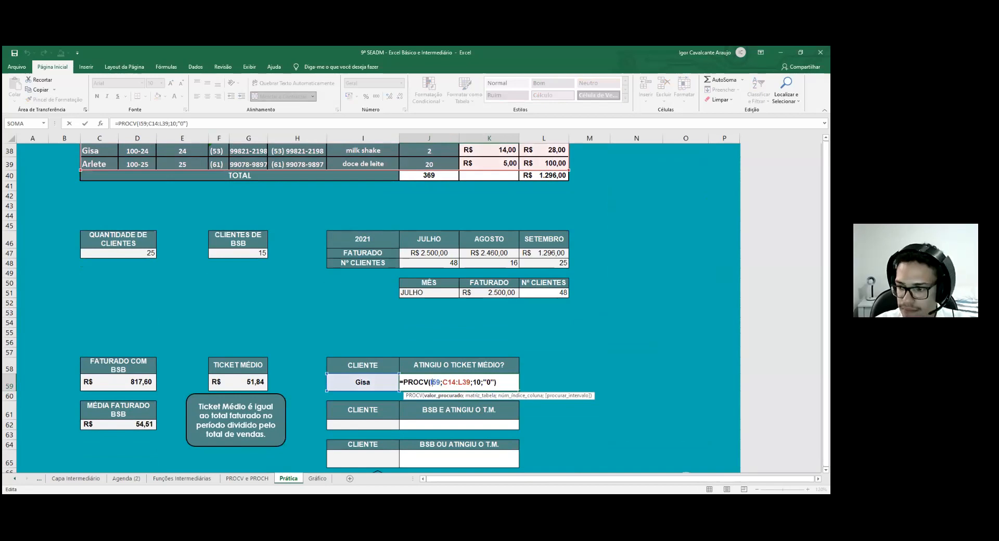
{"action": "key", "text": "alt+Tab"}
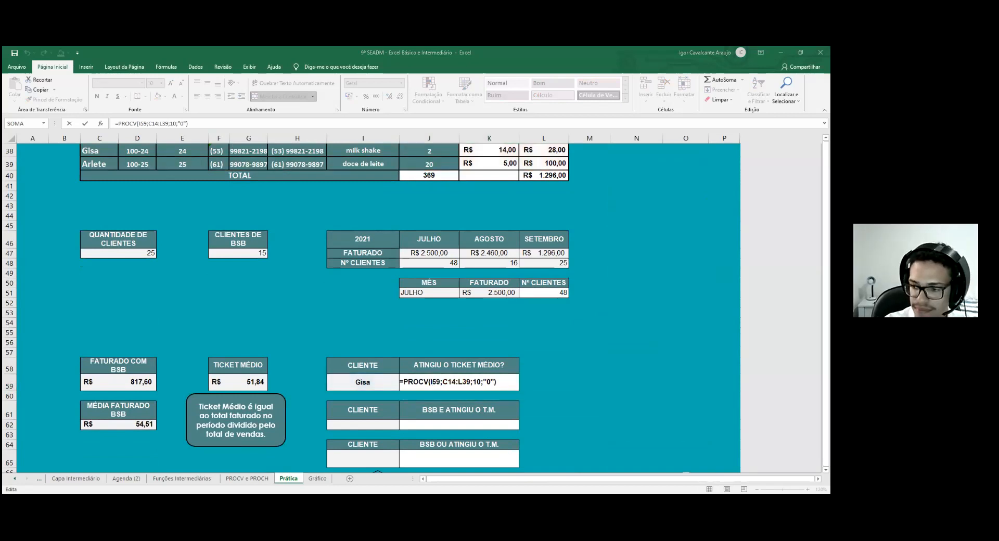
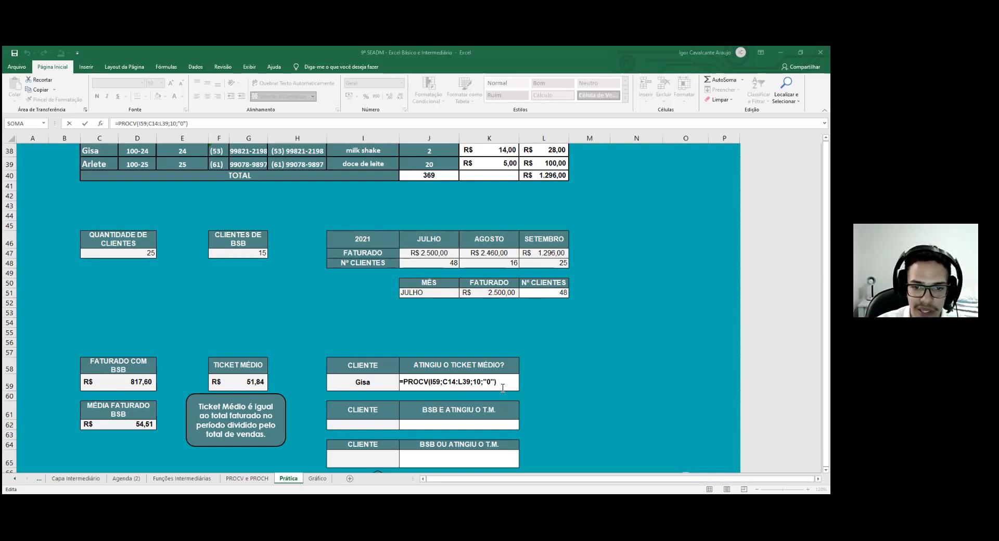
{"action": "left_click", "coordinate": [502, 388]}
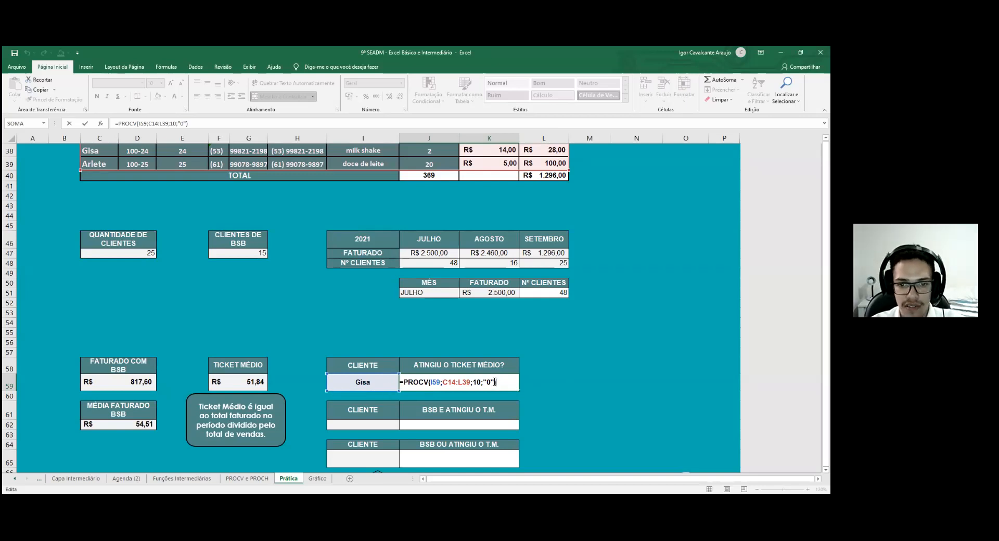
{"action": "key", "text": "Escape"}
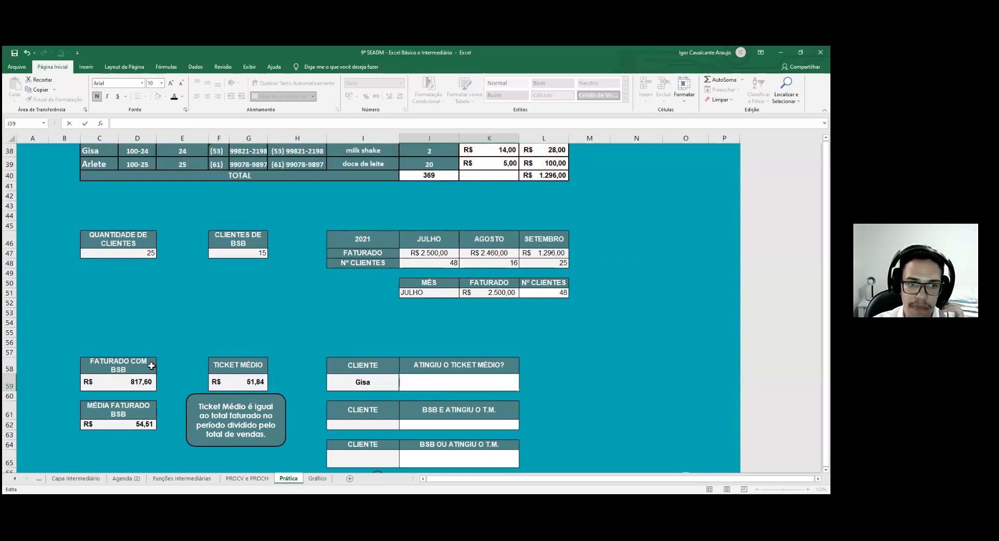
{"action": "left_click", "coordinate": [416, 323]}
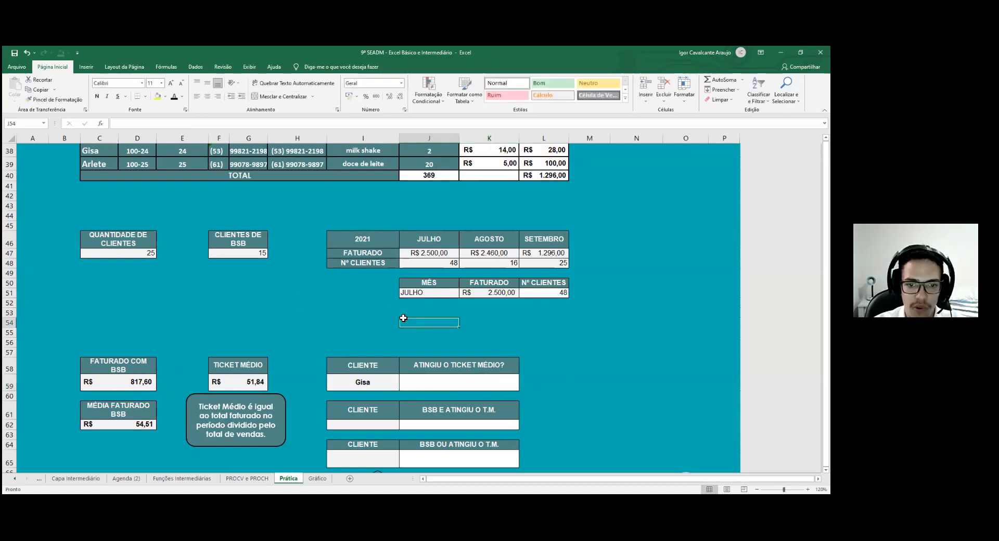
Delete the selected client from the CLIENTE cell I59 of the ATINGIU O TICKET MÉDIO? box
{"action": "left_click_drag", "start_coordinate": [342, 369], "coordinate": [495, 428]}
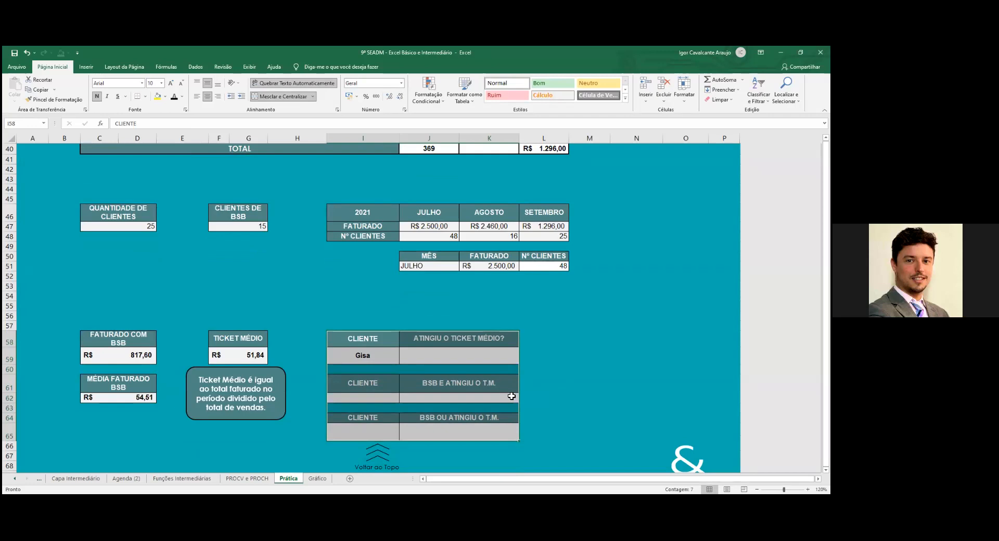
{"action": "left_click", "coordinate": [364, 353]}
{"action": "left_click", "coordinate": [403, 360]}
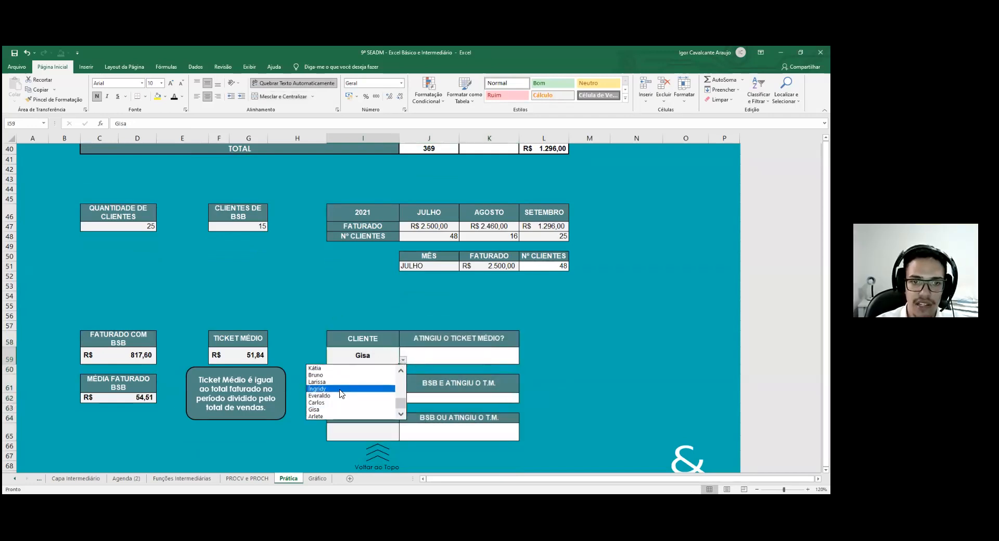
{"action": "left_click", "coordinate": [378, 356]}
{"action": "key", "text": "Delete"}
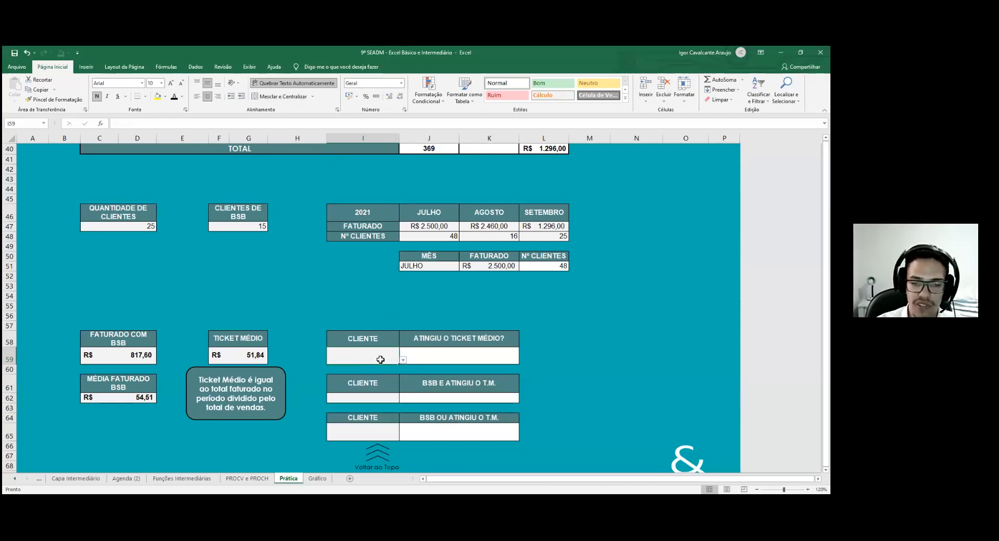
Set the data validation of the CLIENTE cell I59 to allow a Lista
{"action": "left_click_drag", "start_coordinate": [338, 285], "coordinate": [372, 308]}
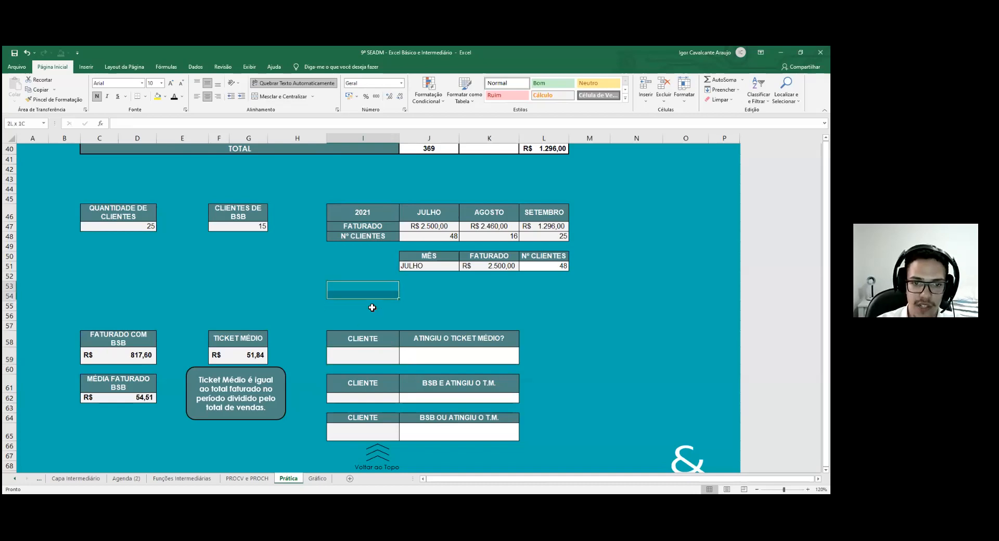
{"action": "left_click", "coordinate": [374, 354]}
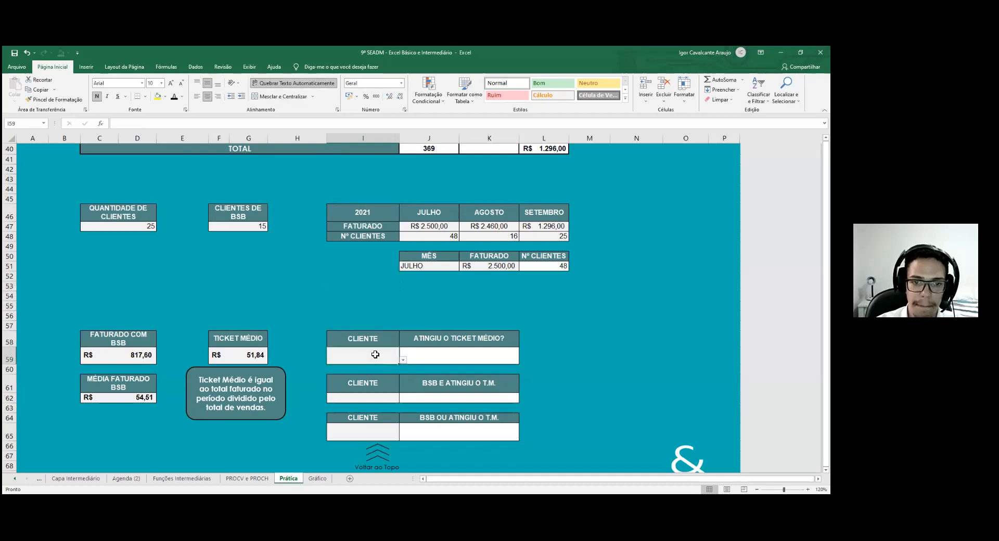
{"action": "left_click", "coordinate": [194, 67]}
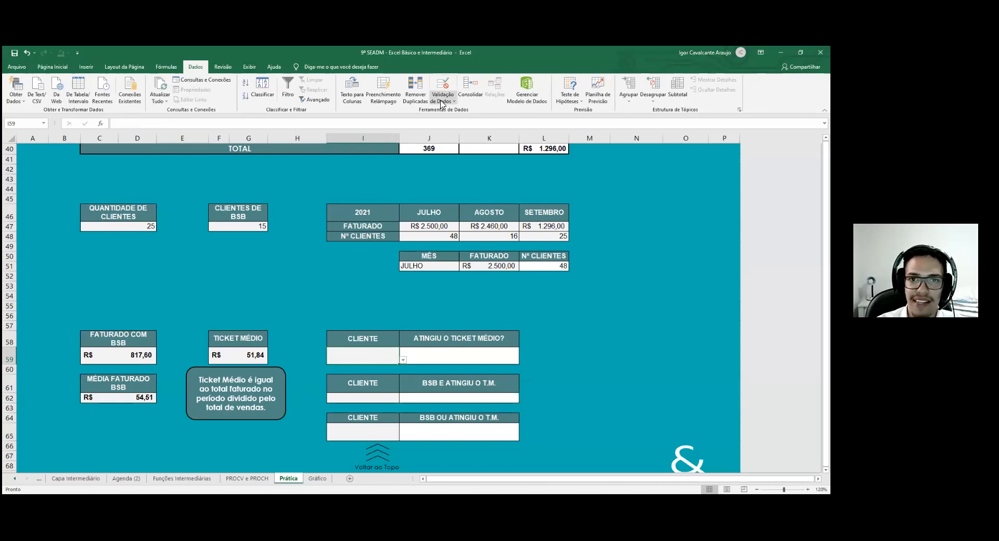
{"action": "left_click", "coordinate": [443, 101]}
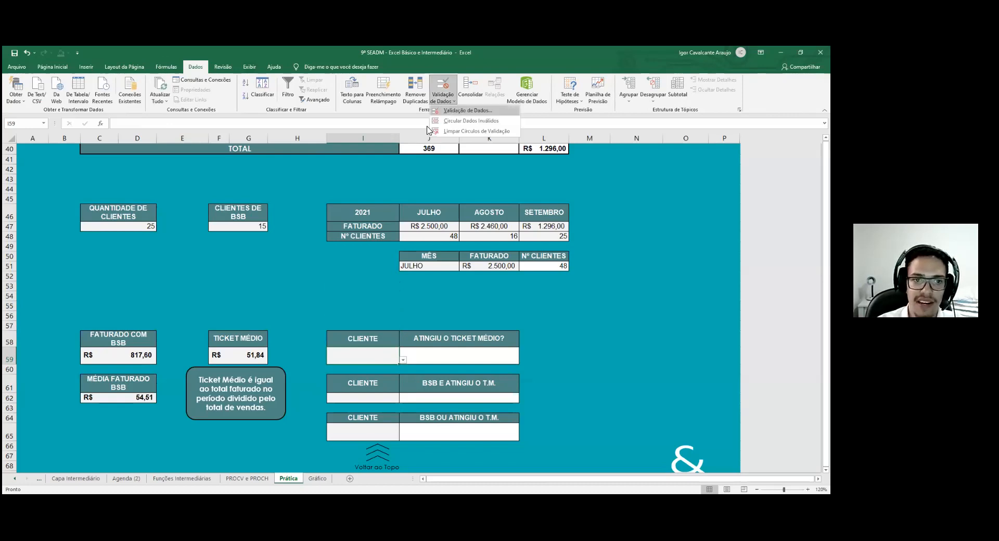
{"action": "left_click", "coordinate": [460, 112]}
{"action": "left_click", "coordinate": [298, 263]}
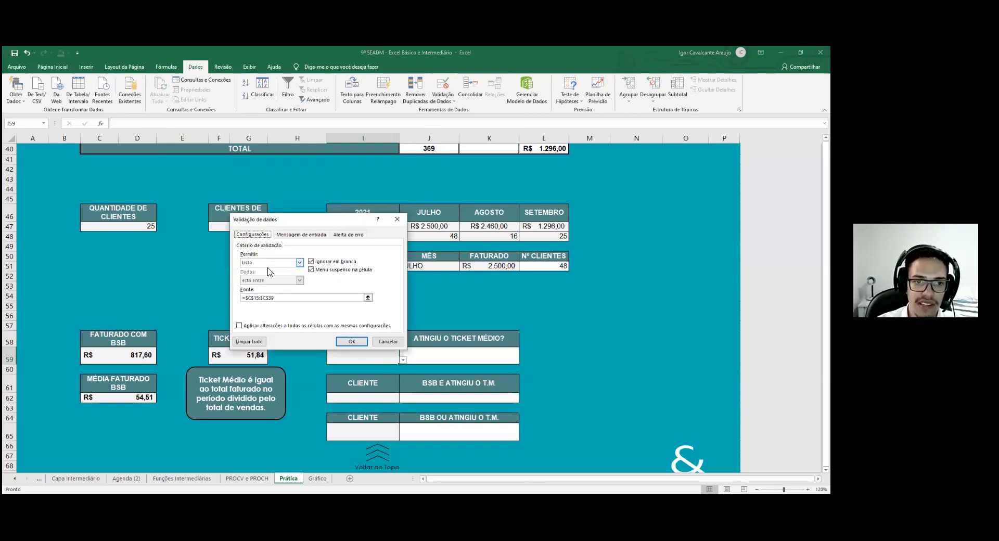
{"action": "left_click", "coordinate": [291, 269]}
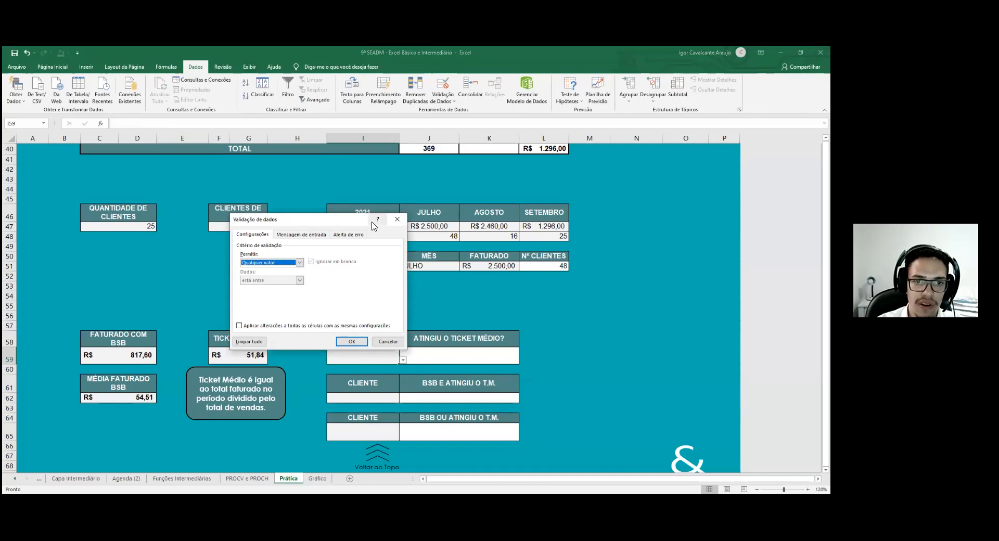
{"action": "left_click", "coordinate": [299, 263]}
{"action": "left_click", "coordinate": [252, 288]}
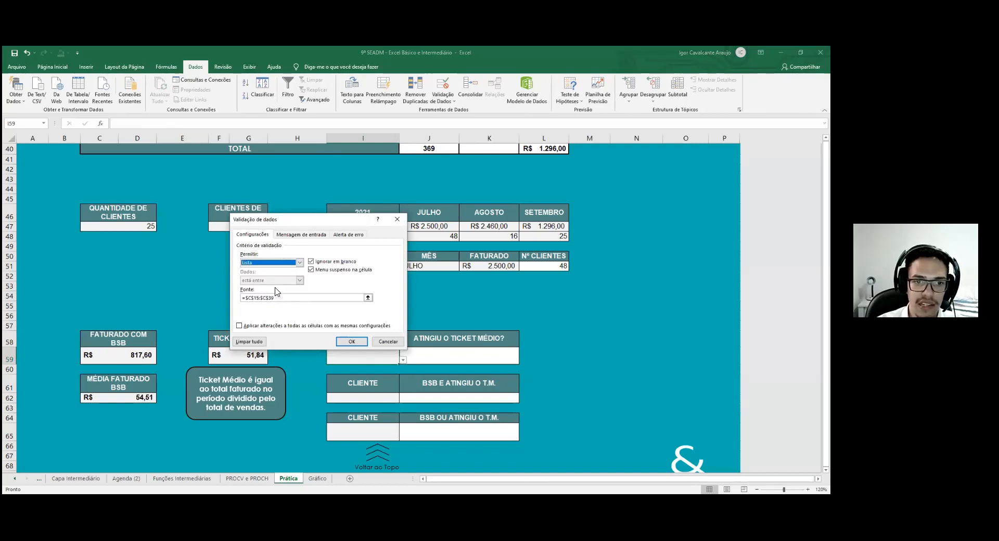
Use the client names in C15:C39 as the validation list's source and apply it to I59
{"action": "left_click", "coordinate": [368, 298]}
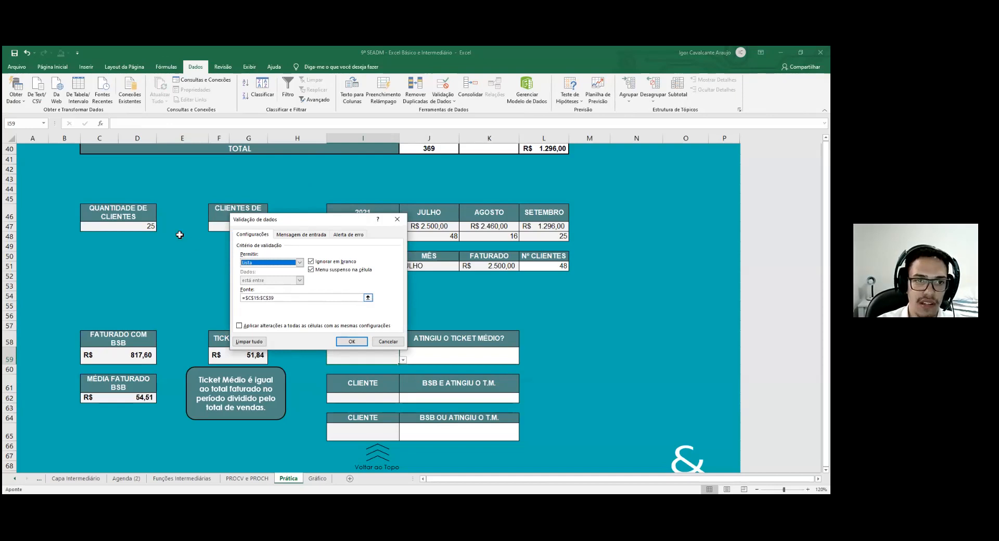
{"action": "scroll", "coordinate": [99, 224], "scroll_direction": "up", "scroll_amount": 10}
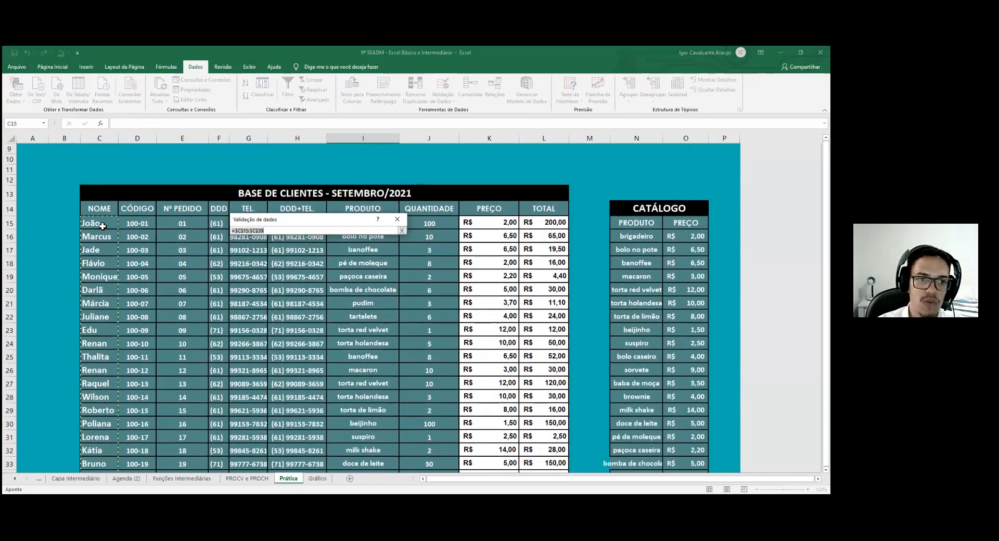
{"action": "left_click", "coordinate": [99, 224]}
{"action": "left_click_drag", "start_coordinate": [99, 223], "coordinate": [98, 445]}
{"action": "key", "text": "Return"}
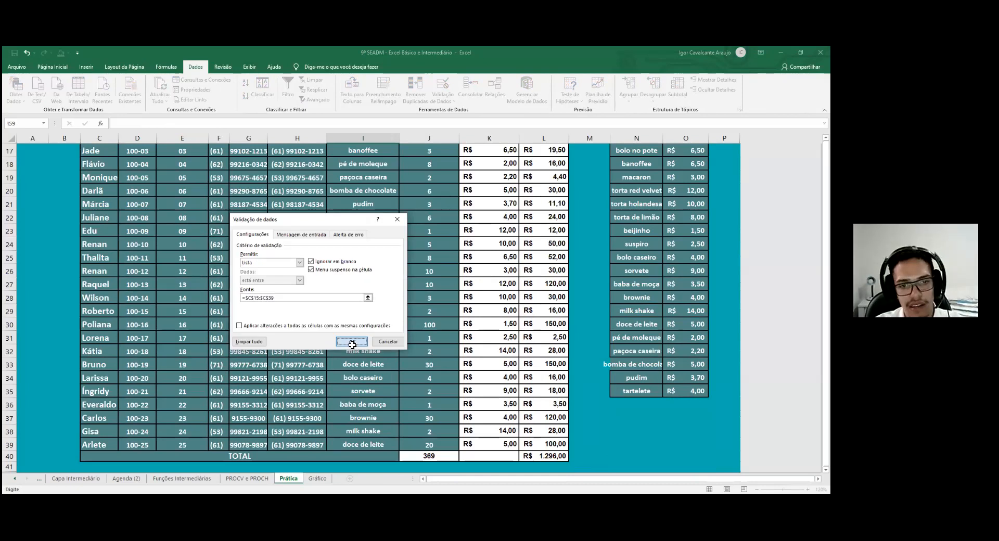
{"action": "left_click", "coordinate": [351, 344]}
Test the new client list in I59 by choosing two different clients near its end
{"action": "left_click", "coordinate": [404, 282]}
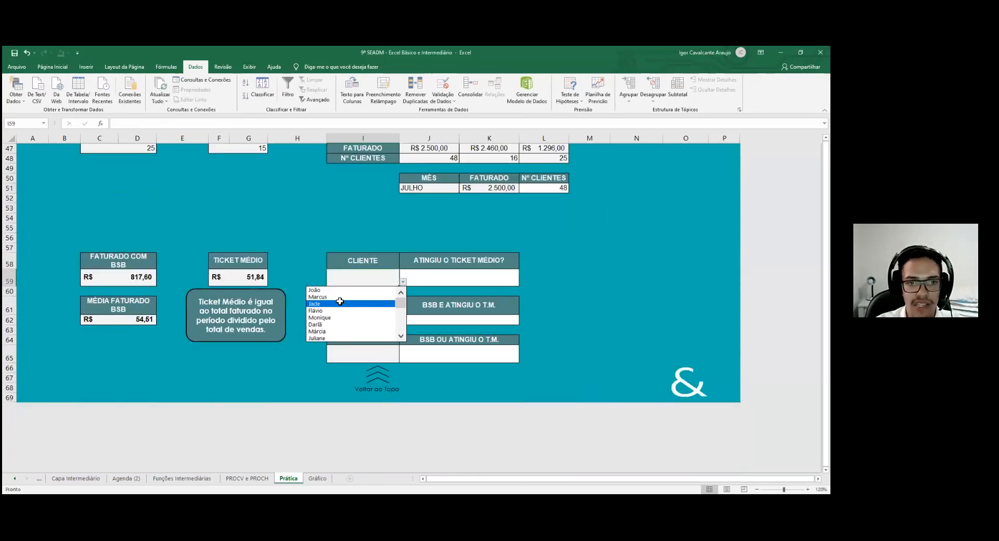
{"action": "scroll", "coordinate": [402, 311], "scroll_direction": "down", "scroll_amount": 1}
{"action": "scroll", "coordinate": [402, 311], "scroll_direction": "down", "scroll_amount": 2}
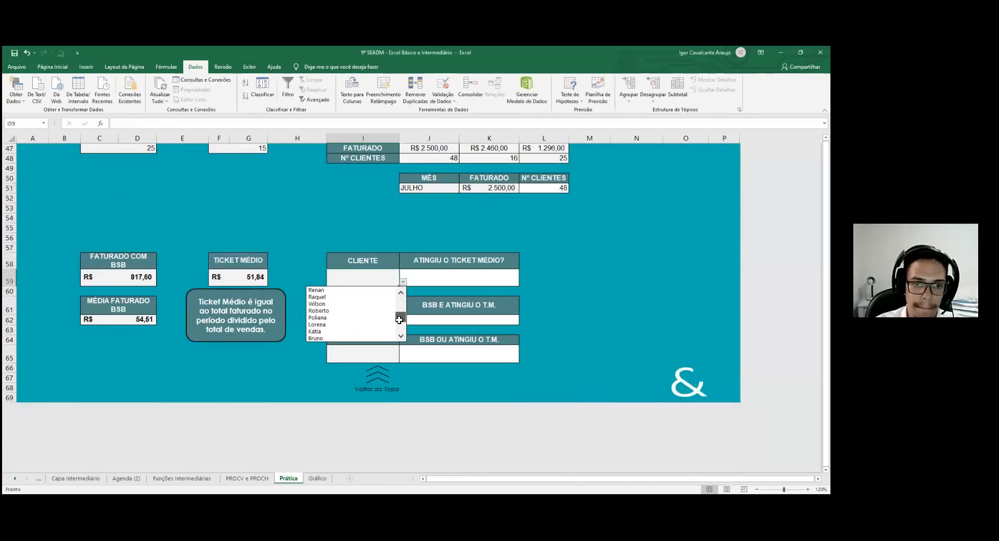
{"action": "left_click", "coordinate": [323, 328]}
{"action": "left_click", "coordinate": [404, 281]}
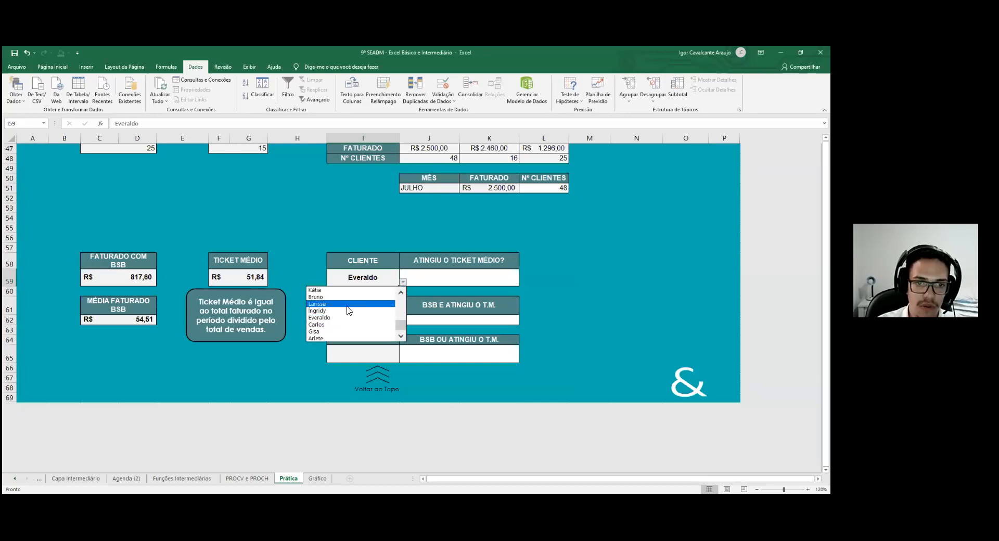
{"action": "left_click", "coordinate": [374, 293]}
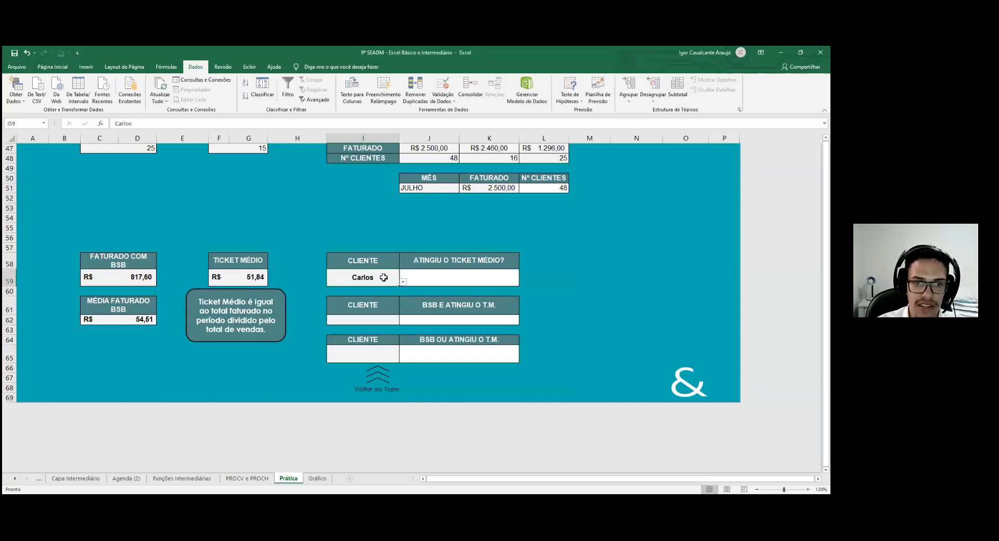
Change the font colour of the client name in I59 to orange
{"action": "left_click", "coordinate": [56, 67]}
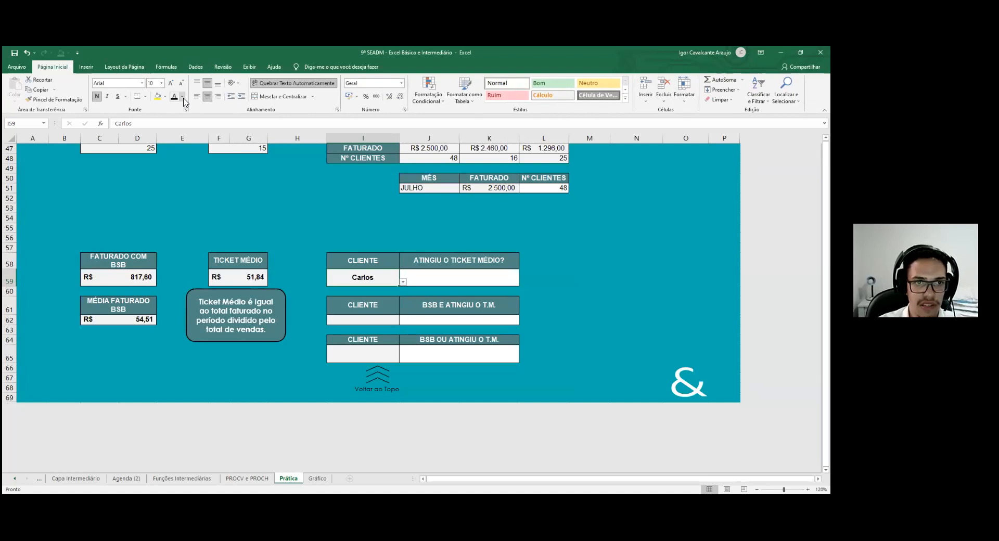
{"action": "left_click", "coordinate": [183, 97]}
{"action": "left_click", "coordinate": [211, 127]}
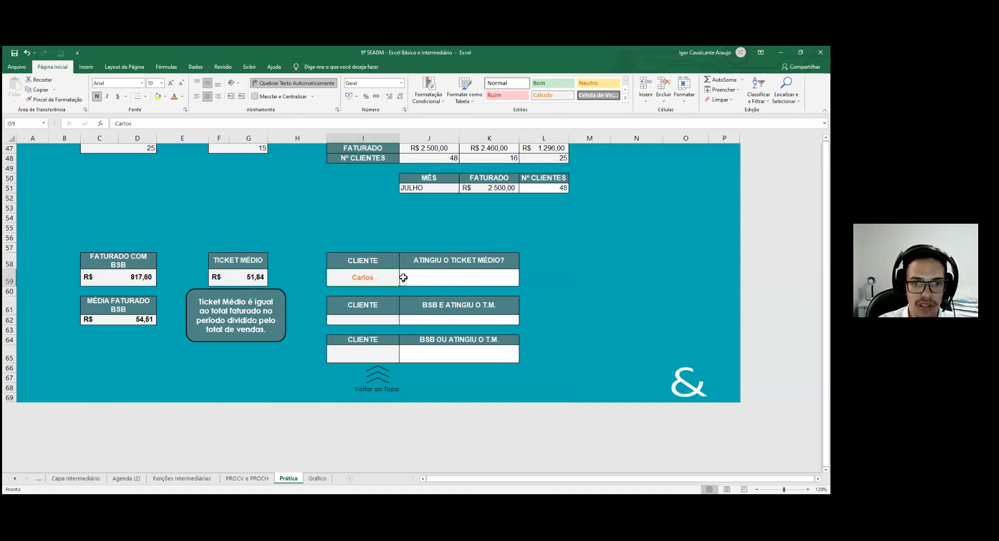
Switch I59 through several more clients from its list, finishing with the first client of the base
{"action": "left_click", "coordinate": [404, 282]}
{"action": "left_click", "coordinate": [355, 297]}
{"action": "key", "text": "alt+Down"}
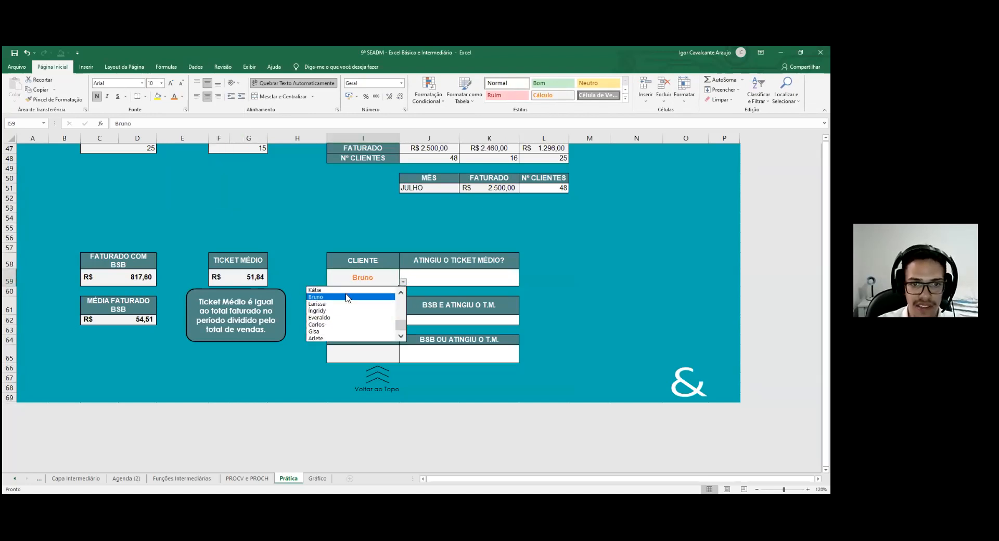
{"action": "left_click", "coordinate": [334, 293]}
{"action": "key", "text": "alt+Down"}
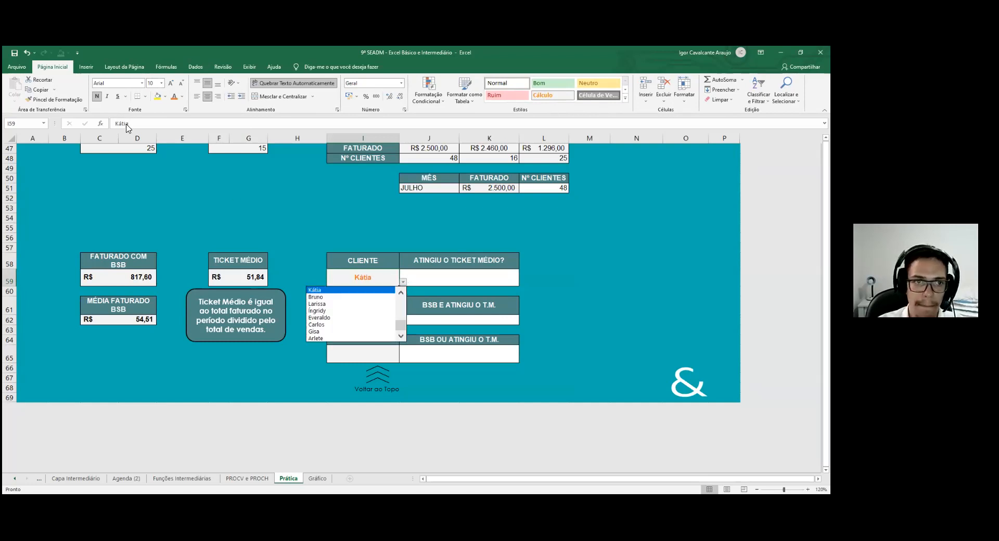
{"action": "left_click", "coordinate": [404, 283]}
{"action": "left_click", "coordinate": [404, 283]}
{"action": "left_click_drag", "start_coordinate": [401, 323], "coordinate": [401, 301]}
{"action": "left_click", "coordinate": [364, 290]}
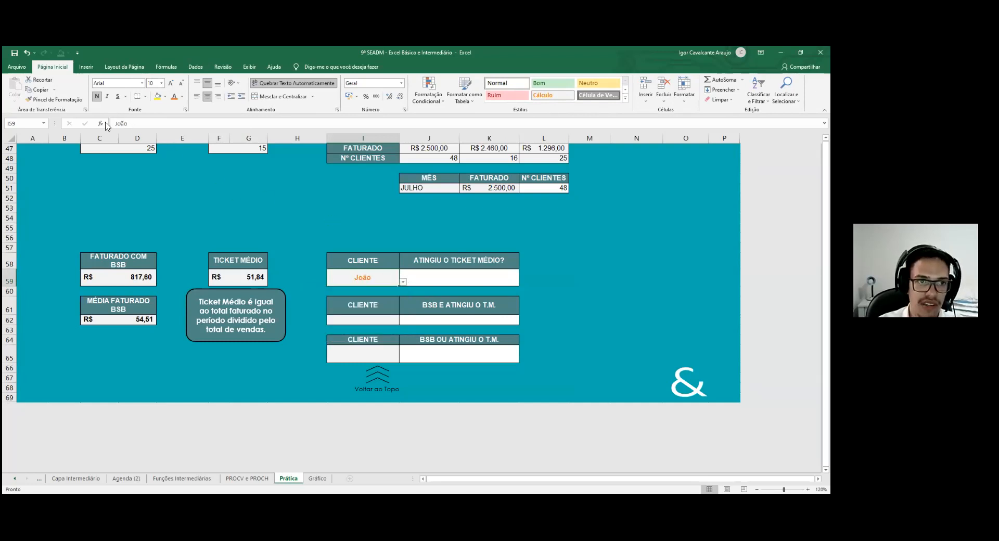
Replace the client in I59 by entering another listed client's name directly in the cell
{"action": "double_click", "coordinate": [372, 279]}
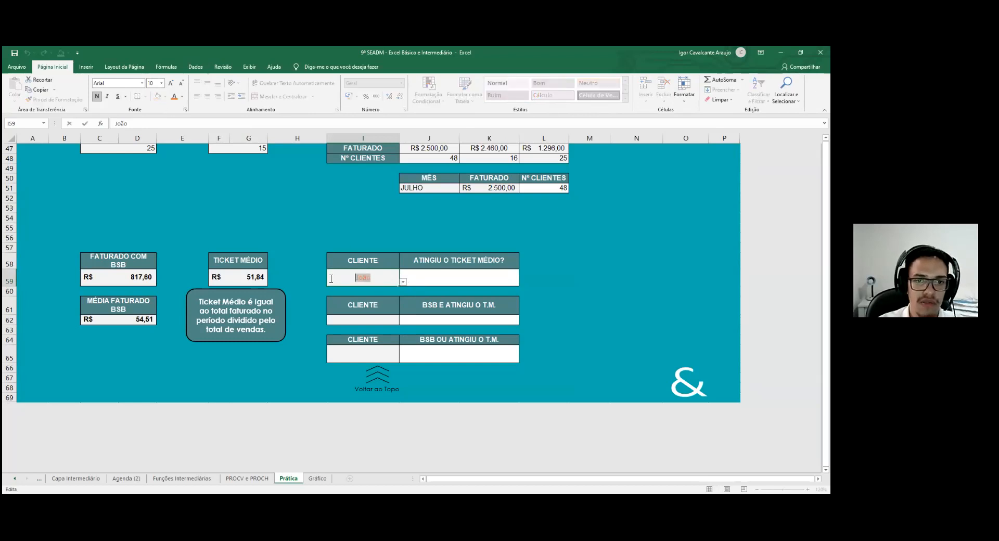
{"action": "type", "text": "Márcia"}
{"action": "type", "text": "Bruno"}
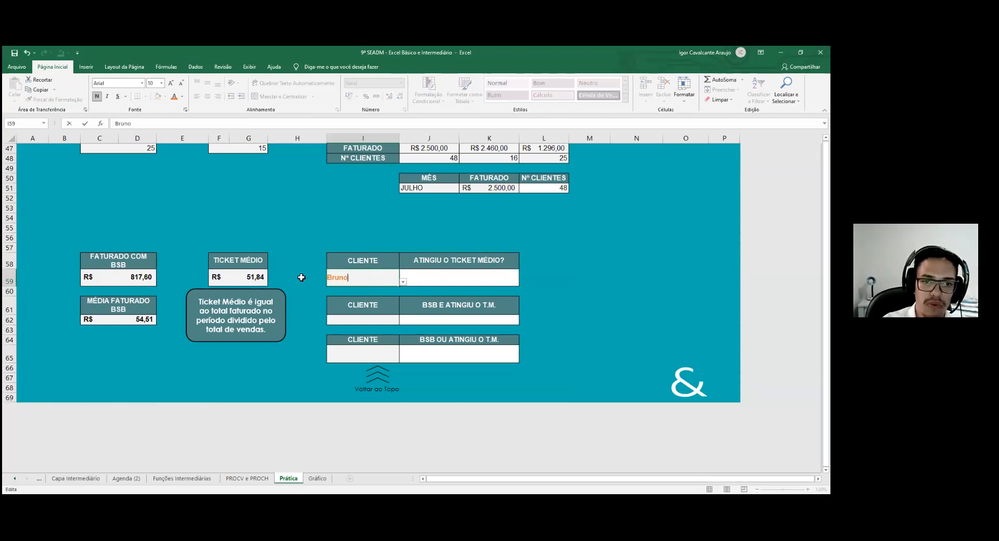
{"action": "key", "text": "Return"}
Try to enter a name in I59 that is not in the client base, and dismiss the entry
{"action": "double_click", "coordinate": [358, 280]}
{"action": "key", "text": "BackSpace"}
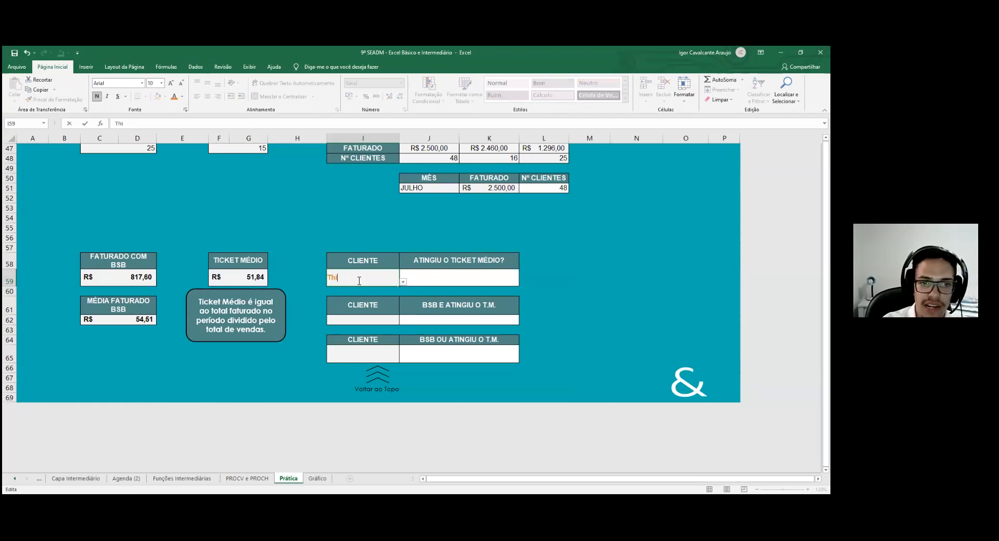
{"action": "type", "text": "Thiago"}
{"action": "key", "text": "Return"}
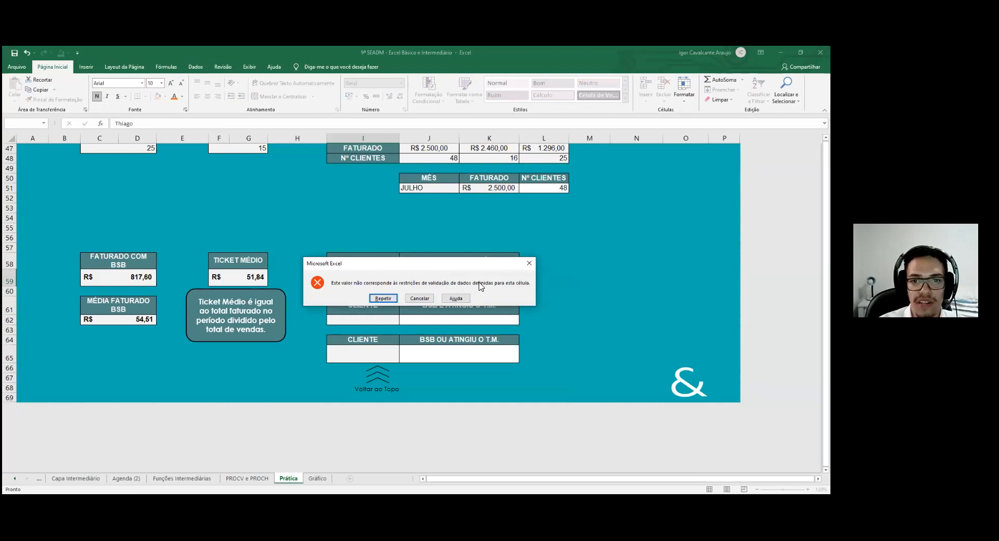
{"action": "left_click", "coordinate": [526, 267]}
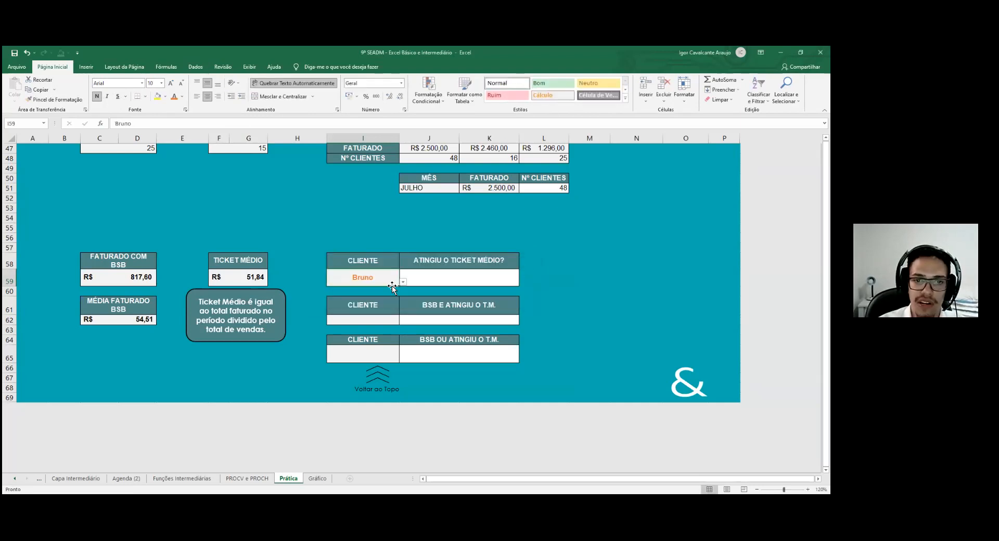
Choose the fifth client of the base from the list in I59
{"action": "double_click", "coordinate": [373, 277]}
{"action": "double_click", "coordinate": [373, 277]}
{"action": "scroll", "coordinate": [369, 291], "scroll_direction": "down", "scroll_amount": 1}
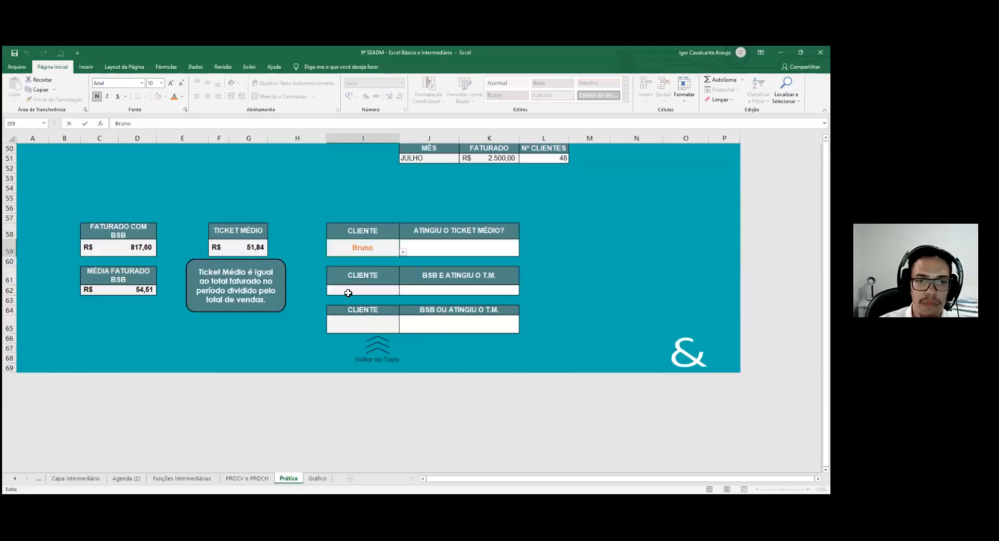
{"action": "scroll", "coordinate": [367, 314], "scroll_direction": "up", "scroll_amount": 2}
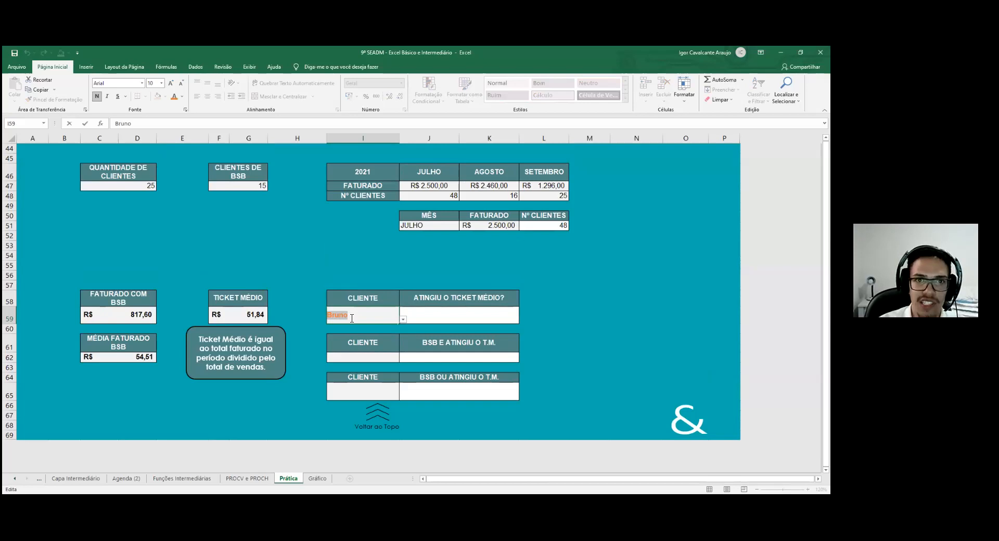
{"action": "left_click", "coordinate": [403, 319]}
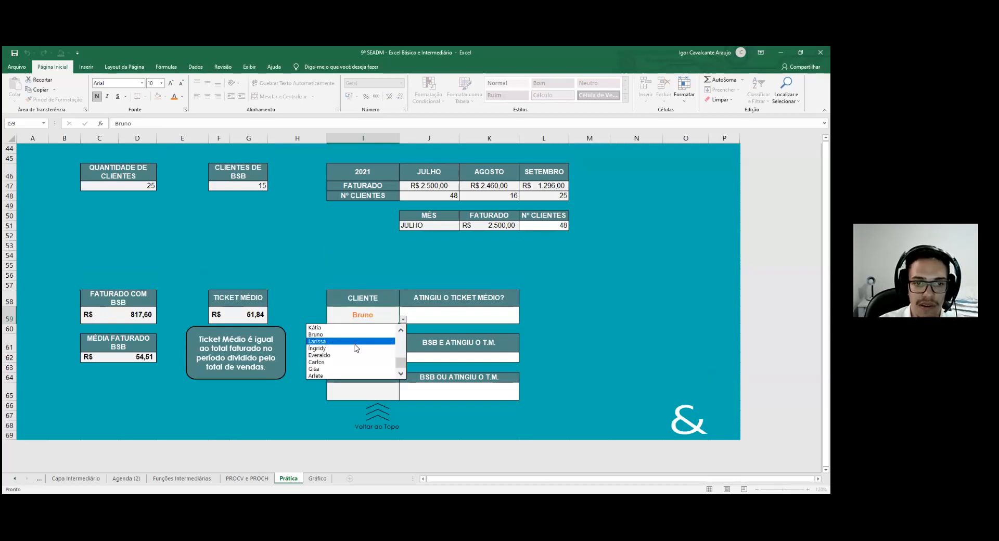
{"action": "left_click", "coordinate": [371, 343]}
{"action": "left_click", "coordinate": [404, 319]}
{"action": "left_click", "coordinate": [344, 344]}
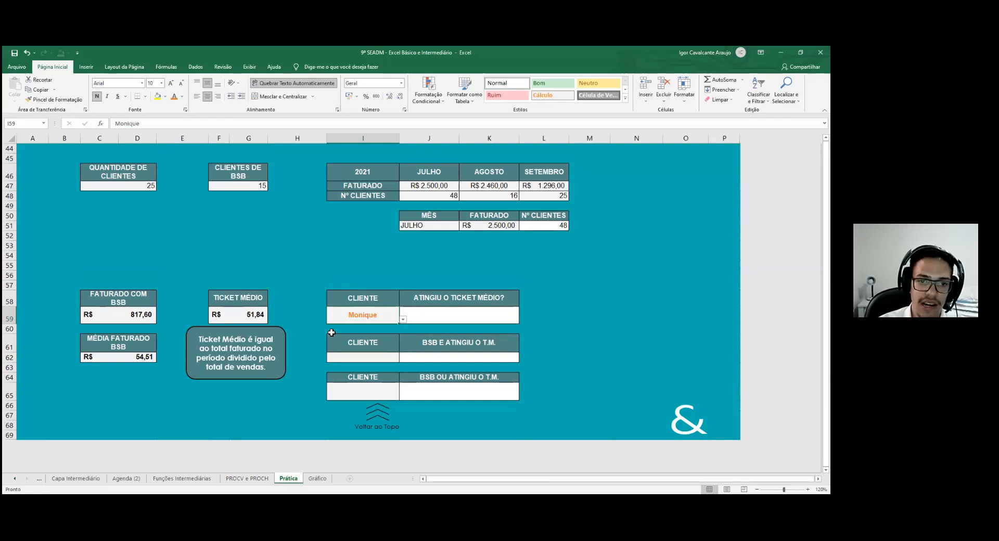
Fill the CLIENTE cell I59 with light blue and set its font colour to black
{"action": "left_click", "coordinate": [166, 96]}
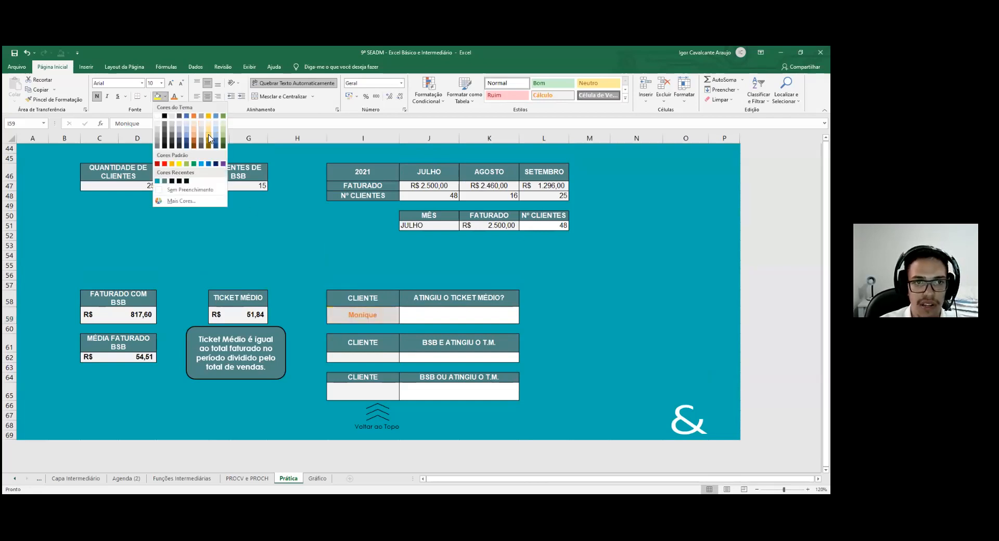
{"action": "left_click", "coordinate": [215, 135]}
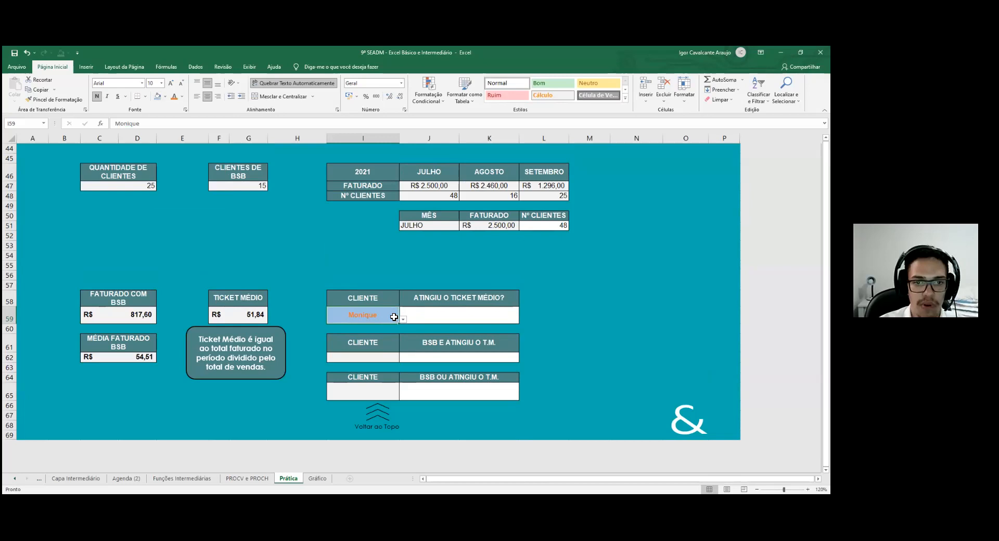
{"action": "left_click", "coordinate": [179, 124]}
Try a 12 pt font size on the client name in I59, and return it to 10 pt
{"action": "left_click", "coordinate": [171, 84]}
{"action": "left_click", "coordinate": [171, 85]}
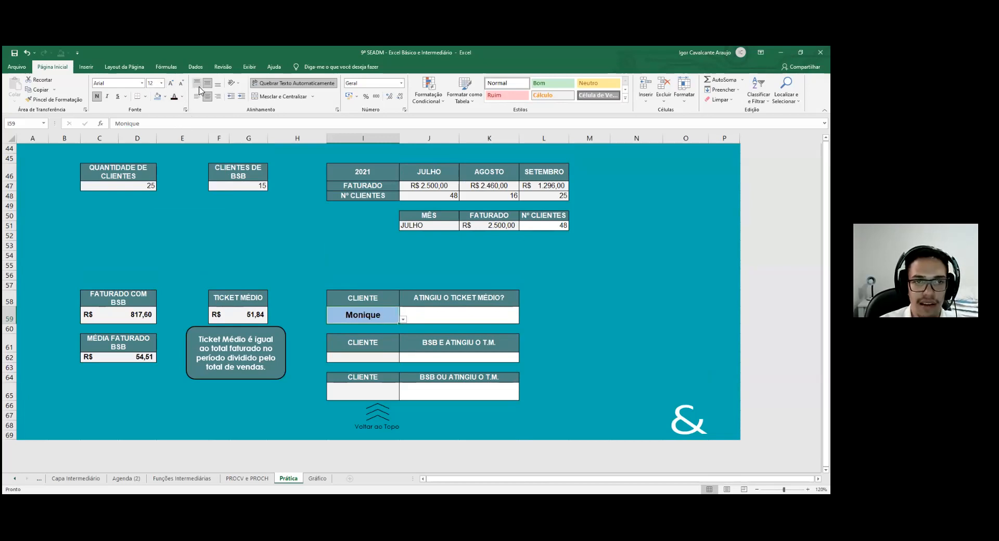
{"action": "left_click", "coordinate": [181, 85]}
{"action": "left_click", "coordinate": [181, 85]}
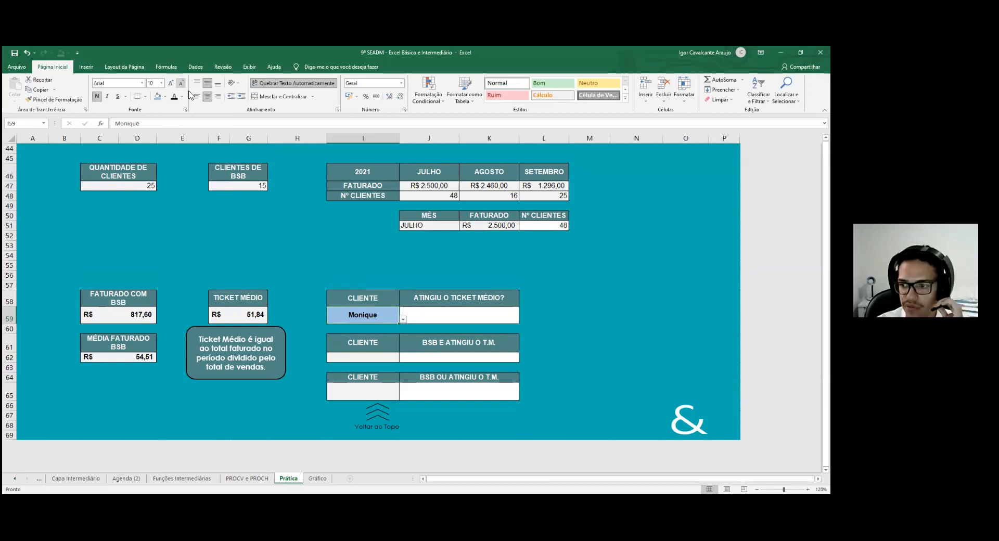
Choose SETEMBRO as the month in the MÊS cell J51
{"action": "scroll", "coordinate": [453, 268], "scroll_direction": "up", "scroll_amount": 2}
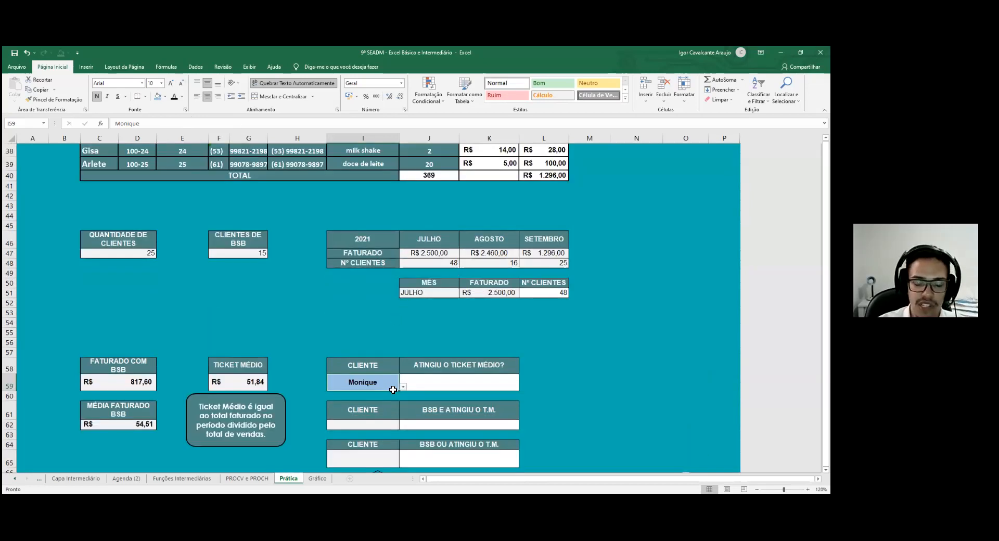
{"action": "left_click", "coordinate": [423, 293]}
{"action": "left_click", "coordinate": [461, 294]}
{"action": "left_click", "coordinate": [395, 309]}
{"action": "left_click", "coordinate": [462, 294]}
{"action": "left_click", "coordinate": [417, 316]}
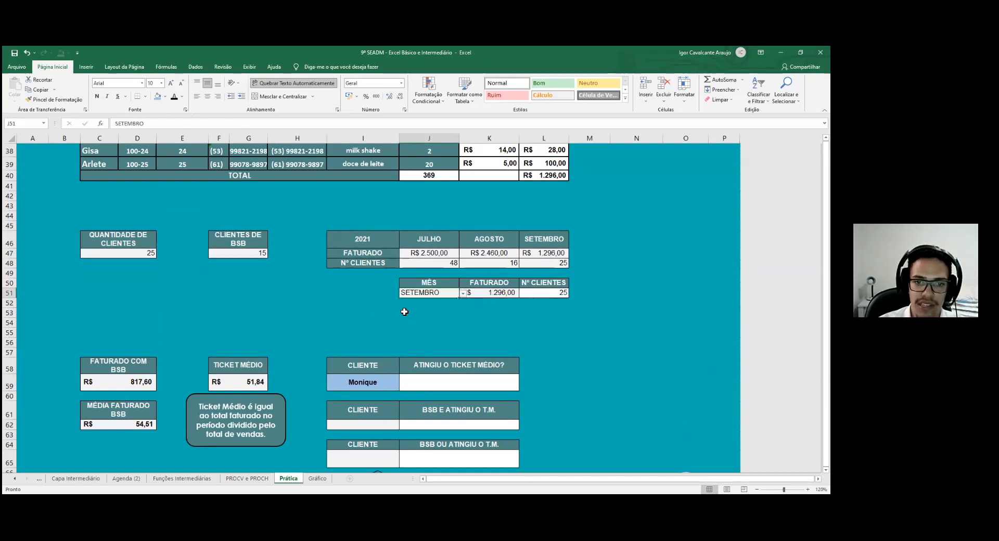
Replace the source of the J51 validation list with the typed items Julho;Agosto;Setembro
{"action": "left_click", "coordinate": [187, 67]}
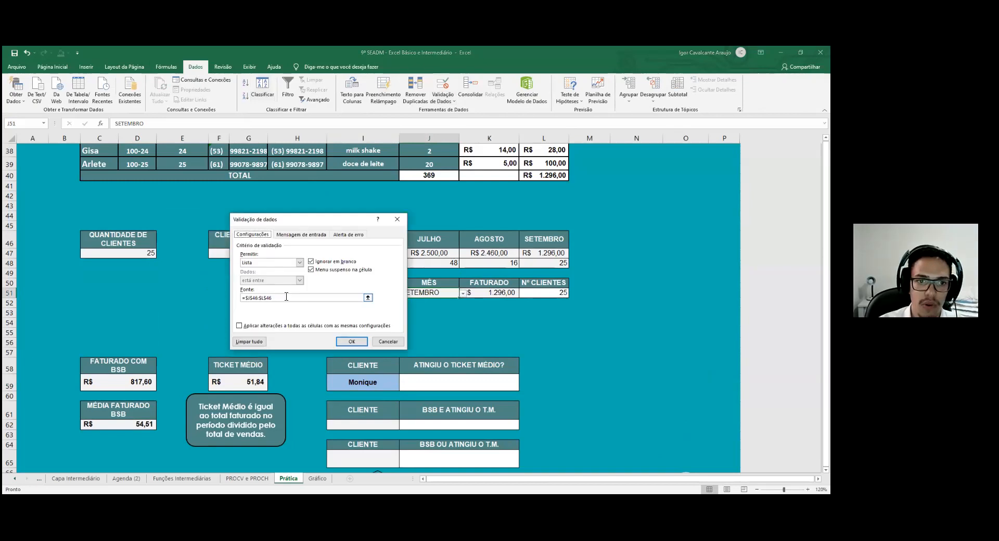
{"action": "left_click", "coordinate": [367, 298]}
{"action": "left_click", "coordinate": [401, 230]}
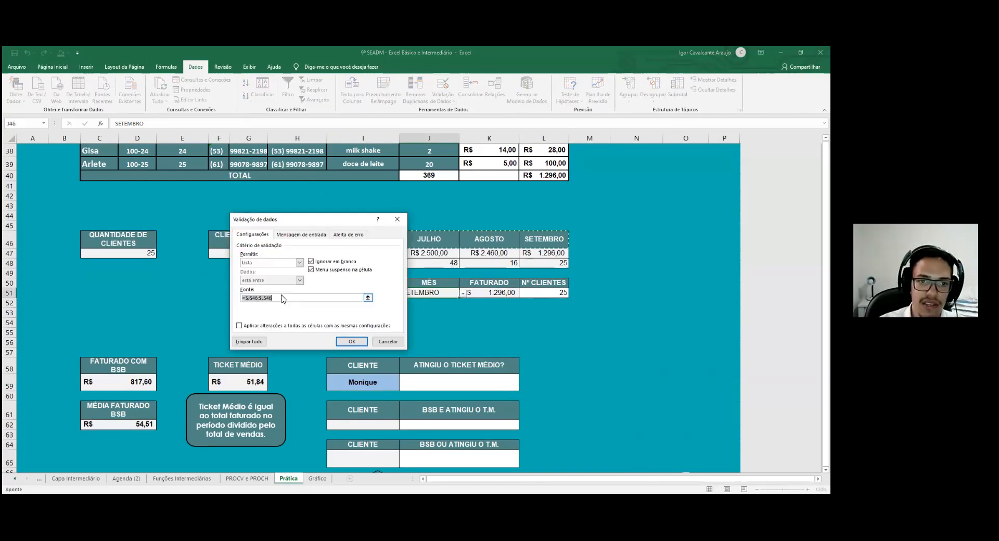
{"action": "key", "text": "BackSpace"}
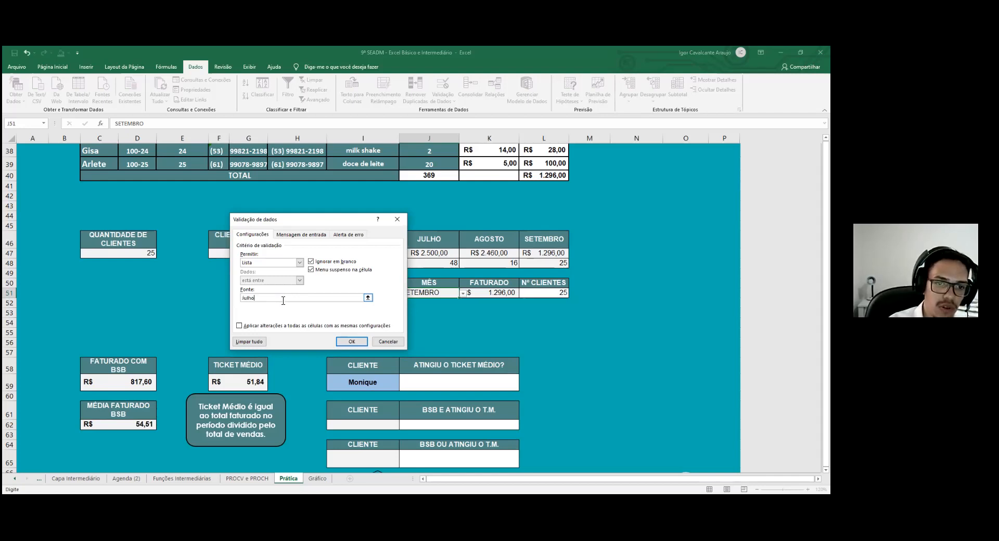
{"action": "key", "text": "BackSpace"}
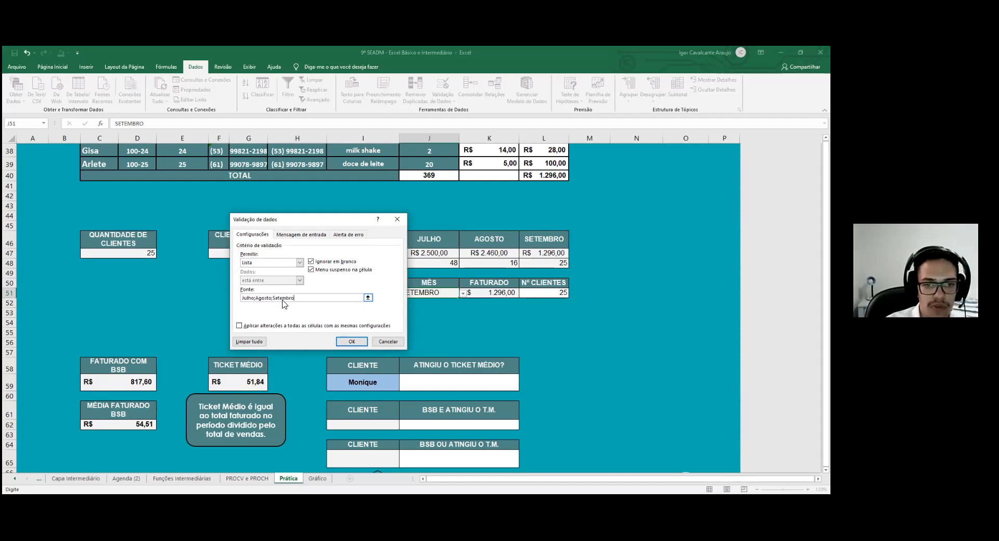
{"action": "key", "text": "Return"}
Test the MÊS list in J51 by choosing Julho and Agosto, and leave it on Setembro
{"action": "left_click", "coordinate": [463, 293]}
{"action": "left_click", "coordinate": [406, 302]}
{"action": "left_click", "coordinate": [462, 293]}
{"action": "left_click", "coordinate": [436, 309]}
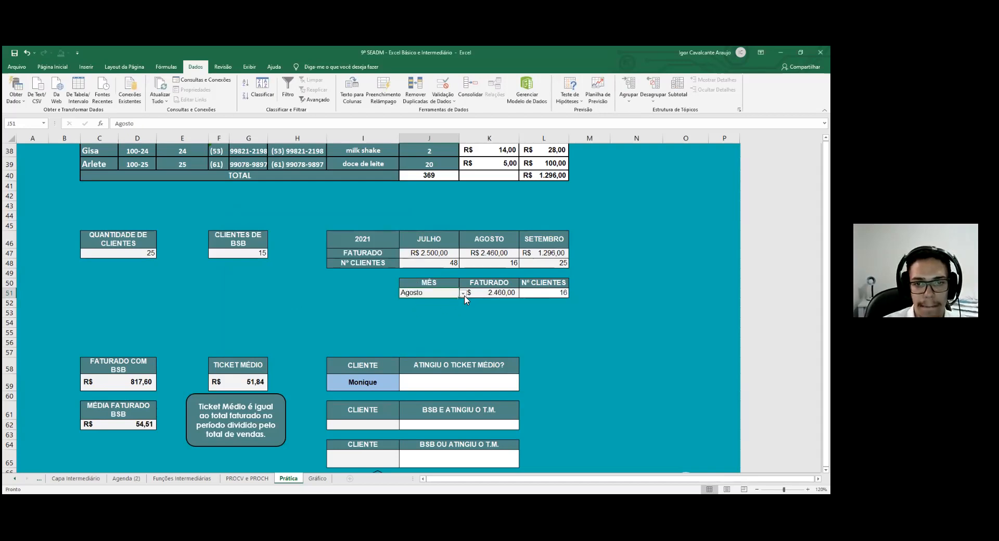
{"action": "left_click", "coordinate": [463, 293]}
{"action": "left_click", "coordinate": [413, 313]}
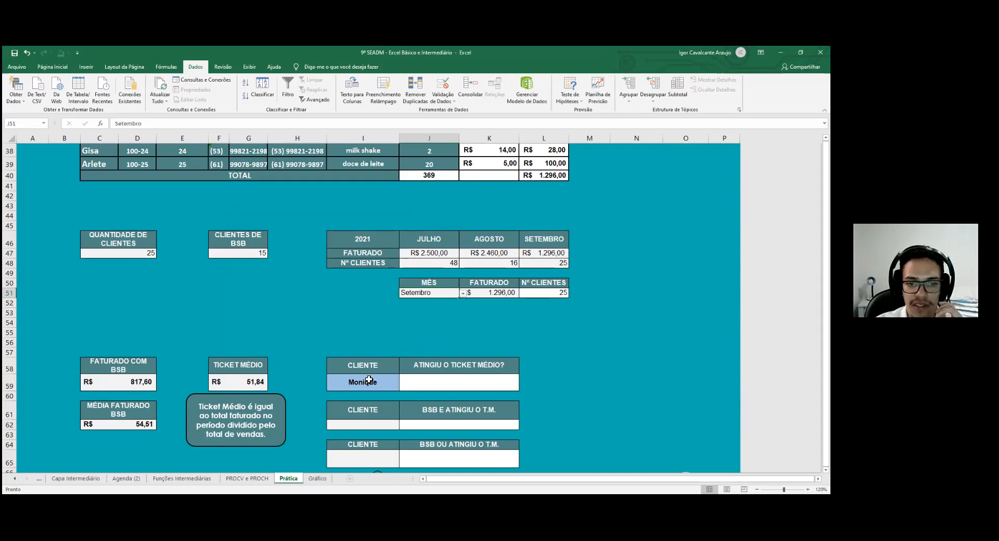
Choose the first client of the base from the CLIENTE list in I59
{"action": "left_click", "coordinate": [369, 380]}
{"action": "left_click", "coordinate": [403, 387]}
{"action": "scroll", "coordinate": [379, 408], "scroll_direction": "up", "scroll_amount": 2}
{"action": "left_click", "coordinate": [350, 395]}
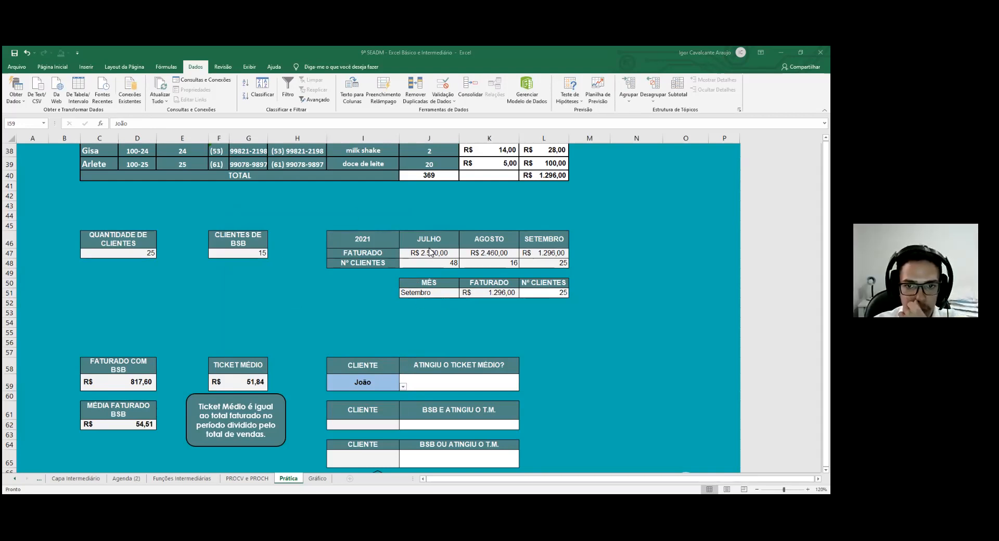
Add a Greater Than conditional format to the TOTAL values L15:L39, giving amounts above 100 a green fill with dark green text
{"action": "scroll", "coordinate": [432, 252], "scroll_direction": "up", "scroll_amount": 6}
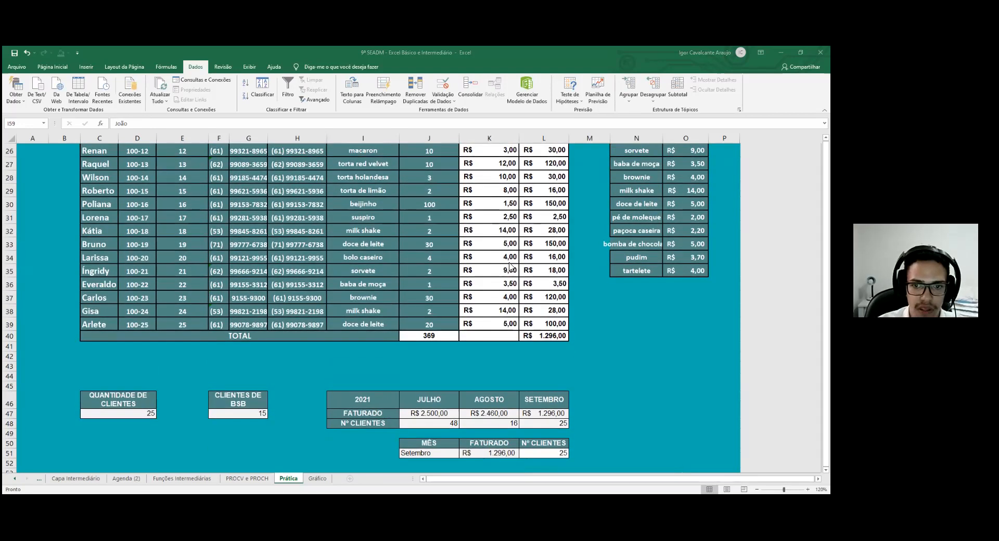
{"action": "scroll", "coordinate": [547, 203], "scroll_direction": "up", "scroll_amount": 2}
{"action": "left_click_drag", "start_coordinate": [541, 165], "coordinate": [556, 458]}
{"action": "scroll", "coordinate": [553, 285], "scroll_direction": "up", "scroll_amount": 1}
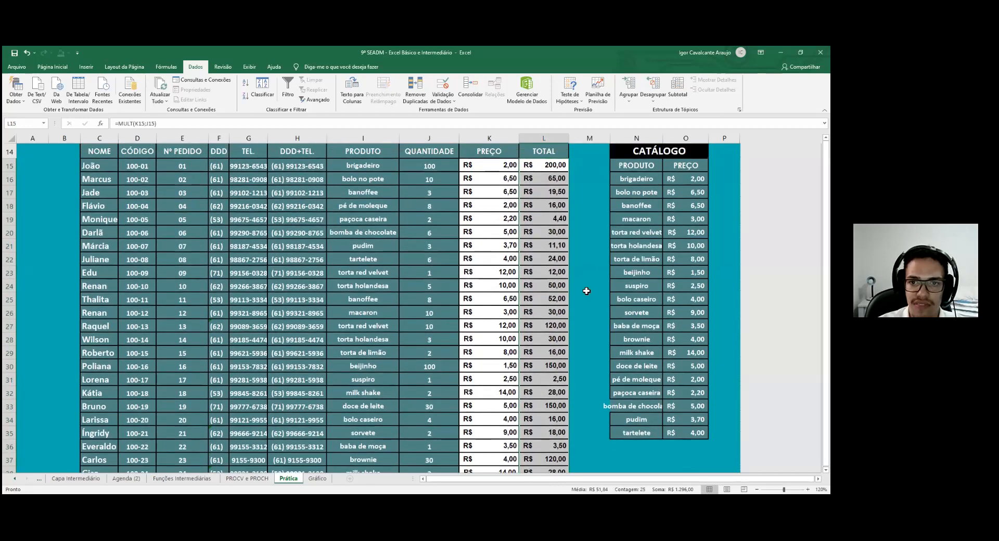
{"action": "left_click", "coordinate": [86, 67]}
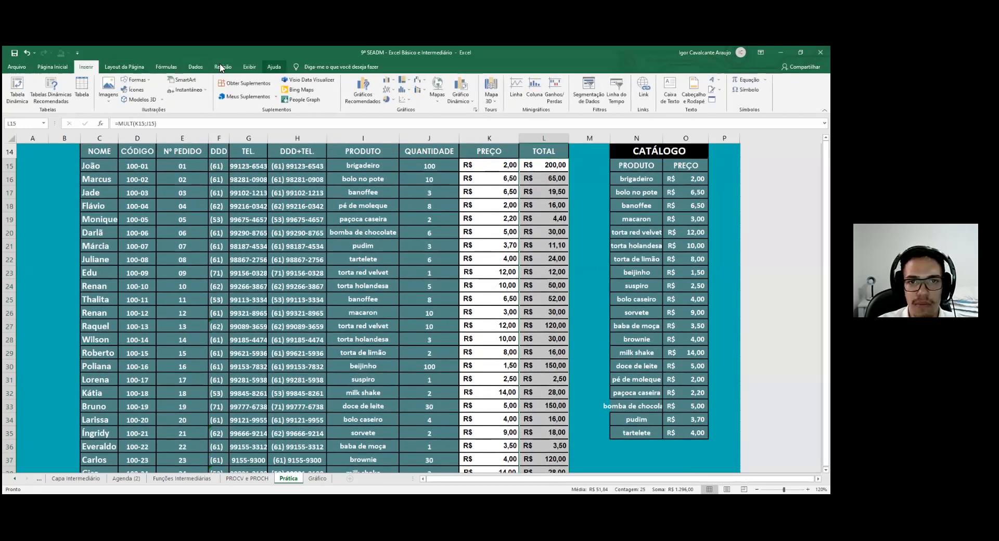
{"action": "left_click", "coordinate": [124, 70]}
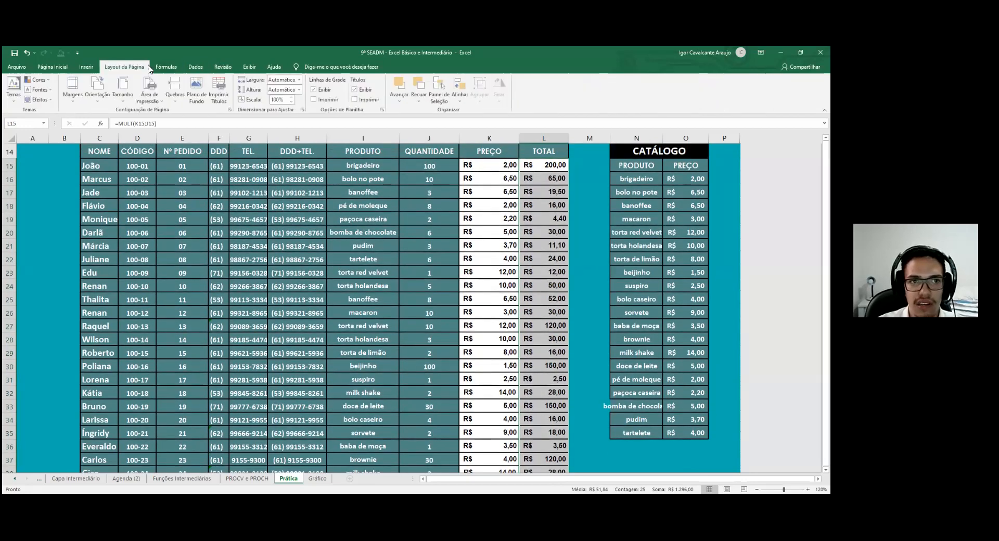
{"action": "left_click", "coordinate": [52, 68]}
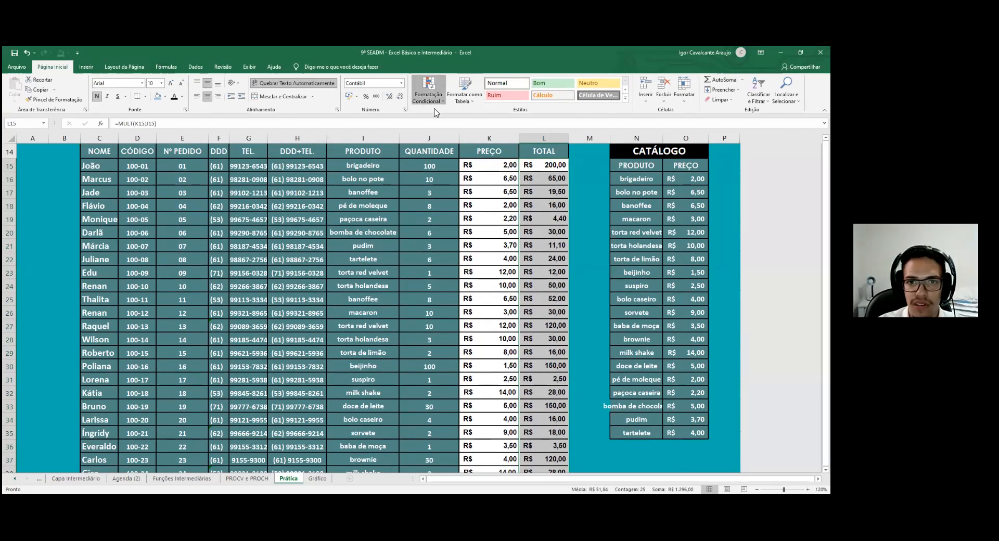
{"action": "left_click", "coordinate": [432, 99]}
{"action": "mouse_move", "coordinate": [466, 116]}
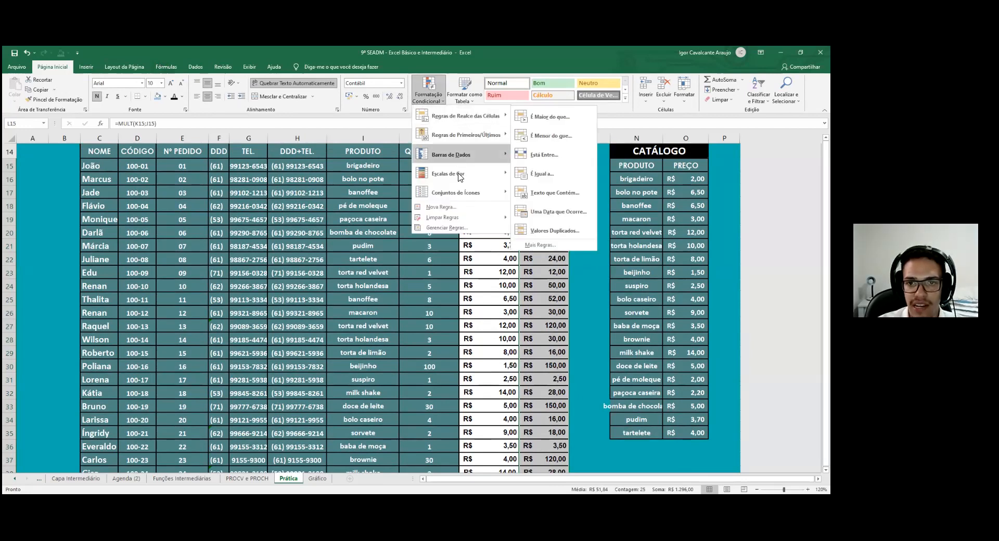
{"action": "mouse_move", "coordinate": [458, 173]}
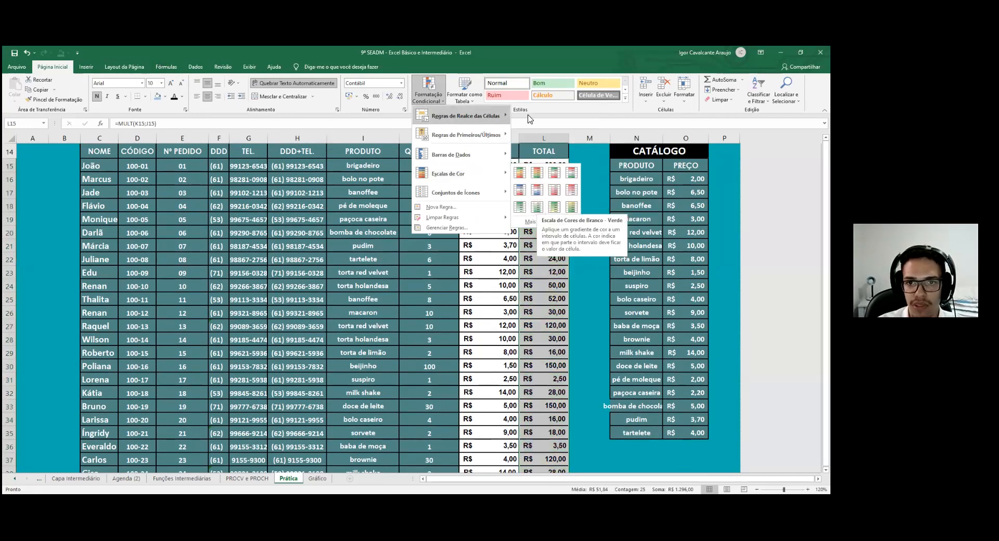
{"action": "mouse_move", "coordinate": [530, 118]}
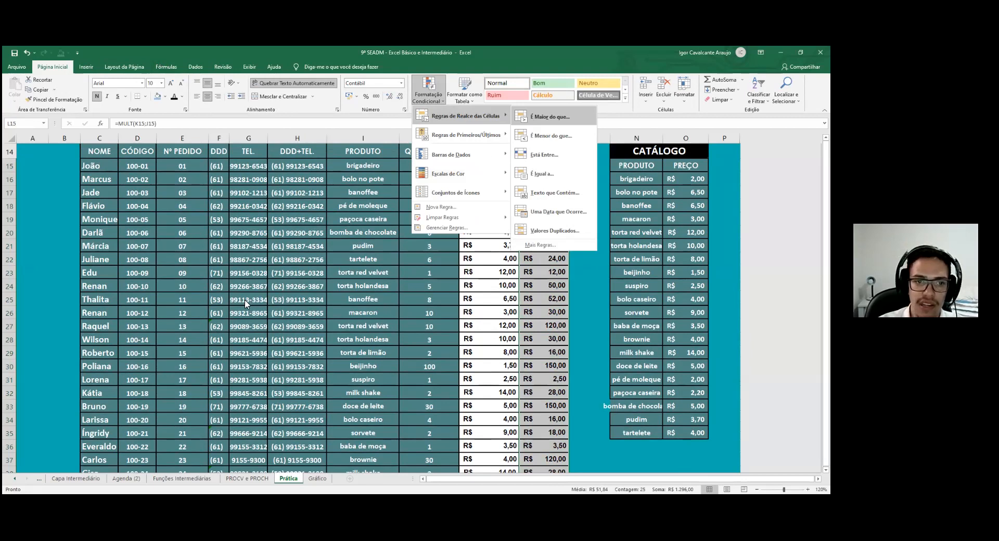
{"action": "left_click", "coordinate": [528, 115]}
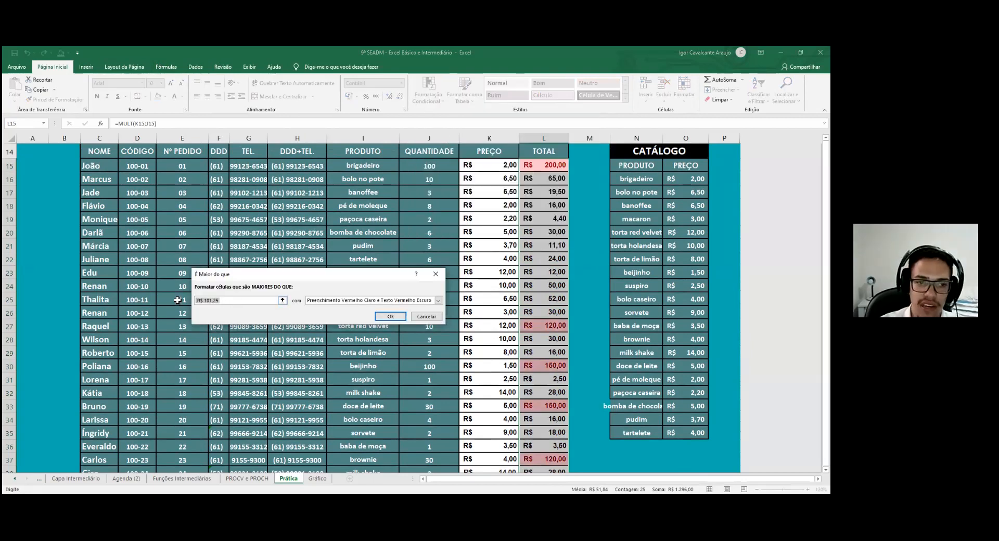
{"action": "type", "text": "100"}
{"action": "left_click", "coordinate": [438, 300]}
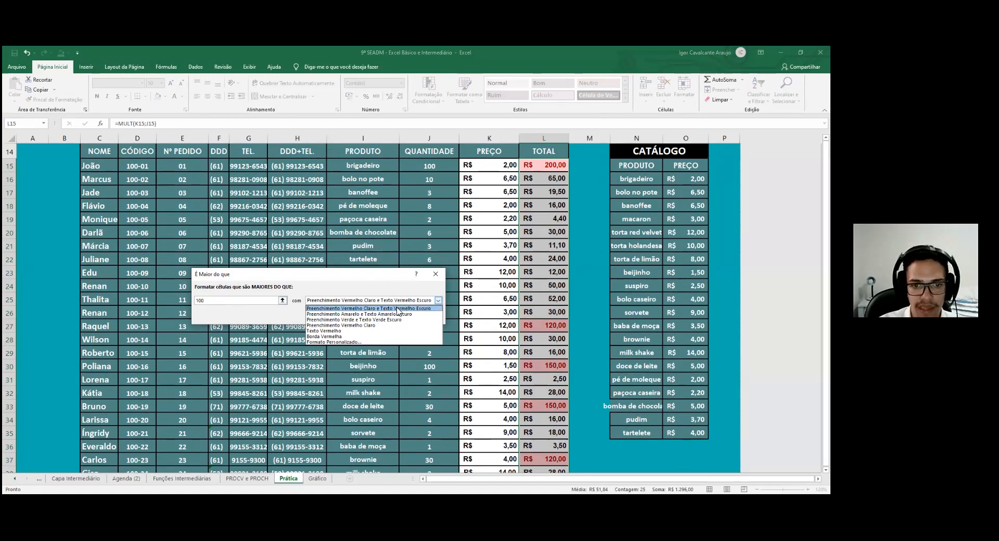
{"action": "left_click", "coordinate": [389, 319]}
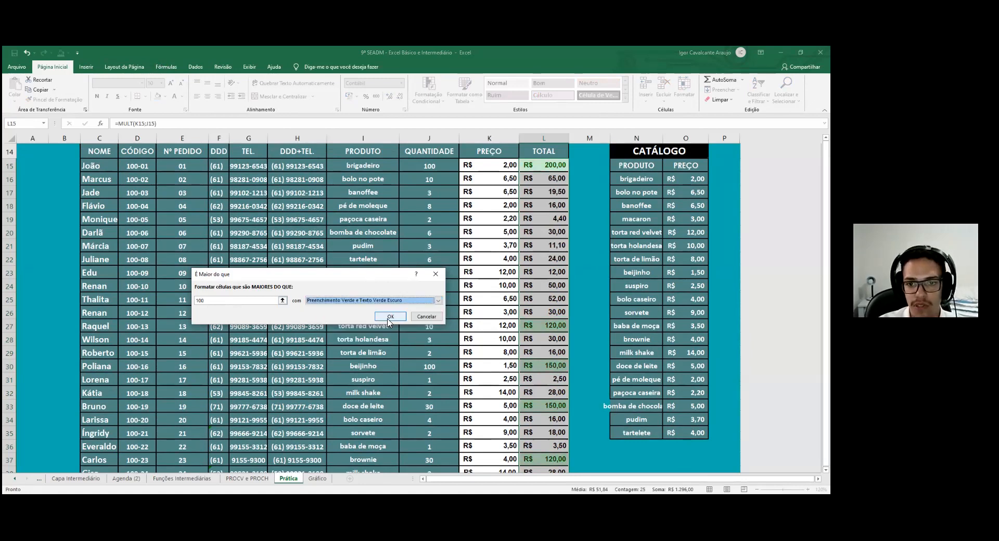
{"action": "left_click", "coordinate": [387, 316]}
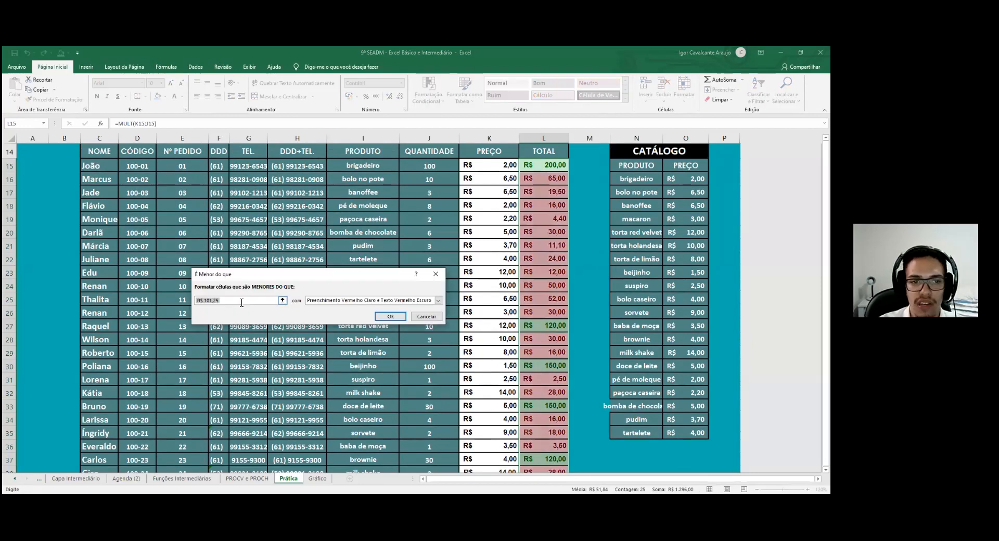
Add a Less Than rule to the same TOTAL values, giving amounts below 10 a light red fill with dark red text
{"action": "type", "text": "10"}
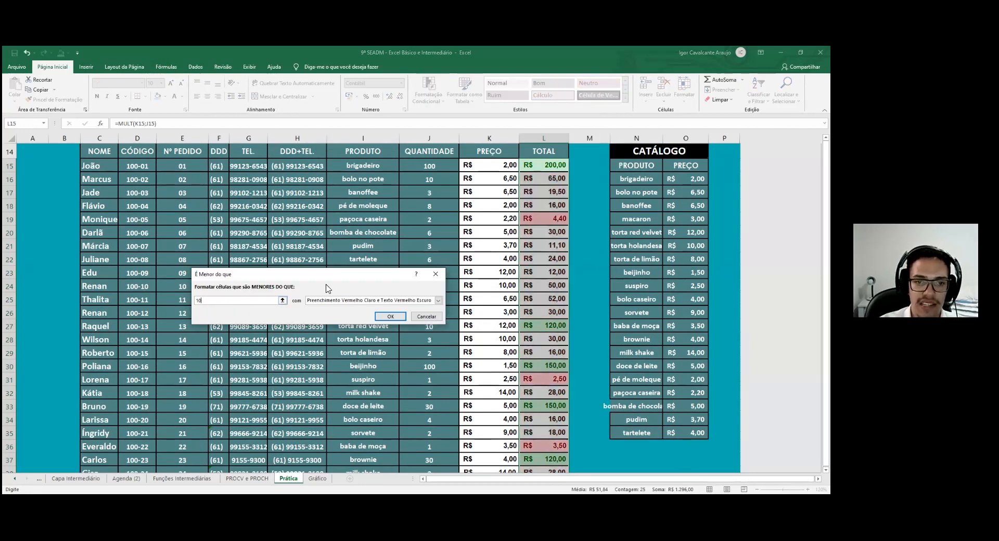
{"action": "left_click", "coordinate": [438, 300]}
{"action": "left_click", "coordinate": [377, 309]}
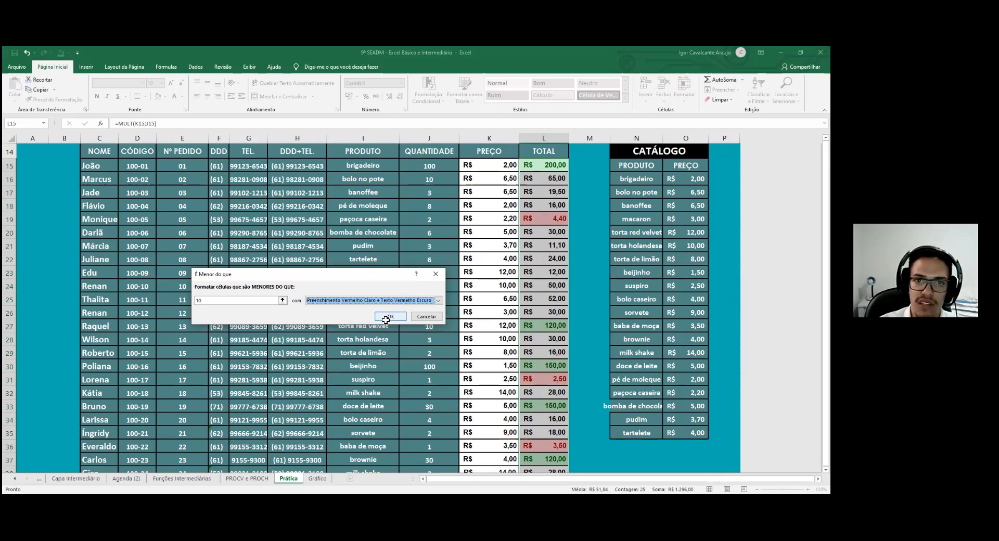
{"action": "left_click", "coordinate": [389, 316]}
Add a Greater Than rule to L15:L39 that gives amounts above 50 a yellow fill with dark yellow text, and deselect the range
{"action": "scroll", "coordinate": [411, 219], "scroll_direction": "down", "scroll_amount": 2}
{"action": "scroll", "coordinate": [248, 301], "scroll_direction": "up", "scroll_amount": 4}
{"action": "key", "text": "Right"}
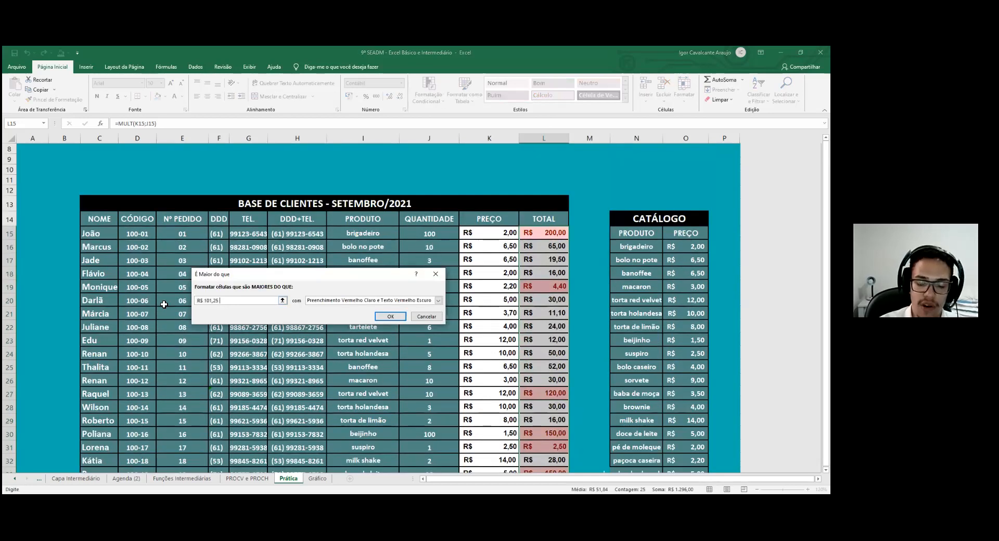
{"action": "key", "text": "BackSpace"}
{"action": "key", "text": "BackSpace"}
{"action": "key", "text": "BackSpace"}
{"action": "key", "text": "BackSpace"}
{"action": "key", "text": "BackSpace"}
{"action": "key", "text": "BackSpace"}
{"action": "key", "text": "BackSpace"}
{"action": "key", "text": "BackSpace"}
{"action": "type", "text": "50"}
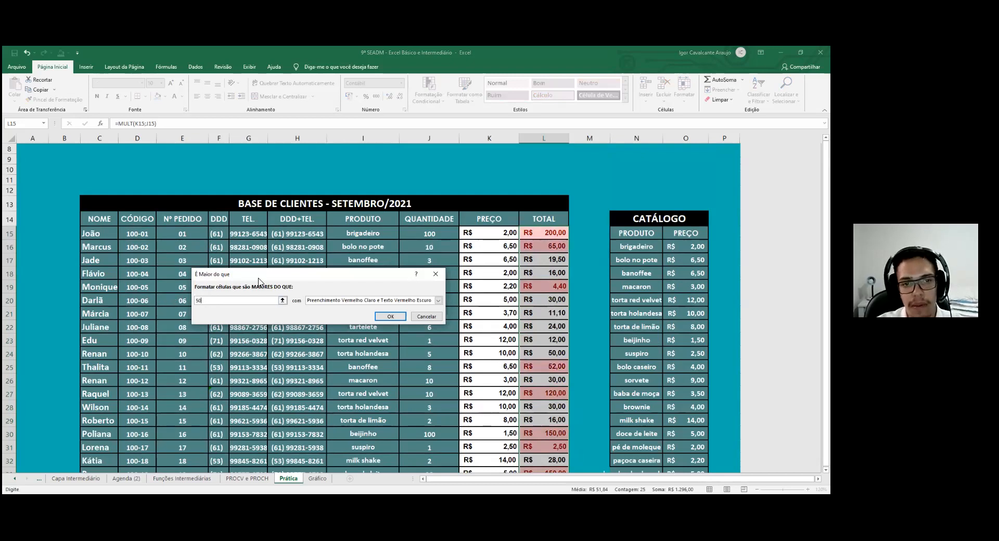
{"action": "left_click", "coordinate": [349, 302]}
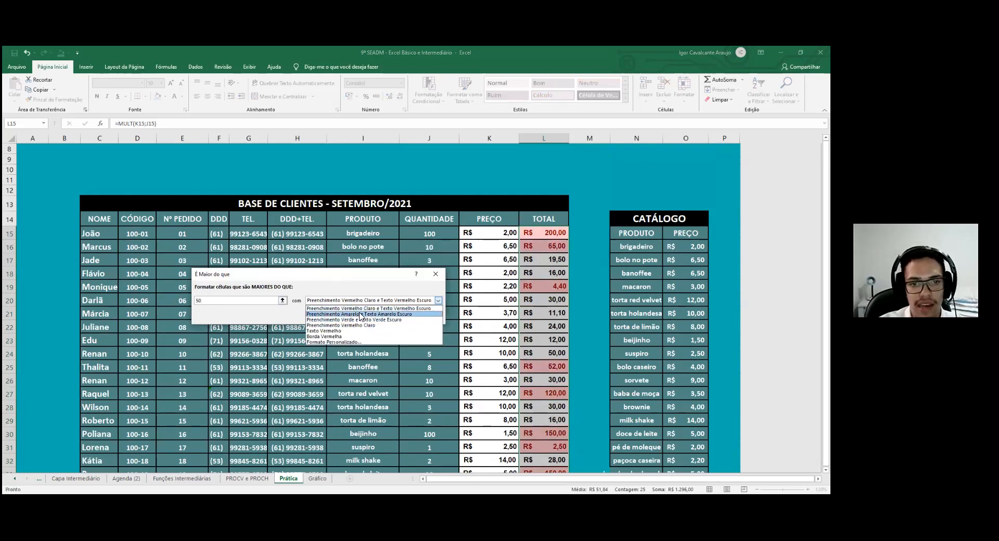
{"action": "left_click", "coordinate": [361, 314]}
{"action": "left_click", "coordinate": [393, 320]}
{"action": "scroll", "coordinate": [583, 414], "scroll_direction": "down", "scroll_amount": 3}
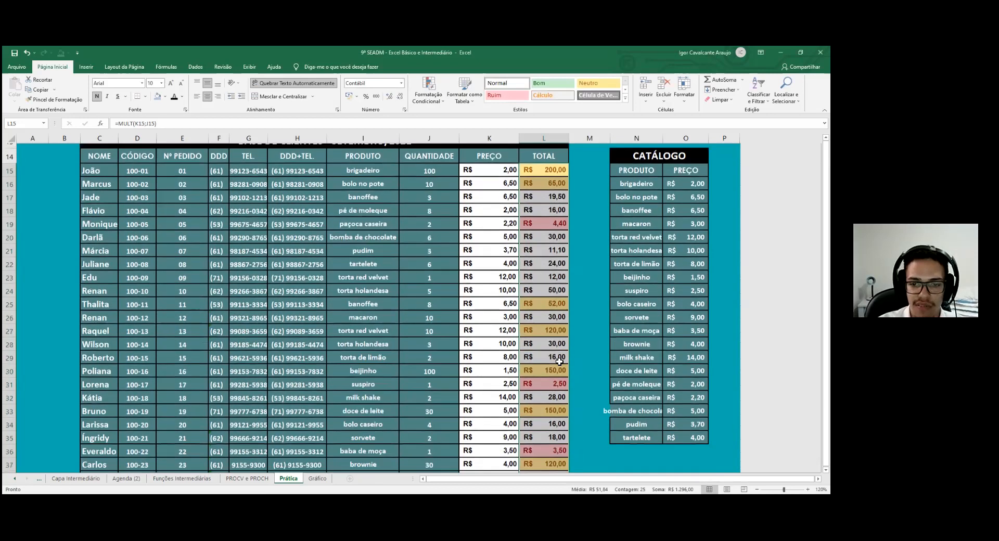
{"action": "left_click", "coordinate": [583, 414]}
Look over the highlighted TOTAL column and the summary boxes below the client base
{"action": "scroll", "coordinate": [583, 414], "scroll_direction": "down", "scroll_amount": 4}
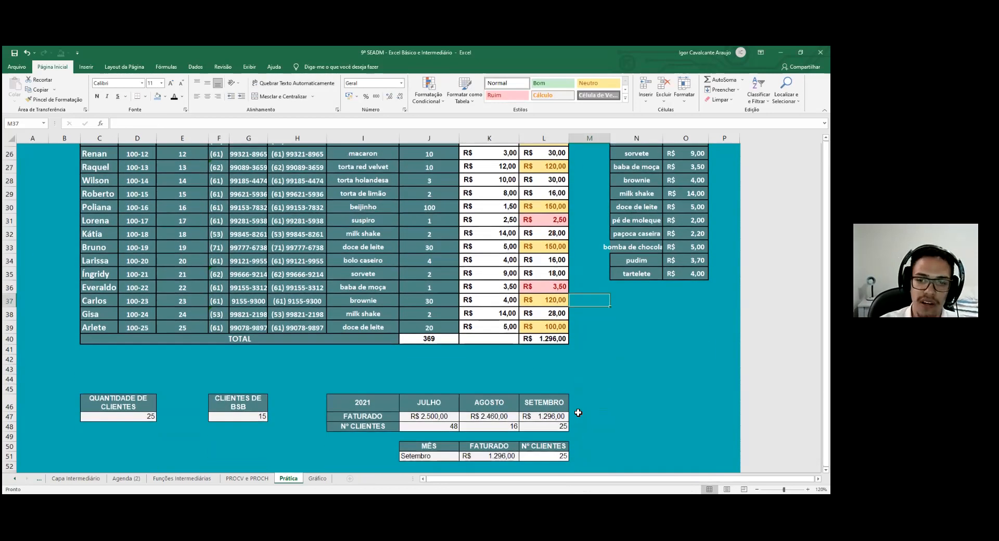
{"action": "scroll", "coordinate": [572, 405], "scroll_direction": "down", "scroll_amount": 5}
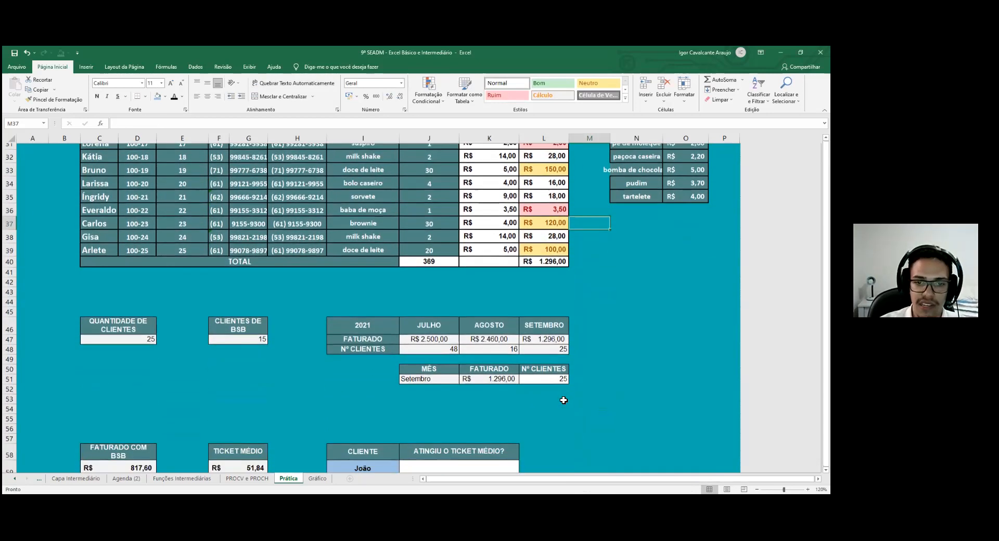
{"action": "scroll", "coordinate": [514, 321], "scroll_direction": "down", "scroll_amount": 2}
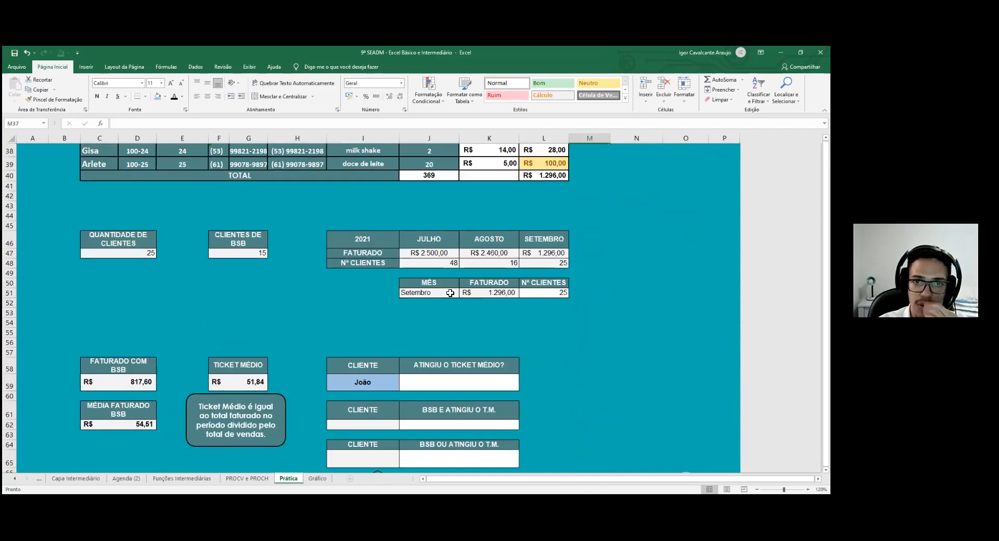
{"action": "scroll", "coordinate": [463, 317], "scroll_direction": "up", "scroll_amount": 1}
{"action": "scroll", "coordinate": [447, 338], "scroll_direction": "down", "scroll_amount": 1}
{"action": "scroll", "coordinate": [431, 341], "scroll_direction": "down", "scroll_amount": 1}
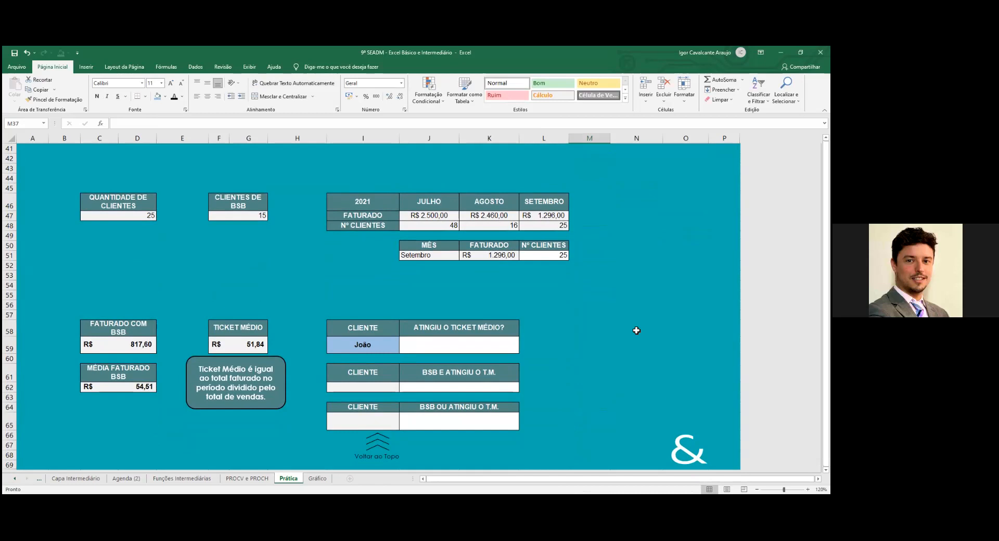
{"action": "scroll", "coordinate": [537, 363], "scroll_direction": "up", "scroll_amount": 1}
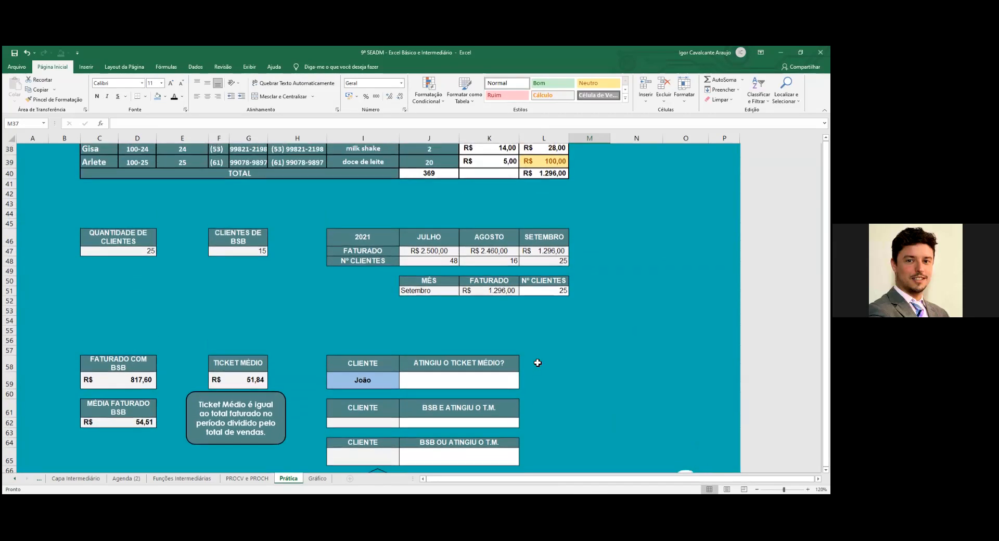
{"action": "scroll", "coordinate": [537, 363], "scroll_direction": "up", "scroll_amount": 3}
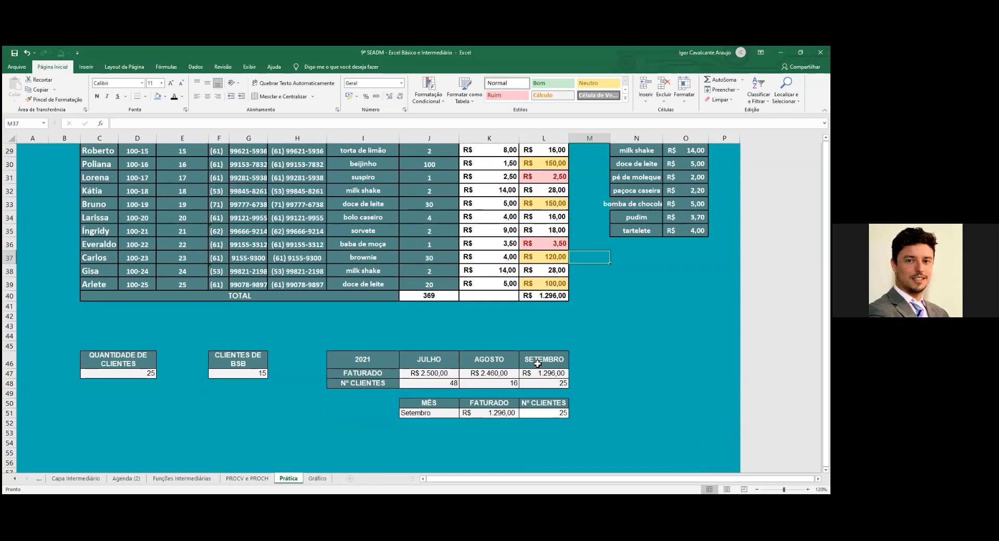
{"action": "scroll", "coordinate": [223, 363], "scroll_direction": "up", "scroll_amount": 2}
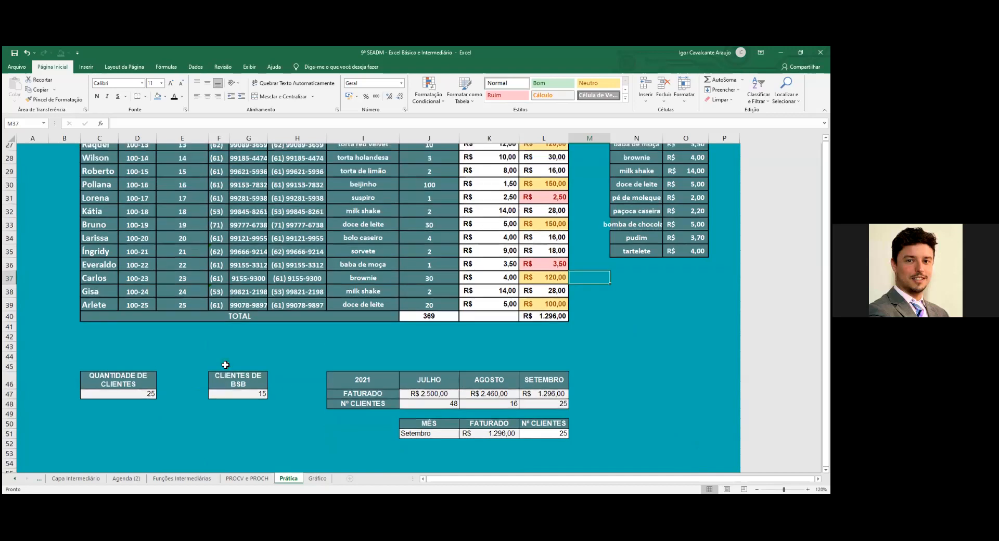
Rewrite the QUANTIDADE DE CLIENTES formula as =CONT.VALORES(C15:C39) so that it counts the entries in the NOME column
{"action": "scroll", "coordinate": [197, 347], "scroll_direction": "up", "scroll_amount": 6}
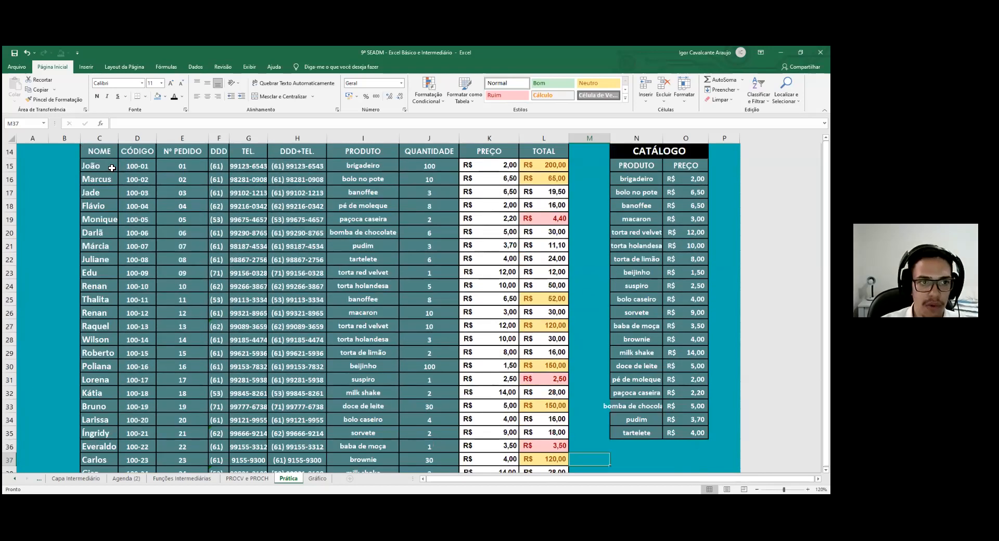
{"action": "scroll", "coordinate": [130, 250], "scroll_direction": "down", "scroll_amount": 5}
{"action": "scroll", "coordinate": [141, 359], "scroll_direction": "down", "scroll_amount": 1}
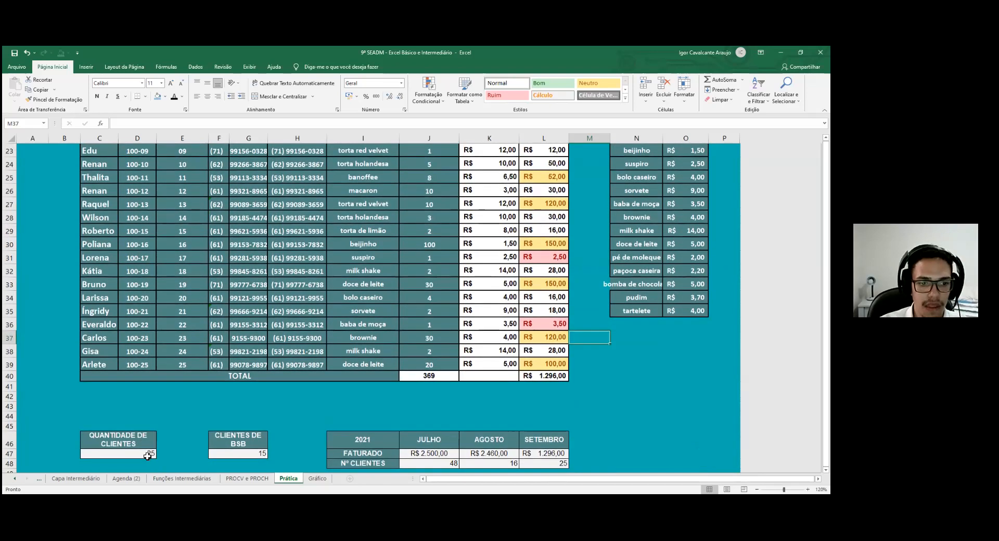
{"action": "double_click", "coordinate": [148, 456]}
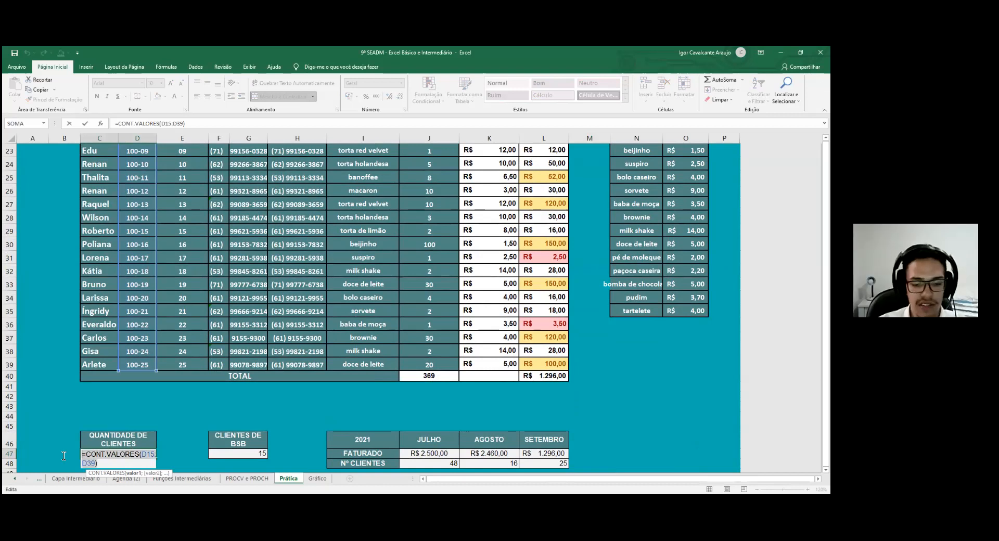
{"action": "key", "text": "Escape"}
{"action": "type", "text": "="}
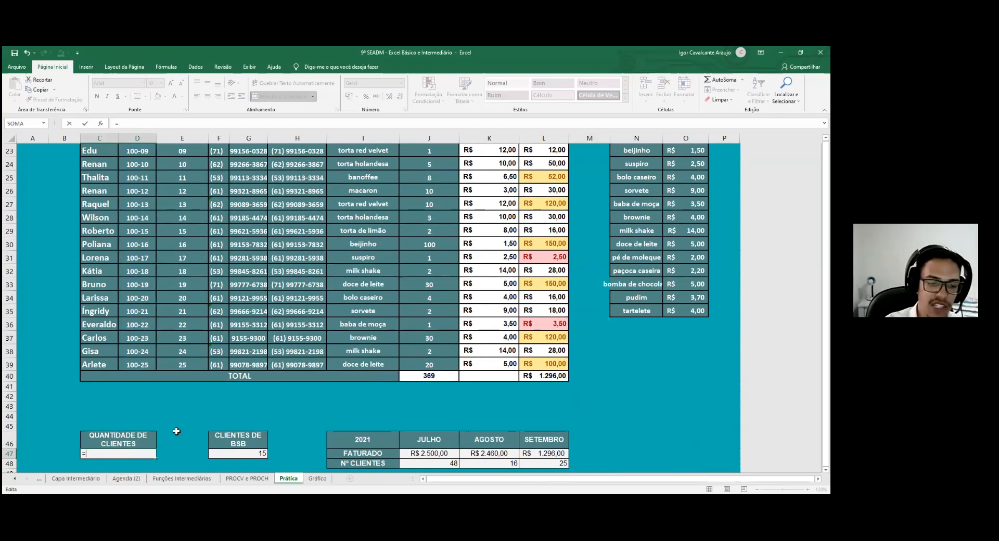
{"action": "type", "text": "cont"}
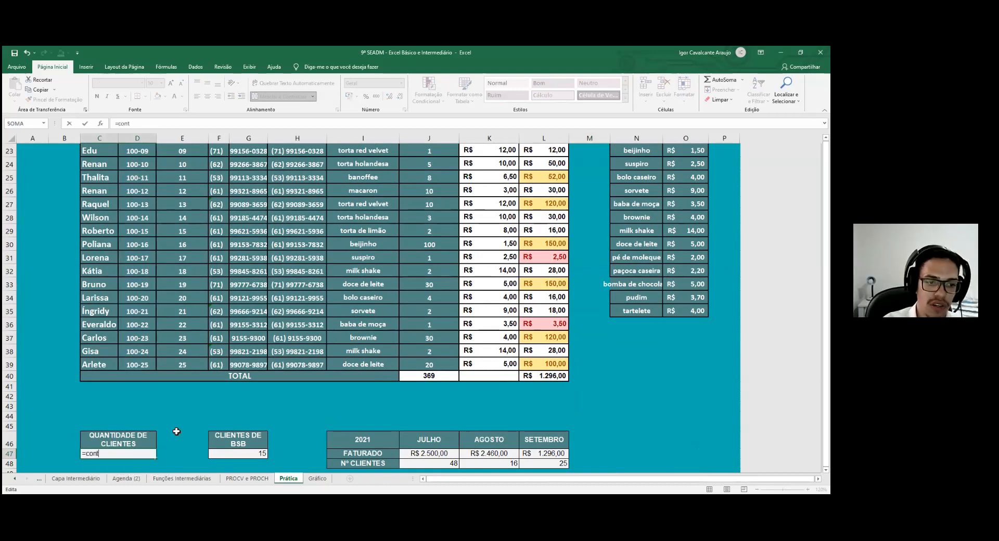
{"action": "type", "text": ".VALORES"}
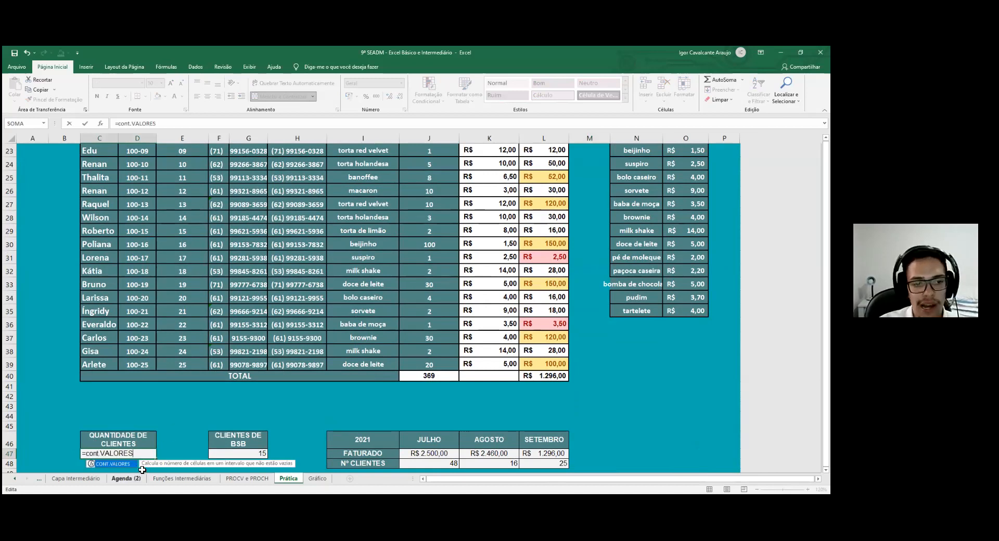
{"action": "scroll", "coordinate": [170, 460], "scroll_direction": "down", "scroll_amount": 1}
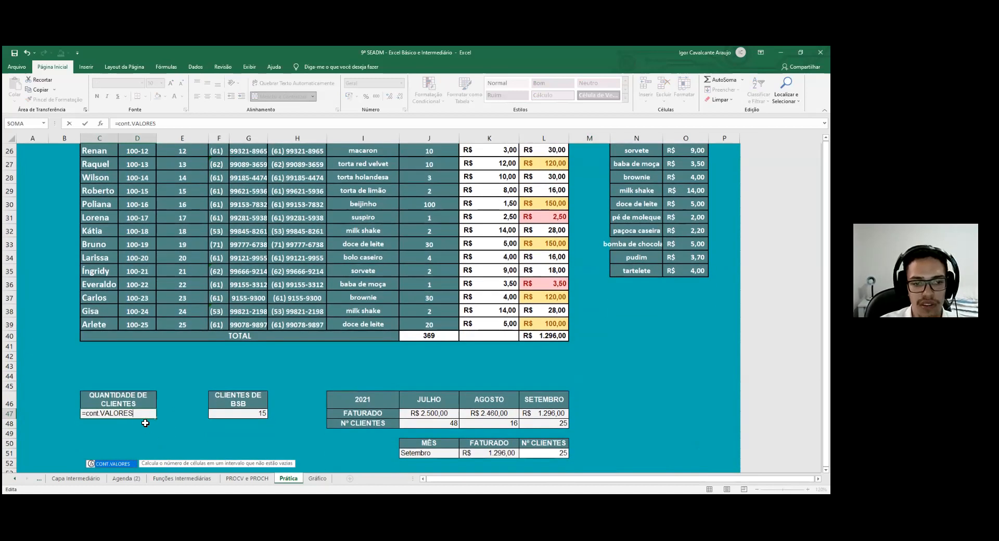
{"action": "key", "text": "Tab"}
{"action": "scroll", "coordinate": [146, 423], "scroll_direction": "up", "scroll_amount": 4}
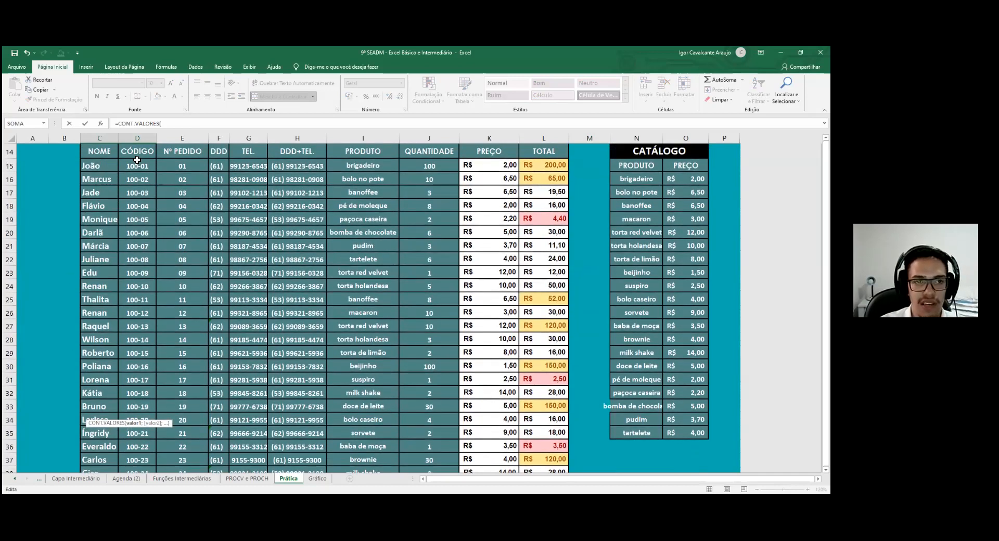
{"action": "left_click", "coordinate": [109, 161]}
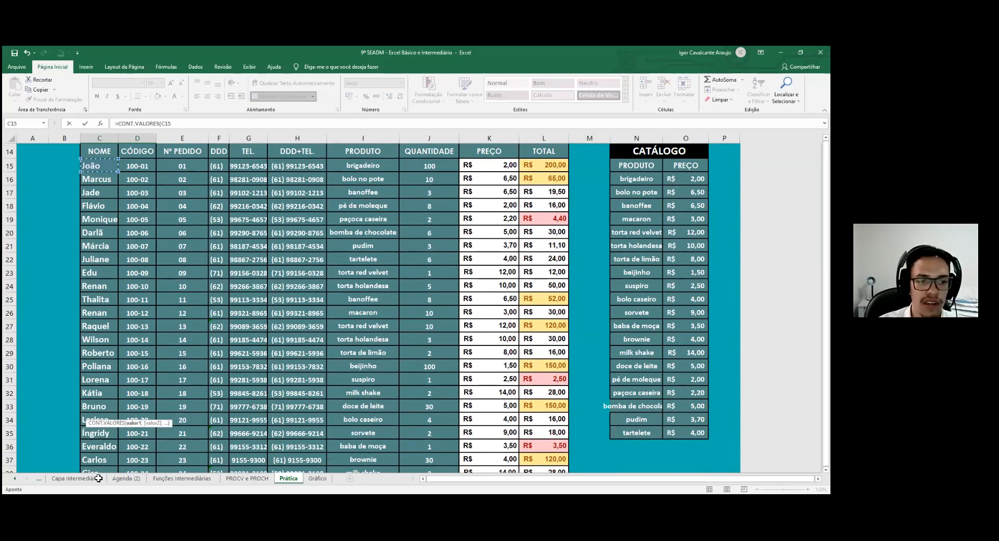
{"action": "key", "text": "ctrl+shift+Down"}
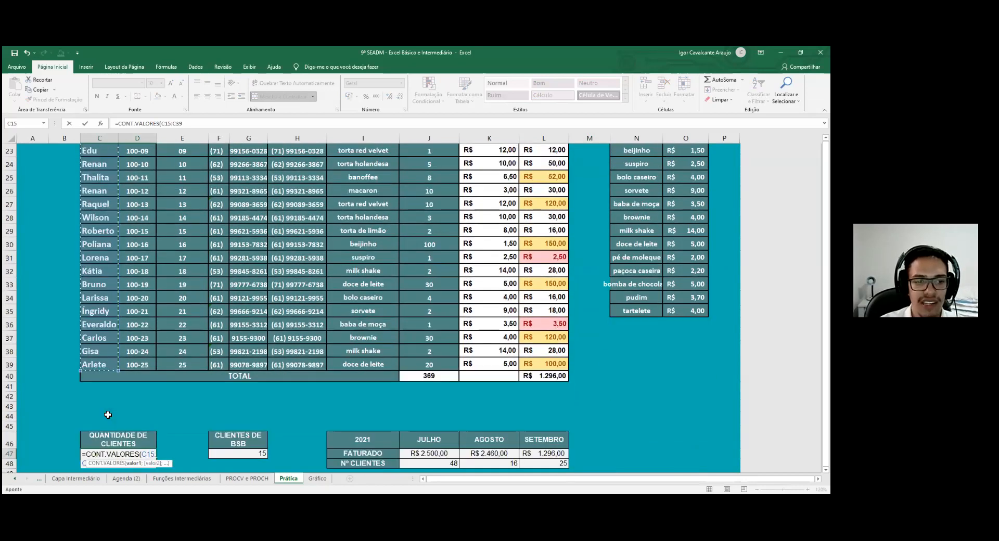
{"action": "key", "text": "Return"}
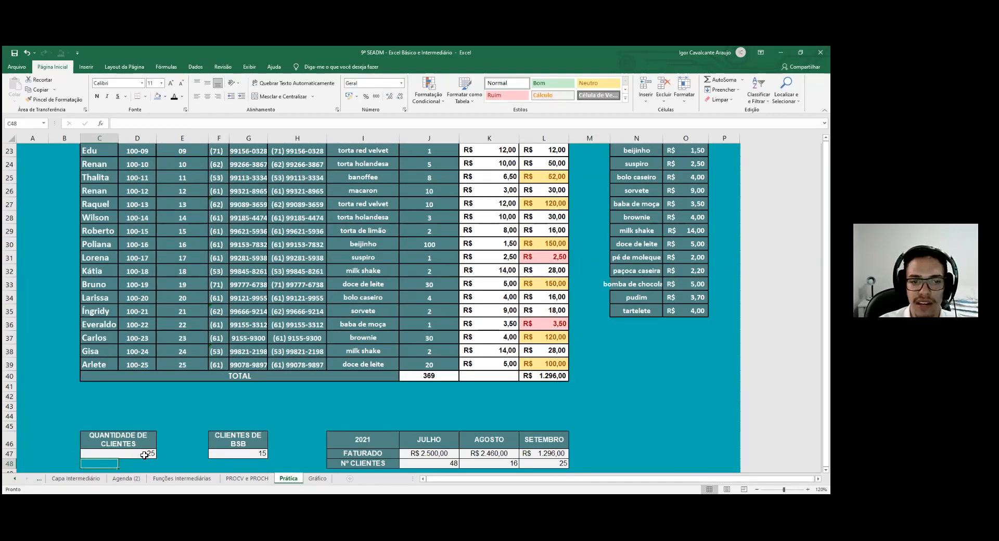
Move the counted range in the QUANTIDADE DE CLIENTES formula to the order numbers, making it =CONT.VALORES(E15:E39)
{"action": "double_click", "coordinate": [144, 456]}
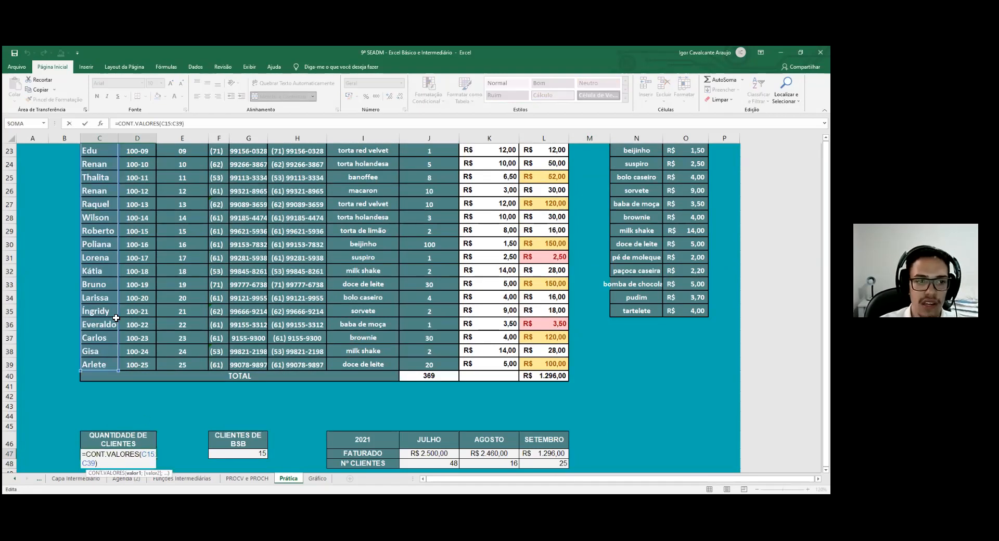
{"action": "left_click_drag", "start_coordinate": [117, 272], "coordinate": [172, 283]}
{"action": "scroll", "coordinate": [179, 307], "scroll_direction": "up", "scroll_amount": 2}
{"action": "scroll", "coordinate": [188, 312], "scroll_direction": "up", "scroll_amount": 2}
{"action": "left_click_drag", "start_coordinate": [211, 251], "coordinate": [210, 234]}
{"action": "scroll", "coordinate": [197, 273], "scroll_direction": "down", "scroll_amount": 6}
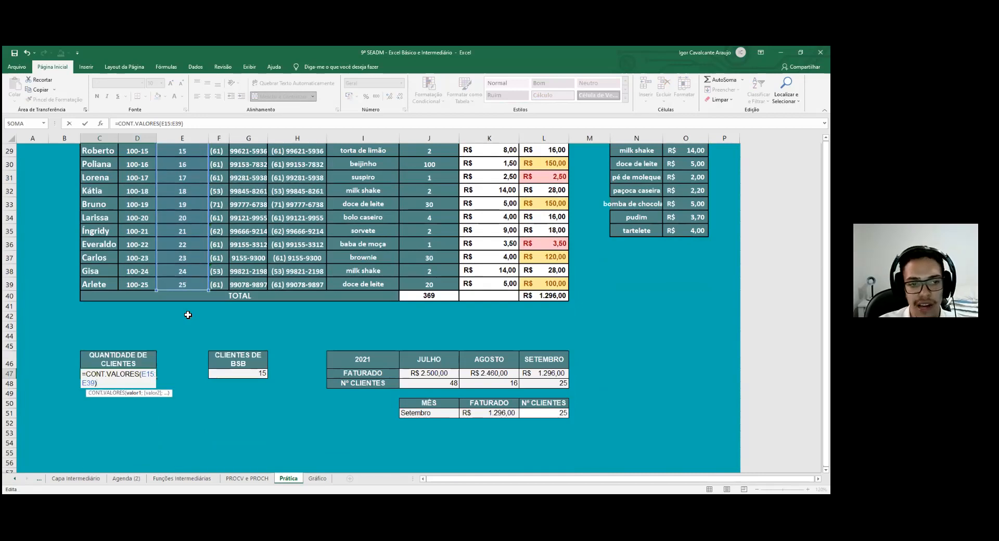
{"action": "key", "text": "ctrl+Return"}
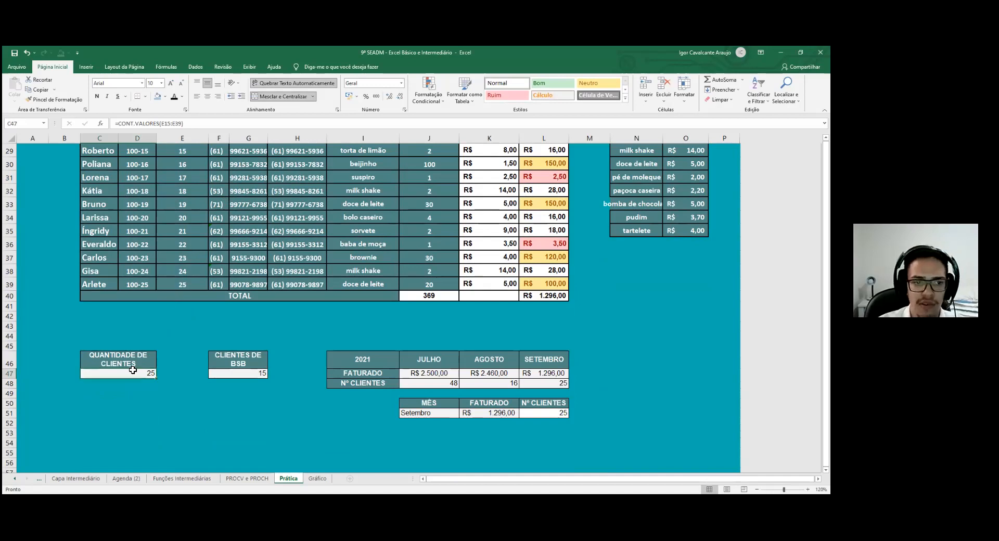
Clear the formula from the QUANTIDADE DE CLIENTES result cell, leaving it empty
{"action": "scroll", "coordinate": [169, 339], "scroll_direction": "up", "scroll_amount": 3}
{"action": "scroll", "coordinate": [170, 339], "scroll_direction": "up", "scroll_amount": 5}
{"action": "scroll", "coordinate": [170, 339], "scroll_direction": "down", "scroll_amount": 8}
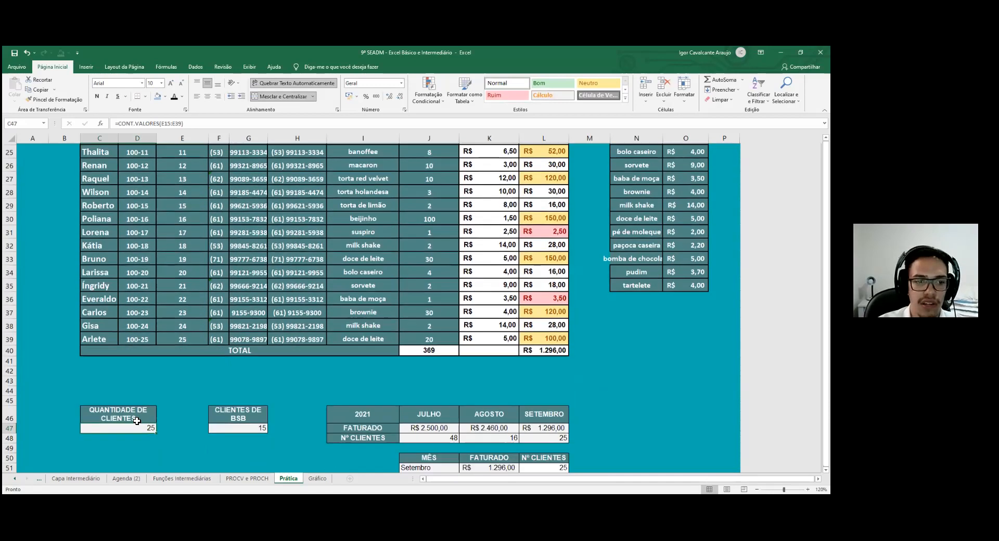
{"action": "double_click", "coordinate": [147, 417]}
{"action": "left_click_drag", "start_coordinate": [131, 427], "coordinate": [81, 419]}
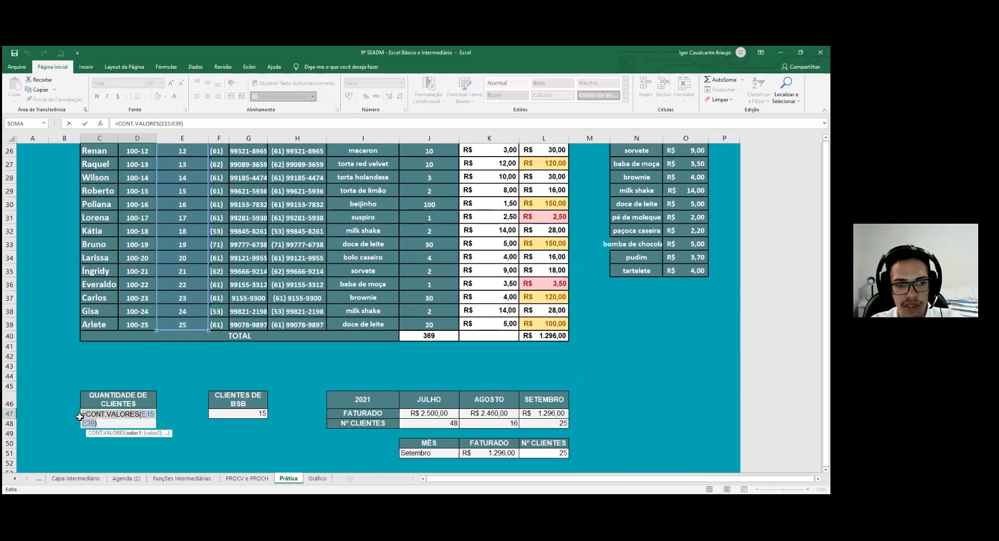
{"action": "key", "text": "Delete"}
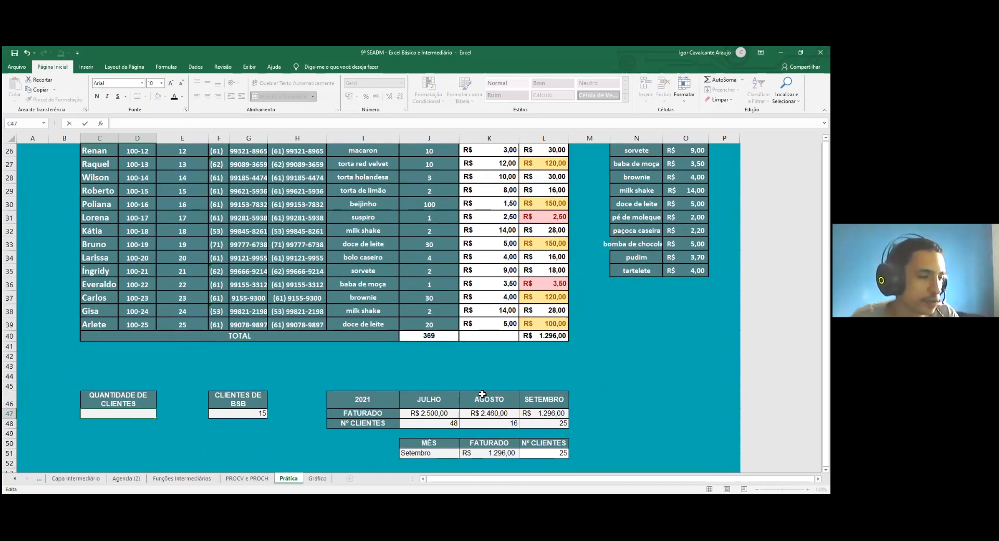
Look over the ticket médio and client check boxes, the monthly summary and the client base on the Prática sheet
{"action": "scroll", "coordinate": [483, 394], "scroll_direction": "down", "scroll_amount": 4}
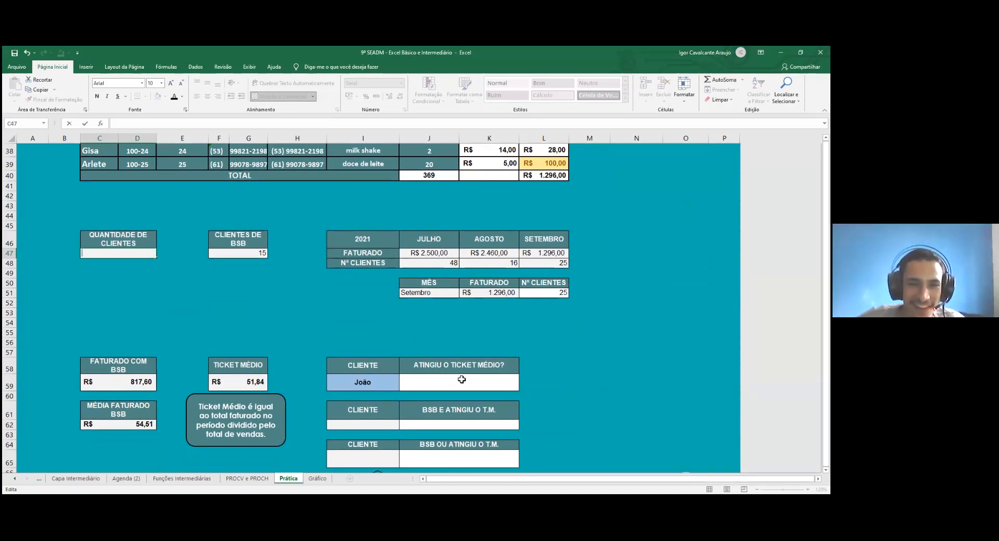
{"action": "scroll", "coordinate": [468, 383], "scroll_direction": "down", "scroll_amount": 1}
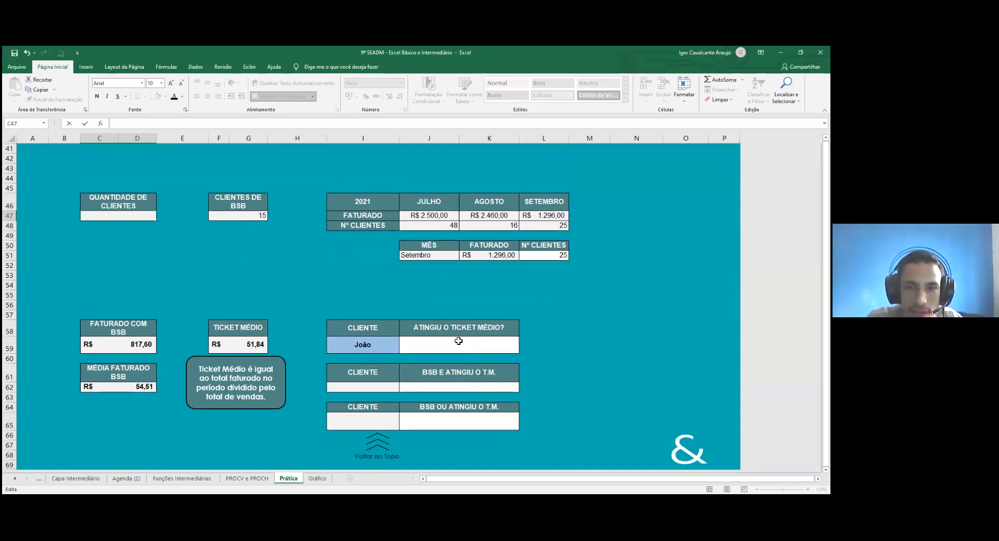
{"action": "scroll", "coordinate": [458, 341], "scroll_direction": "up", "scroll_amount": 3}
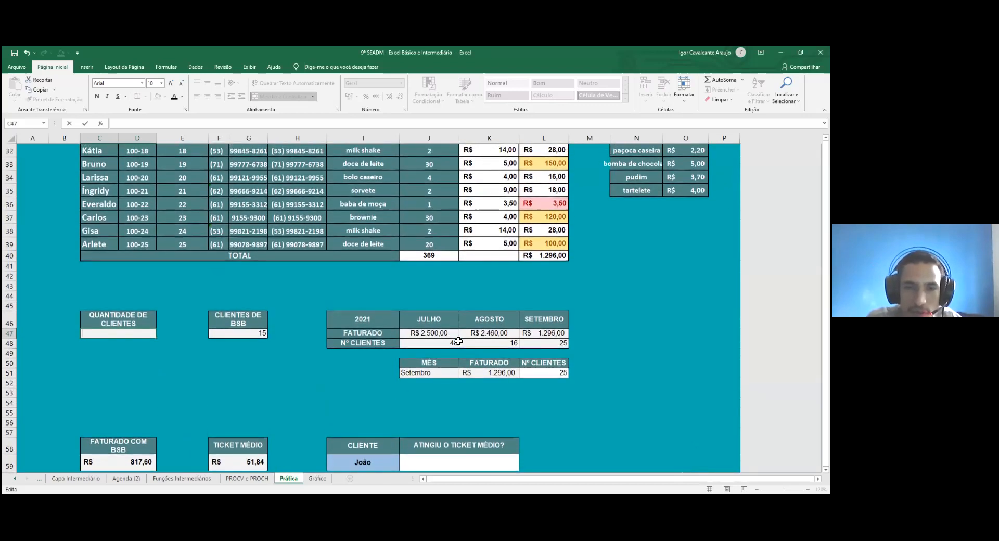
{"action": "scroll", "coordinate": [459, 341], "scroll_direction": "up", "scroll_amount": 3}
{"action": "scroll", "coordinate": [458, 340], "scroll_direction": "up", "scroll_amount": 2}
{"action": "scroll", "coordinate": [459, 341], "scroll_direction": "up", "scroll_amount": 2}
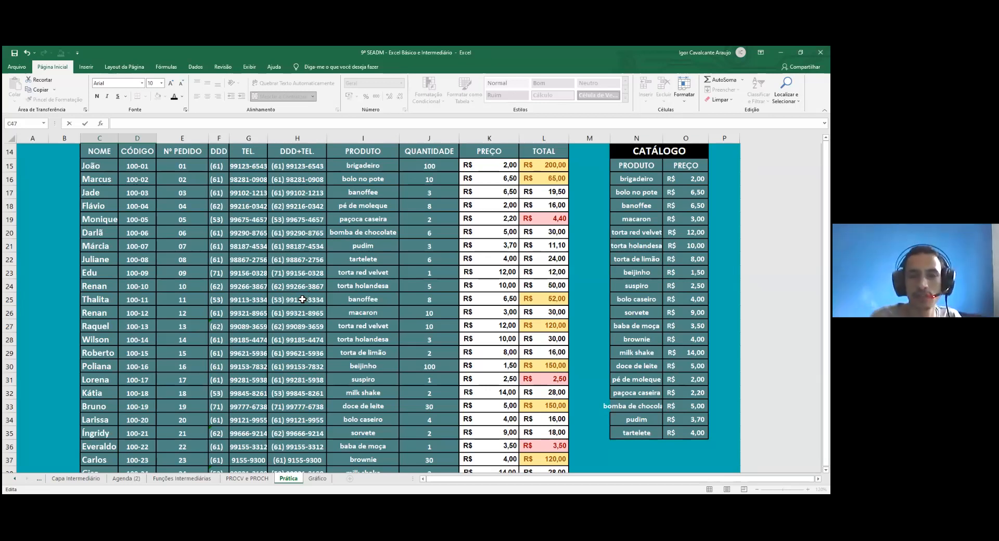
{"action": "scroll", "coordinate": [302, 299], "scroll_direction": "down", "scroll_amount": 5}
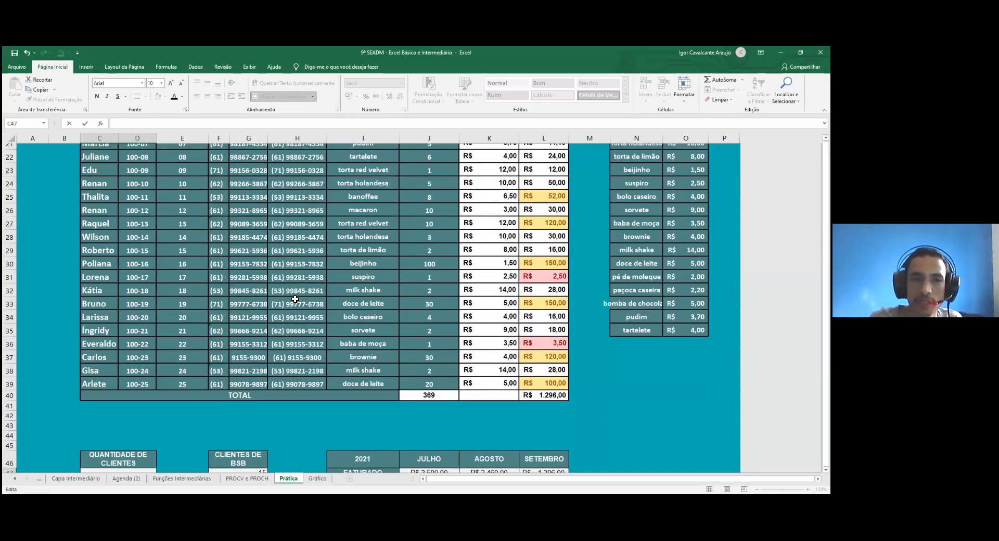
Copy the NOME header and the first client's name from C14:C15 into M55:M56 beside the summary boxes
{"action": "scroll", "coordinate": [101, 190], "scroll_direction": "up", "scroll_amount": 8}
{"action": "left_click_drag", "start_coordinate": [101, 191], "coordinate": [99, 202]}
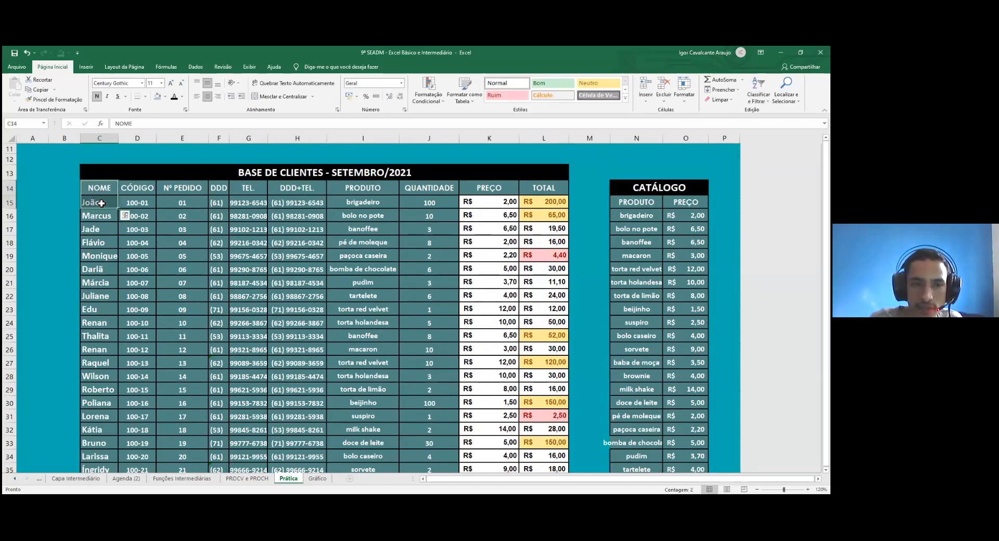
{"action": "key", "text": "ctrl+c"}
{"action": "key", "text": "ctrl+q"}
{"action": "scroll", "coordinate": [582, 330], "scroll_direction": "down", "scroll_amount": 9}
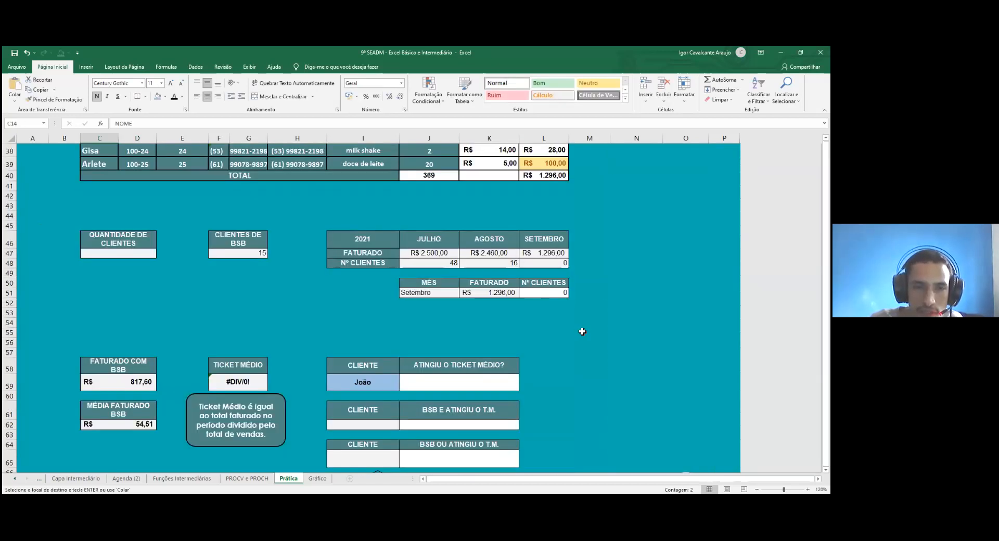
{"action": "left_click", "coordinate": [590, 333]}
{"action": "key", "text": "ctrl+v"}
{"action": "left_click", "coordinate": [594, 339]}
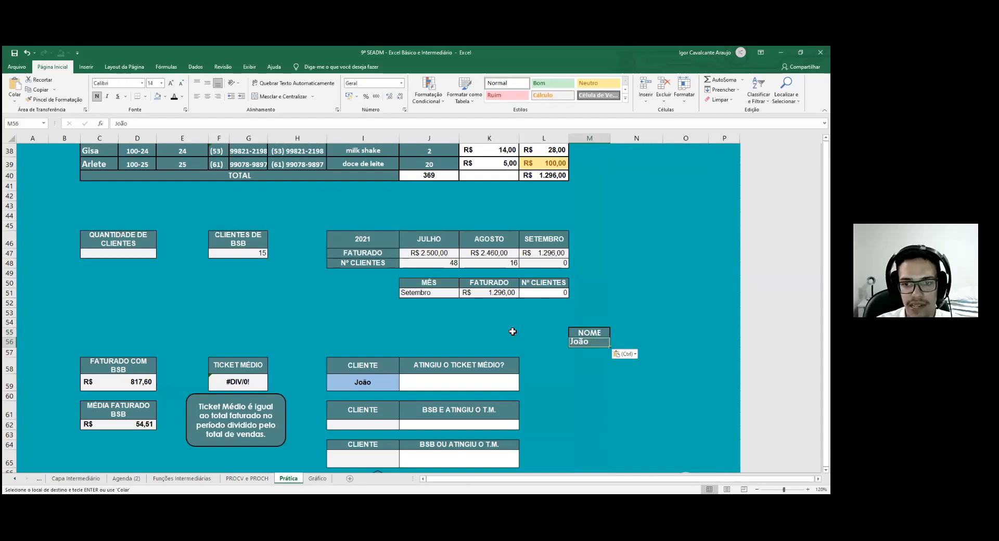
Copy the DDD+TEL. header and its first cell from H14:H15 into N55:N56, and clear the pasted formula from N56
{"action": "scroll", "coordinate": [293, 188], "scroll_direction": "up", "scroll_amount": 4}
{"action": "scroll", "coordinate": [293, 189], "scroll_direction": "up", "scroll_amount": 5}
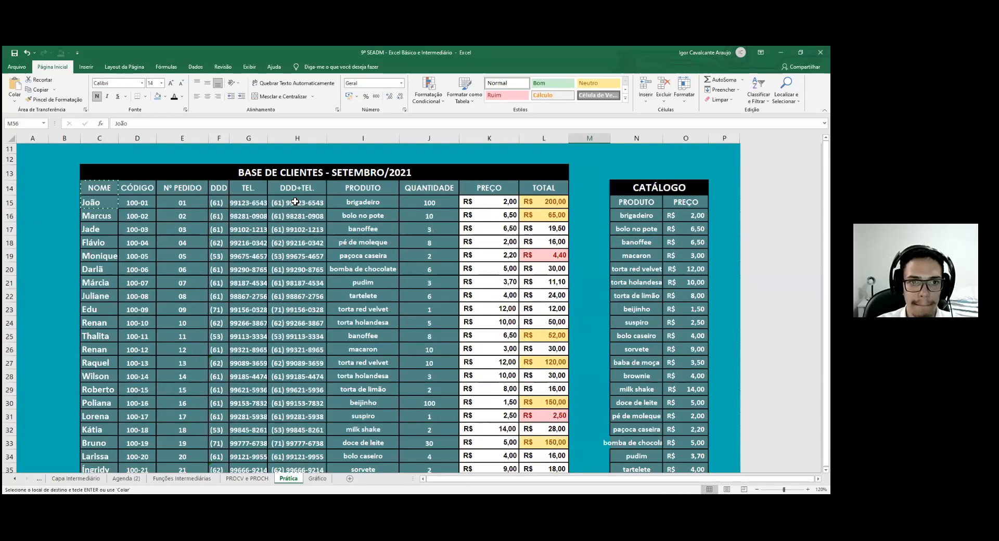
{"action": "left_click_drag", "start_coordinate": [297, 188], "coordinate": [297, 203]}
{"action": "key", "text": "ctrl+c"}
{"action": "scroll", "coordinate": [634, 383], "scroll_direction": "down", "scroll_amount": 9}
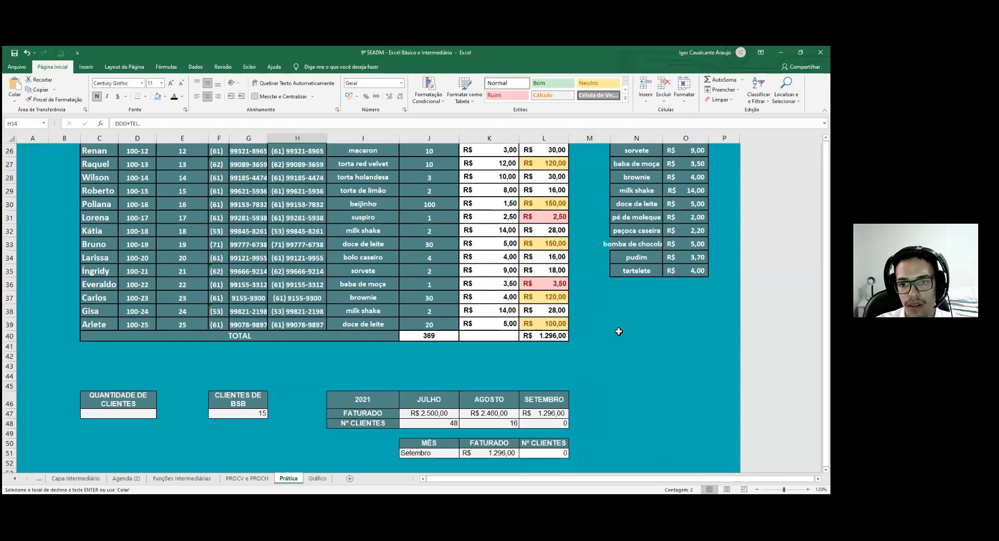
{"action": "left_click", "coordinate": [636, 333]}
{"action": "key", "text": "ctrl+v"}
{"action": "left_click", "coordinate": [635, 343]}
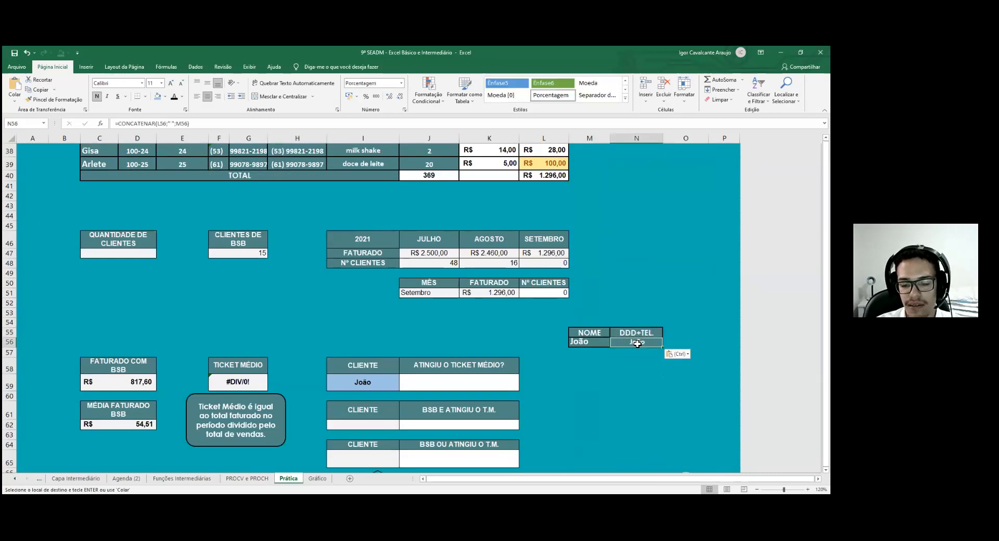
{"action": "key", "text": "Delete"}
{"action": "scroll", "coordinate": [310, 235], "scroll_direction": "up", "scroll_amount": 10}
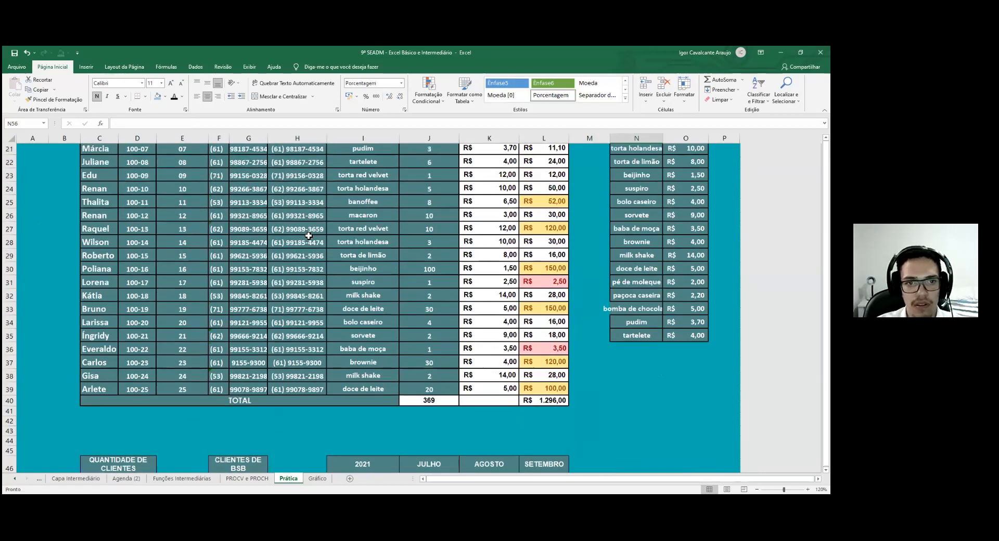
{"action": "left_click", "coordinate": [309, 235]}
{"action": "key", "text": "ctrl+c"}
{"action": "scroll", "coordinate": [631, 386], "scroll_direction": "down", "scroll_amount": 5}
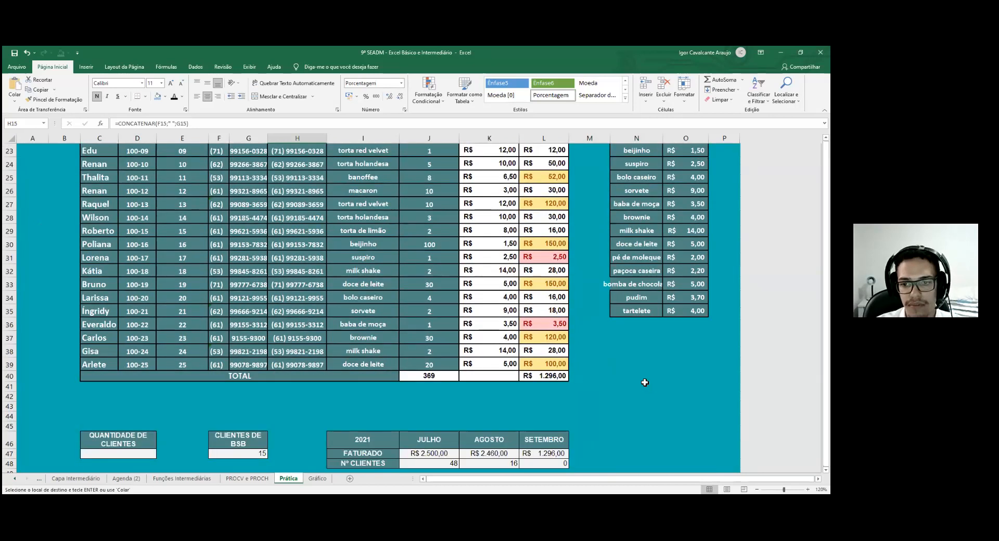
{"action": "scroll", "coordinate": [644, 382], "scroll_direction": "down", "scroll_amount": 4}
{"action": "left_click", "coordinate": [645, 382]}
{"action": "key", "text": "Escape"}
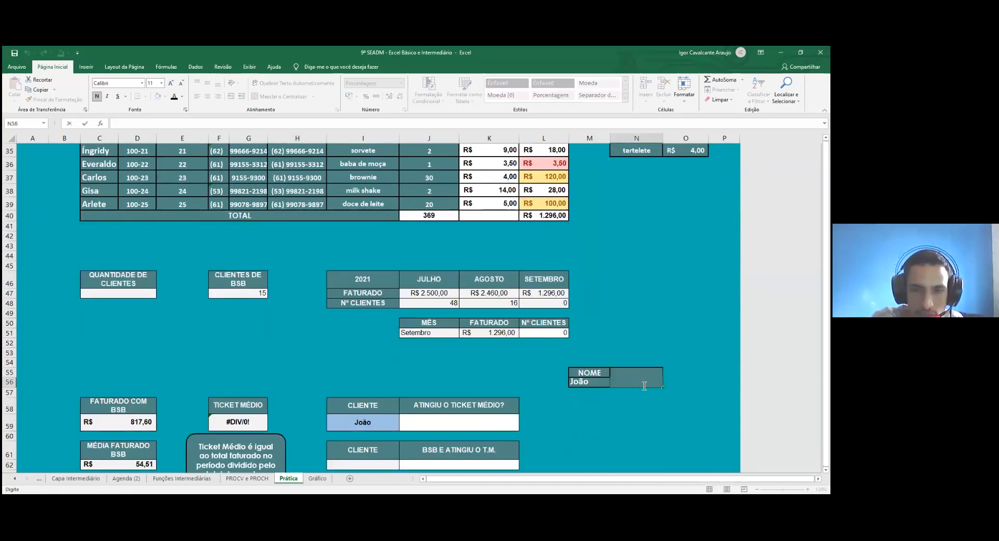
{"action": "left_click", "coordinate": [645, 410]}
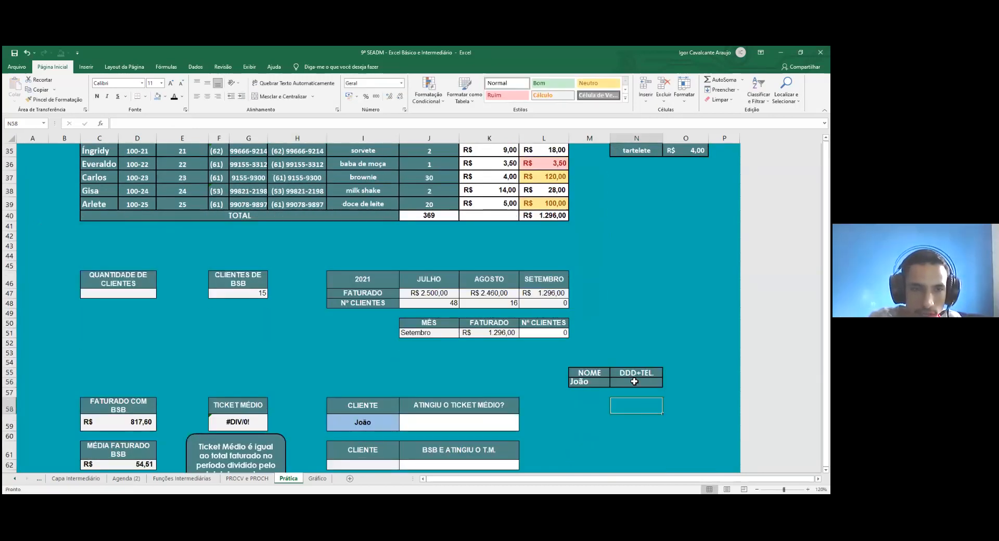
{"action": "scroll", "coordinate": [634, 381], "scroll_direction": "up", "scroll_amount": 10}
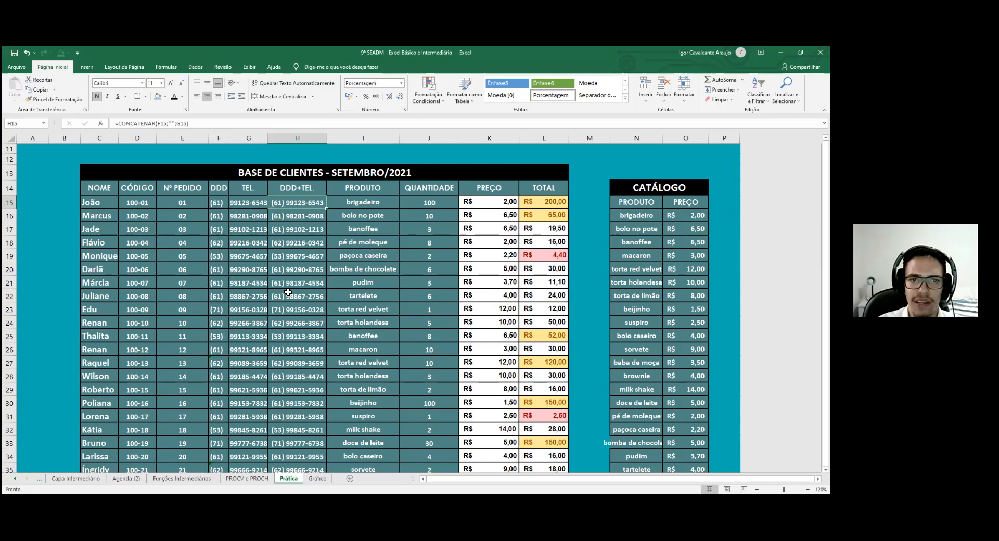
{"action": "scroll", "coordinate": [406, 301], "scroll_direction": "down", "scroll_amount": 6}
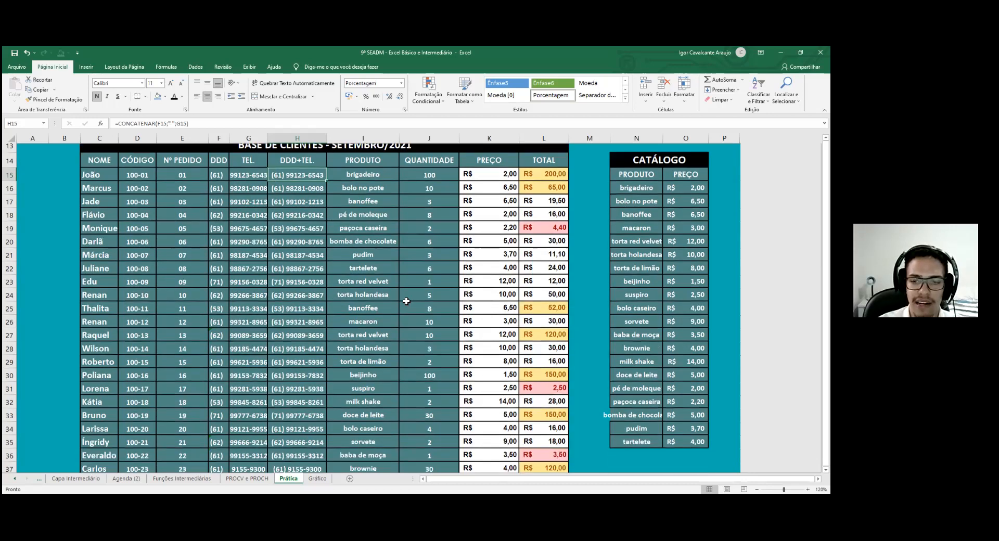
{"action": "scroll", "coordinate": [598, 419], "scroll_direction": "down", "scroll_amount": 1}
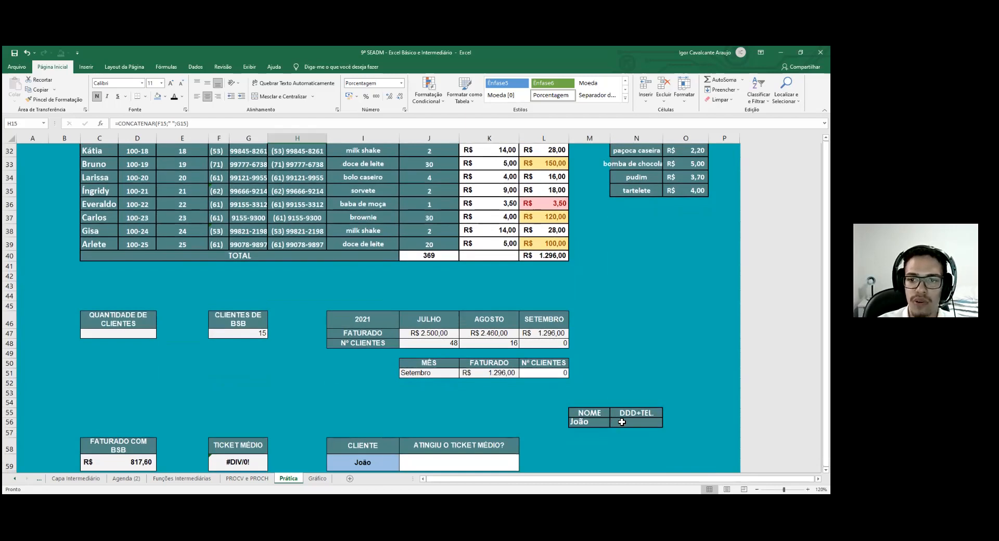
Review the client base's NOME, TEL. and DDD+TEL. columns against the small NOME and DDD+TEL. table beside the summaries
{"action": "scroll", "coordinate": [95, 185], "scroll_direction": "up", "scroll_amount": 7}
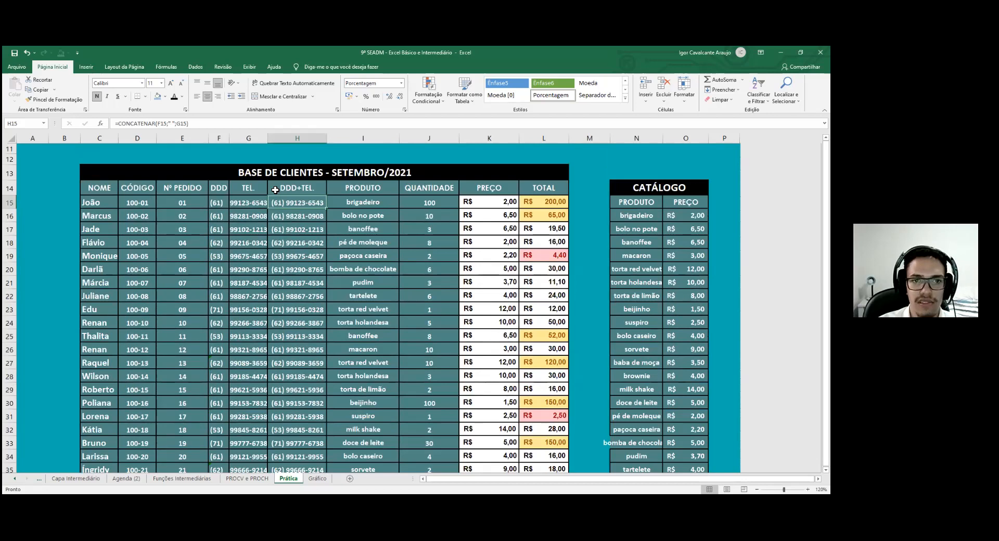
{"action": "scroll", "coordinate": [598, 424], "scroll_direction": "down", "scroll_amount": 7}
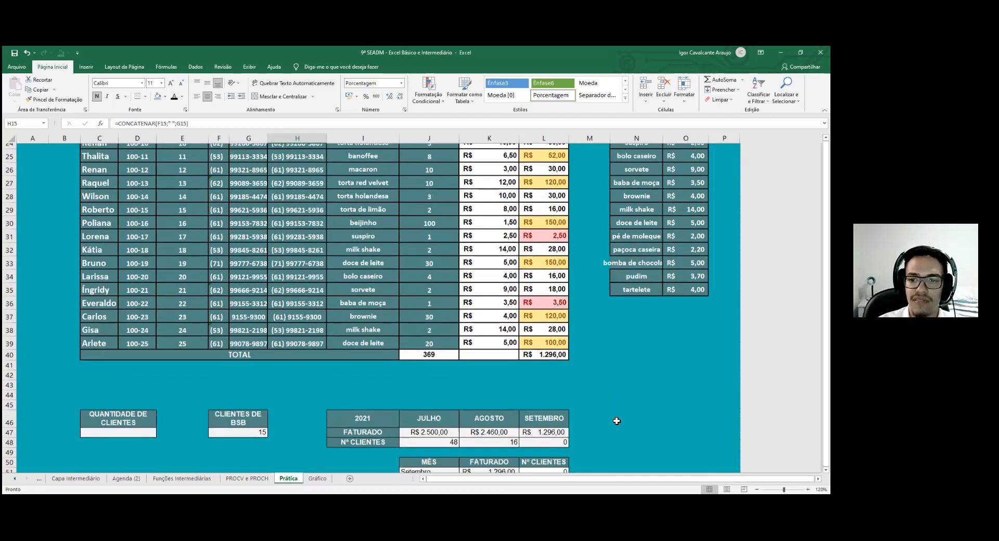
{"action": "left_click", "coordinate": [626, 422]}
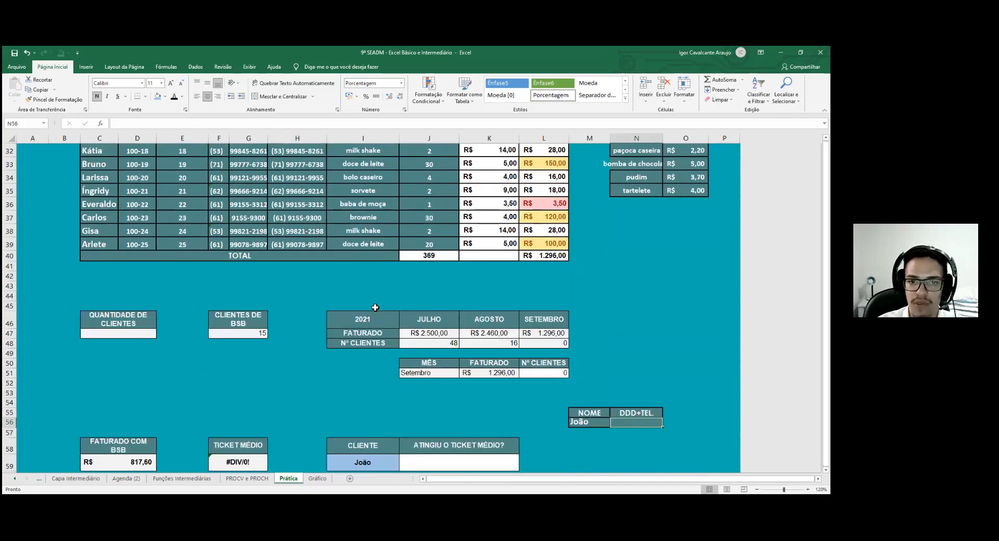
{"action": "scroll", "coordinate": [374, 307], "scroll_direction": "up", "scroll_amount": 5}
{"action": "scroll", "coordinate": [302, 215], "scroll_direction": "up", "scroll_amount": 3}
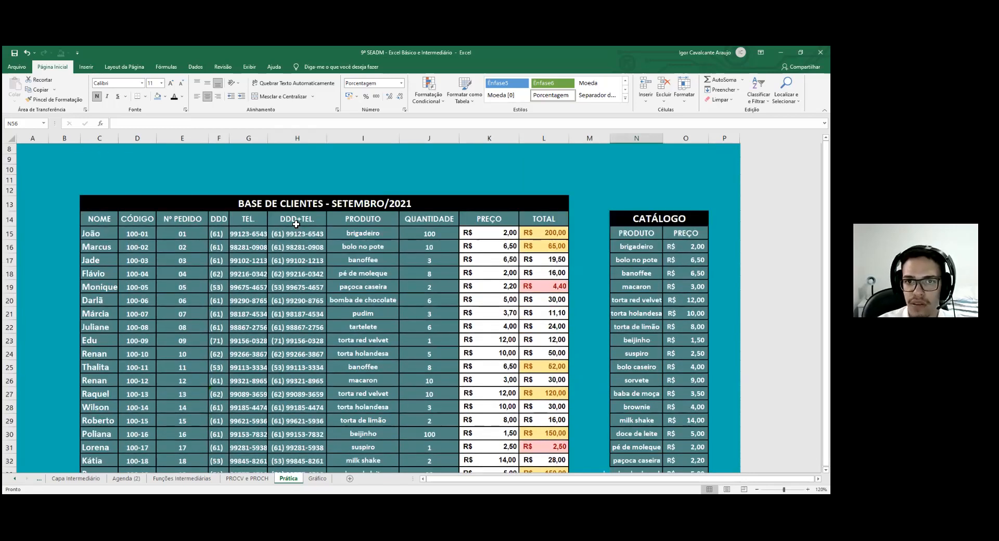
{"action": "scroll", "coordinate": [300, 221], "scroll_direction": "down", "scroll_amount": 1}
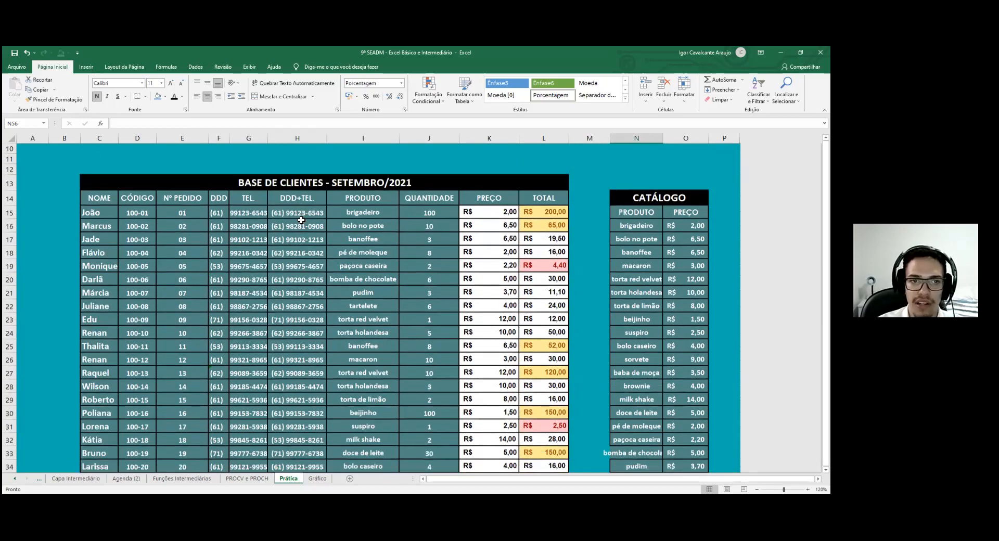
{"action": "scroll", "coordinate": [303, 206], "scroll_direction": "down", "scroll_amount": 2}
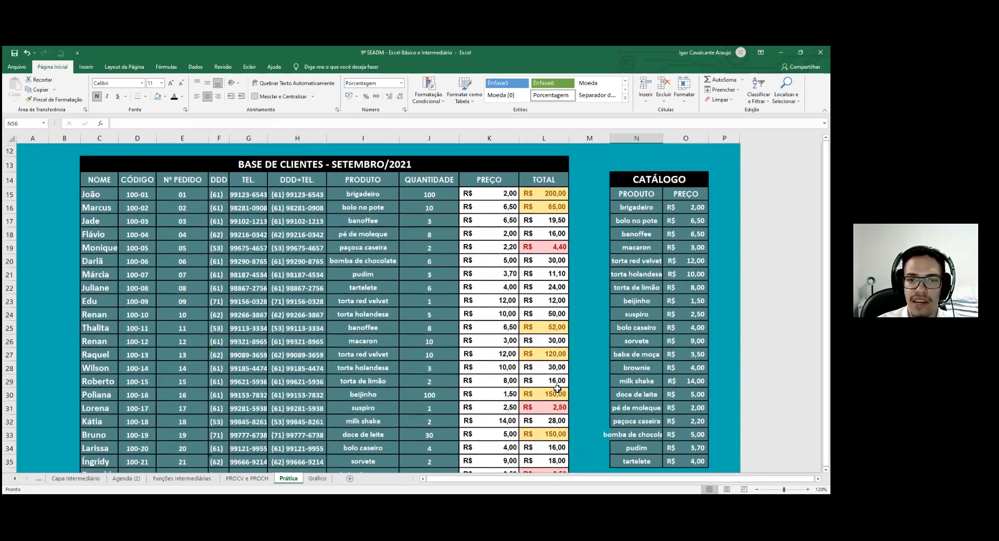
{"action": "scroll", "coordinate": [250, 298], "scroll_direction": "down", "scroll_amount": 4}
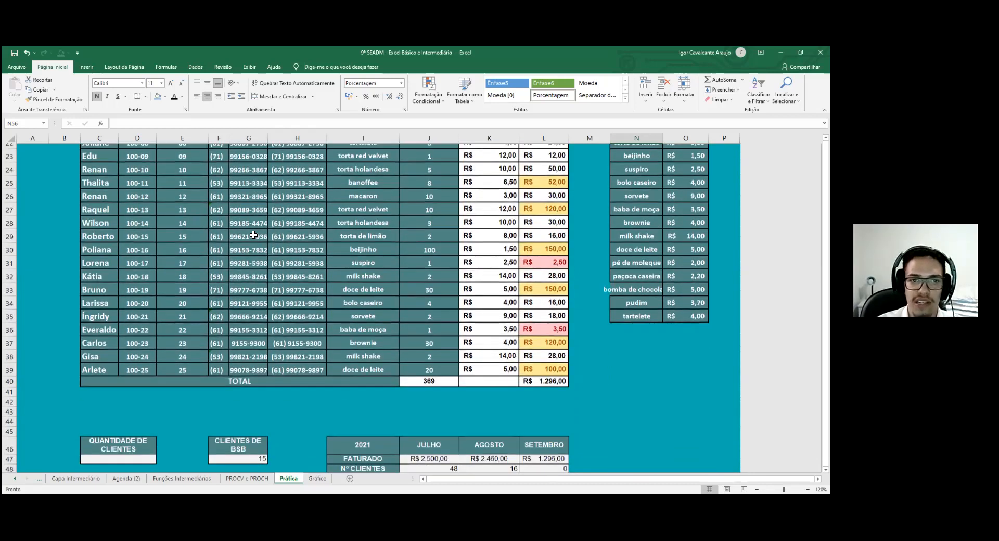
{"action": "scroll", "coordinate": [239, 221], "scroll_direction": "down", "scroll_amount": 3}
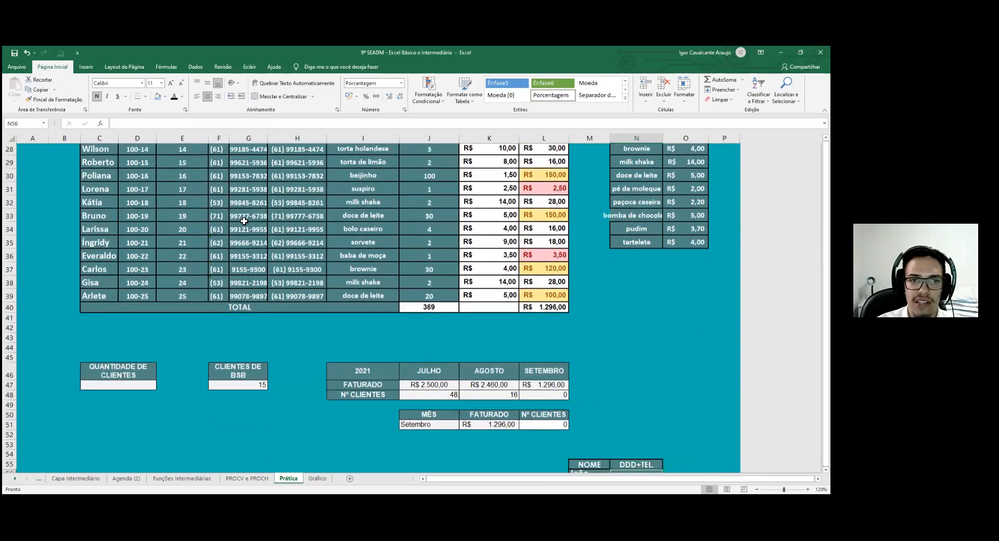
{"action": "scroll", "coordinate": [244, 227], "scroll_direction": "up", "scroll_amount": 5}
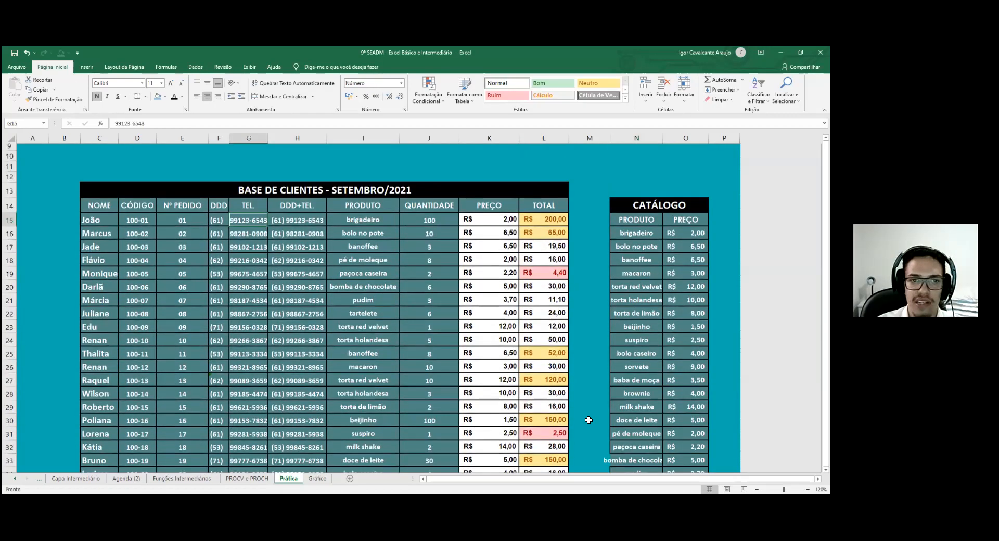
Enter a PROCV formula in N56 that looks up M56 in C14:G39 and returns column 5
{"action": "scroll", "coordinate": [629, 382], "scroll_direction": "down", "scroll_amount": 5}
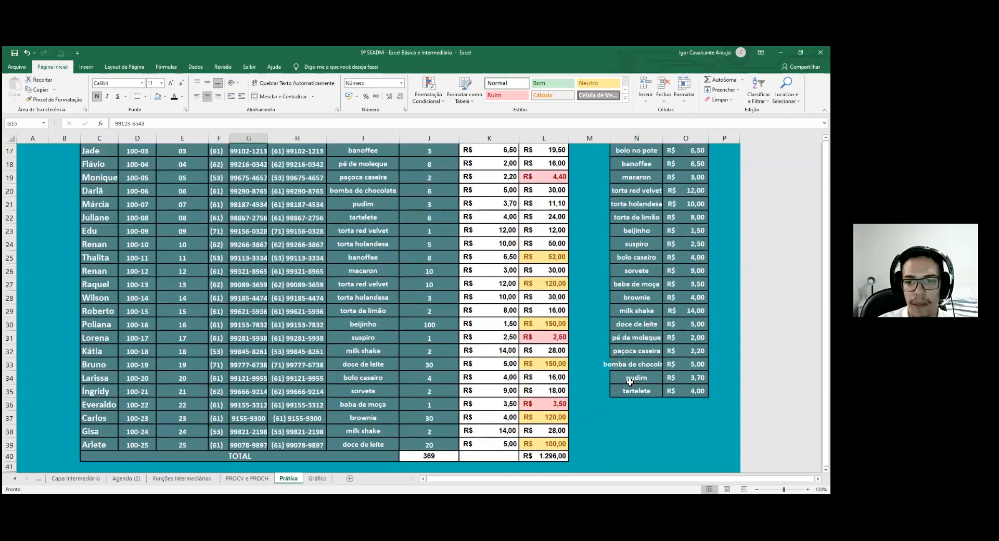
{"action": "scroll", "coordinate": [630, 382], "scroll_direction": "down", "scroll_amount": 3}
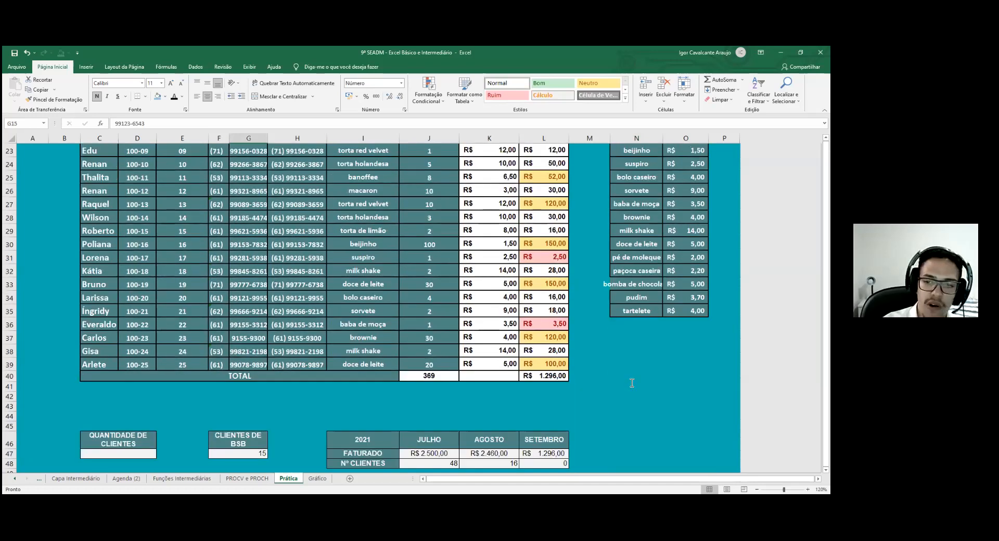
{"action": "scroll", "coordinate": [632, 383], "scroll_direction": "down", "scroll_amount": 3}
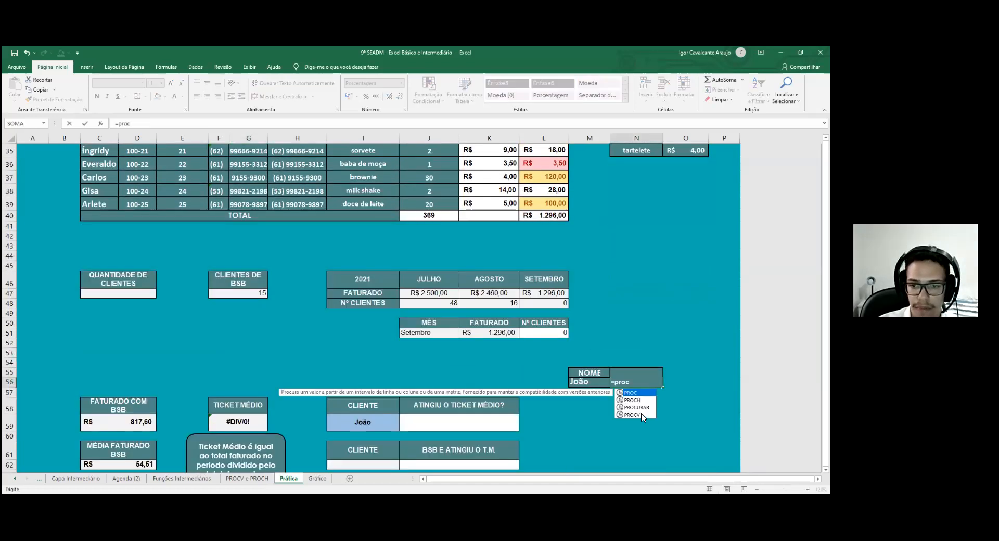
{"action": "double_click", "coordinate": [641, 414]}
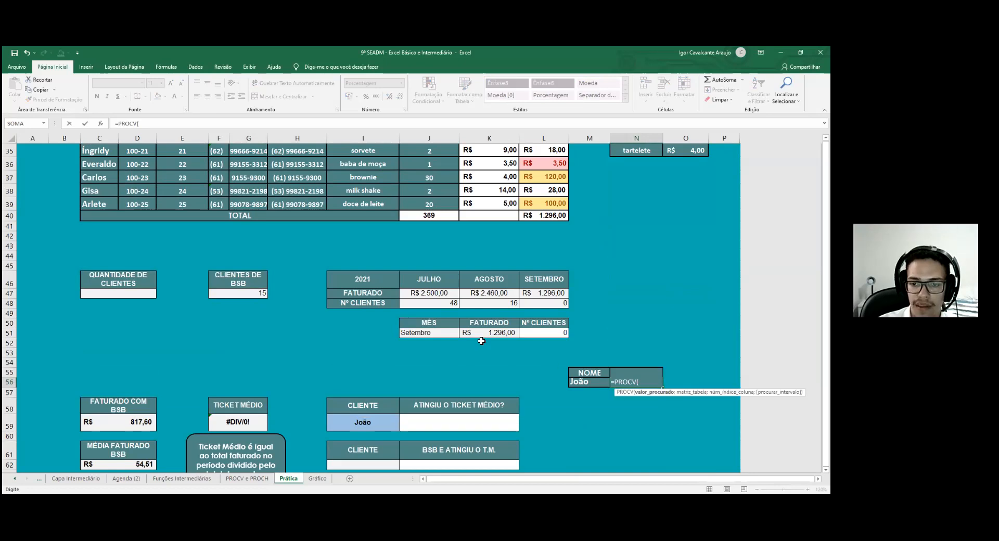
{"action": "left_click", "coordinate": [599, 384]}
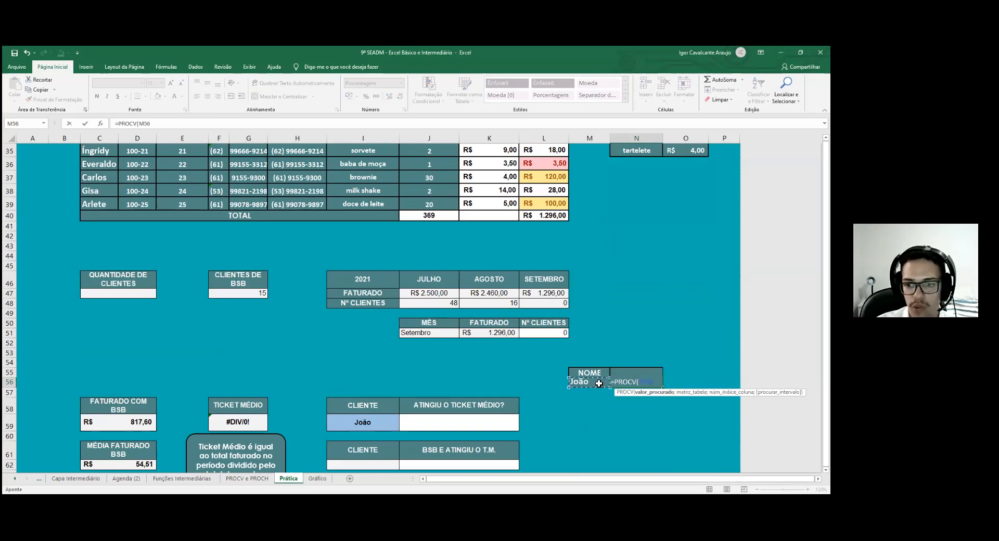
{"action": "type", "text": ";"}
{"action": "scroll", "coordinate": [177, 223], "scroll_direction": "up", "scroll_amount": 9}
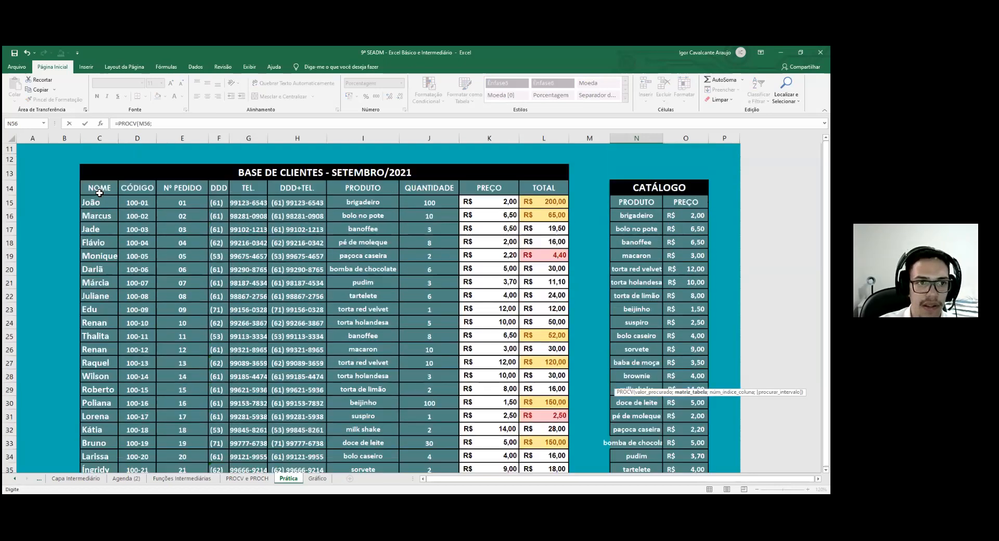
{"action": "left_click", "coordinate": [99, 220]}
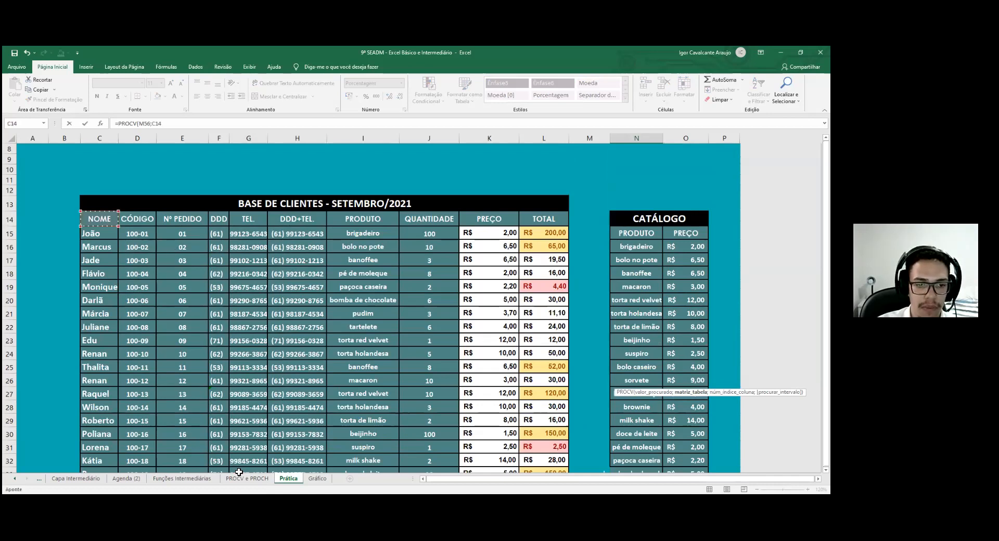
{"action": "scroll", "coordinate": [247, 442], "scroll_direction": "down", "scroll_amount": 5}
{"action": "left_click", "coordinate": [249, 364], "text": "shift"}
{"action": "scroll", "coordinate": [457, 408], "scroll_direction": "down", "scroll_amount": 3}
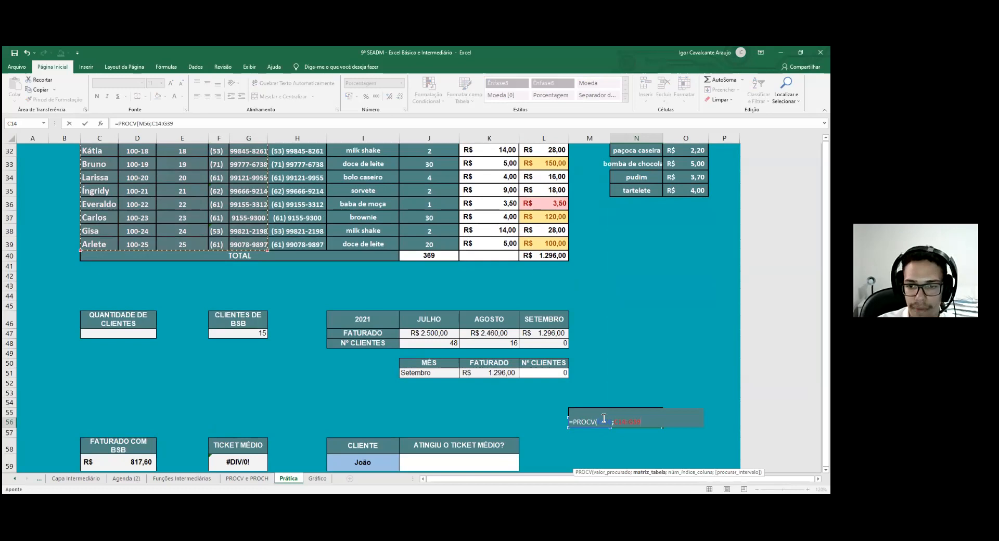
{"action": "type", "text": ";5"}
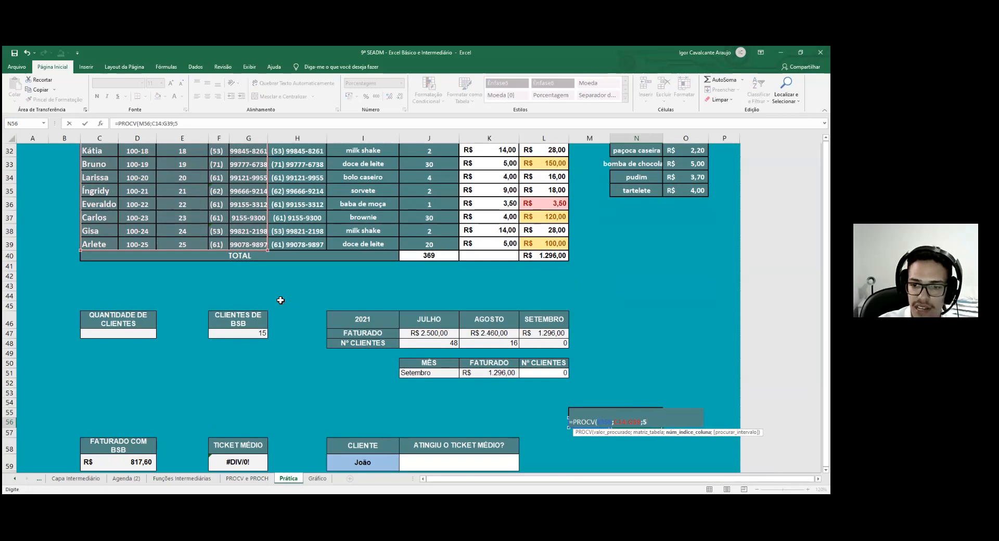
{"action": "key", "text": "Return"}
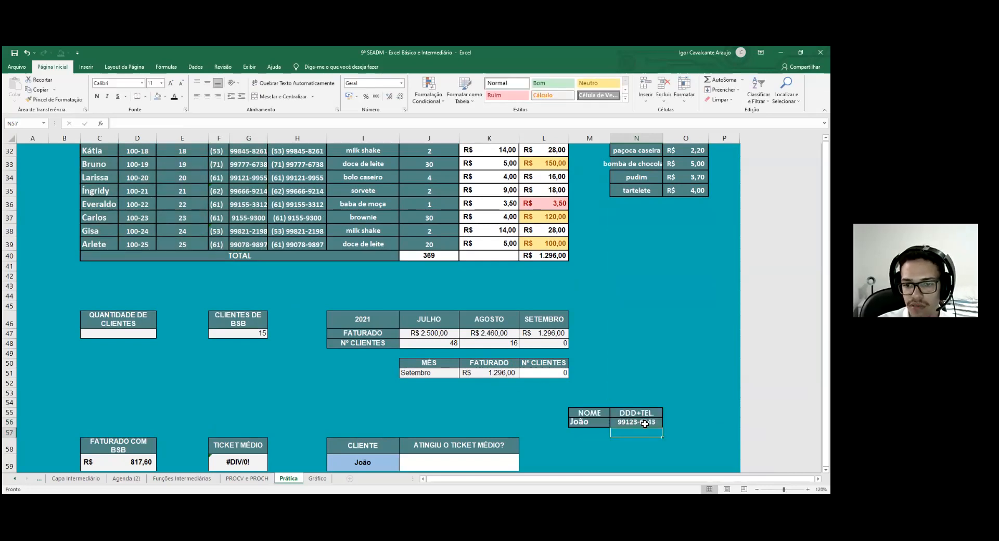
Replace the name in M56 with the second client's name from the client base to test the phone lookup
{"action": "scroll", "coordinate": [572, 425], "scroll_direction": "up", "scroll_amount": 10}
{"action": "scroll", "coordinate": [456, 424], "scroll_direction": "down", "scroll_amount": 7}
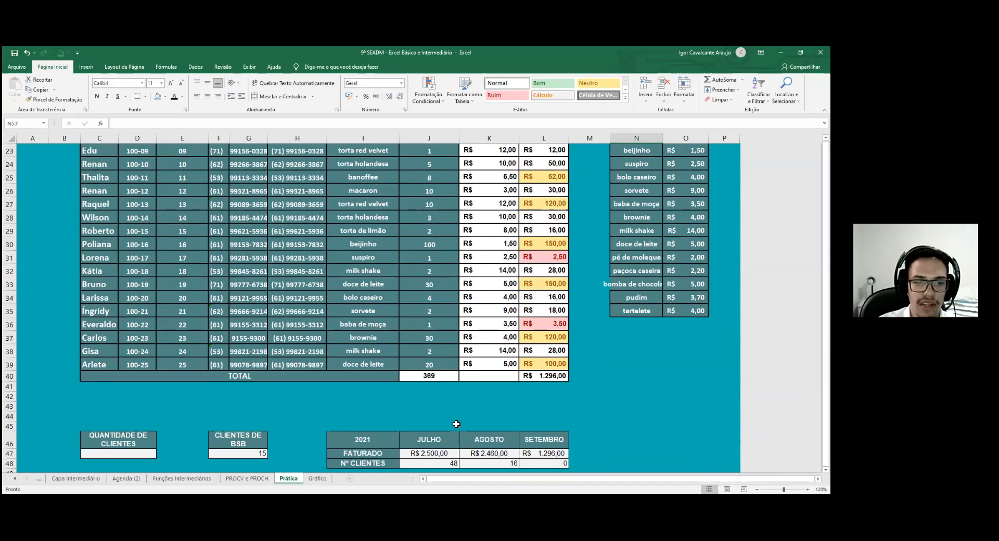
{"action": "scroll", "coordinate": [456, 424], "scroll_direction": "down", "scroll_amount": 5}
{"action": "double_click", "coordinate": [594, 341]}
{"action": "left_click_drag", "start_coordinate": [594, 340], "coordinate": [543, 343]}
{"action": "type", "text": "Marcus"}
{"action": "key", "text": "Return"}
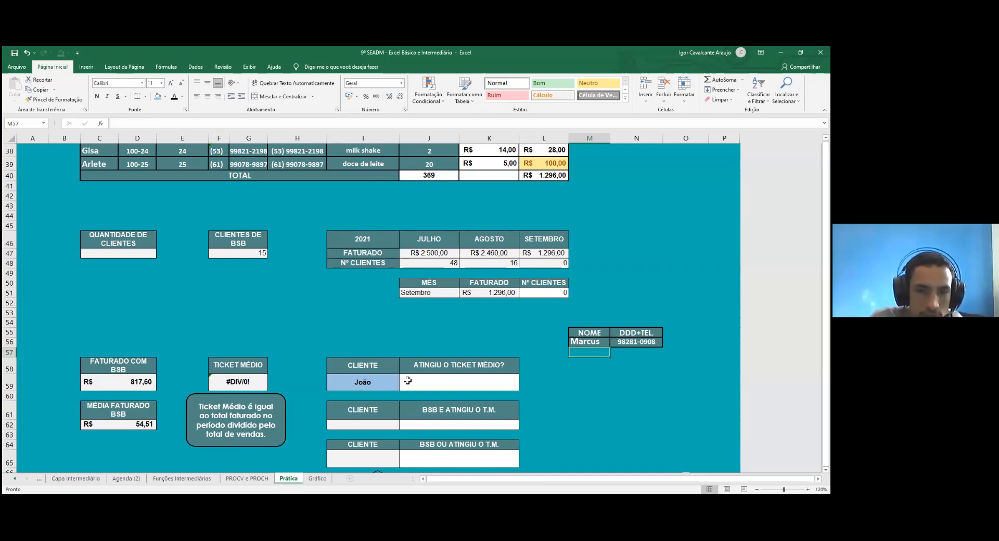
Enter a CONT.VALORES formula in the QUANTIDADE DE CLIENTES cell that counts the client names in C15:C39
{"action": "left_click", "coordinate": [440, 386]}
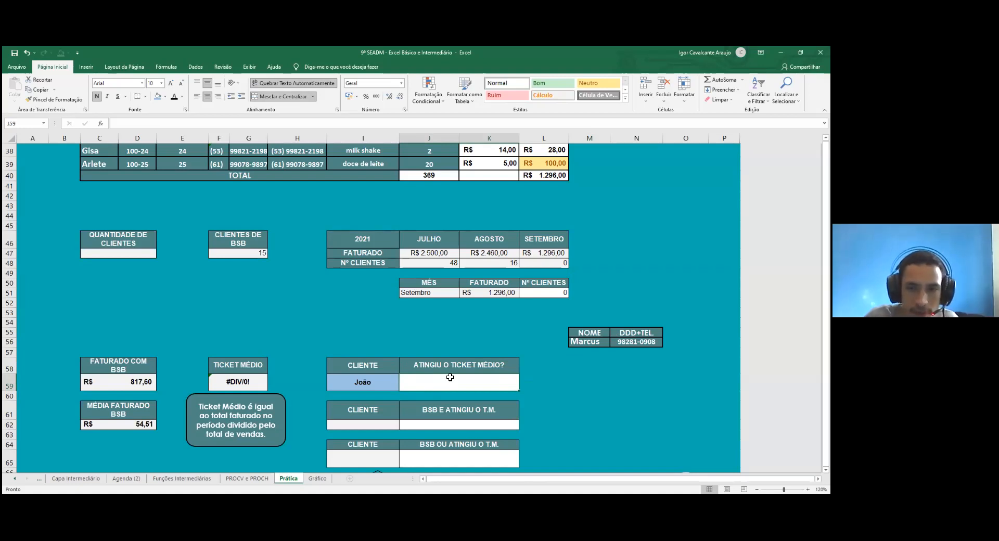
{"action": "scroll", "coordinate": [450, 378], "scroll_direction": "up", "scroll_amount": 5}
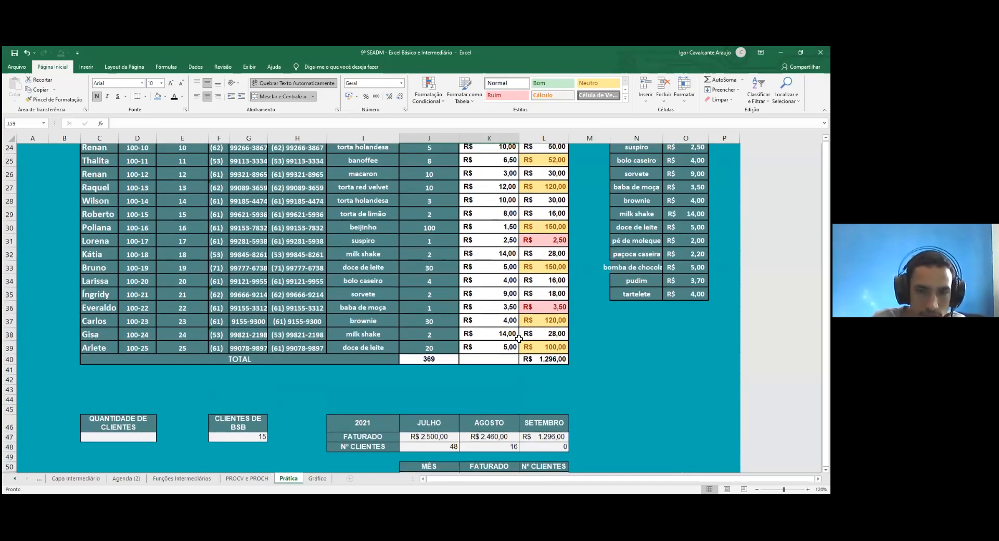
{"action": "scroll", "coordinate": [505, 344], "scroll_direction": "up", "scroll_amount": 2}
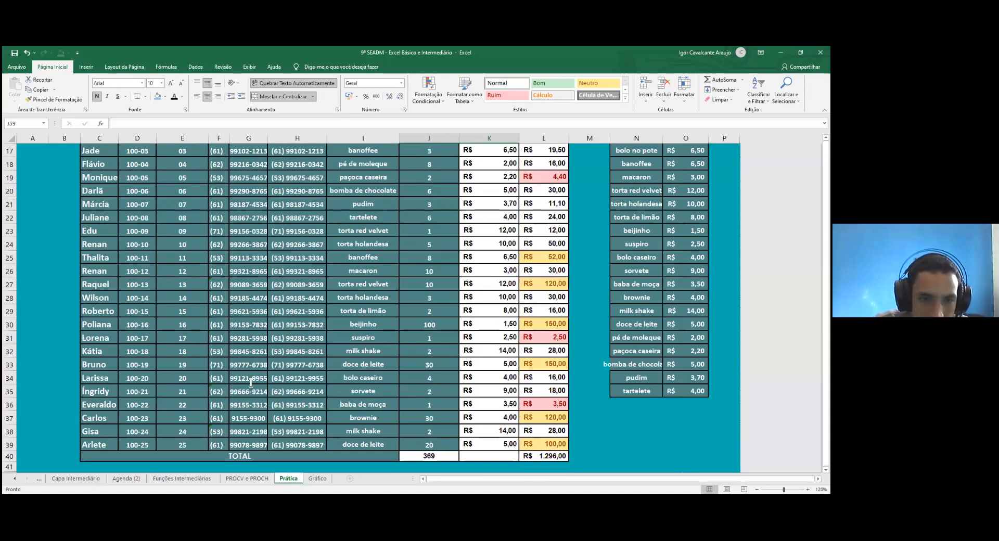
{"action": "scroll", "coordinate": [252, 383], "scroll_direction": "up", "scroll_amount": 1}
{"action": "scroll", "coordinate": [142, 252], "scroll_direction": "up", "scroll_amount": 2}
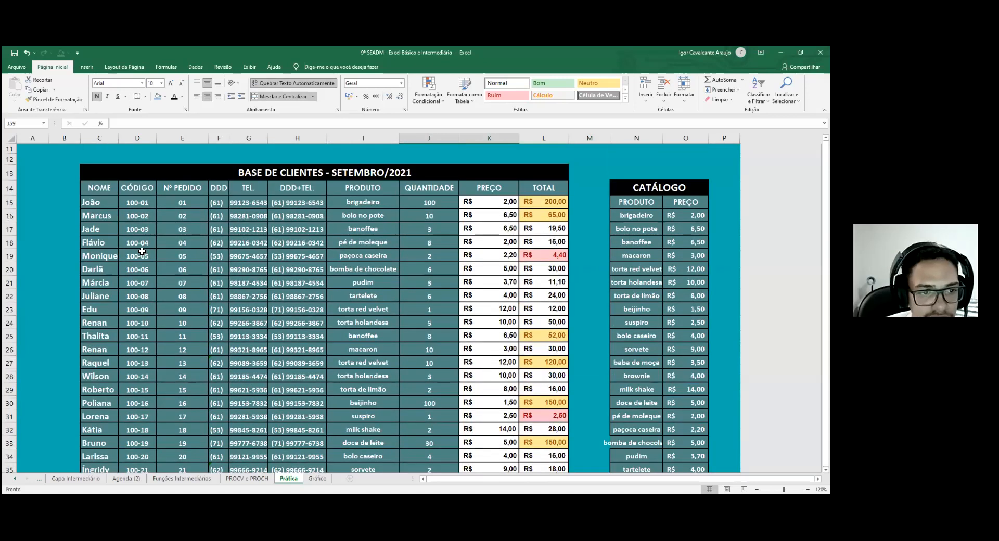
{"action": "scroll", "coordinate": [142, 251], "scroll_direction": "down", "scroll_amount": 1}
{"action": "scroll", "coordinate": [142, 252], "scroll_direction": "down", "scroll_amount": 9}
{"action": "double_click", "coordinate": [143, 255]}
{"action": "type", "text": "=CONT.VALORES("}
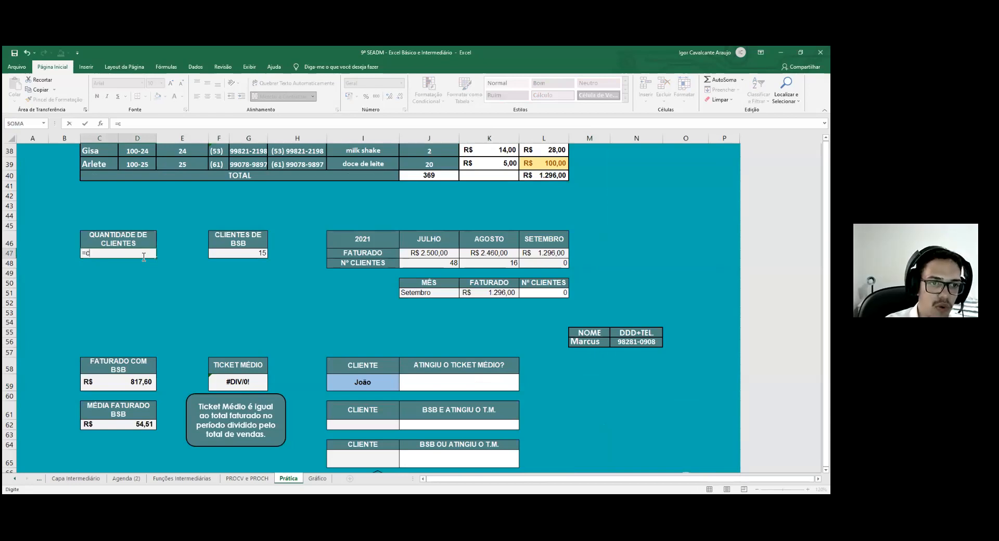
{"action": "scroll", "coordinate": [142, 257], "scroll_direction": "up", "scroll_amount": 2}
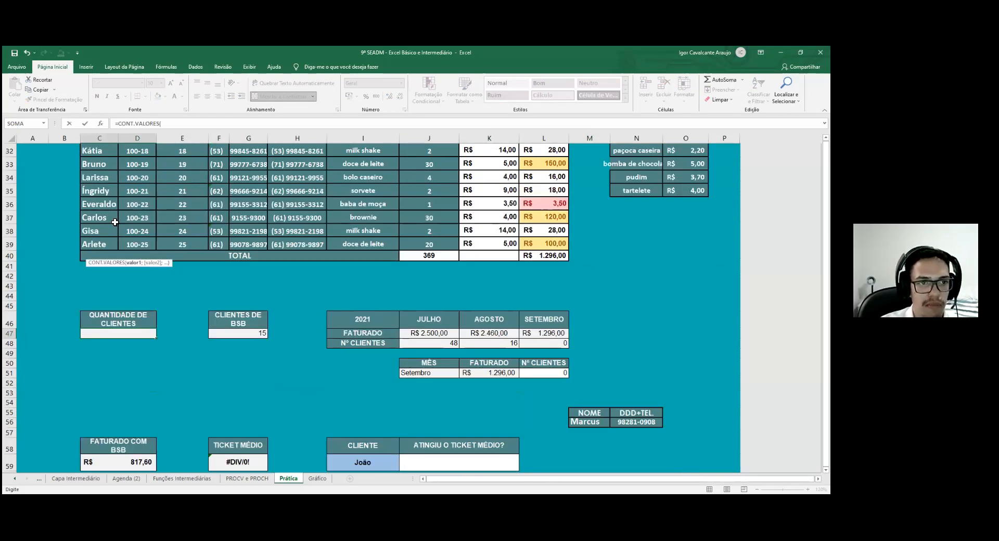
{"action": "scroll", "coordinate": [99, 209], "scroll_direction": "up", "scroll_amount": 7}
{"action": "left_click", "coordinate": [96, 202]}
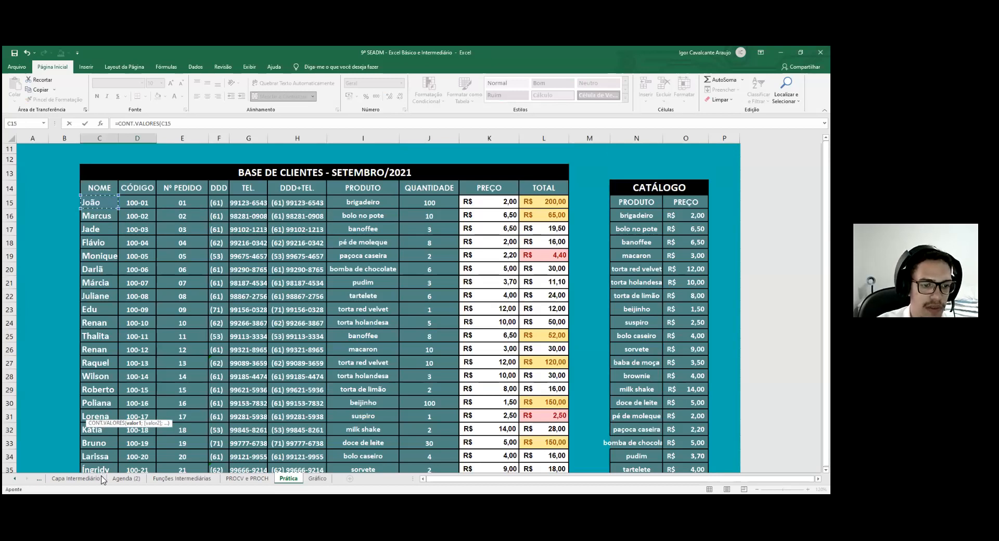
{"action": "key", "text": "ctrl+shift+Down"}
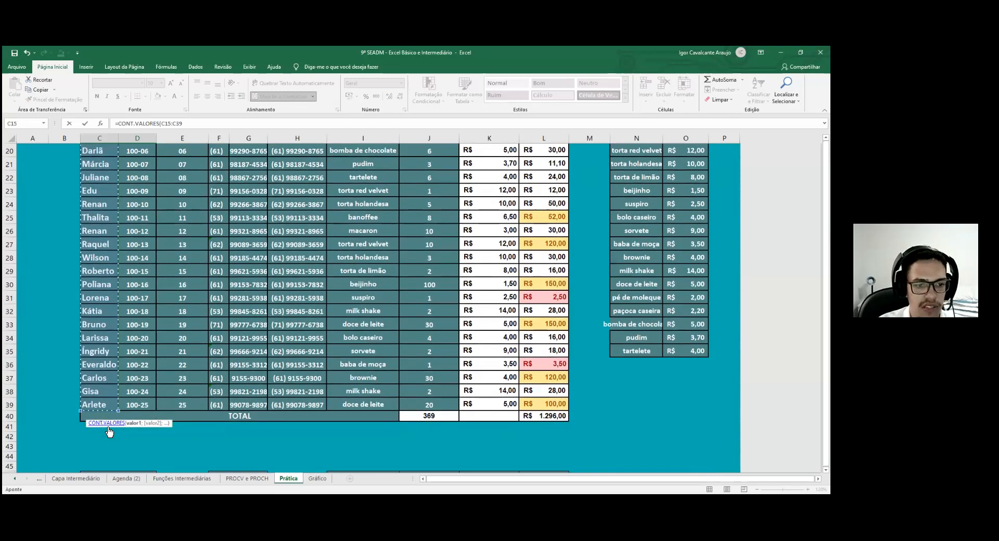
{"action": "key", "text": "Return"}
Begin a formula in the ATINGIU O TICKET MÉDIO? answer cell, J59
{"action": "scroll", "coordinate": [167, 430], "scroll_direction": "down", "scroll_amount": 6}
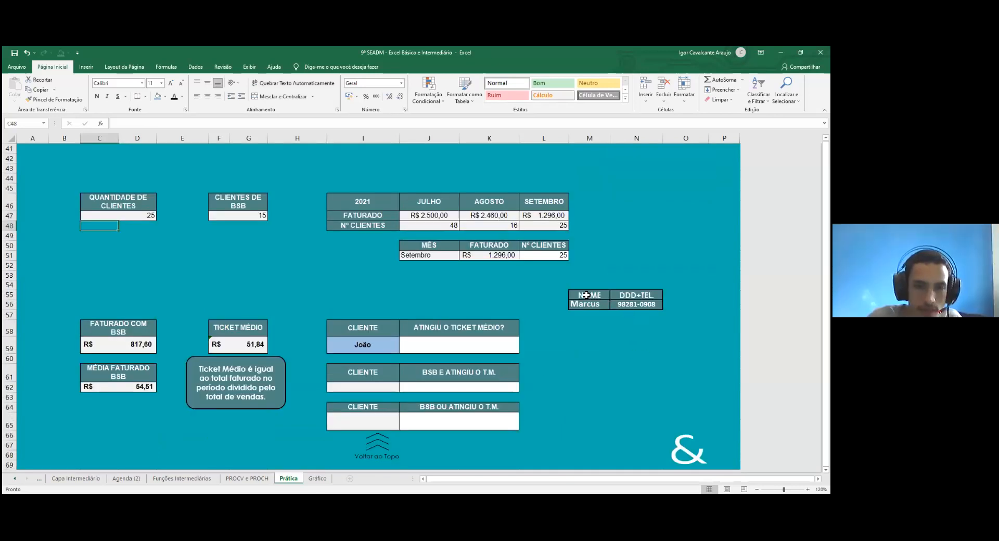
{"action": "left_click", "coordinate": [486, 343]}
{"action": "type", "text": "="}
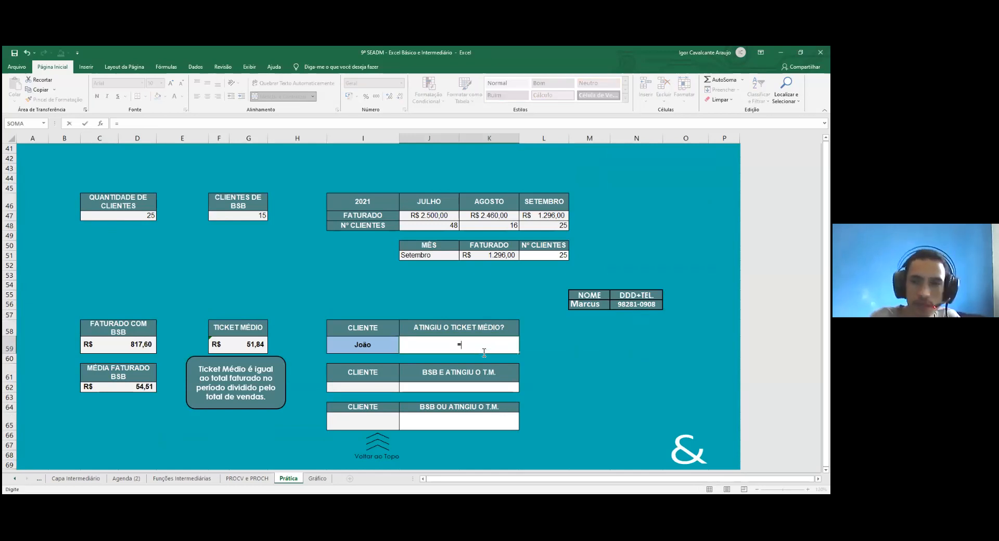
{"action": "type", "text": "PROCV("}
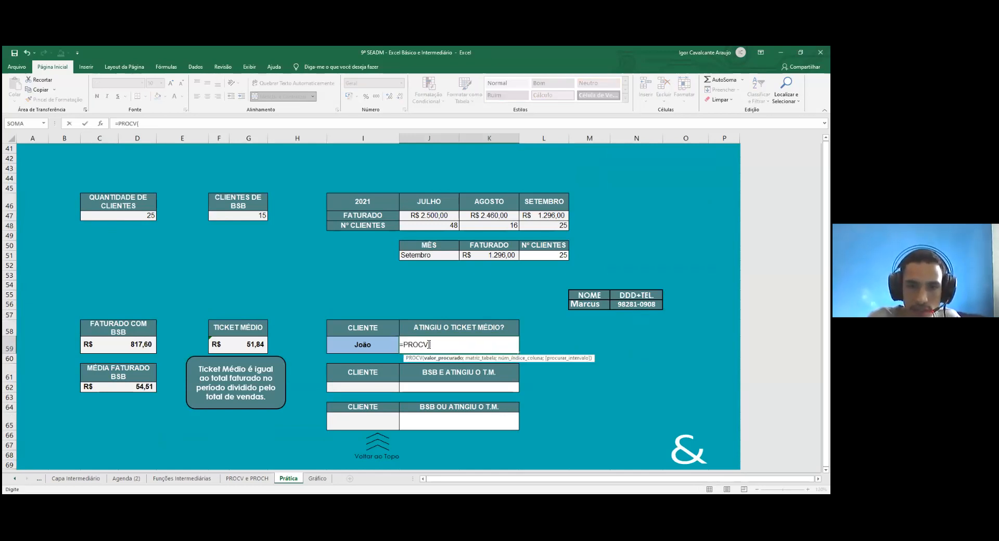
{"action": "type", "text": "SE("}
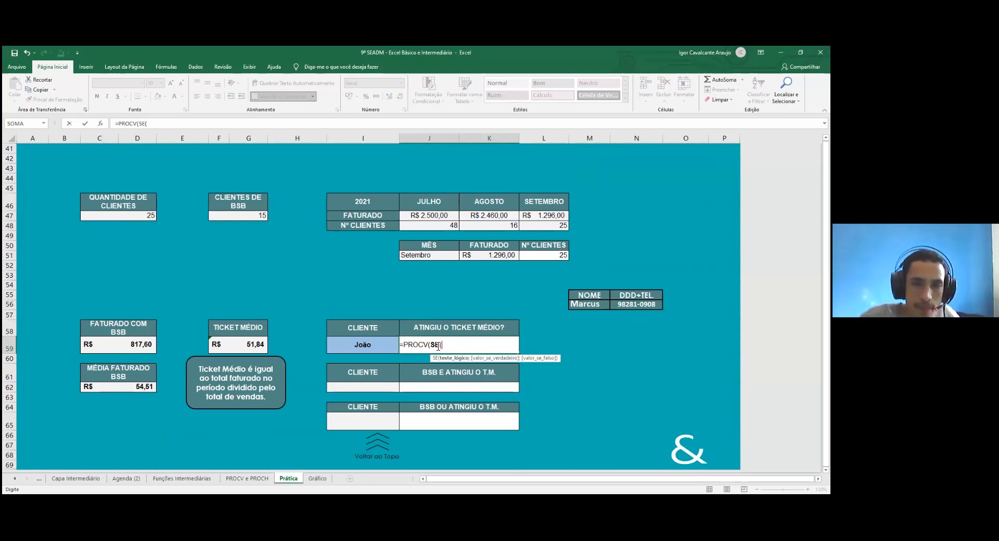
{"action": "key", "text": "BackSpace"}
{"action": "key", "text": "BackSpace"}
{"action": "key", "text": "BackSpace"}
{"action": "key", "text": "BackSpace"}
{"action": "key", "text": "BackSpace"}
{"action": "key", "text": "BackSpace"}
{"action": "key", "text": "BackSpace"}
{"action": "key", "text": "BackSpace"}
{"action": "key", "text": "BackSpace"}
Start an SE function in J59 with a nested PROCV that looks up the client in I59
{"action": "type", "text": "SE("}
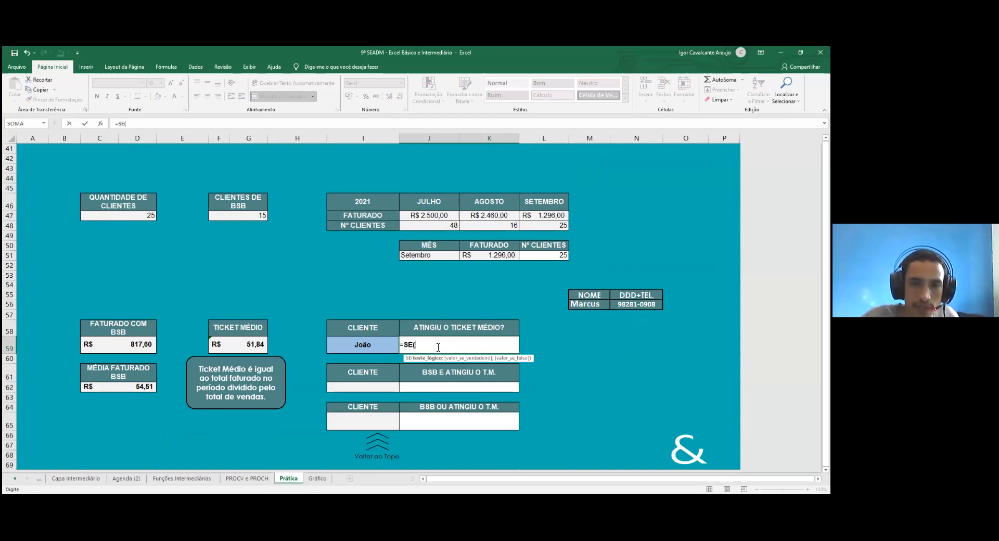
{"action": "type", "text": "PROCV"}
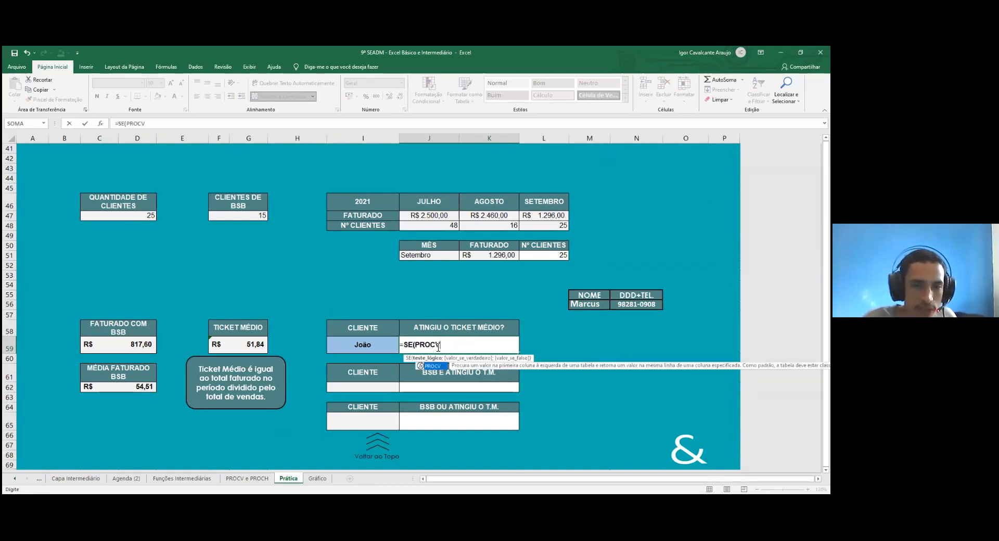
{"action": "type", "text": "("}
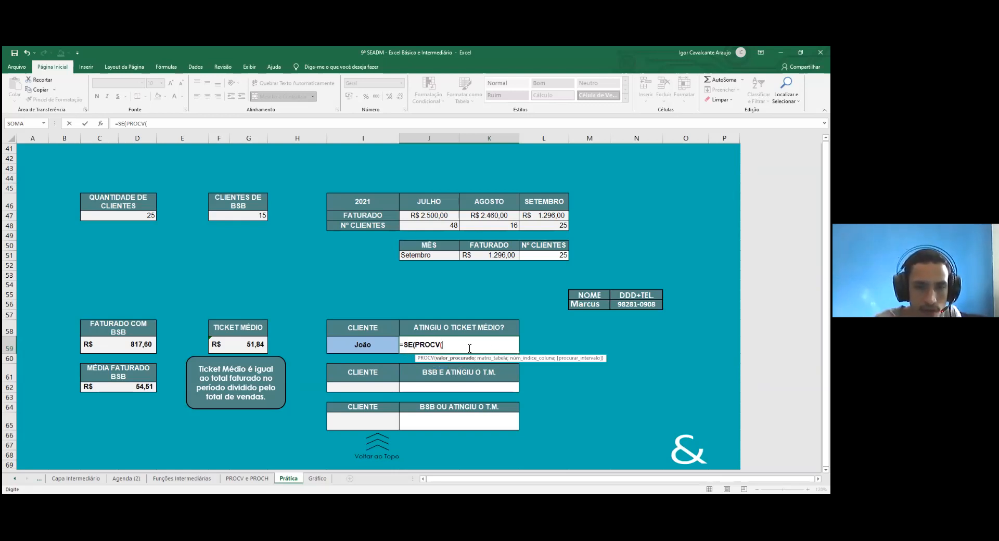
{"action": "left_click", "coordinate": [380, 343]}
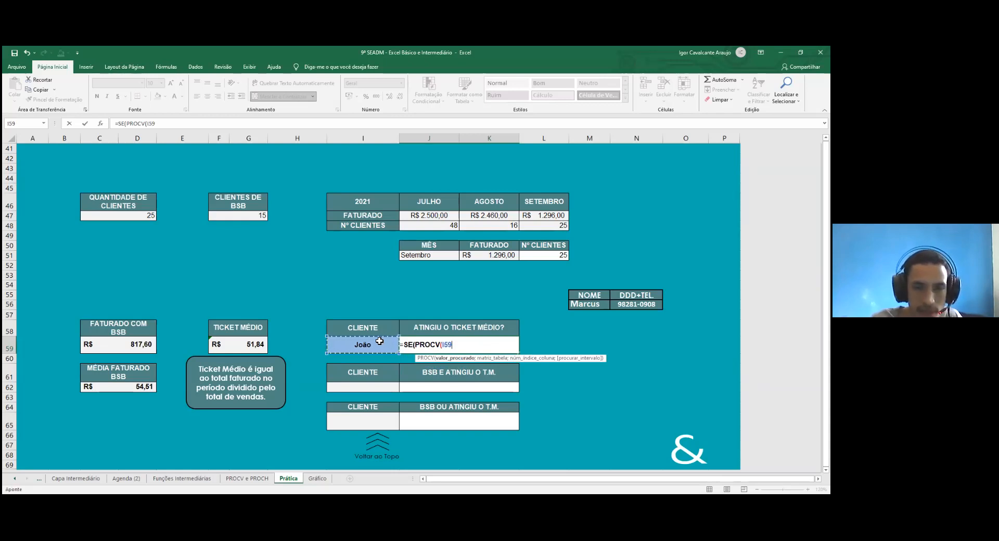
{"action": "type", "text": ";"}
Give the PROCV the table range C15:L39, column index 10 and 0 for an exact match
{"action": "scroll", "coordinate": [373, 344], "scroll_direction": "up", "scroll_amount": 11}
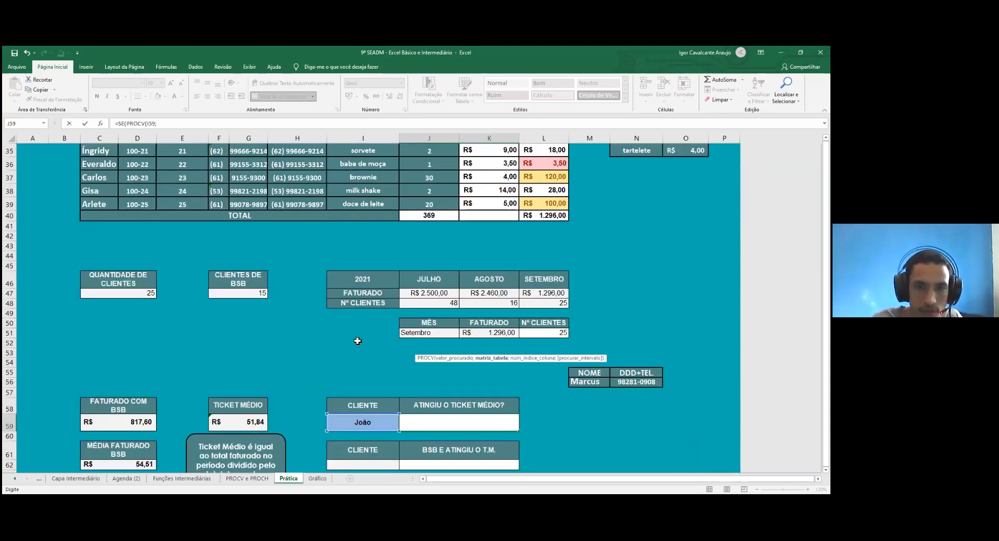
{"action": "left_click", "coordinate": [94, 234]}
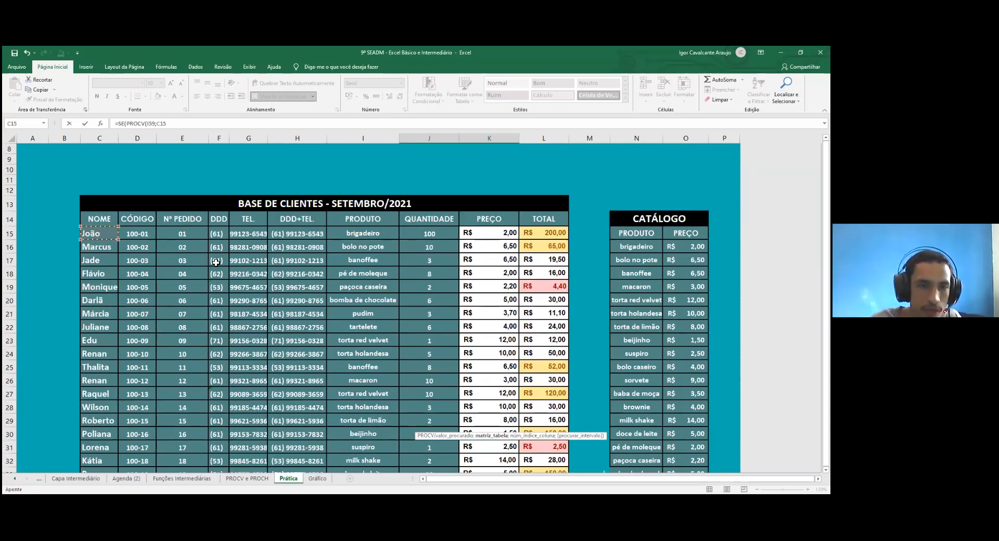
{"action": "scroll", "coordinate": [554, 444], "scroll_direction": "down", "scroll_amount": 3}
{"action": "left_click", "coordinate": [554, 445], "text": "shift"}
{"action": "scroll", "coordinate": [554, 445], "scroll_direction": "down", "scroll_amount": 7}
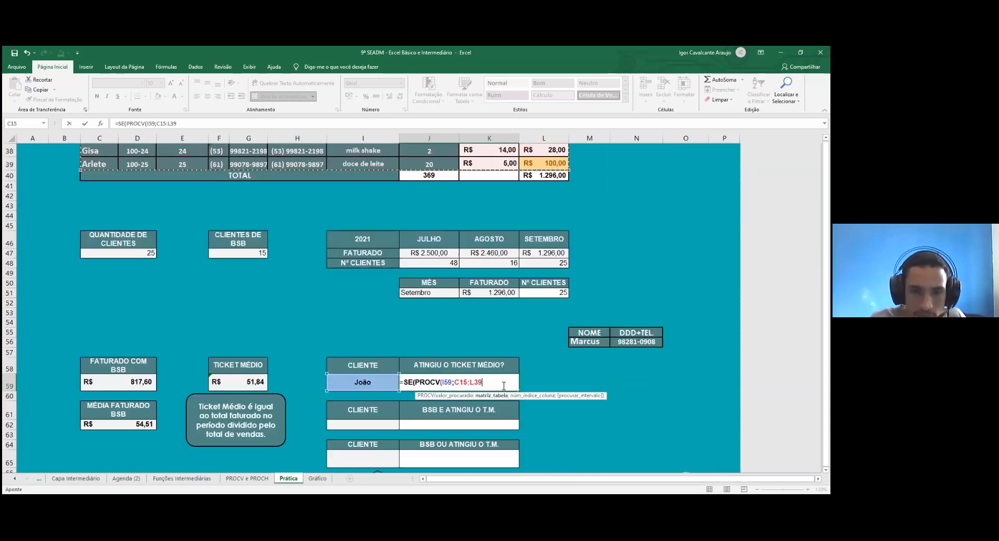
{"action": "type", "text": ";"}
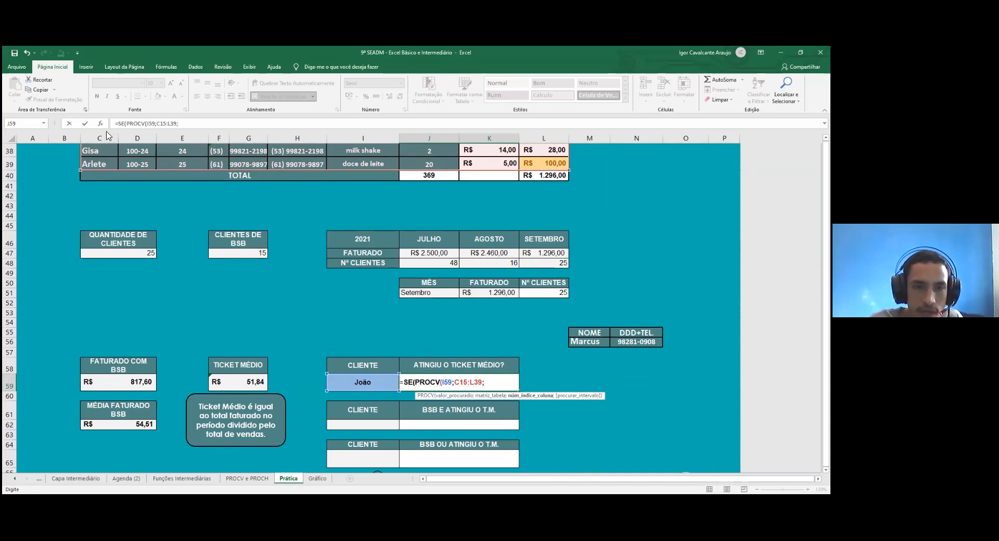
{"action": "type", "text": "10"}
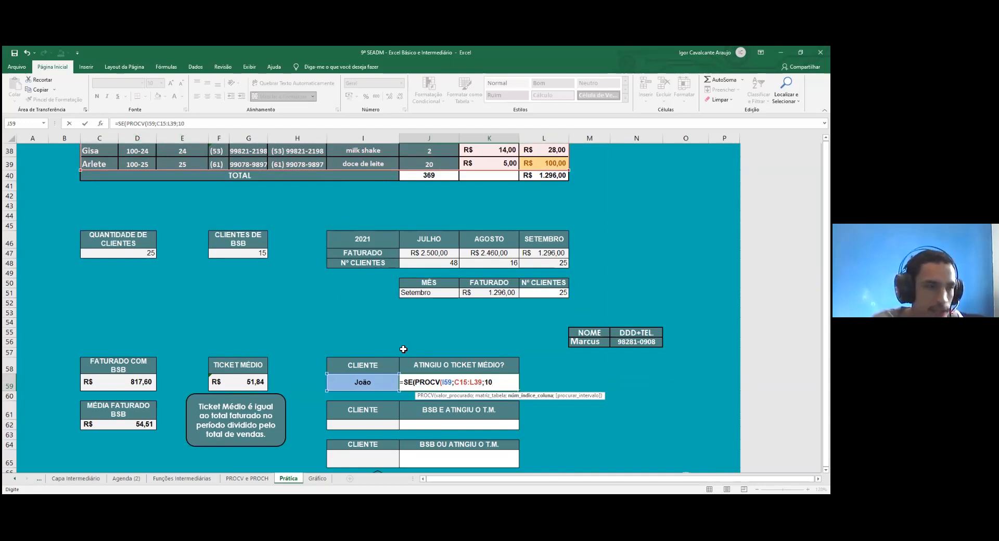
{"action": "type", "text": ";0"}
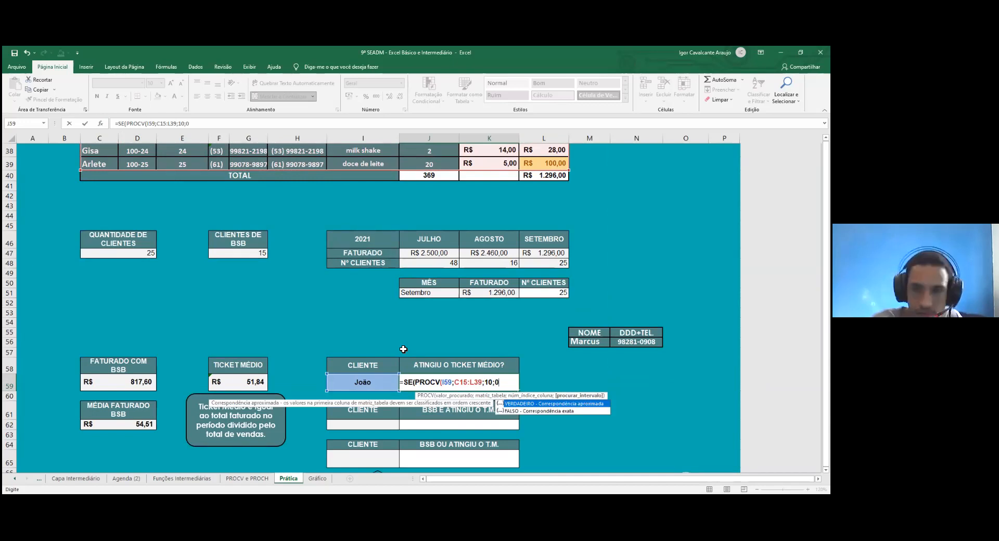
Close the PROCV and complete the SE logical test by comparing its result with >= to the ticket médio in F59
{"action": "type", "text": ");\""}
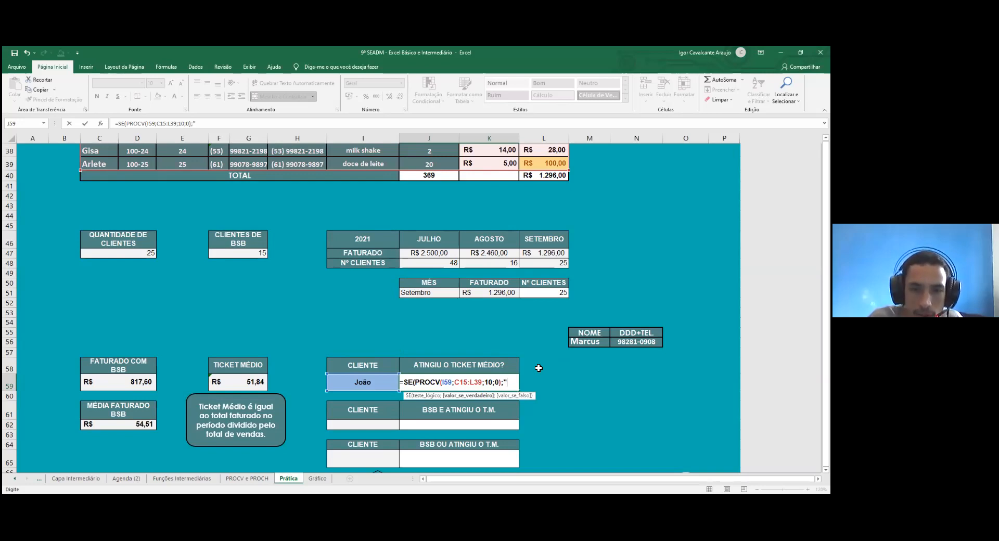
{"action": "key", "text": "BackSpace"}
{"action": "key", "text": "BackSpace"}
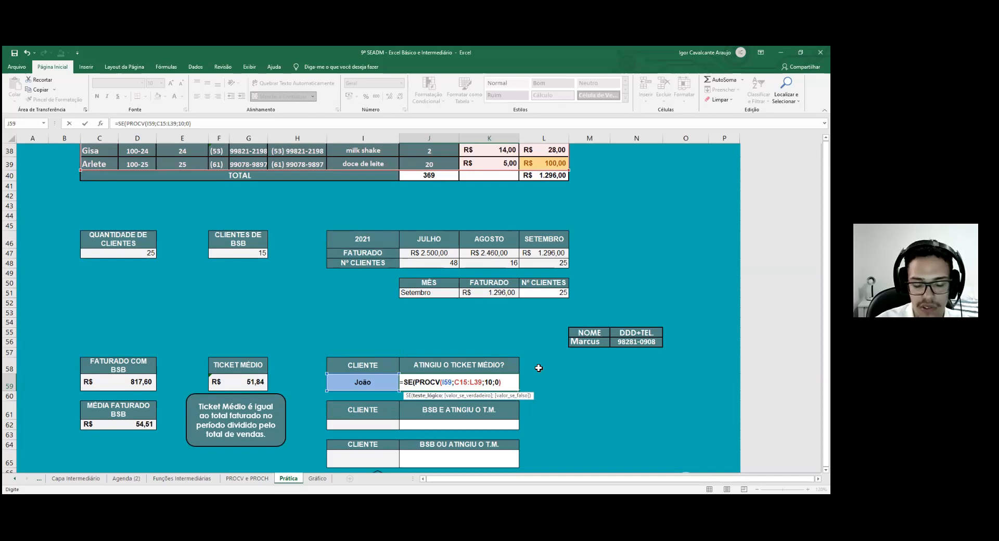
{"action": "type", "text": ">"}
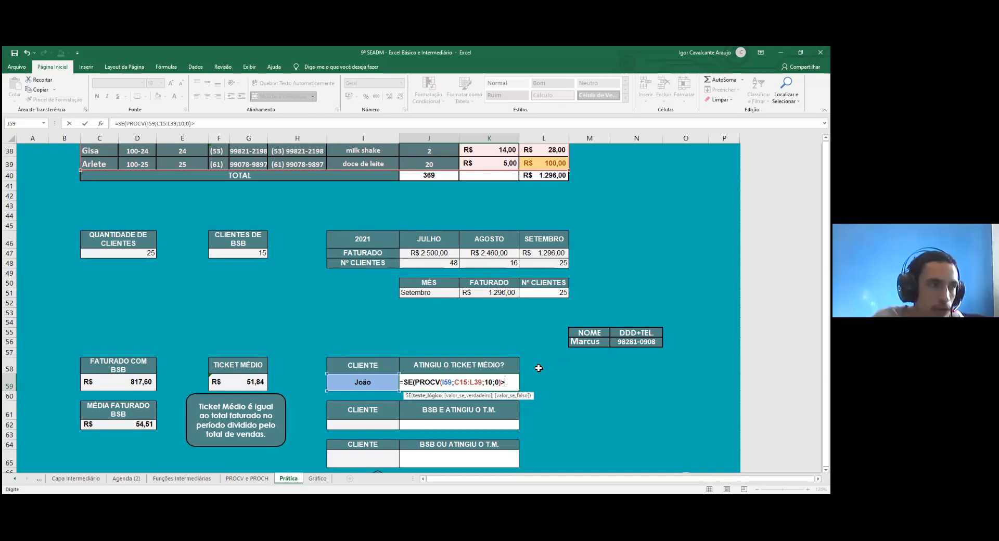
{"action": "type", "text": "="}
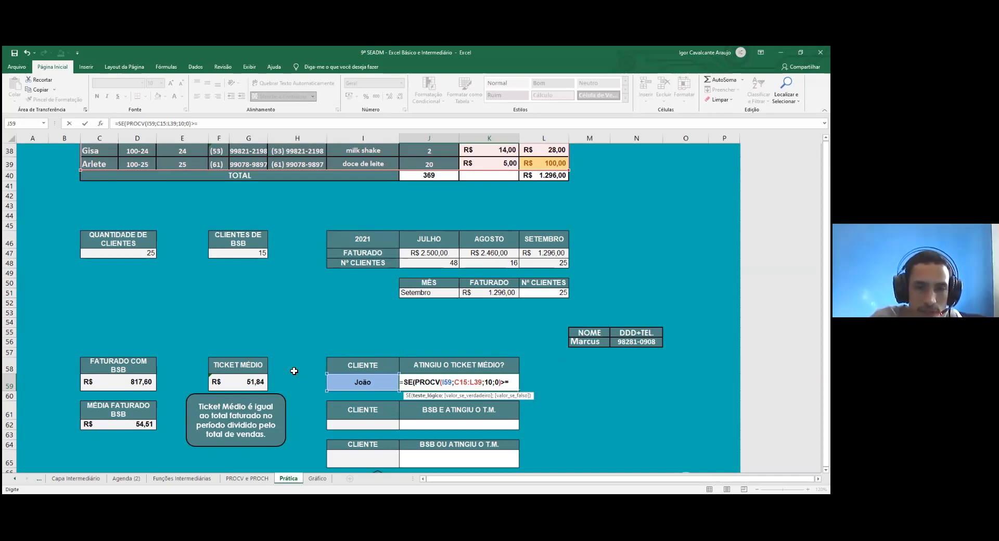
{"action": "left_click", "coordinate": [254, 381]}
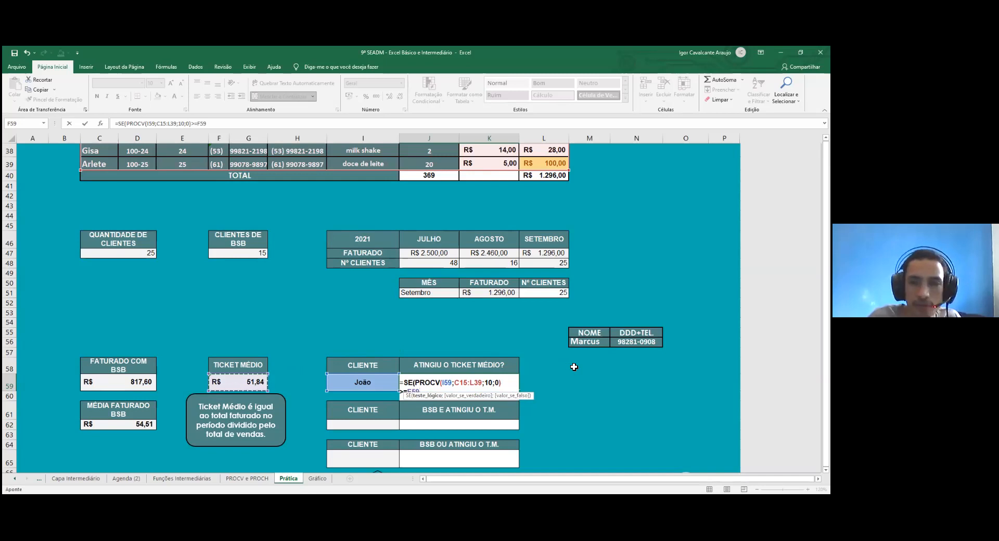
{"action": "key", "text": "F8"}
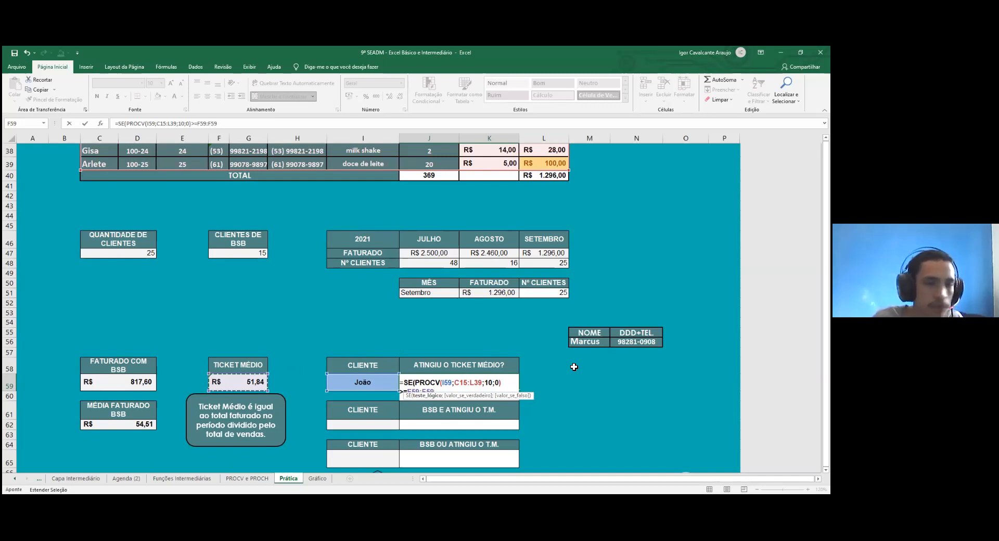
Return "SIM" when the test is true and "NÃO" when false, and commit the formula with the suggested correction
{"action": "type", "text": ";\""}
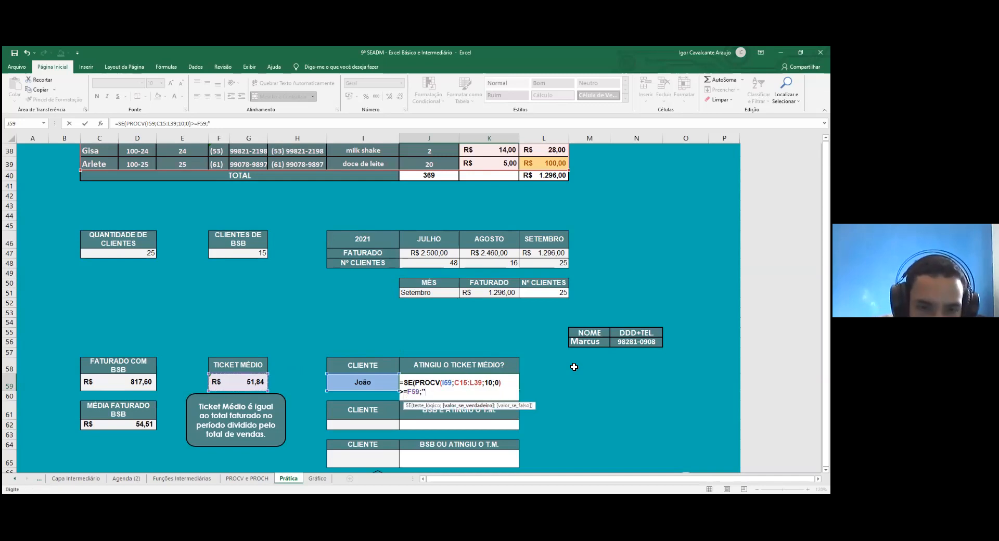
{"action": "type", "text": "S"}
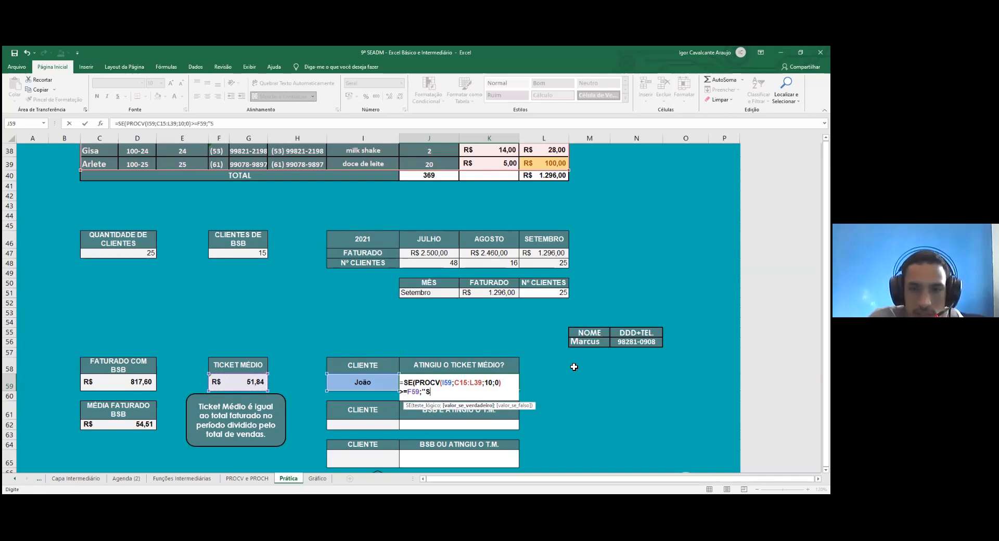
{"action": "type", "text": "IM\";\"NÃO"}
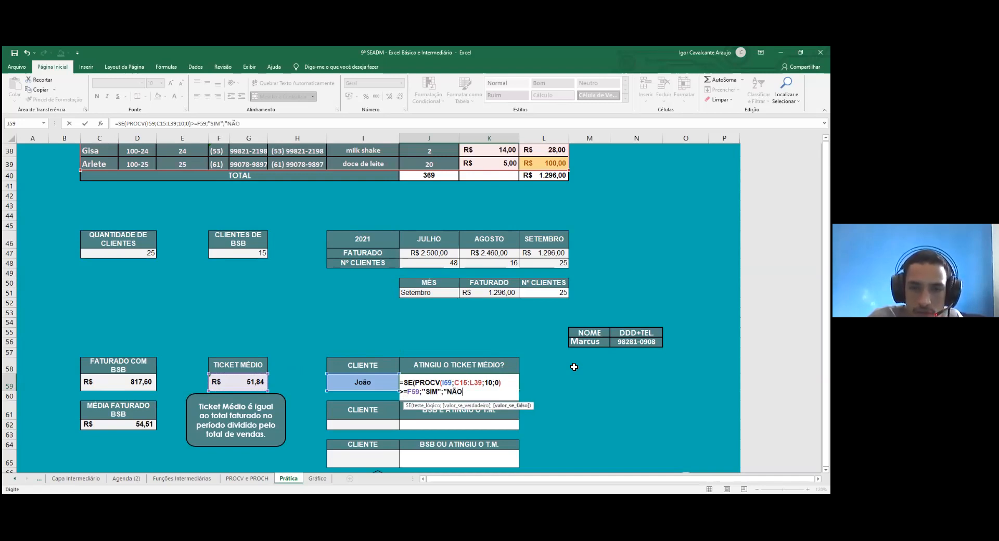
{"action": "key", "text": "Return"}
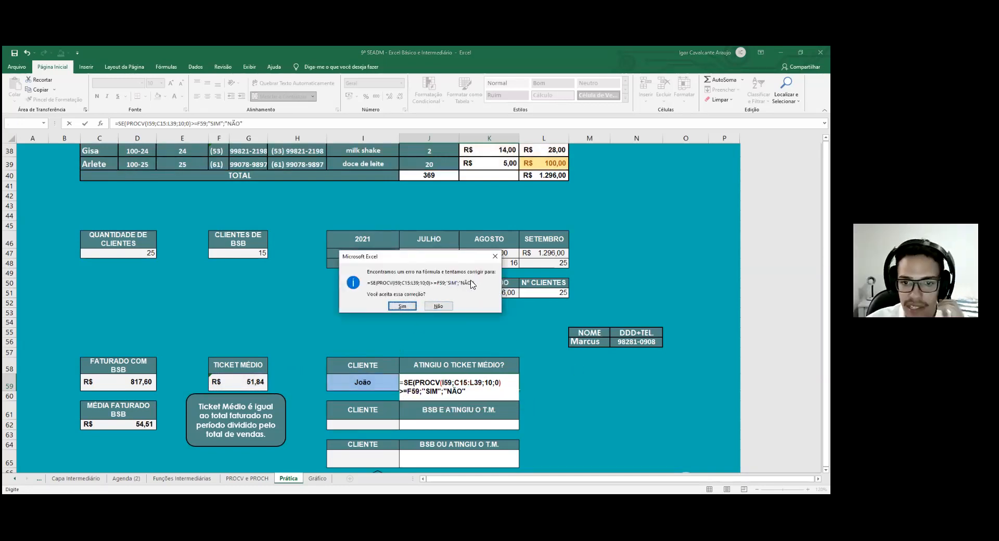
{"action": "left_click", "coordinate": [403, 308]}
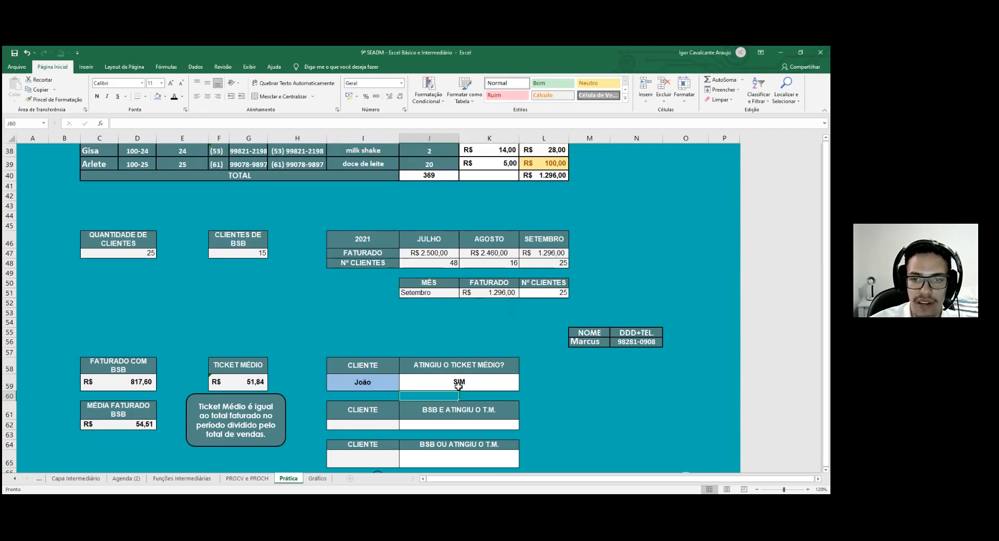
Test the ticket médio formula by choosing the second listed client in I59, and finish with the client from C34
{"action": "left_click", "coordinate": [394, 384]}
{"action": "left_click", "coordinate": [318, 402]}
{"action": "left_click", "coordinate": [403, 387]}
{"action": "scroll", "coordinate": [342, 442], "scroll_direction": "down", "scroll_amount": 2}
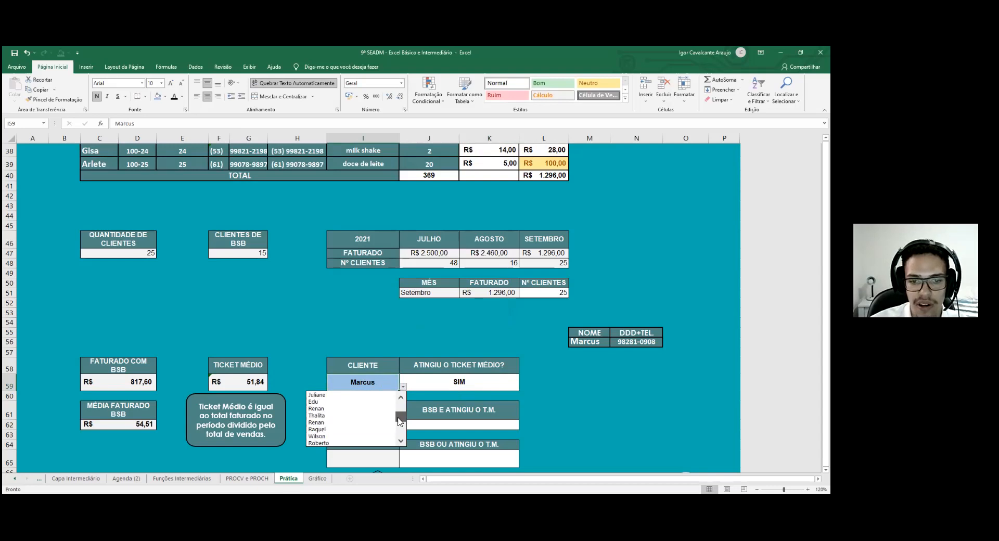
{"action": "left_click", "coordinate": [338, 439]}
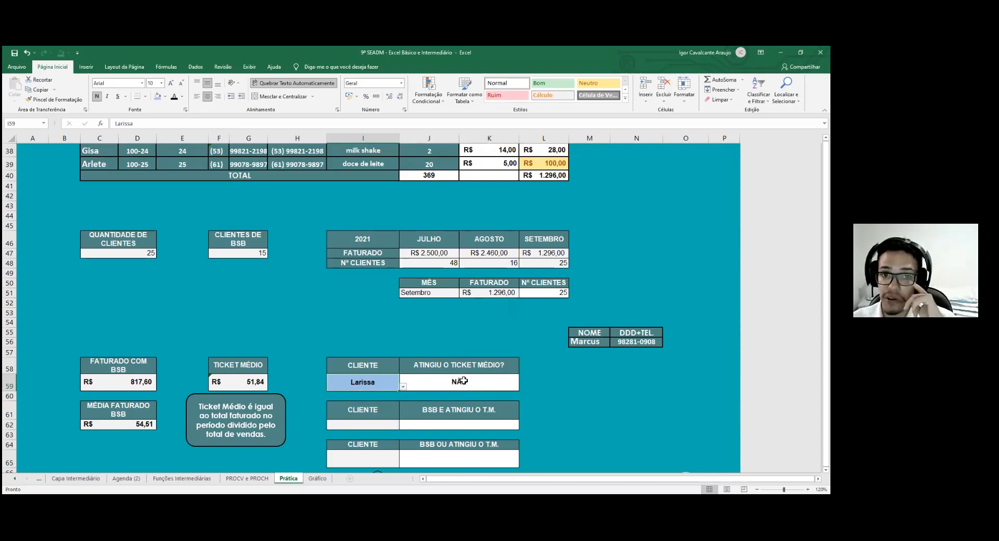
Test the ticket médio check by choosing the clients from C38, C37 and C35 one after another in I59
{"action": "left_click", "coordinate": [403, 387]}
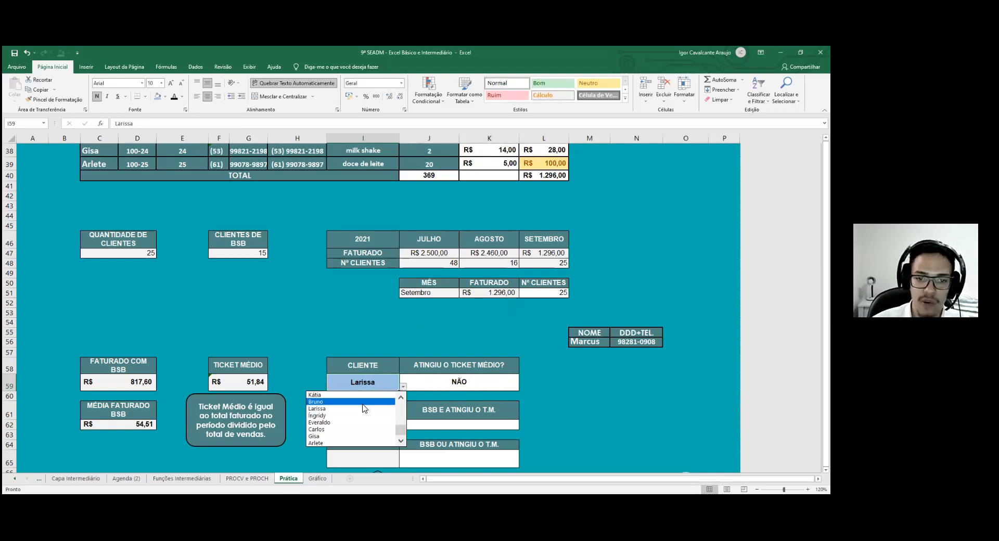
{"action": "left_click", "coordinate": [326, 437]}
{"action": "left_click", "coordinate": [404, 387]}
{"action": "left_click", "coordinate": [323, 429]}
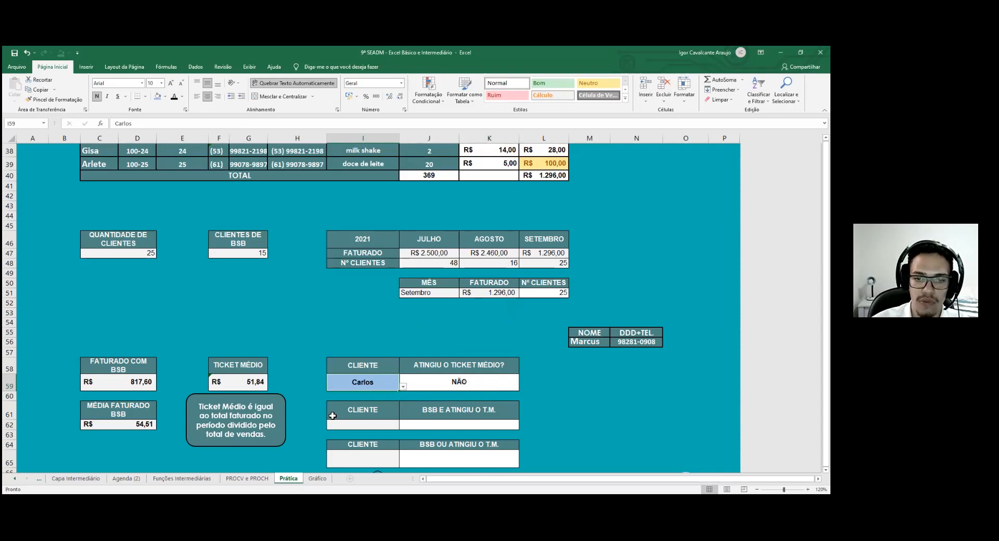
{"action": "left_click", "coordinate": [403, 386]}
{"action": "left_click", "coordinate": [320, 415]}
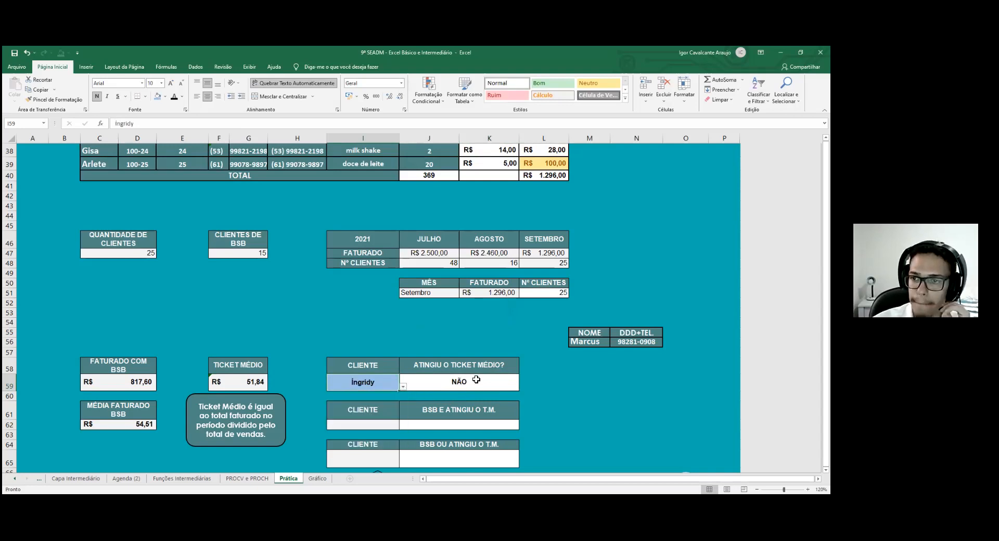
Examine the arguments of the SE formula with the nested PROCV in J59
{"action": "double_click", "coordinate": [475, 381]}
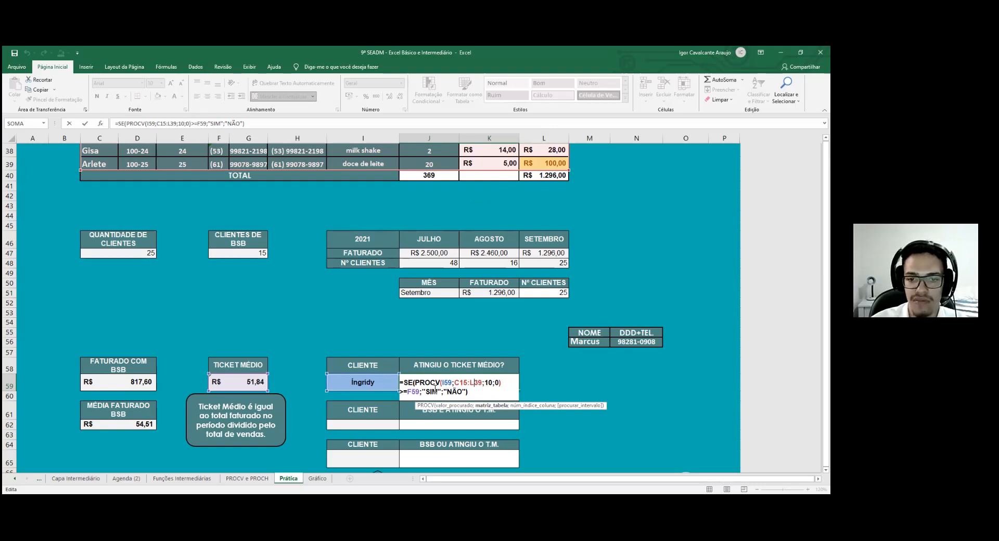
{"action": "left_click", "coordinate": [461, 395]}
{"action": "left_click", "coordinate": [460, 393]}
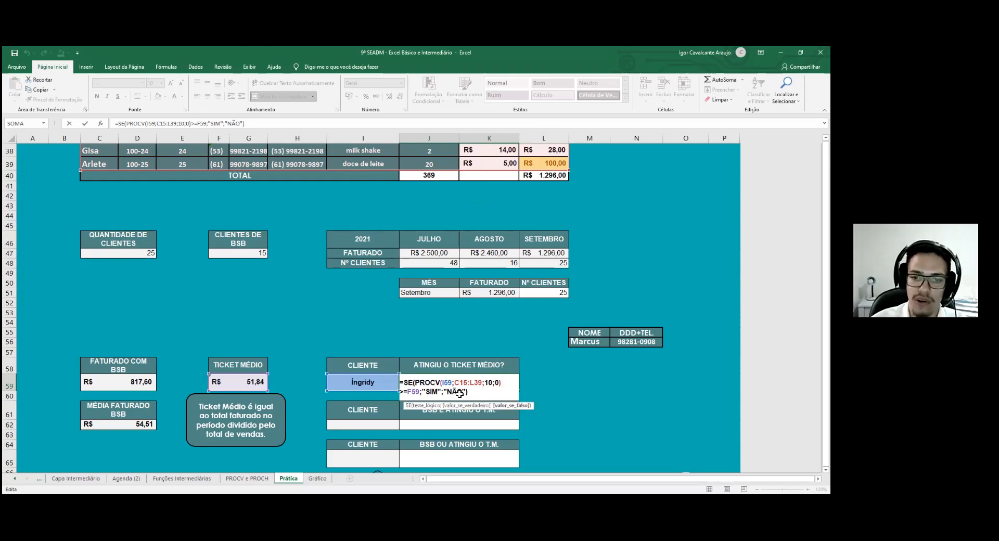
Test the ticket médio check with the client from C32, and finish with the client from C33 in I59
{"action": "left_click", "coordinate": [364, 384]}
{"action": "left_click", "coordinate": [403, 387]}
{"action": "left_click", "coordinate": [354, 398]}
{"action": "left_click", "coordinate": [404, 386]}
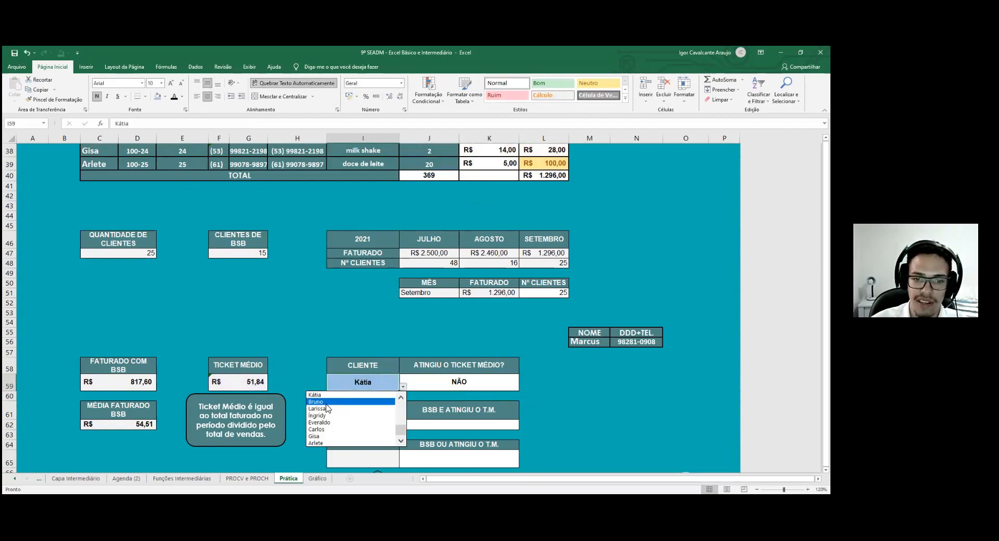
{"action": "left_click", "coordinate": [350, 399]}
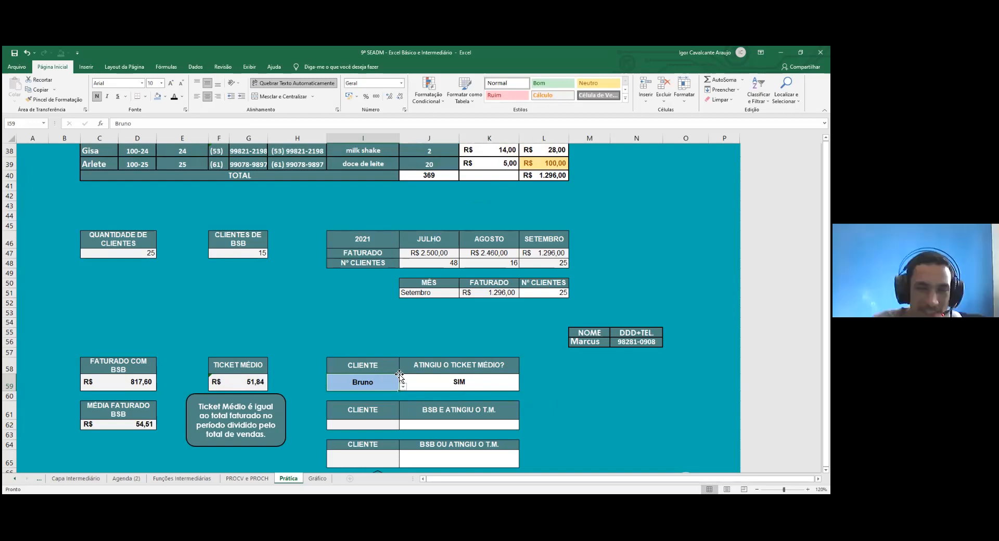
Choose the first listed client in I62 for the BSB E ATINGIU O T.M. exercise
{"action": "left_click", "coordinate": [385, 423]}
{"action": "left_click", "coordinate": [403, 426]}
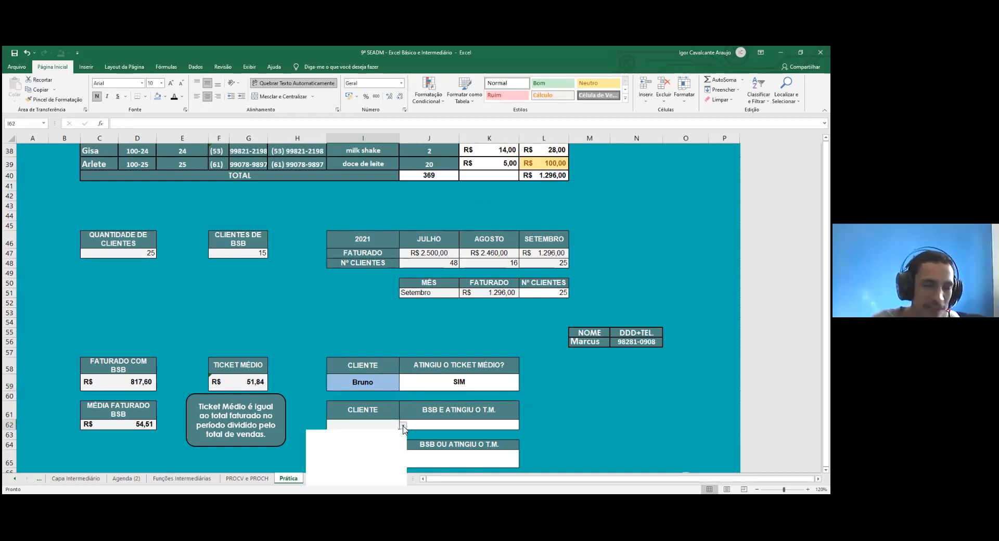
{"action": "left_click", "coordinate": [346, 435]}
{"action": "left_click", "coordinate": [425, 426]}
{"action": "type", "text": "="}
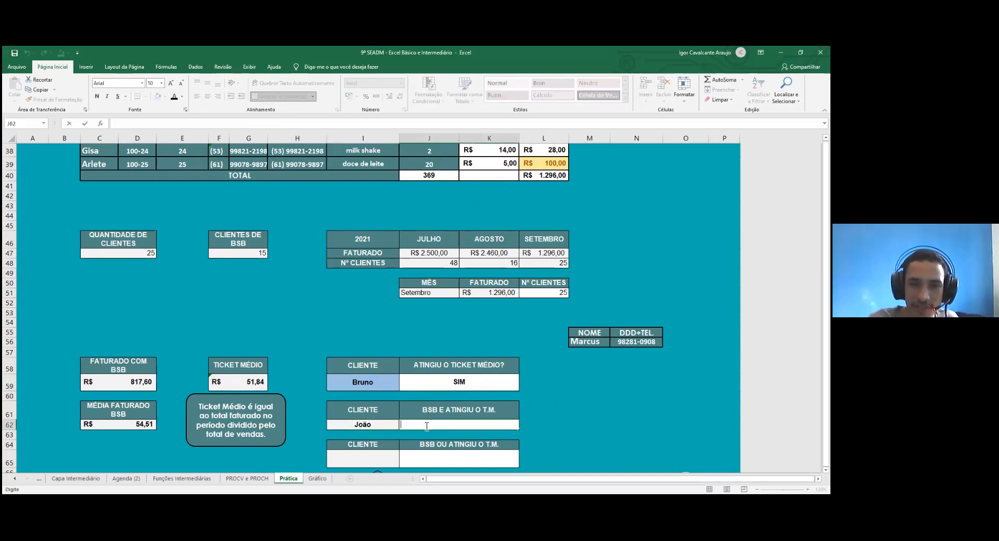
{"action": "key", "text": "Escape"}
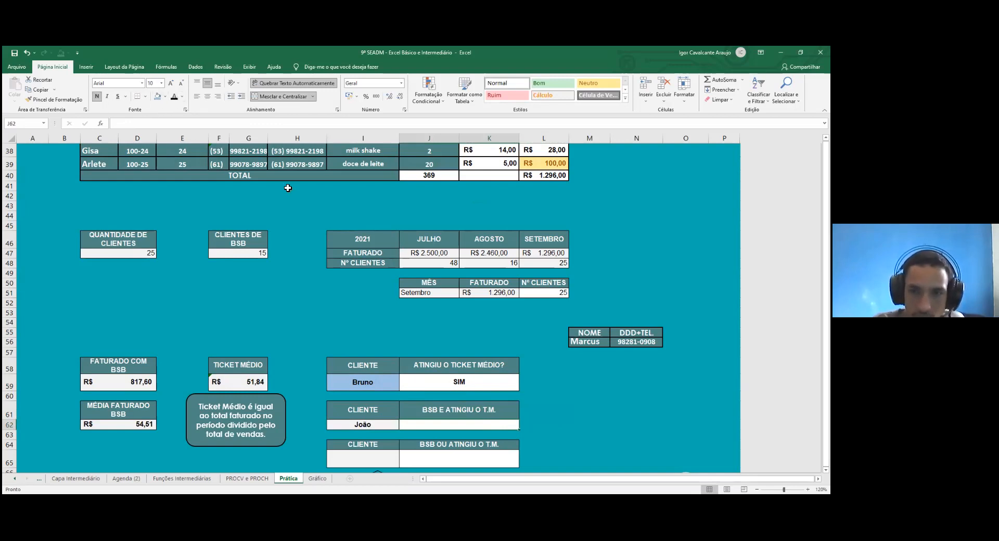
{"action": "type", "text": "="}
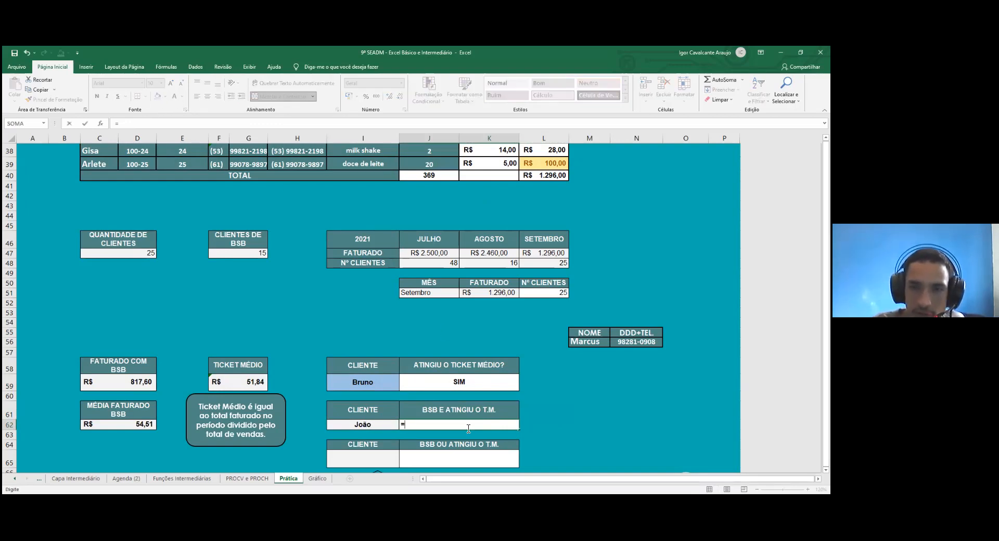
{"action": "type", "text": "SE"}
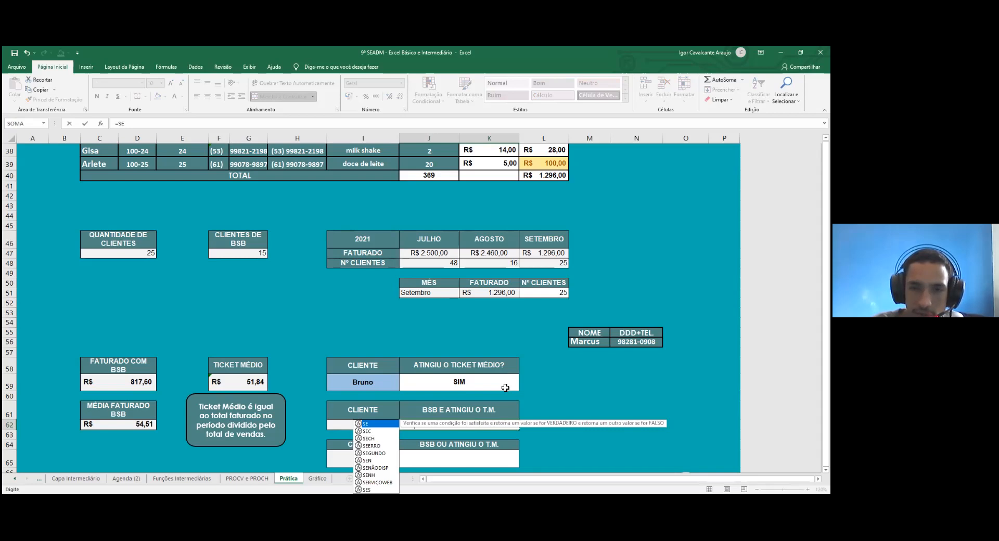
{"action": "key", "text": "Escape"}
{"action": "key", "text": "Escape"}
{"action": "scroll", "coordinate": [551, 395], "scroll_direction": "down", "scroll_amount": 1}
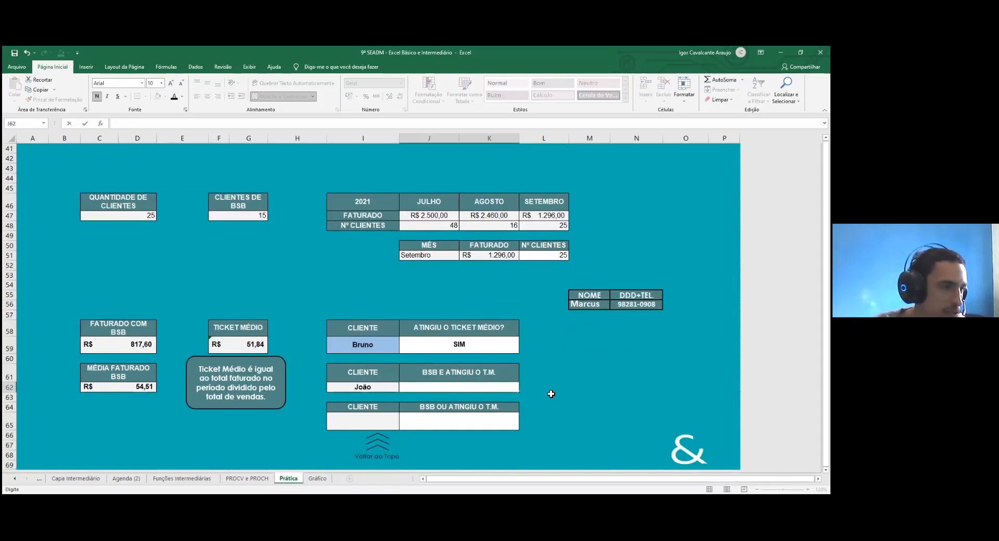
Display the ticket médio formula in J59 and examine its SE and PROCV structure
{"action": "left_click", "coordinate": [510, 309]}
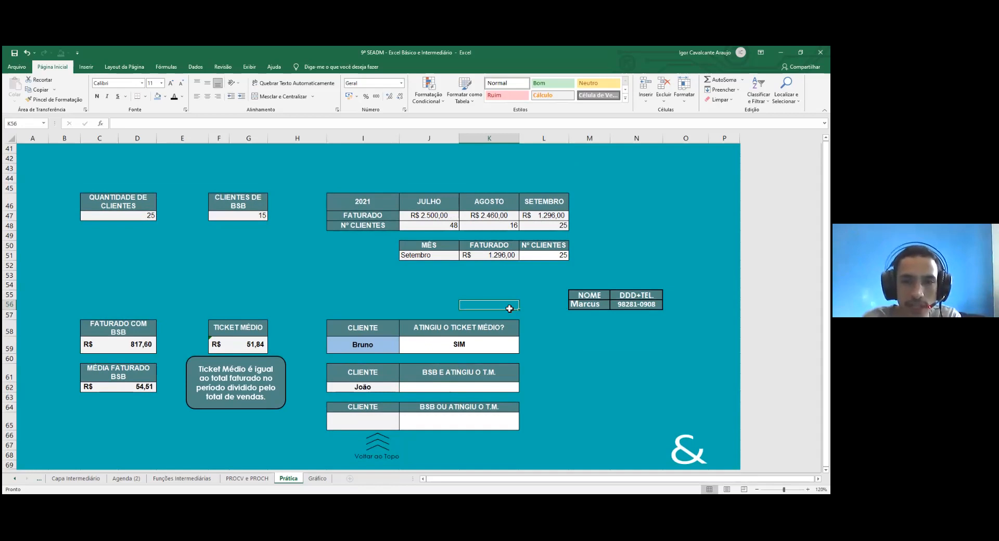
{"action": "double_click", "coordinate": [465, 346]}
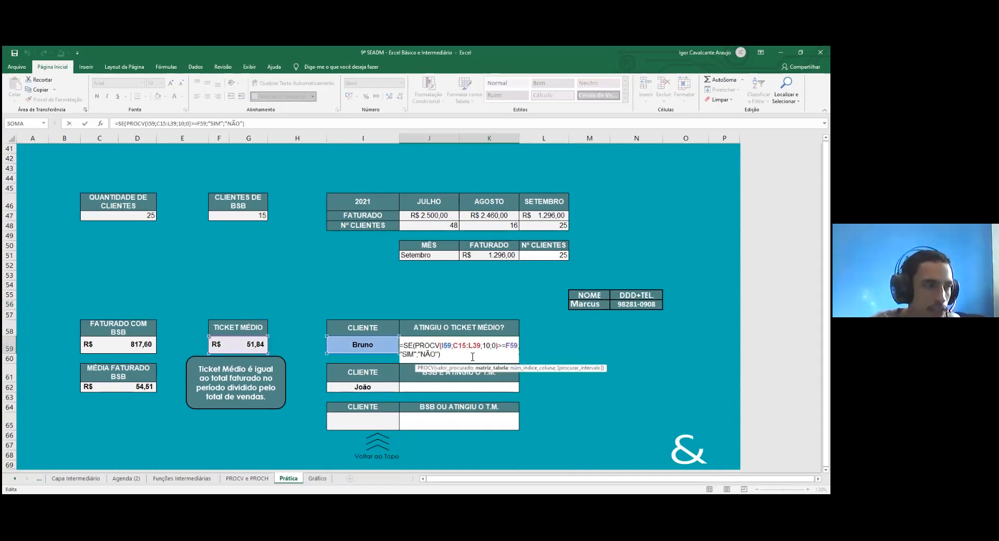
{"action": "left_click", "coordinate": [472, 357]}
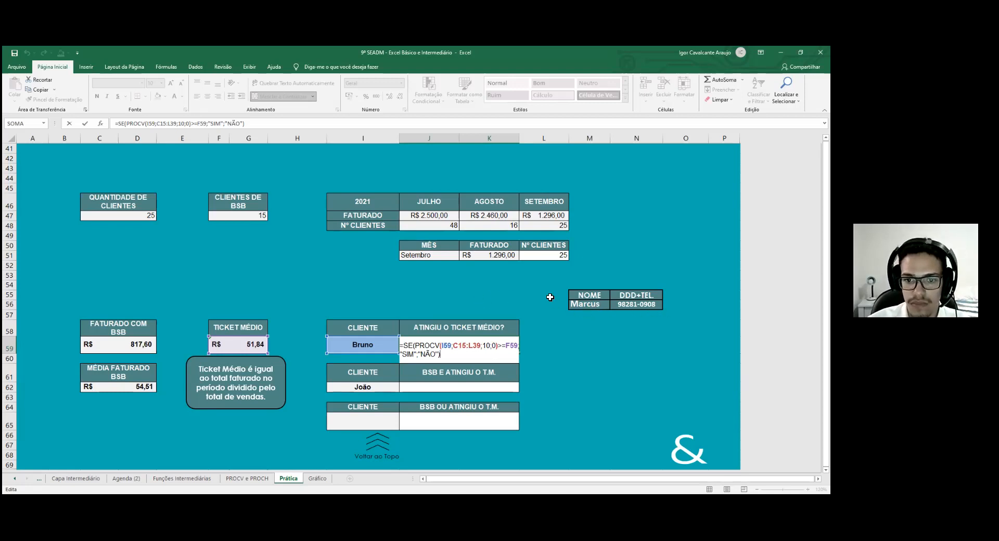
Clear the contents and formatting of the NOME and DDD+TEL. table in M55:N56, and fill it with the sheet's teal background
{"action": "left_click_drag", "start_coordinate": [572, 294], "coordinate": [630, 304]}
{"action": "key", "text": "Delete"}
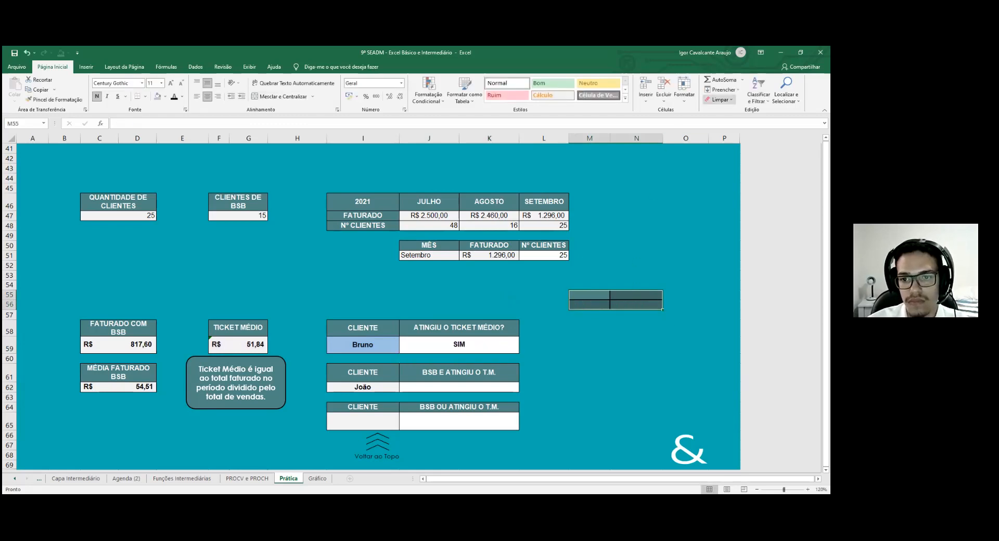
{"action": "left_click", "coordinate": [731, 111]}
{"action": "left_click", "coordinate": [167, 97]}
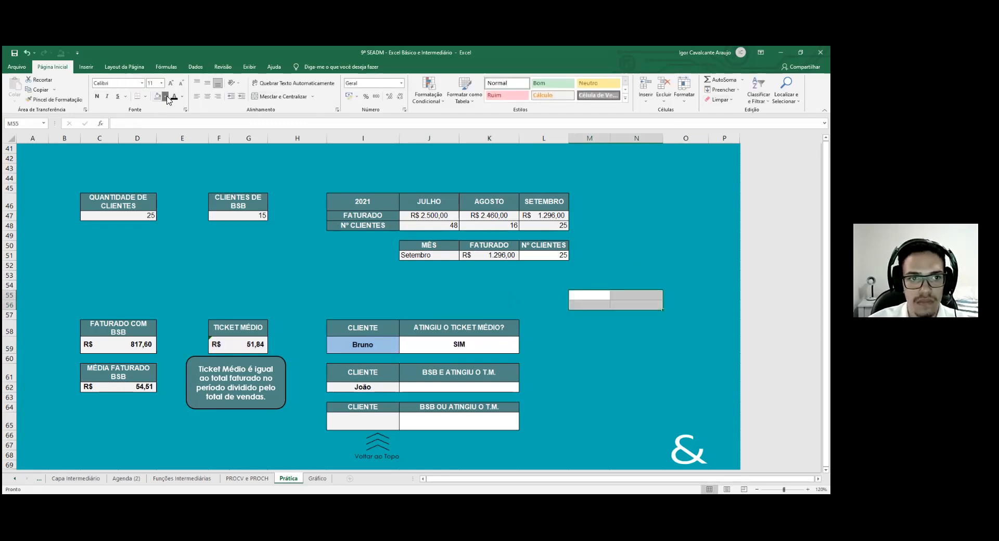
{"action": "left_click", "coordinate": [160, 180]}
{"action": "left_click", "coordinate": [614, 388]}
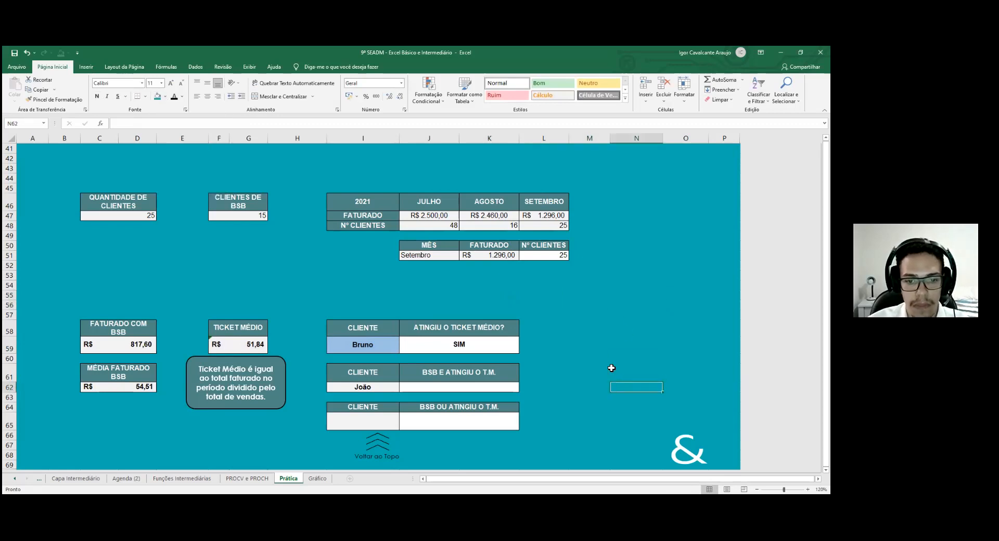
Make the client count in C47 bold and centred, and copy its formatting to the CLIENTES DE BSB value in F47
{"action": "left_click_drag", "start_coordinate": [140, 215], "coordinate": [194, 214]}
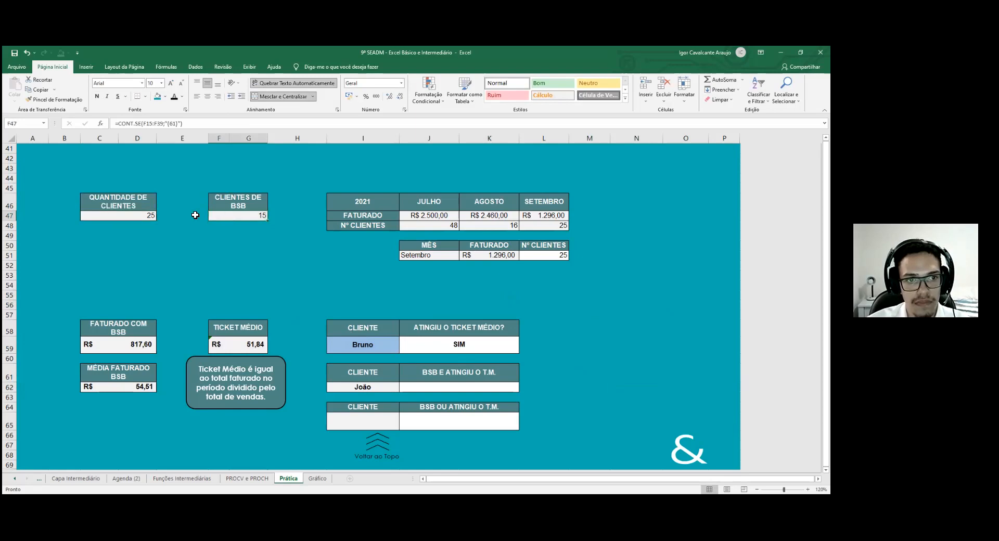
{"action": "left_click", "coordinate": [128, 217]}
{"action": "left_click", "coordinate": [97, 97]}
{"action": "left_click", "coordinate": [207, 96]}
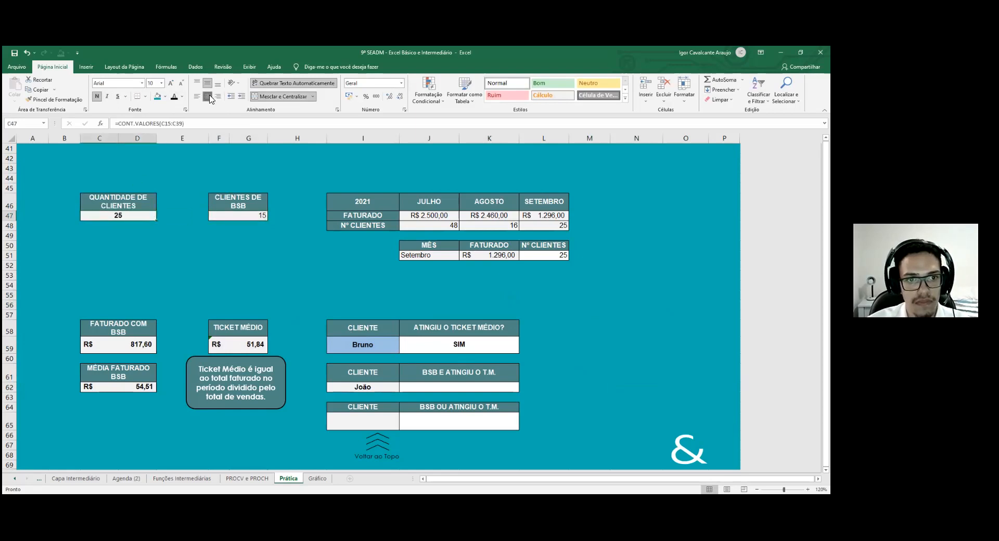
{"action": "left_click", "coordinate": [55, 99]}
{"action": "left_click", "coordinate": [238, 215]}
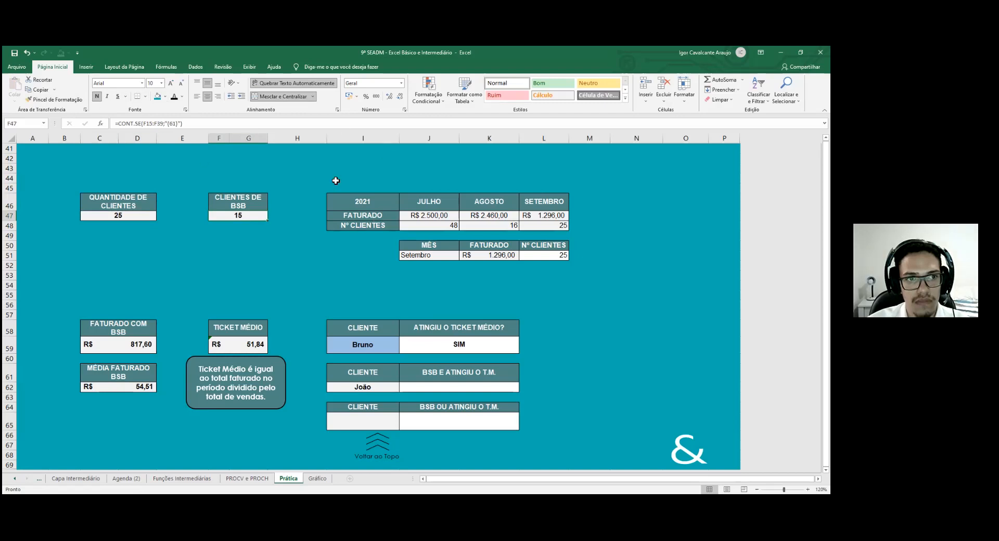
Make the monthly figures in J47:L48 and the month lookup row J51:L51 bold
{"action": "left_click_drag", "start_coordinate": [438, 215], "coordinate": [533, 223]}
{"action": "left_click_drag", "start_coordinate": [433, 256], "coordinate": [546, 254], "text": "ctrl"}
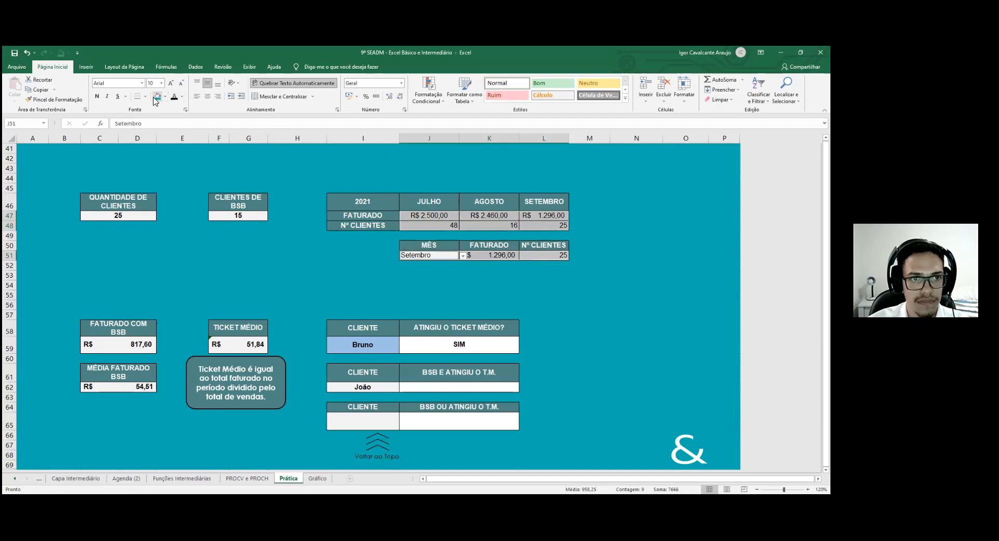
{"action": "left_click", "coordinate": [97, 96]}
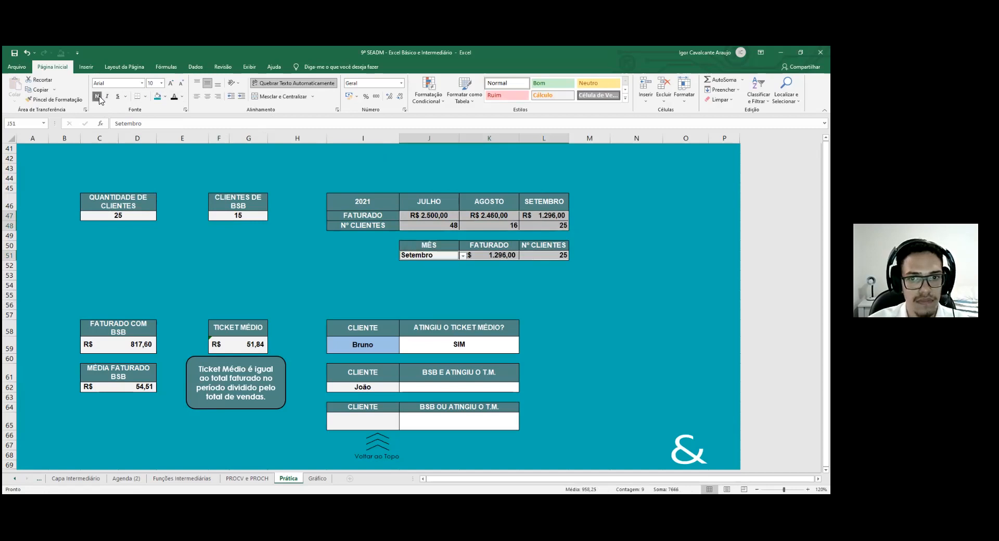
{"action": "left_click", "coordinate": [484, 285]}
Change the background of the client cell I59 from blue to white
{"action": "scroll", "coordinate": [483, 285], "scroll_direction": "down", "scroll_amount": 1}
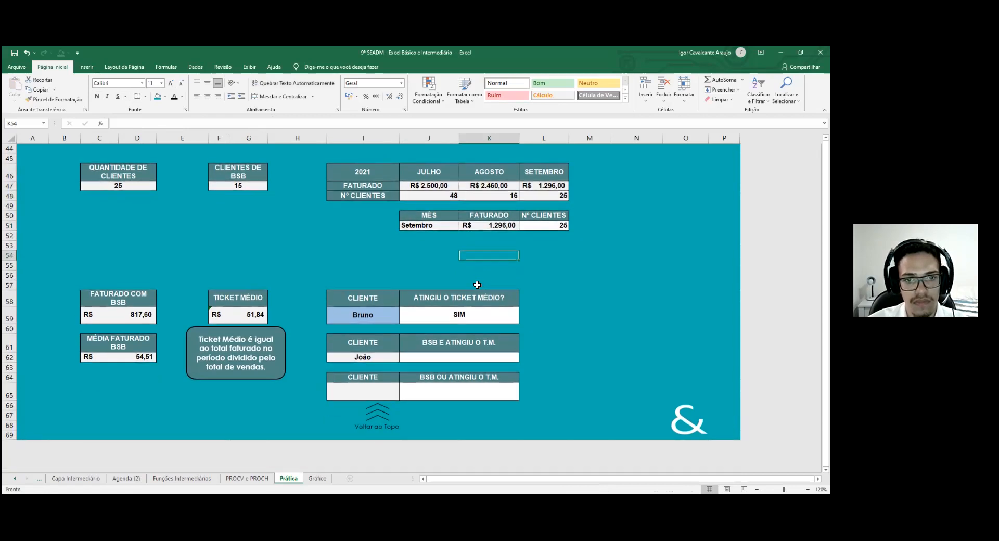
{"action": "left_click", "coordinate": [380, 314]}
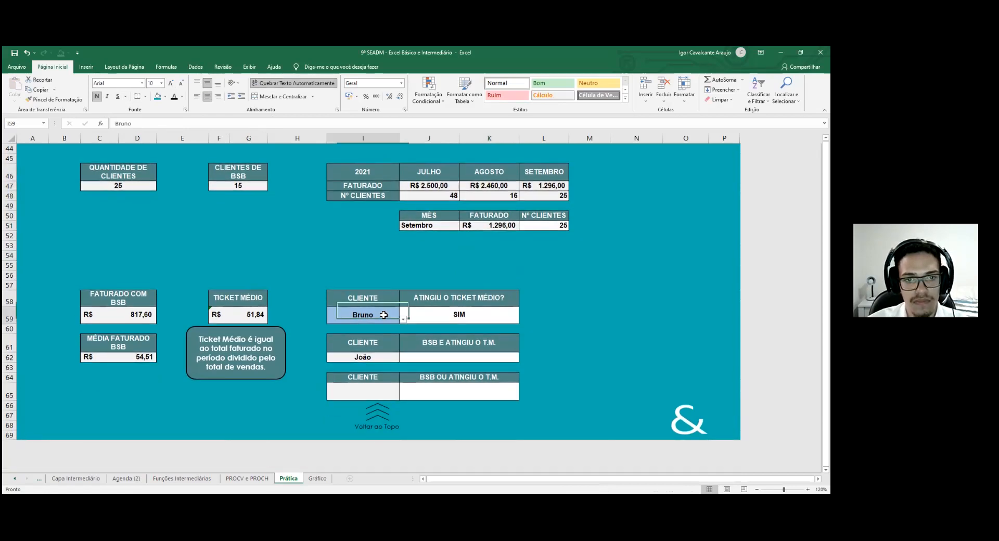
{"action": "left_click", "coordinate": [165, 98]}
{"action": "left_click", "coordinate": [179, 189]}
{"action": "left_click", "coordinate": [363, 235]}
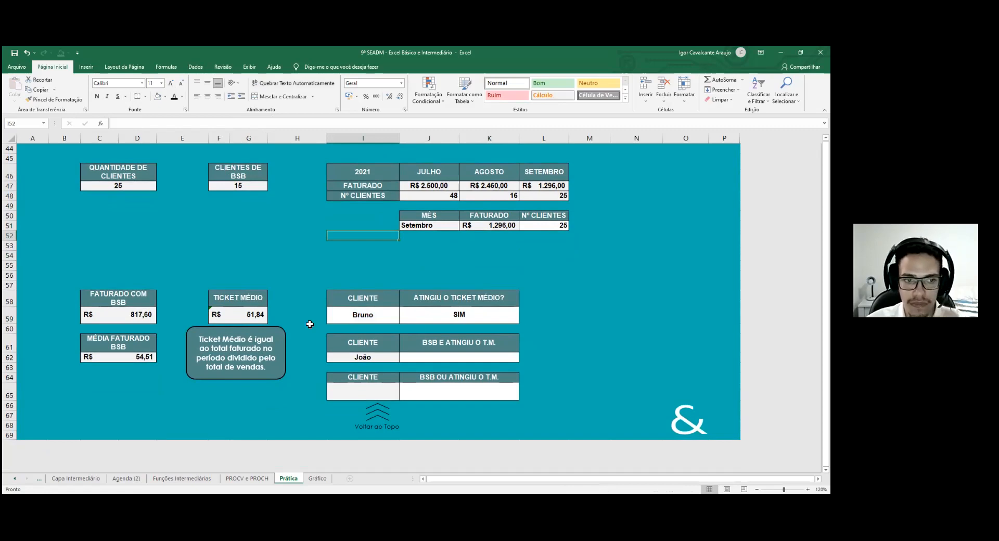
Examine the empty BSB E ATINGIU O T.M. and BSB OU ATINGIU O T.M. exercises and the client base they draw on
{"action": "scroll", "coordinate": [310, 325], "scroll_direction": "up", "scroll_amount": 2}
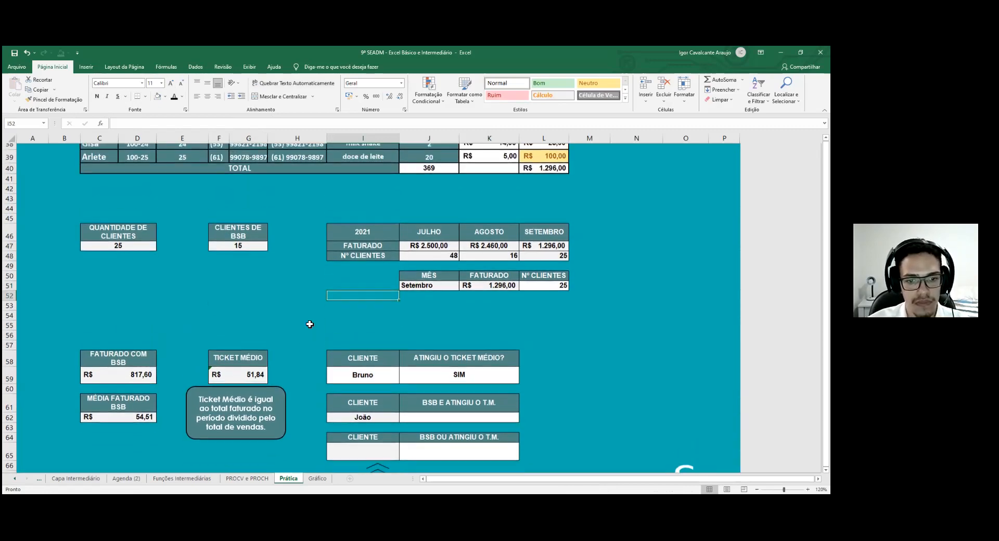
{"action": "scroll", "coordinate": [448, 343], "scroll_direction": "down", "scroll_amount": 4}
{"action": "scroll", "coordinate": [449, 343], "scroll_direction": "up", "scroll_amount": 3}
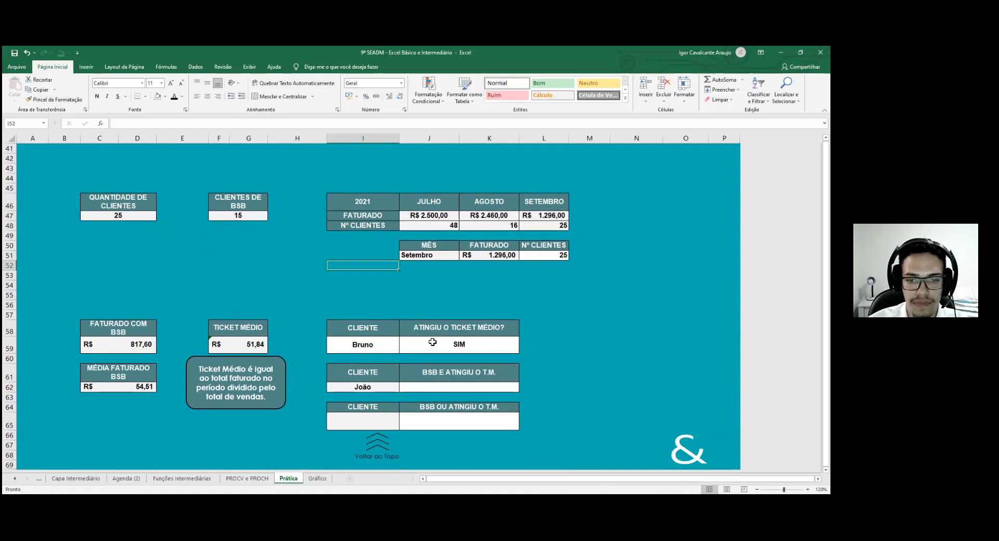
{"action": "left_click", "coordinate": [446, 386]}
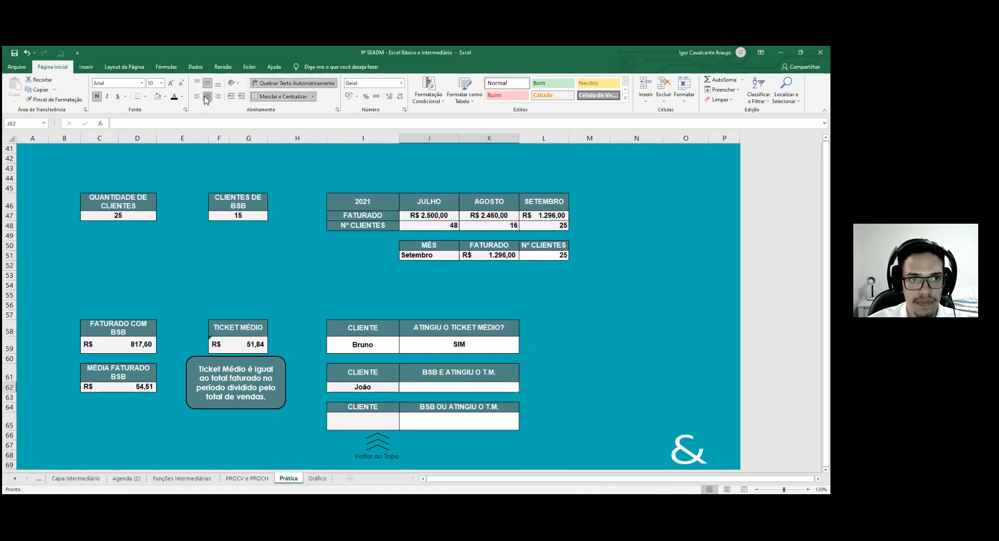
{"action": "left_click_drag", "start_coordinate": [387, 420], "coordinate": [440, 421]}
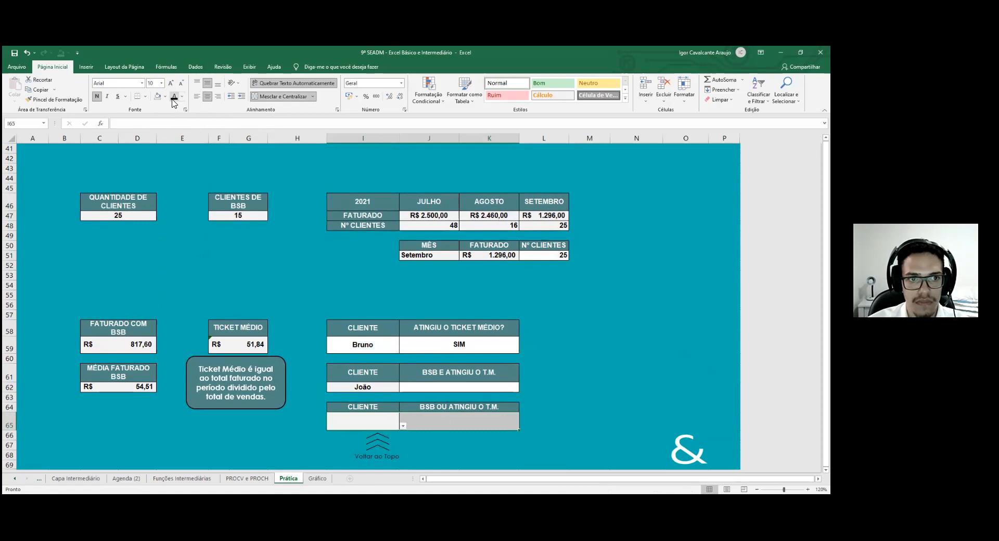
{"action": "left_click", "coordinate": [459, 373]}
{"action": "left_click", "coordinate": [463, 389]}
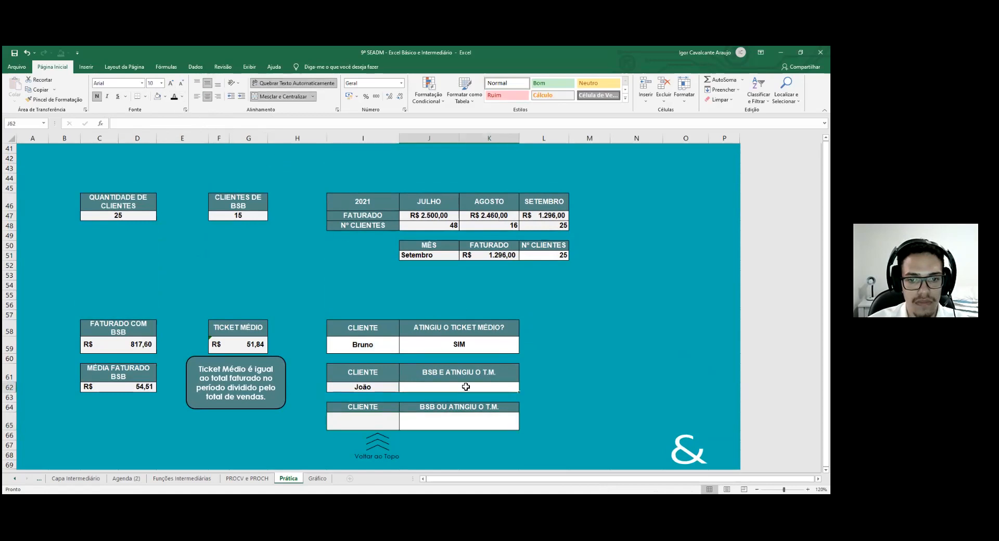
{"action": "left_click", "coordinate": [646, 319]}
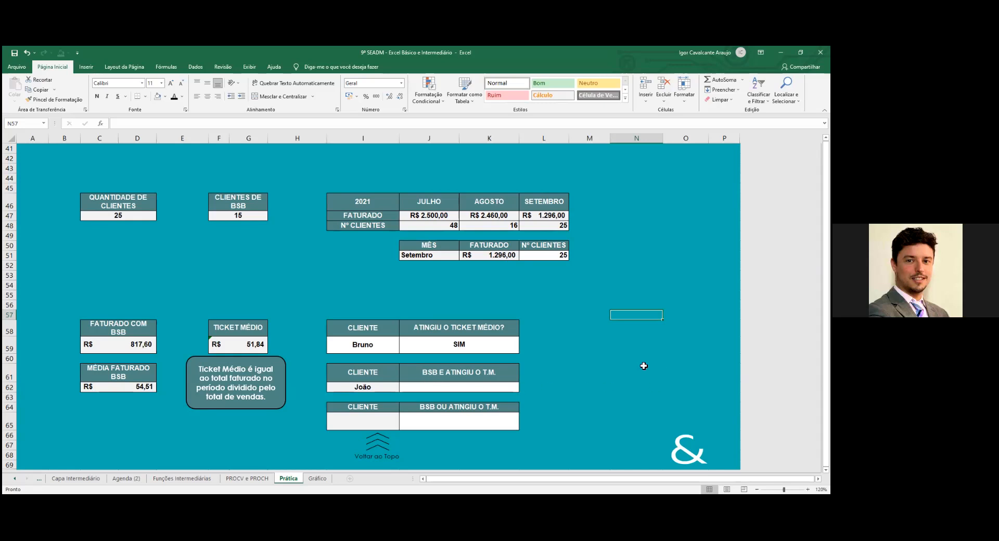
{"action": "scroll", "coordinate": [484, 373], "scroll_direction": "up", "scroll_amount": 6}
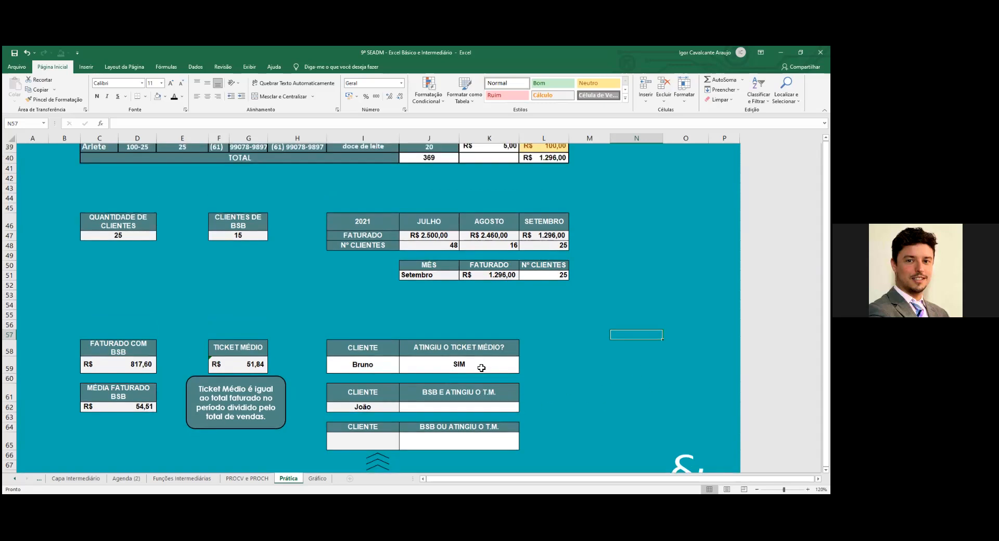
{"action": "scroll", "coordinate": [177, 288], "scroll_direction": "up", "scroll_amount": 6}
{"action": "scroll", "coordinate": [134, 268], "scroll_direction": "down", "scroll_amount": 4}
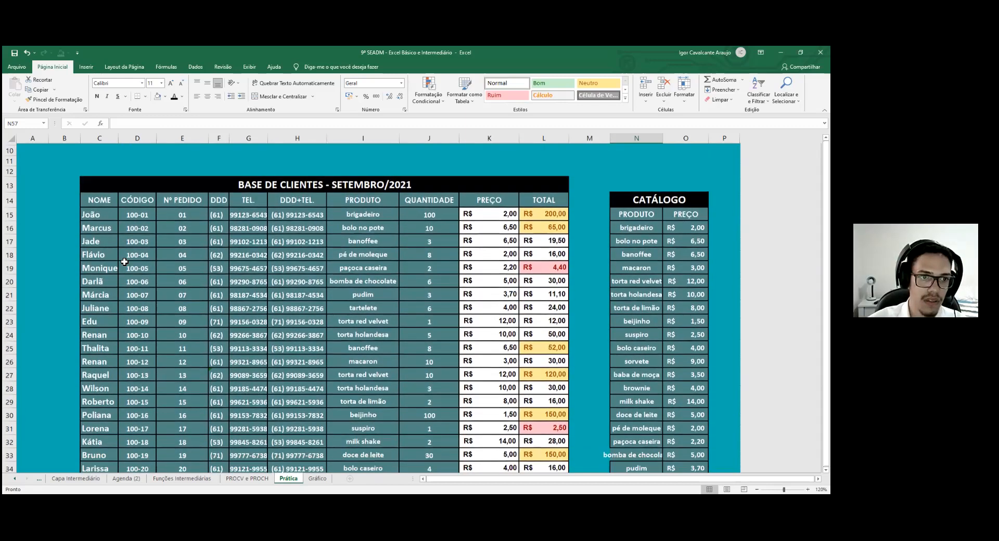
Examine the NOME column of the client base from its first client down to the TOTAL row
{"action": "scroll", "coordinate": [116, 253], "scroll_direction": "up", "scroll_amount": 2}
{"action": "scroll", "coordinate": [108, 249], "scroll_direction": "down", "scroll_amount": 1}
{"action": "left_click_drag", "start_coordinate": [91, 166], "coordinate": [101, 436]}
{"action": "left_click_drag", "start_coordinate": [185, 422], "coordinate": [104, 456]}
{"action": "scroll", "coordinate": [111, 267], "scroll_direction": "up", "scroll_amount": 2}
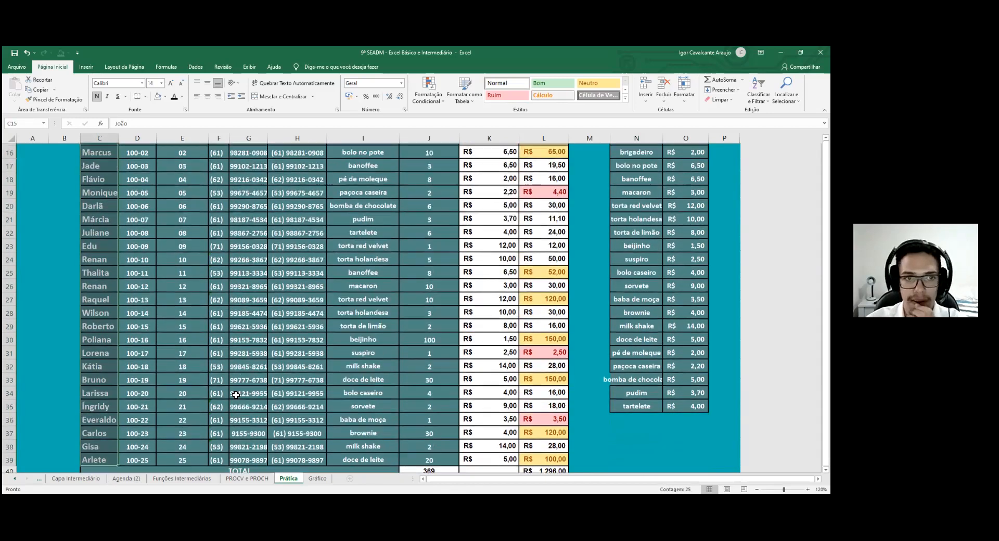
{"action": "scroll", "coordinate": [115, 270], "scroll_direction": "down", "scroll_amount": 2}
{"action": "scroll", "coordinate": [115, 270], "scroll_direction": "down", "scroll_amount": 1}
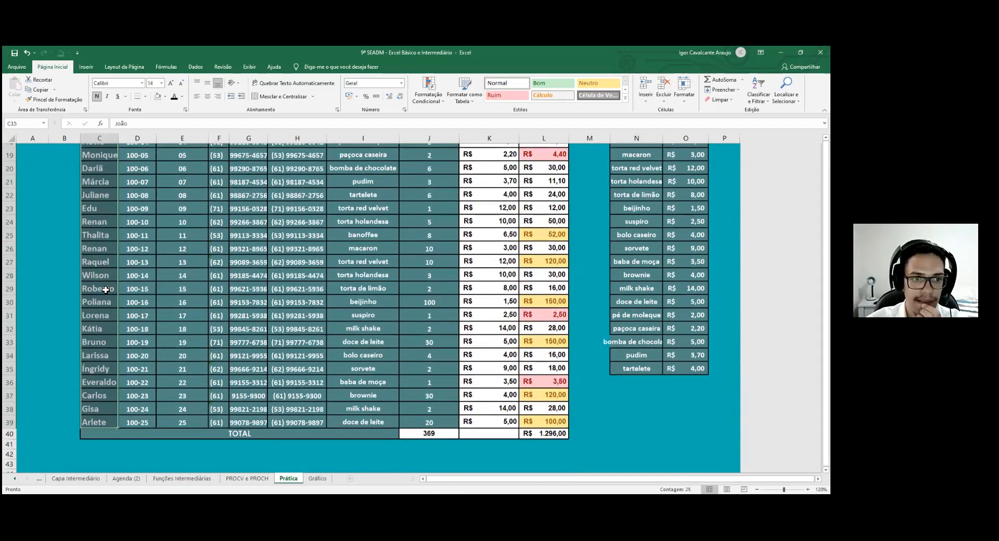
{"action": "scroll", "coordinate": [105, 290], "scroll_direction": "up", "scroll_amount": 3}
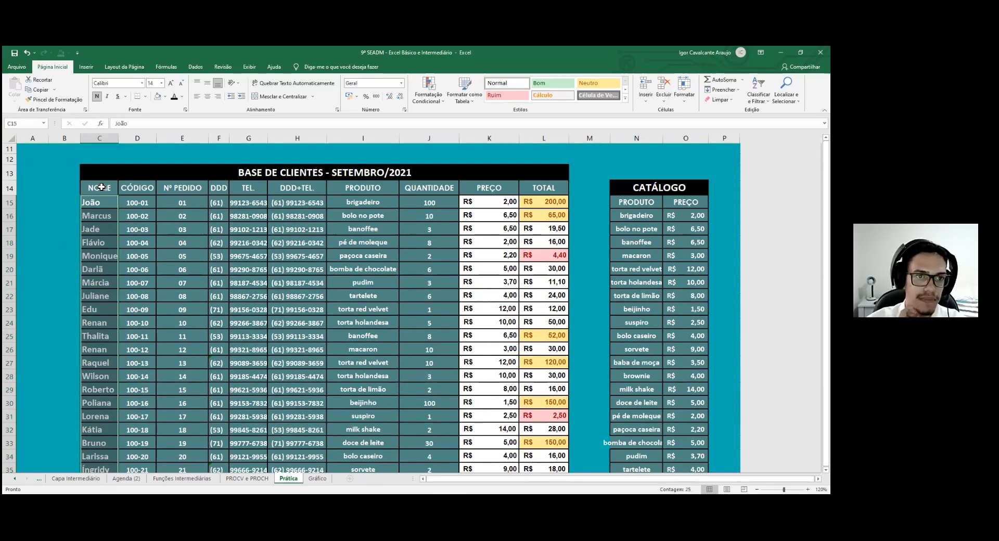
Format the client base C14:L39 as a table with headers, using the first black-and-white style of the Clara group
{"action": "left_click_drag", "start_coordinate": [102, 187], "coordinate": [561, 469]}
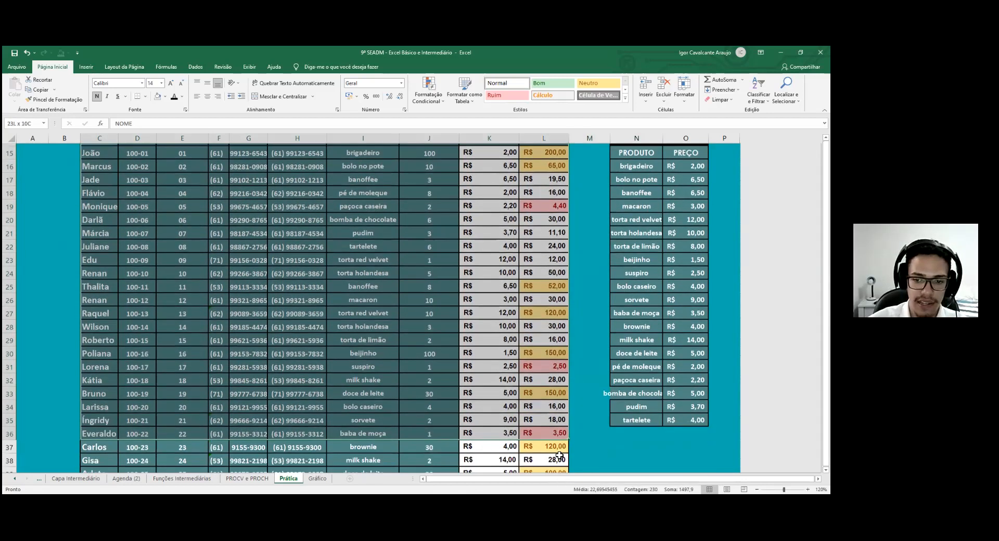
{"action": "scroll", "coordinate": [247, 331], "scroll_direction": "up", "scroll_amount": 3}
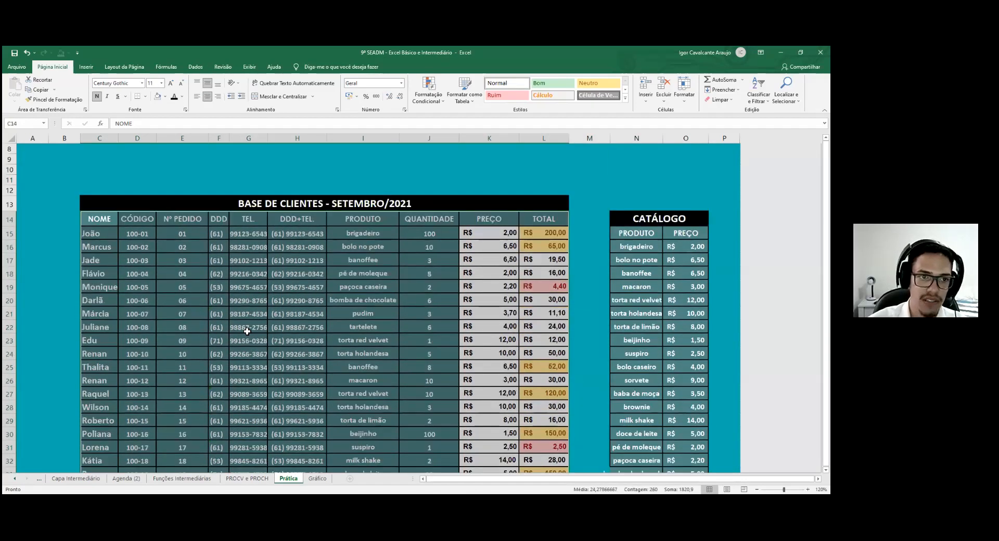
{"action": "left_click", "coordinate": [87, 68]}
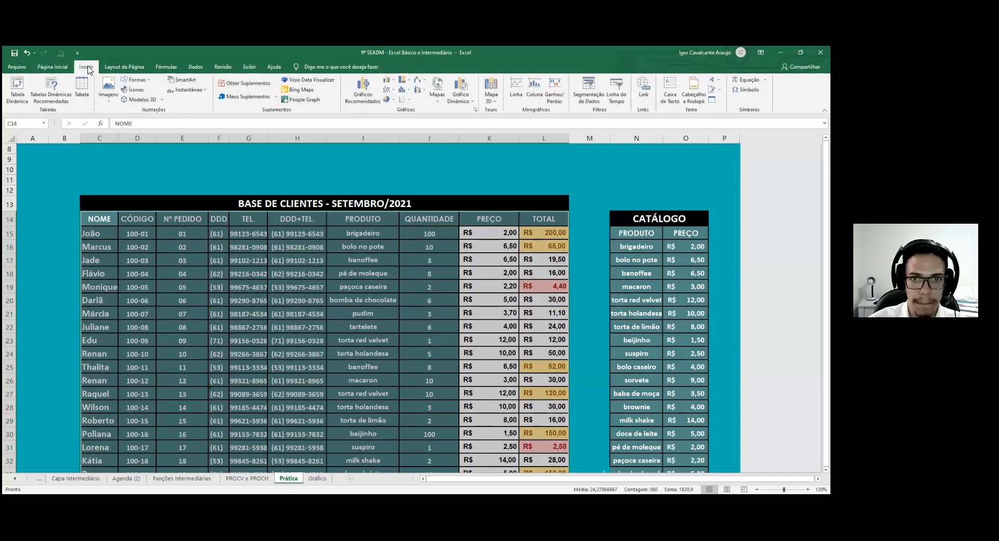
{"action": "left_click", "coordinate": [121, 66]}
{"action": "left_click", "coordinate": [52, 67]}
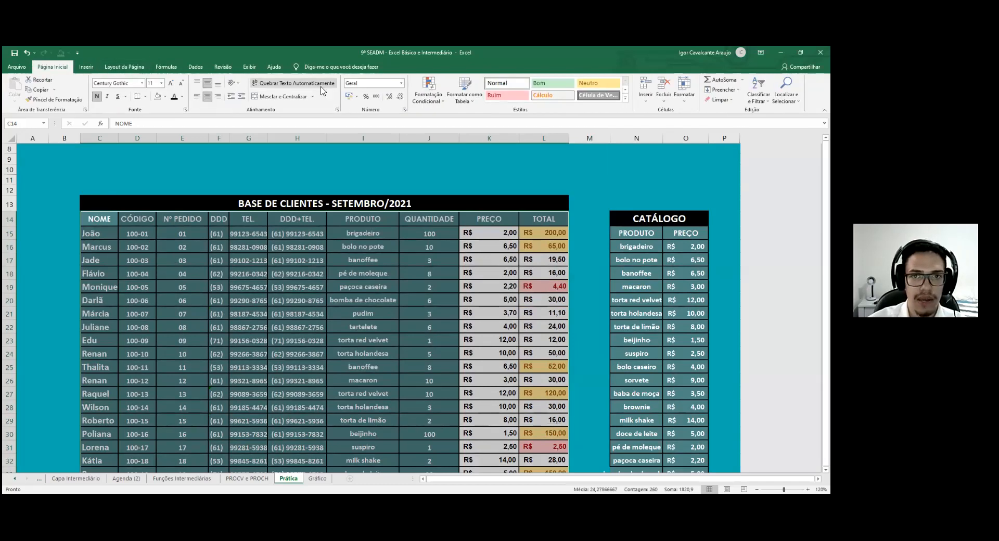
{"action": "left_click", "coordinate": [465, 100]}
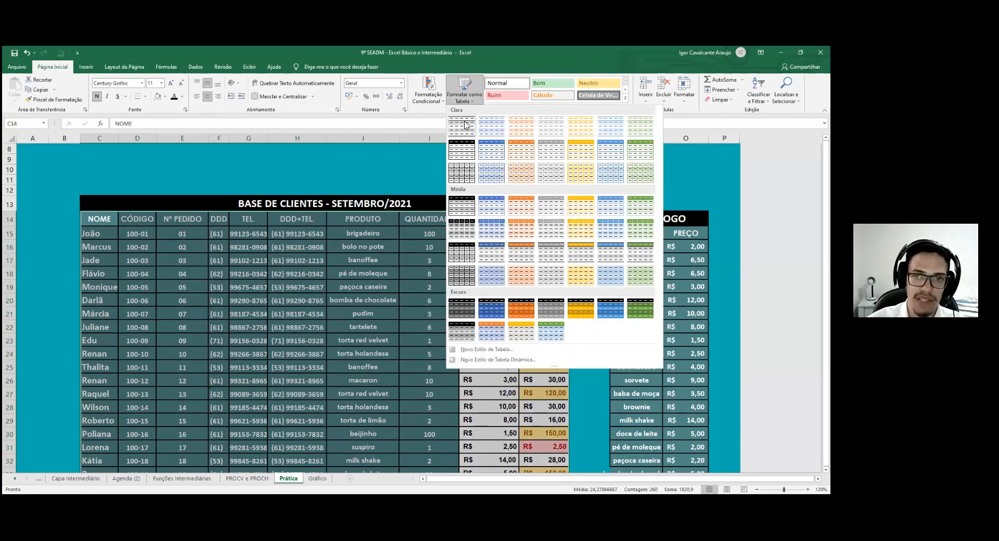
{"action": "left_click", "coordinate": [465, 125]}
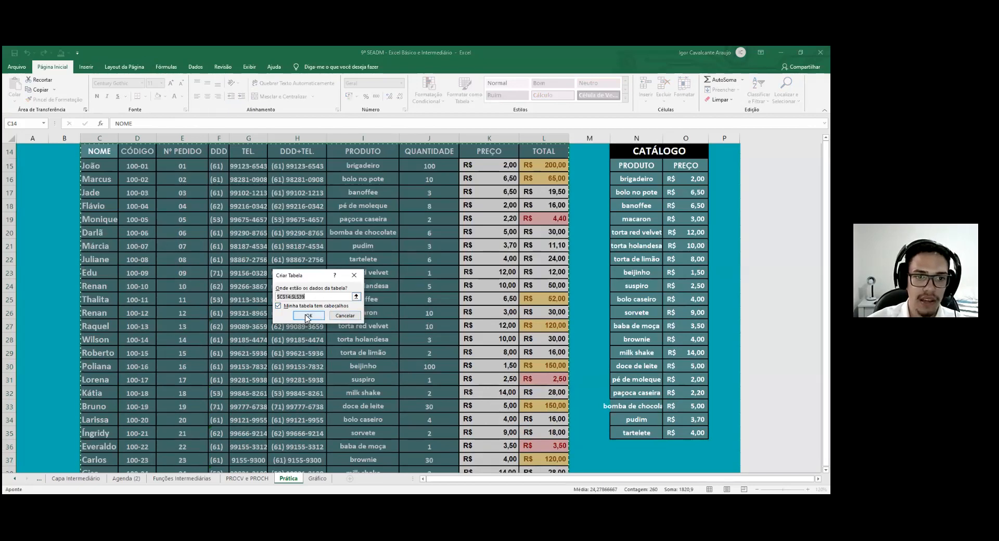
{"action": "left_click", "coordinate": [308, 315]}
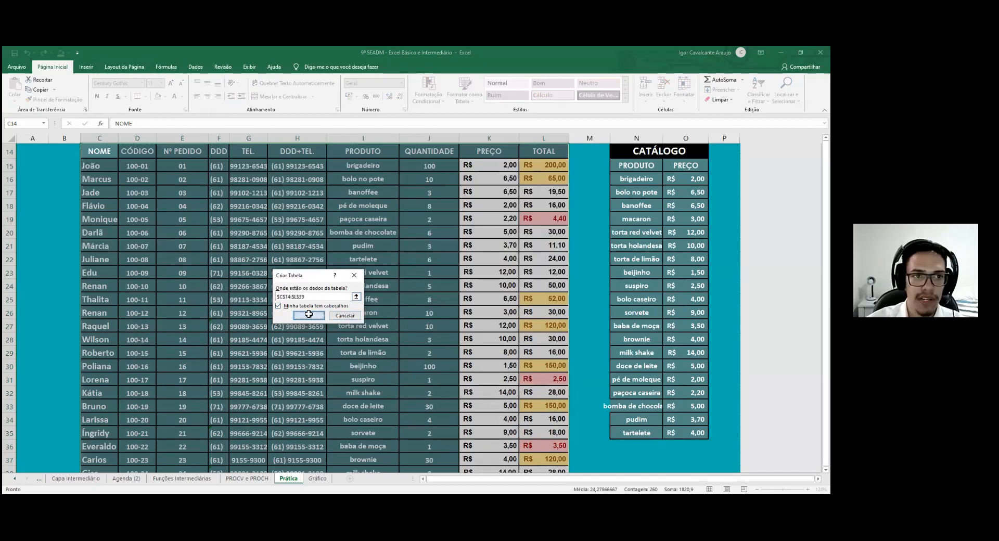
Try sorting the client table by NOME from A to Z, and undo the sort
{"action": "left_click", "coordinate": [114, 153]}
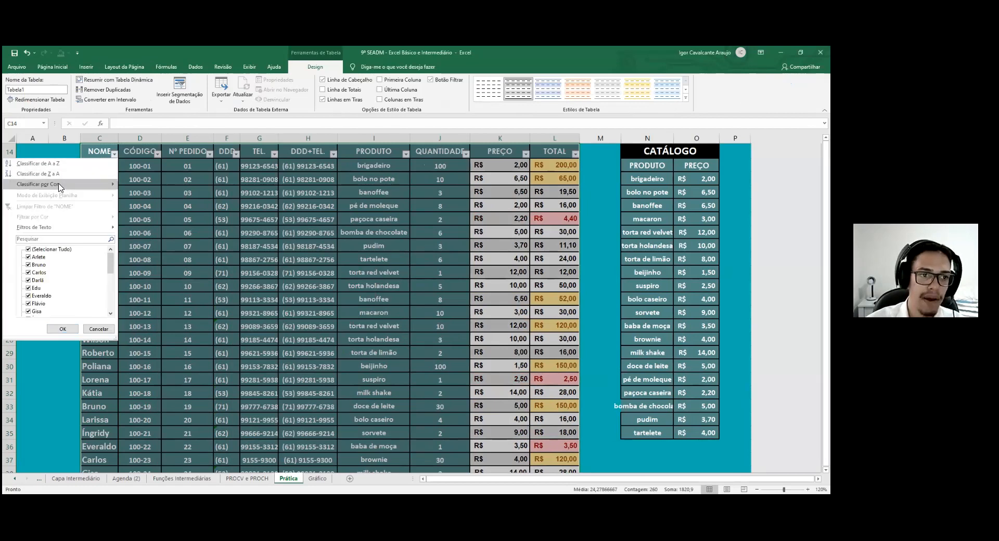
{"action": "left_click", "coordinate": [30, 164]}
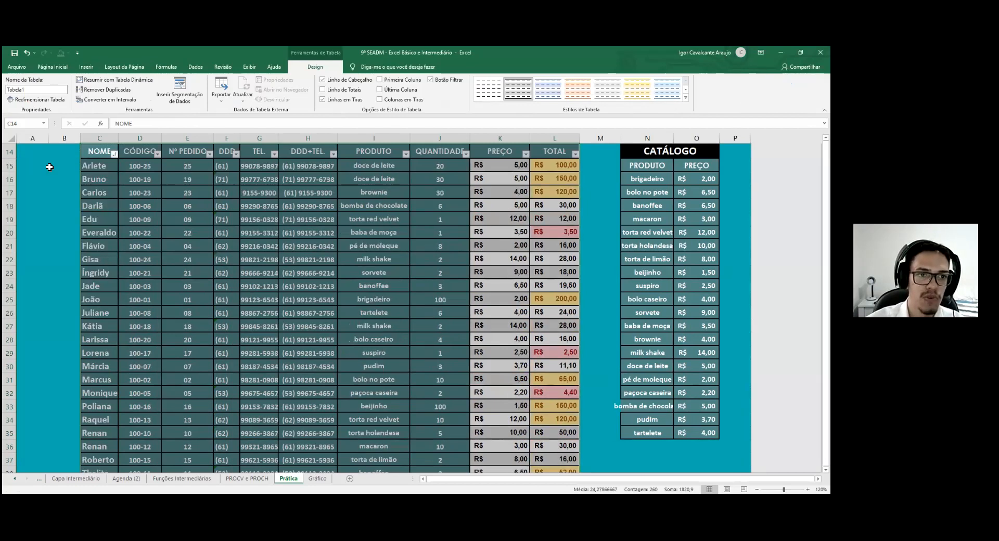
{"action": "key", "text": "ctrl+z"}
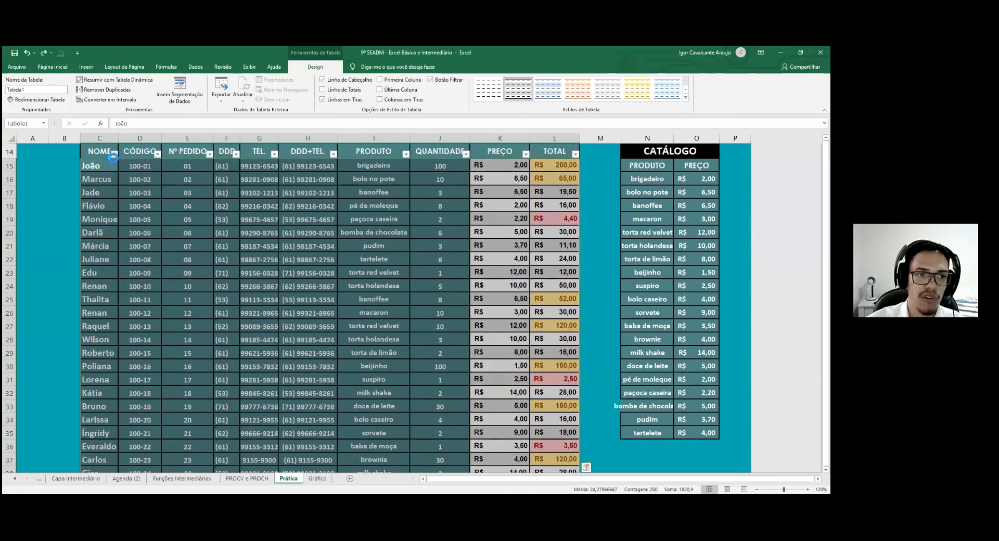
Sort the client table by NOME from Z to A, from A to Z, and from Z to A again
{"action": "left_click", "coordinate": [114, 153]}
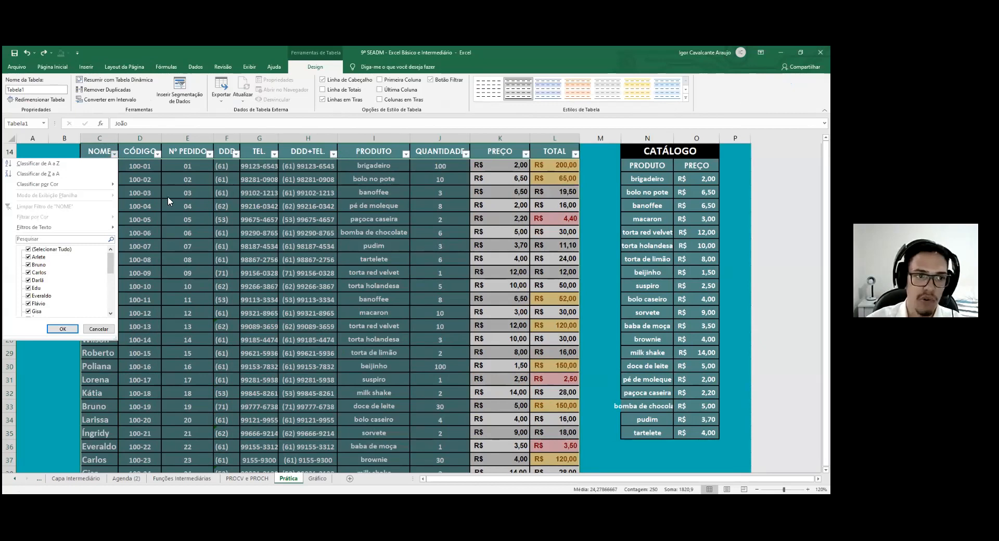
{"action": "left_click", "coordinate": [71, 174]}
{"action": "left_click", "coordinate": [114, 155]}
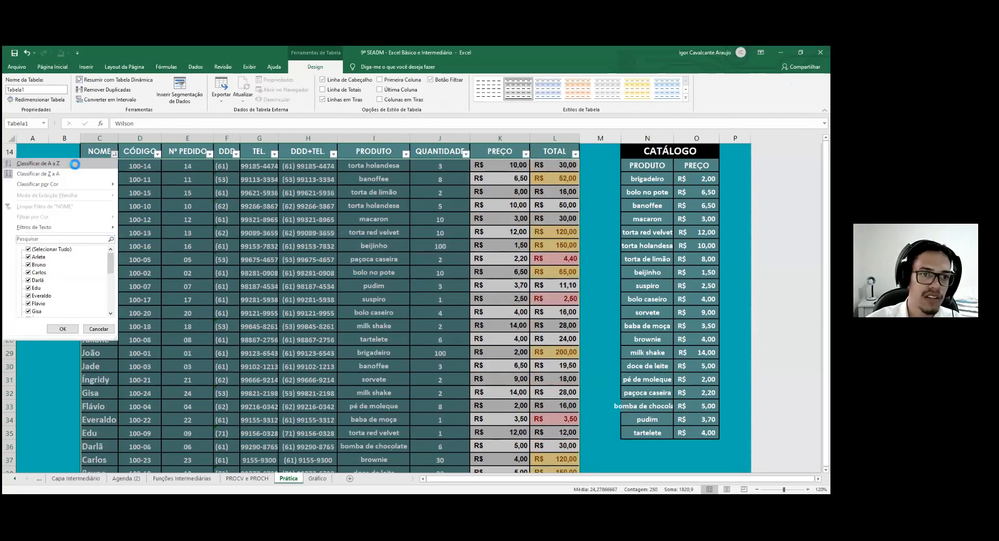
{"action": "left_click", "coordinate": [115, 163]}
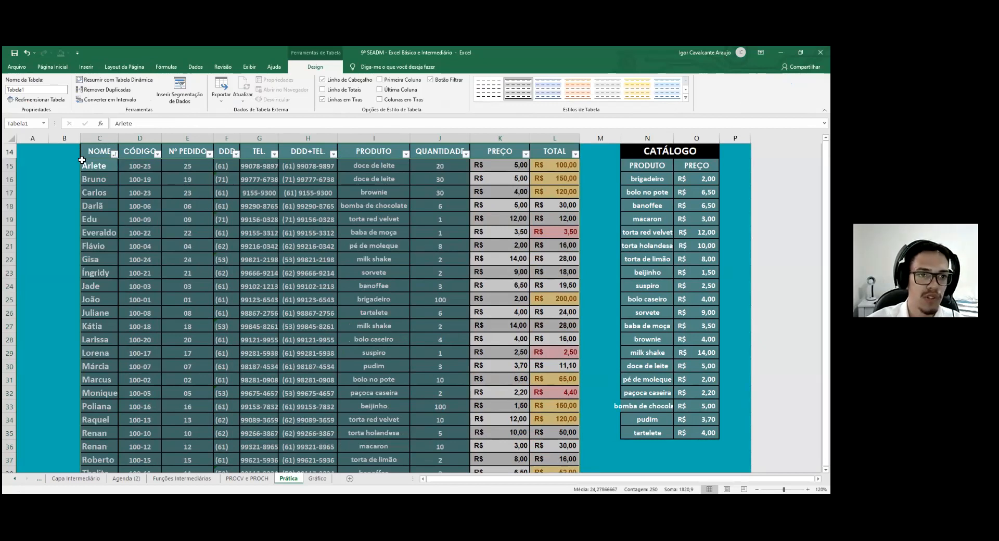
{"action": "left_click", "coordinate": [113, 154]}
{"action": "left_click", "coordinate": [94, 174]}
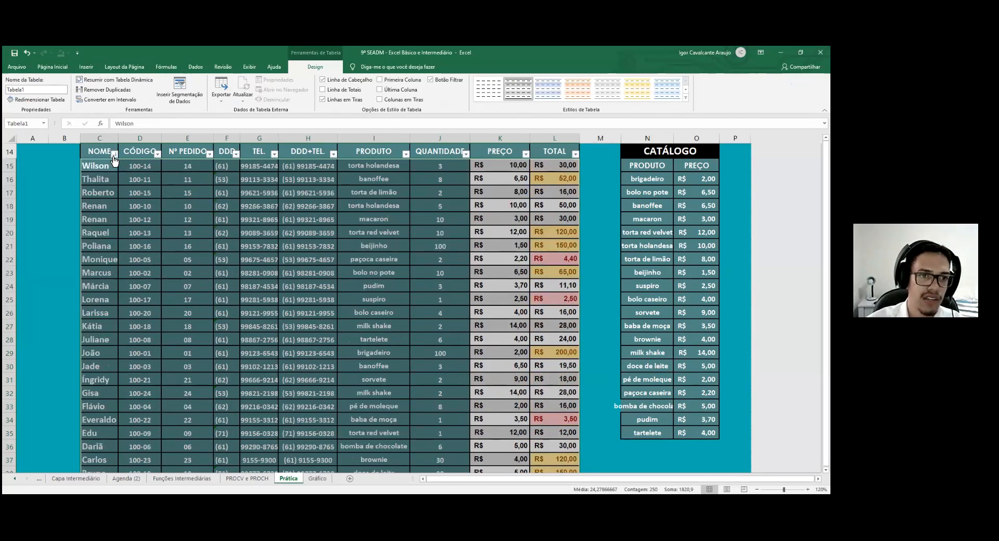
Filter the NOME column to only the second client in the filter list, and undo the filter
{"action": "left_click", "coordinate": [114, 155]}
{"action": "left_click", "coordinate": [30, 250]}
{"action": "left_click", "coordinate": [37, 265]}
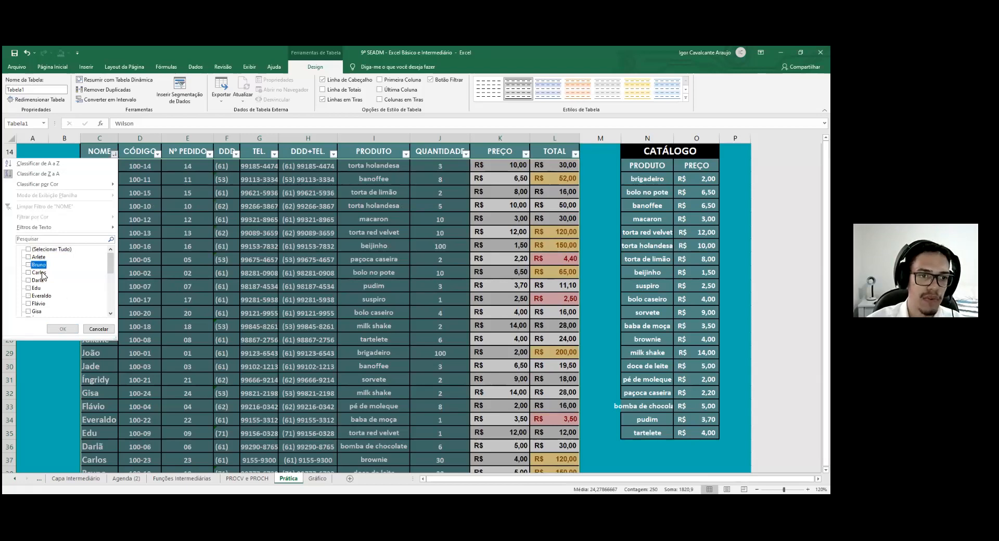
{"action": "left_click", "coordinate": [69, 326]}
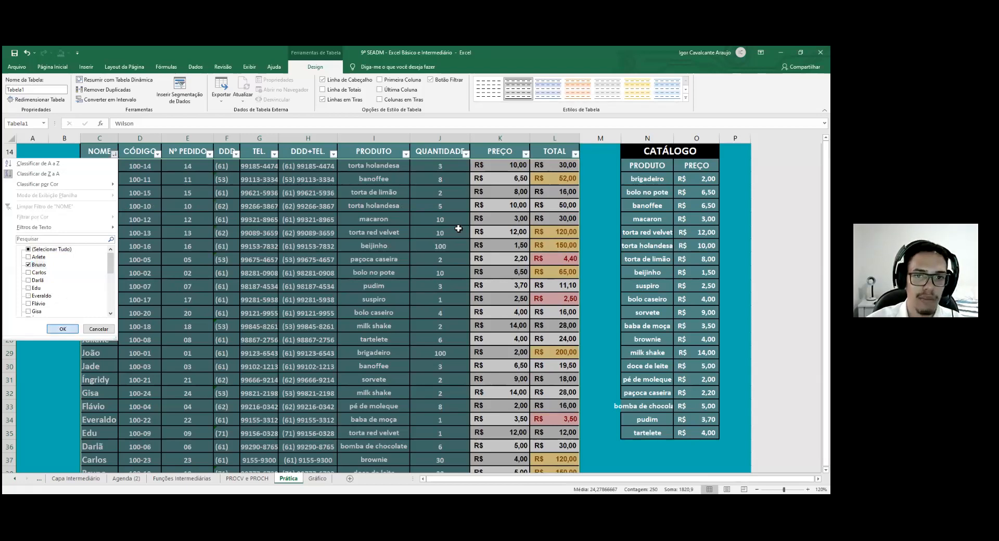
{"action": "scroll", "coordinate": [482, 244], "scroll_direction": "up", "scroll_amount": 3}
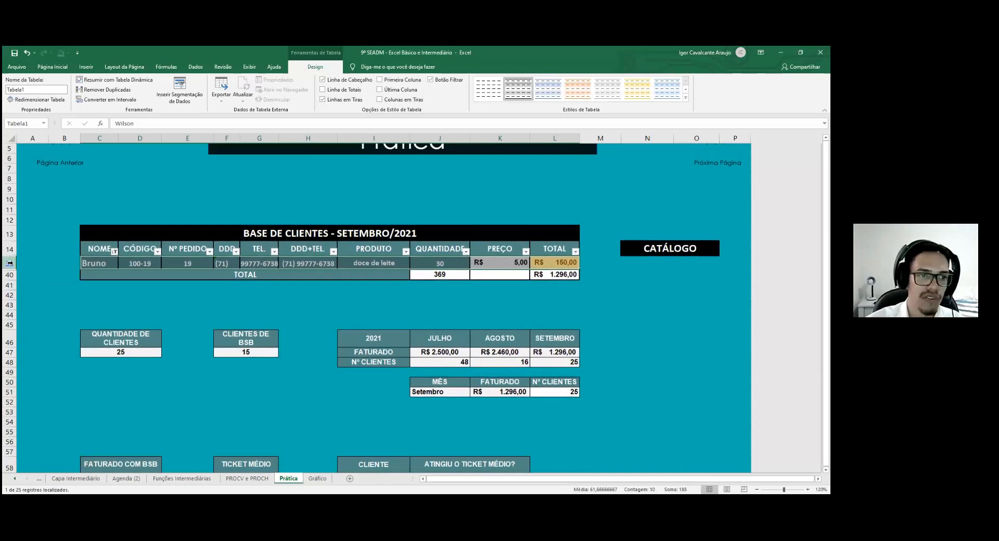
{"action": "key", "text": "ctrl+z"}
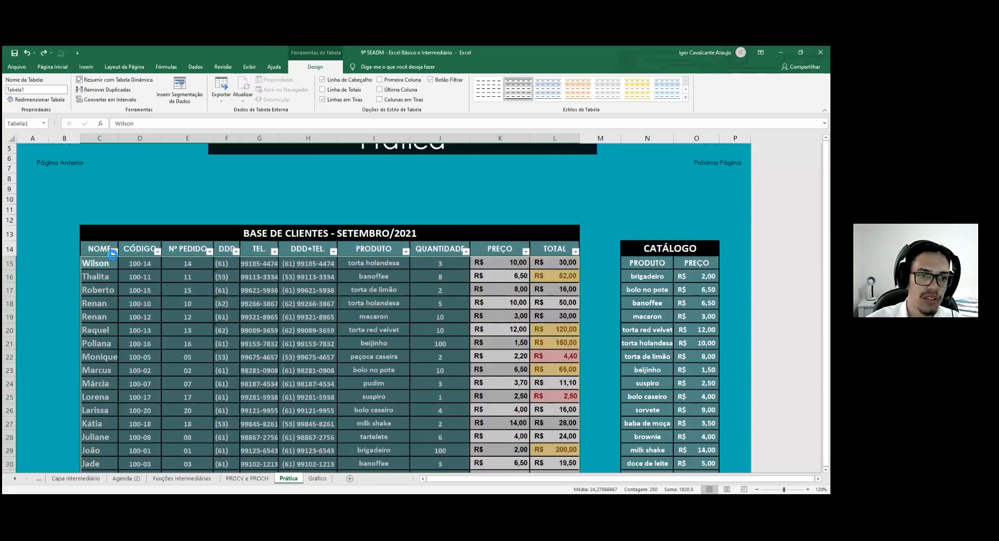
Sort the client table by NOME from A to Z
{"action": "left_click", "coordinate": [114, 251]}
{"action": "left_click", "coordinate": [73, 265]}
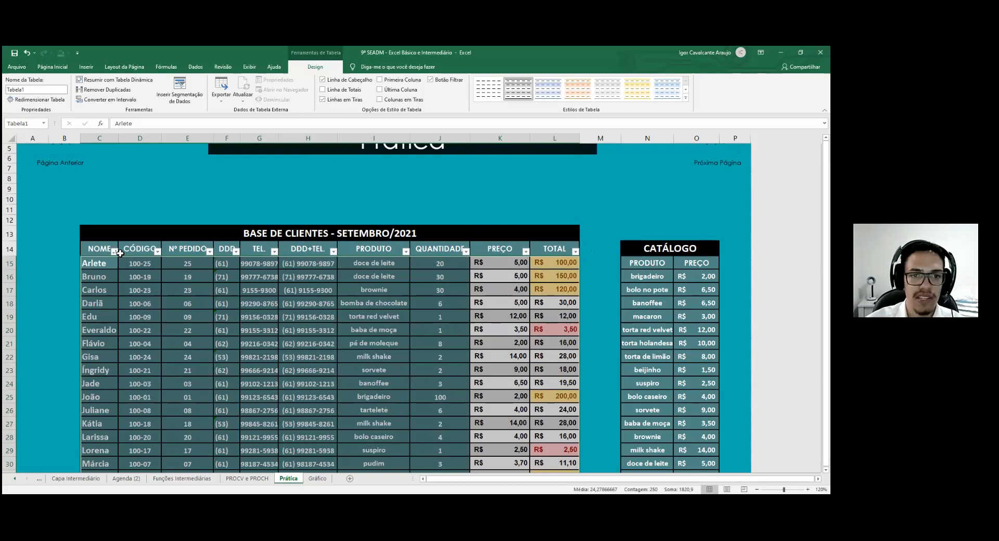
{"action": "left_click_drag", "start_coordinate": [92, 249], "coordinate": [166, 290]}
{"action": "left_click_drag", "start_coordinate": [171, 255], "coordinate": [570, 395]}
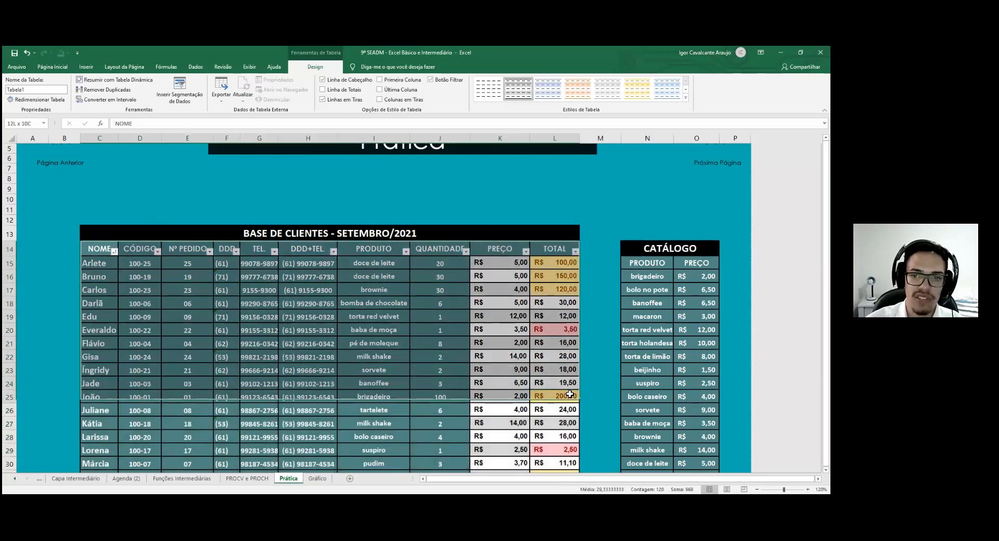
{"action": "left_click", "coordinate": [53, 66]}
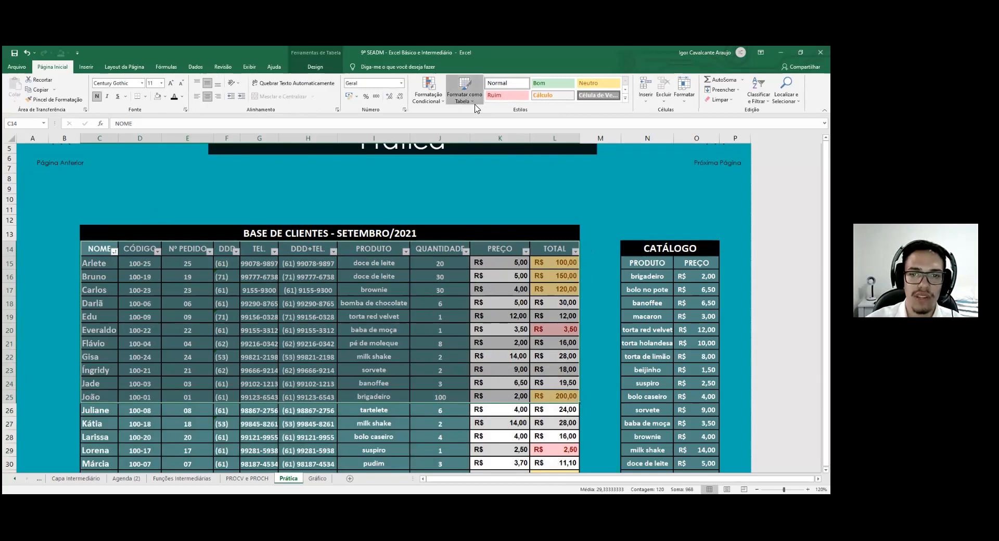
{"action": "key", "text": "Escape"}
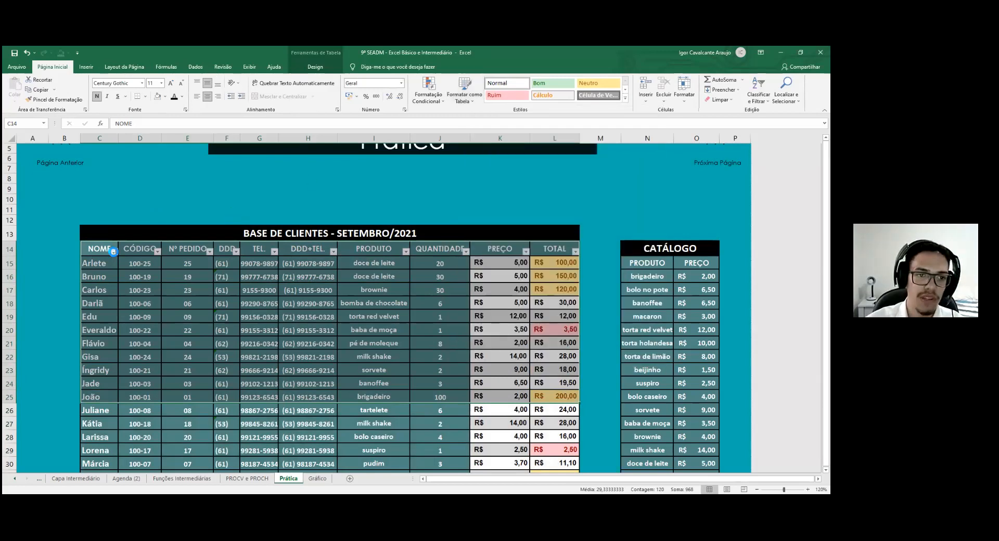
Filter the NOME column to show only the six clients in rows 28 to 33
{"action": "left_click", "coordinate": [114, 251]}
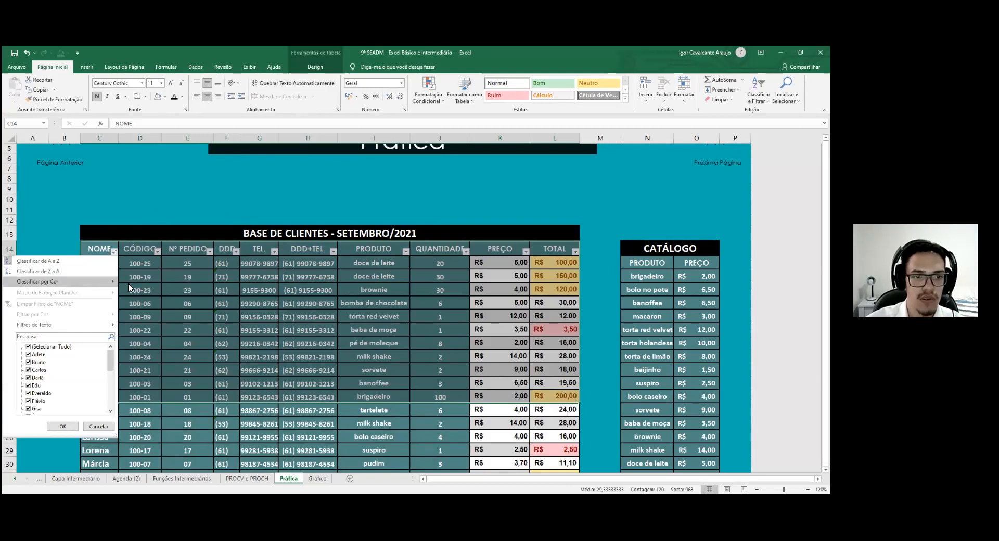
{"action": "left_click", "coordinate": [45, 347]}
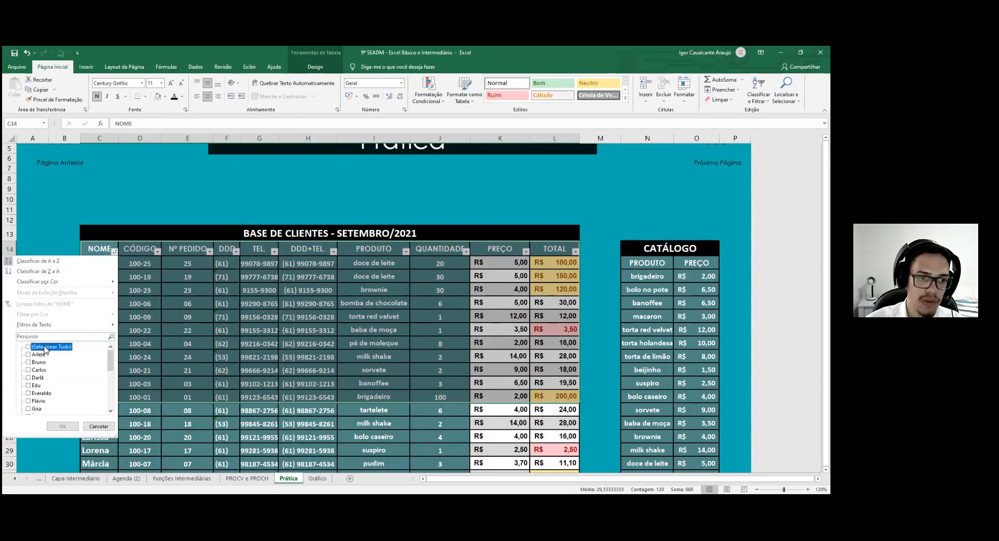
{"action": "scroll", "coordinate": [44, 364], "scroll_direction": "down", "scroll_amount": 5}
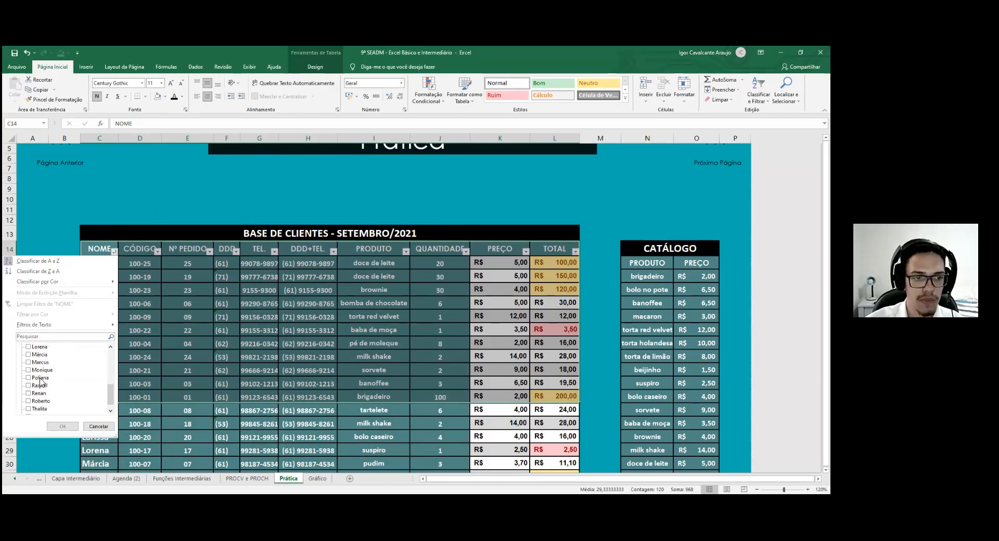
{"action": "left_click", "coordinate": [39, 378]}
{"action": "left_click", "coordinate": [34, 370]}
{"action": "left_click", "coordinate": [33, 362]}
{"action": "left_click", "coordinate": [33, 354]}
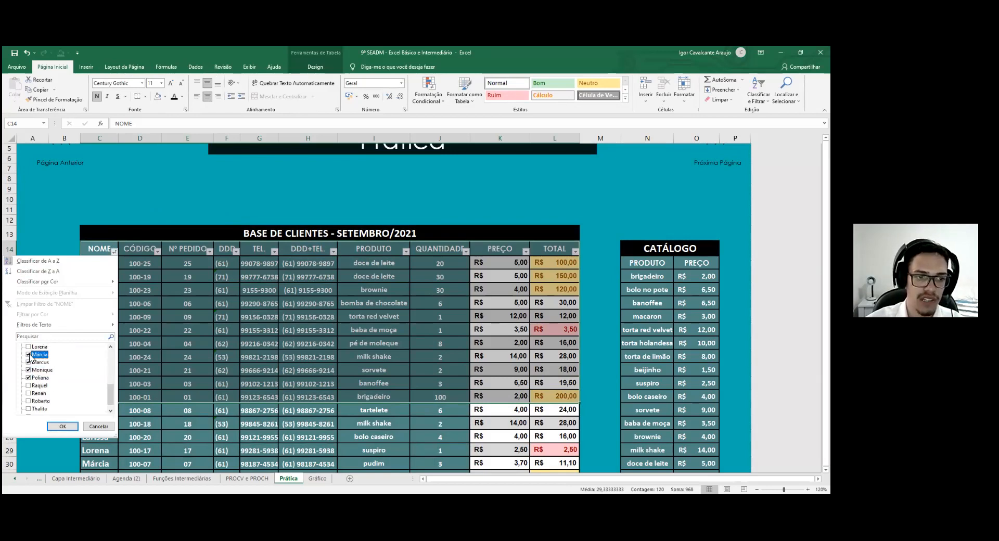
{"action": "left_click", "coordinate": [28, 347]}
{"action": "scroll", "coordinate": [32, 356], "scroll_direction": "up", "scroll_amount": 1}
{"action": "left_click", "coordinate": [29, 362]}
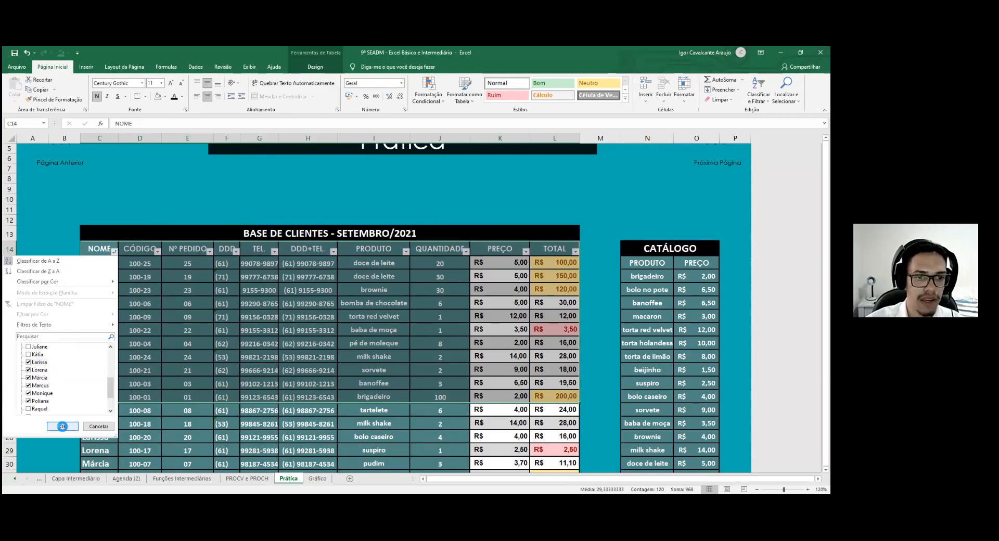
{"action": "left_click", "coordinate": [62, 427]}
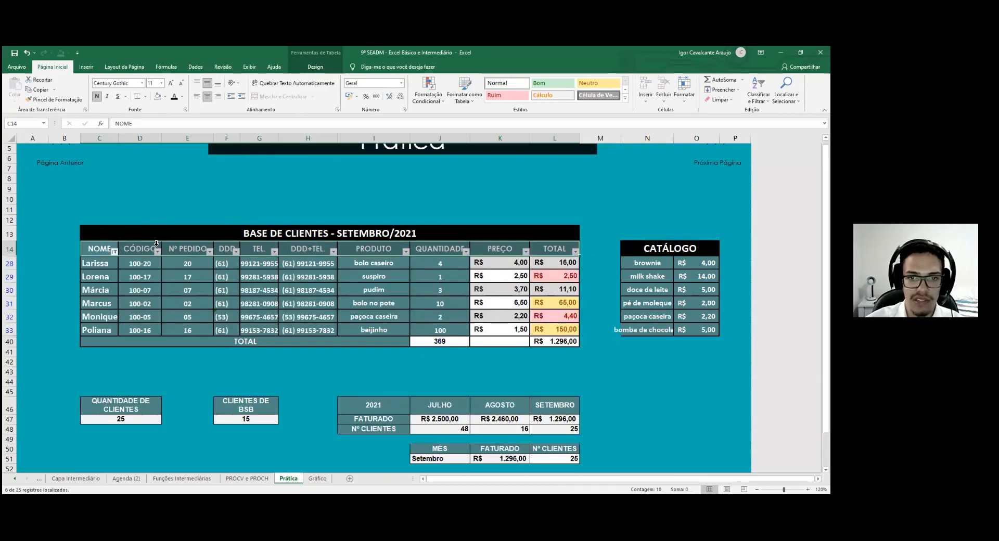
Sort the filtered clients by NOME from Z to A, and reselect all names in the filter to show every client
{"action": "left_click", "coordinate": [114, 251]}
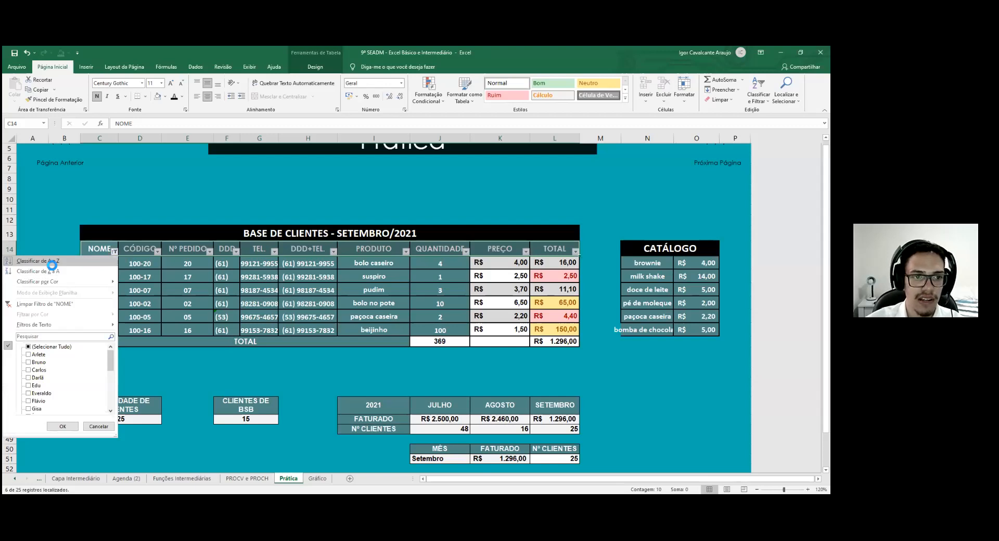
{"action": "left_click", "coordinate": [113, 252]}
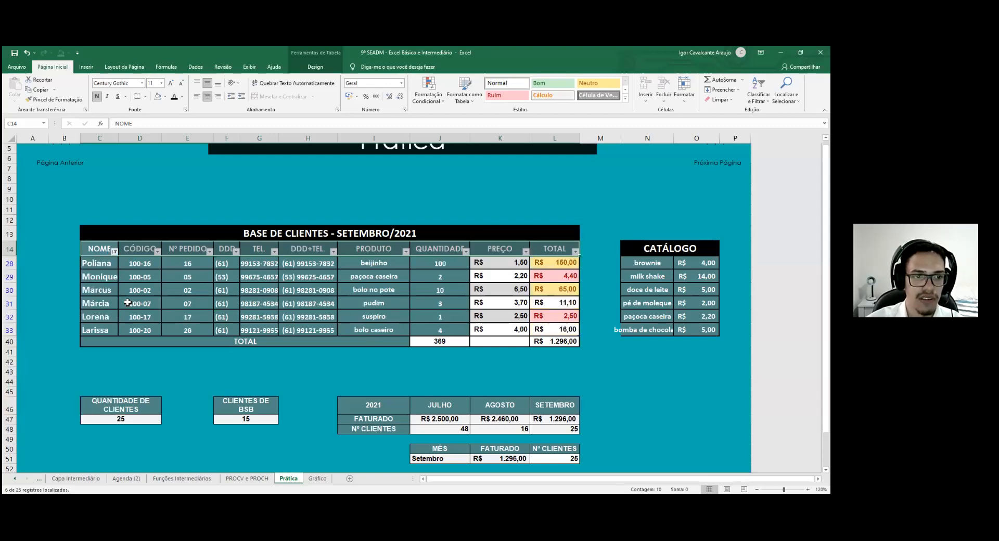
{"action": "left_click", "coordinate": [114, 252]}
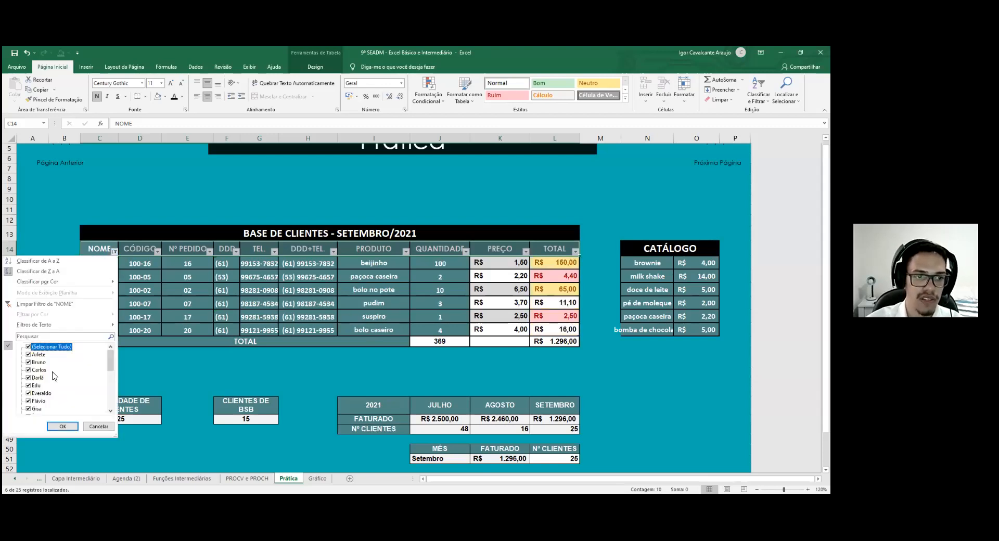
{"action": "left_click", "coordinate": [64, 425]}
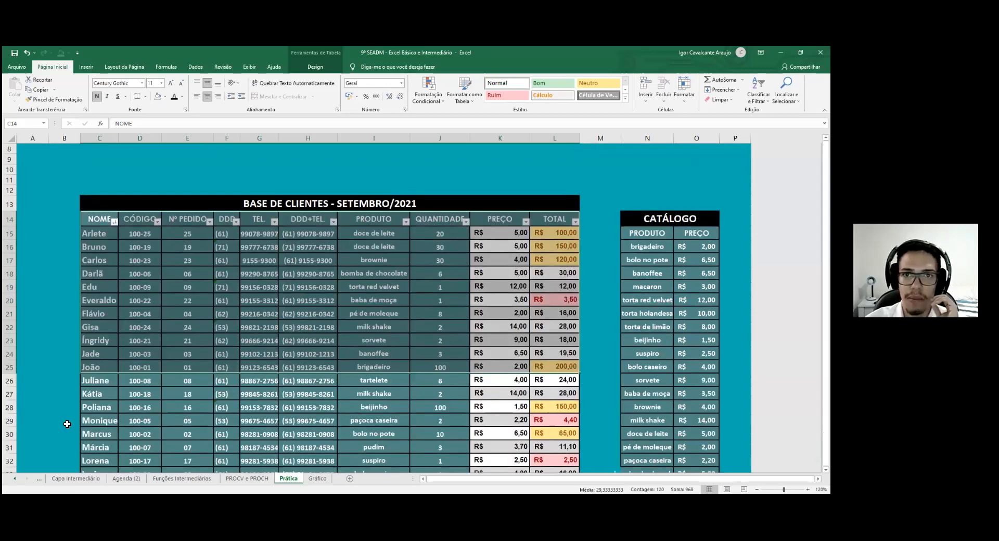
Review the client table, product catalogue and the summary blocks below them on the Prática worksheet
{"action": "scroll", "coordinate": [264, 326], "scroll_direction": "down", "scroll_amount": 7}
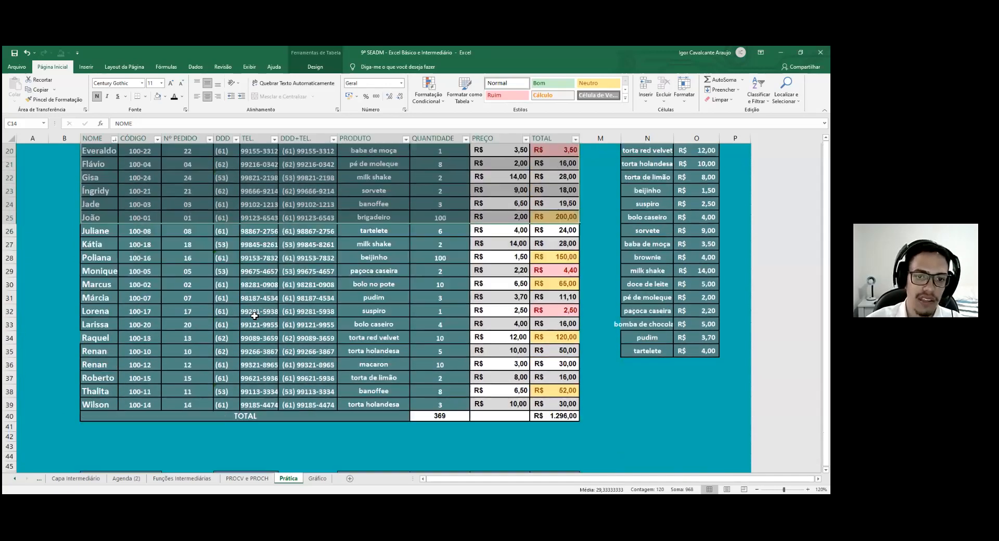
{"action": "left_click", "coordinate": [306, 328]}
{"action": "scroll", "coordinate": [315, 328], "scroll_direction": "down", "scroll_amount": 5}
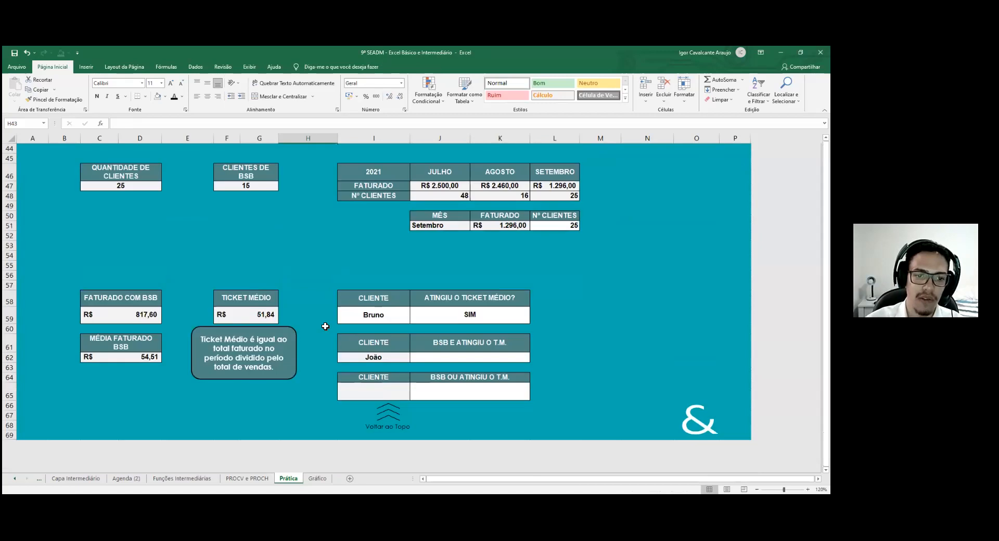
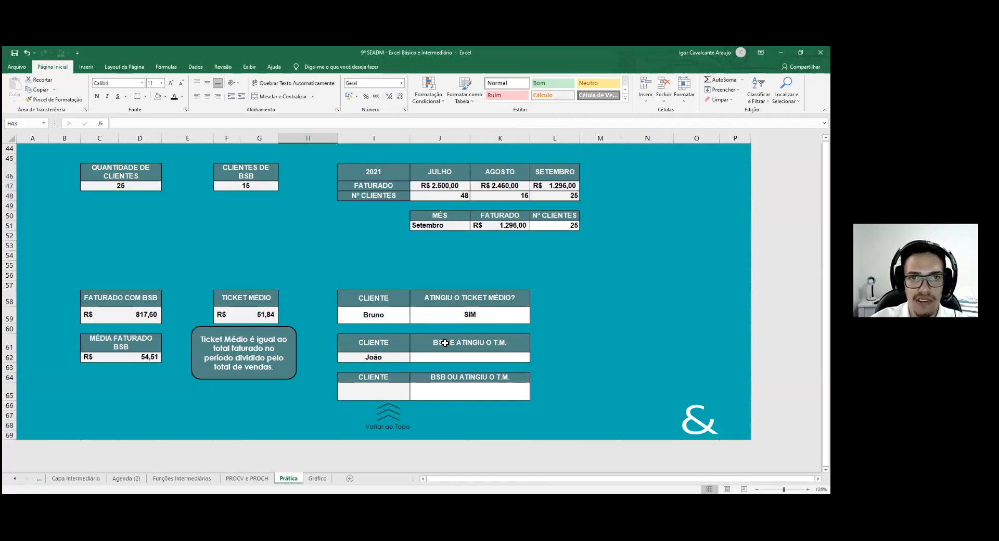
{"action": "scroll", "coordinate": [445, 343], "scroll_direction": "up", "scroll_amount": 8}
{"action": "scroll", "coordinate": [454, 337], "scroll_direction": "up", "scroll_amount": 3}
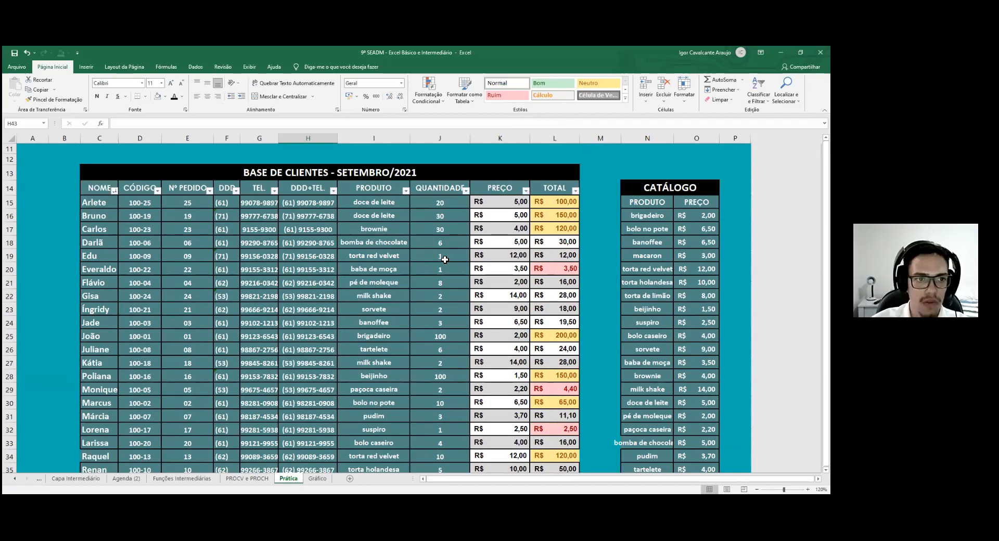
{"action": "scroll", "coordinate": [445, 259], "scroll_direction": "down", "scroll_amount": 9}
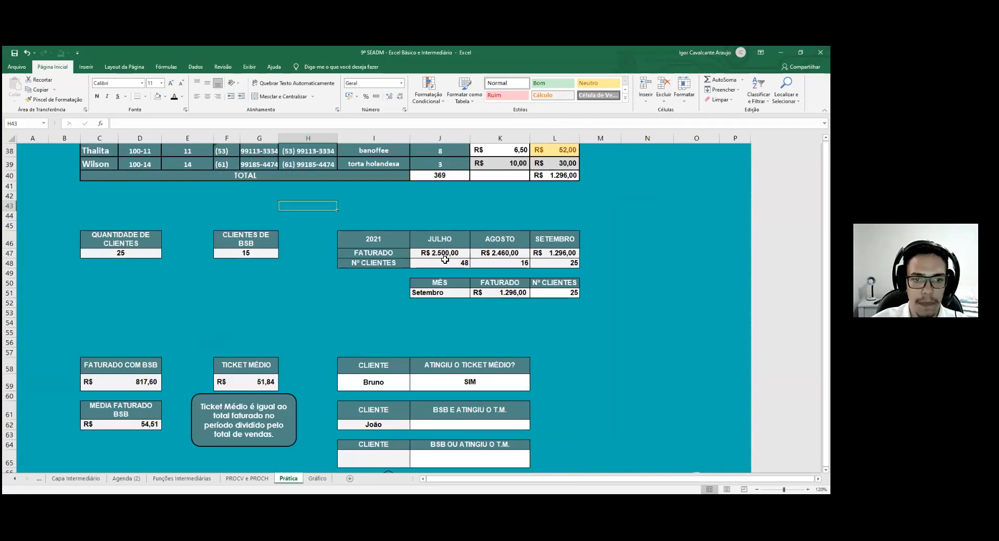
{"action": "scroll", "coordinate": [444, 259], "scroll_direction": "down", "scroll_amount": 3}
{"action": "scroll", "coordinate": [594, 260], "scroll_direction": "up", "scroll_amount": 6}
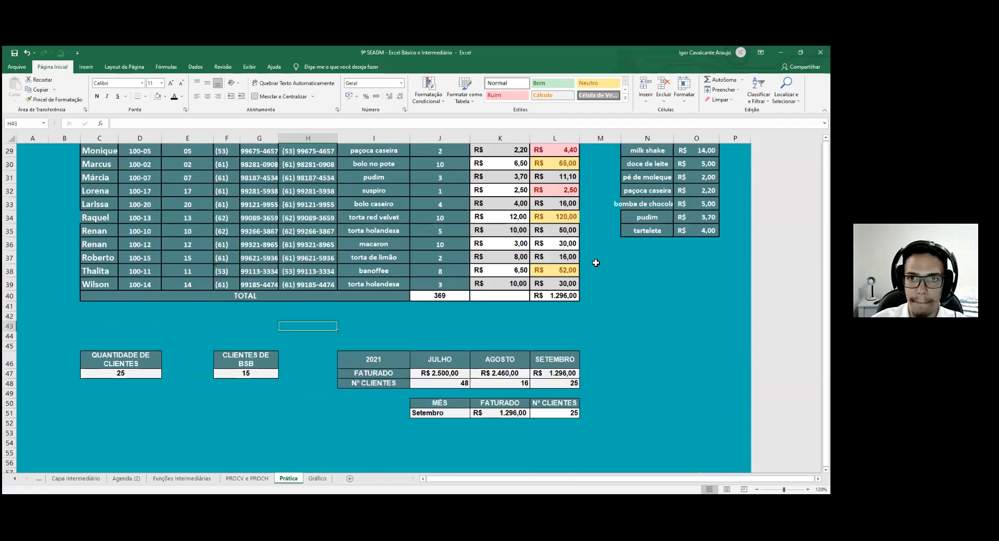
{"action": "scroll", "coordinate": [596, 263], "scroll_direction": "up", "scroll_amount": 1}
{"action": "scroll", "coordinate": [596, 263], "scroll_direction": "up", "scroll_amount": 4}
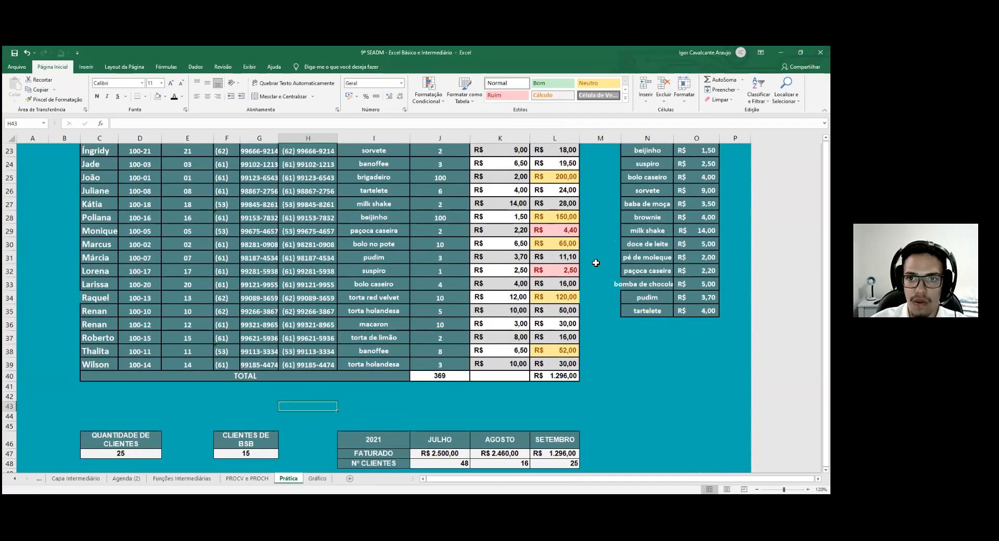
{"action": "scroll", "coordinate": [595, 262], "scroll_direction": "up", "scroll_amount": 2}
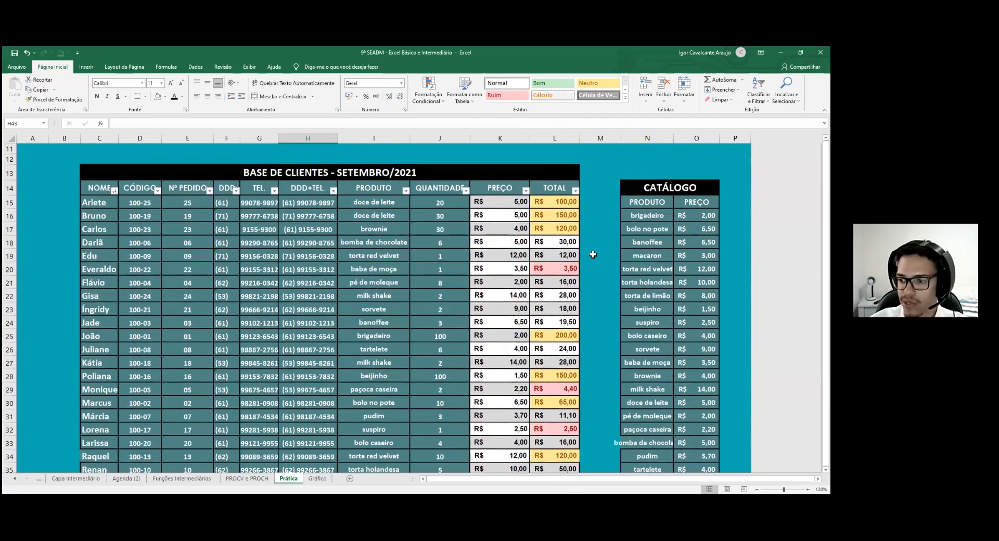
{"action": "scroll", "coordinate": [593, 255], "scroll_direction": "up", "scroll_amount": 2}
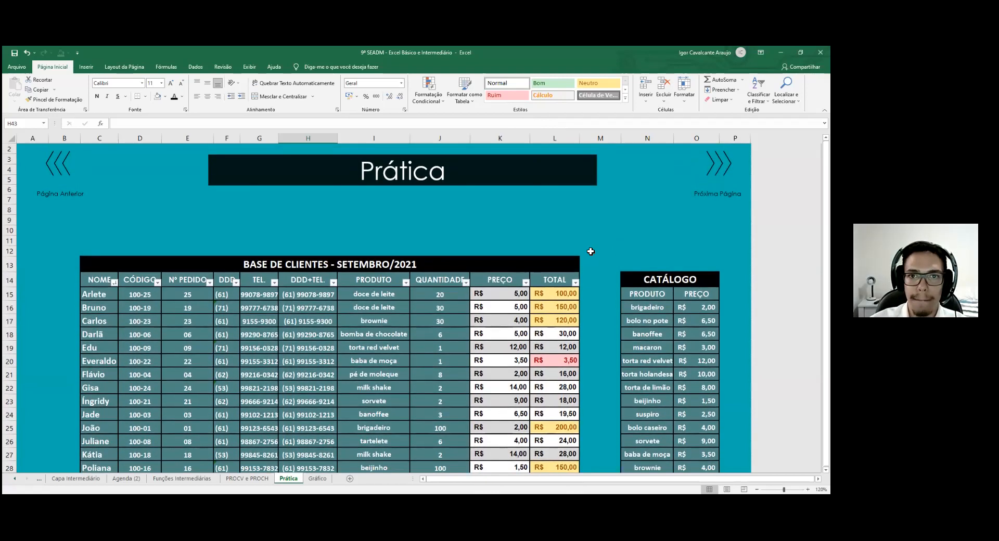
{"action": "scroll", "coordinate": [591, 252], "scroll_direction": "down", "scroll_amount": 3}
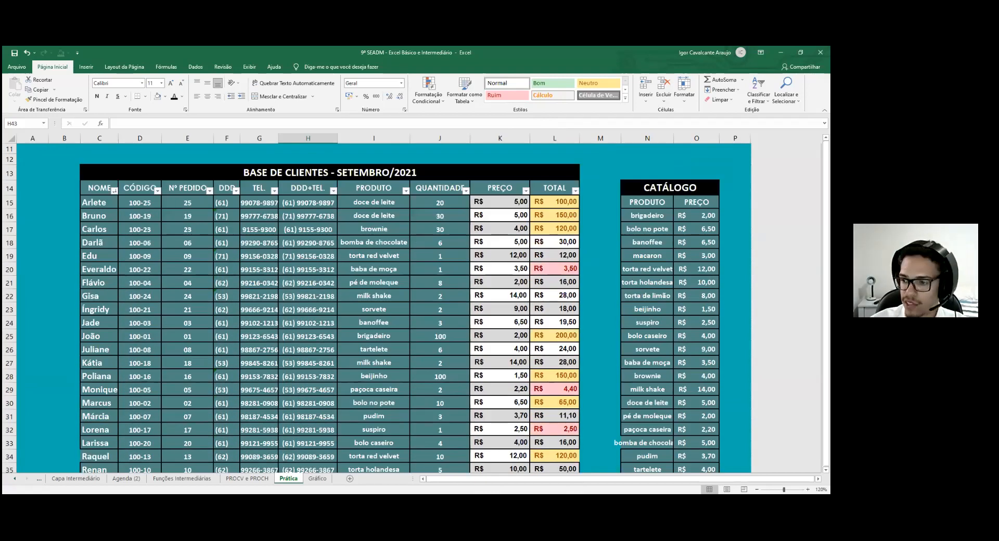
{"action": "scroll", "coordinate": [612, 345], "scroll_direction": "down", "scroll_amount": 2}
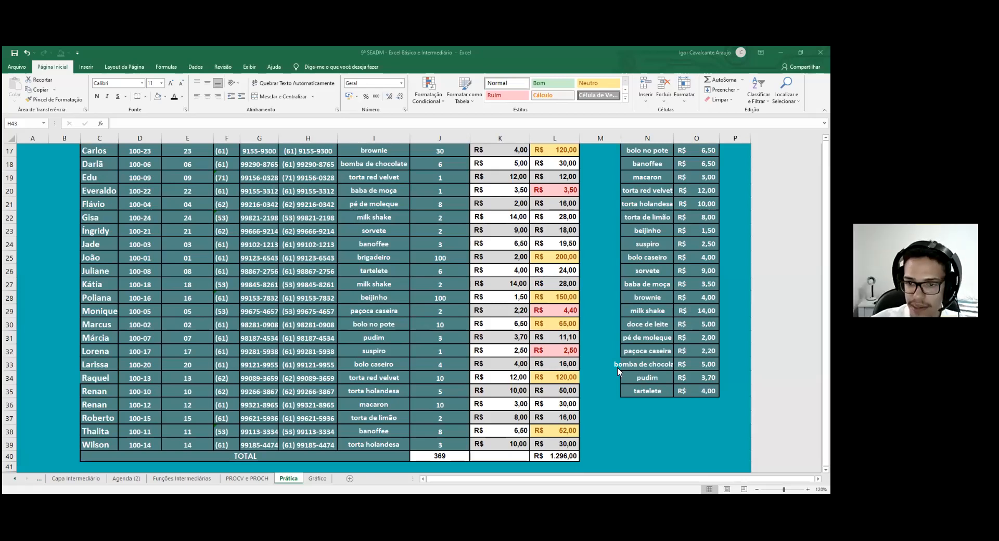
{"action": "scroll", "coordinate": [580, 377], "scroll_direction": "down", "scroll_amount": 2}
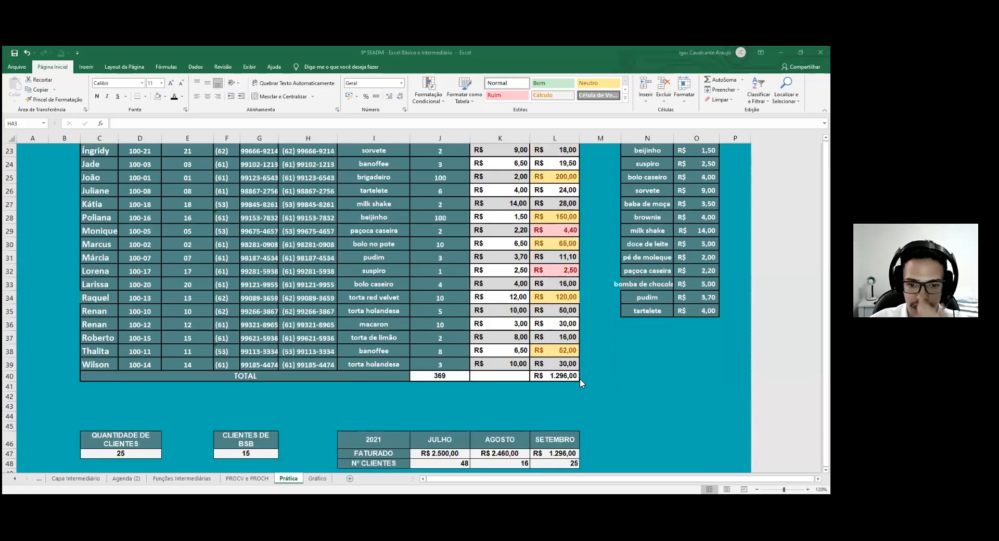
{"action": "scroll", "coordinate": [579, 379], "scroll_direction": "down", "scroll_amount": 1}
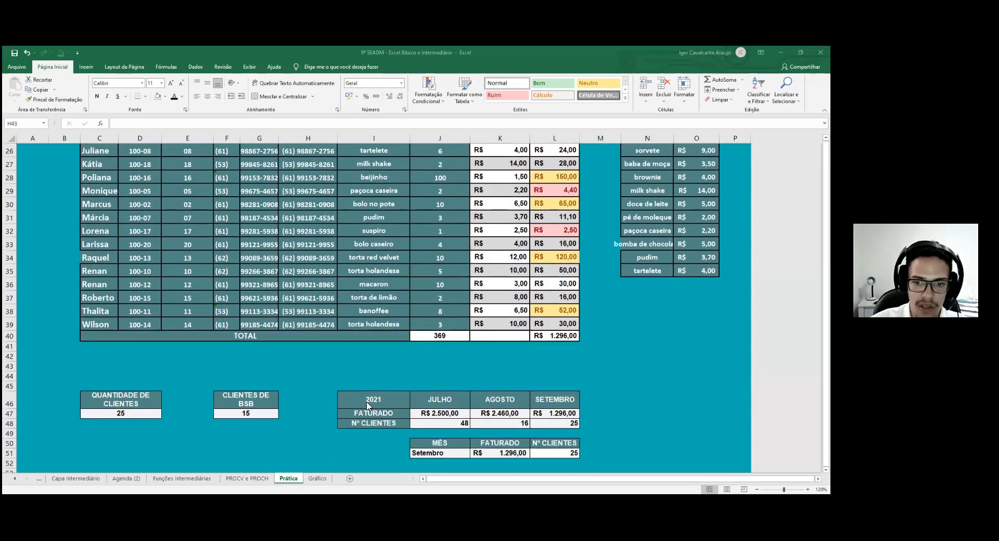
On the Gráfico worksheet, select the PREÇO values in K15:K39 of the client table
{"action": "left_click", "coordinate": [317, 479]}
{"action": "scroll", "coordinate": [471, 436], "scroll_direction": "down", "scroll_amount": 2}
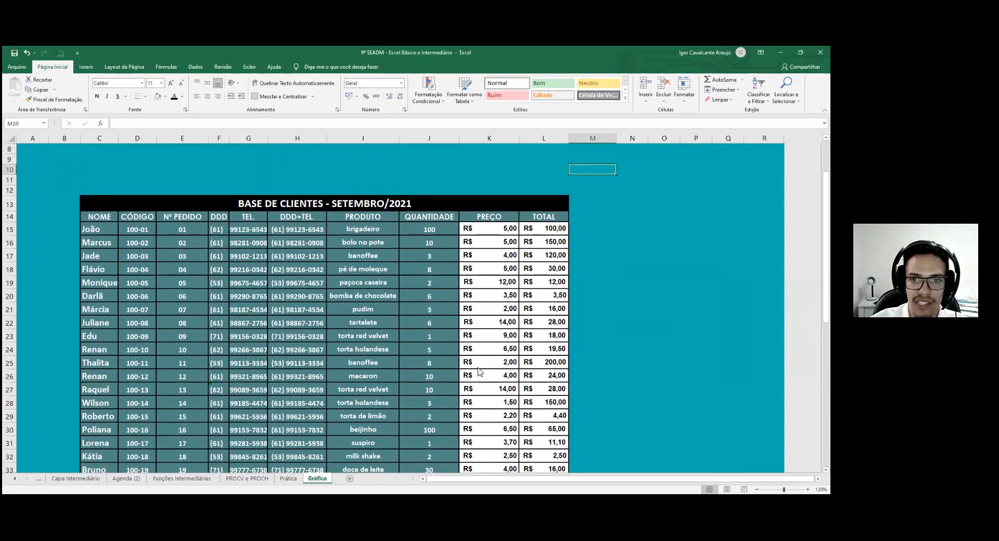
{"action": "scroll", "coordinate": [479, 372], "scroll_direction": "down", "scroll_amount": 2}
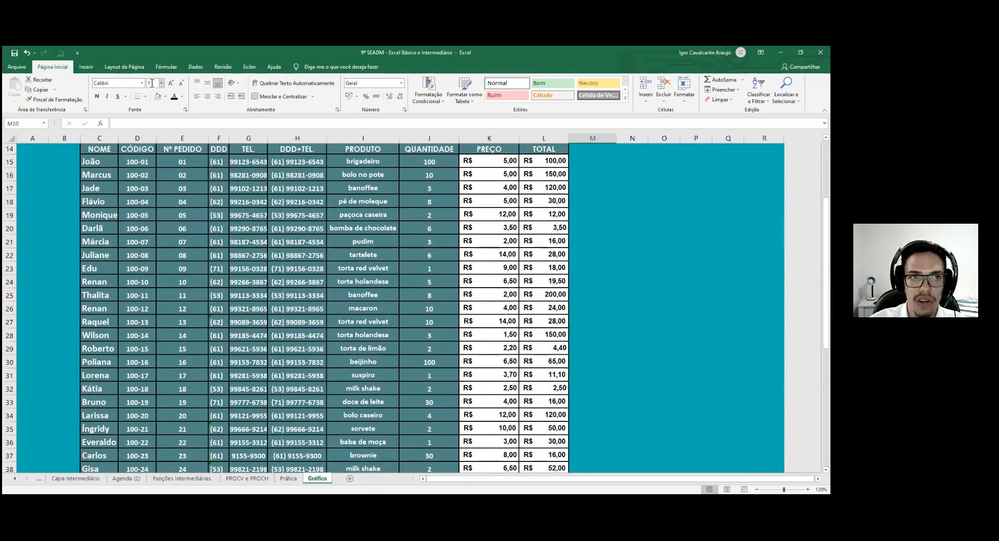
{"action": "left_click_drag", "start_coordinate": [479, 161], "coordinate": [500, 444]}
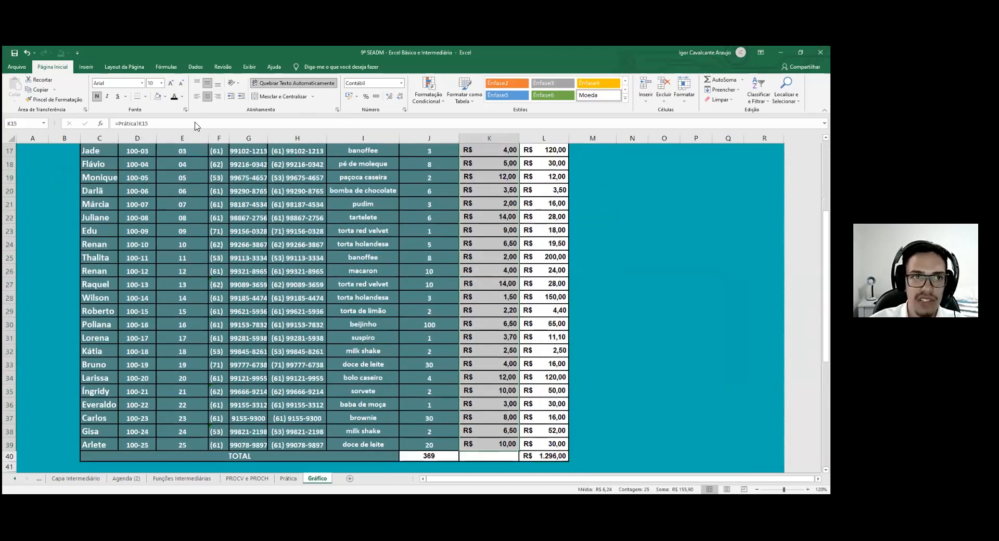
Preview the recommended Barras Agrupadas and Pareto charts for the selected prices, and close the preview without inserting one
{"action": "left_click", "coordinate": [86, 67]}
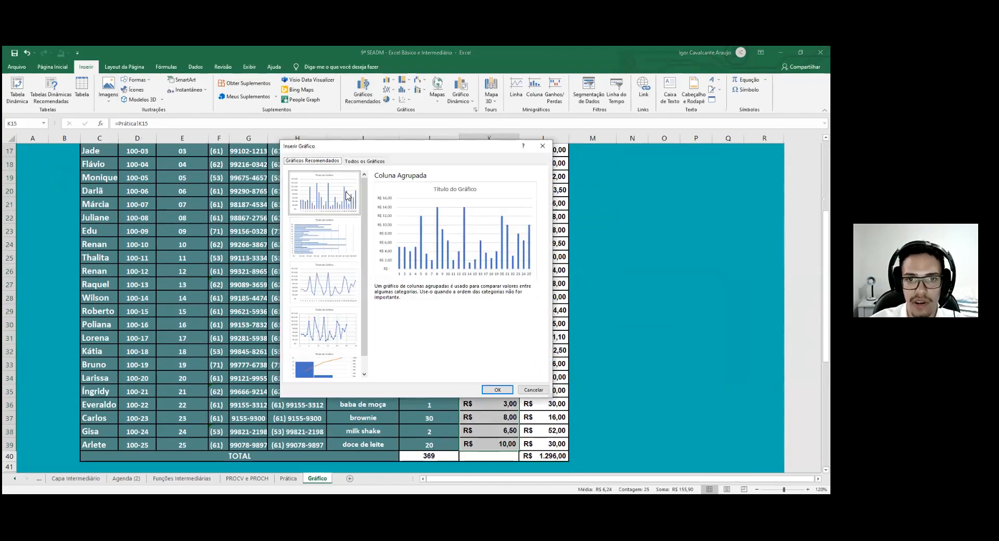
{"action": "left_click", "coordinate": [316, 254]}
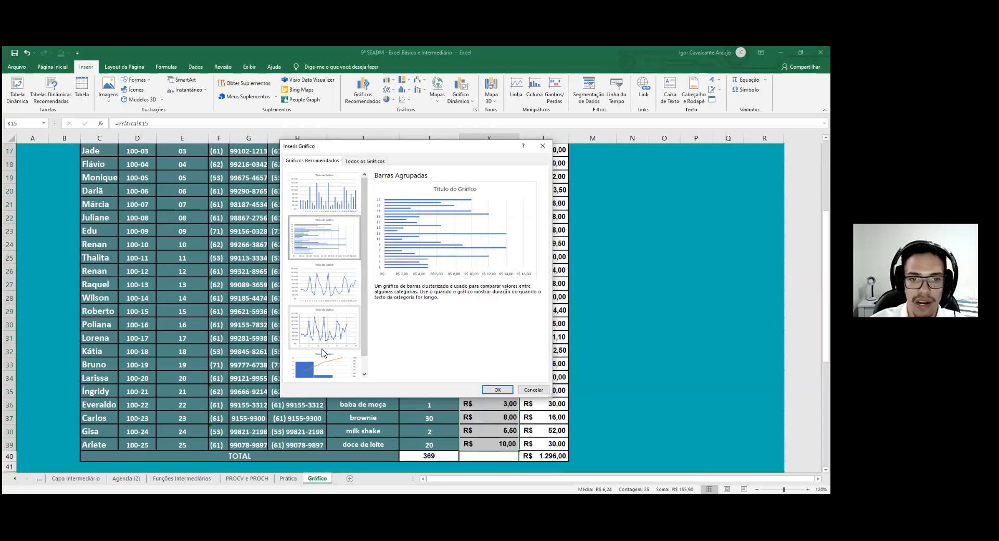
{"action": "left_click", "coordinate": [327, 365]}
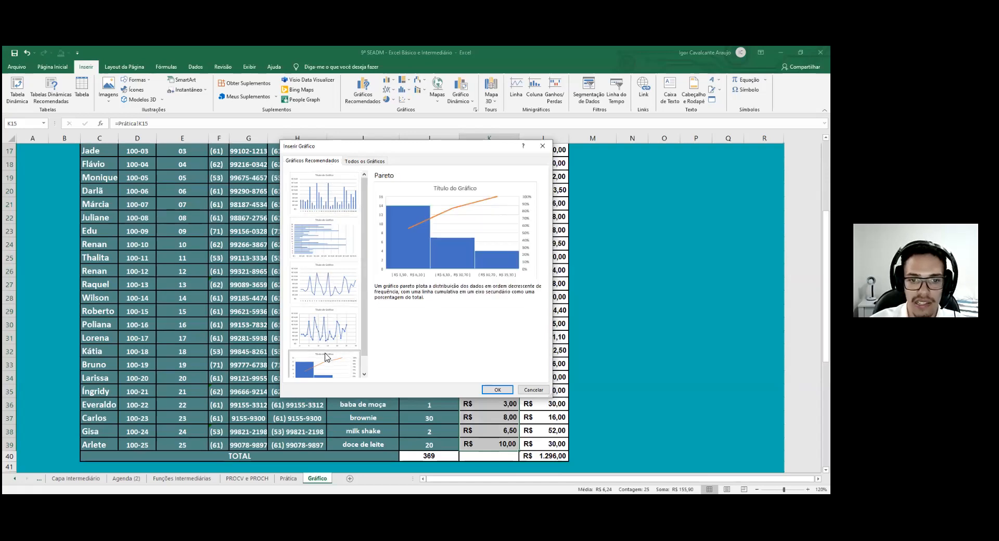
{"action": "left_click", "coordinate": [543, 146]}
Insert a 2D clustered column chart of the selected prices, enlarge it and place it directly below the client table
{"action": "left_click", "coordinate": [389, 79]}
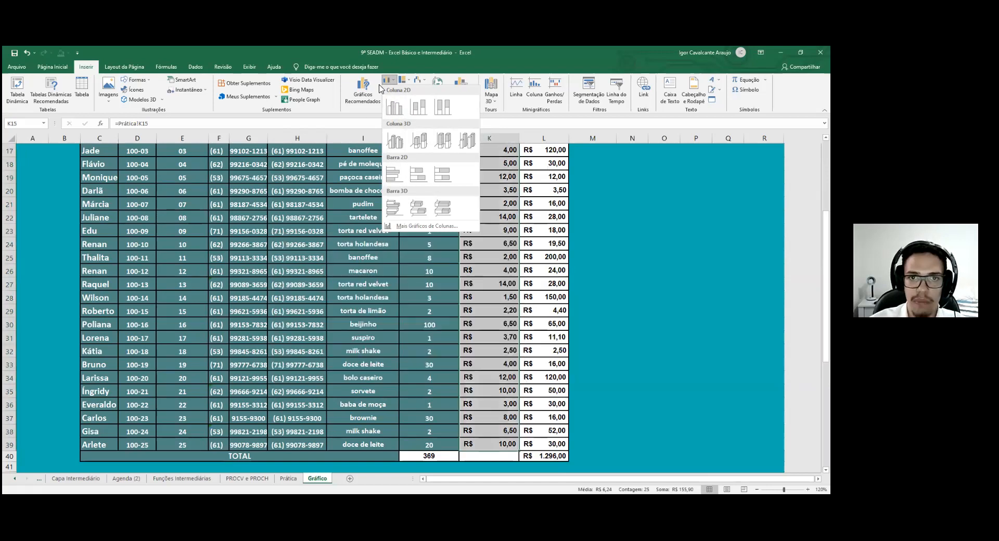
{"action": "left_click", "coordinate": [394, 106]}
{"action": "scroll", "coordinate": [446, 218], "scroll_direction": "down", "scroll_amount": 2}
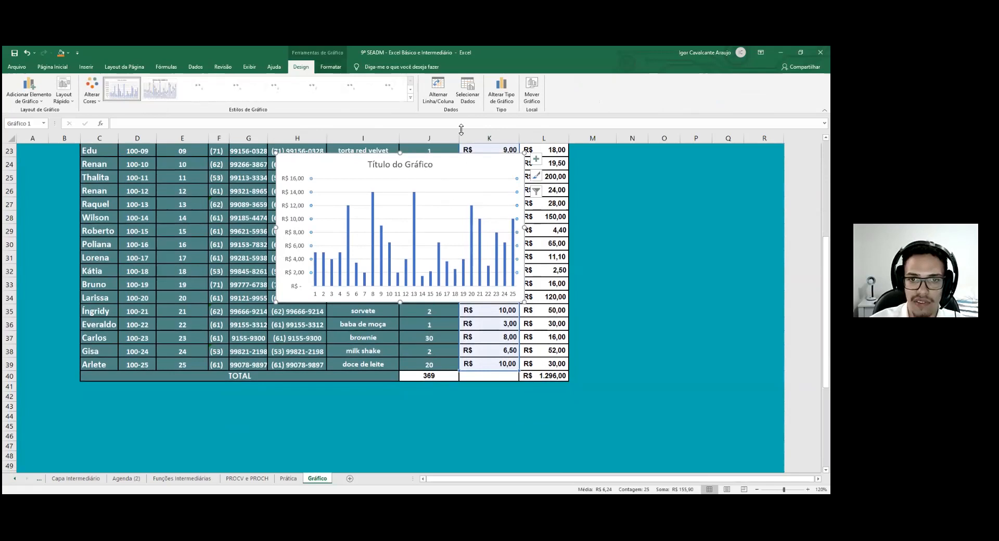
{"action": "left_click_drag", "start_coordinate": [463, 155], "coordinate": [449, 323]}
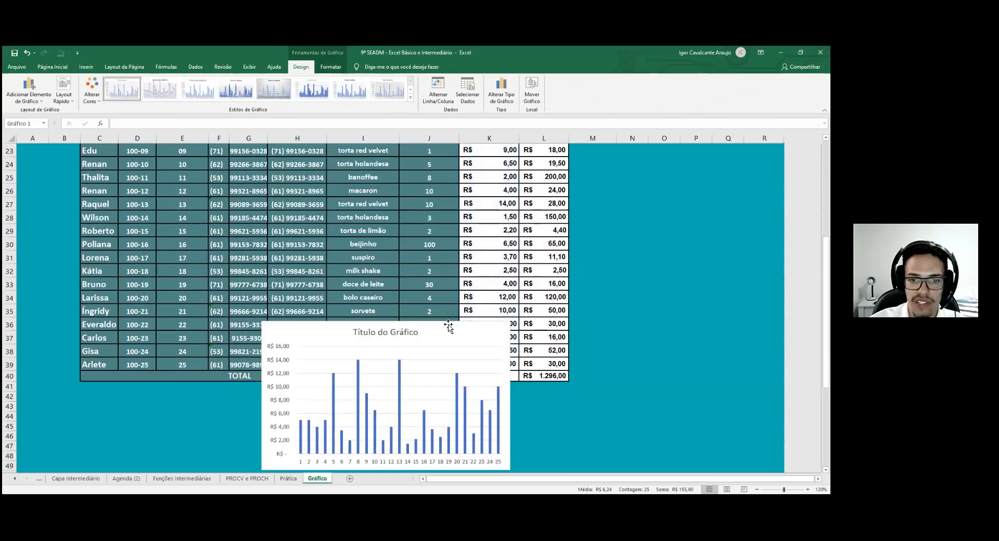
{"action": "scroll", "coordinate": [437, 339], "scroll_direction": "down", "scroll_amount": 3}
{"action": "scroll", "coordinate": [437, 340], "scroll_direction": "down", "scroll_amount": 2}
{"action": "left_click_drag", "start_coordinate": [474, 271], "coordinate": [607, 393]}
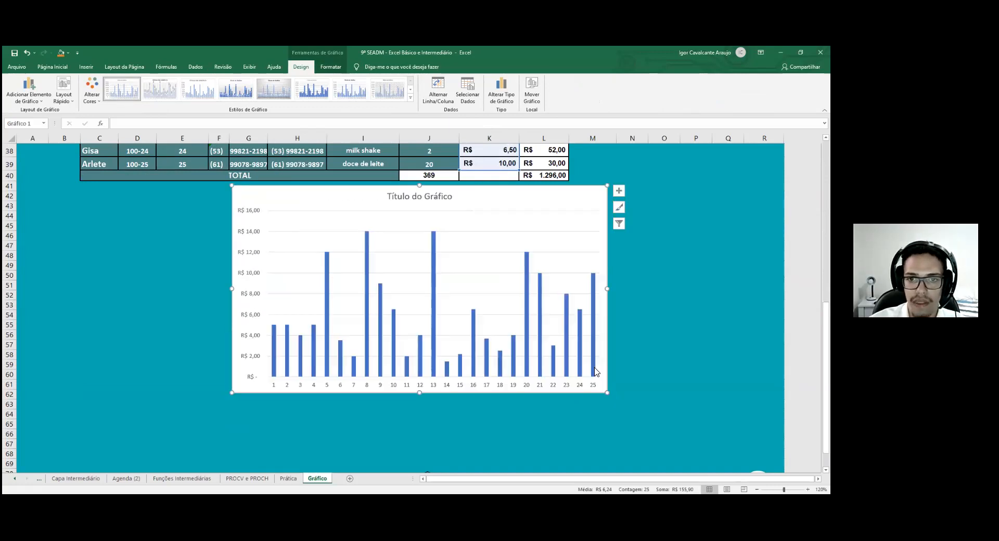
{"action": "left_click_drag", "start_coordinate": [490, 189], "coordinate": [462, 186]}
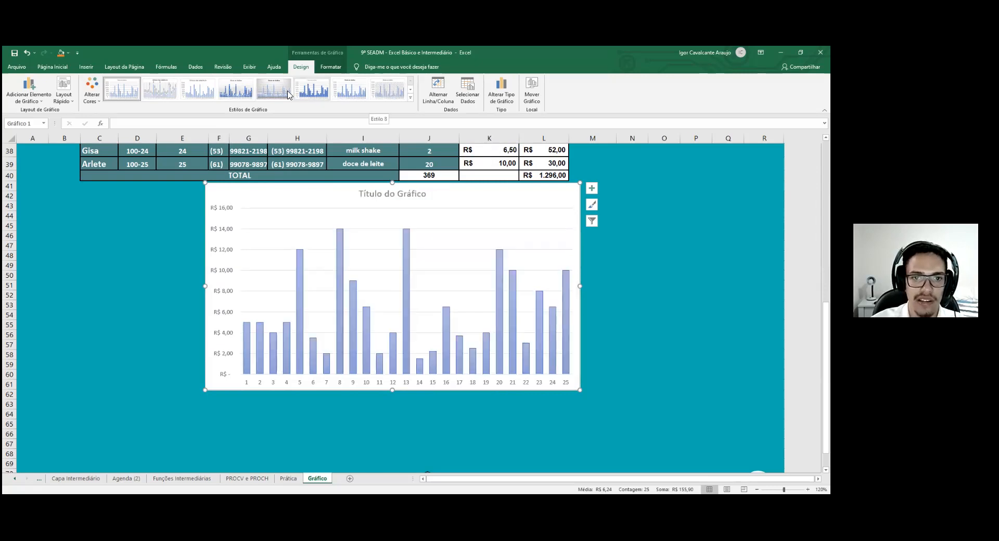
Preview the colourful and monochromatic colour palettes on the column chart without applying one
{"action": "left_click", "coordinate": [92, 91]}
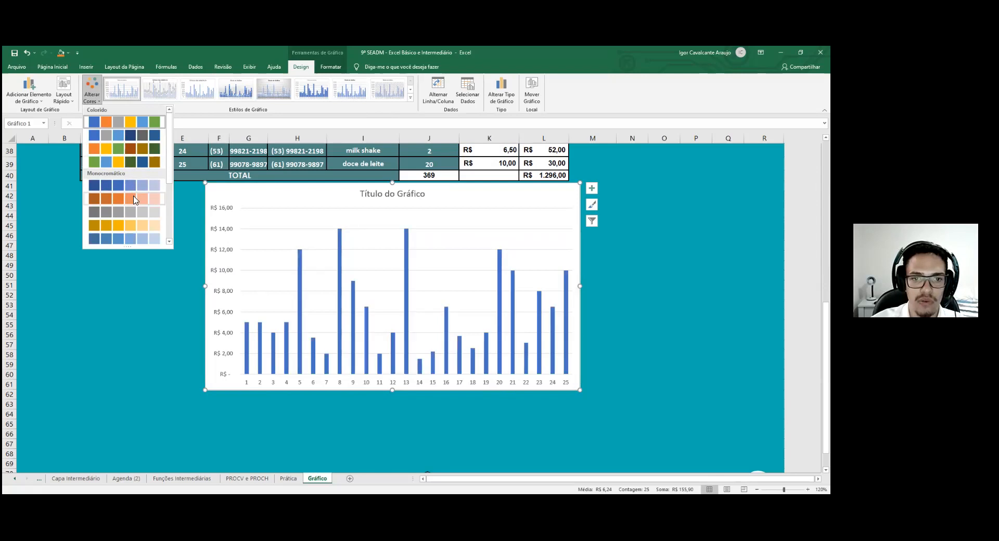
{"action": "scroll", "coordinate": [140, 231], "scroll_direction": "down", "scroll_amount": 3}
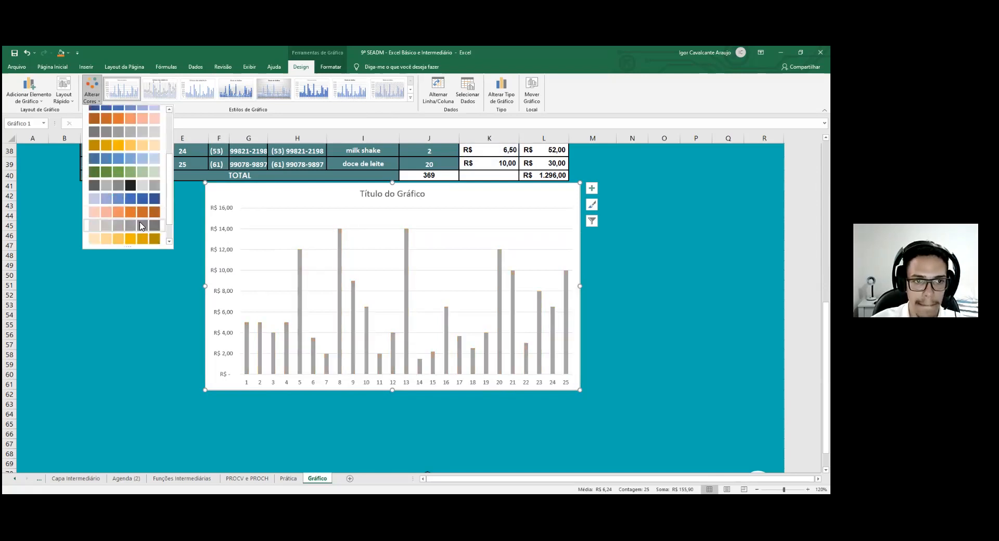
{"action": "scroll", "coordinate": [146, 237], "scroll_direction": "down", "scroll_amount": 2}
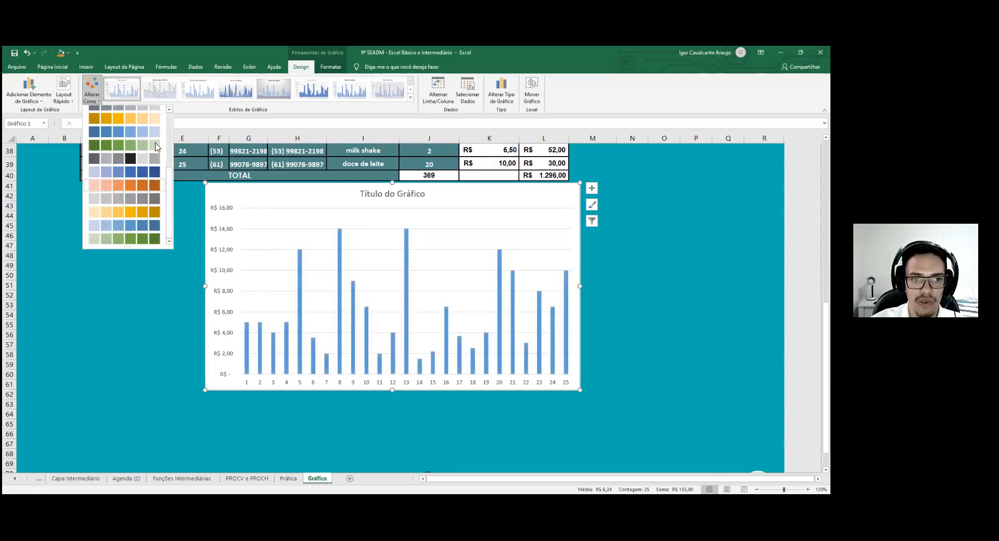
Show axis titles, data labels, data table, error bars, legend and trendline on the column chart
{"action": "left_click", "coordinate": [592, 187]}
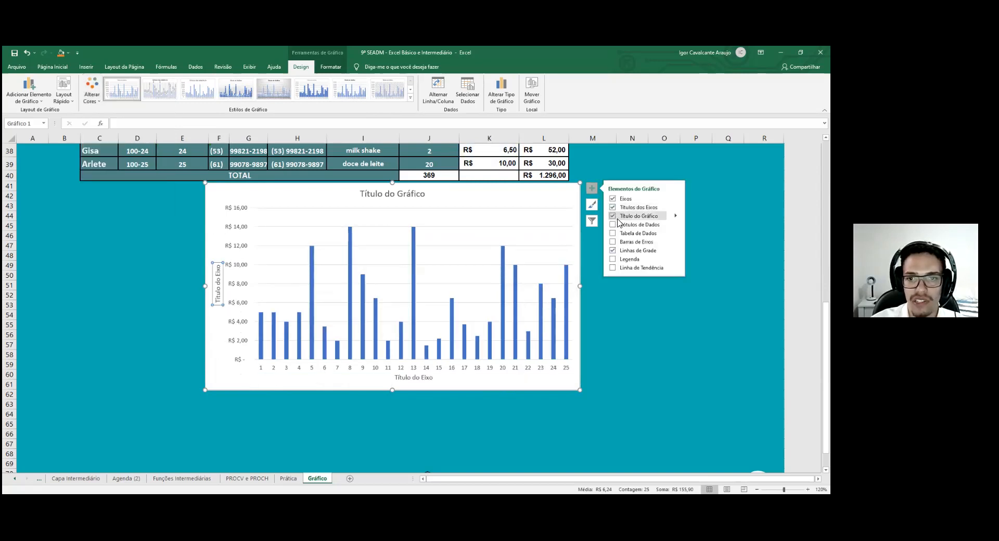
{"action": "left_click", "coordinate": [613, 226]}
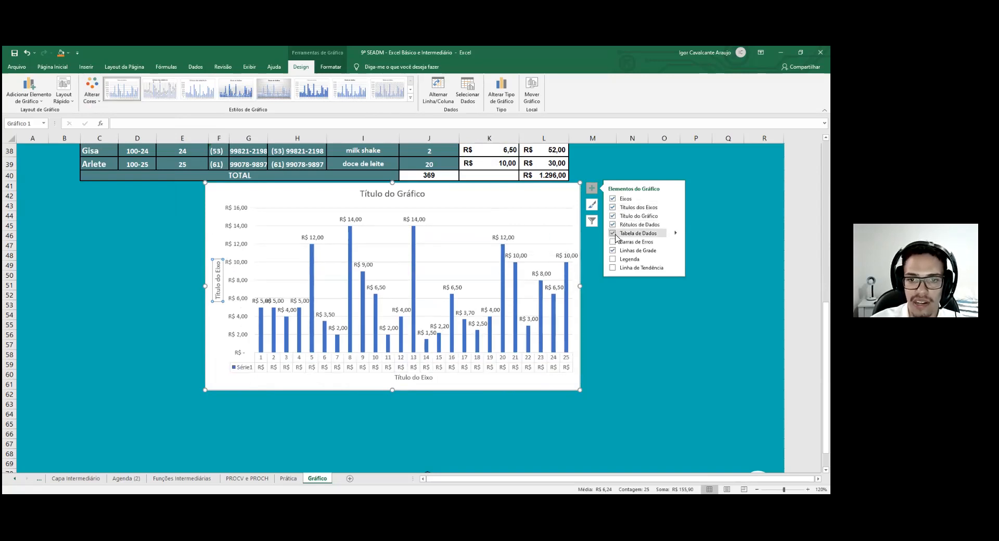
{"action": "left_click", "coordinate": [614, 242]}
{"action": "left_click", "coordinate": [614, 260]}
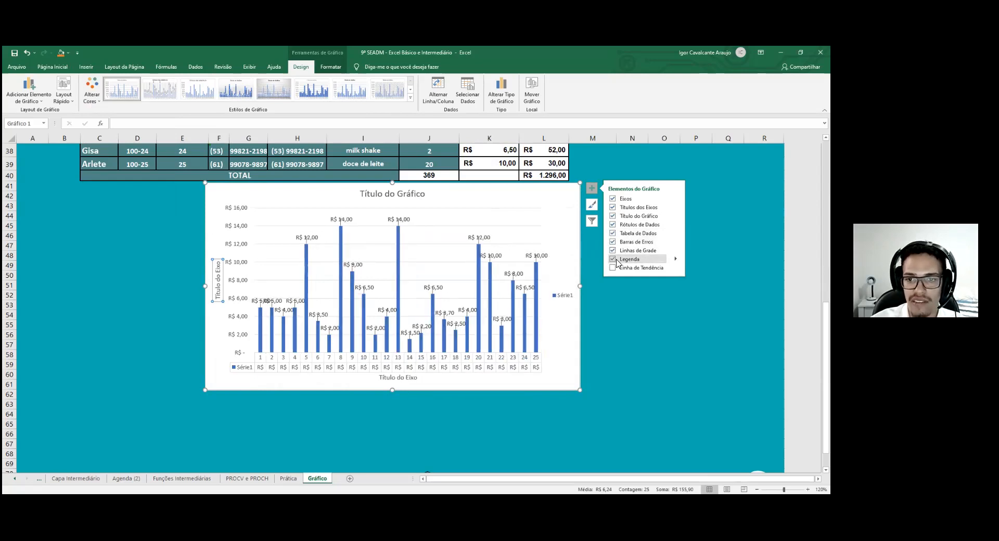
{"action": "left_click", "coordinate": [612, 267]}
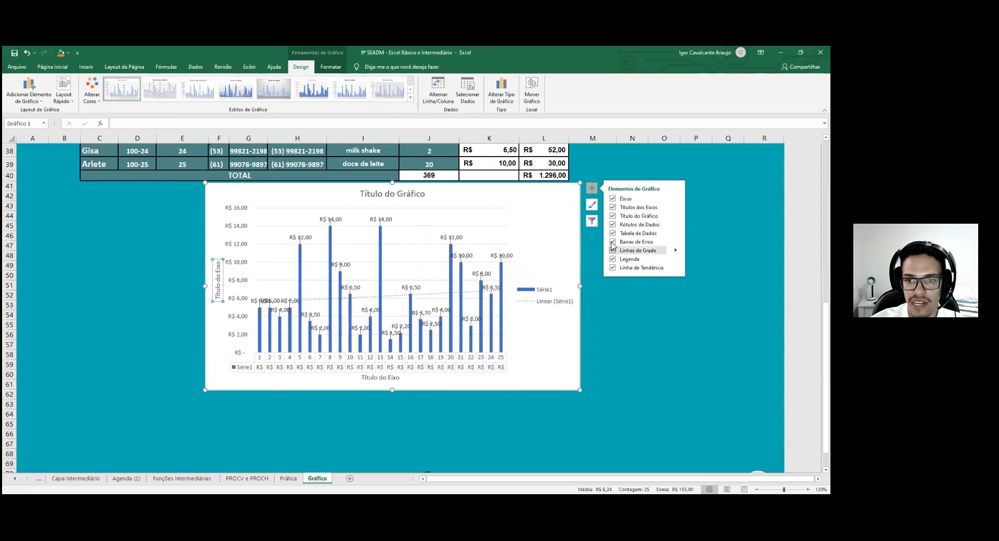
Remove the titles, data labels, data table, error bars, gridlines, legend and trendline from the chart, keeping only the axes
{"action": "left_click", "coordinate": [612, 199]}
{"action": "left_click", "coordinate": [613, 208]}
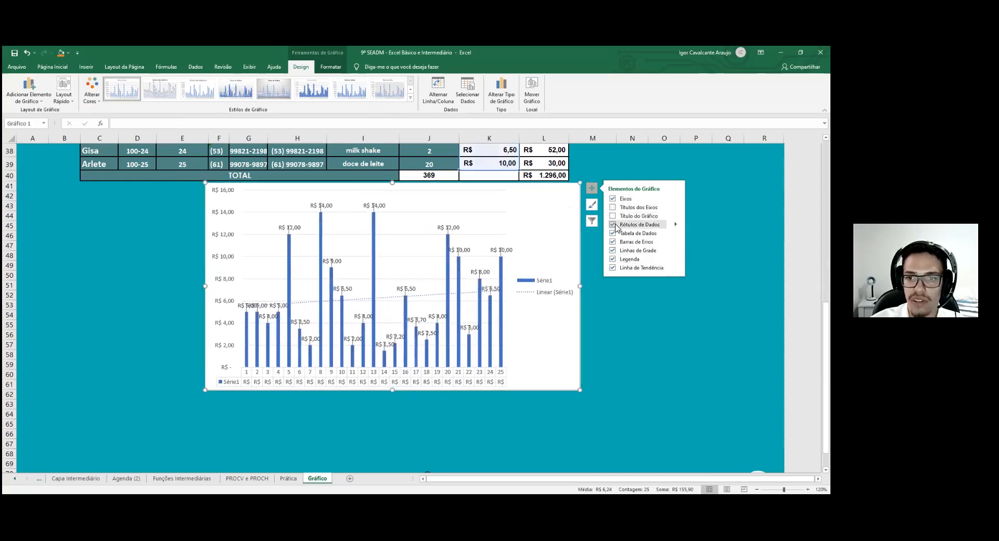
{"action": "left_click", "coordinate": [613, 224]}
{"action": "left_click", "coordinate": [613, 233]}
{"action": "left_click", "coordinate": [613, 242]}
{"action": "left_click", "coordinate": [613, 250]}
{"action": "left_click", "coordinate": [613, 259]}
{"action": "left_click", "coordinate": [613, 268]}
Try the data table on the chart, remove it, and add data labels to the columns
{"action": "left_click", "coordinate": [613, 233]}
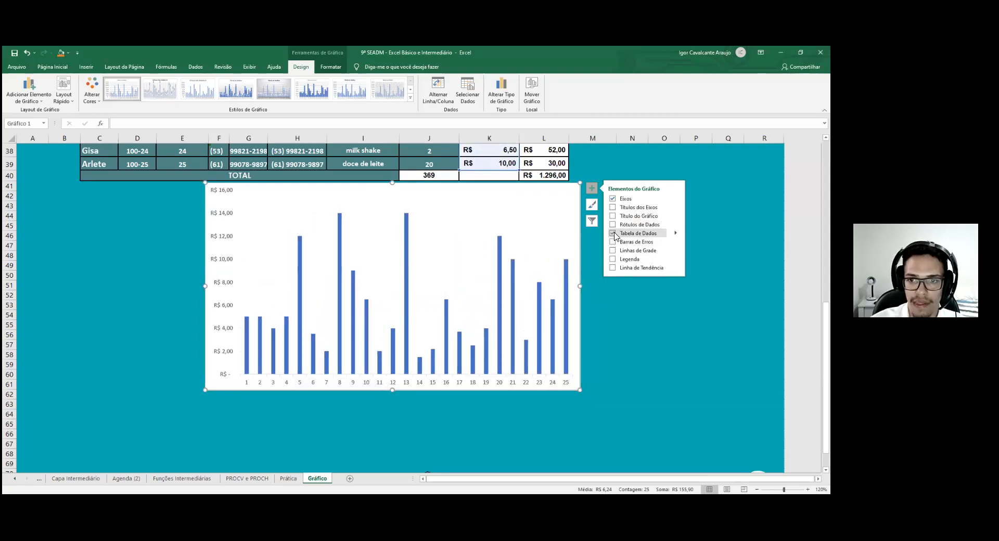
{"action": "left_click", "coordinate": [614, 233]}
{"action": "left_click", "coordinate": [613, 224]}
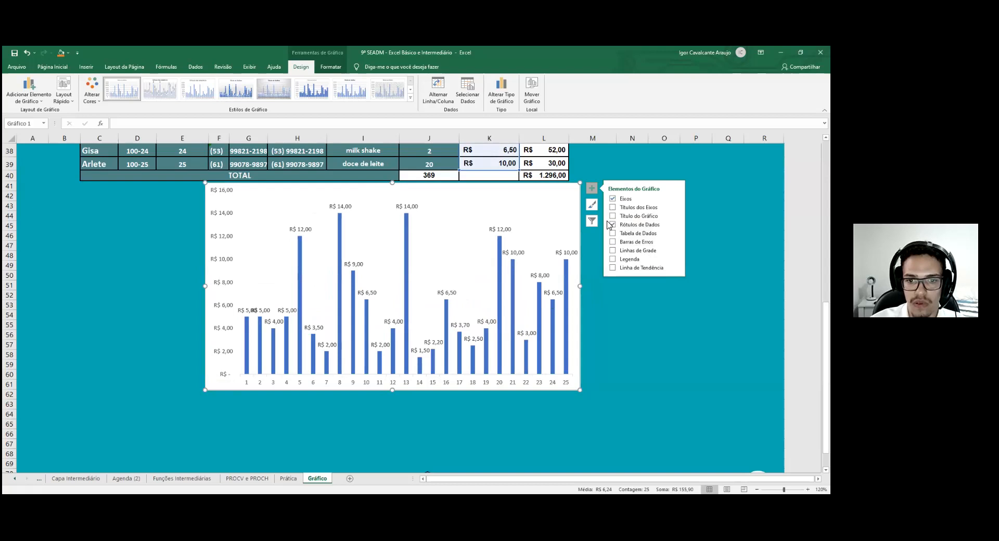
Preview the colour palettes and chart styles available for the column chart, including the dark style
{"action": "left_click", "coordinate": [592, 204]}
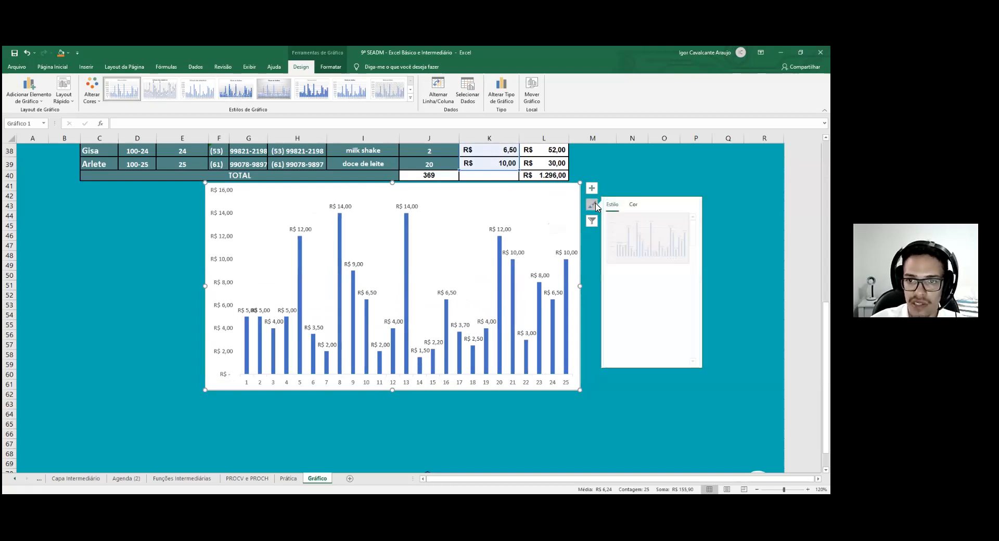
{"action": "left_click", "coordinate": [636, 204]}
{"action": "scroll", "coordinate": [636, 231], "scroll_direction": "down", "scroll_amount": 3}
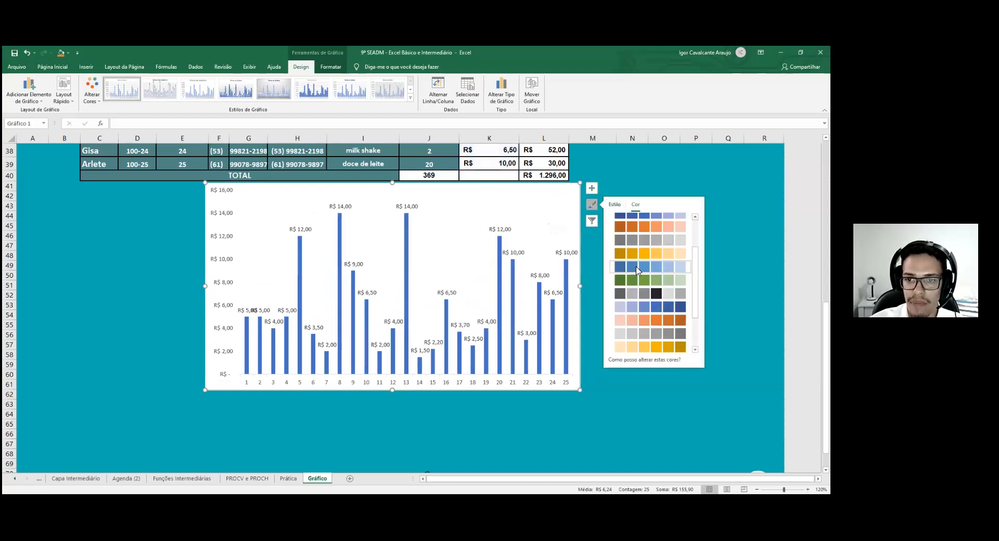
{"action": "left_click", "coordinate": [614, 205]}
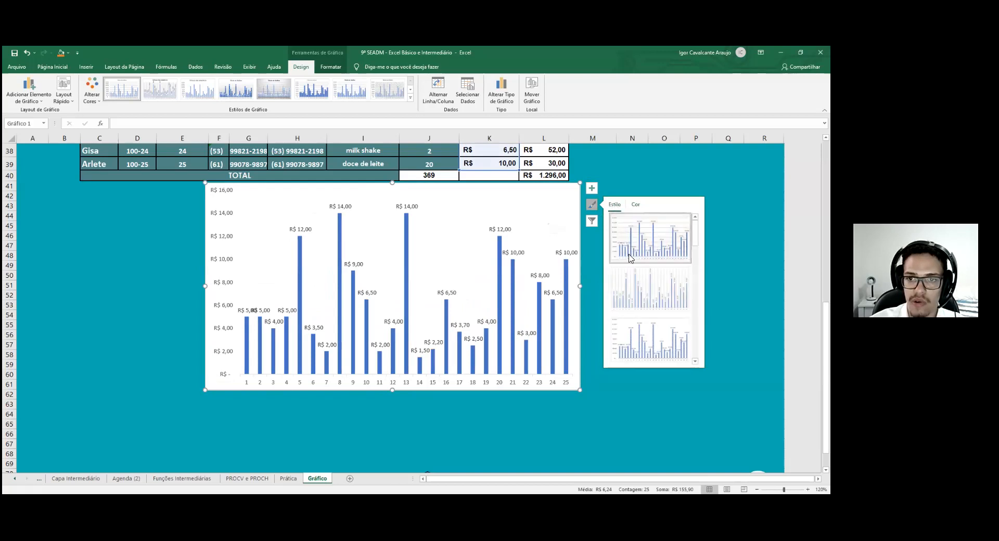
{"action": "scroll", "coordinate": [638, 255], "scroll_direction": "up", "scroll_amount": 2}
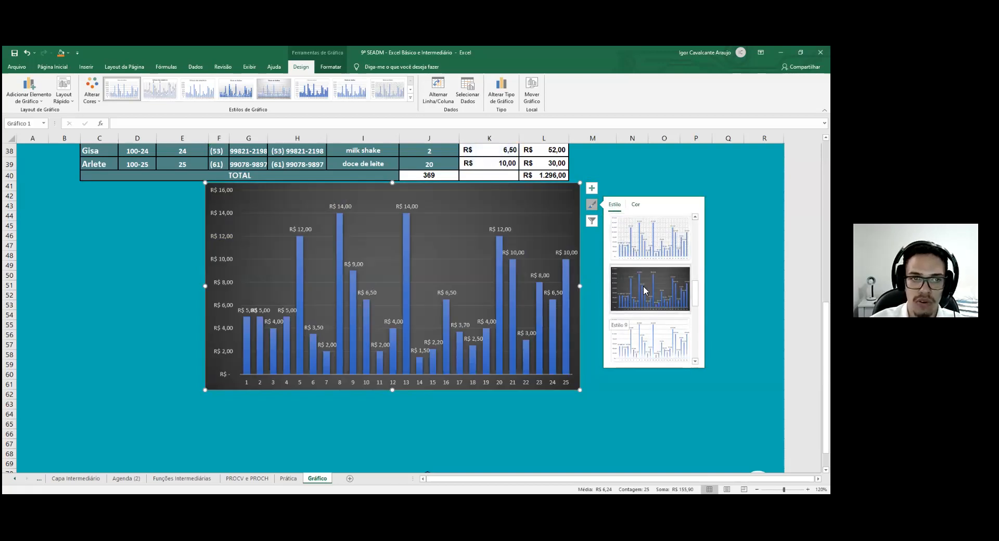
{"action": "left_click", "coordinate": [644, 289]}
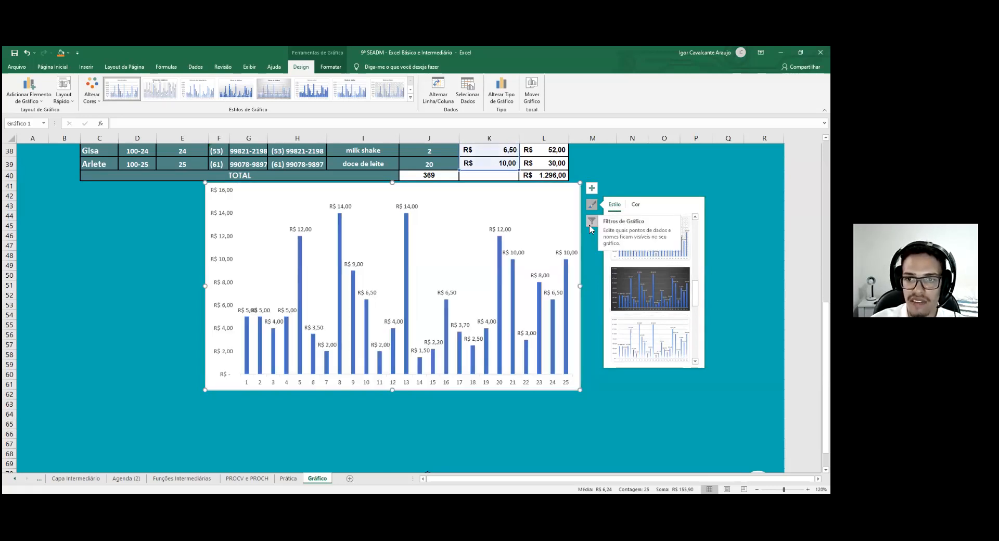
Filter the column chart to categories 1, 6 and 8 only, and restore all categories
{"action": "left_click", "coordinate": [591, 223]}
{"action": "left_click", "coordinate": [622, 277]}
{"action": "left_click", "coordinate": [623, 290]}
{"action": "left_click", "coordinate": [625, 350]}
{"action": "left_click", "coordinate": [625, 374]}
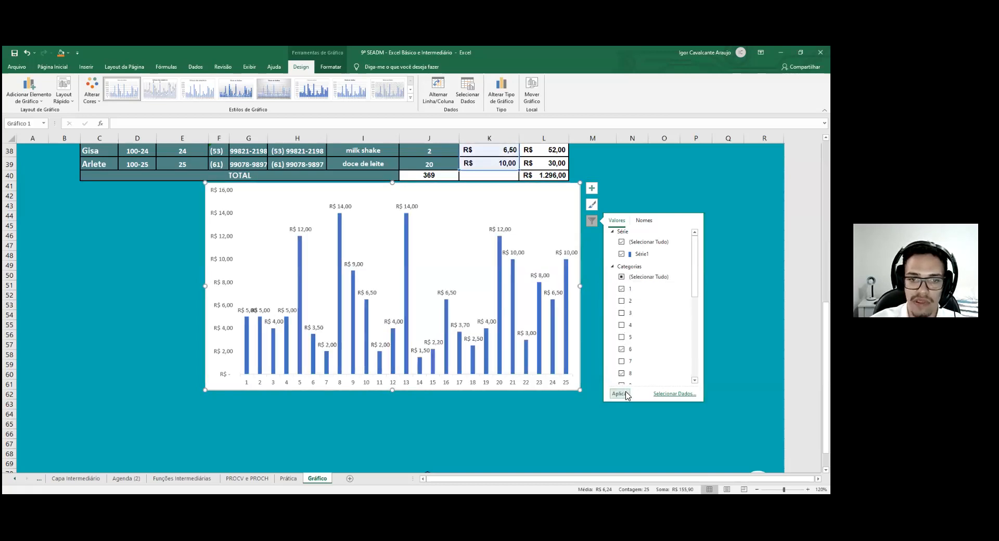
{"action": "left_click", "coordinate": [625, 394]}
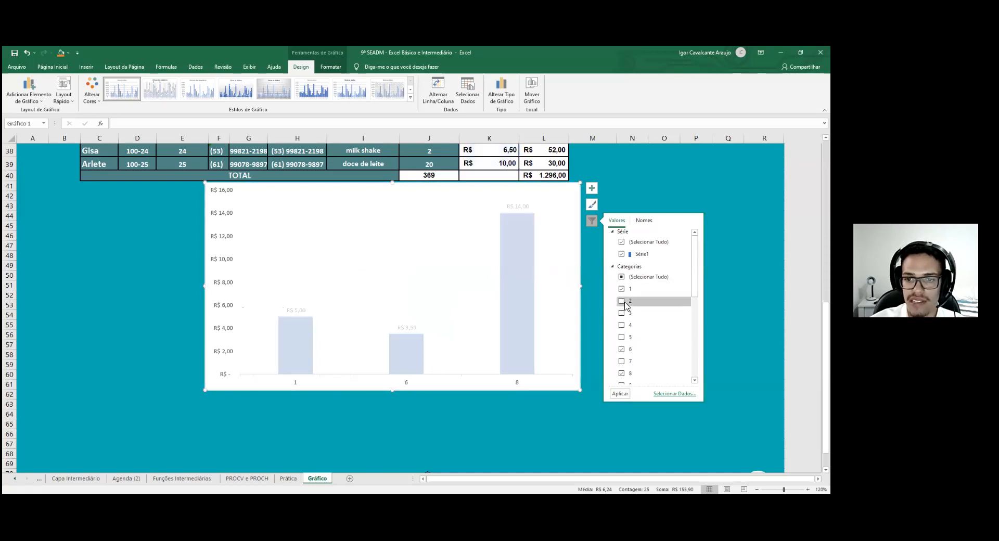
{"action": "left_click", "coordinate": [623, 277]}
{"action": "left_click", "coordinate": [619, 394]}
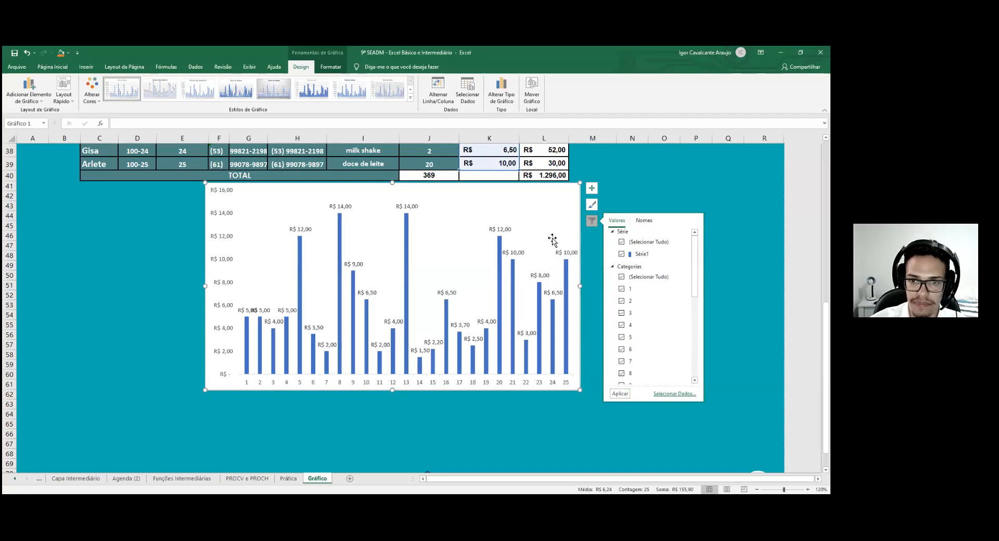
Try no fill, gradient fill and solid fill on the chart's plot area and look at its effects options
{"action": "right_click", "coordinate": [554, 241]}
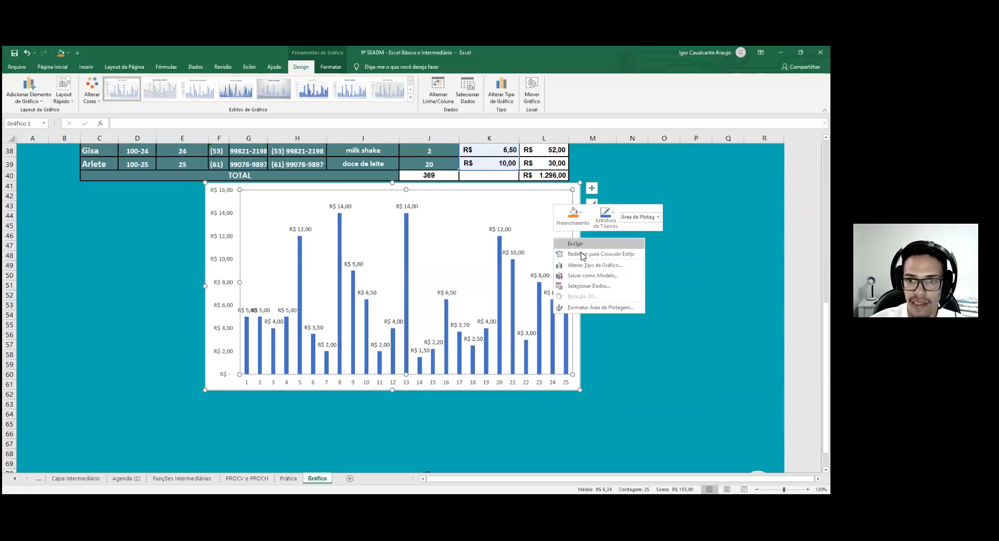
{"action": "left_click", "coordinate": [597, 308]}
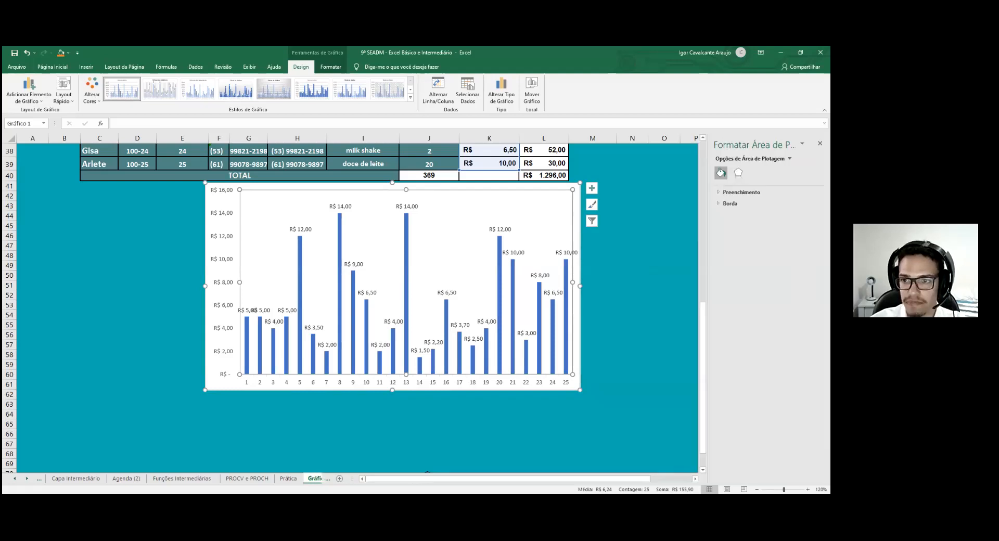
{"action": "left_click", "coordinate": [741, 193]}
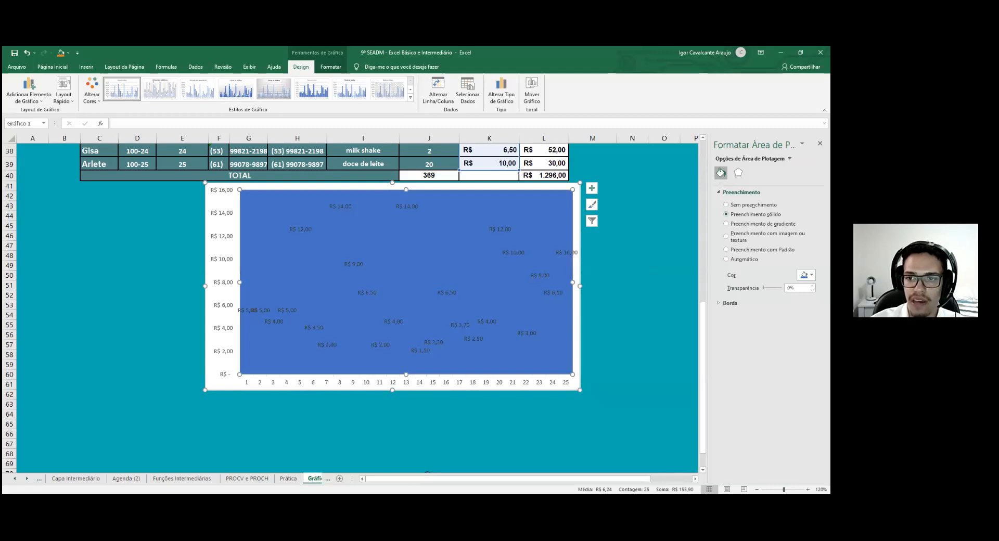
{"action": "left_click", "coordinate": [745, 205]}
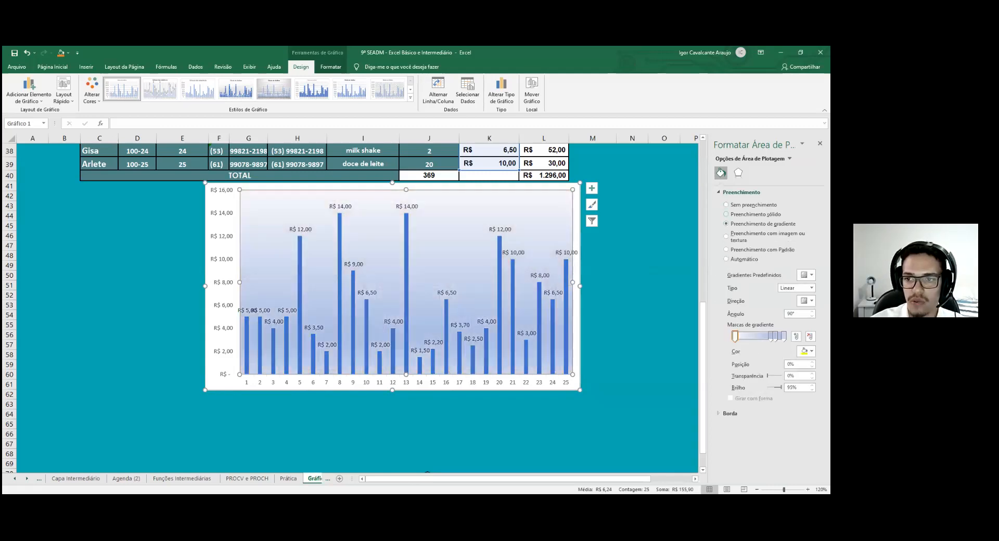
{"action": "left_click", "coordinate": [744, 214]}
{"action": "left_click", "coordinate": [739, 173]}
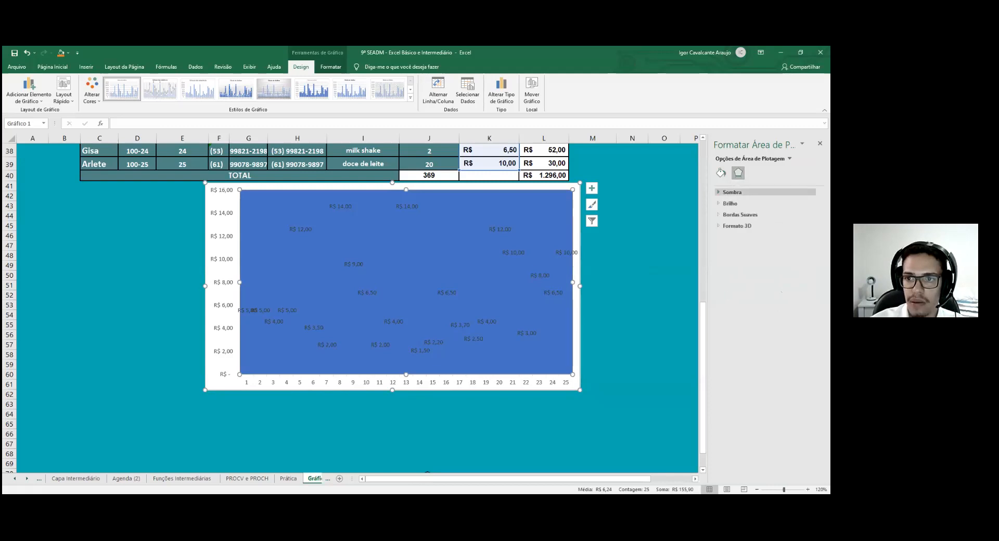
{"action": "left_click", "coordinate": [720, 173]}
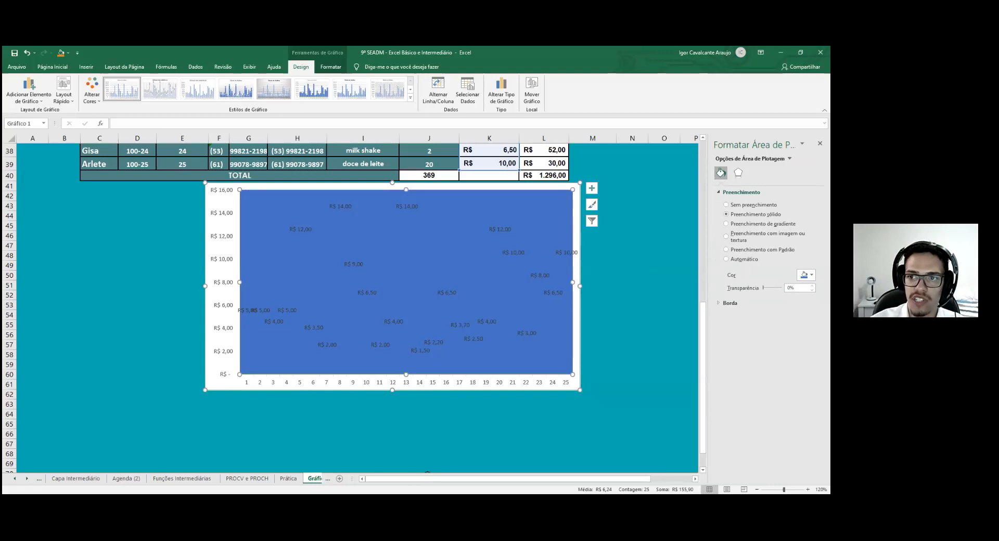
Look at the chart area and vertical axis fill options, and undo the plot area's solid fill
{"action": "left_click", "coordinate": [576, 224]}
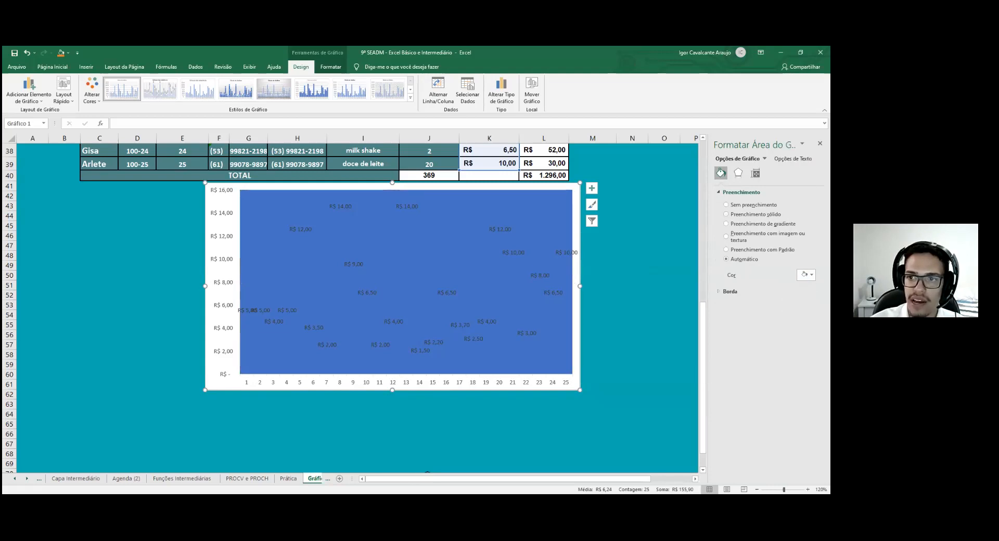
{"action": "left_click", "coordinate": [224, 281]}
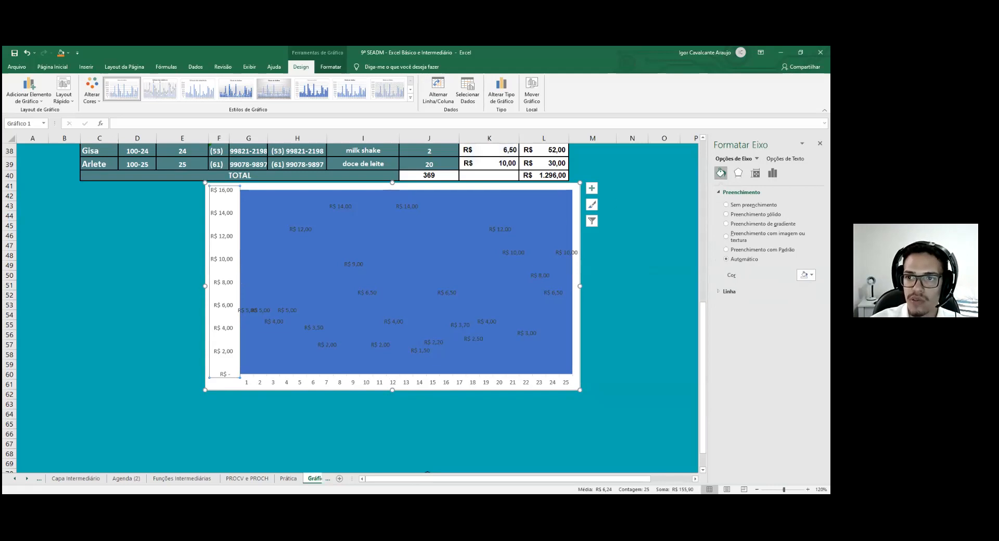
{"action": "key", "text": "ctrl+z"}
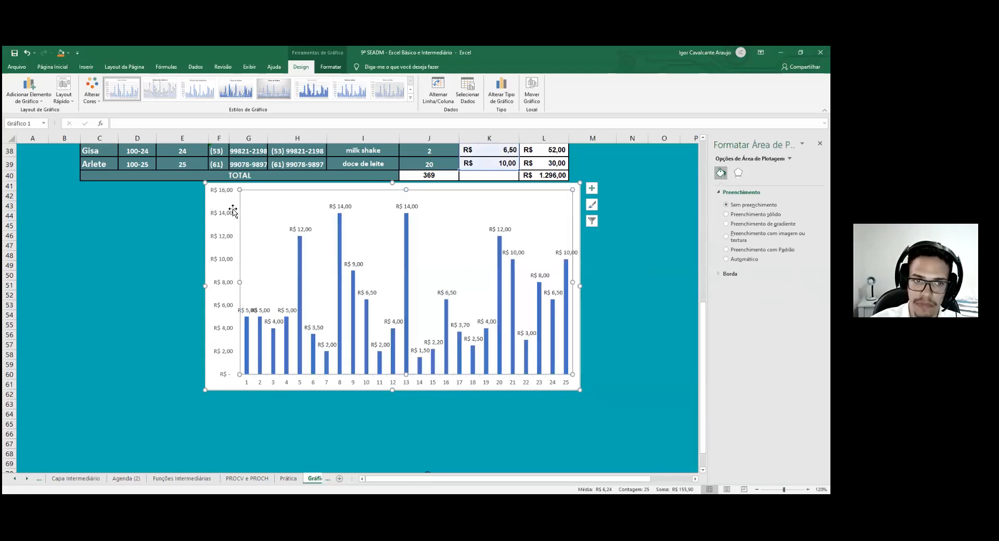
Set the font style of all the column chart's text to bold (Negrito)
{"action": "left_click", "coordinate": [225, 193]}
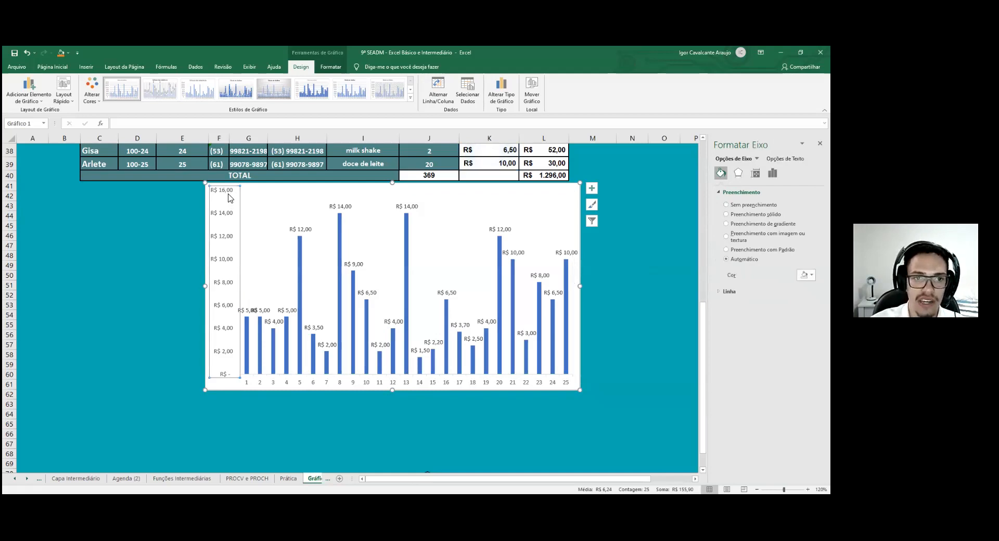
{"action": "right_click", "coordinate": [230, 197]}
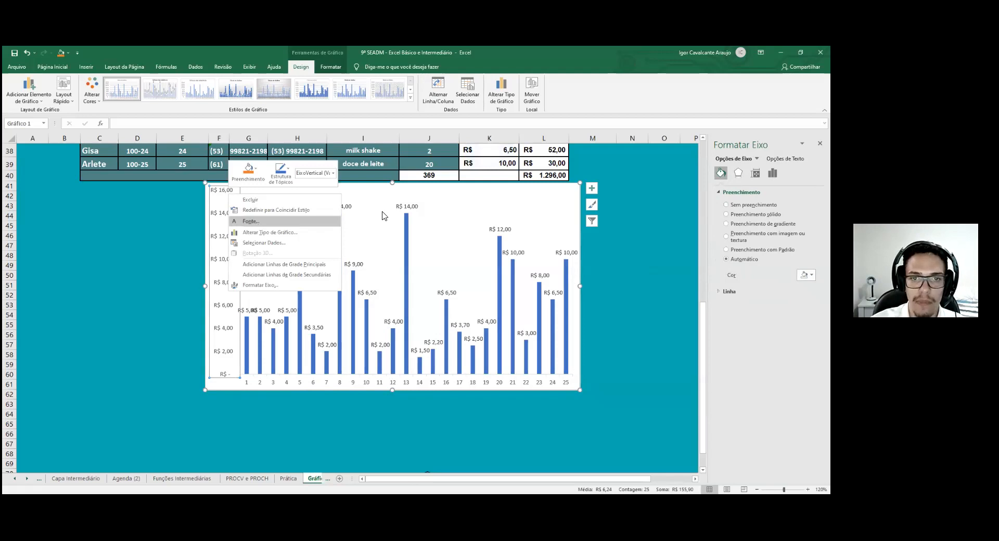
{"action": "left_click", "coordinate": [253, 222]}
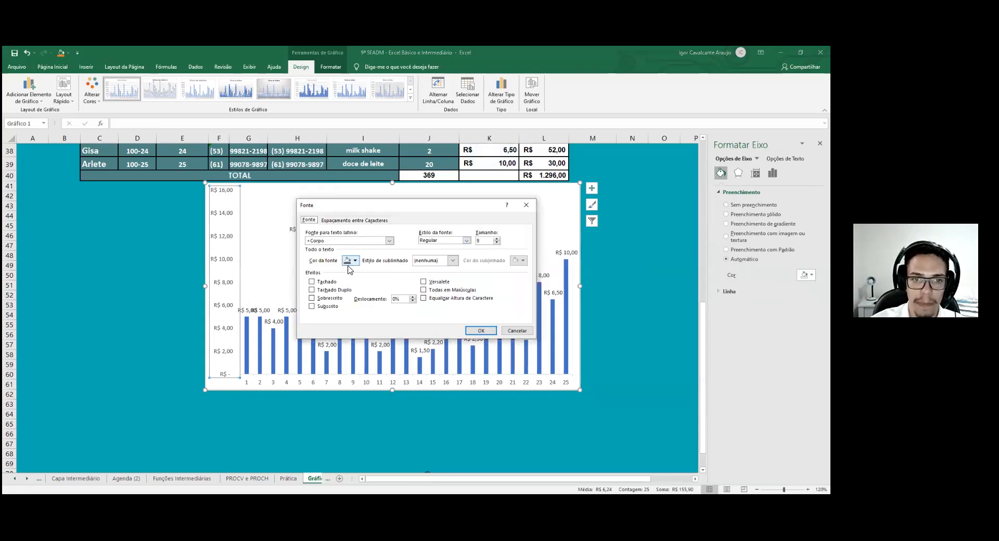
{"action": "left_click", "coordinate": [483, 331]}
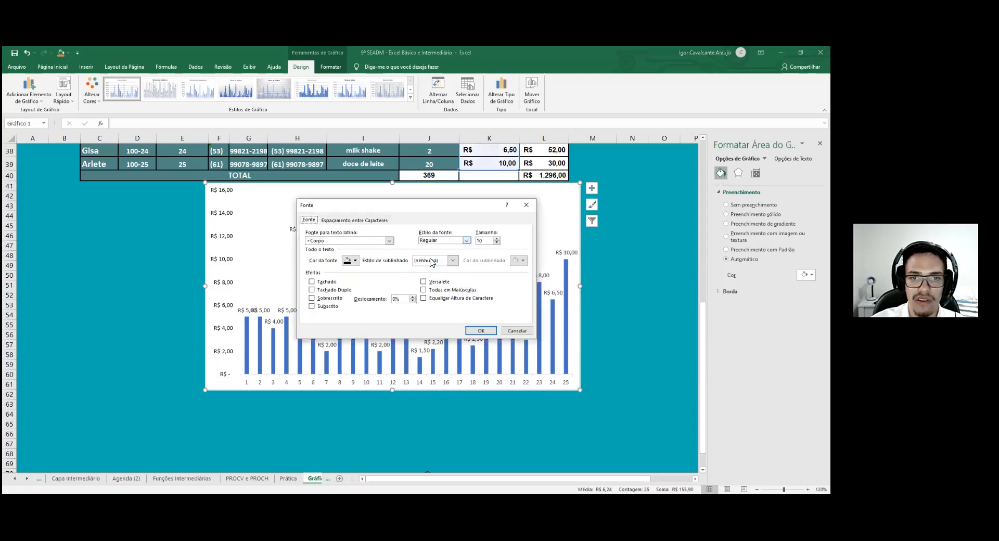
{"action": "left_click", "coordinate": [466, 241]}
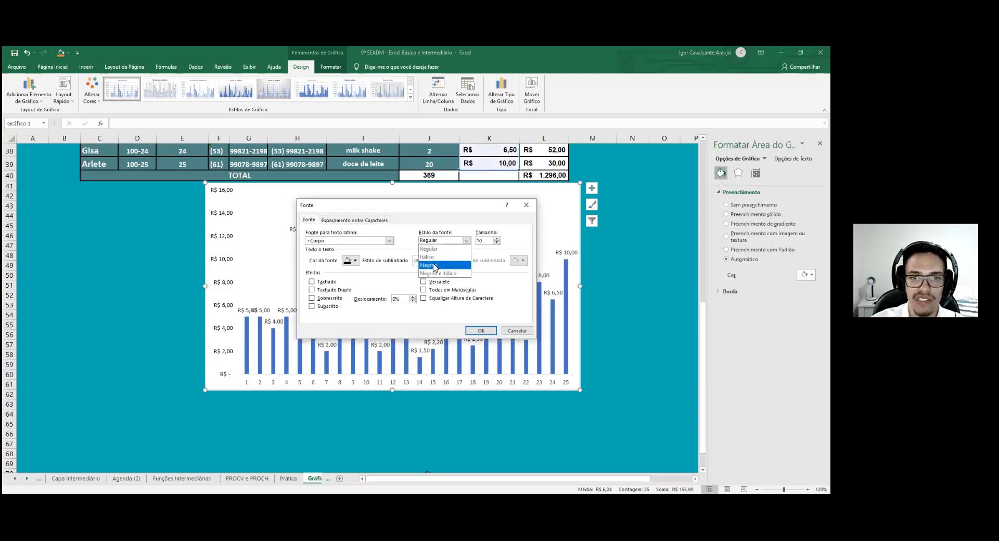
{"action": "left_click", "coordinate": [435, 266]}
{"action": "left_click", "coordinate": [480, 331]}
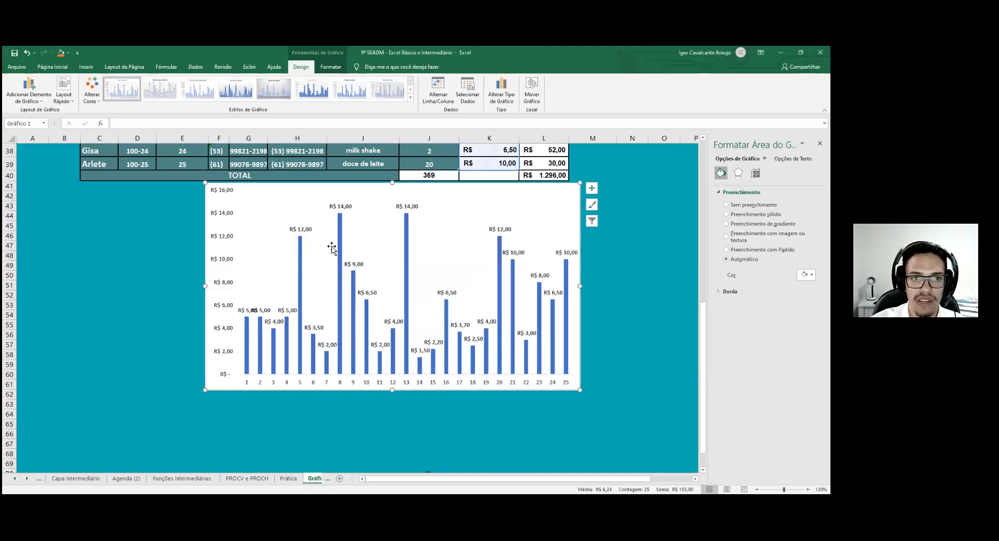
Check the chart text's character spacing options without changing them, and move the chart slightly left on the worksheet
{"action": "right_click", "coordinate": [219, 203]}
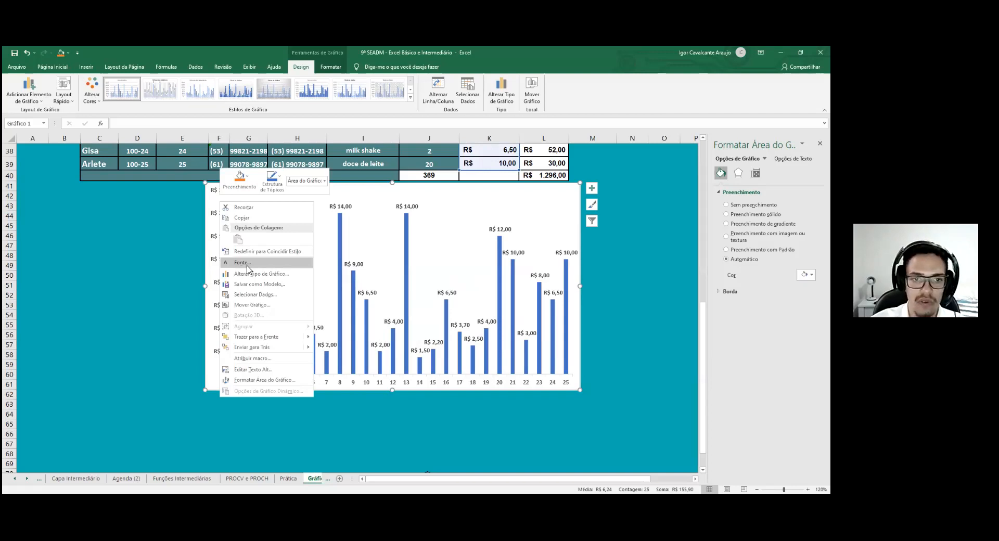
{"action": "left_click", "coordinate": [248, 263]}
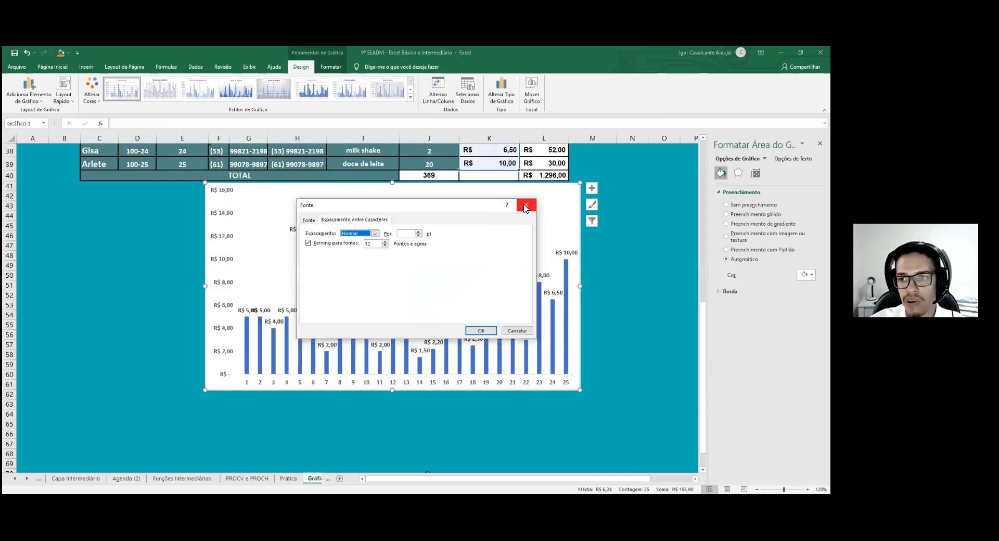
{"action": "left_click", "coordinate": [526, 208]}
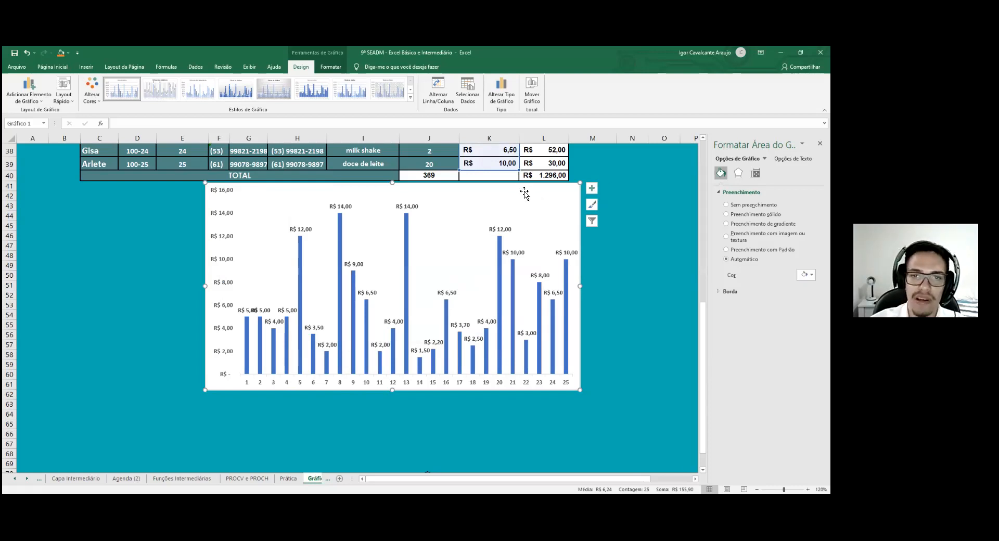
{"action": "left_click_drag", "start_coordinate": [512, 184], "coordinate": [449, 186]}
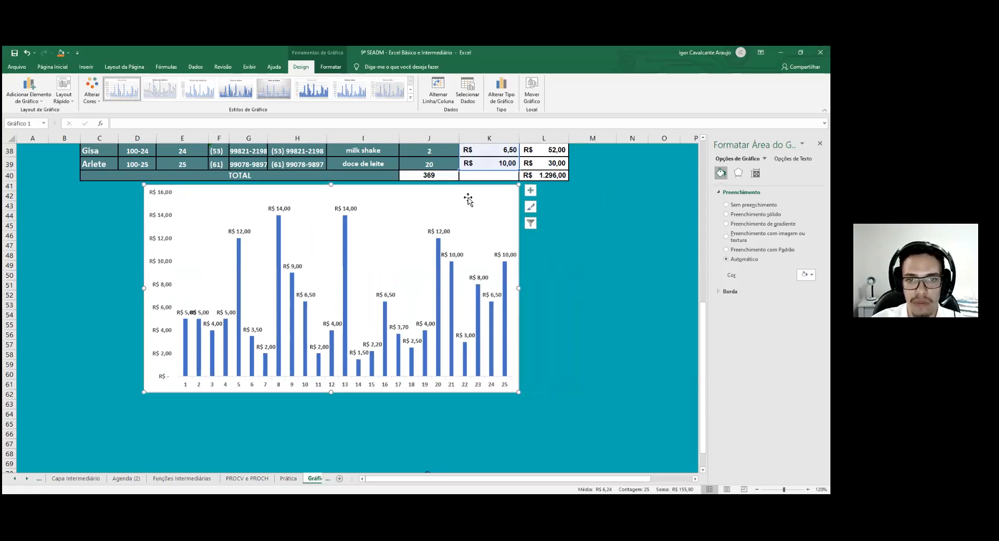
Give the chart's plot area a solid black border 3.25 pt wide
{"action": "right_click", "coordinate": [499, 208]}
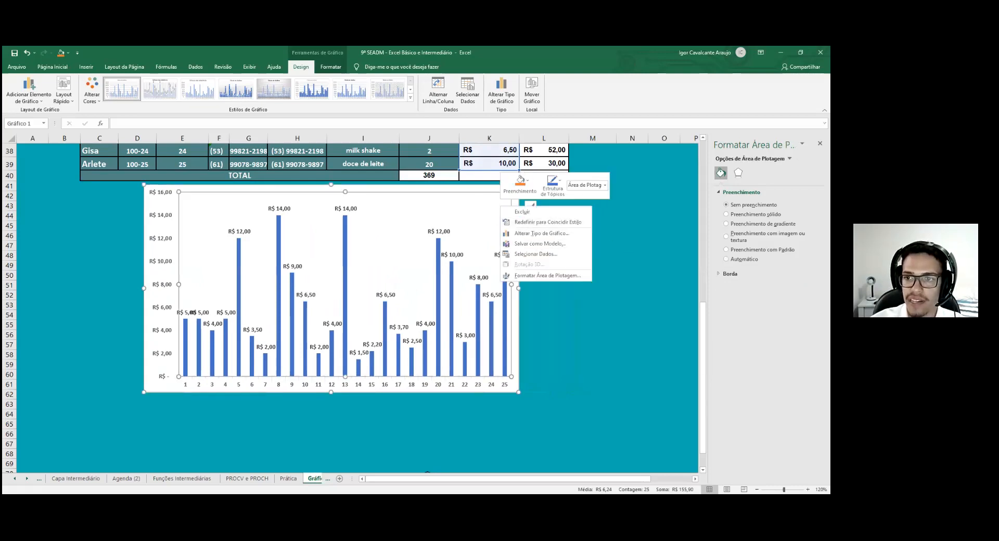
{"action": "left_click", "coordinate": [731, 273]}
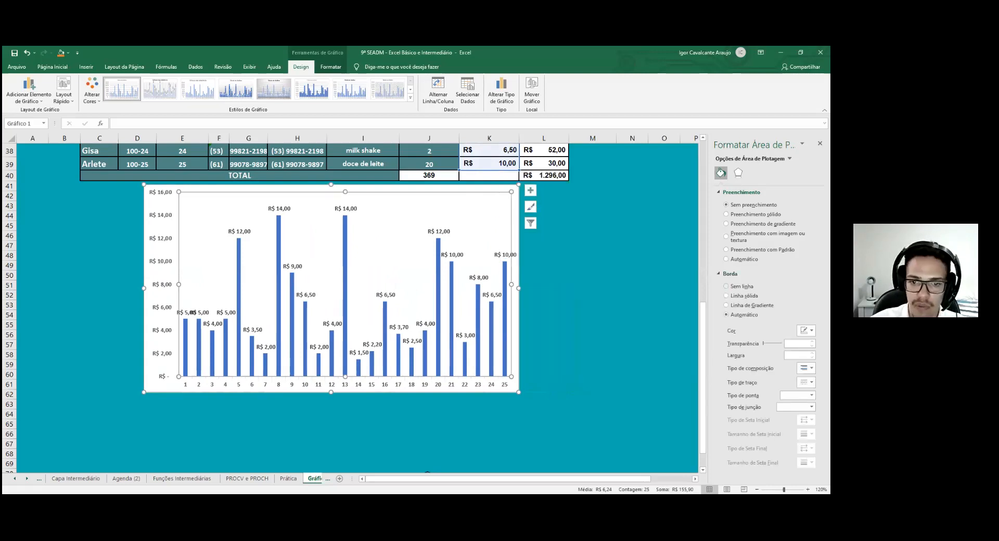
{"action": "left_click", "coordinate": [727, 295]}
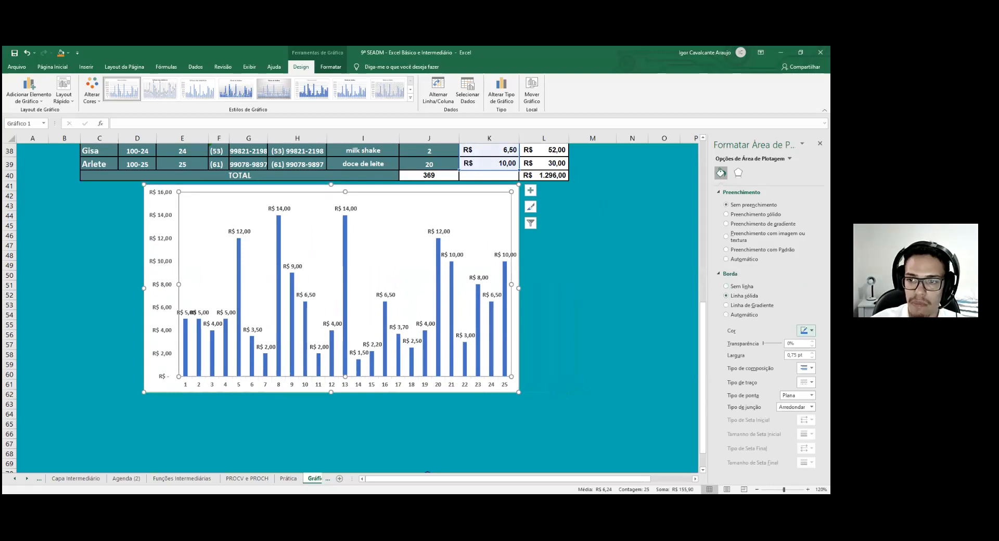
{"action": "left_click", "coordinate": [806, 331]}
{"action": "left_click", "coordinate": [767, 351]}
{"action": "left_click", "coordinate": [811, 352]}
{"action": "left_click", "coordinate": [811, 352]}
{"action": "left_click", "coordinate": [812, 352]}
{"action": "left_click", "coordinate": [812, 353]}
{"action": "left_click", "coordinate": [812, 353]}
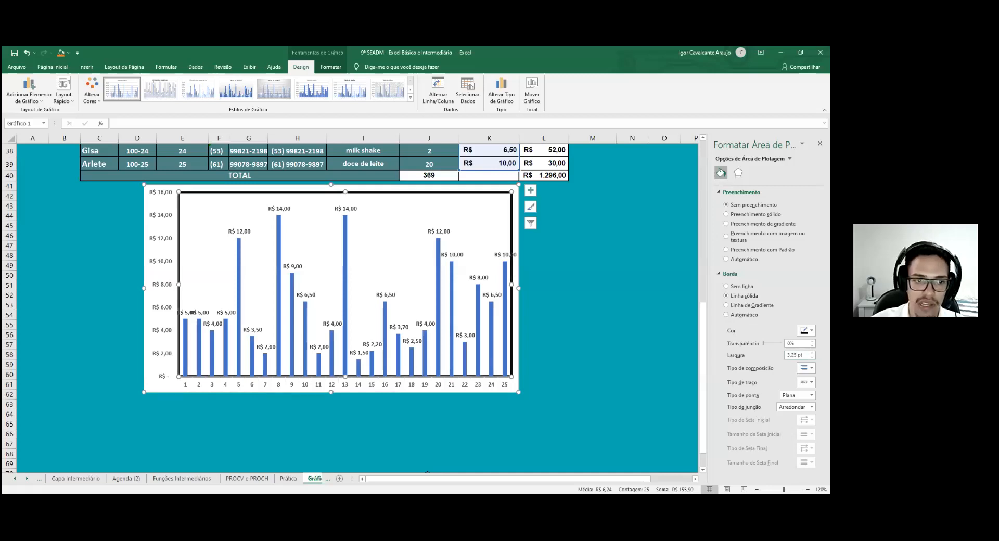
{"action": "left_click", "coordinate": [218, 404]}
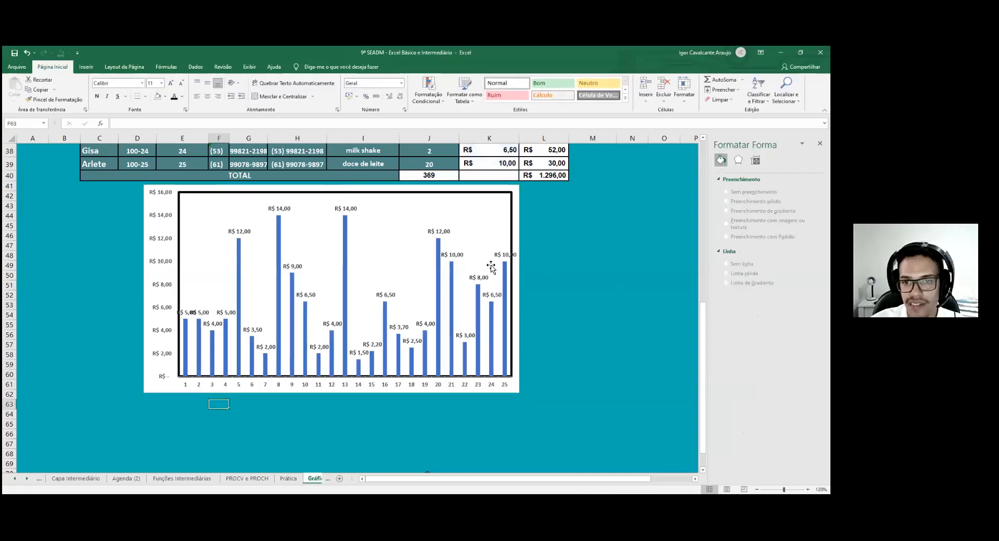
Set the chart area's fill to no fill (Sem preenchimento)
{"action": "left_click", "coordinate": [172, 229]}
{"action": "left_click", "coordinate": [727, 205]}
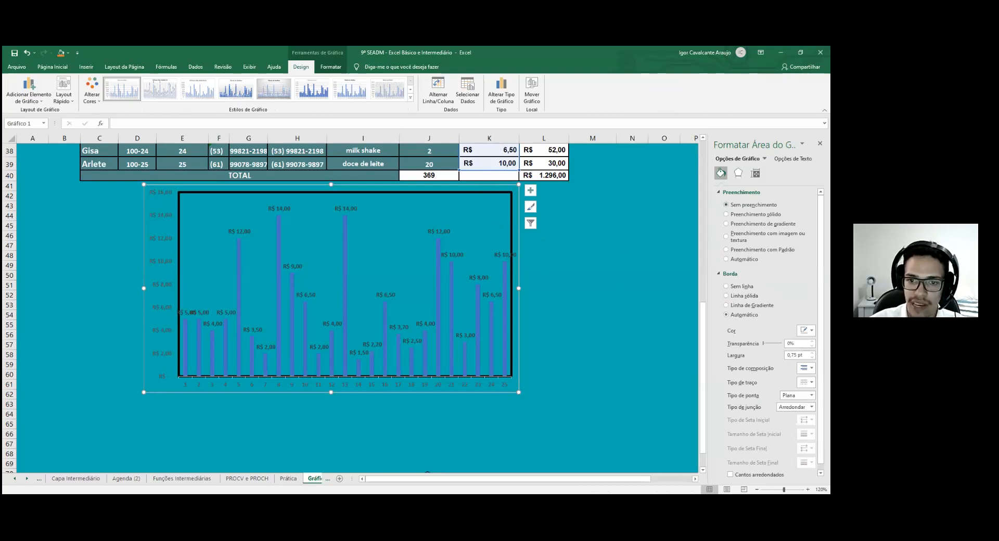
{"action": "left_click", "coordinate": [562, 342]}
Delete the plot area's formatting border and set the chart area's border to no line (Sem linha)
{"action": "left_click", "coordinate": [512, 207]}
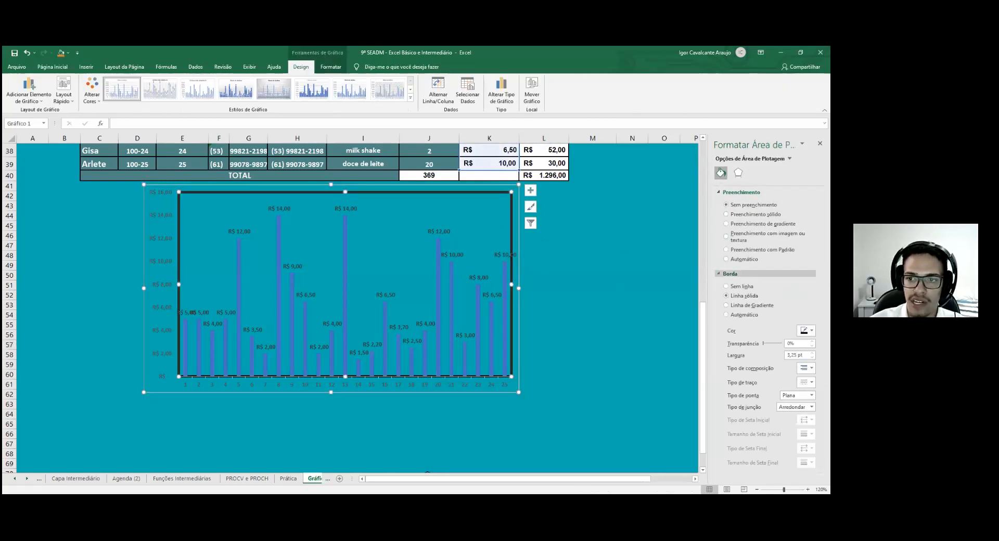
{"action": "key", "text": "Delete"}
{"action": "left_click", "coordinate": [581, 257]}
{"action": "left_click", "coordinate": [519, 202]}
{"action": "left_click", "coordinate": [727, 285]}
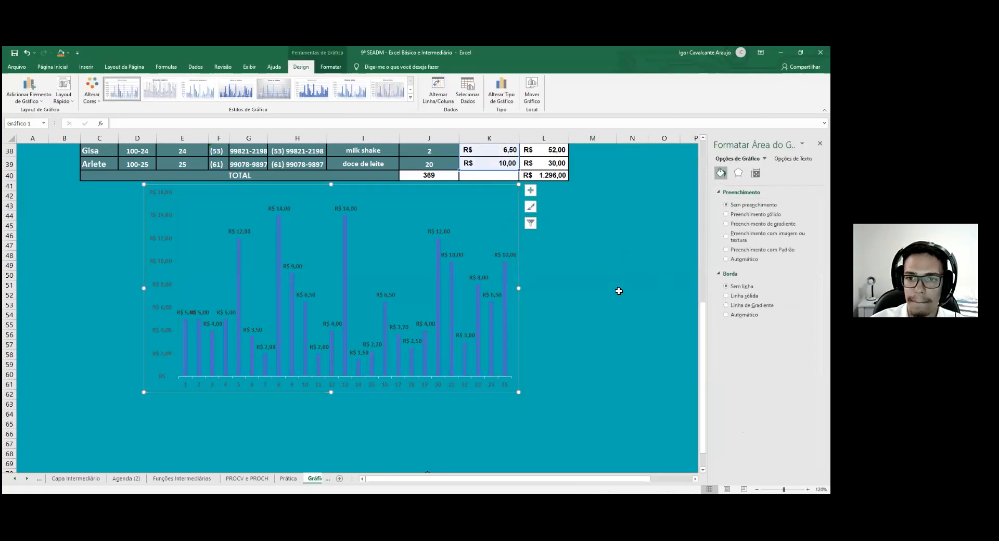
Move the column chart further down from the table and give its chart area a solid white fill
{"action": "left_click", "coordinate": [619, 292]}
{"action": "left_click", "coordinate": [446, 216]}
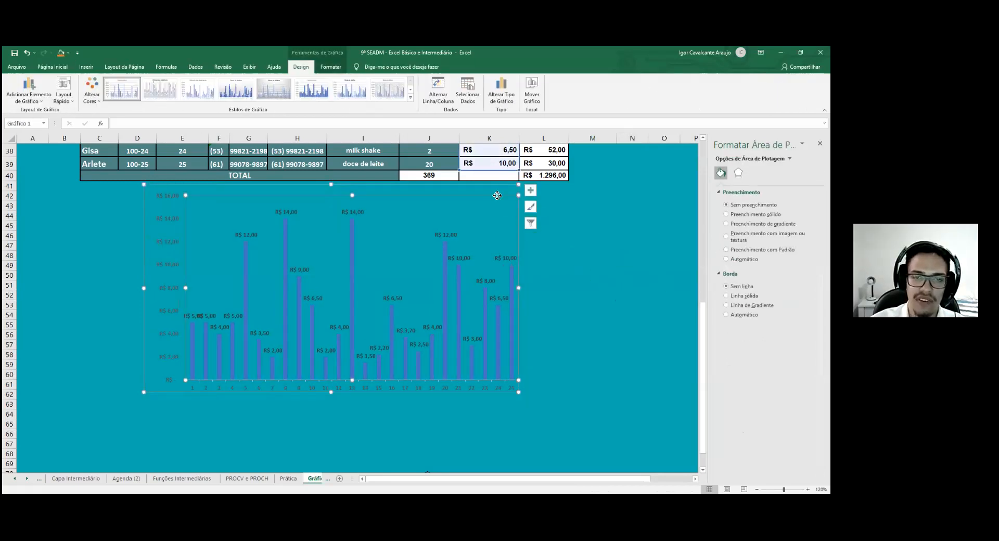
{"action": "mouse_move", "coordinate": [483, 185]}
{"action": "left_mouse_down"}
{"action": "mouse_move", "coordinate": [555, 257]}
{"action": "mouse_move", "coordinate": [553, 229]}
{"action": "mouse_move", "coordinate": [408, 207]}
{"action": "mouse_move", "coordinate": [591, 238]}
{"action": "mouse_move", "coordinate": [642, 228]}
{"action": "mouse_move", "coordinate": [576, 221]}
{"action": "mouse_move", "coordinate": [635, 372]}
{"action": "left_mouse_up"}
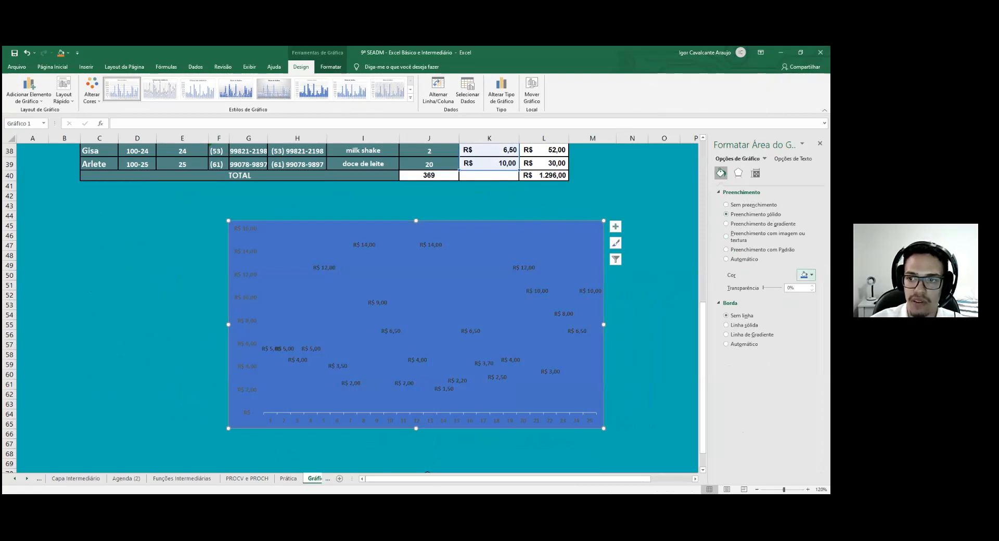
{"action": "key", "text": "ctrl+z"}
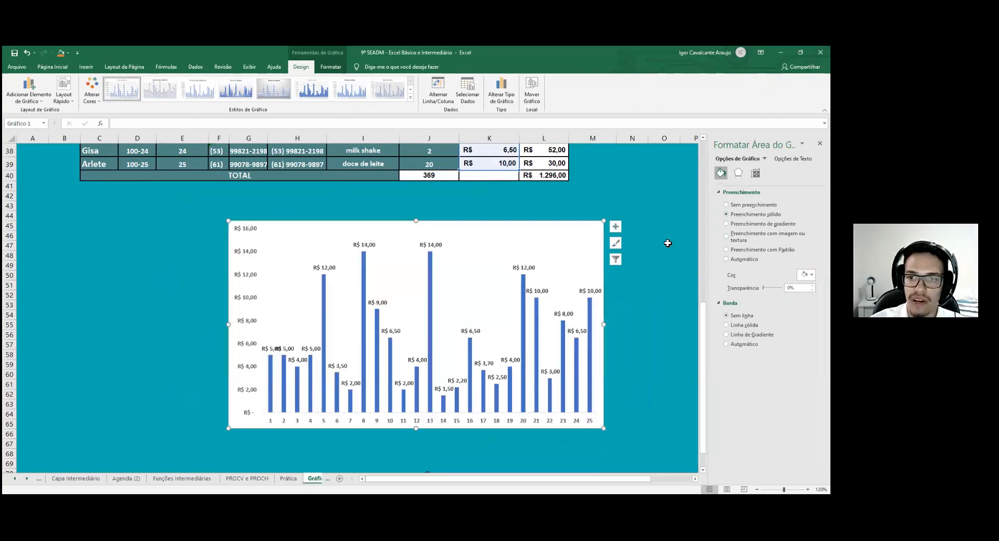
Move the white-filled chart up so it overlaps the last rows of the client table
{"action": "left_click", "coordinate": [665, 241]}
{"action": "left_click_drag", "start_coordinate": [523, 223], "coordinate": [509, 114]}
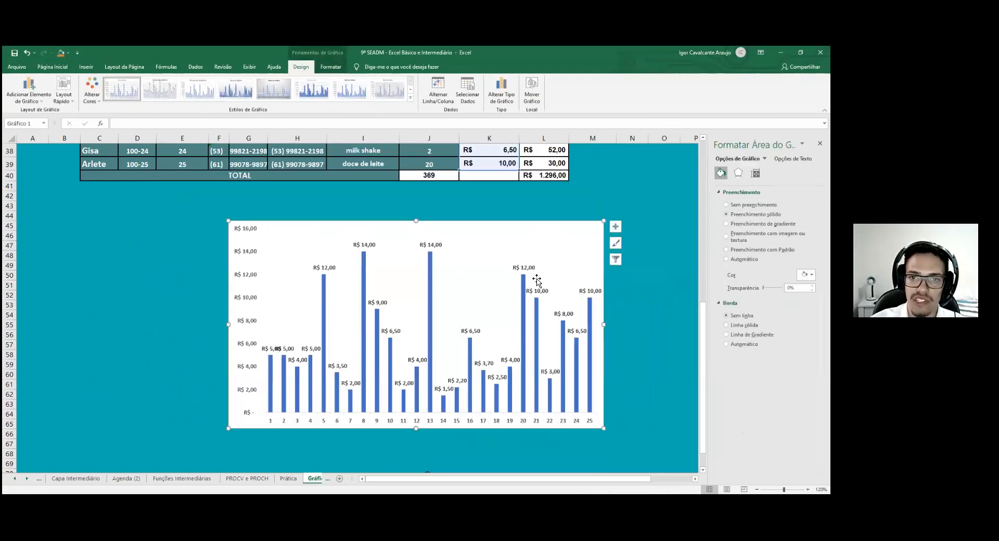
{"action": "scroll", "coordinate": [507, 307], "scroll_direction": "up", "scroll_amount": 2}
{"action": "left_click_drag", "start_coordinate": [507, 302], "coordinate": [385, 156]}
{"action": "scroll", "coordinate": [437, 232], "scroll_direction": "up", "scroll_amount": 1}
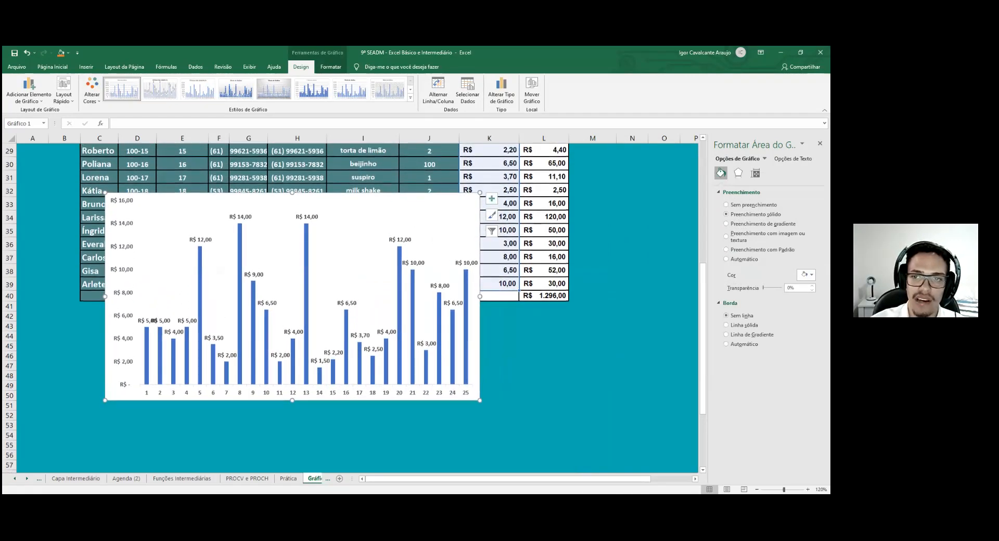
Set the chart area's fill to no fill (Sem preenchimento) and move the chart back below the TOTAL row
{"action": "left_click", "coordinate": [727, 204]}
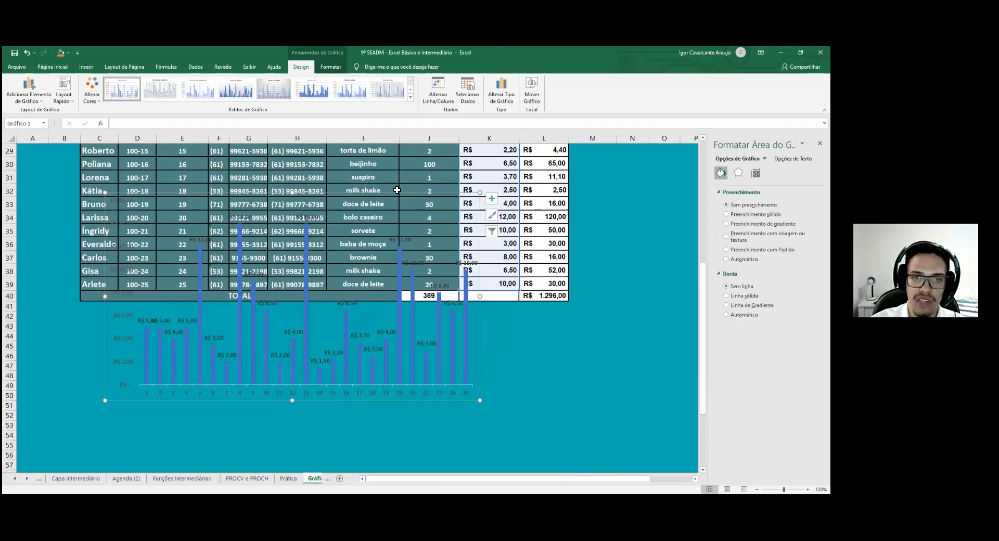
{"action": "left_click_drag", "start_coordinate": [400, 193], "coordinate": [432, 305]}
{"action": "scroll", "coordinate": [432, 306], "scroll_direction": "down", "scroll_amount": 1}
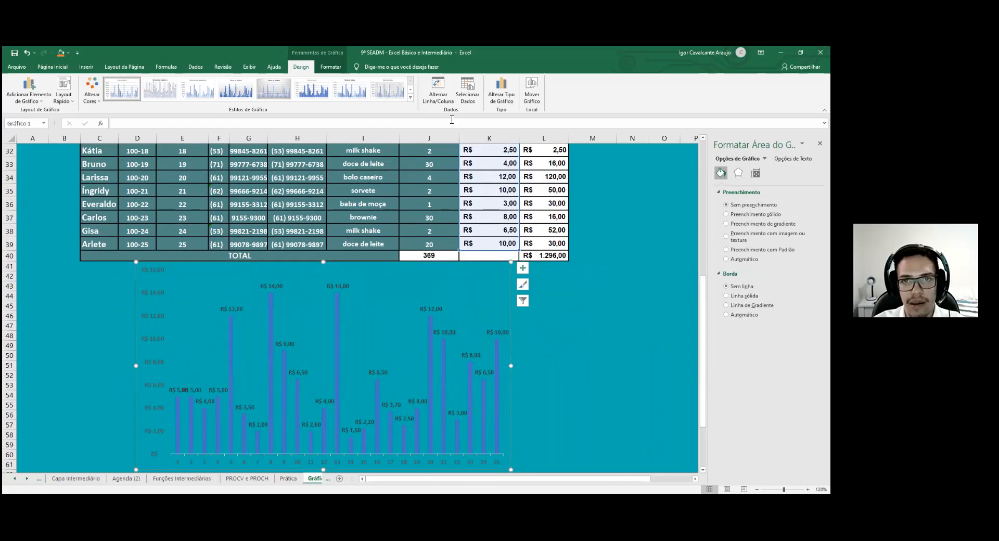
{"action": "scroll", "coordinate": [493, 279], "scroll_direction": "down", "scroll_amount": 1}
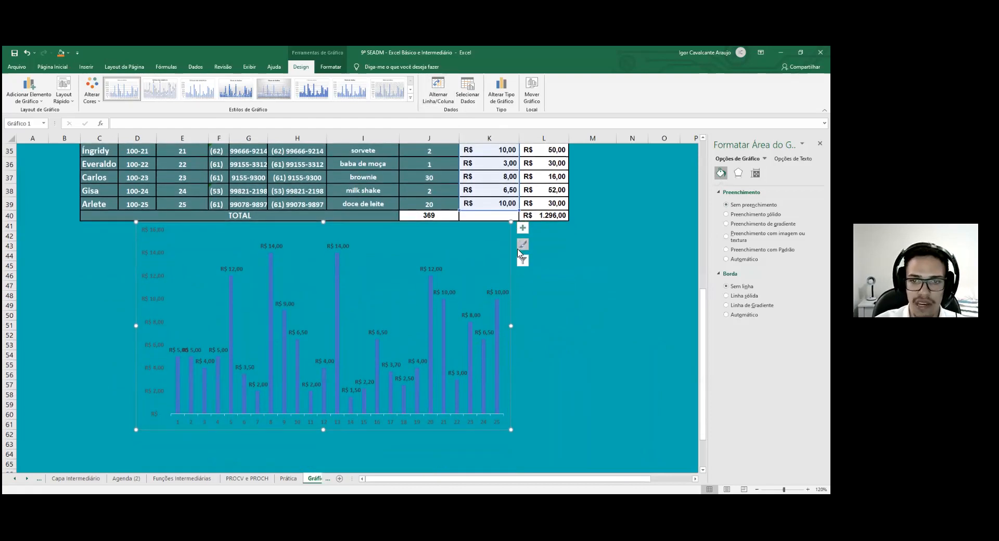
Edit the chart's data series so its name refers to the PRODUTO cells starting at I15, and leave the data source settings
{"action": "right_click", "coordinate": [494, 271]}
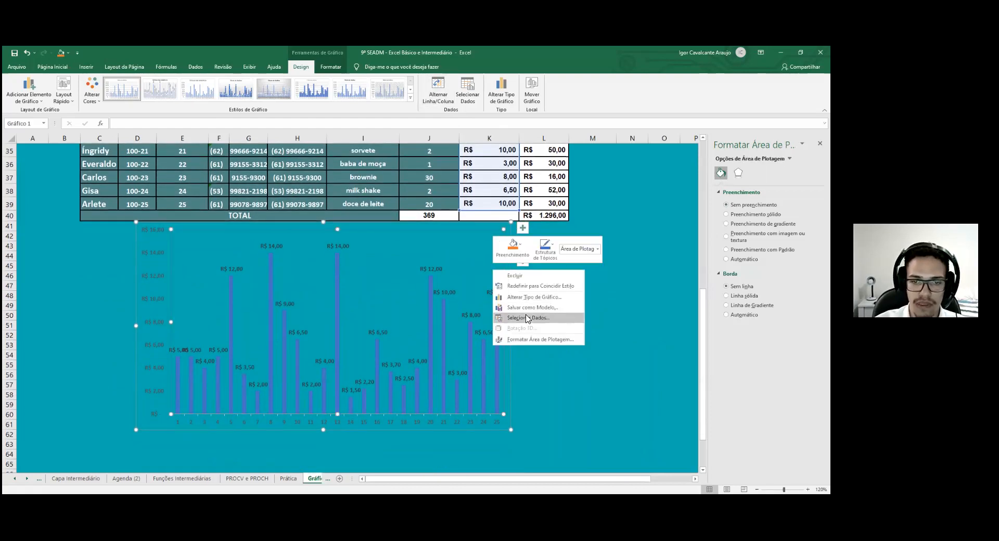
{"action": "left_click", "coordinate": [526, 317]}
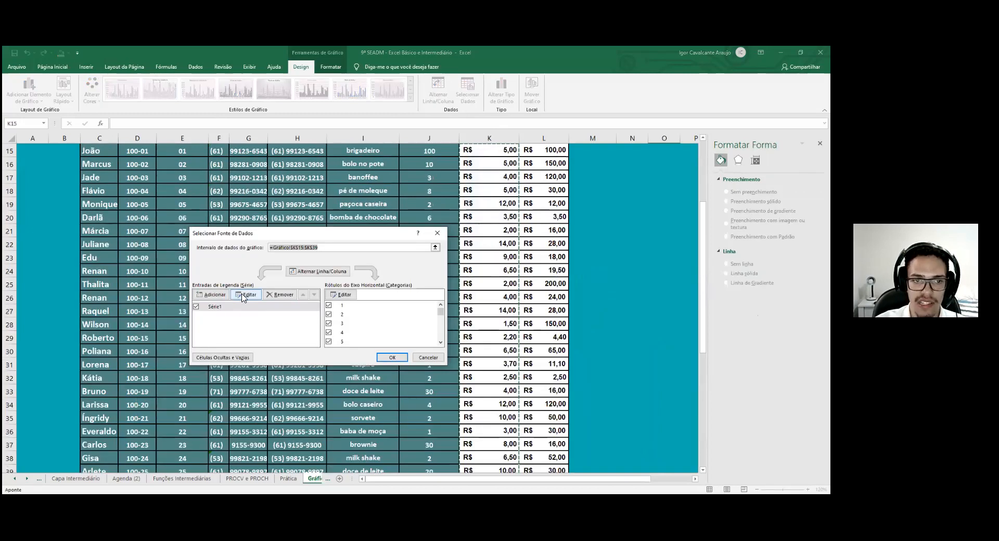
{"action": "scroll", "coordinate": [349, 315], "scroll_direction": "down", "scroll_amount": 1}
{"action": "scroll", "coordinate": [347, 316], "scroll_direction": "up", "scroll_amount": 2}
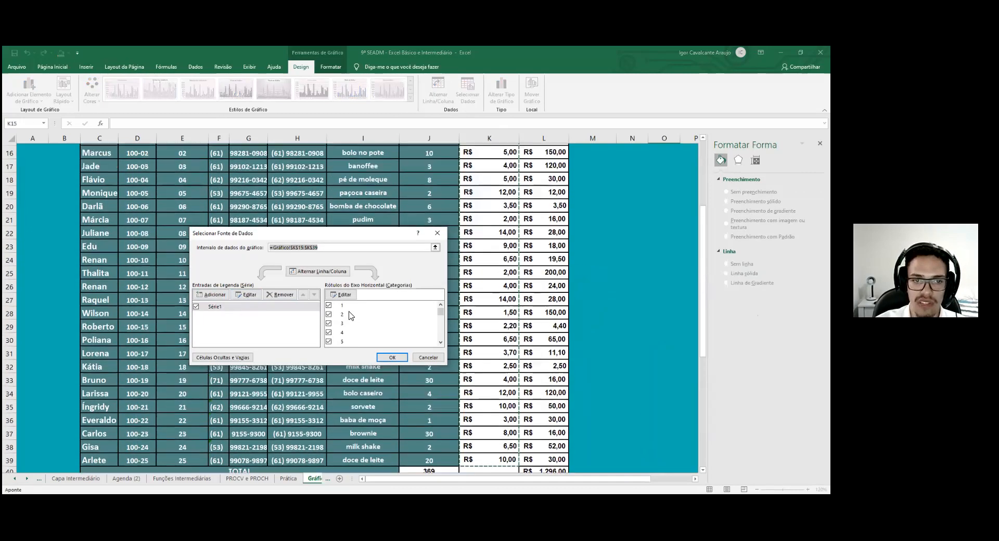
{"action": "scroll", "coordinate": [249, 297], "scroll_direction": "up", "scroll_amount": 2}
{"action": "left_click", "coordinate": [249, 294]}
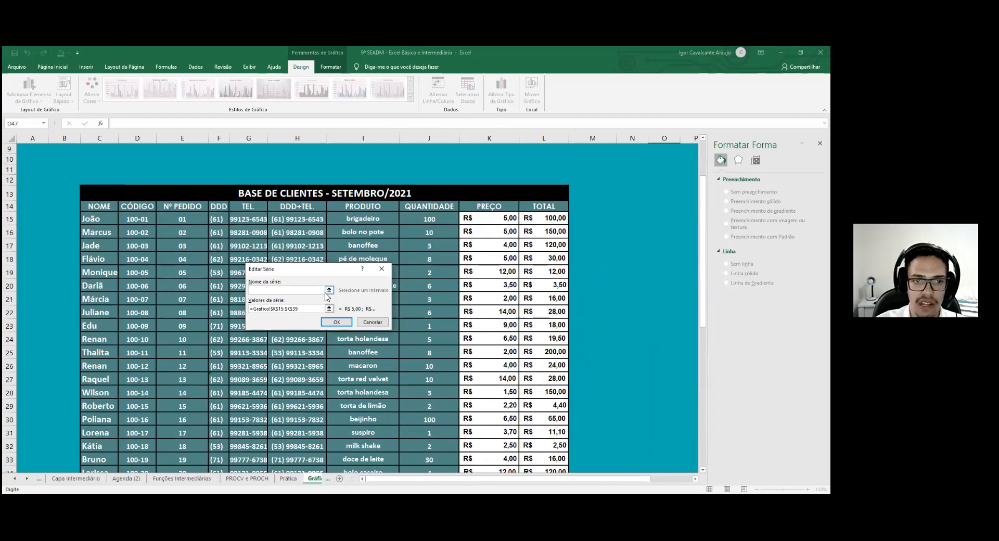
{"action": "left_click", "coordinate": [353, 222]}
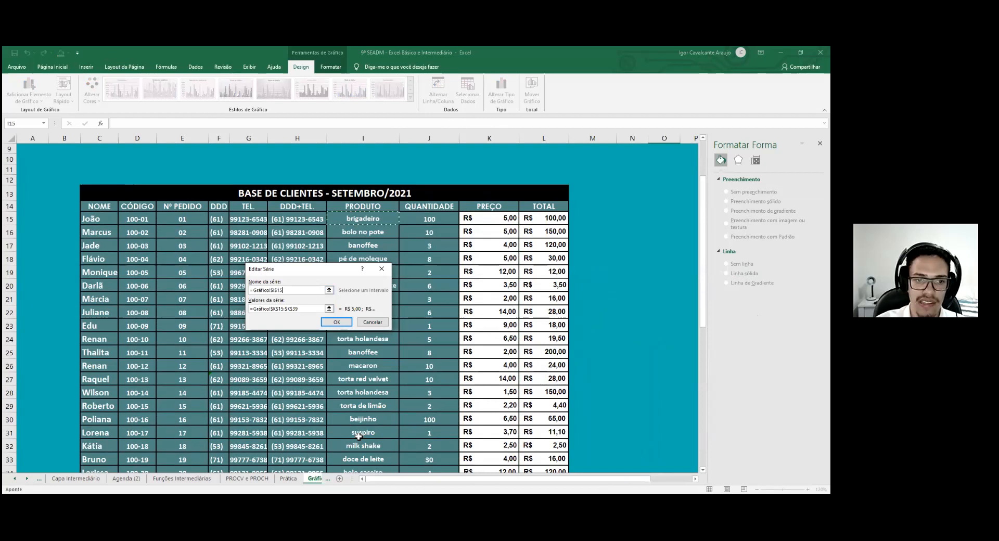
{"action": "key", "text": "Escape"}
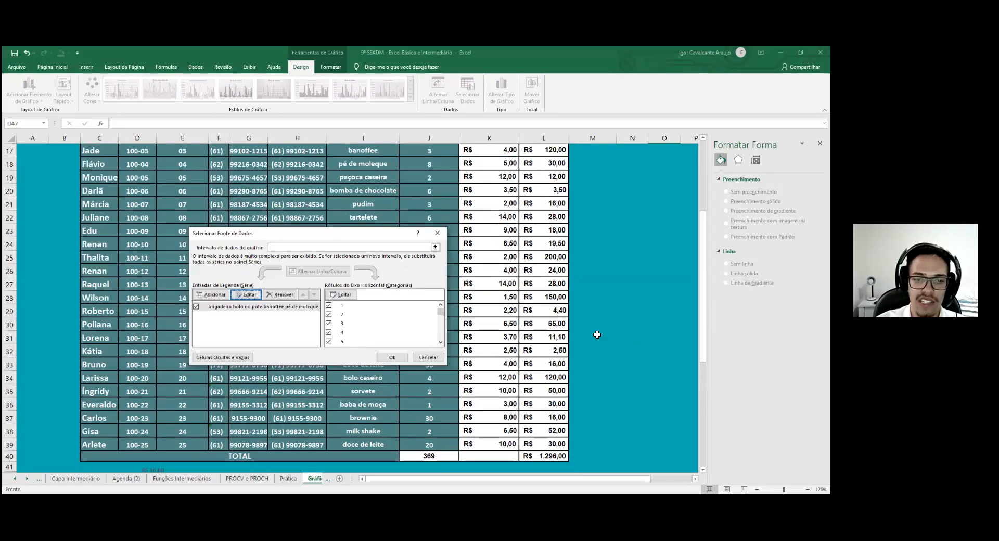
{"action": "key", "text": "Escape"}
{"action": "left_click", "coordinate": [595, 335]}
Delete the column chart below the client table
{"action": "scroll", "coordinate": [396, 338], "scroll_direction": "down", "scroll_amount": 4}
{"action": "left_click", "coordinate": [378, 342]}
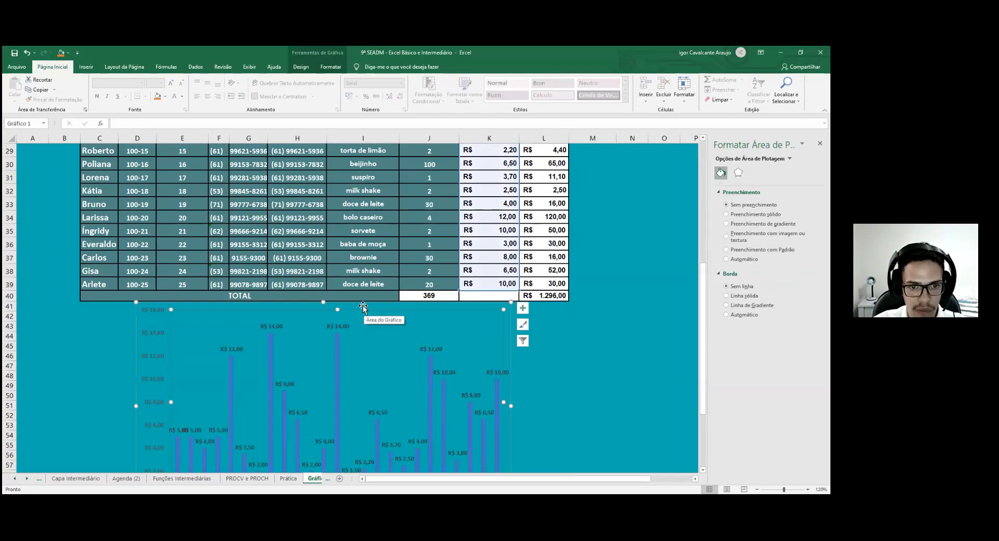
{"action": "left_click_drag", "start_coordinate": [359, 304], "coordinate": [293, 307]}
{"action": "scroll", "coordinate": [293, 307], "scroll_direction": "down", "scroll_amount": 1}
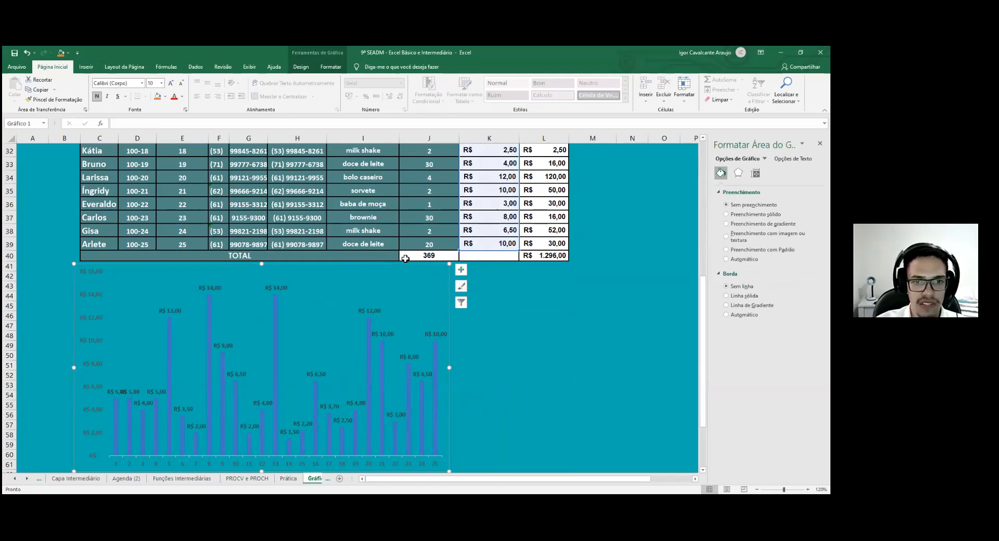
{"action": "key", "text": "Delete"}
Insert a 2D pie chart (Pizza) from the PREÇO values in K15:K39
{"action": "scroll", "coordinate": [468, 261], "scroll_direction": "up", "scroll_amount": 6}
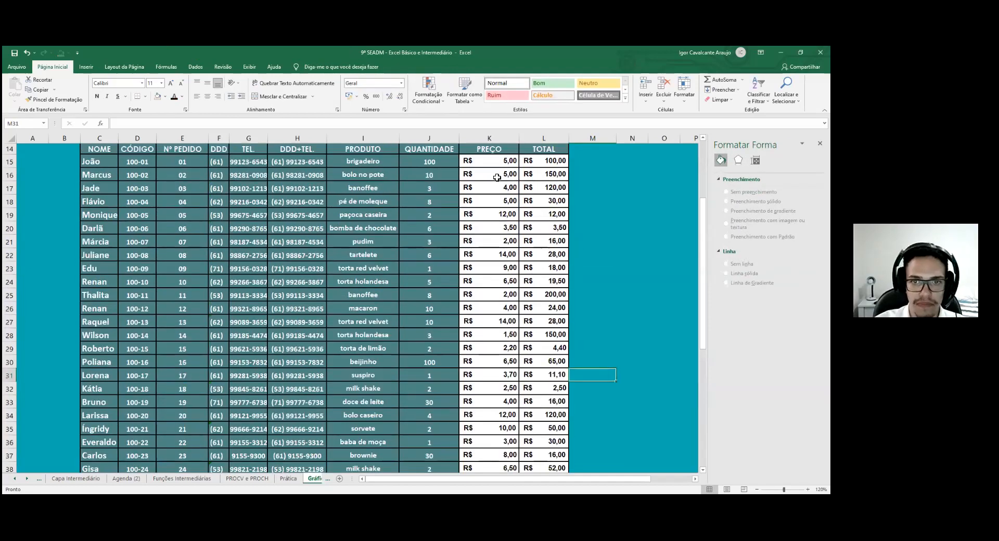
{"action": "left_click_drag", "start_coordinate": [496, 162], "coordinate": [509, 473]}
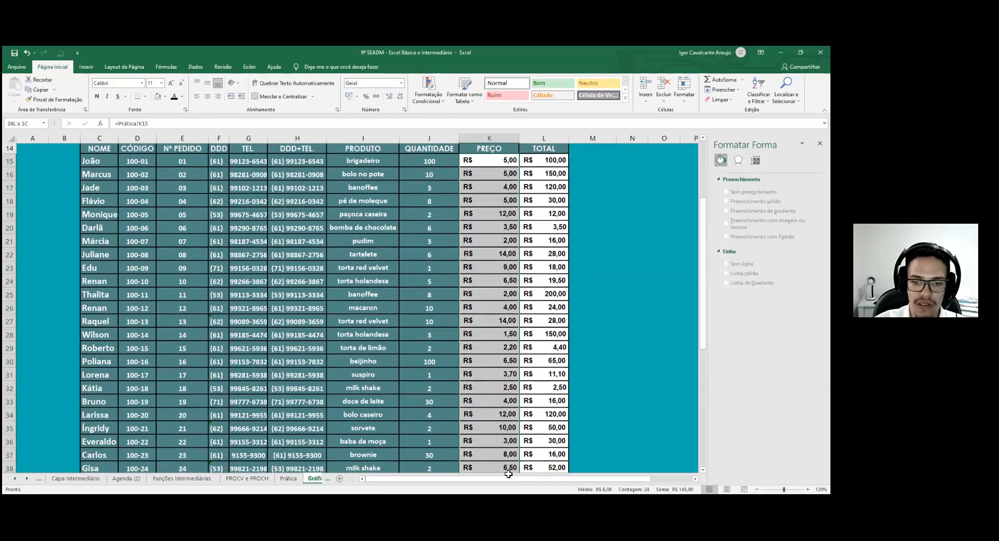
{"action": "left_click", "coordinate": [86, 67]}
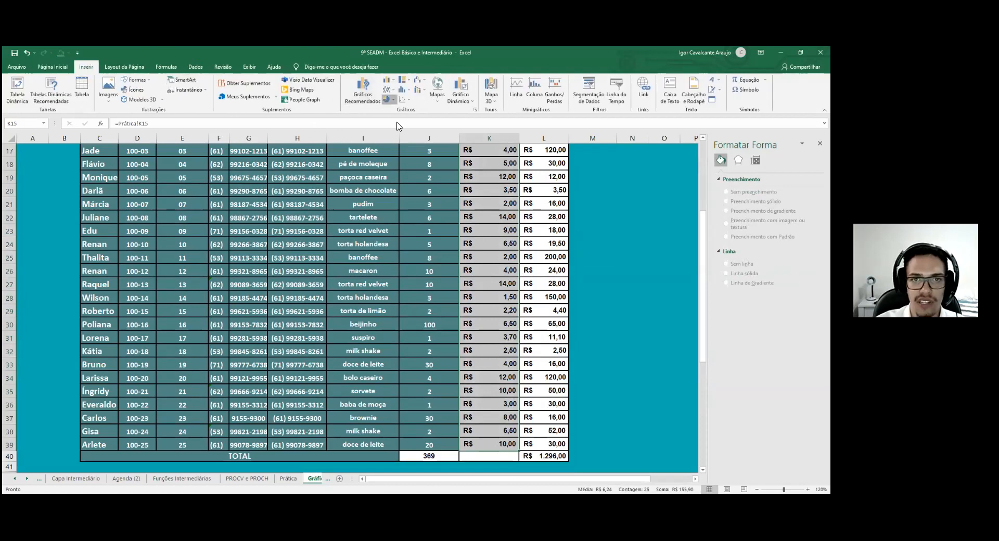
{"action": "left_click", "coordinate": [388, 99]}
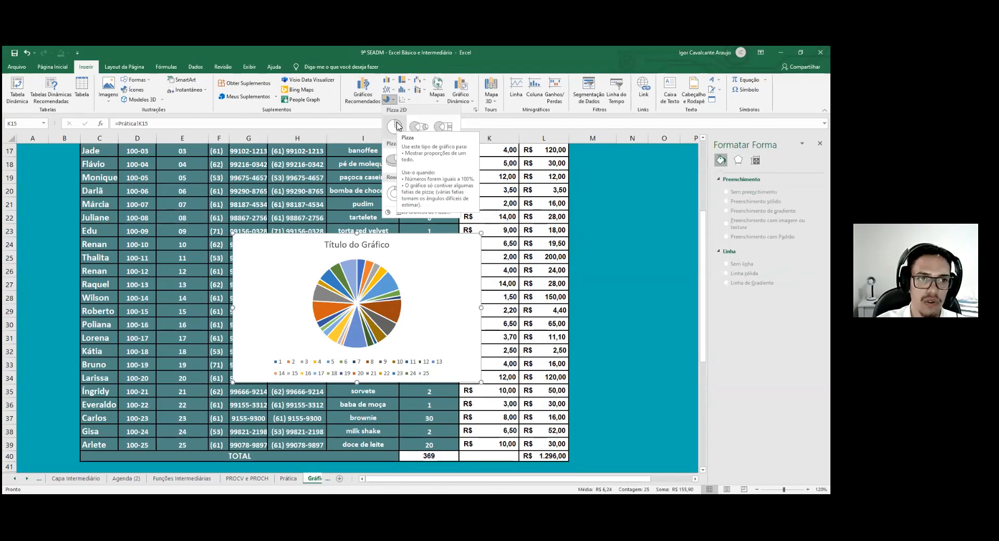
{"action": "left_click", "coordinate": [397, 125]}
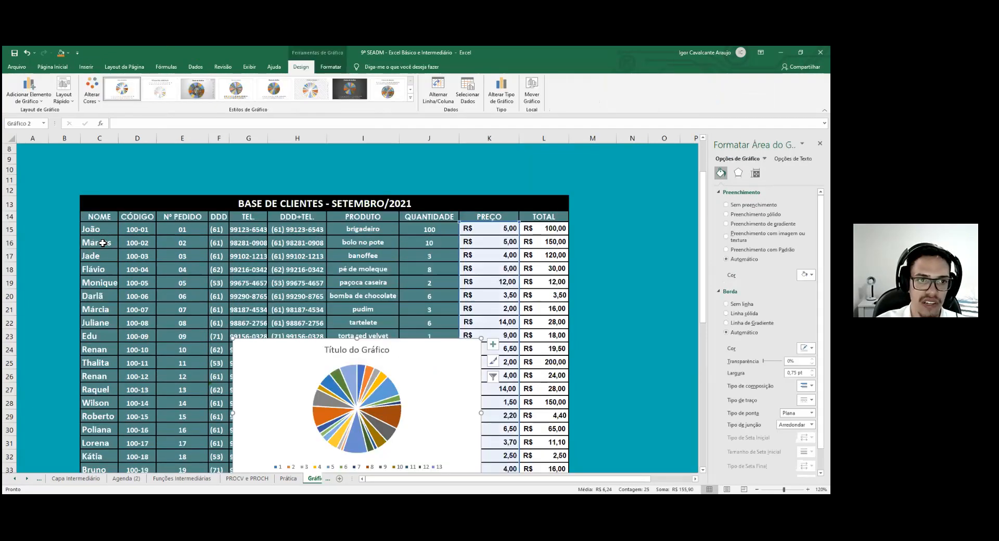
Enlarge the pie chart to about 19 cm wide by 12.7 cm high and place it below the table's TOTAL row
{"action": "scroll", "coordinate": [356, 297], "scroll_direction": "down", "scroll_amount": 3}
{"action": "left_click_drag", "start_coordinate": [478, 344], "coordinate": [604, 445]}
{"action": "scroll", "coordinate": [572, 364], "scroll_direction": "down", "scroll_amount": 2}
{"action": "scroll", "coordinate": [539, 192], "scroll_direction": "down", "scroll_amount": 1}
{"action": "scroll", "coordinate": [538, 203], "scroll_direction": "up", "scroll_amount": 2}
{"action": "left_click_drag", "start_coordinate": [529, 179], "coordinate": [469, 394]}
{"action": "scroll", "coordinate": [469, 394], "scroll_direction": "down", "scroll_amount": 4}
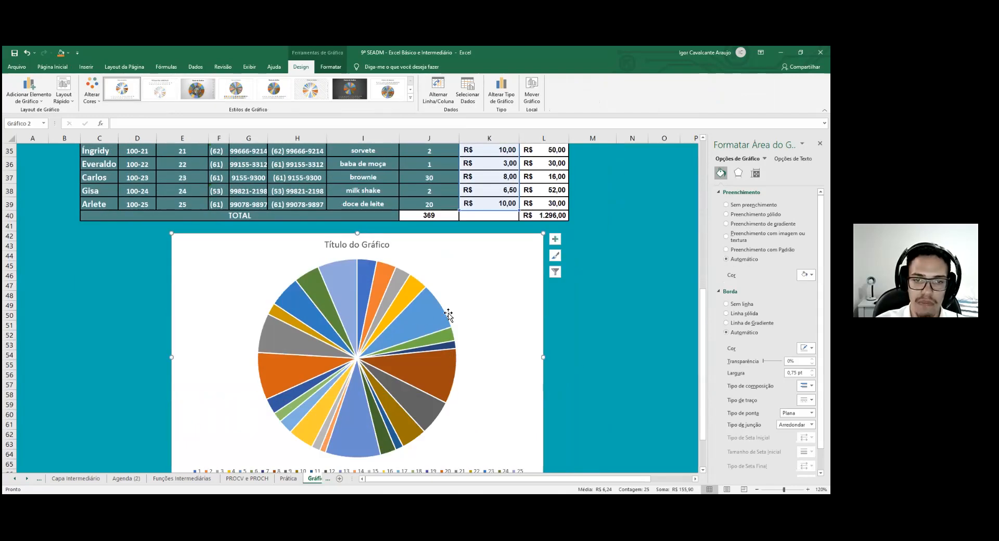
{"action": "scroll", "coordinate": [526, 233], "scroll_direction": "down", "scroll_amount": 1}
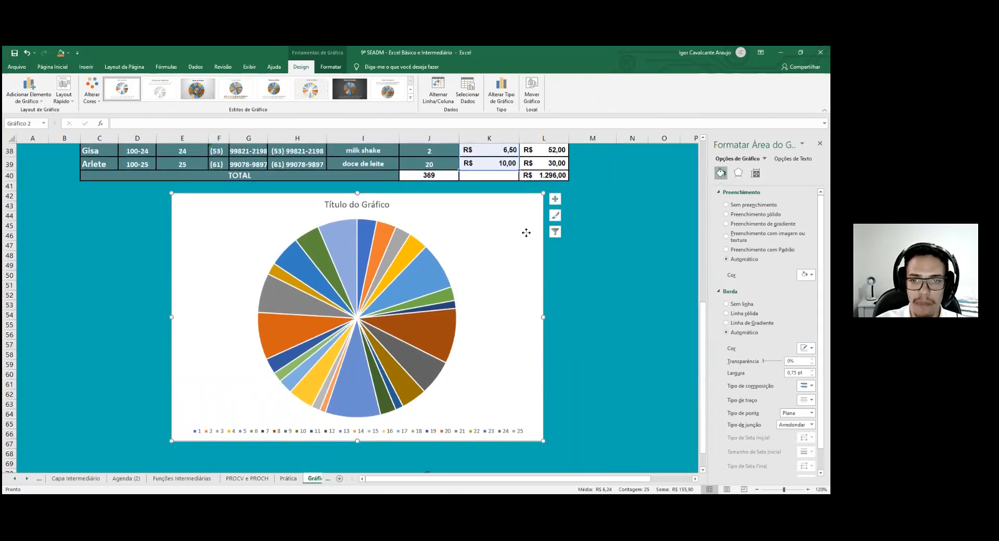
{"action": "right_click", "coordinate": [527, 232]}
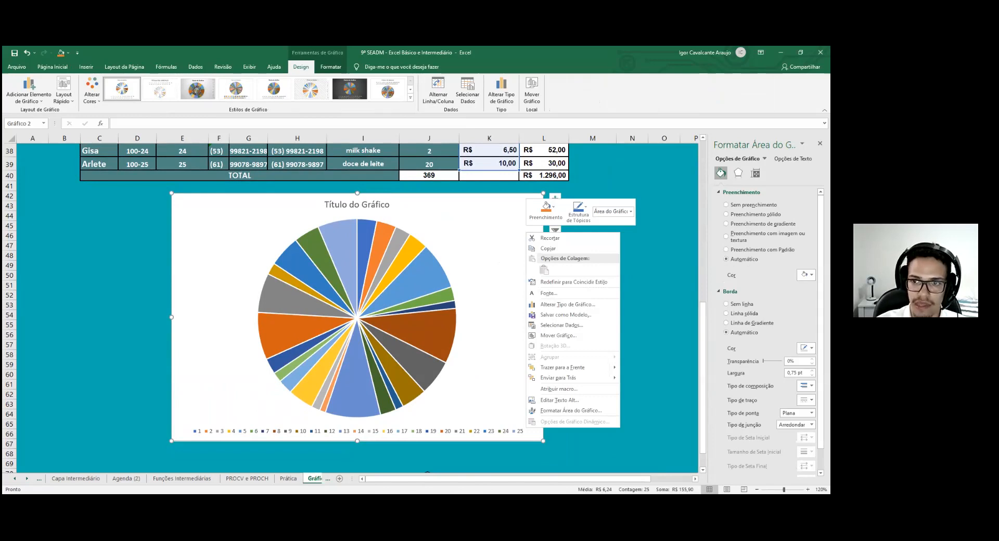
{"action": "left_click", "coordinate": [755, 173]}
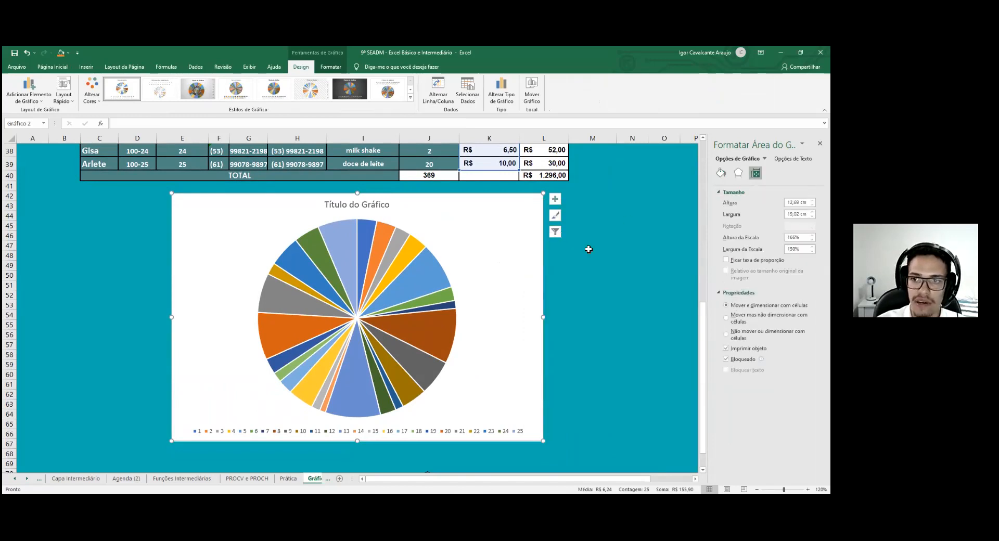
Check the legend's font settings without changing them, and delete the legend from the pie chart
{"action": "left_click", "coordinate": [456, 431]}
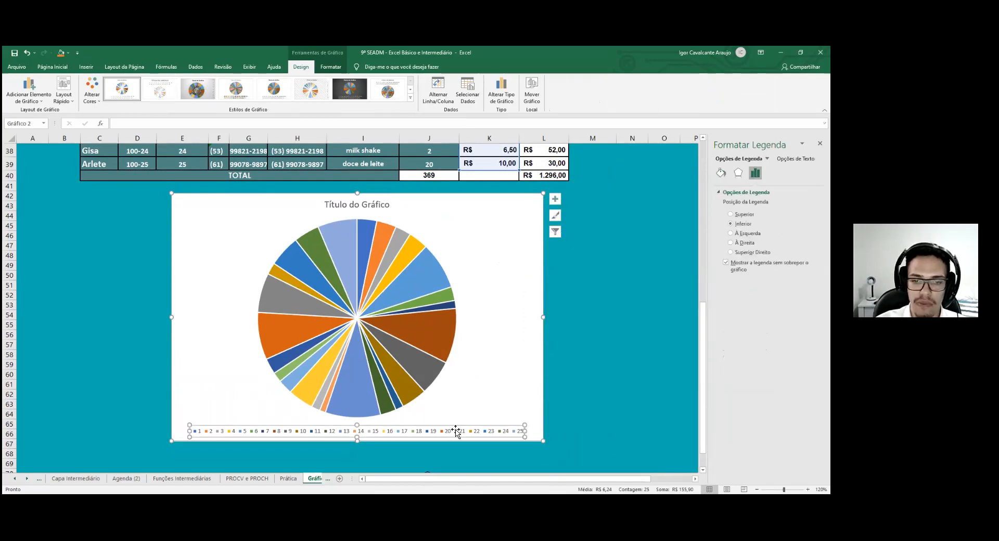
{"action": "right_click", "coordinate": [457, 431]}
{"action": "key", "text": "Return"}
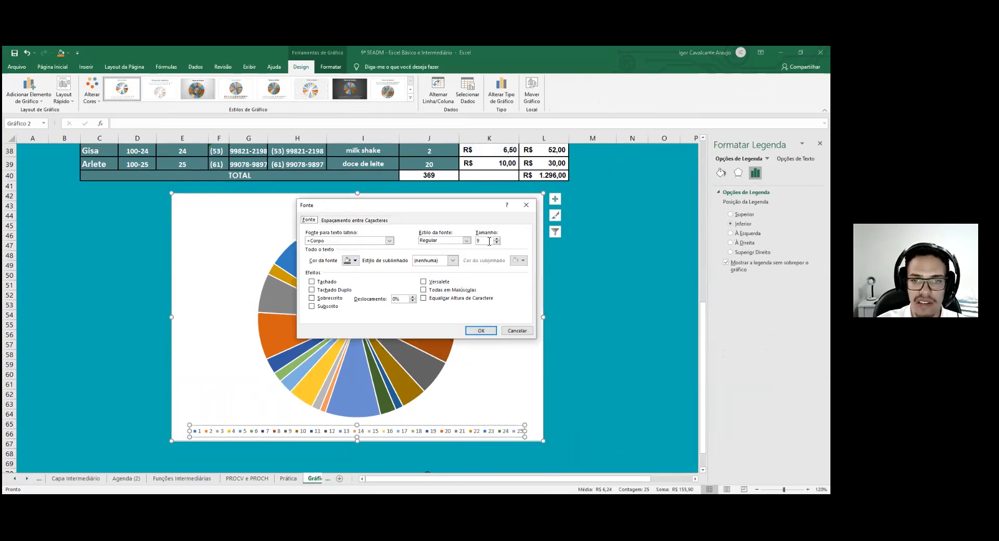
{"action": "left_click", "coordinate": [526, 205]}
{"action": "key", "text": "Delete"}
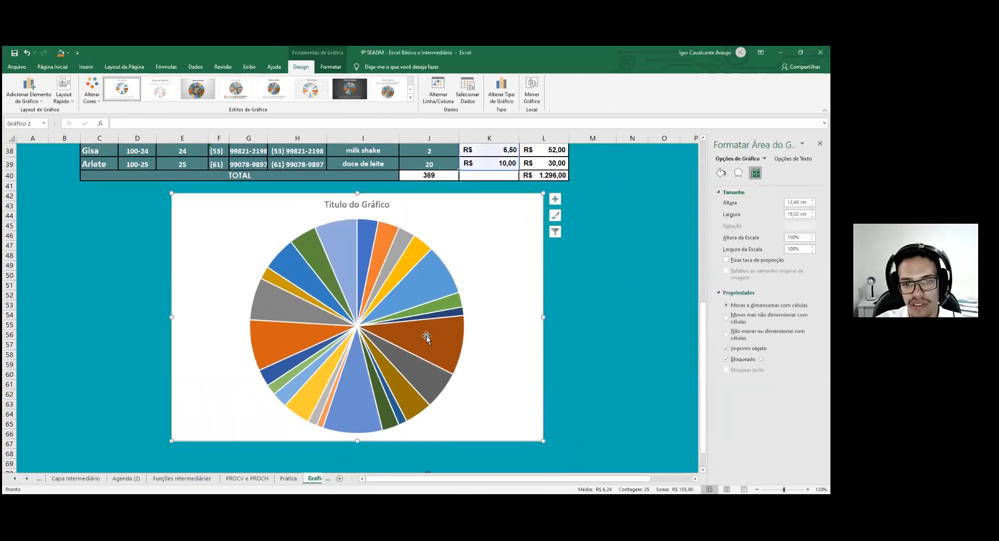
Try another fill colour on the pie slices, undo it, and look through the chart's colour palettes
{"action": "left_click", "coordinate": [426, 338]}
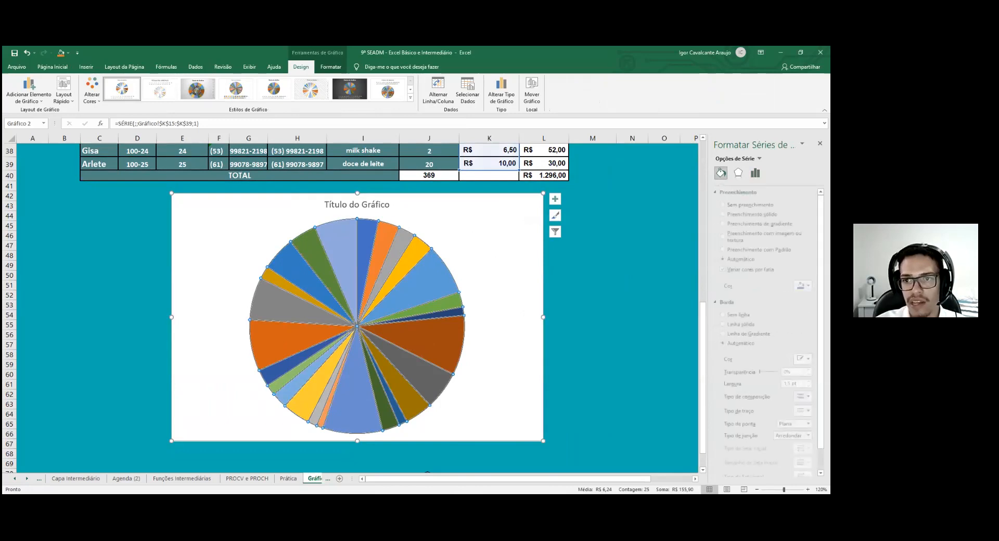
{"action": "left_click", "coordinate": [806, 286]}
{"action": "left_click", "coordinate": [768, 304]}
{"action": "key", "text": "ctrl+z"}
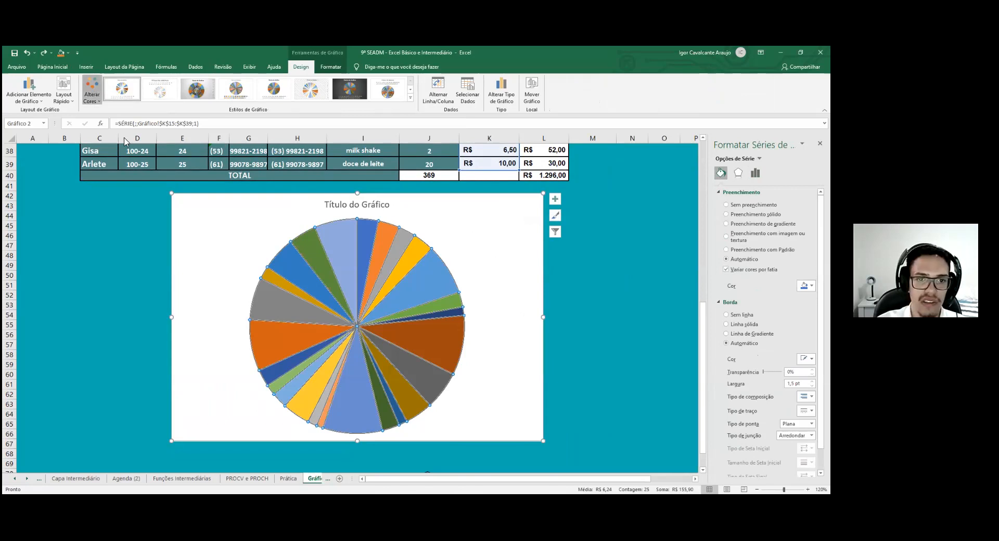
{"action": "left_click", "coordinate": [92, 91]}
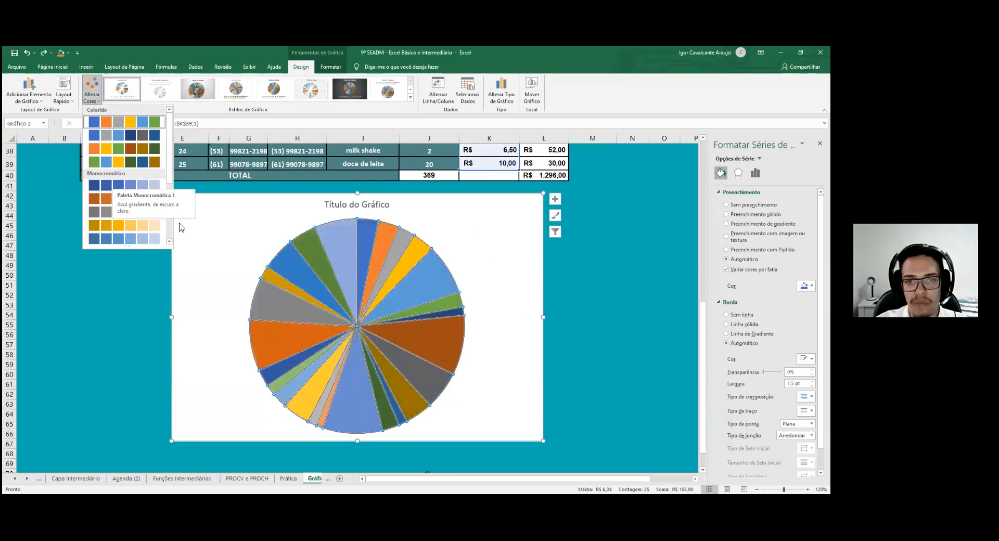
Add data labels (Rótulos de Dados) and a legend (Legenda) to the pie chart
{"action": "right_click", "coordinate": [463, 261]}
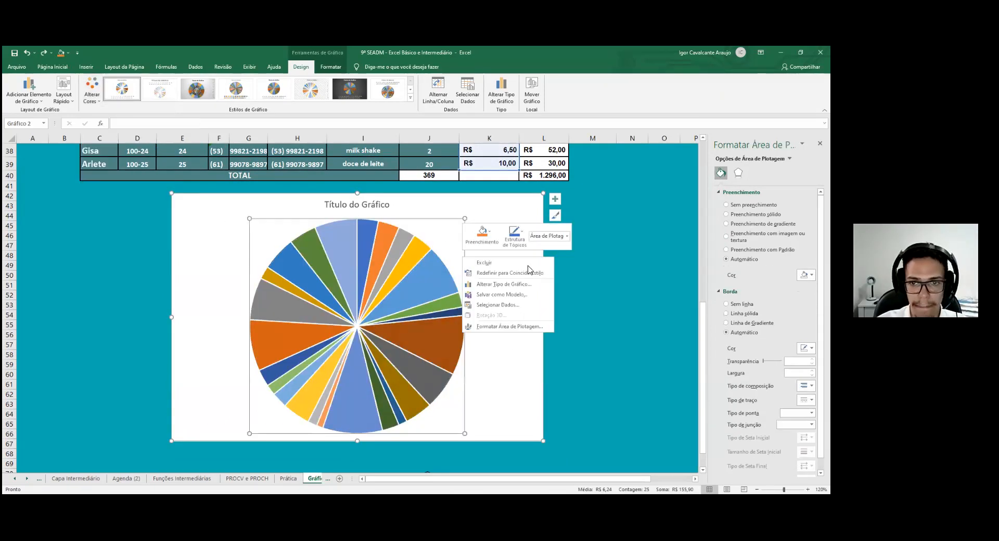
{"action": "left_click", "coordinate": [555, 199]}
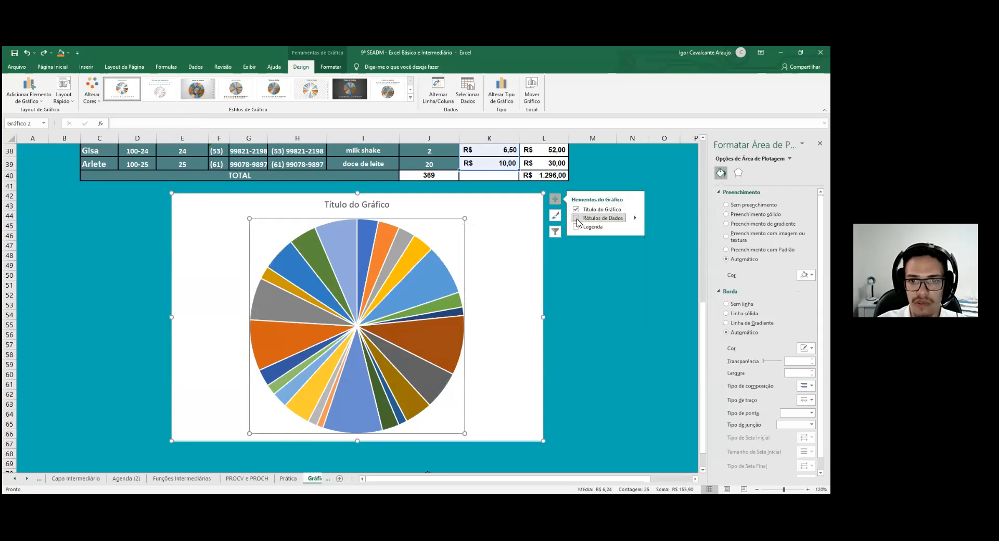
{"action": "left_click", "coordinate": [576, 219]}
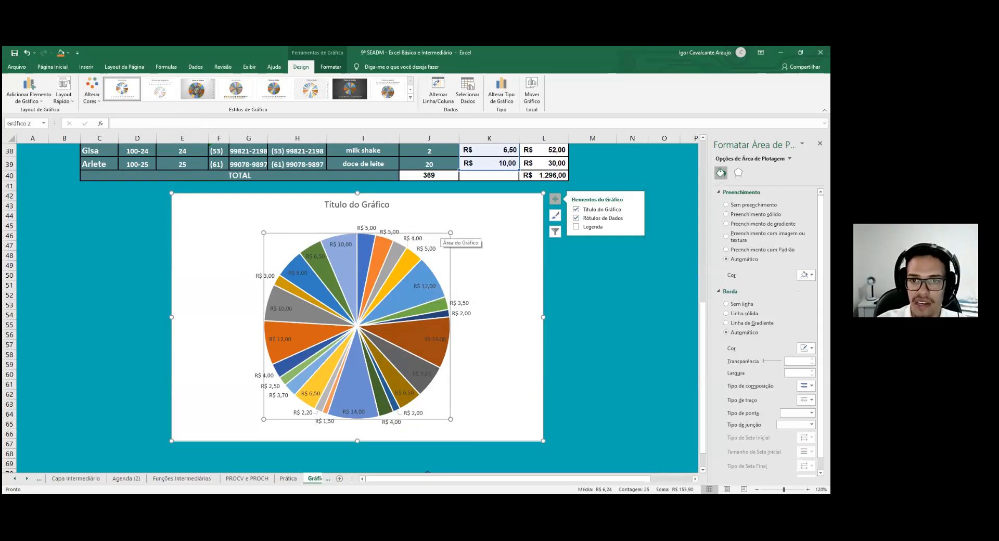
{"action": "left_click", "coordinate": [576, 228]}
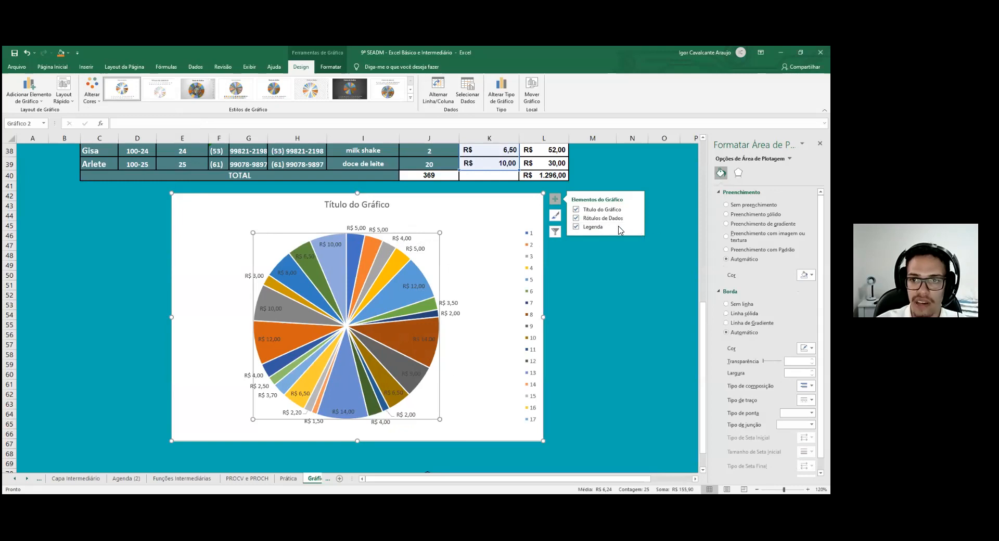
Try the legend on the pie chart's right side, then remove the legend and delete the data labels
{"action": "left_click", "coordinate": [636, 228]}
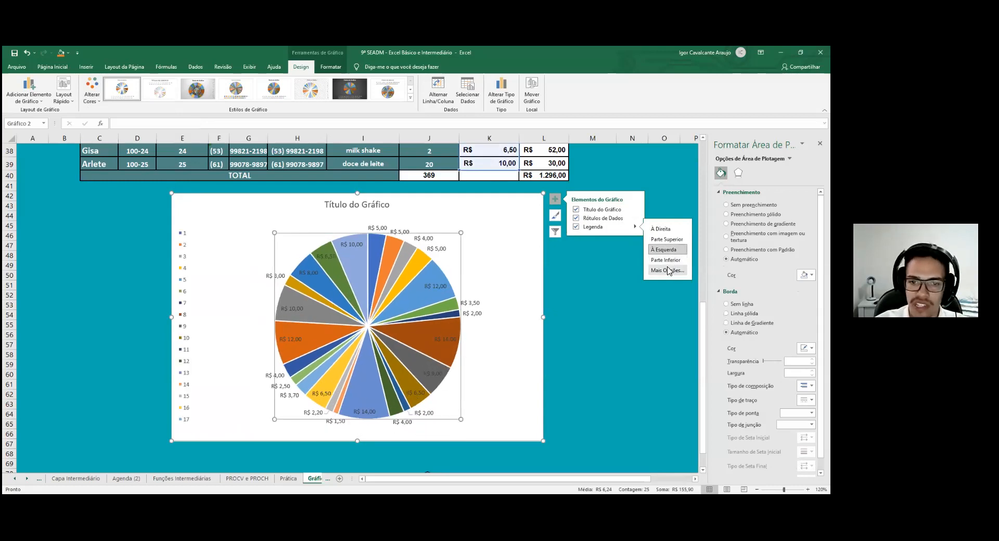
{"action": "left_click", "coordinate": [662, 229]}
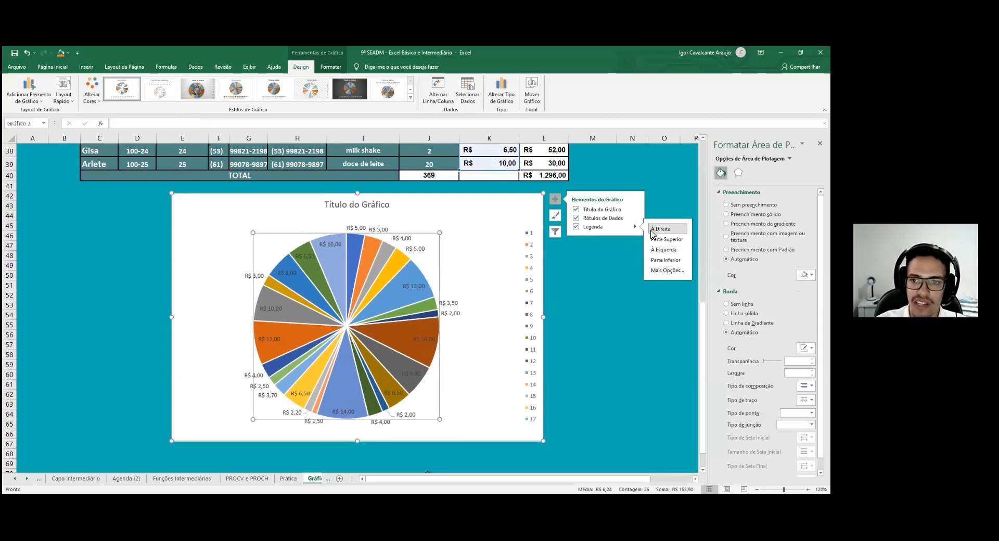
{"action": "left_click", "coordinate": [576, 227]}
{"action": "left_click", "coordinate": [738, 173]}
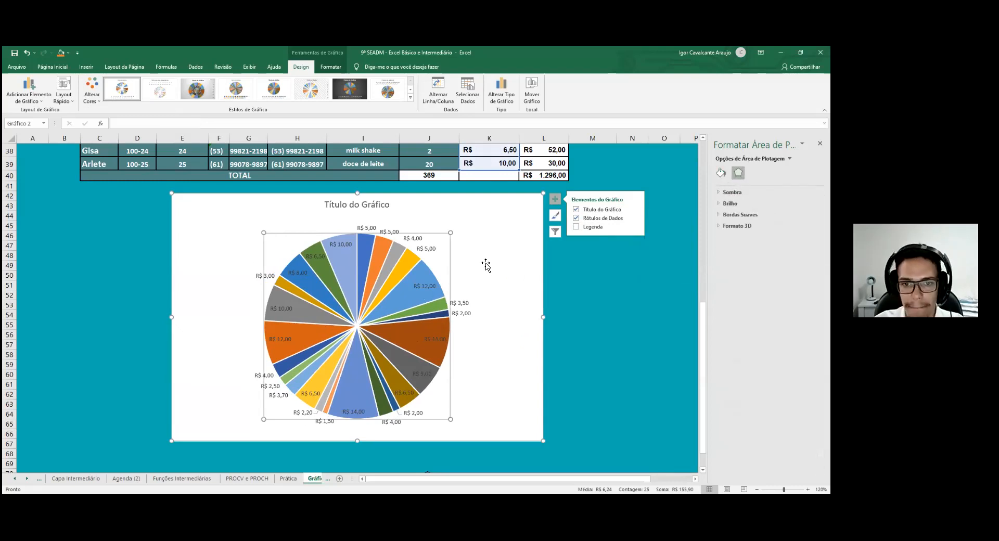
{"action": "left_click", "coordinate": [428, 247]}
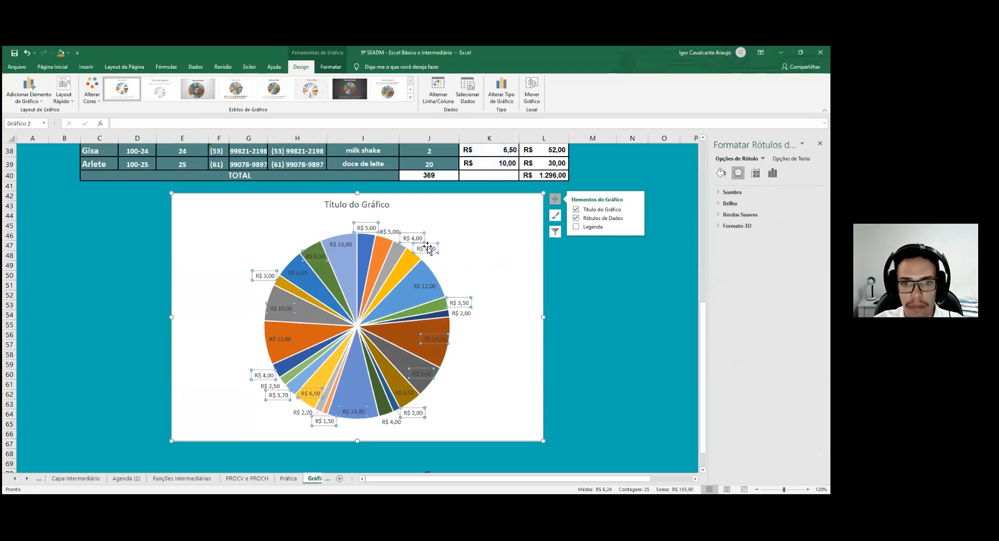
{"action": "key", "text": "Delete"}
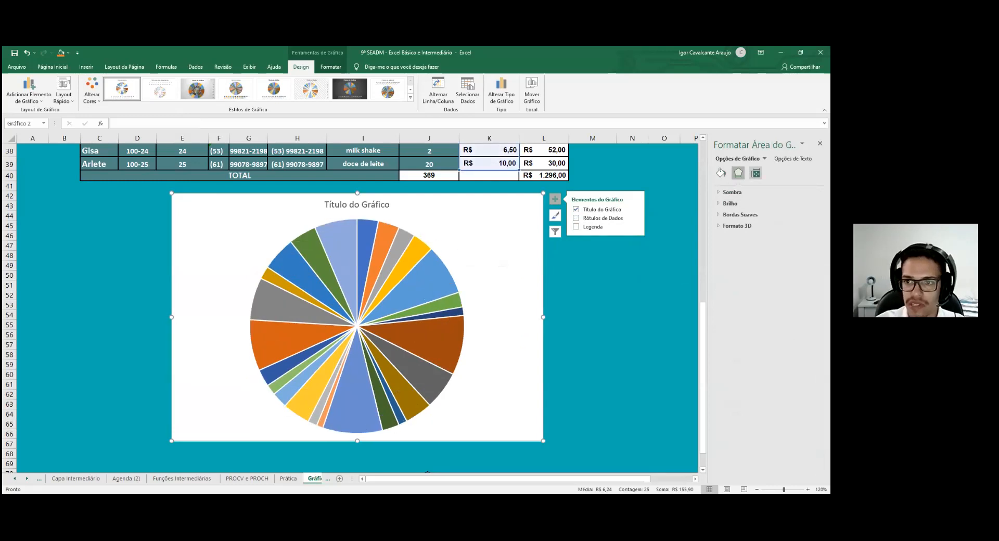
Try the dark-background chart style, then apply the white style with an uppercase title, top legend, and value and percentage labels
{"action": "key", "text": "alt+Tab"}
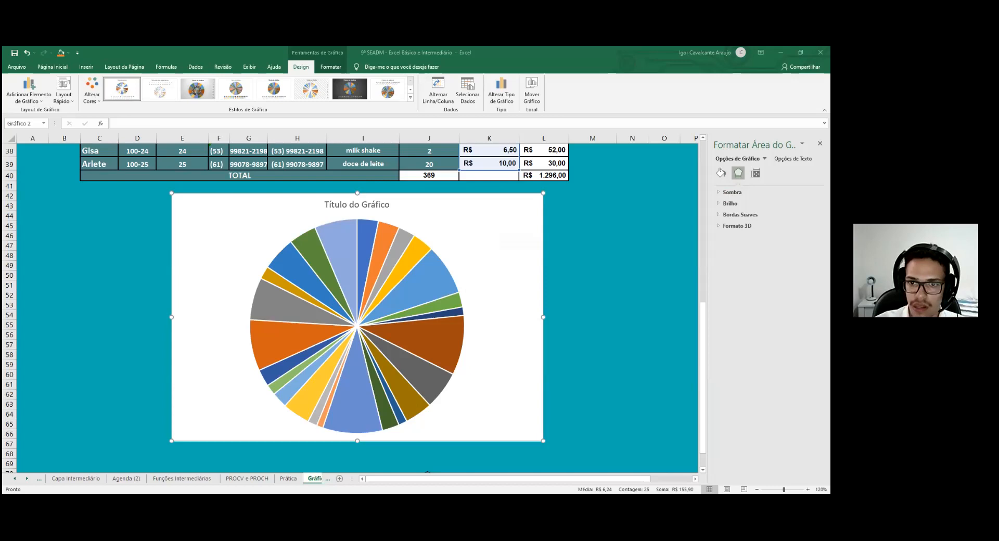
{"action": "left_click", "coordinate": [555, 199]}
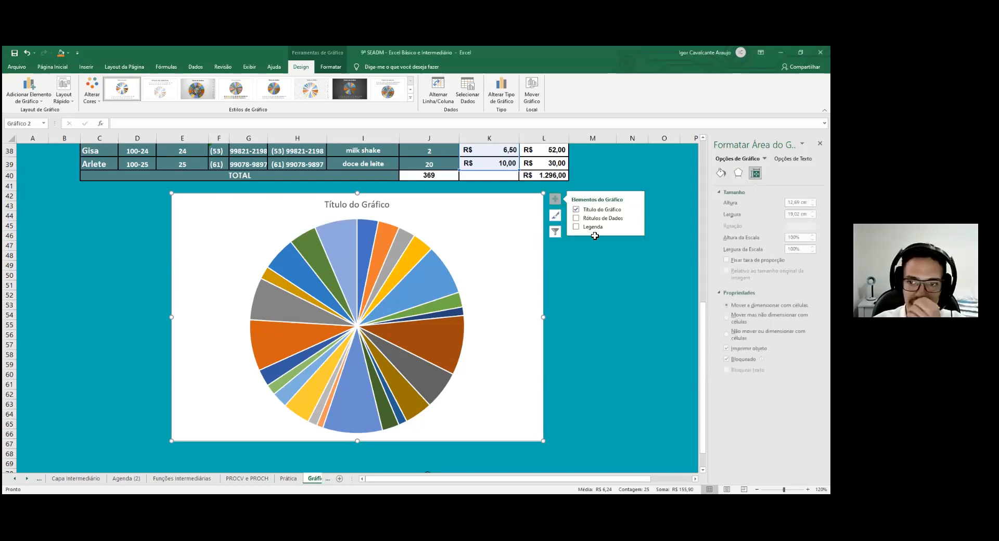
{"action": "scroll", "coordinate": [461, 291], "scroll_direction": "up", "scroll_amount": 2}
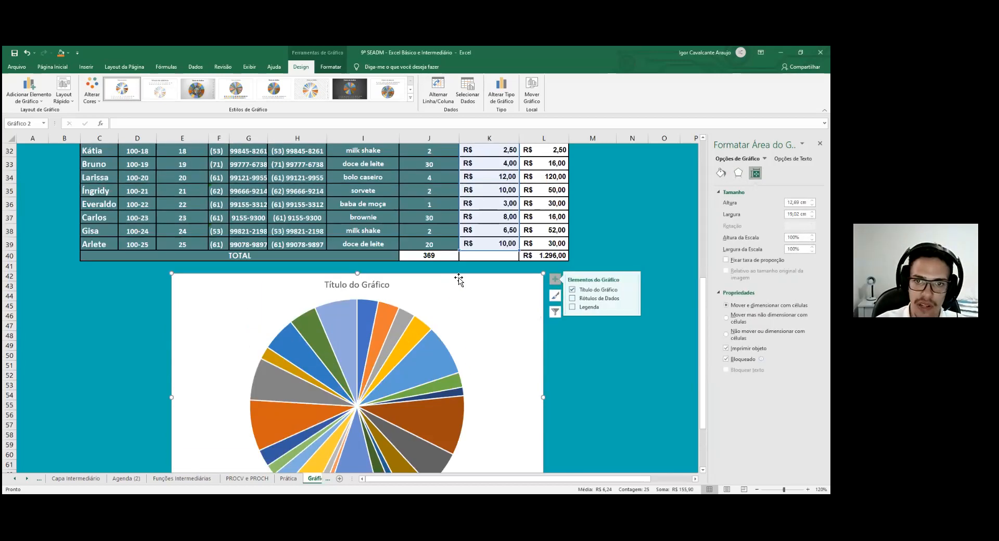
{"action": "scroll", "coordinate": [402, 229], "scroll_direction": "up", "scroll_amount": 3}
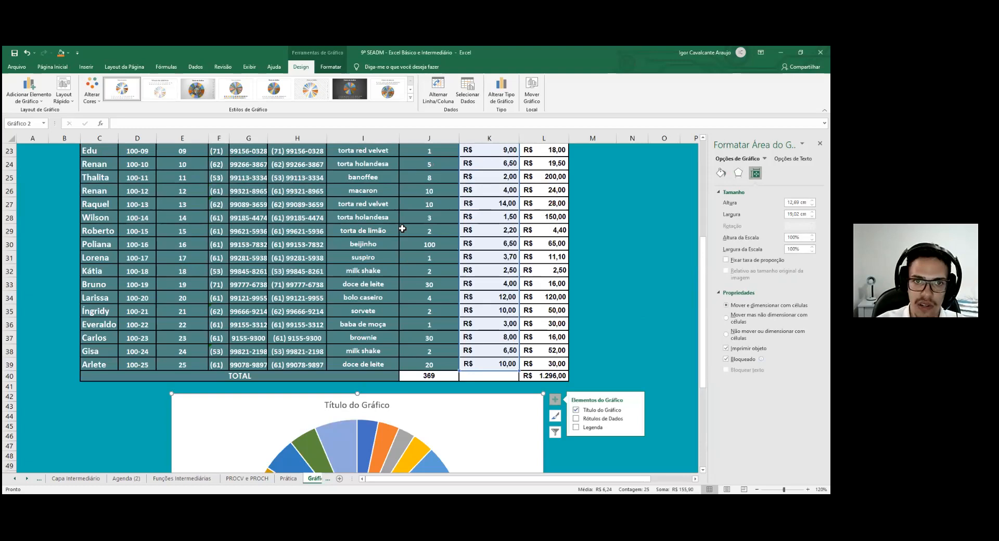
{"action": "left_click", "coordinate": [220, 91]}
{"action": "scroll", "coordinate": [346, 286], "scroll_direction": "down", "scroll_amount": 3}
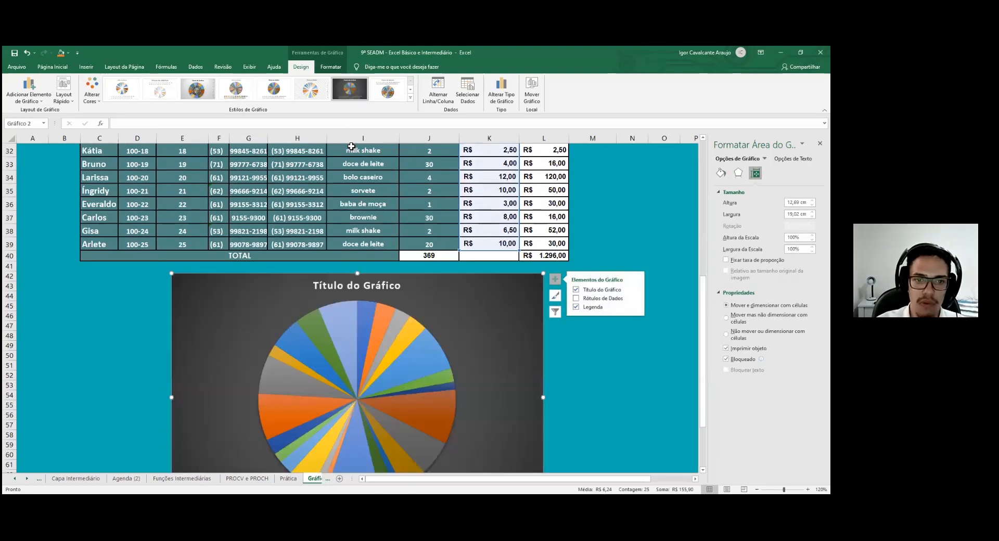
{"action": "left_click", "coordinate": [387, 90]}
{"action": "scroll", "coordinate": [368, 294], "scroll_direction": "down", "scroll_amount": 1}
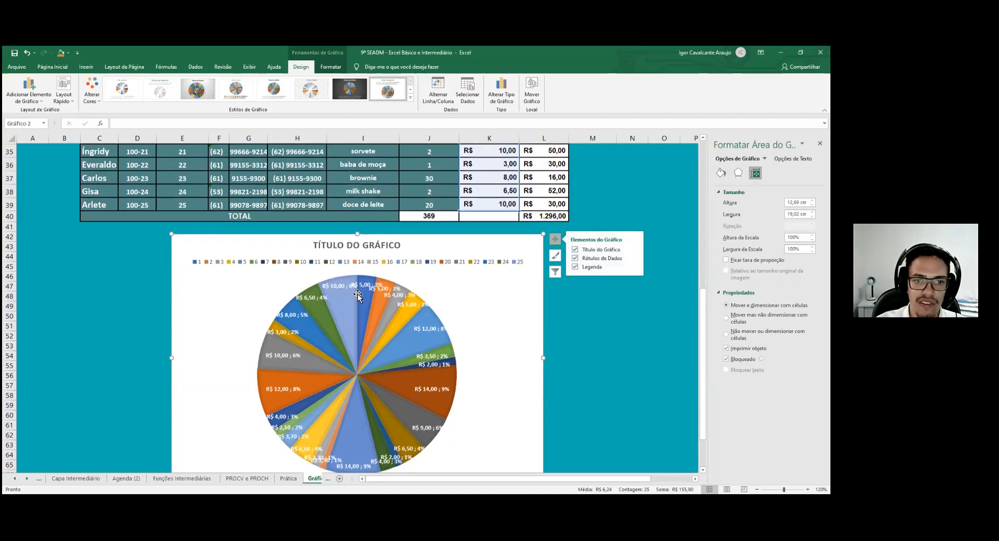
Turn off Valor in the pie chart's data labels so that they show only Porcentagem
{"action": "left_click", "coordinate": [367, 287]}
{"action": "left_click", "coordinate": [772, 172]}
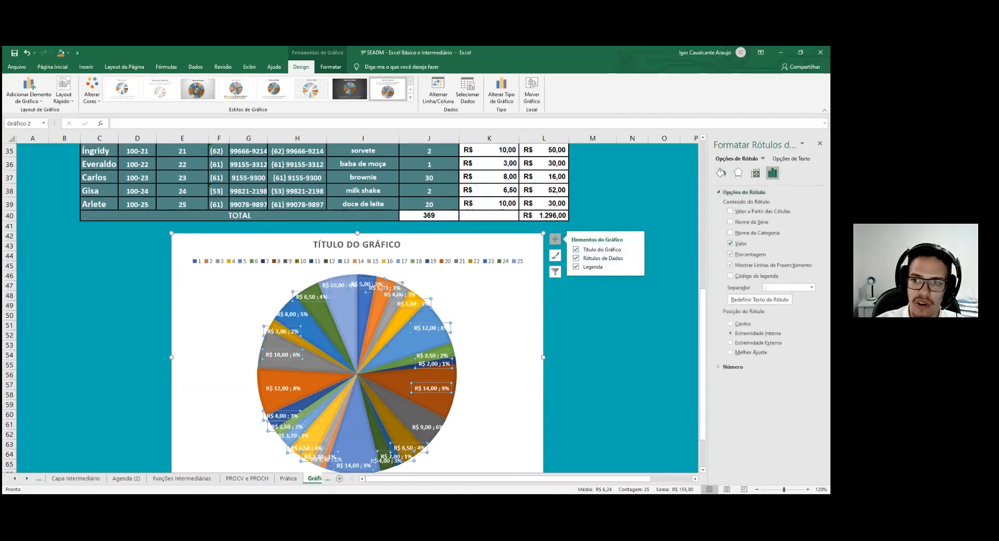
{"action": "left_click", "coordinate": [730, 243]}
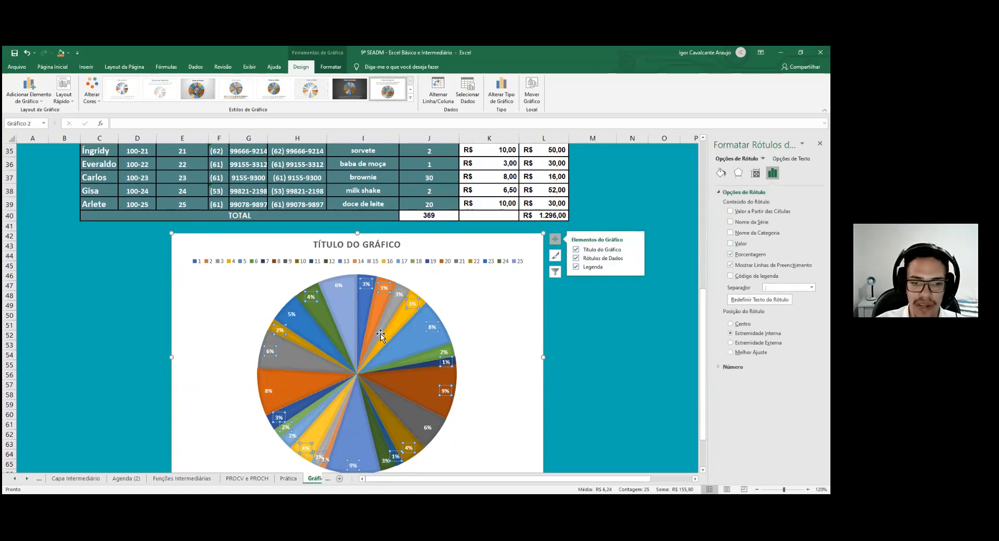
{"action": "scroll", "coordinate": [364, 414], "scroll_direction": "down", "scroll_amount": 1}
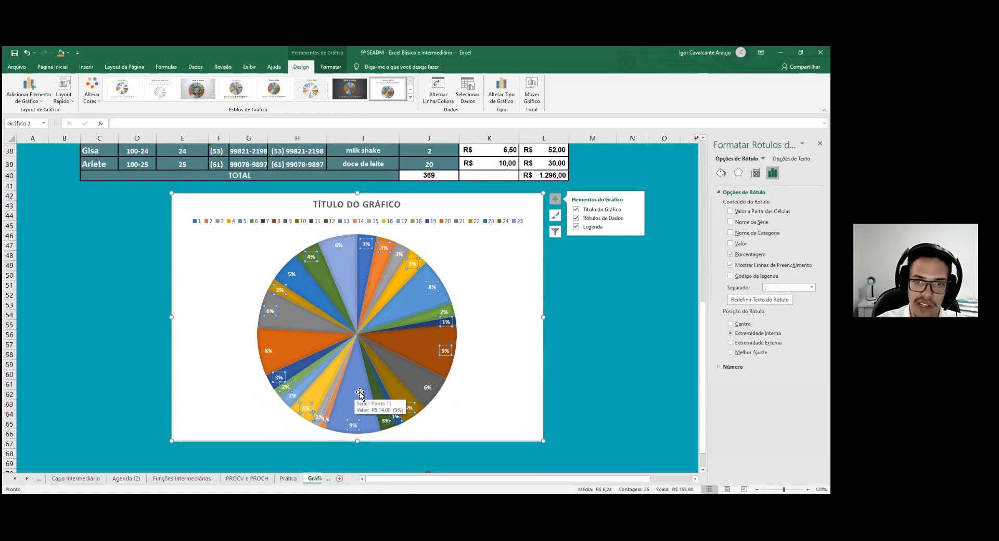
{"action": "scroll", "coordinate": [364, 390], "scroll_direction": "up", "scroll_amount": 1}
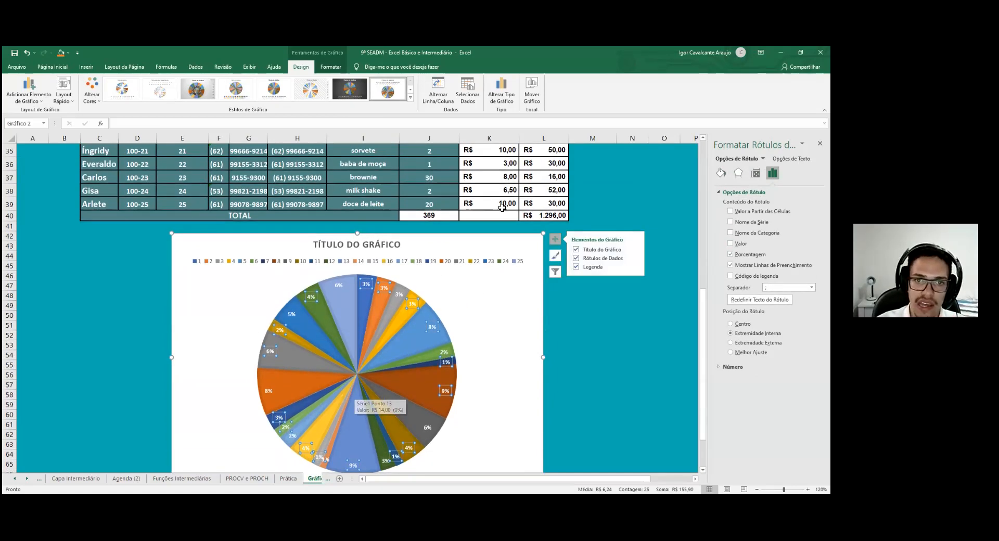
{"action": "scroll", "coordinate": [423, 316], "scroll_direction": "down", "scroll_amount": 1}
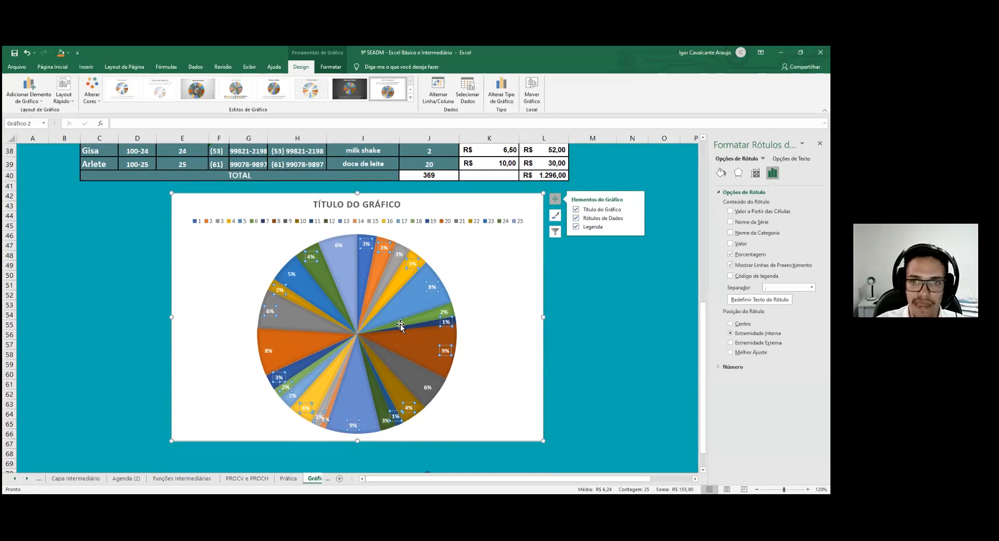
{"action": "scroll", "coordinate": [370, 320], "scroll_direction": "up", "scroll_amount": 1}
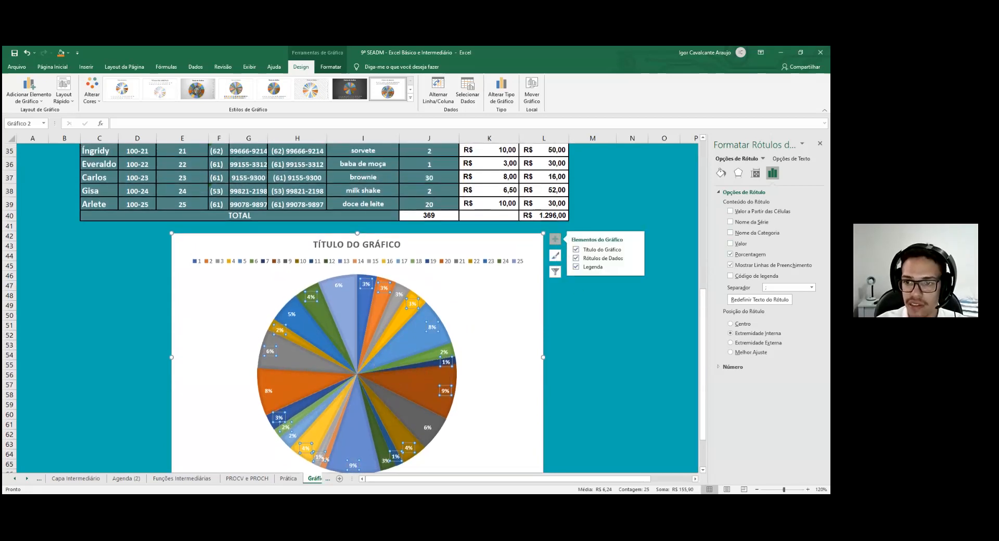
Set the data label position to Extremidade Externa and change the labels' font colour to black
{"action": "left_click", "coordinate": [730, 324]}
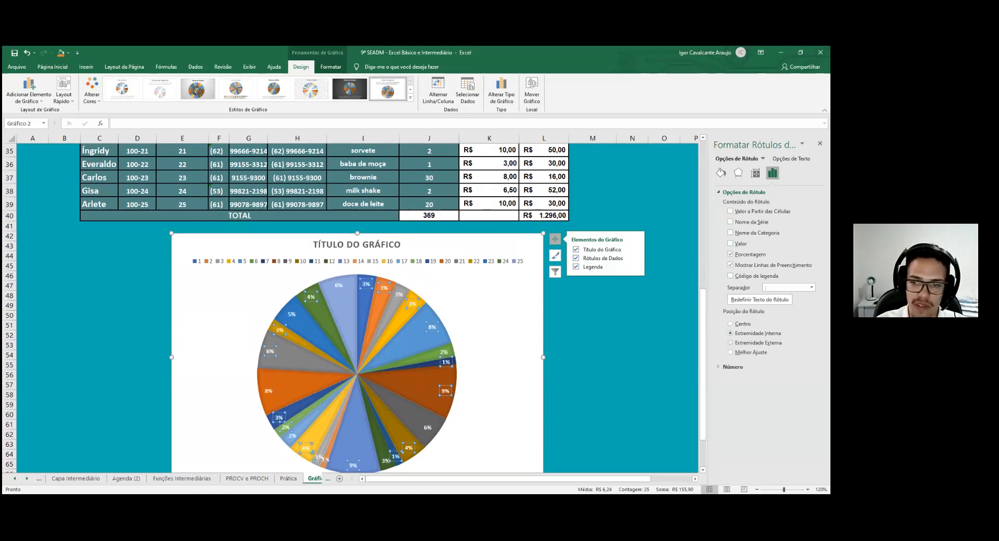
{"action": "left_click", "coordinate": [731, 342]}
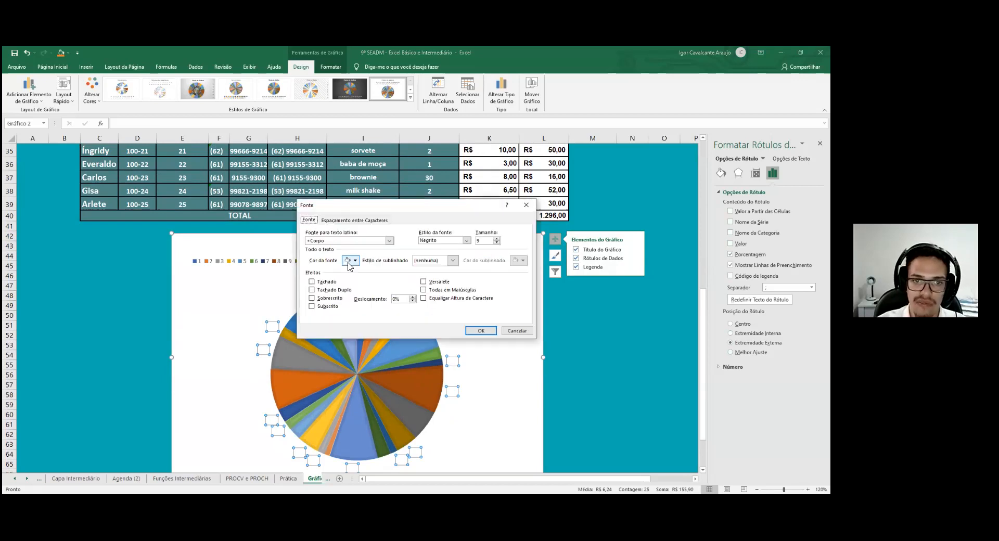
{"action": "left_click", "coordinate": [482, 331]}
{"action": "scroll", "coordinate": [424, 333], "scroll_direction": "down", "scroll_amount": 1}
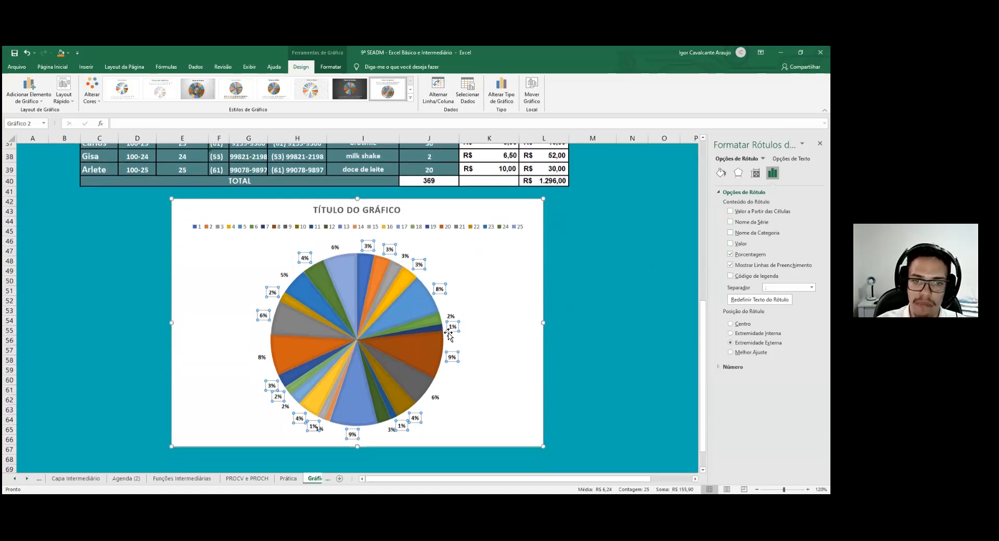
Change the data label position to Melhor Ajuste
{"action": "left_click", "coordinate": [731, 353]}
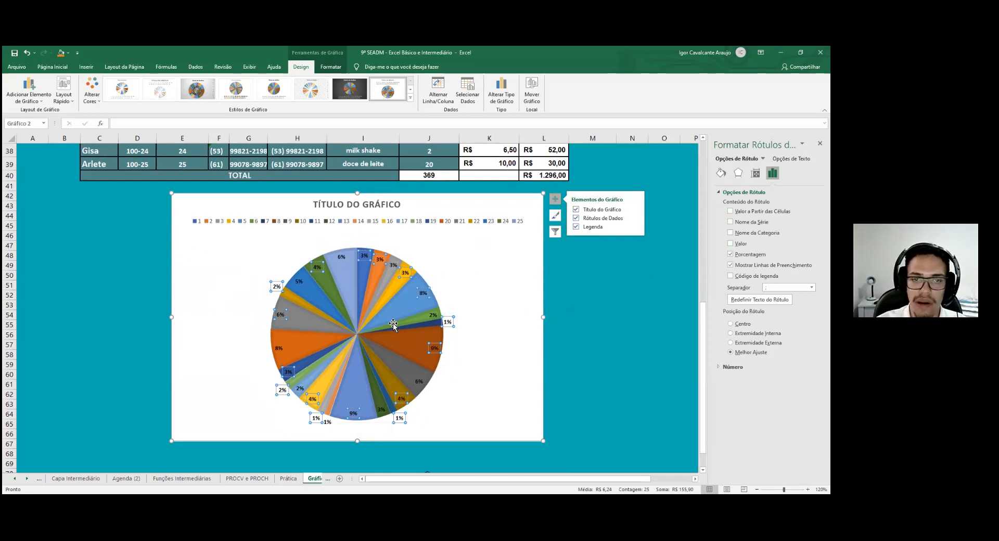
{"action": "scroll", "coordinate": [393, 328], "scroll_direction": "up", "scroll_amount": 1}
{"action": "scroll", "coordinate": [394, 329], "scroll_direction": "up", "scroll_amount": 1}
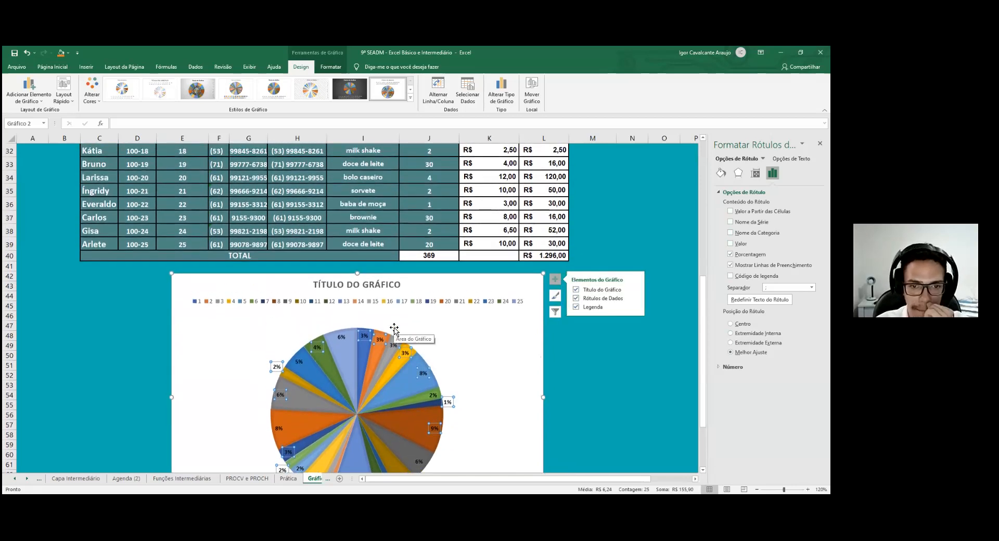
{"action": "scroll", "coordinate": [388, 316], "scroll_direction": "down", "scroll_amount": 1}
{"action": "scroll", "coordinate": [416, 307], "scroll_direction": "down", "scroll_amount": 1}
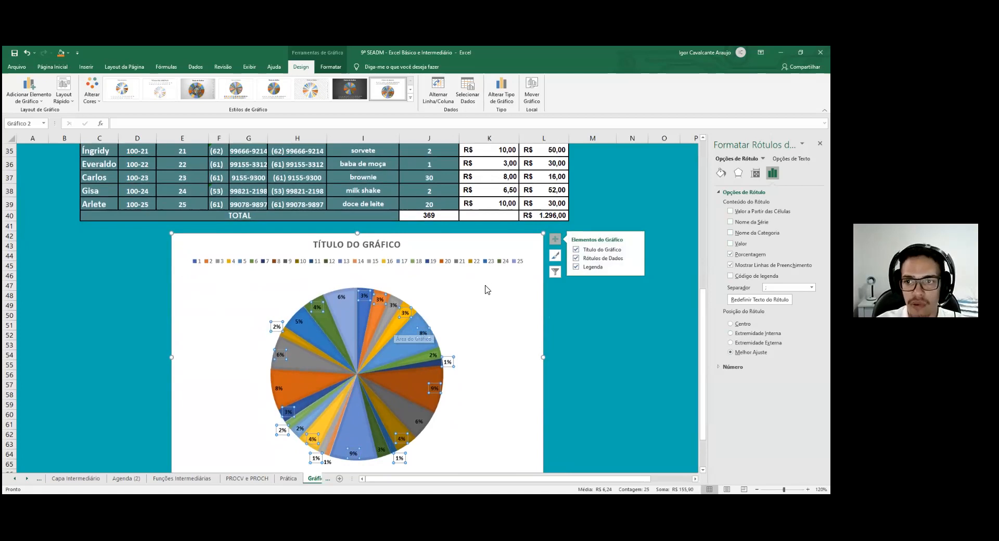
Set the chart area's fill to Sem preenchimento, and delete the legend and the chart title
{"action": "left_click", "coordinate": [487, 289]}
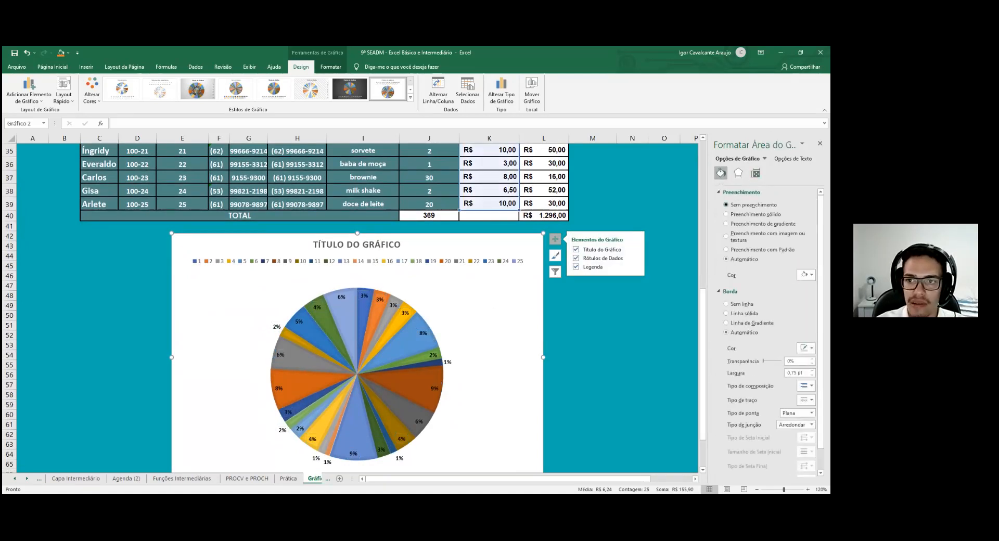
{"action": "scroll", "coordinate": [512, 378], "scroll_direction": "down", "scroll_amount": 1}
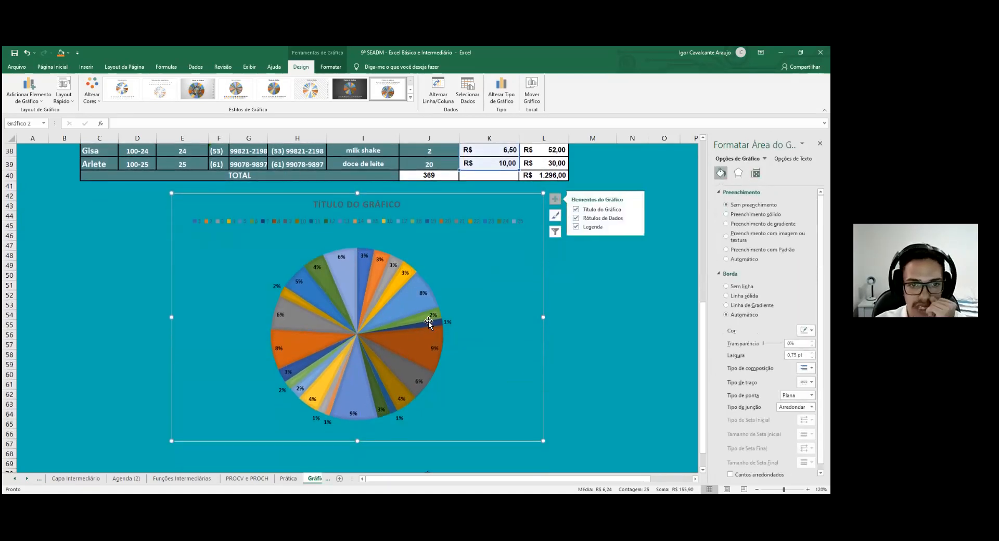
{"action": "left_click", "coordinate": [471, 218]}
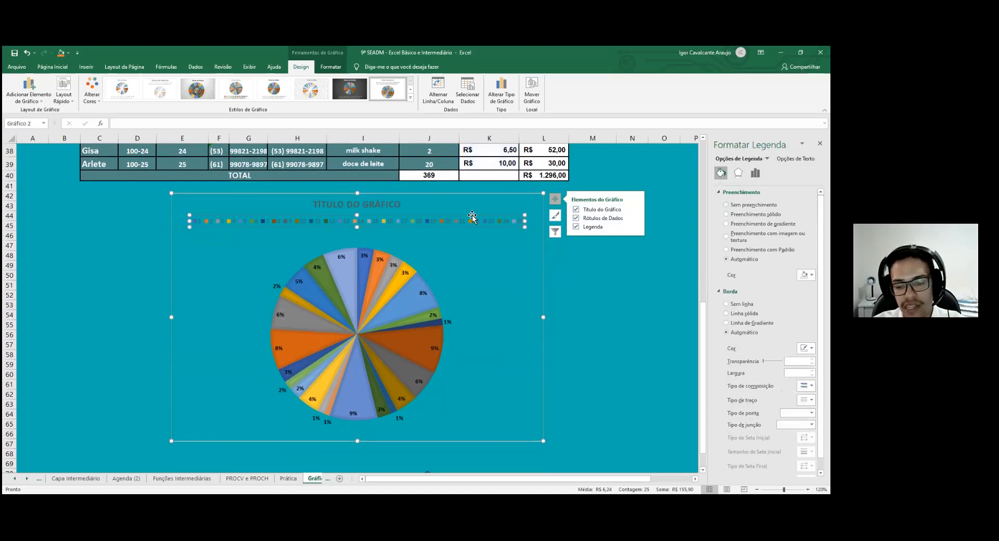
{"action": "key", "text": "Delete"}
{"action": "left_click", "coordinate": [395, 204]}
{"action": "key", "text": "Delete"}
Enlarge the pie chart and move it up and left so the pie sits just below the TOTAL row
{"action": "left_click_drag", "start_coordinate": [543, 442], "coordinate": [622, 472]}
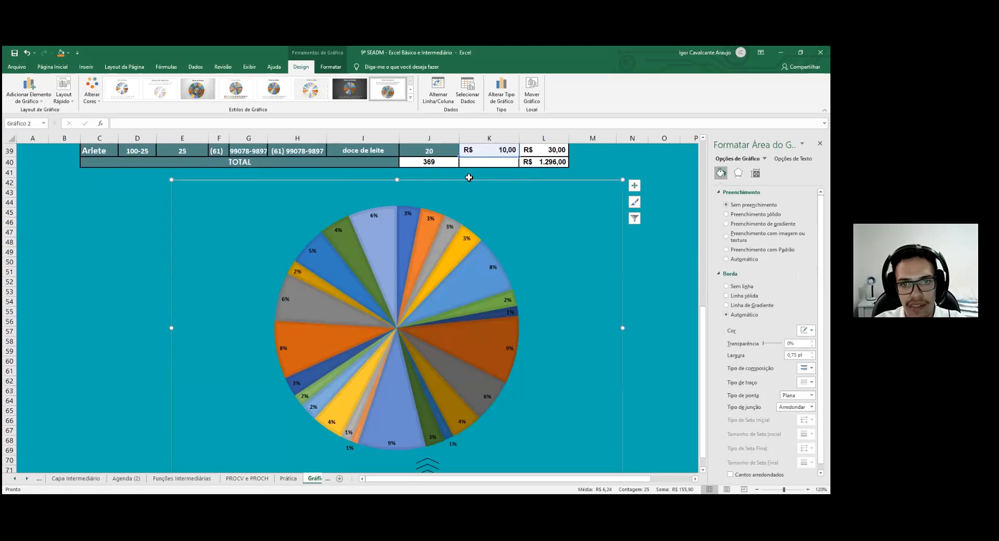
{"action": "left_click_drag", "start_coordinate": [469, 183], "coordinate": [418, 155]}
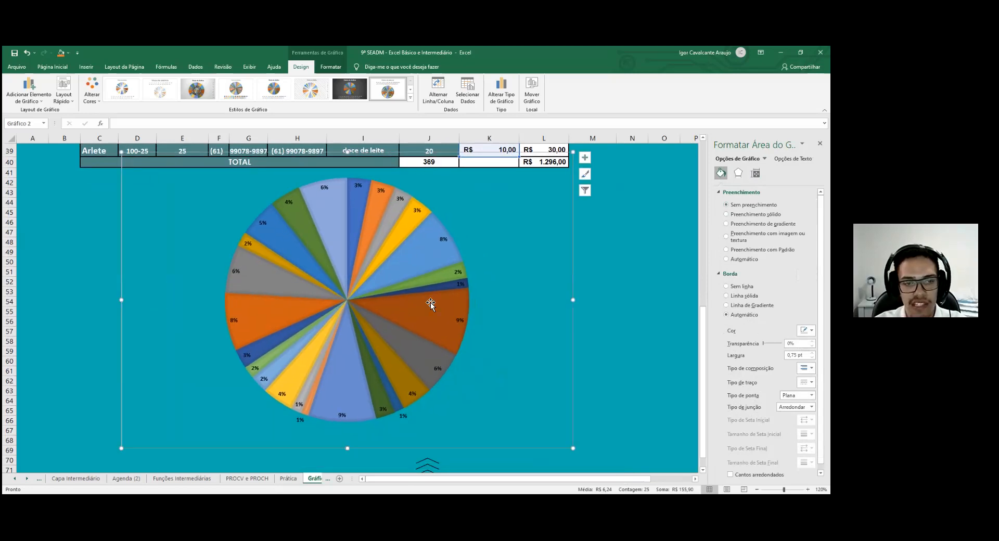
{"action": "scroll", "coordinate": [504, 334], "scroll_direction": "up", "scroll_amount": 1}
{"action": "scroll", "coordinate": [504, 334], "scroll_direction": "up", "scroll_amount": 1}
{"action": "scroll", "coordinate": [502, 333], "scroll_direction": "down", "scroll_amount": 2}
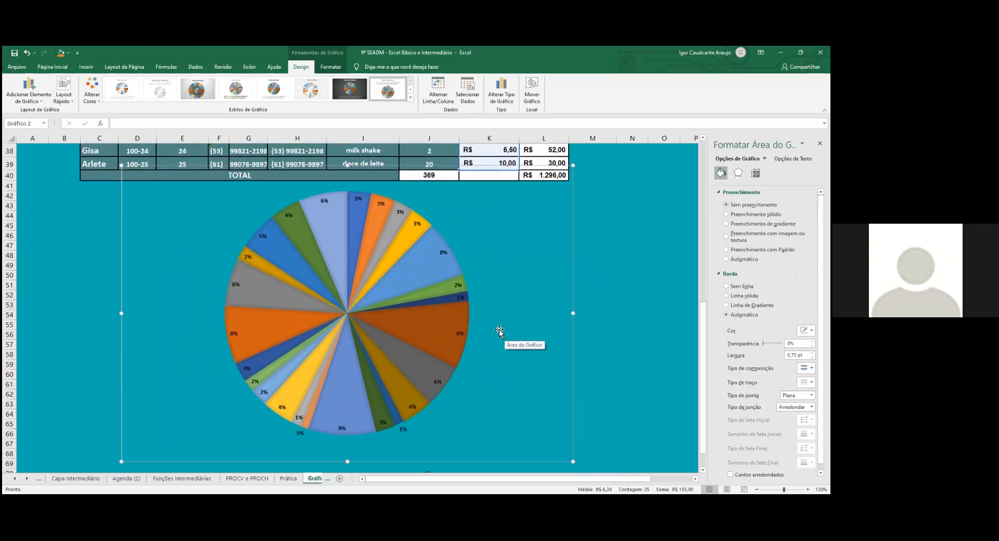
Preview the colourful and monochromatic palettes on the pie slices without applying one, and review the chart below the table
{"action": "left_click", "coordinate": [371, 257]}
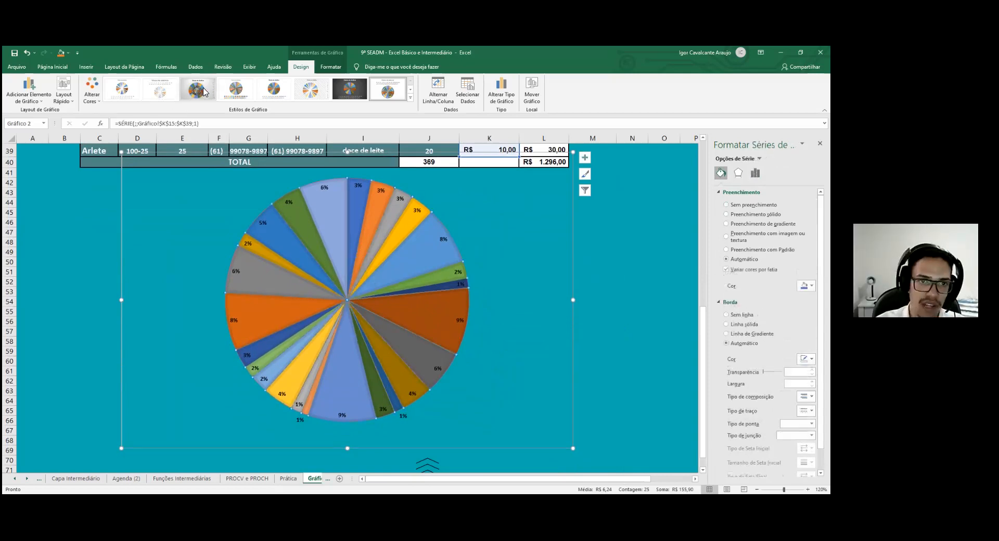
{"action": "left_click", "coordinate": [92, 93]}
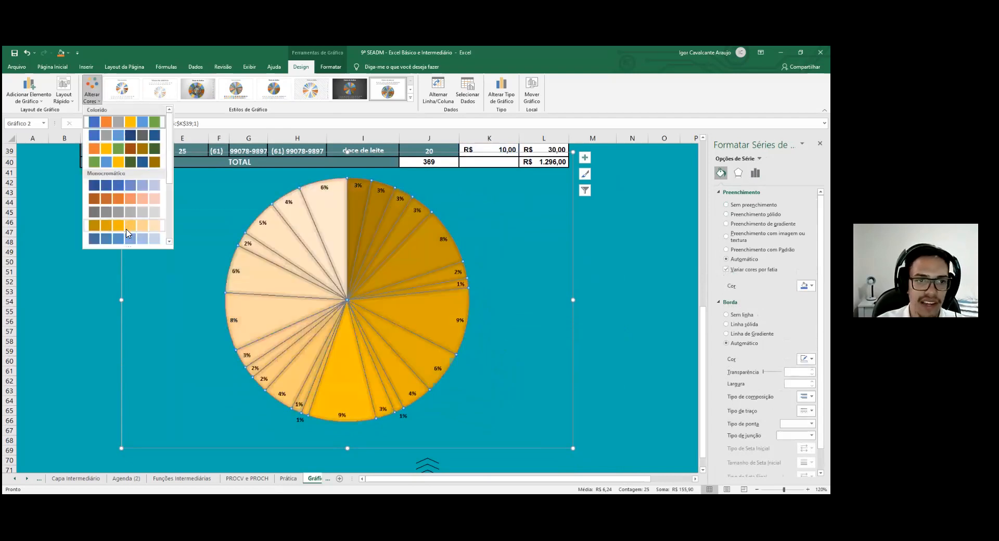
{"action": "scroll", "coordinate": [128, 233], "scroll_direction": "down", "scroll_amount": 2}
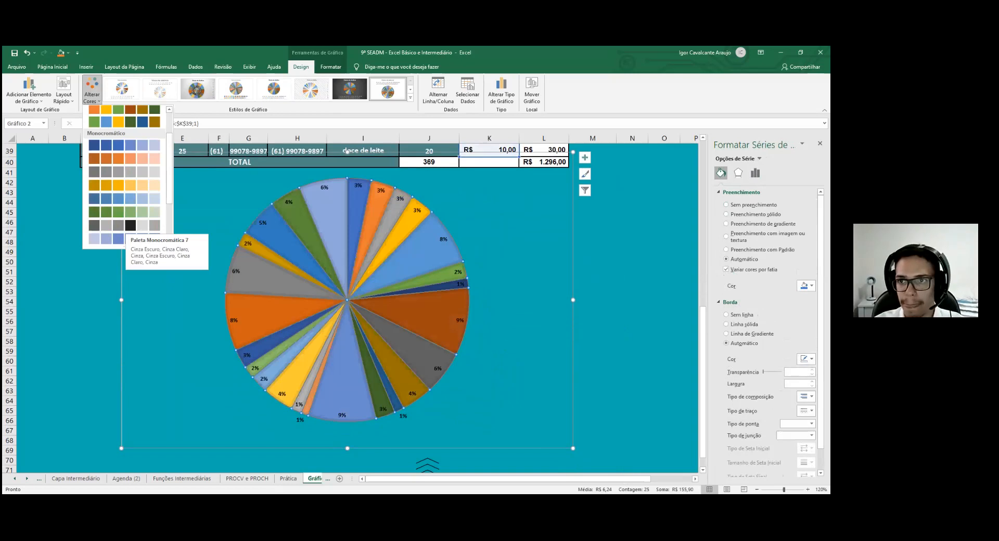
{"action": "key", "text": "Escape"}
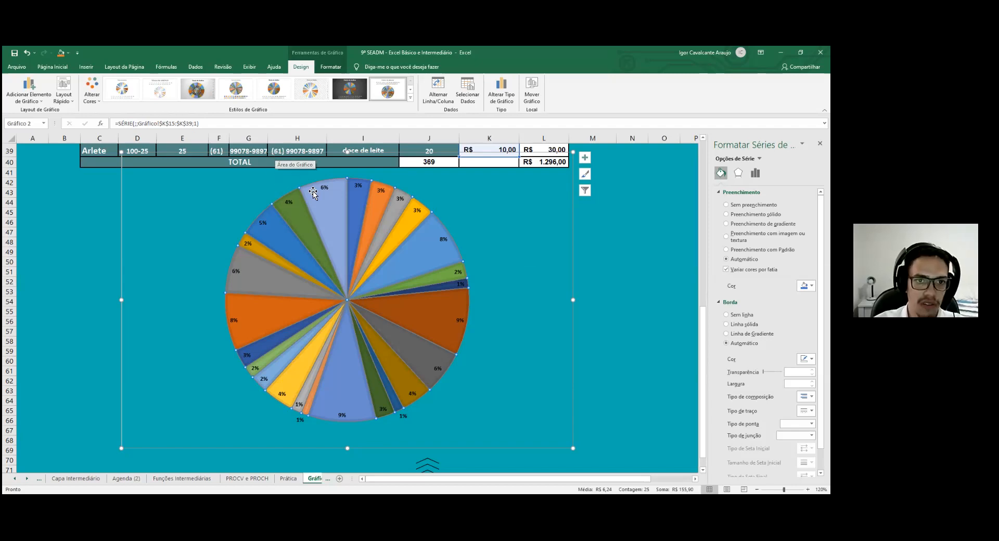
{"action": "scroll", "coordinate": [539, 255], "scroll_direction": "up", "scroll_amount": 1}
{"action": "scroll", "coordinate": [523, 261], "scroll_direction": "down", "scroll_amount": 2}
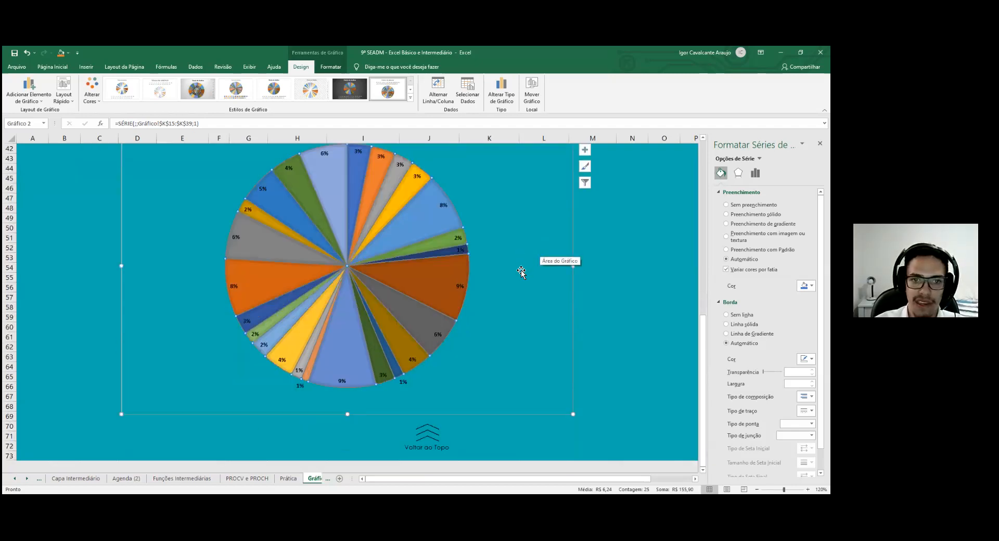
{"action": "scroll", "coordinate": [520, 271], "scroll_direction": "up", "scroll_amount": 3}
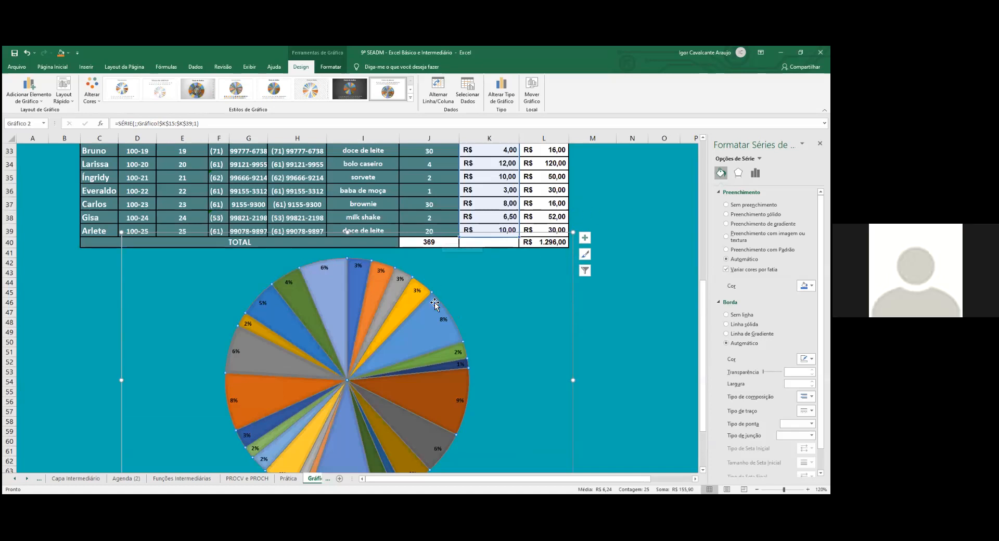
Browse the recommended chart types for the pie chart, from clustered column to the other suggestions
{"action": "scroll", "coordinate": [434, 302], "scroll_direction": "down", "scroll_amount": 1}
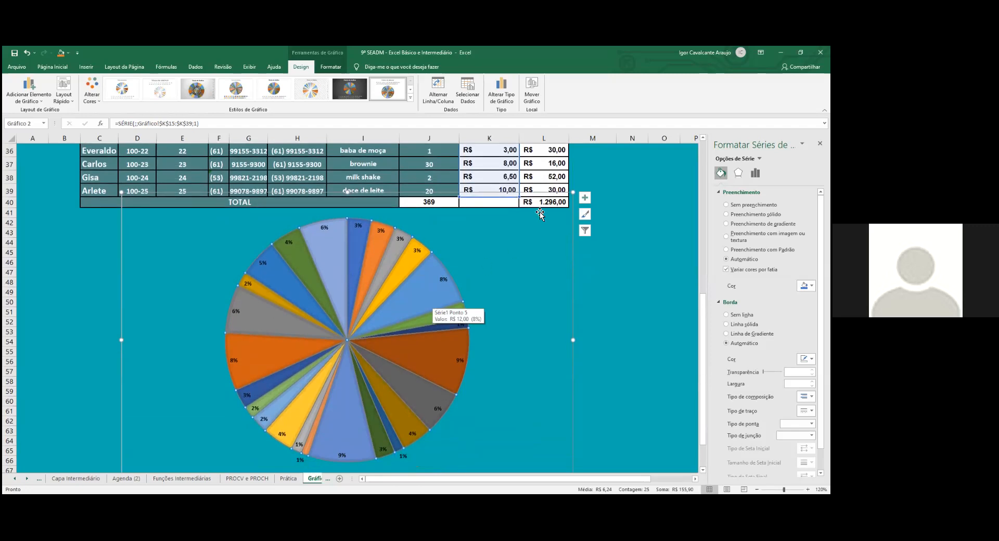
{"action": "left_click", "coordinate": [85, 66]}
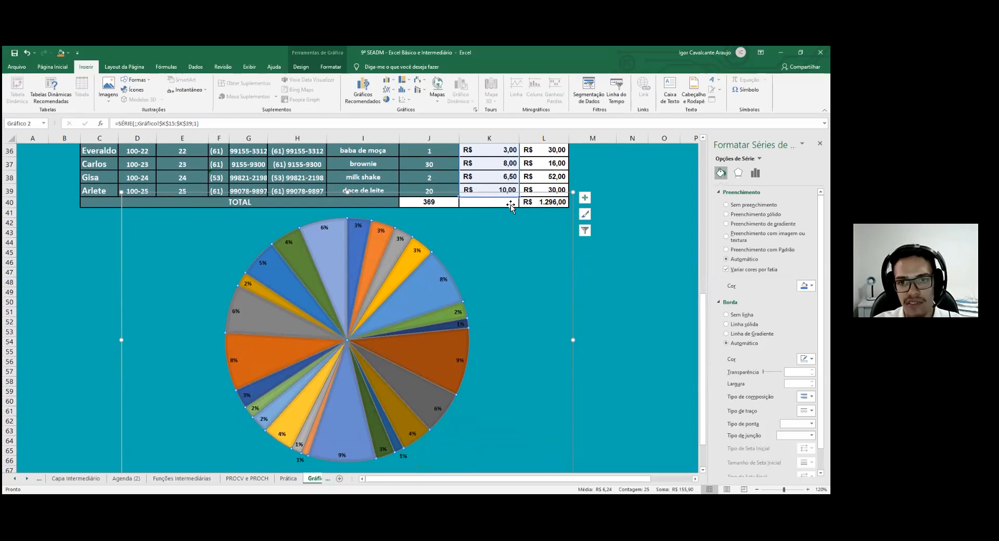
{"action": "scroll", "coordinate": [507, 198], "scroll_direction": "up", "scroll_amount": 7}
{"action": "left_click", "coordinate": [363, 89]}
{"action": "scroll", "coordinate": [333, 276], "scroll_direction": "down", "scroll_amount": 1}
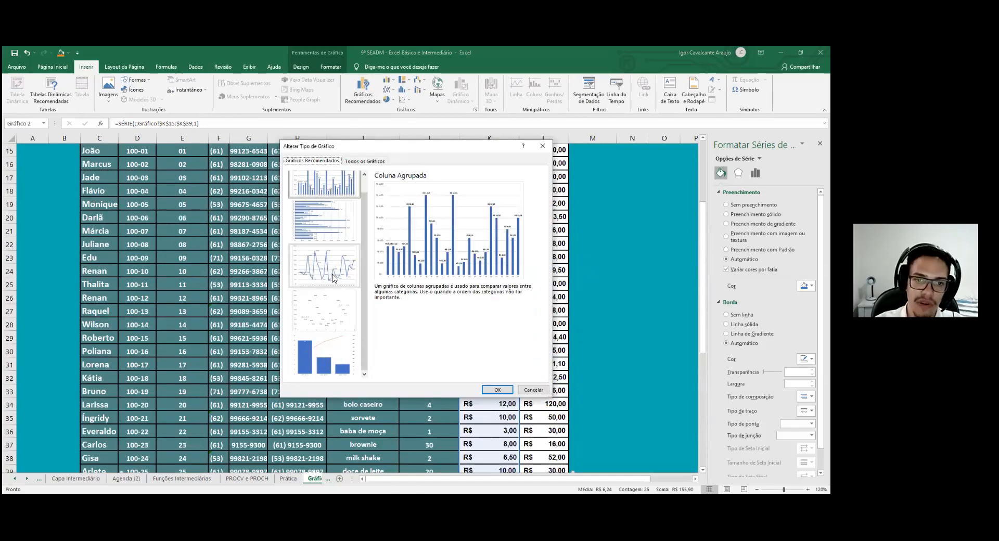
{"action": "left_click", "coordinate": [335, 307]}
{"action": "left_click", "coordinate": [328, 218]}
{"action": "left_click", "coordinate": [324, 187]}
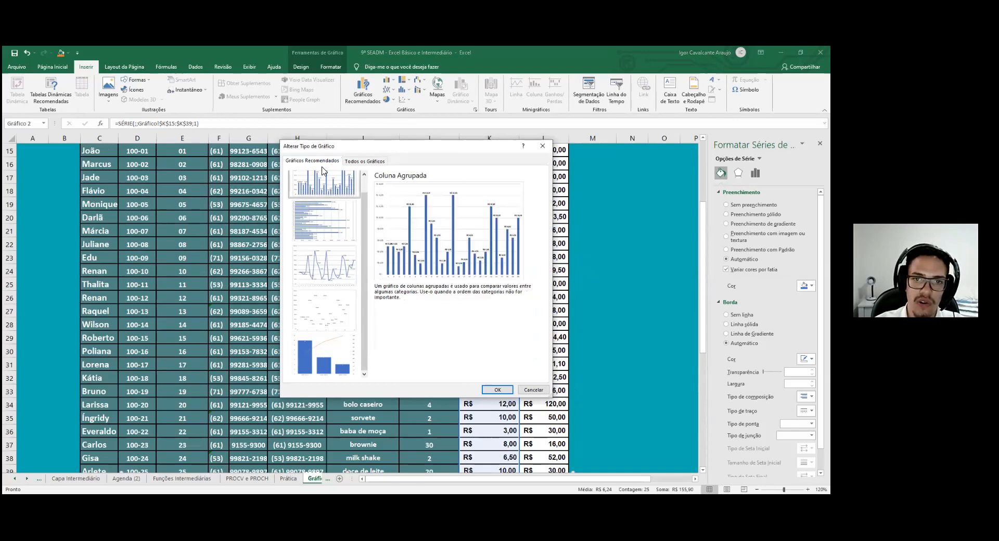
{"action": "scroll", "coordinate": [323, 180], "scroll_direction": "up", "scroll_amount": 1}
Browse the full list of chart types, including the line and column categories, and leave the pie chart's type as is
{"action": "left_click", "coordinate": [365, 162]}
{"action": "left_click", "coordinate": [324, 165]}
{"action": "left_click", "coordinate": [364, 161]}
{"action": "left_click", "coordinate": [323, 352]}
{"action": "left_click", "coordinate": [322, 342]}
{"action": "left_click", "coordinate": [323, 332]}
{"action": "left_click", "coordinate": [325, 311]}
{"action": "left_click", "coordinate": [318, 291]}
{"action": "left_click", "coordinate": [313, 249]}
{"action": "left_click", "coordinate": [310, 207]}
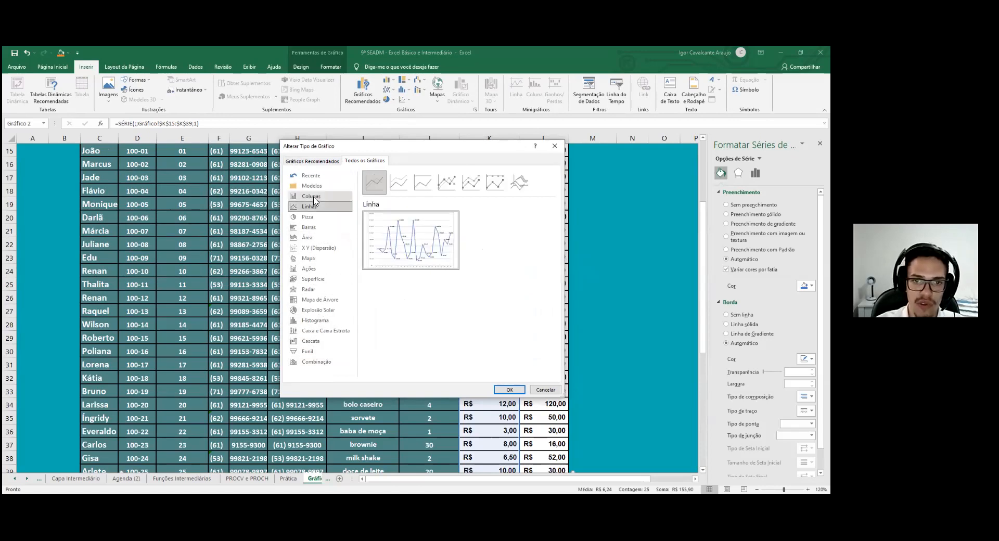
{"action": "left_click", "coordinate": [311, 196]}
{"action": "left_click", "coordinate": [544, 390]}
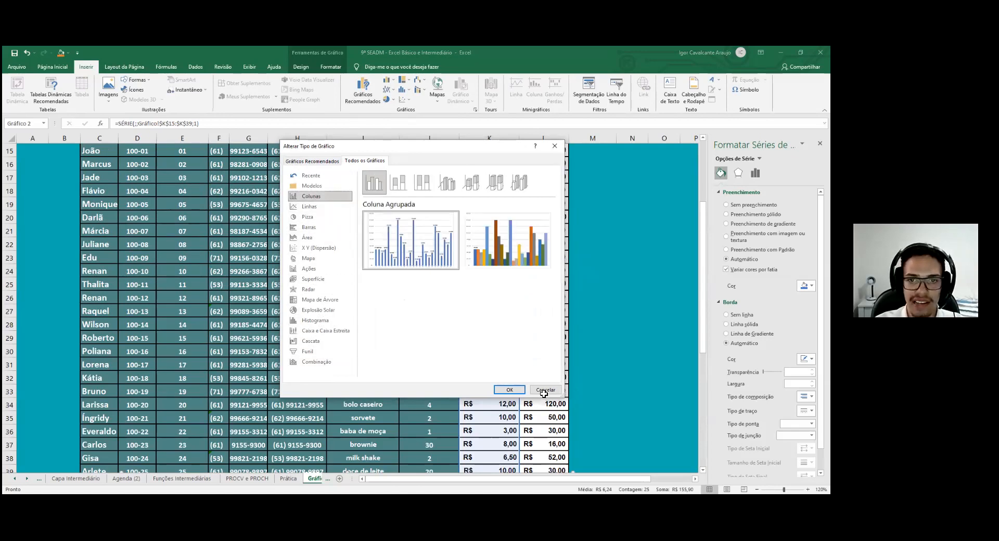
Recolour the pie's second slice, trying white and yellow before filling it with the recently used teal, and deselect the chart
{"action": "scroll", "coordinate": [601, 370], "scroll_direction": "down", "scroll_amount": 4}
{"action": "scroll", "coordinate": [601, 370], "scroll_direction": "down", "scroll_amount": 1}
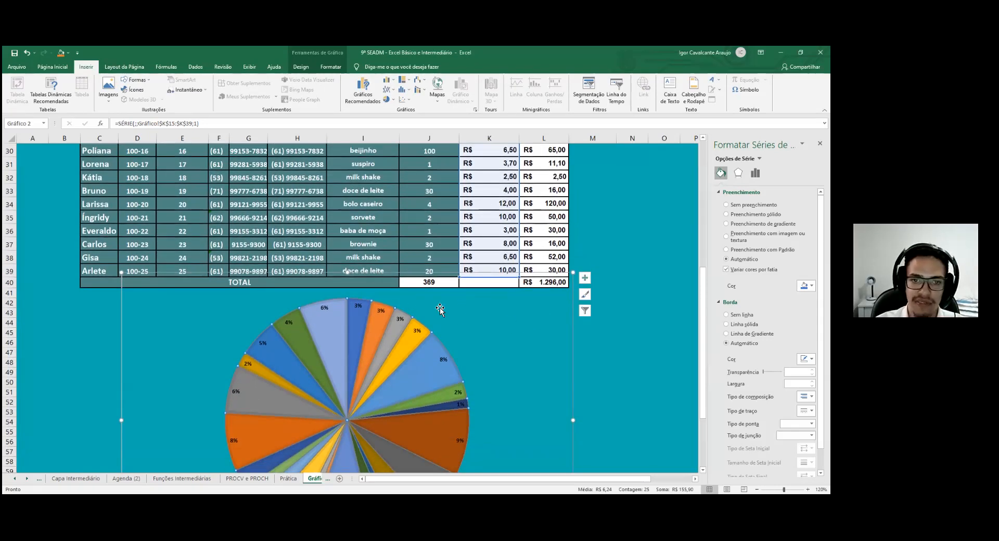
{"action": "left_click", "coordinate": [378, 319]}
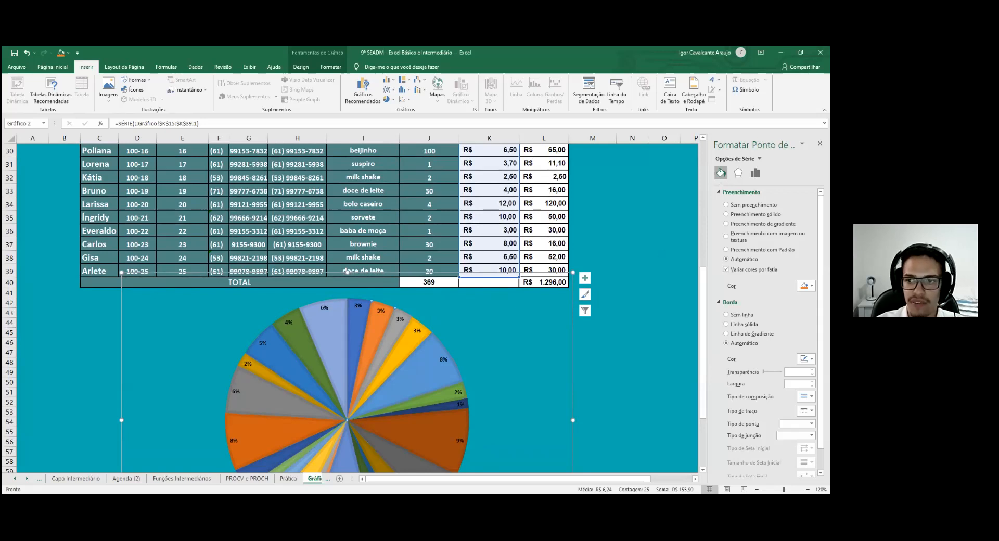
{"action": "left_click", "coordinate": [811, 286]}
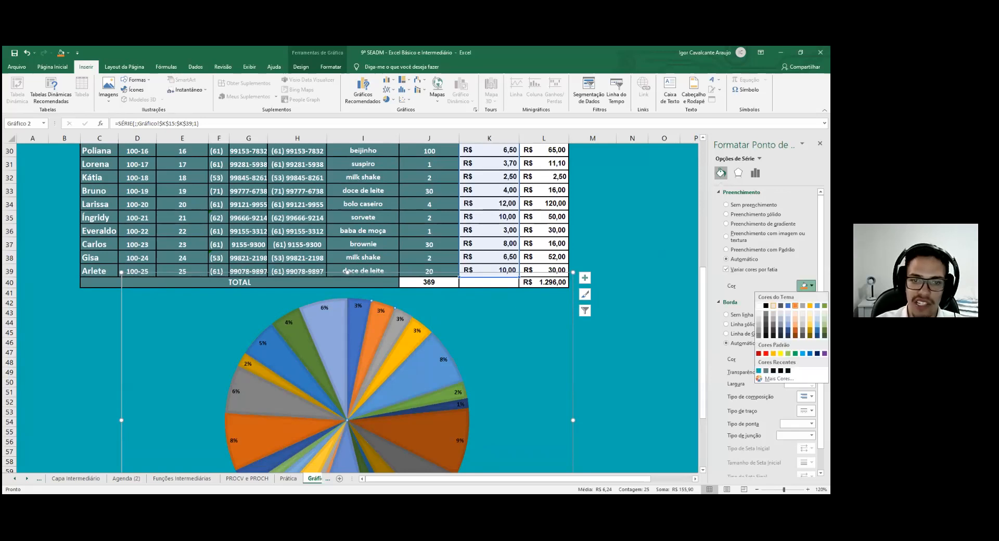
{"action": "left_click", "coordinate": [774, 305]}
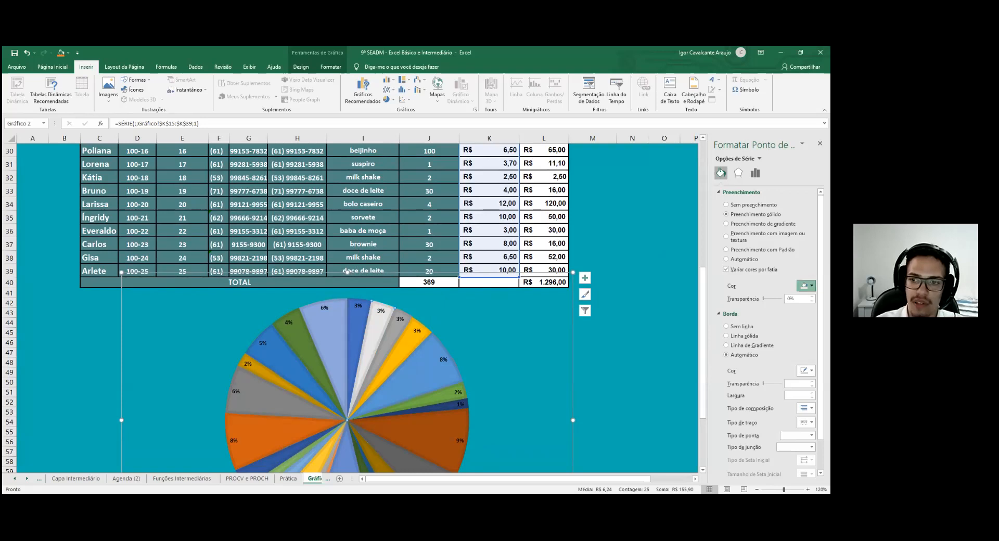
{"action": "left_click", "coordinate": [781, 352]}
{"action": "scroll", "coordinate": [780, 352], "scroll_direction": "down", "scroll_amount": 1}
{"action": "left_click", "coordinate": [812, 265]}
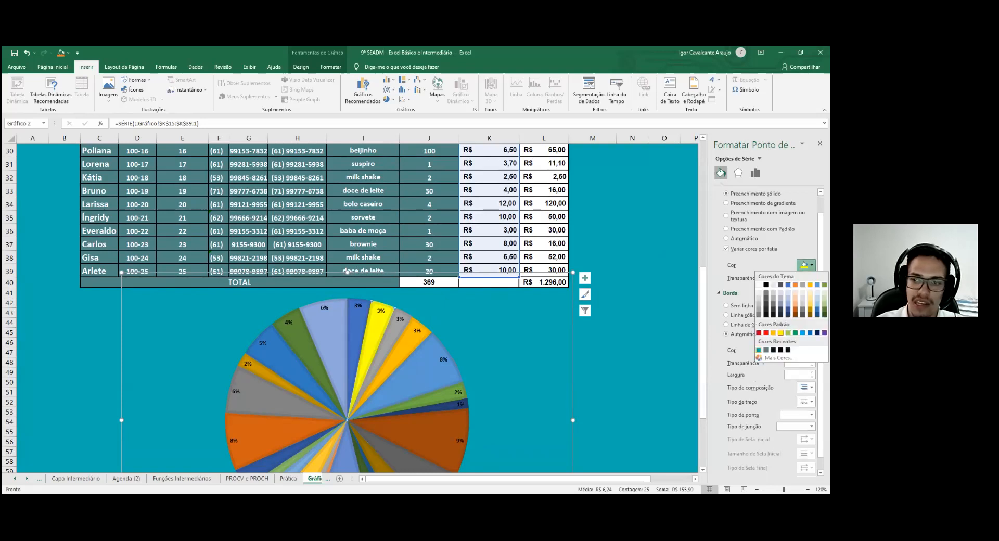
{"action": "left_click", "coordinate": [759, 350]}
{"action": "left_click", "coordinate": [634, 343]}
{"action": "scroll", "coordinate": [592, 329], "scroll_direction": "down", "scroll_amount": 1}
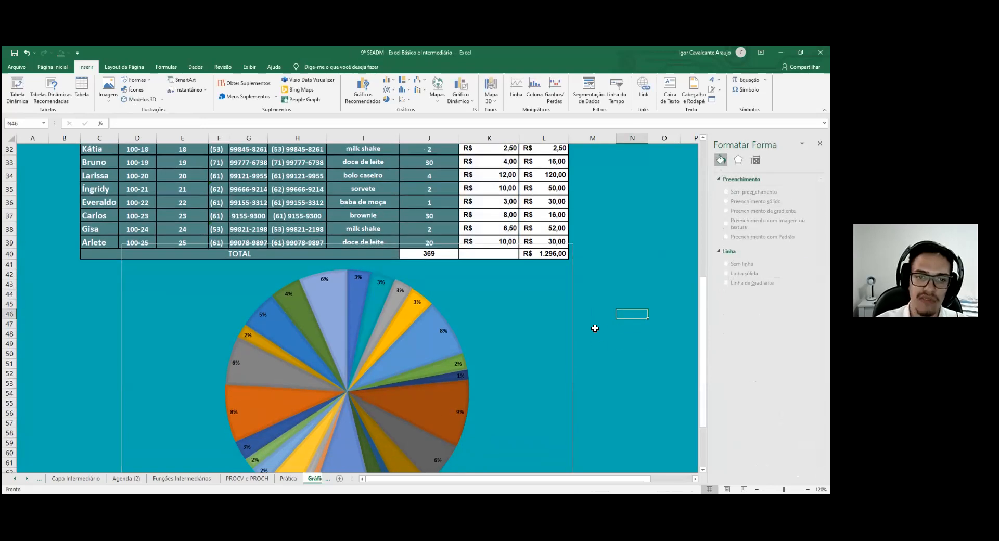
{"action": "scroll", "coordinate": [558, 313], "scroll_direction": "down", "scroll_amount": 1}
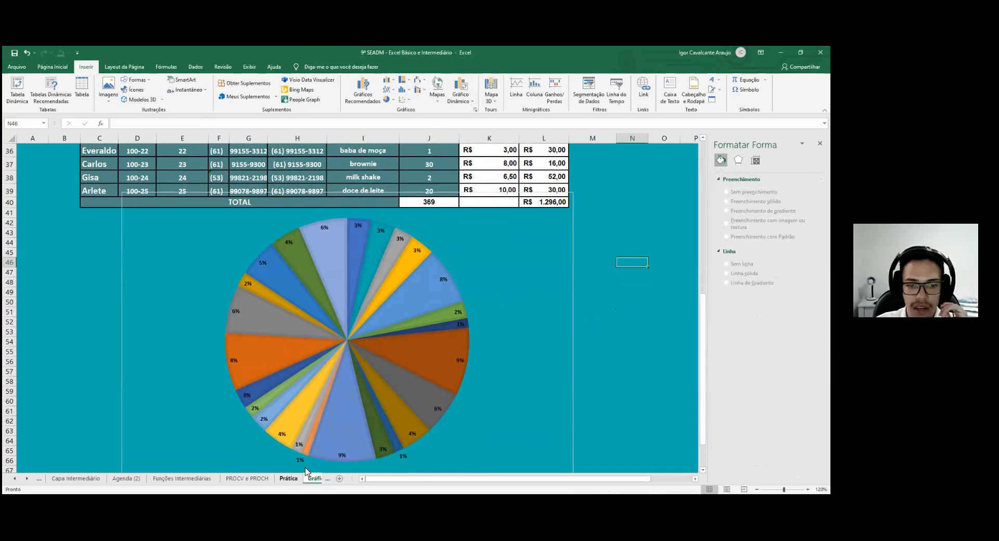
On the Prática worksheet, begin the BSB E ATINGIU O T.M. formula in cell J62 with =SE(E(
{"action": "left_click", "coordinate": [289, 479]}
{"action": "scroll", "coordinate": [439, 411], "scroll_direction": "down", "scroll_amount": 7}
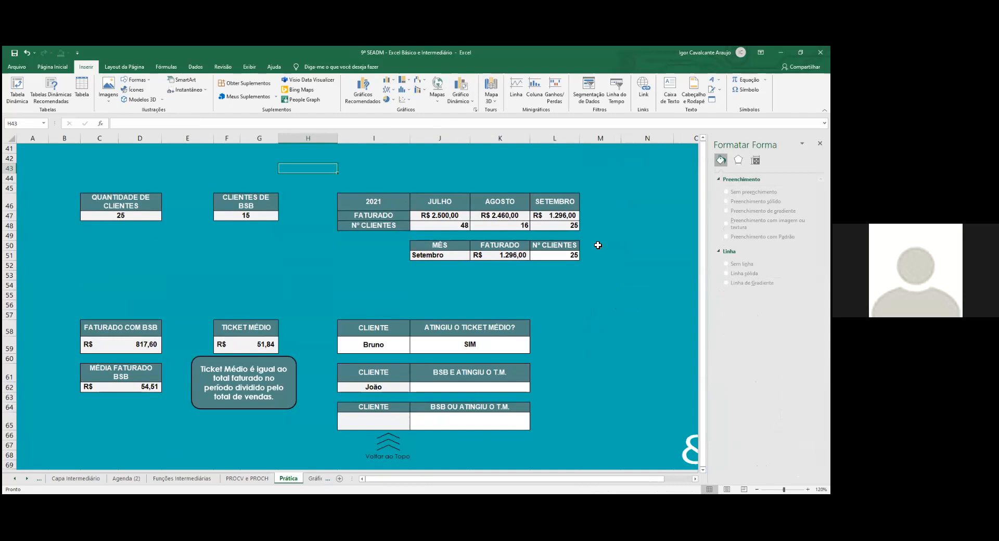
{"action": "double_click", "coordinate": [470, 388]}
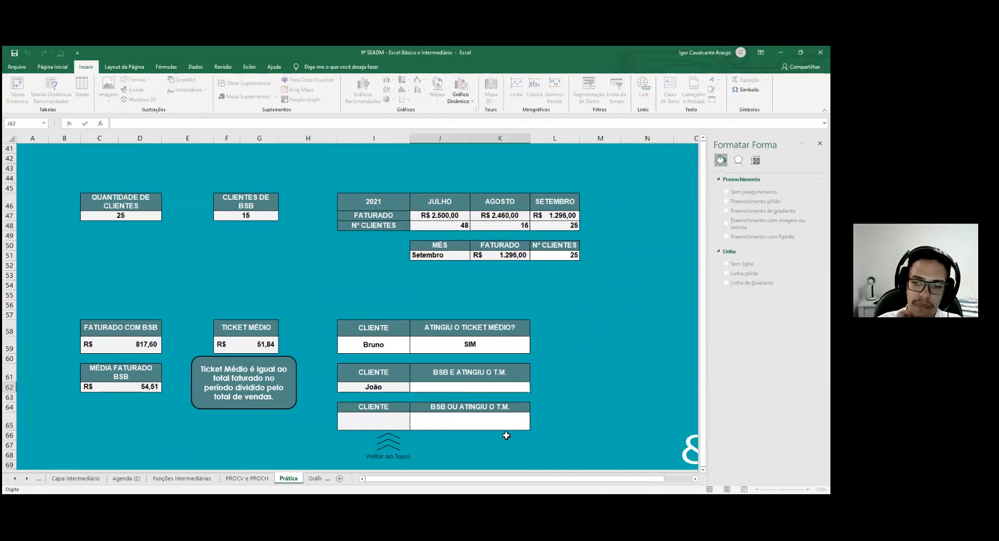
{"action": "type", "text": "="}
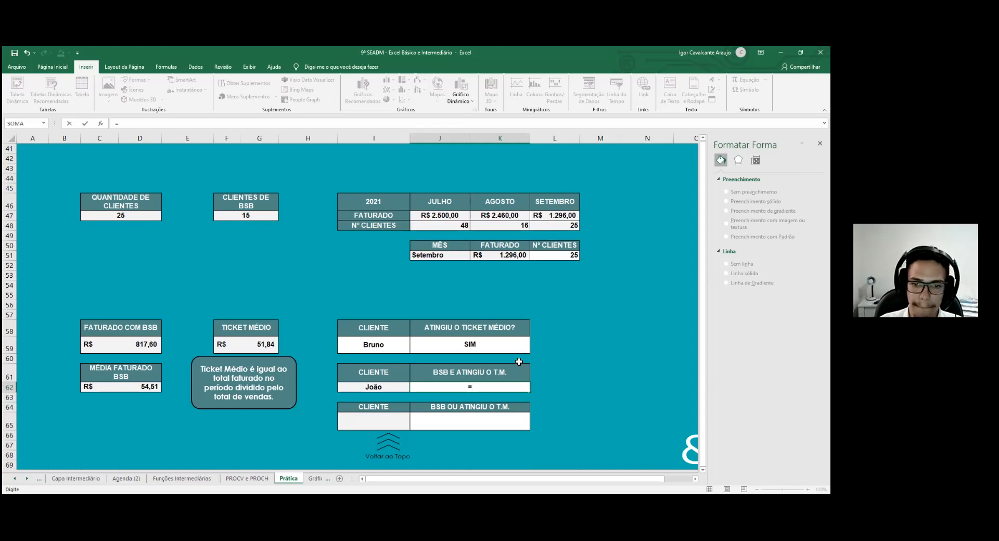
{"action": "type", "text": "SE"}
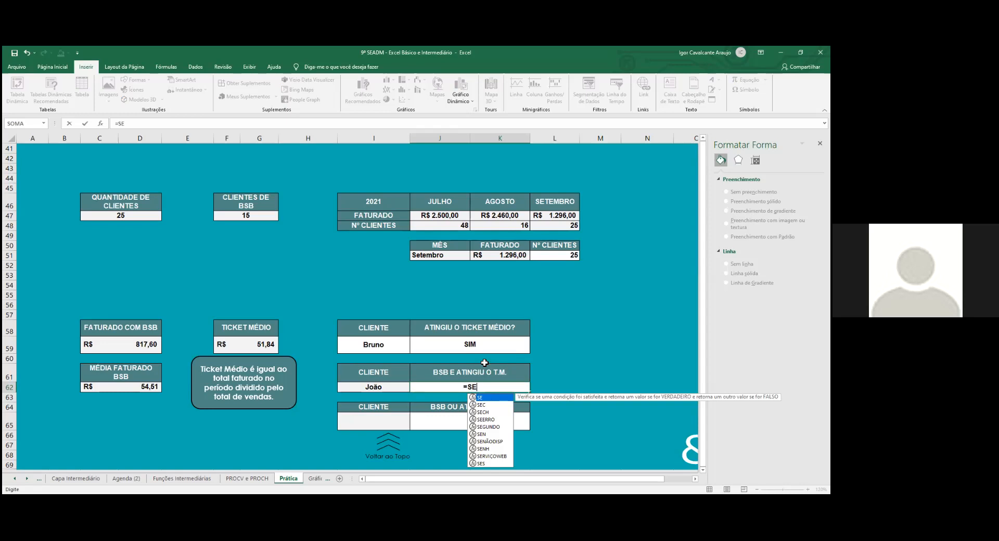
{"action": "type", "text": "("}
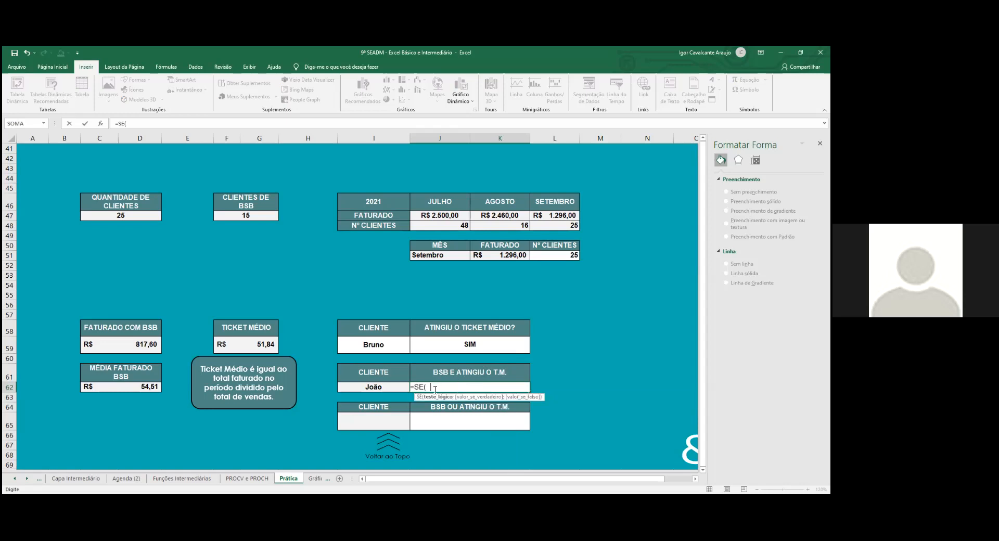
{"action": "type", "text": "E("}
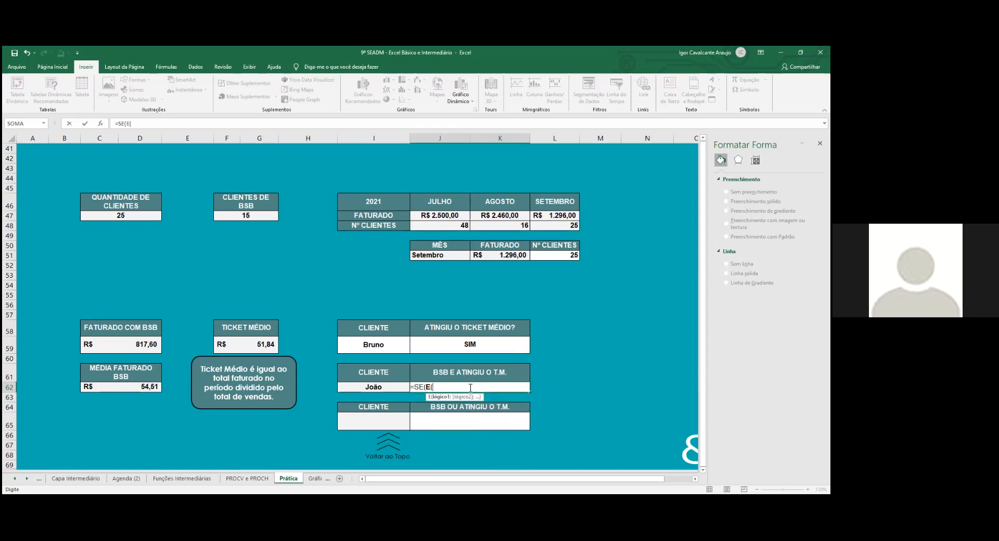
Nest a PROCV as the first E condition, looking up the client in I62 within the customer table Tabela1
{"action": "type", "text": "PROCV("}
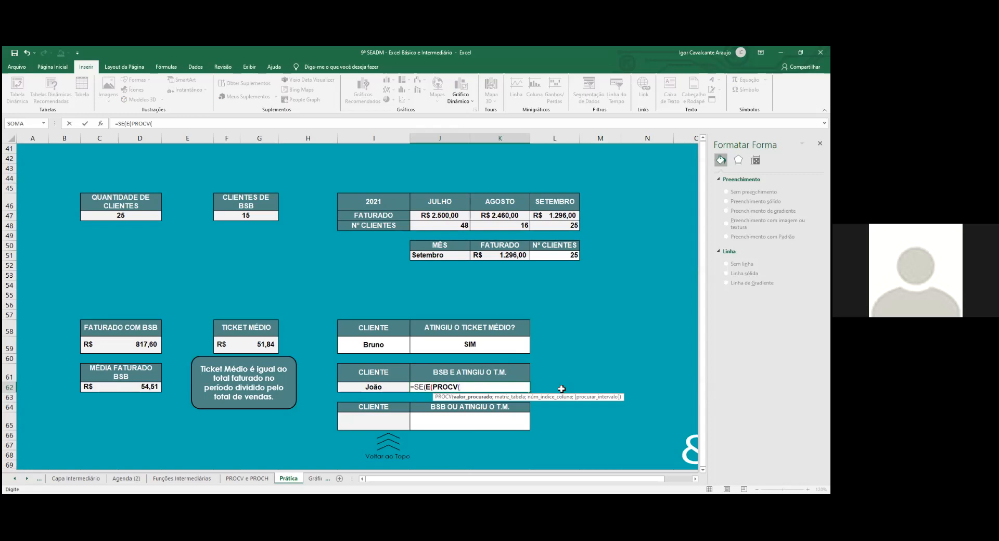
{"action": "left_click", "coordinate": [376, 386]}
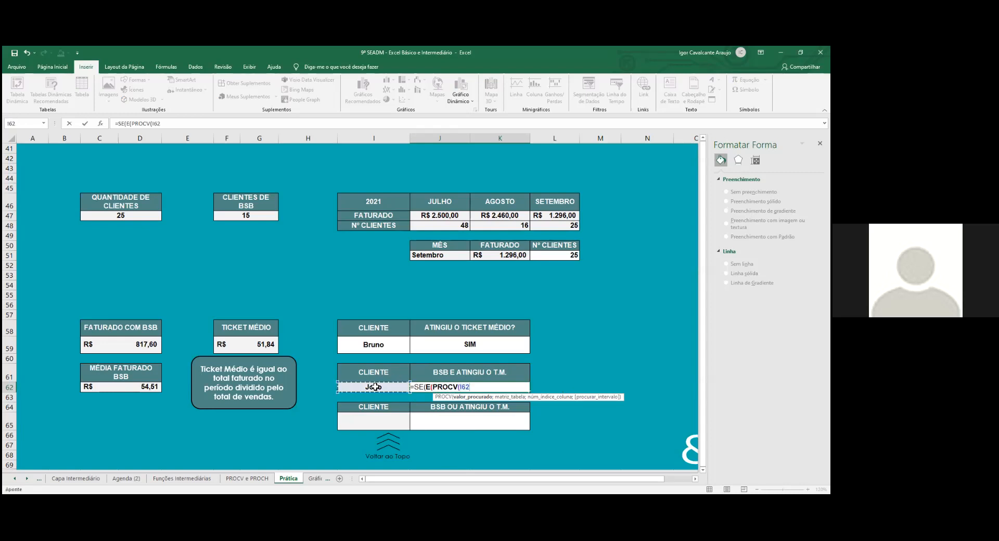
{"action": "type", "text": ";"}
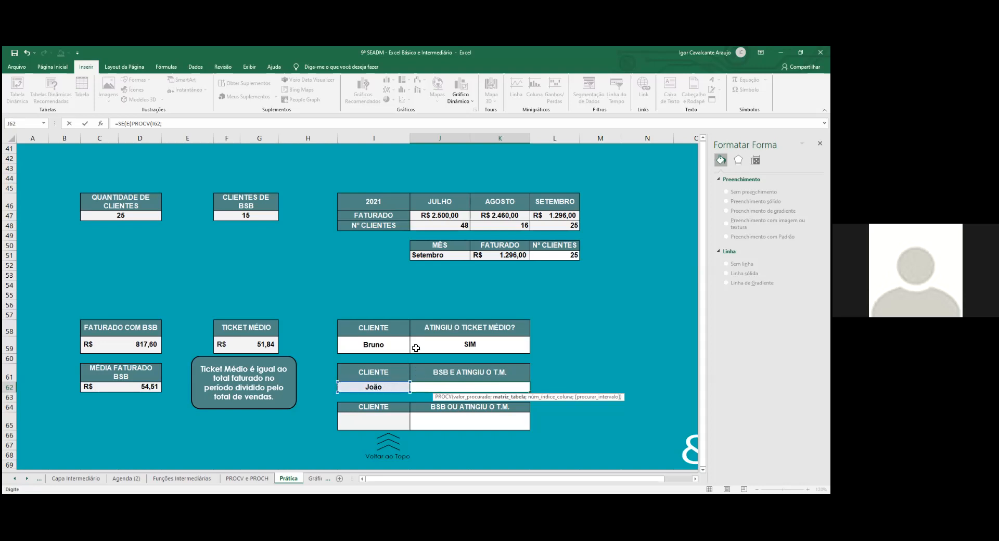
{"action": "scroll", "coordinate": [118, 194], "scroll_direction": "up", "scroll_amount": 7}
{"action": "scroll", "coordinate": [95, 201], "scroll_direction": "up", "scroll_amount": 3}
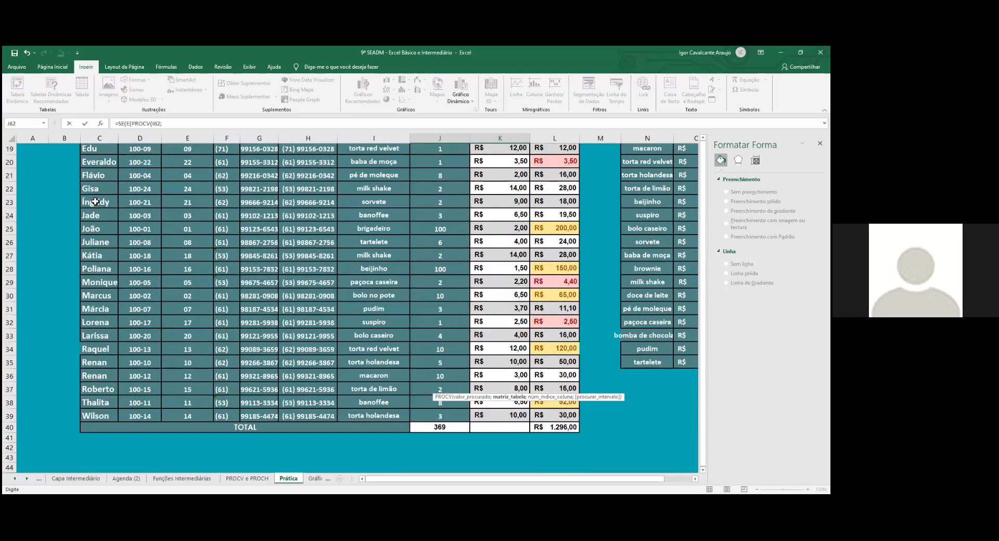
{"action": "left_click", "coordinate": [99, 203]}
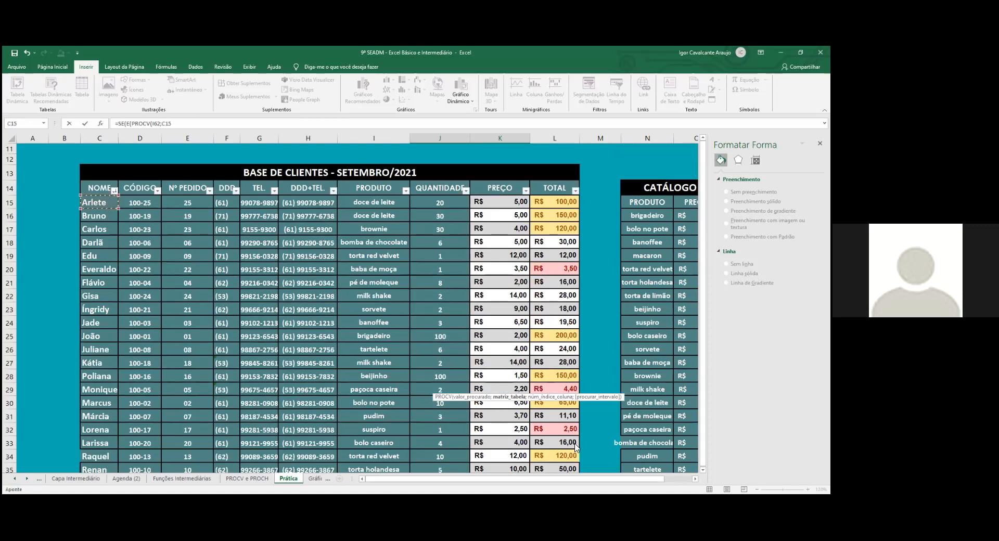
{"action": "left_click_drag", "start_coordinate": [99, 202], "coordinate": [576, 444]}
{"action": "scroll", "coordinate": [520, 387], "scroll_direction": "down", "scroll_amount": 11}
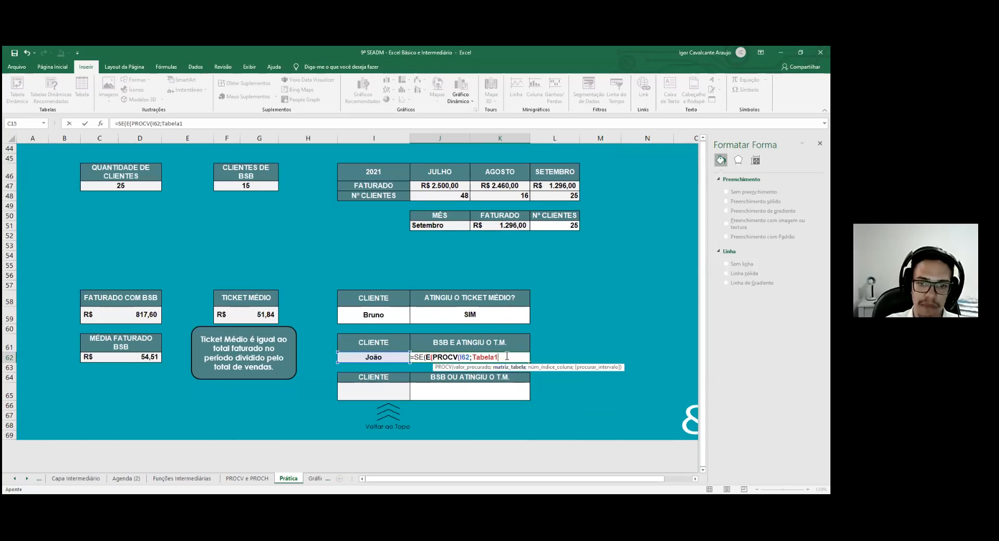
{"action": "type", "text": ";"}
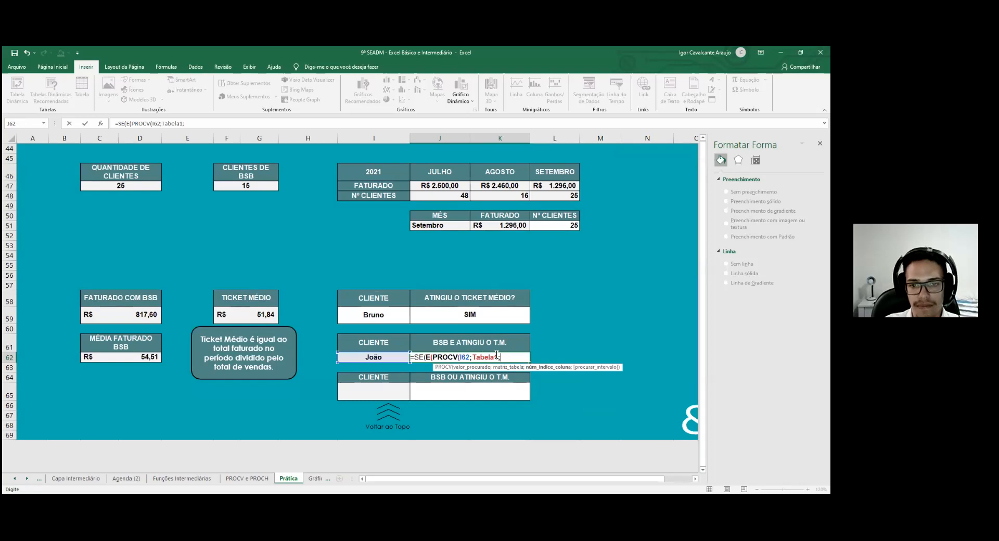
Complete the first PROCV in J62 with column index 4 and exact match 0, and compare its result with (61)
{"action": "scroll", "coordinate": [309, 335], "scroll_direction": "up", "scroll_amount": 2}
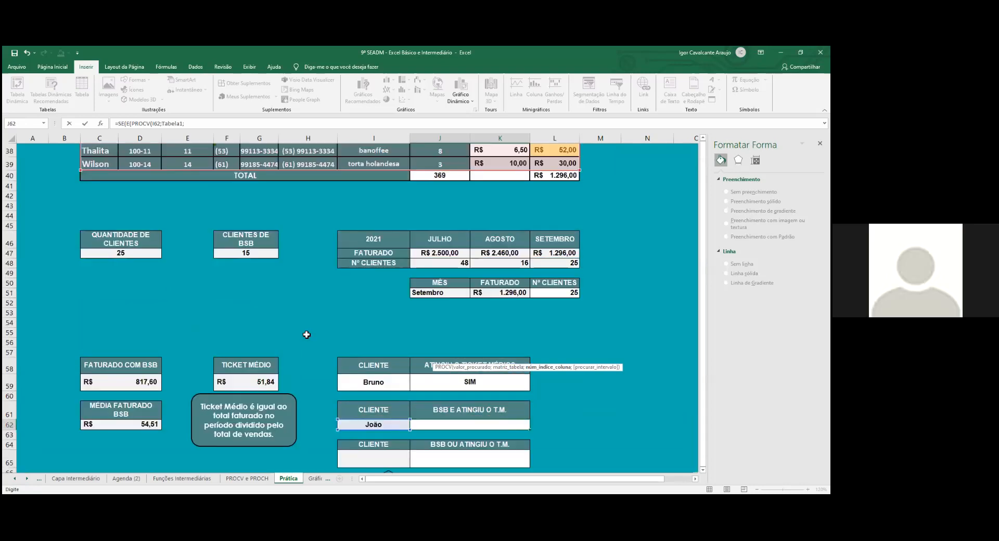
{"action": "scroll", "coordinate": [296, 334], "scroll_direction": "up", "scroll_amount": 1}
{"action": "scroll", "coordinate": [297, 334], "scroll_direction": "down", "scroll_amount": 1}
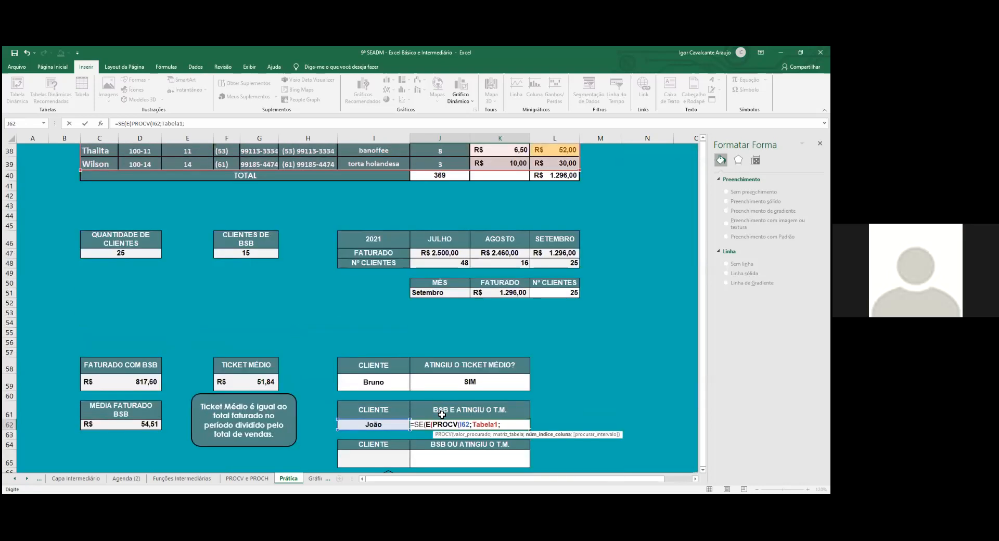
{"action": "scroll", "coordinate": [267, 332], "scroll_direction": "up", "scroll_amount": 7}
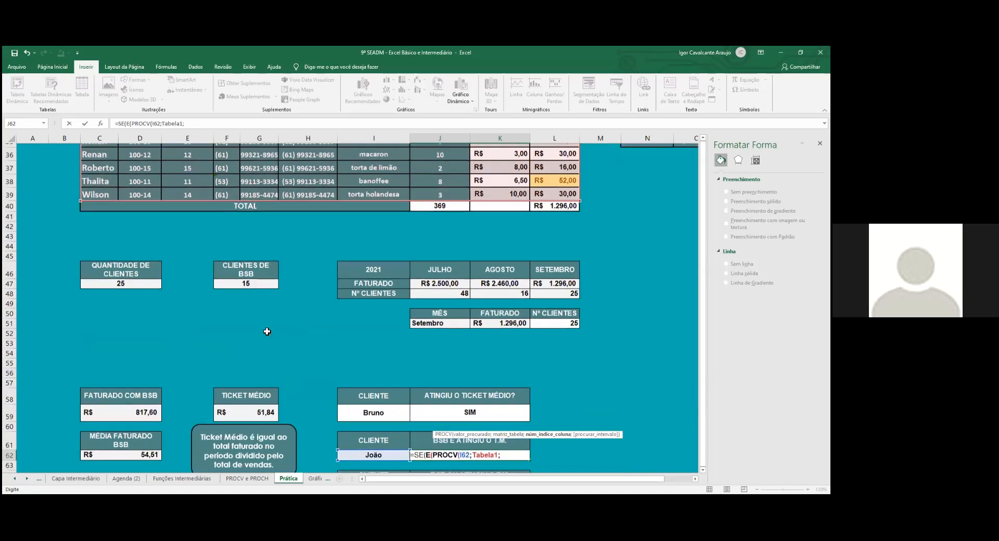
{"action": "scroll", "coordinate": [223, 192], "scroll_direction": "up", "scroll_amount": 3}
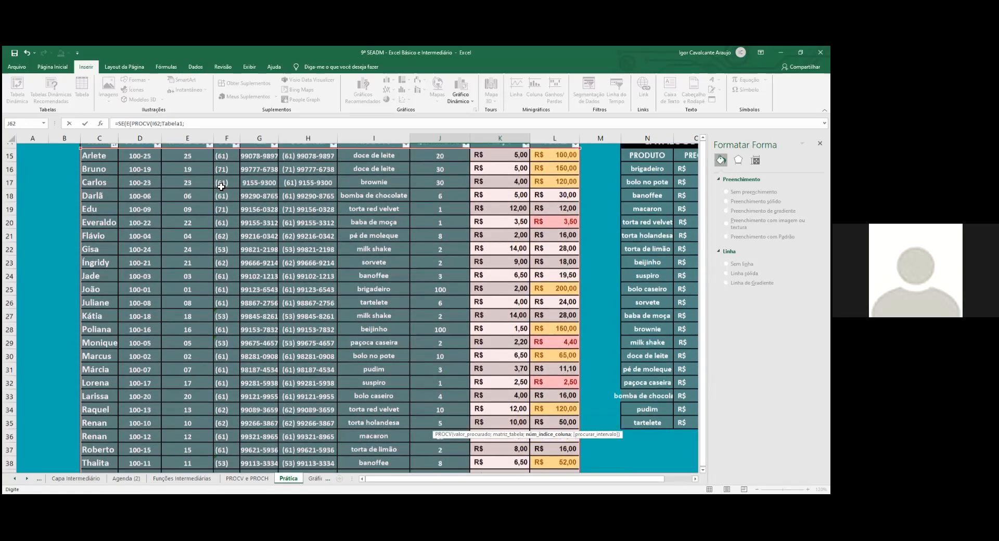
{"action": "scroll", "coordinate": [427, 368], "scroll_direction": "down", "scroll_amount": 9}
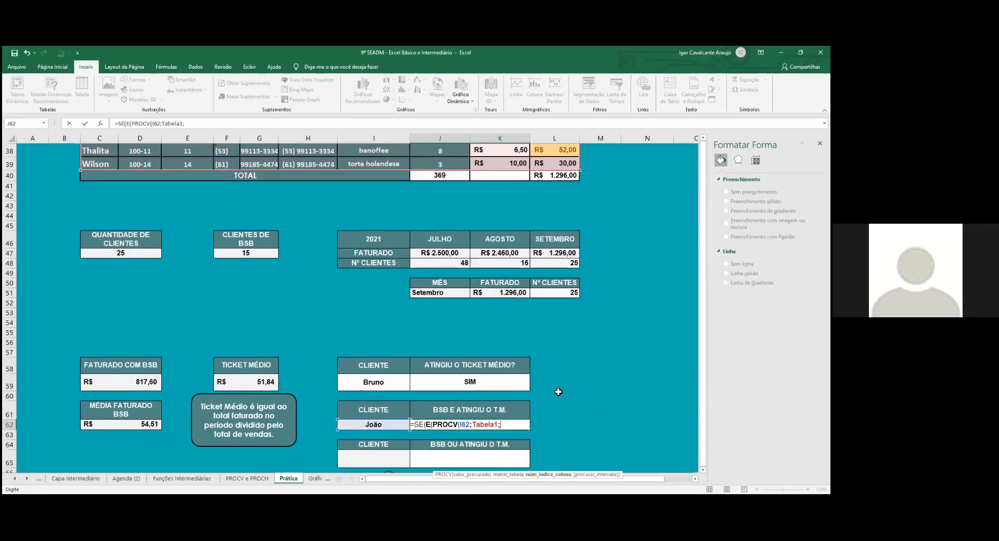
{"action": "type", "text": "4"}
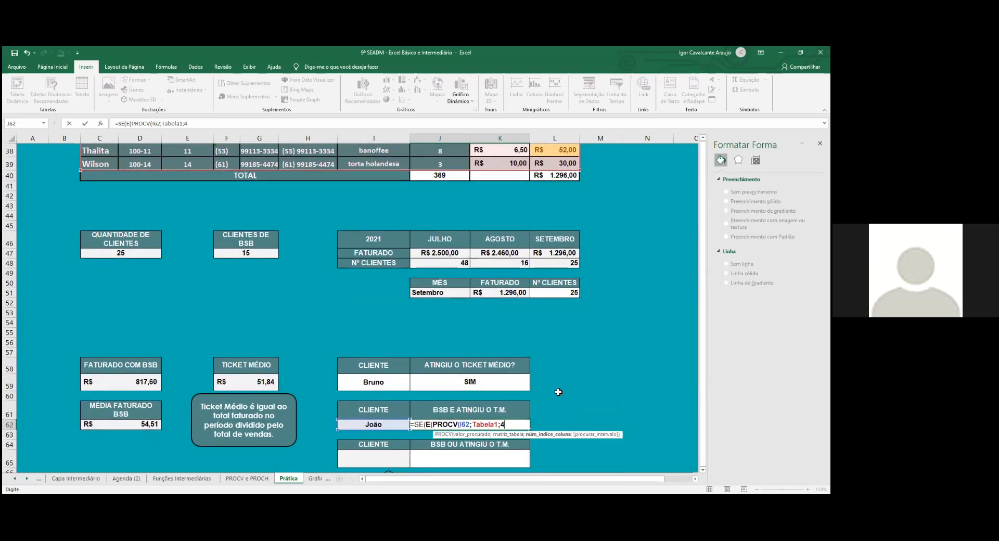
{"action": "type", "text": ";0"}
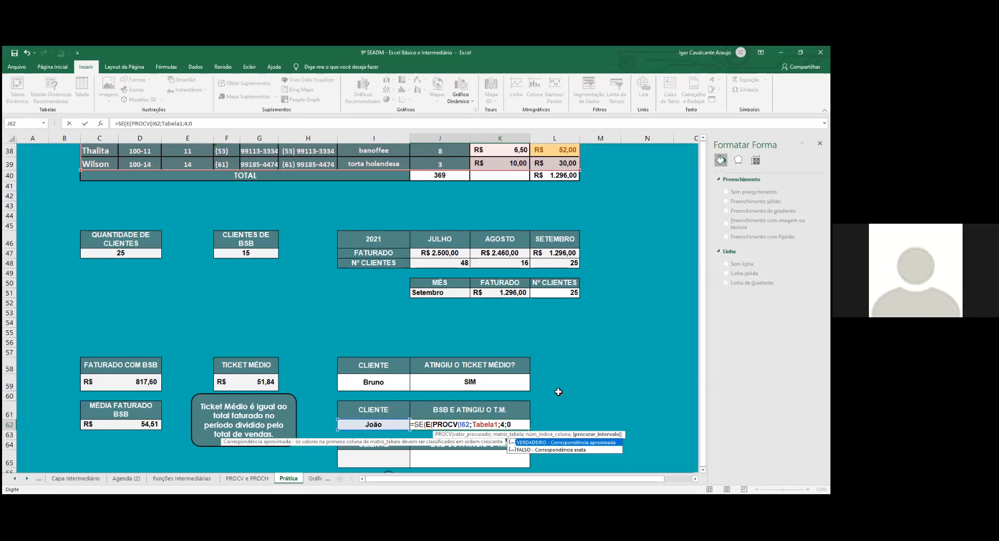
{"action": "type", "text": ")=(61"}
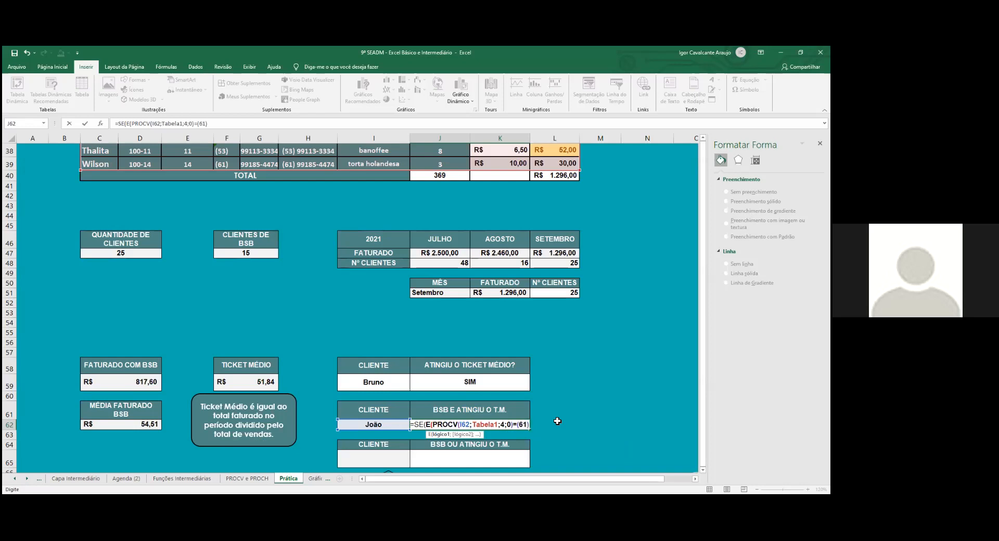
Enclose the (61) criterion in quotation marks so the first E condition compares against text, and remove the stray +I62 reference
{"action": "type", "text": "\""}
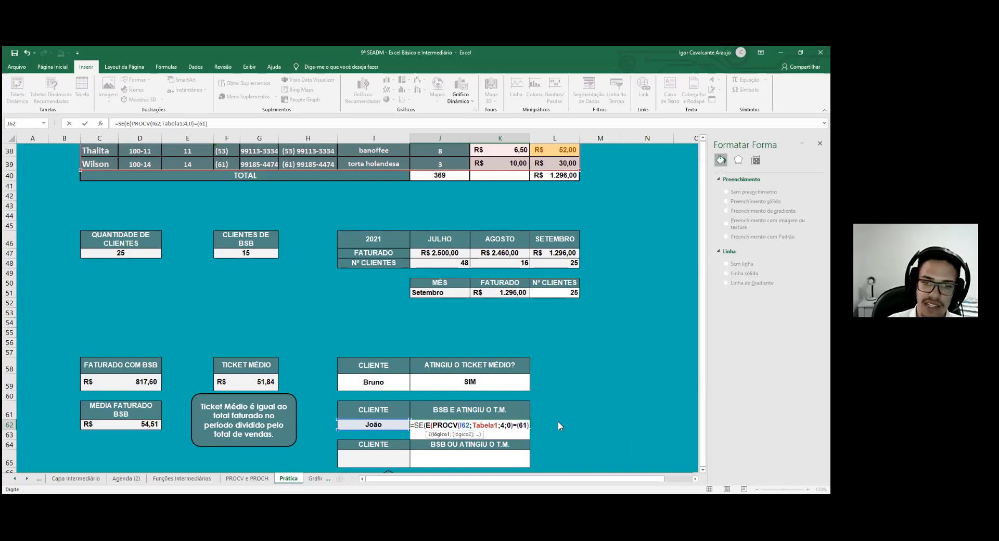
{"action": "key", "text": "Return"}
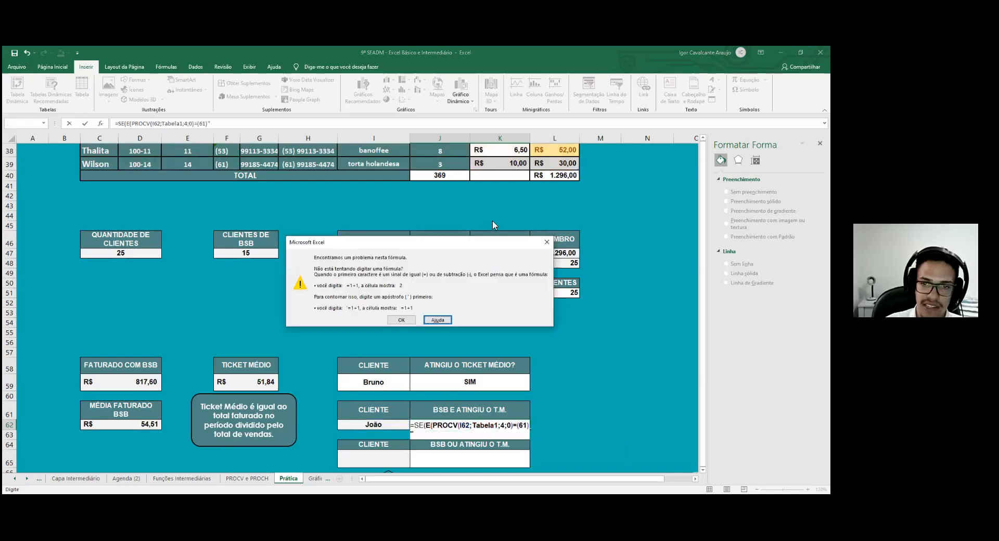
{"action": "left_click", "coordinate": [546, 243]}
{"action": "key", "text": "BackSpace"}
{"action": "type", "text": "+"}
{"action": "left_click", "coordinate": [374, 424]}
{"action": "left_click", "coordinate": [518, 427]}
{"action": "type", "text": "\""}
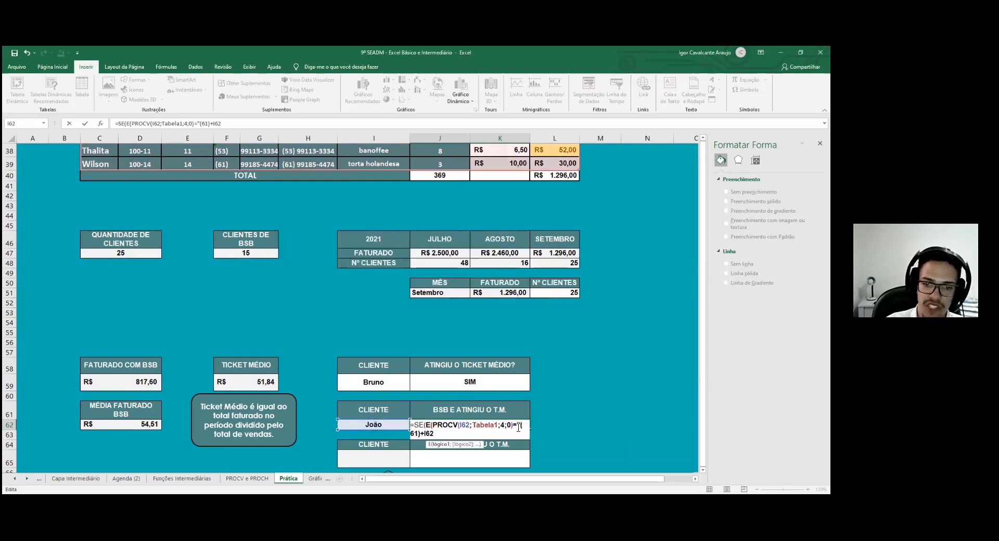
{"action": "key", "text": "BackSpace"}
{"action": "key", "text": "BackSpace"}
{"action": "key", "text": "BackSpace"}
{"action": "key", "text": "BackSpace"}
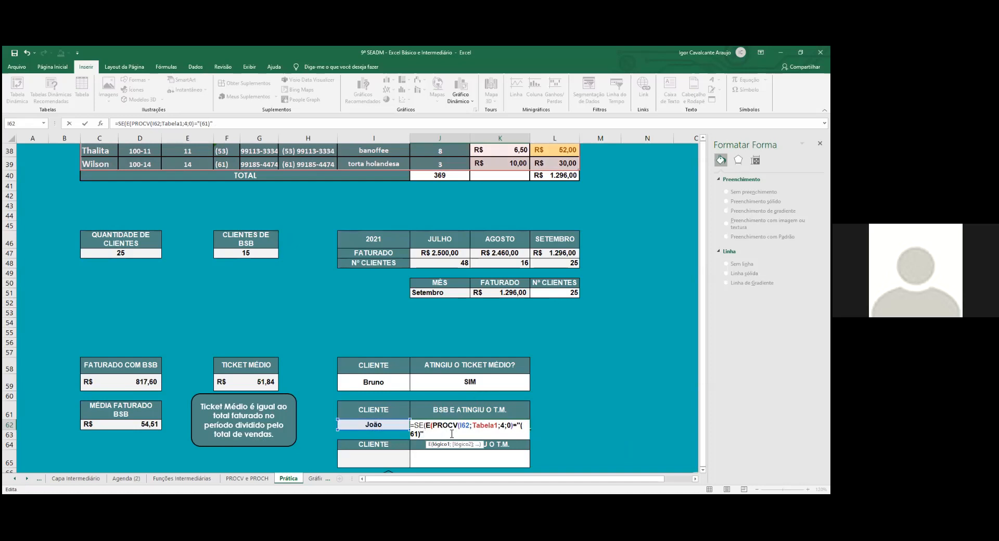
Add a second PROCV as the next E condition, looking up the client in I62 within the customer table Tabela1
{"action": "type", "text": ";P"}
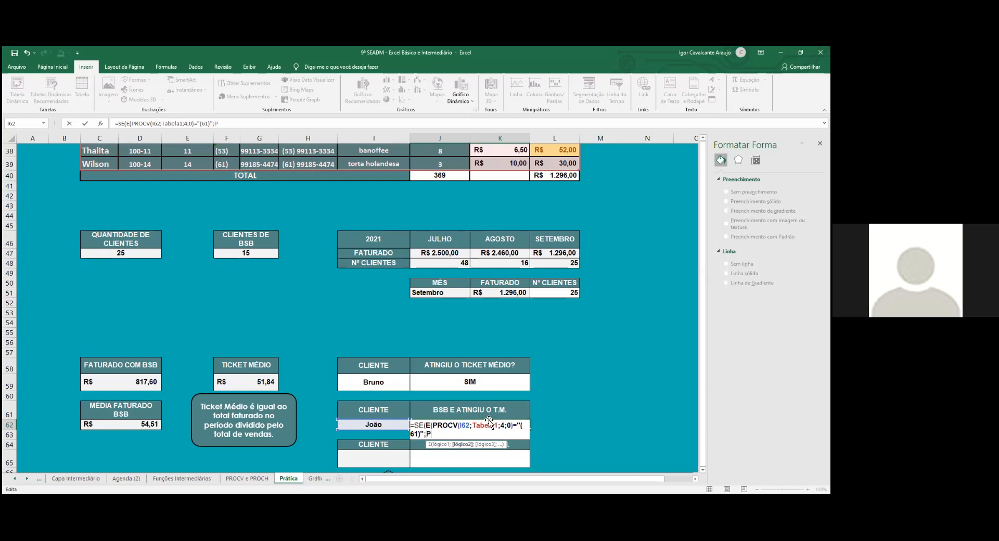
{"action": "type", "text": "ROCV("}
{"action": "left_click", "coordinate": [393, 425]}
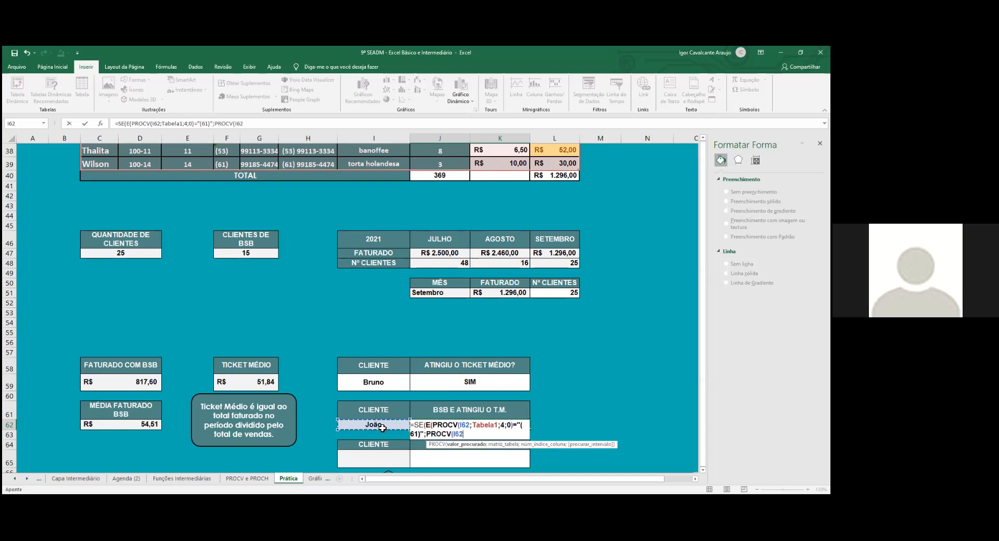
{"action": "type", "text": ";"}
{"action": "scroll", "coordinate": [108, 172], "scroll_direction": "up", "scroll_amount": 8}
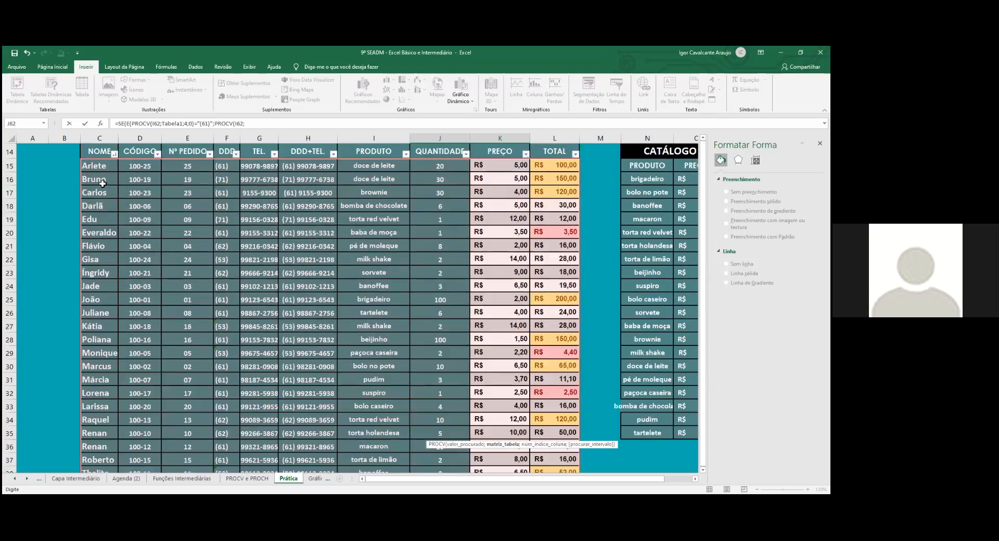
{"action": "left_click", "coordinate": [108, 171]}
{"action": "key", "text": "ctrl+shift+Down"}
{"action": "key", "text": "ctrl+shift+Right"}
{"action": "scroll", "coordinate": [539, 427], "scroll_direction": "down", "scroll_amount": 8}
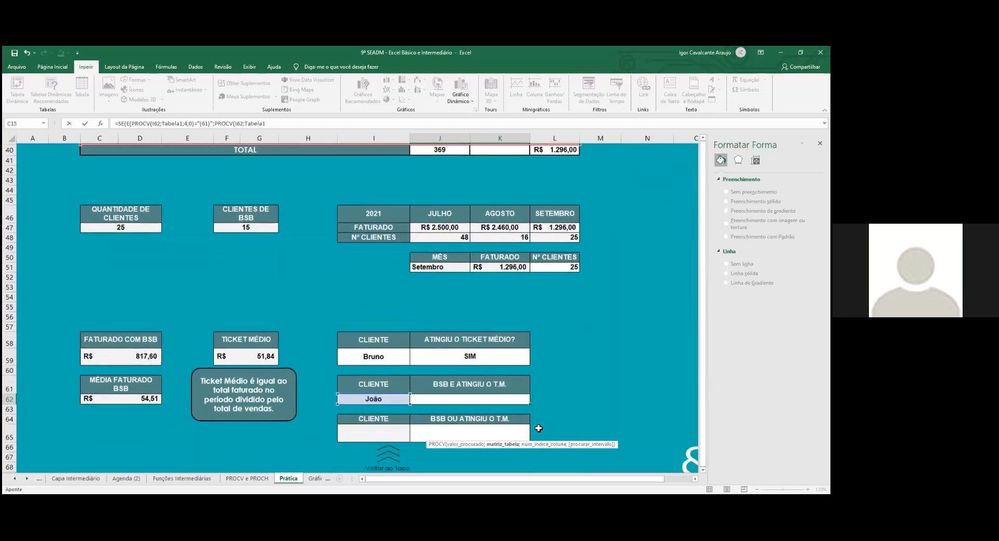
{"action": "scroll", "coordinate": [539, 428], "scroll_direction": "down", "scroll_amount": 1}
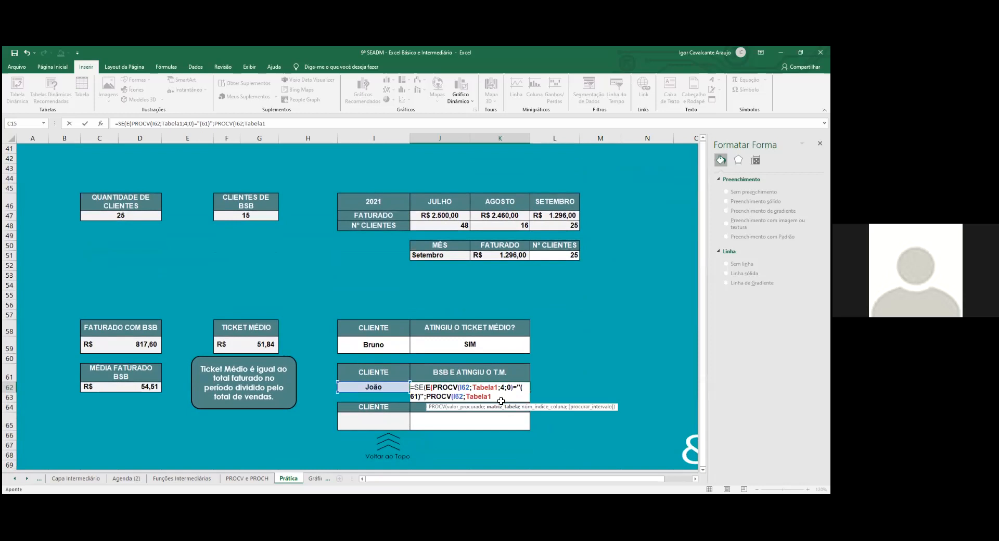
Finish the second PROCV with column 10 and exact match 0, require >=F59 for the average ticket, and close the E function
{"action": "type", "text": ";10"}
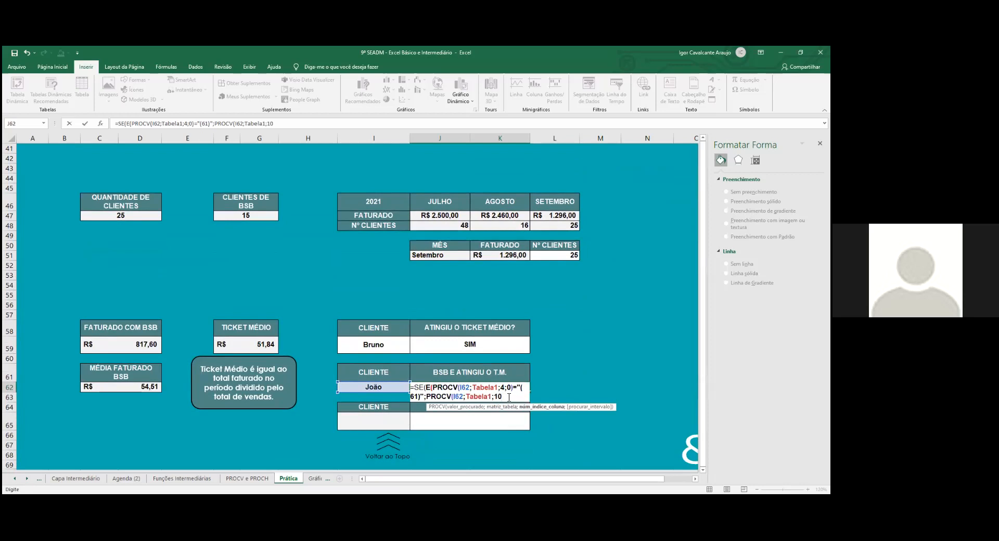
{"action": "type", "text": ";0"}
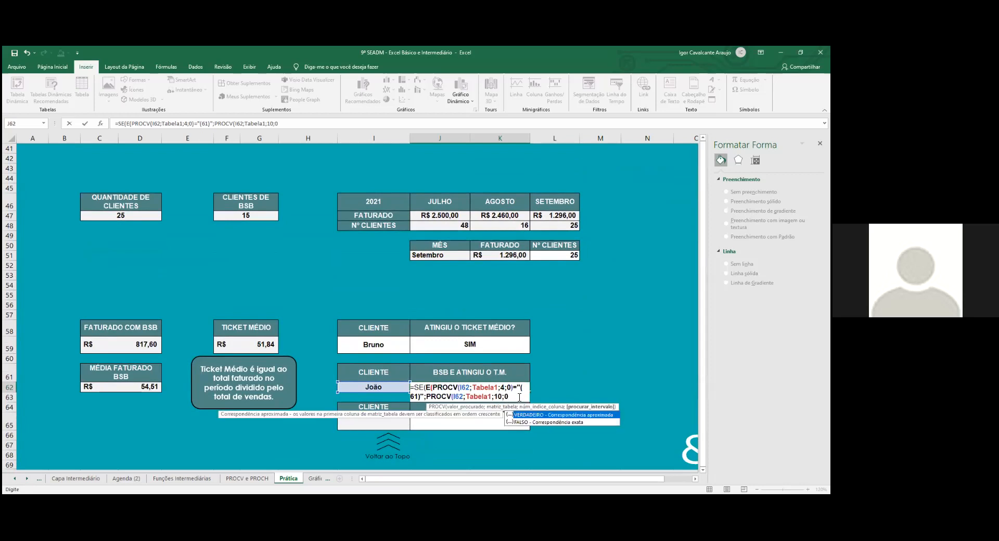
{"action": "type", "text": ")"}
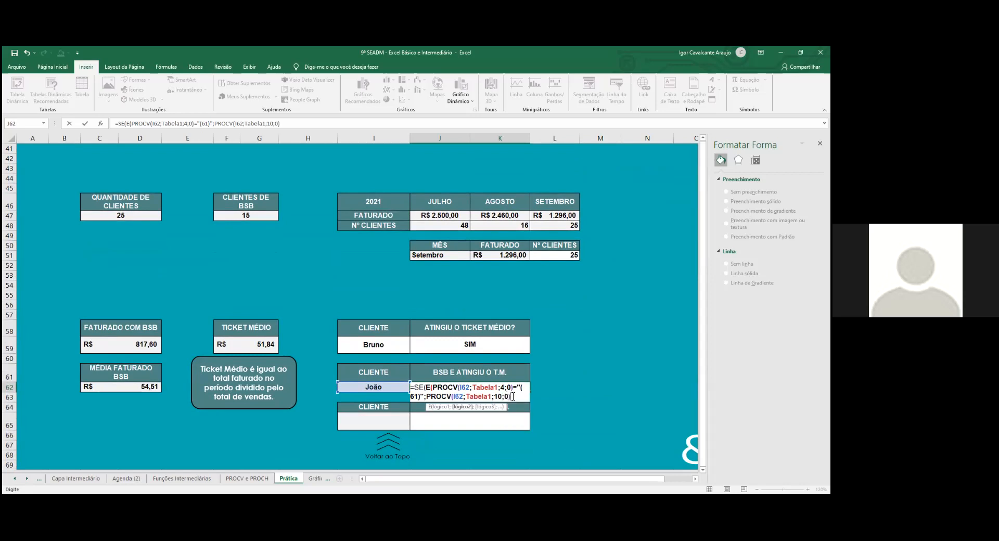
{"action": "type", "text": ">="}
{"action": "left_click", "coordinate": [255, 341]}
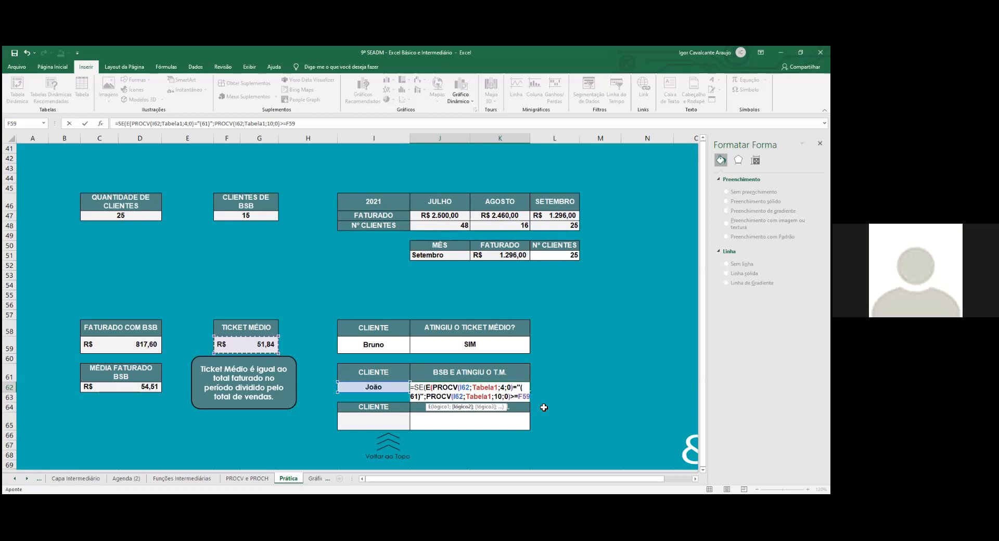
{"action": "type", "text": ")>=F59)"}
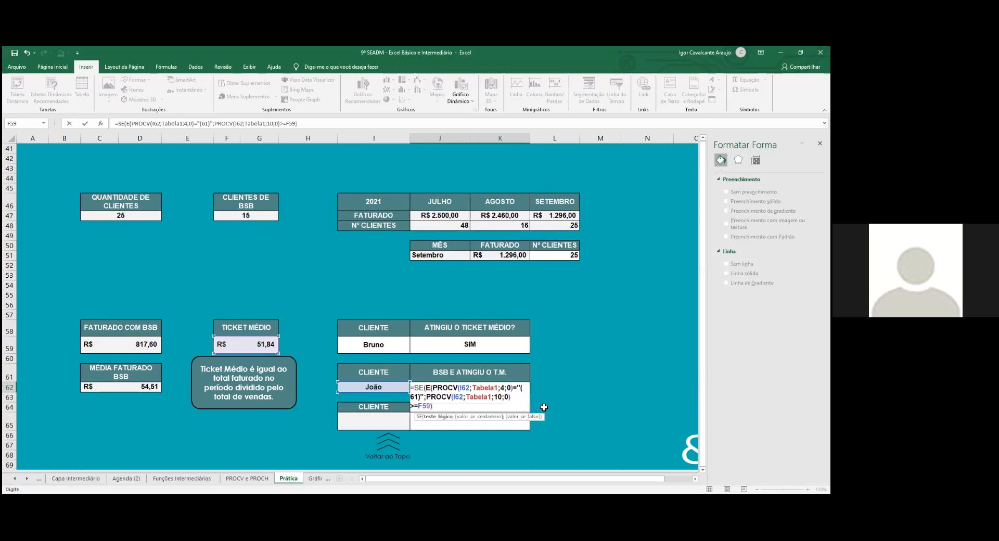
Set the SE results to "SIM" when true and "NÃO" when false, and enter the completed formula in J62
{"action": "type", "text": ";\"SIM\";\"NÃO"}
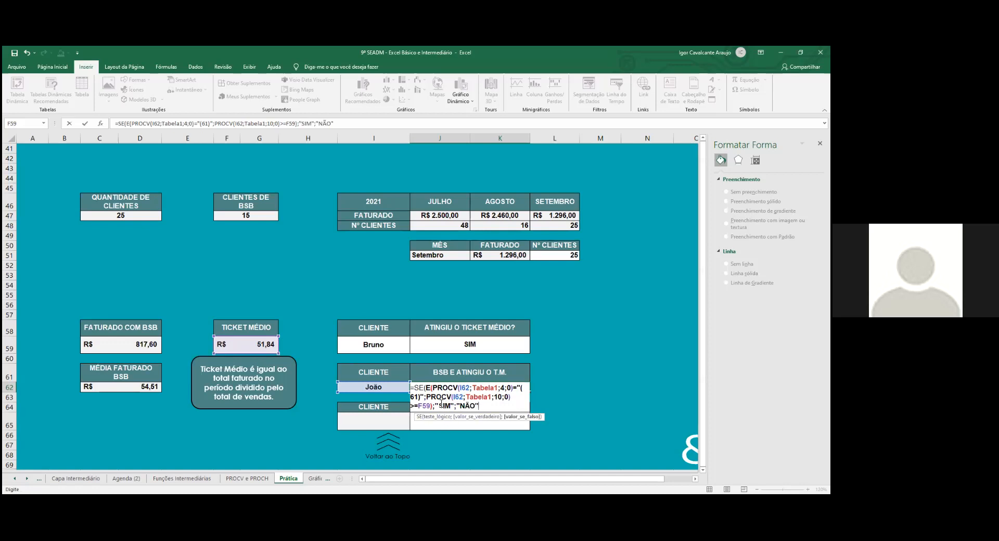
{"action": "left_click", "coordinate": [442, 405]}
{"action": "left_click", "coordinate": [497, 406]}
{"action": "key", "text": "Return"}
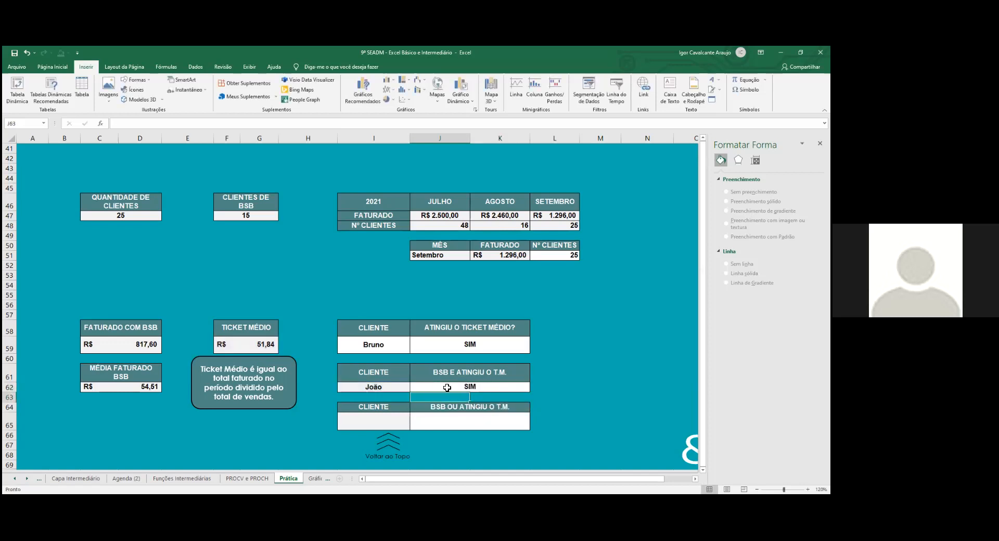
Test the J62 formula by choosing other clients in I62, ending on the one from row 29 of the customer table
{"action": "left_click", "coordinate": [387, 388]}
{"action": "left_click", "coordinate": [427, 387]}
{"action": "left_click", "coordinate": [404, 386]}
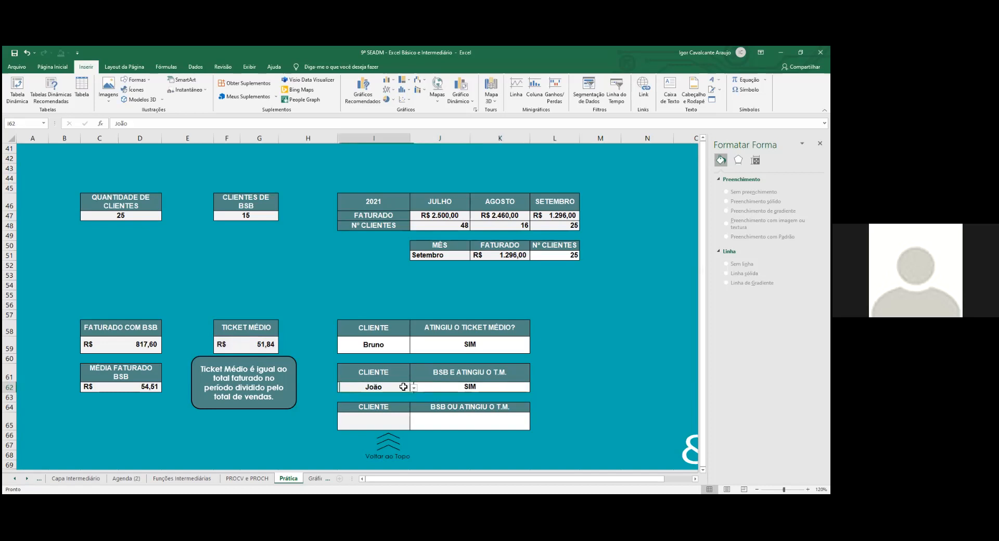
{"action": "left_click", "coordinate": [414, 387]}
{"action": "left_click", "coordinate": [365, 404]}
{"action": "left_click", "coordinate": [413, 388]}
{"action": "left_click", "coordinate": [359, 416]}
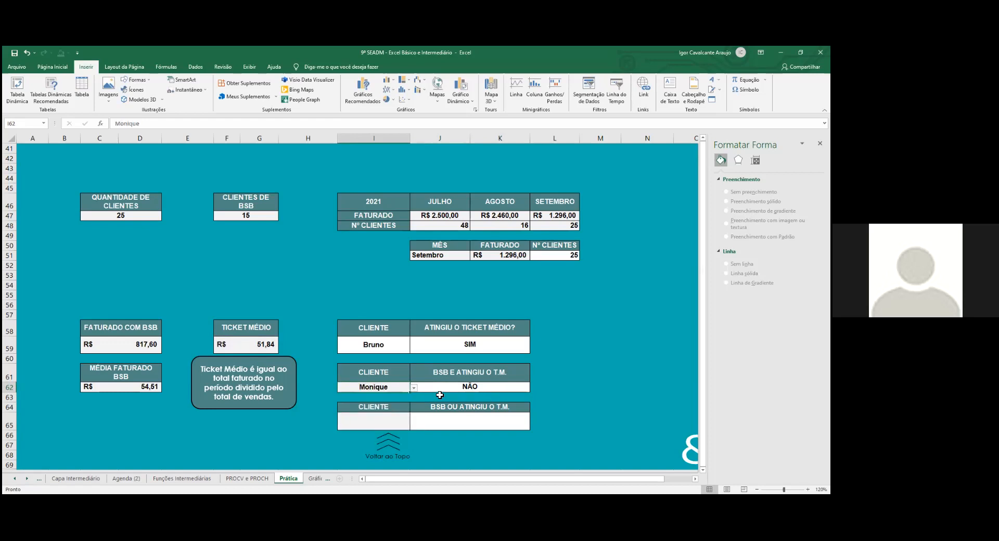
{"action": "left_click", "coordinate": [414, 388]}
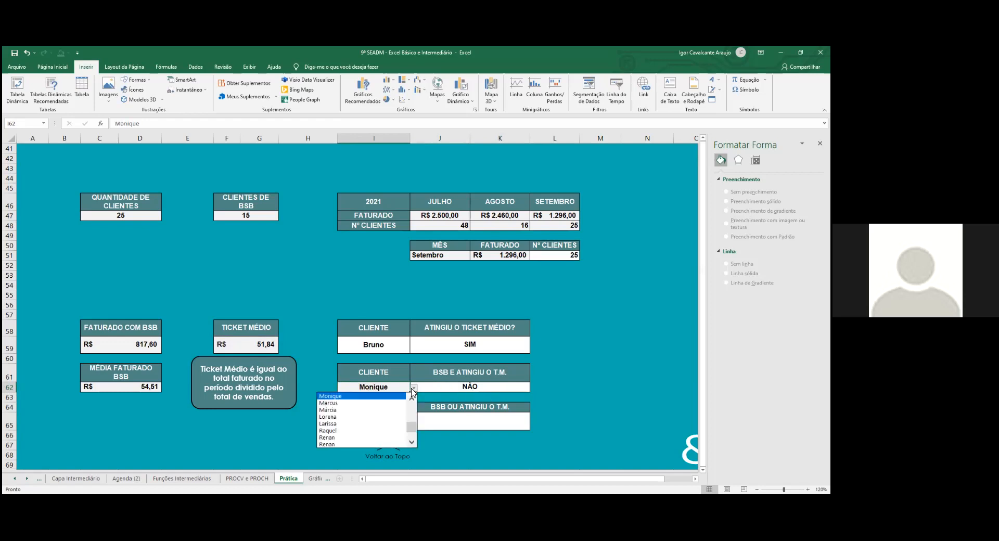
{"action": "left_click", "coordinate": [332, 396]}
Check the DDD of the chosen client in row 29 of the customer table against the BSB condition
{"action": "scroll", "coordinate": [443, 388], "scroll_direction": "up", "scroll_amount": 6}
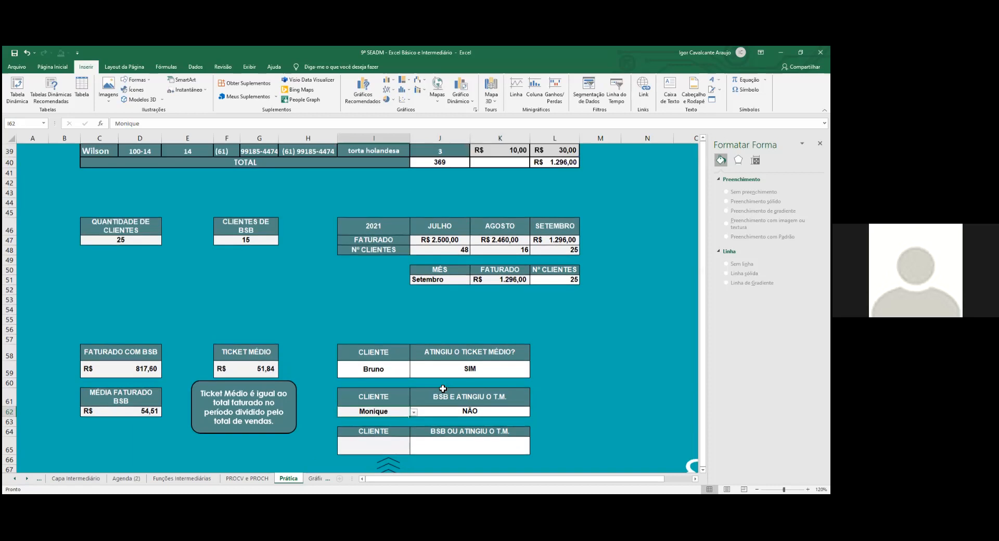
{"action": "scroll", "coordinate": [108, 284], "scroll_direction": "up", "scroll_amount": 2}
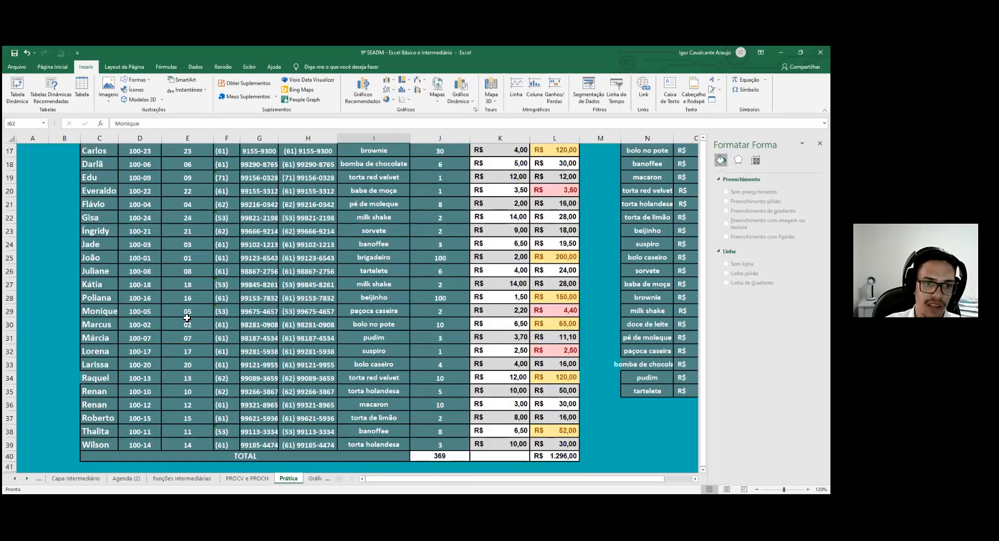
{"action": "left_click", "coordinate": [219, 314]}
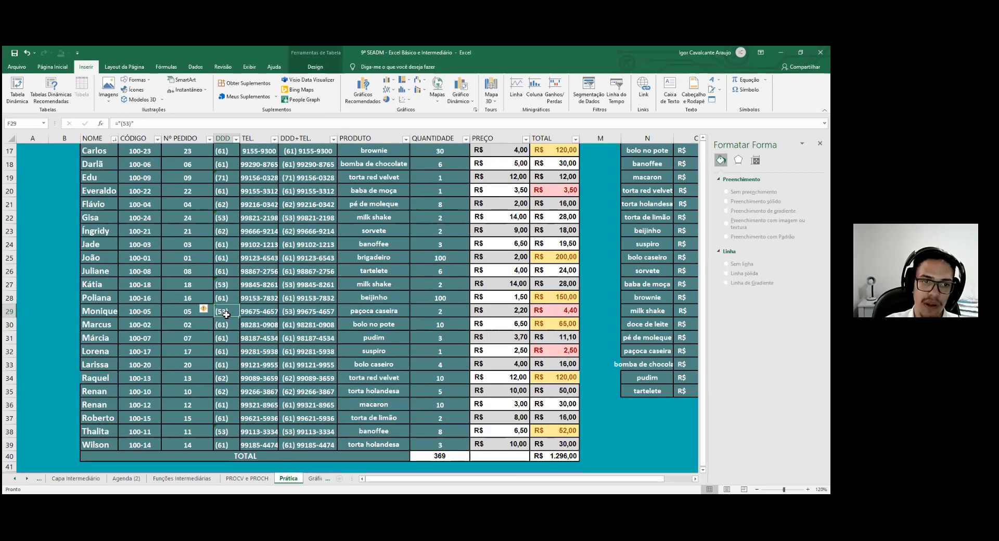
{"action": "scroll", "coordinate": [315, 340], "scroll_direction": "down", "scroll_amount": 4}
{"action": "scroll", "coordinate": [315, 340], "scroll_direction": "down", "scroll_amount": 5}
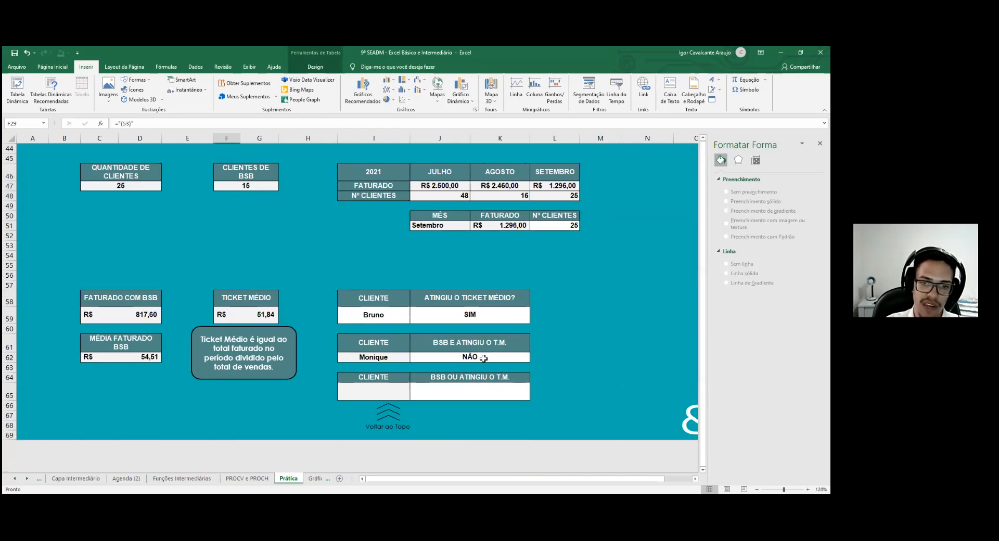
Test the formula again by choosing the first client of the customer table in I62
{"action": "left_click", "coordinate": [373, 358]}
{"action": "left_click", "coordinate": [414, 358]}
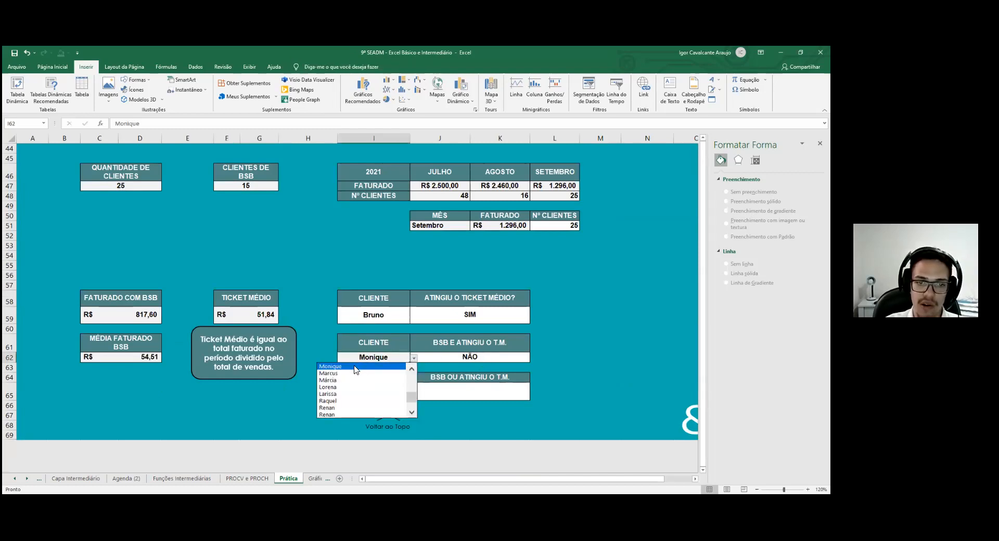
{"action": "left_click", "coordinate": [411, 376]}
{"action": "left_click", "coordinate": [335, 373]}
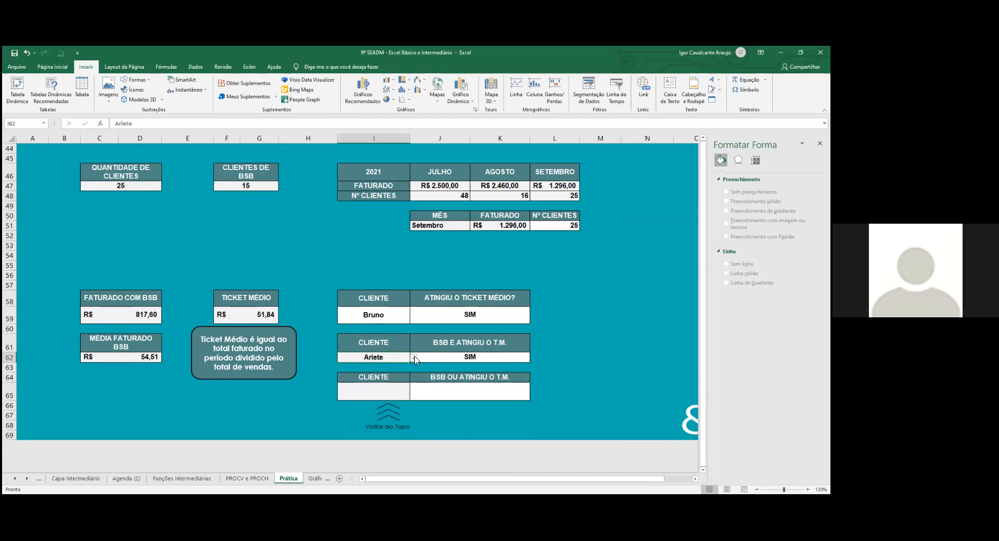
{"action": "scroll", "coordinate": [415, 359], "scroll_direction": "up", "scroll_amount": 1}
{"action": "scroll", "coordinate": [414, 355], "scroll_direction": "up", "scroll_amount": 2}
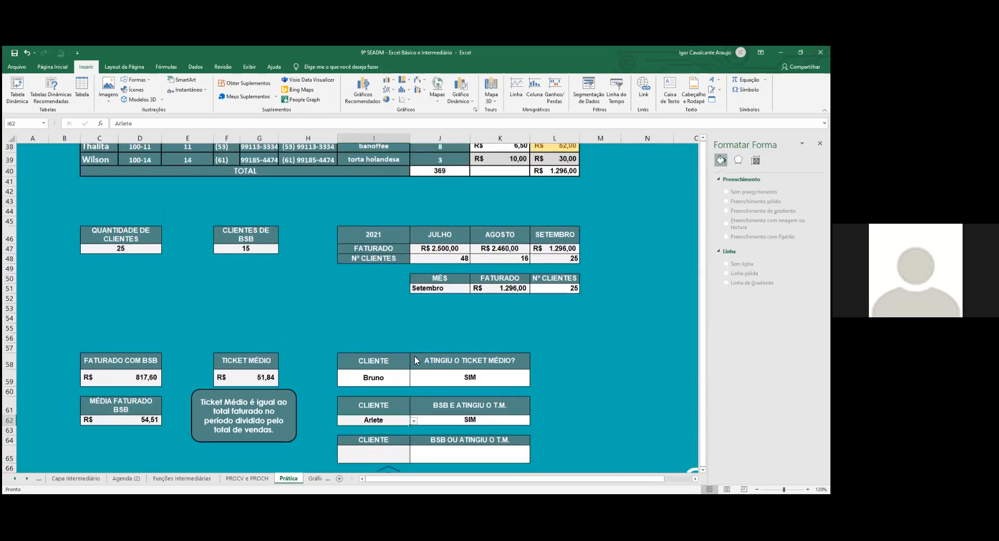
{"action": "scroll", "coordinate": [415, 355], "scroll_direction": "down", "scroll_amount": 1}
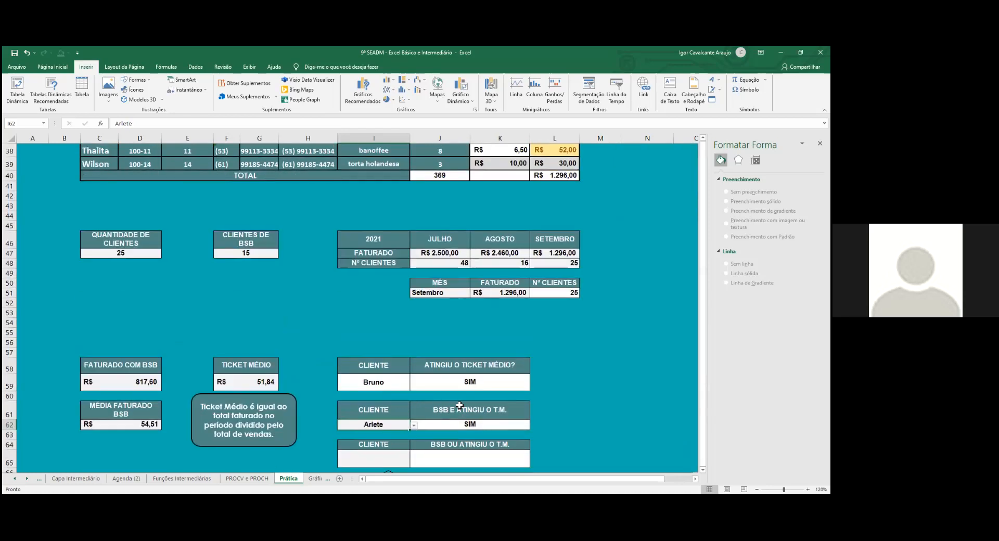
Check the DDD and total of the client in row 15 of the customer table against both conditions
{"action": "scroll", "coordinate": [459, 406], "scroll_direction": "up", "scroll_amount": 7}
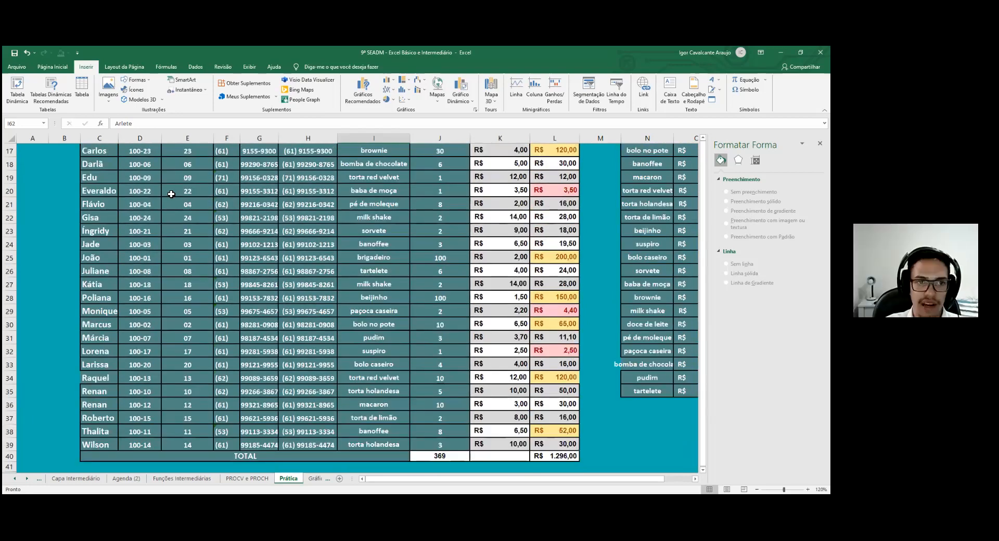
{"action": "scroll", "coordinate": [172, 193], "scroll_direction": "up", "scroll_amount": 1}
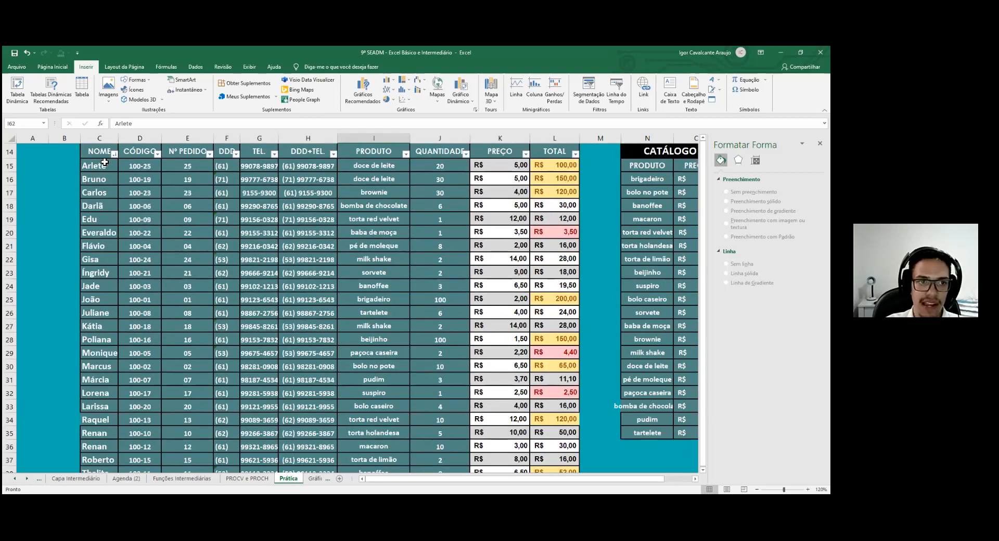
{"action": "left_click", "coordinate": [10, 165]}
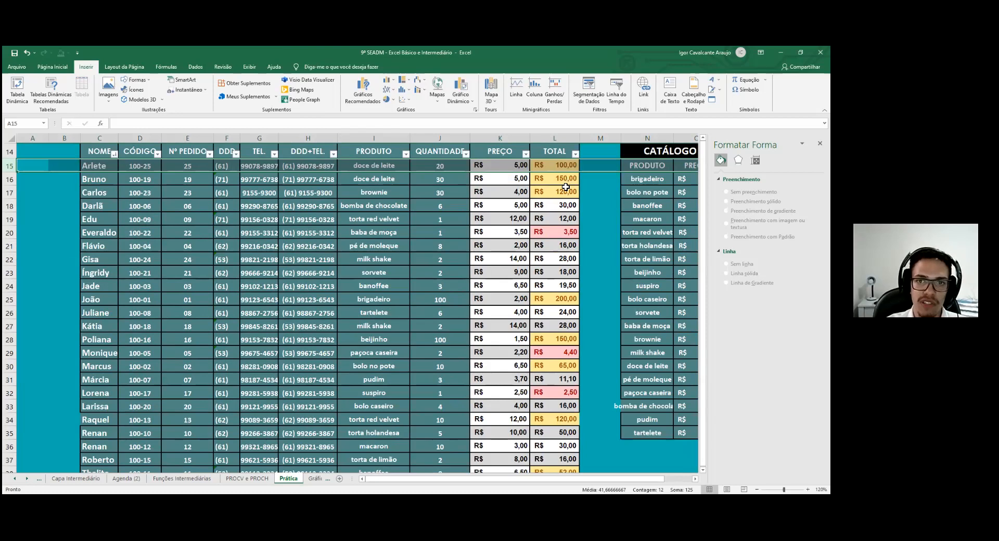
{"action": "scroll", "coordinate": [312, 384], "scroll_direction": "down", "scroll_amount": 7}
{"action": "scroll", "coordinate": [469, 400], "scroll_direction": "down", "scroll_amount": 2}
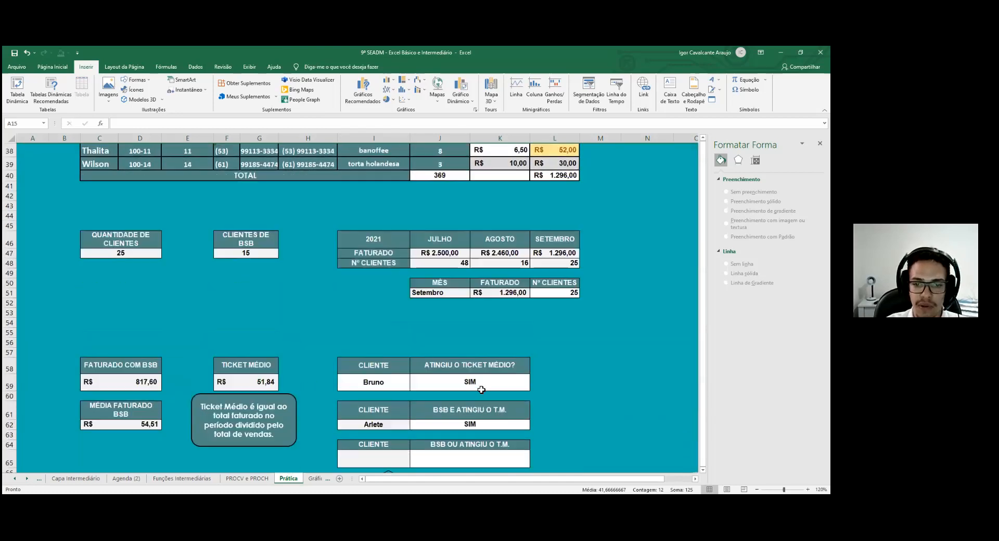
Copy the complete SE formula text from J62 into J65, under BSB OU ATINGIU O T.M
{"action": "scroll", "coordinate": [474, 388], "scroll_direction": "down", "scroll_amount": 1}
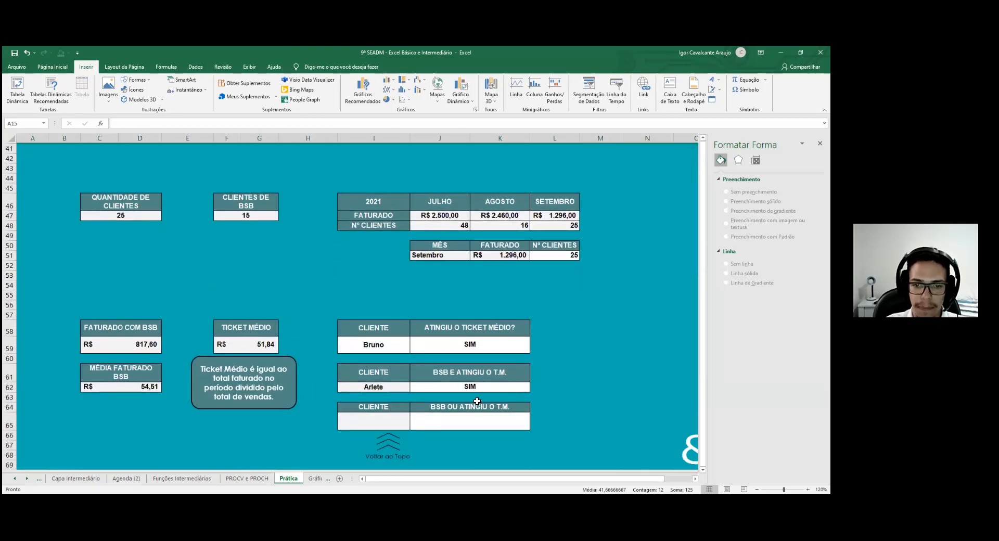
{"action": "left_click", "coordinate": [385, 419]}
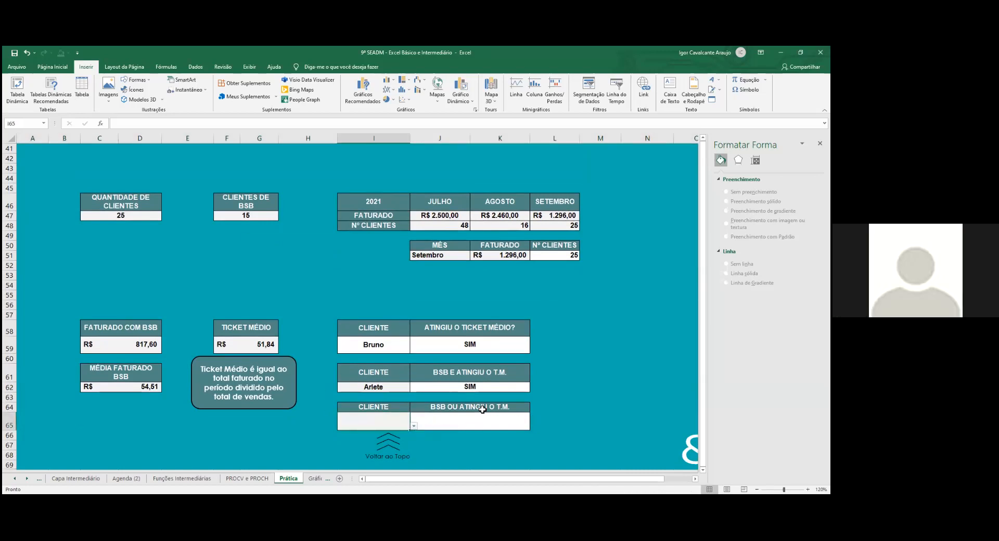
{"action": "double_click", "coordinate": [487, 388]}
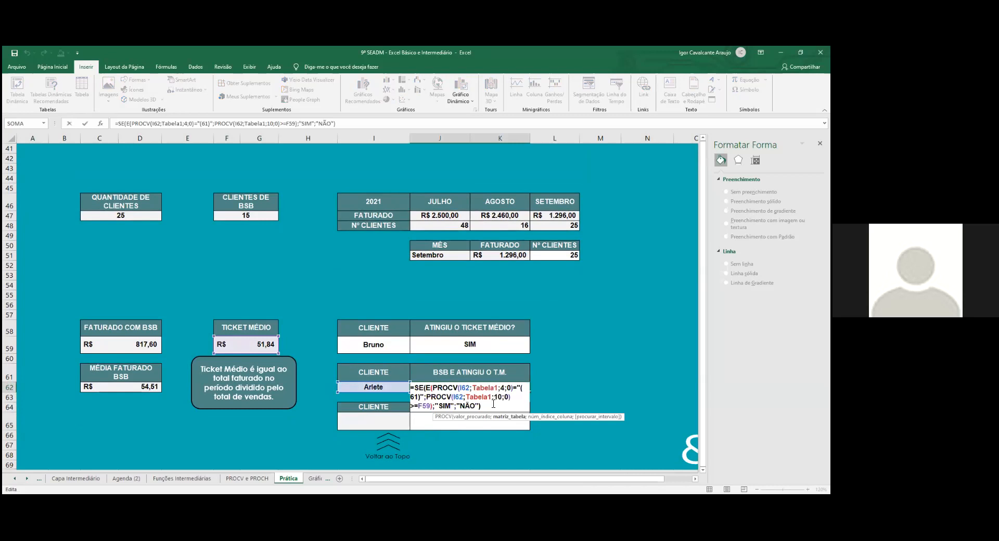
{"action": "left_click_drag", "start_coordinate": [492, 405], "coordinate": [416, 388]}
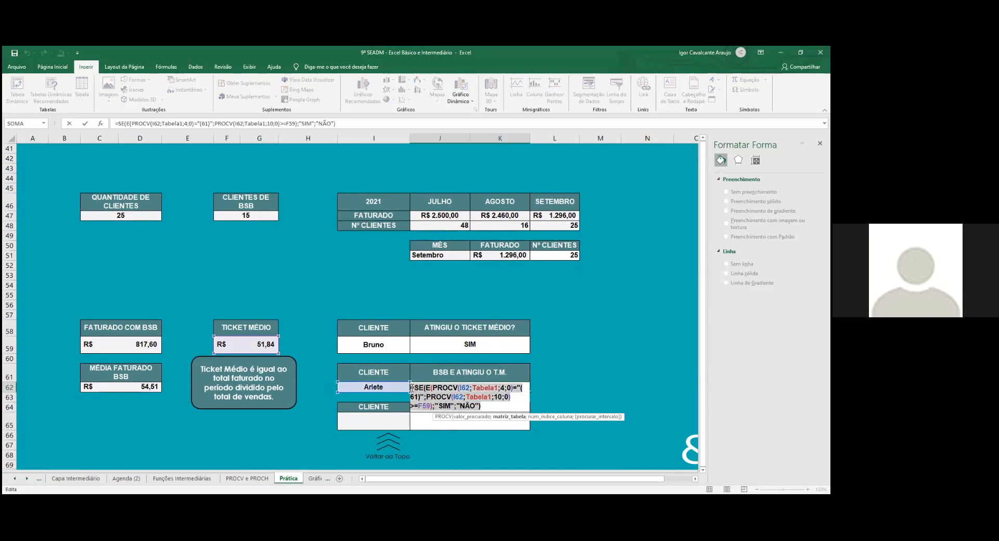
{"action": "key", "text": "ctrl+c"}
{"action": "key", "text": "Escape"}
{"action": "left_click", "coordinate": [435, 419]}
{"action": "type", "text": "="}
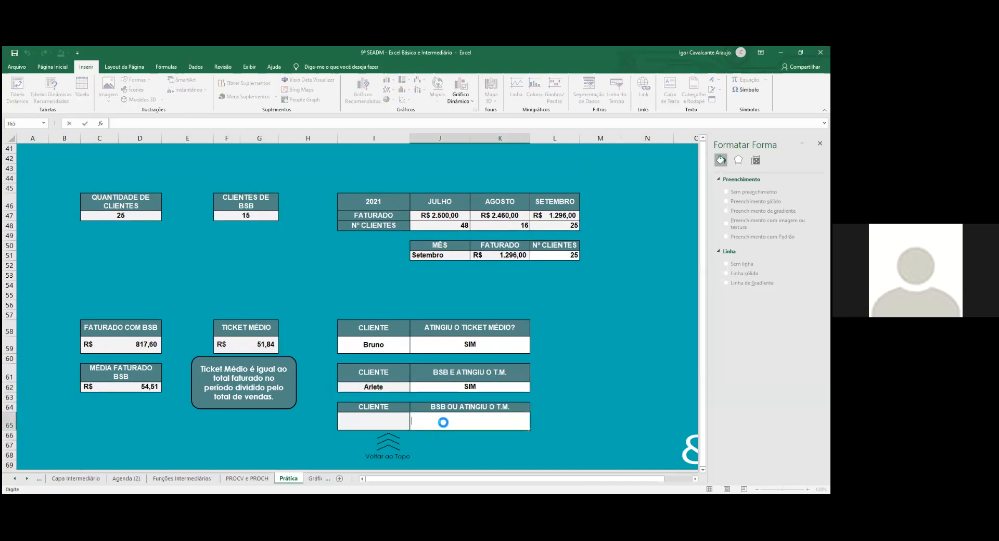
{"action": "key", "text": "ctrl+v"}
Replace the E function with OU in the copied J65 formula and enter it
{"action": "left_click", "coordinate": [432, 417]}
{"action": "key", "text": "BackSpace"}
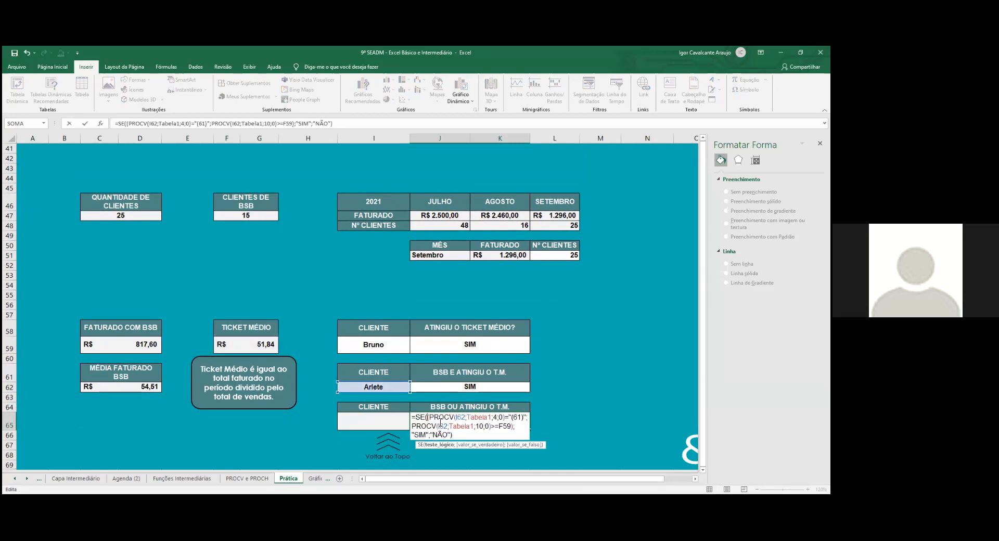
{"action": "type", "text": "OU"}
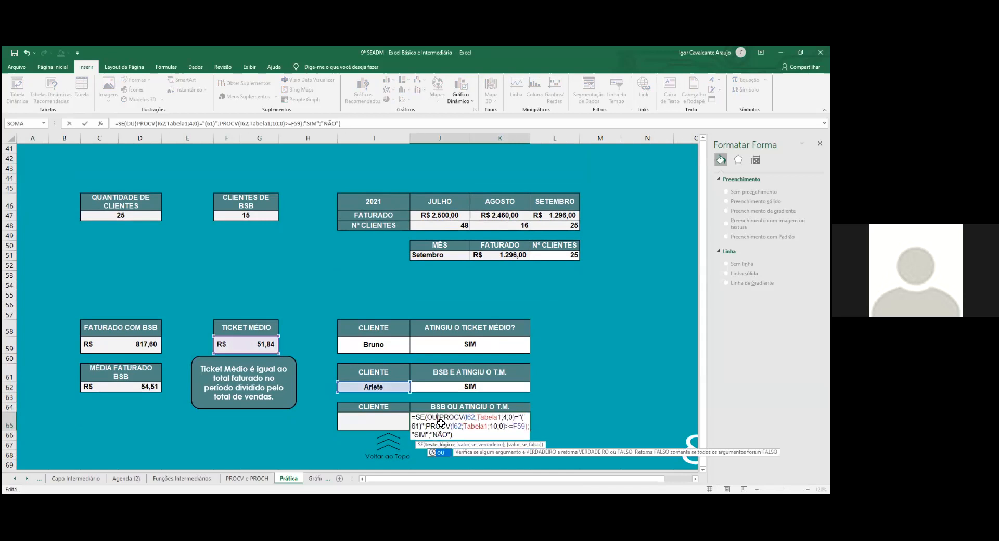
{"action": "left_click", "coordinate": [447, 423]}
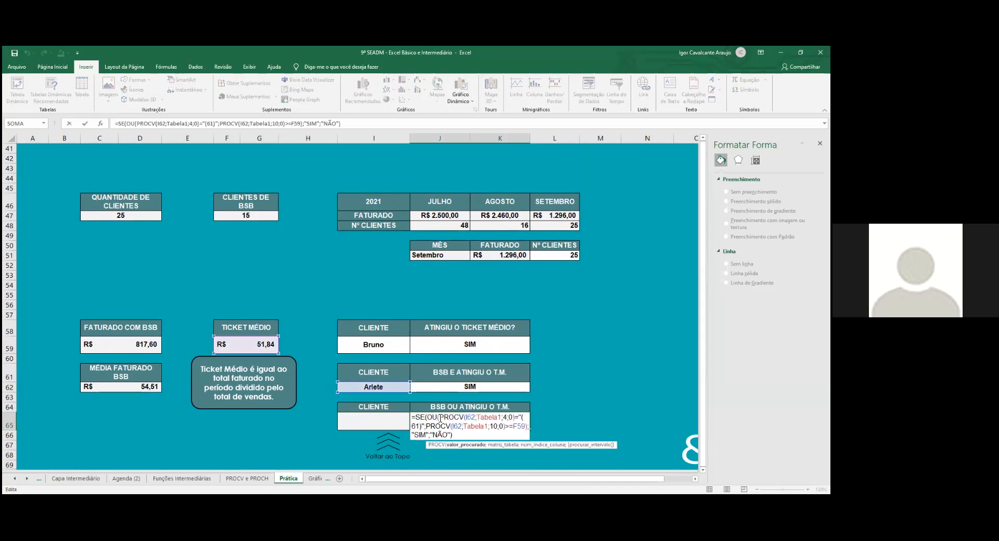
{"action": "key", "text": "Return"}
Format the J65 result as bold and centre it horizontally
{"action": "left_click", "coordinate": [440, 419]}
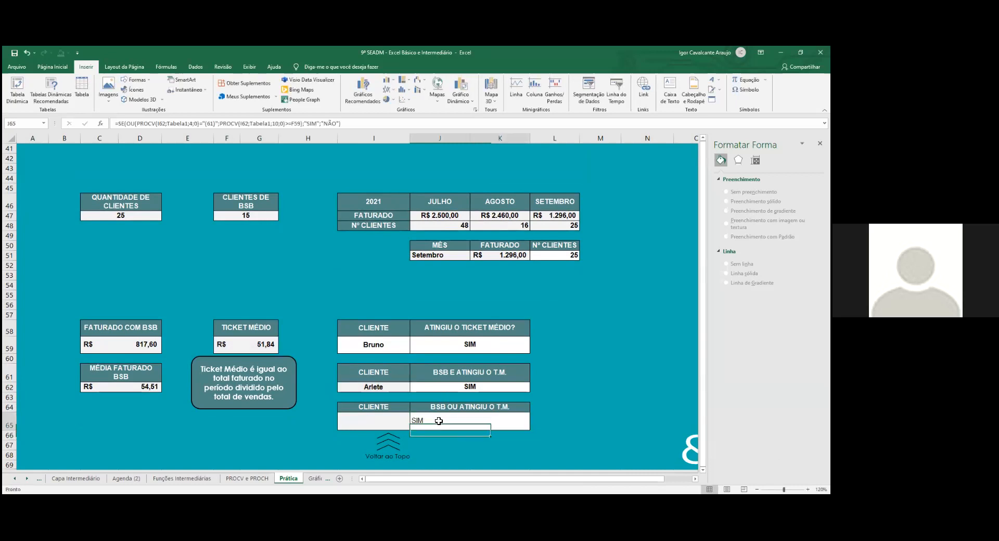
{"action": "left_click", "coordinate": [52, 67]}
{"action": "left_click", "coordinate": [97, 96]}
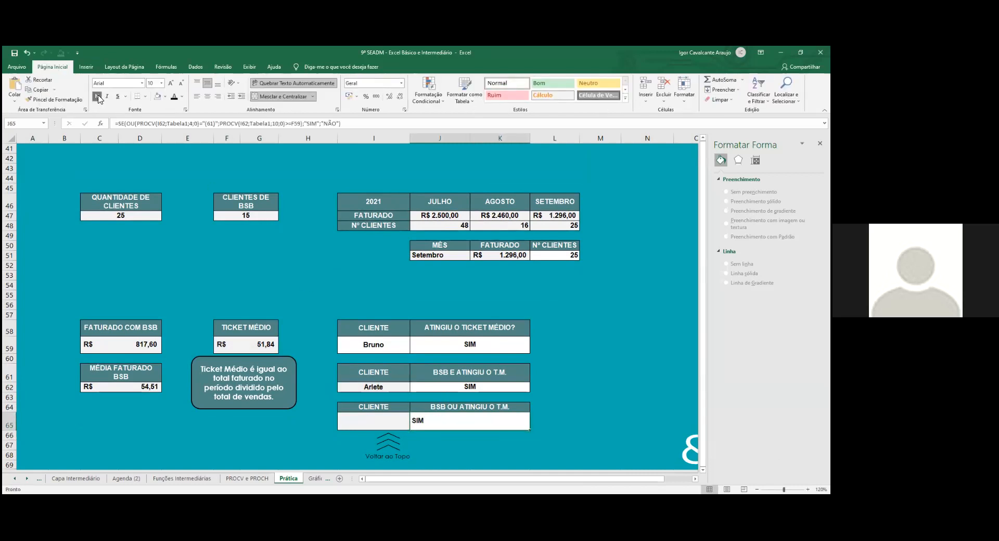
{"action": "left_click", "coordinate": [207, 97]}
Choose clients in I65 from its dropdown list, ending on the one from row 16 of the customer table
{"action": "left_click", "coordinate": [381, 422]}
{"action": "left_click", "coordinate": [418, 426]}
{"action": "left_click", "coordinate": [372, 439]}
{"action": "left_click", "coordinate": [414, 426]}
{"action": "left_click", "coordinate": [384, 440]}
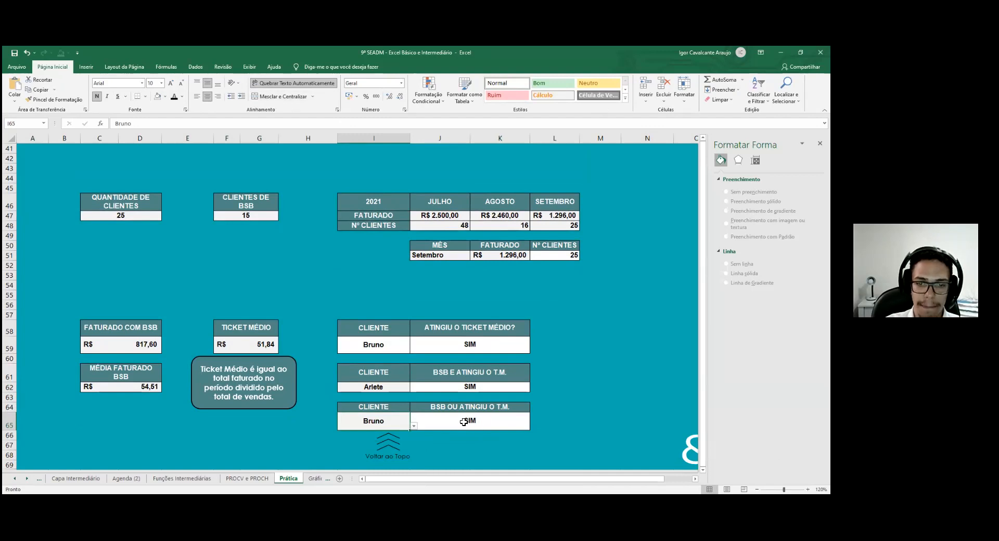
Check the DDD and total of the client in row 16 of the customer table against the OU conditions
{"action": "scroll", "coordinate": [468, 424], "scroll_direction": "up", "scroll_amount": 8}
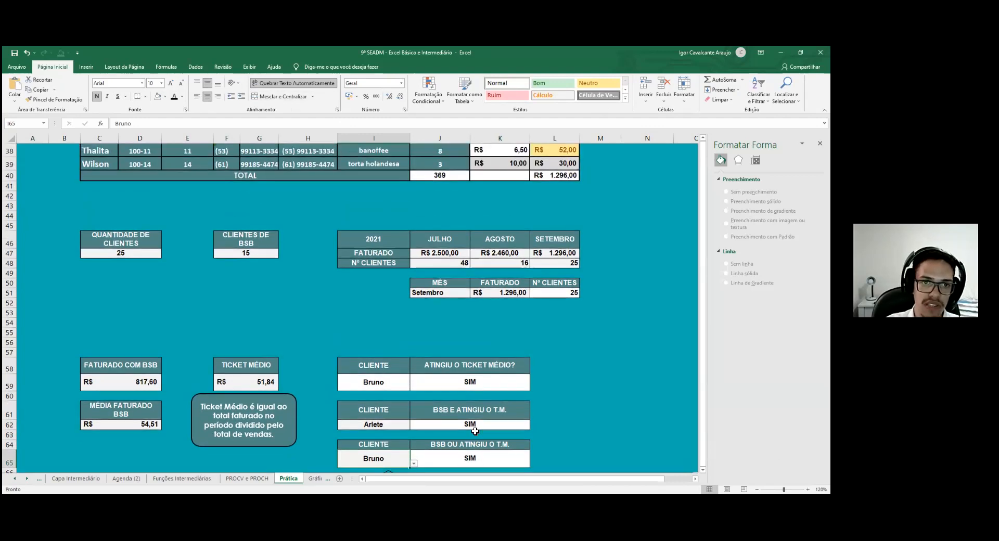
{"action": "scroll", "coordinate": [138, 309], "scroll_direction": "up", "scroll_amount": 2}
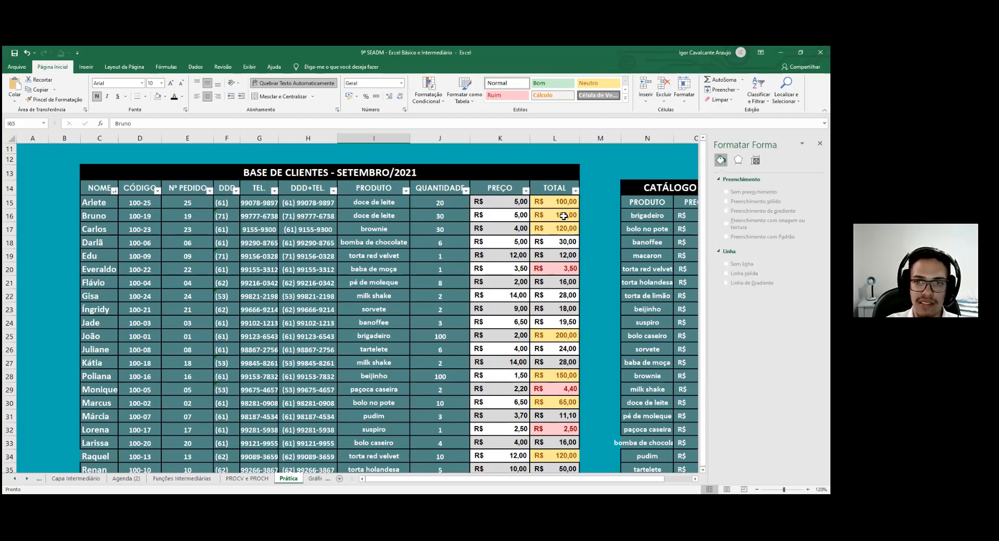
{"action": "scroll", "coordinate": [564, 216], "scroll_direction": "down", "scroll_amount": 1}
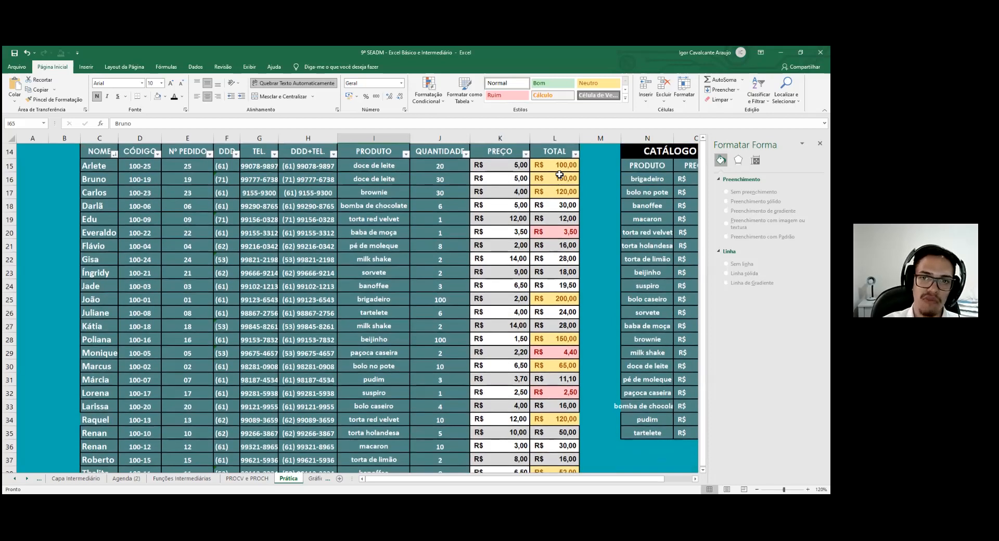
{"action": "scroll", "coordinate": [426, 312], "scroll_direction": "down", "scroll_amount": 10}
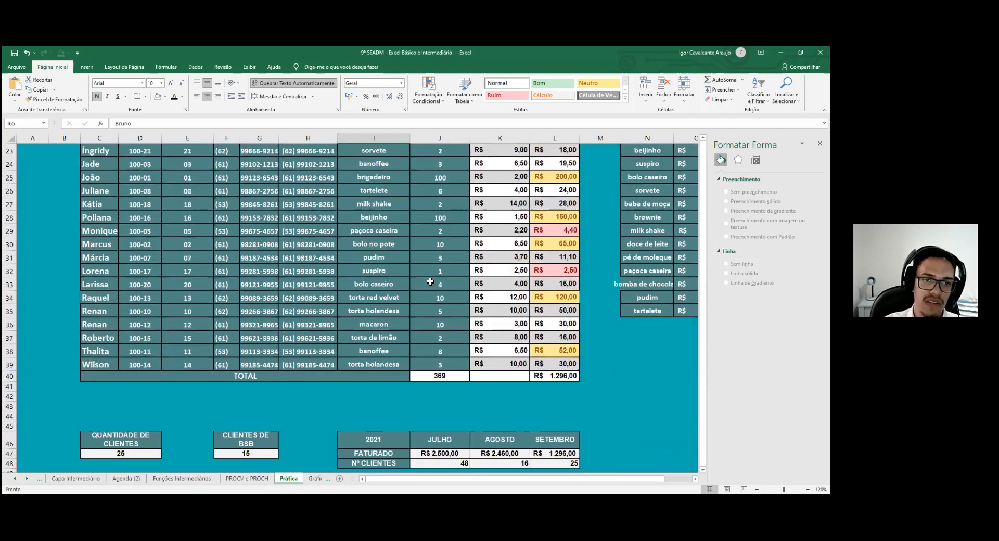
Choose the client from row 16 of the customer table in I62 to compare the E and OU tests
{"action": "left_click", "coordinate": [387, 358]}
{"action": "left_click", "coordinate": [413, 358]}
{"action": "left_click", "coordinate": [367, 373]}
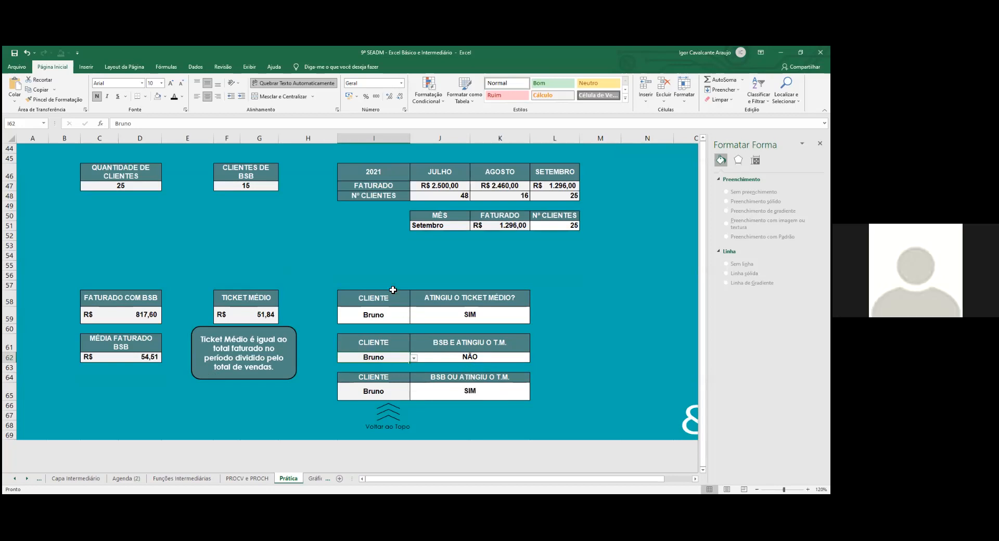
Inspect the formula in J65 and its cell references without editing it
{"action": "scroll", "coordinate": [428, 320], "scroll_direction": "up", "scroll_amount": 1}
{"action": "scroll", "coordinate": [428, 326], "scroll_direction": "down", "scroll_amount": 2}
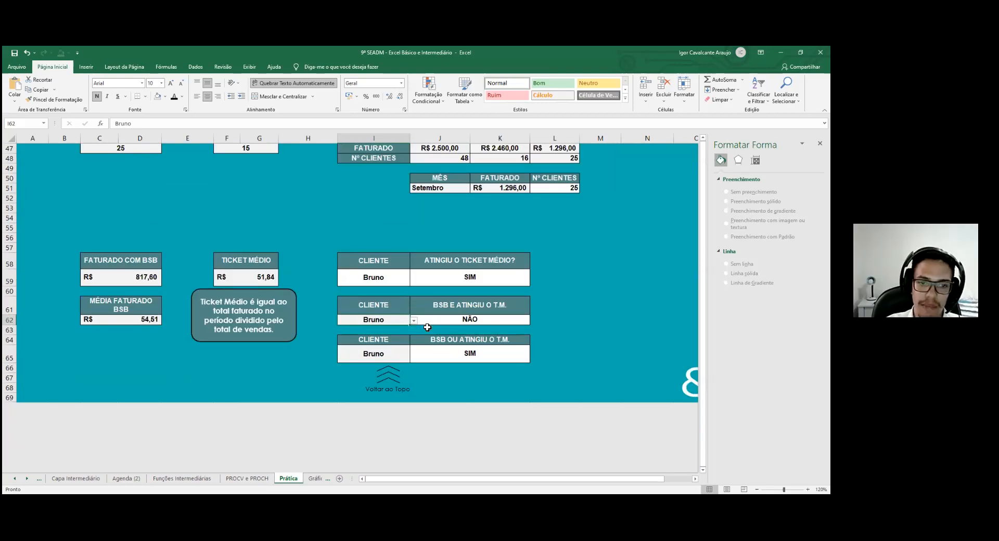
{"action": "double_click", "coordinate": [476, 350]}
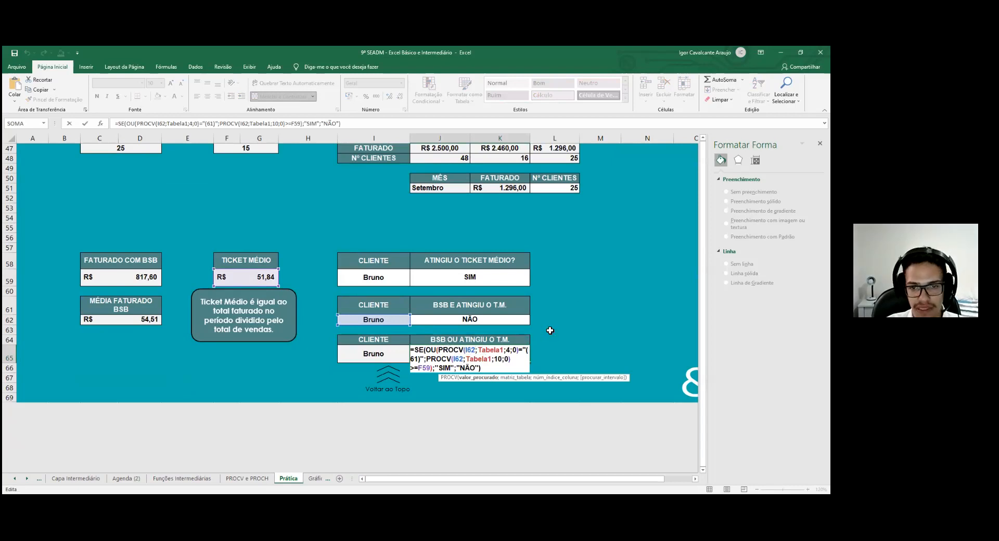
{"action": "key", "text": "Escape"}
Close the Formatar Forma pane to free space for the worksheet
{"action": "scroll", "coordinate": [550, 331], "scroll_direction": "up", "scroll_amount": 14}
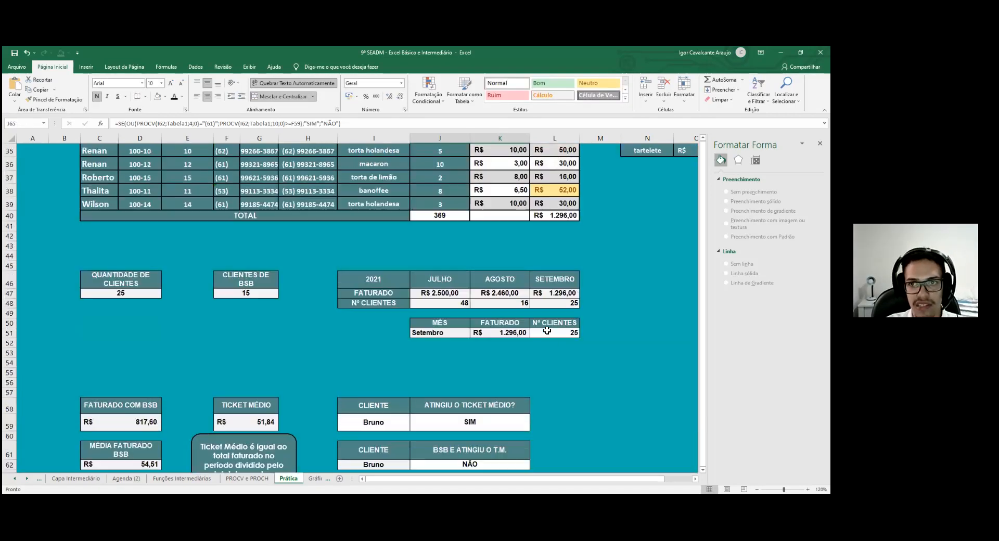
{"action": "scroll", "coordinate": [547, 330], "scroll_direction": "up", "scroll_amount": 2}
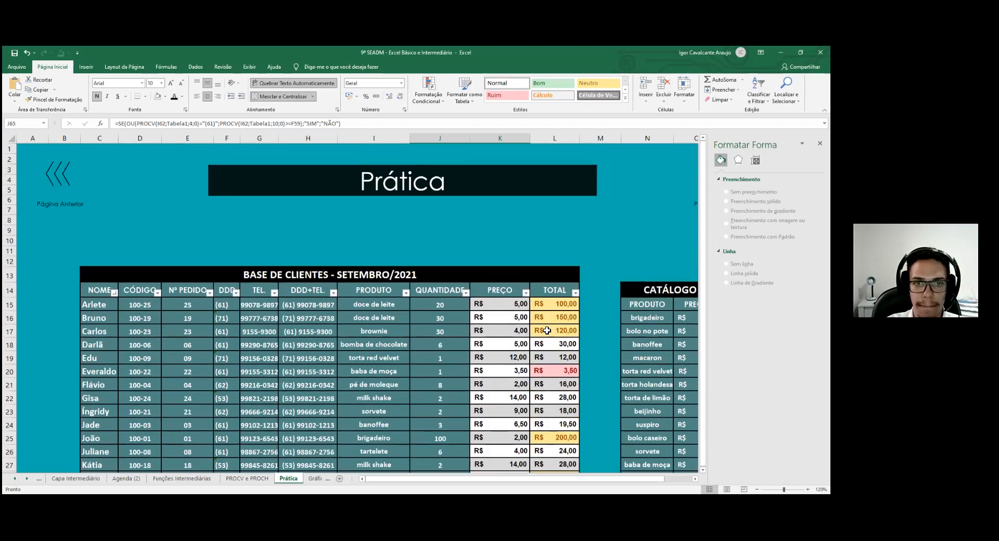
{"action": "scroll", "coordinate": [521, 259], "scroll_direction": "down", "scroll_amount": 4}
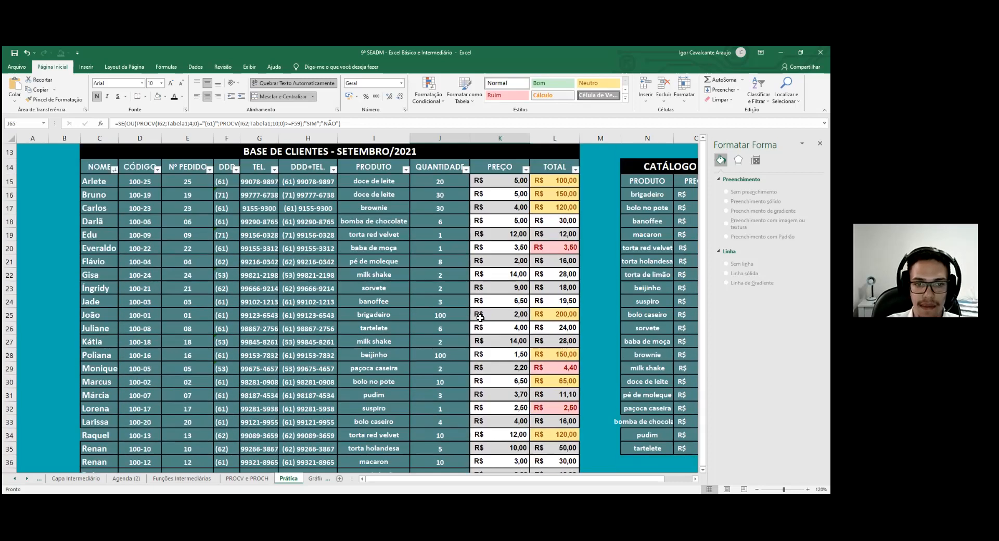
{"action": "scroll", "coordinate": [482, 339], "scroll_direction": "down", "scroll_amount": 4}
{"action": "scroll", "coordinate": [483, 339], "scroll_direction": "down", "scroll_amount": 1}
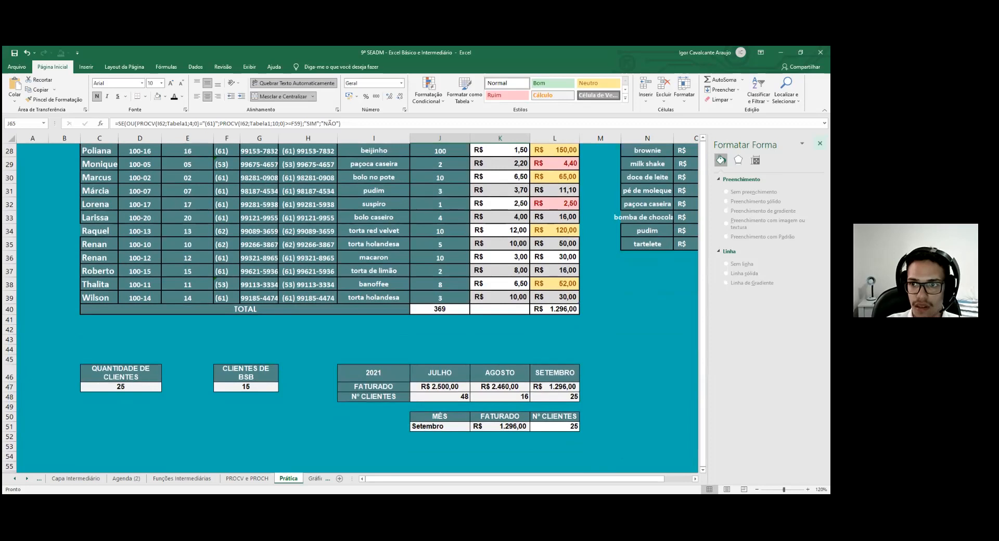
{"action": "left_click", "coordinate": [820, 143]}
Review the customer table, the catalogue and the completed exercise blocks of the Prática worksheet
{"action": "scroll", "coordinate": [649, 321], "scroll_direction": "up", "scroll_amount": 9}
{"action": "scroll", "coordinate": [650, 321], "scroll_direction": "down", "scroll_amount": 12}
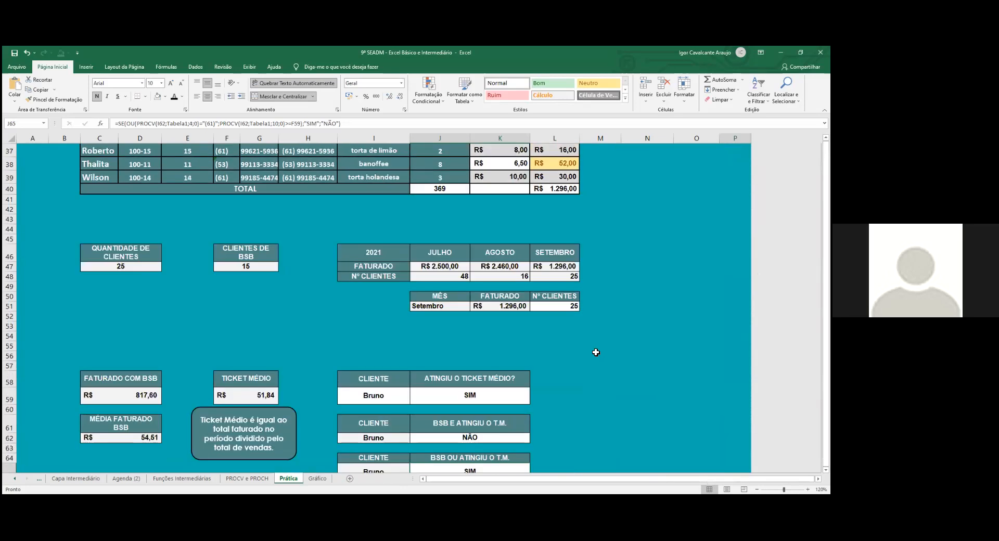
{"action": "scroll", "coordinate": [595, 353], "scroll_direction": "down", "scroll_amount": 3}
{"action": "scroll", "coordinate": [593, 350], "scroll_direction": "up", "scroll_amount": 1}
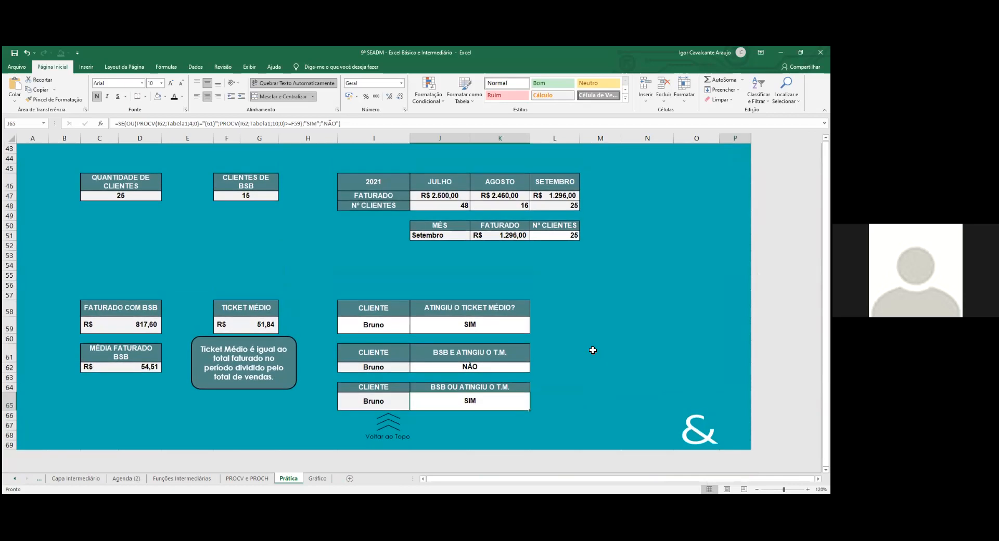
{"action": "scroll", "coordinate": [593, 350], "scroll_direction": "up", "scroll_amount": 1}
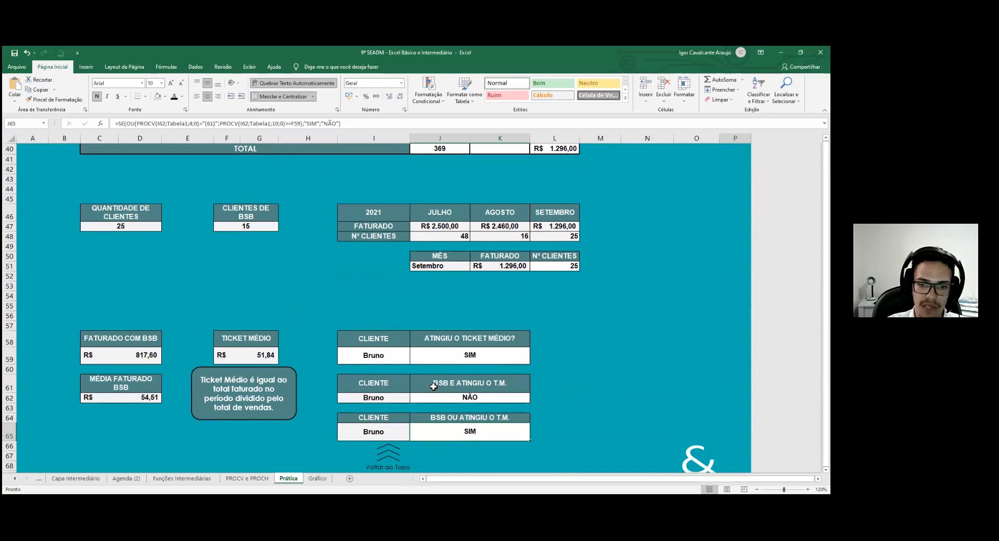
{"action": "scroll", "coordinate": [574, 378], "scroll_direction": "up", "scroll_amount": 2}
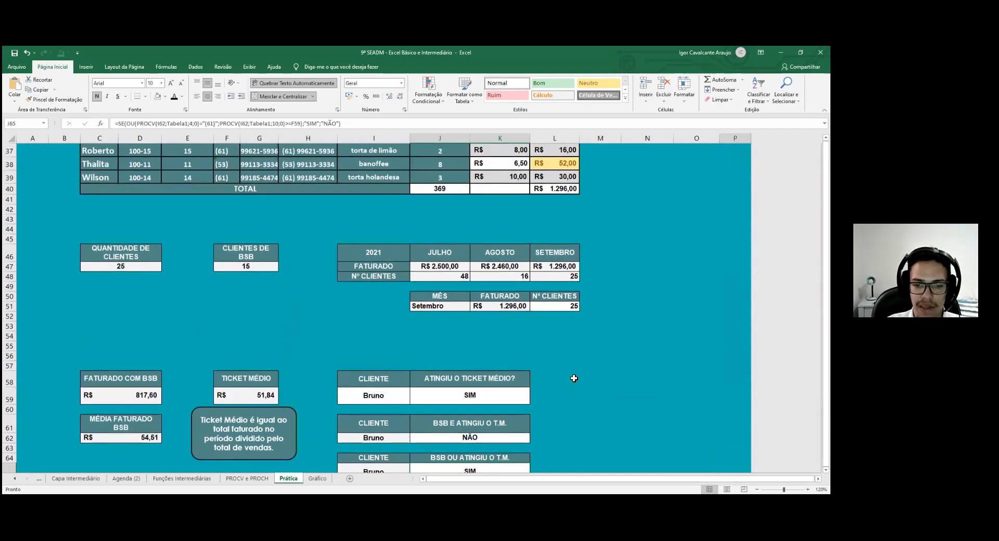
{"action": "scroll", "coordinate": [546, 399], "scroll_direction": "down", "scroll_amount": 1}
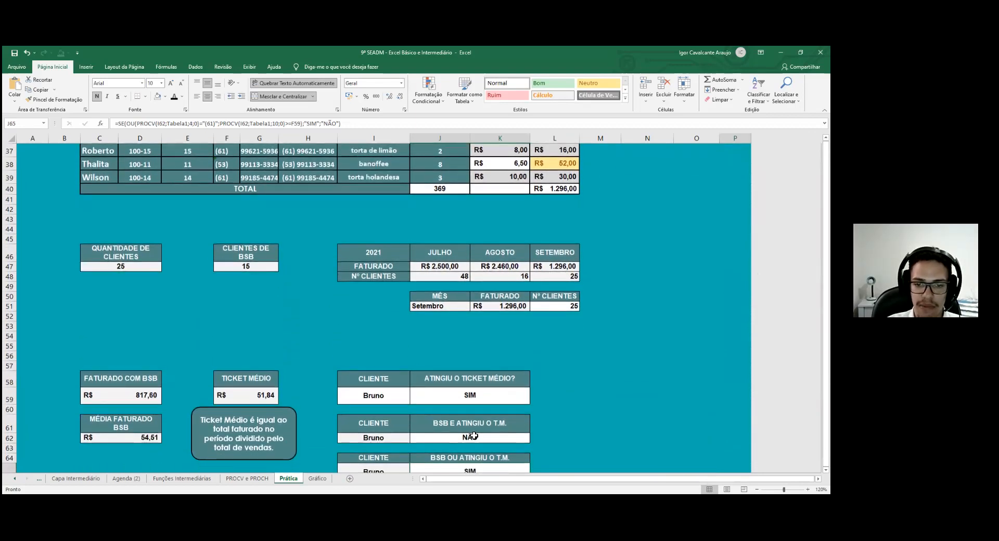
{"action": "scroll", "coordinate": [453, 394], "scroll_direction": "up", "scroll_amount": 1}
{"action": "scroll", "coordinate": [453, 394], "scroll_direction": "up", "scroll_amount": 5}
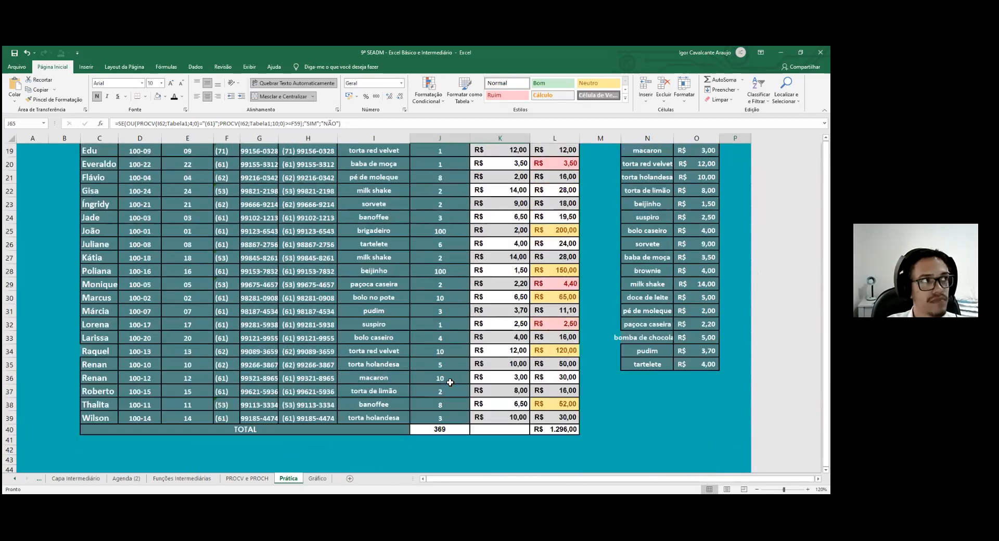
{"action": "scroll", "coordinate": [451, 382], "scroll_direction": "up", "scroll_amount": 2}
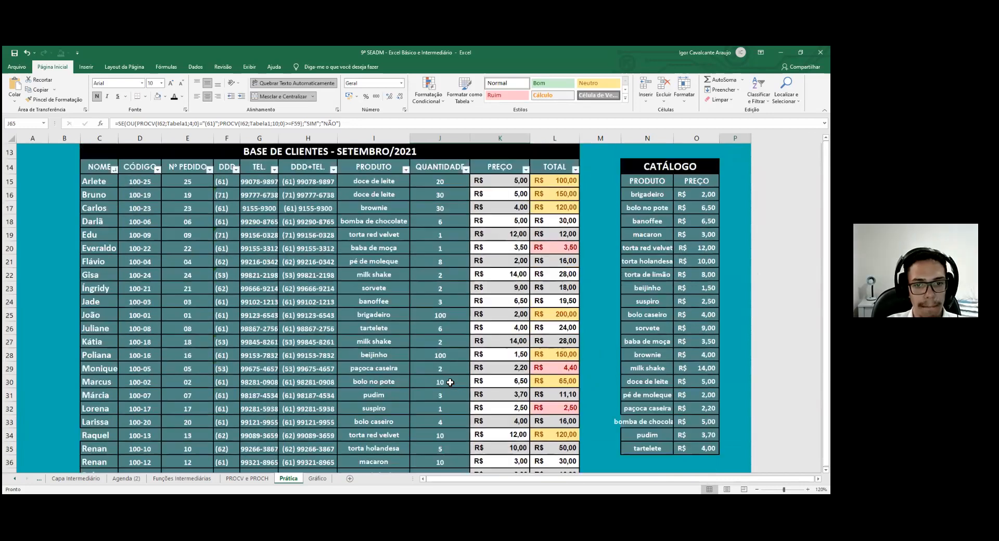
{"action": "scroll", "coordinate": [450, 383], "scroll_direction": "up", "scroll_amount": 2}
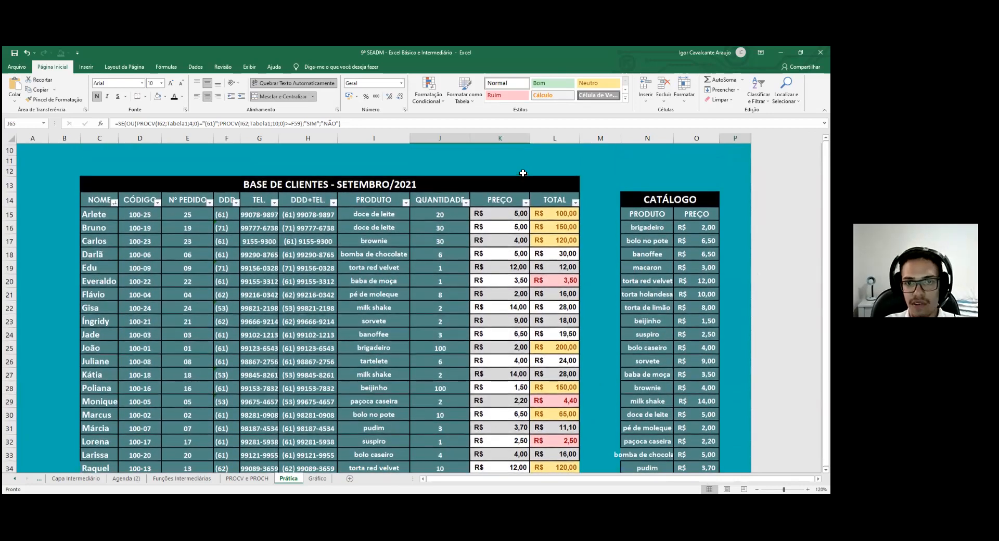
{"action": "scroll", "coordinate": [523, 173], "scroll_direction": "down", "scroll_amount": 9}
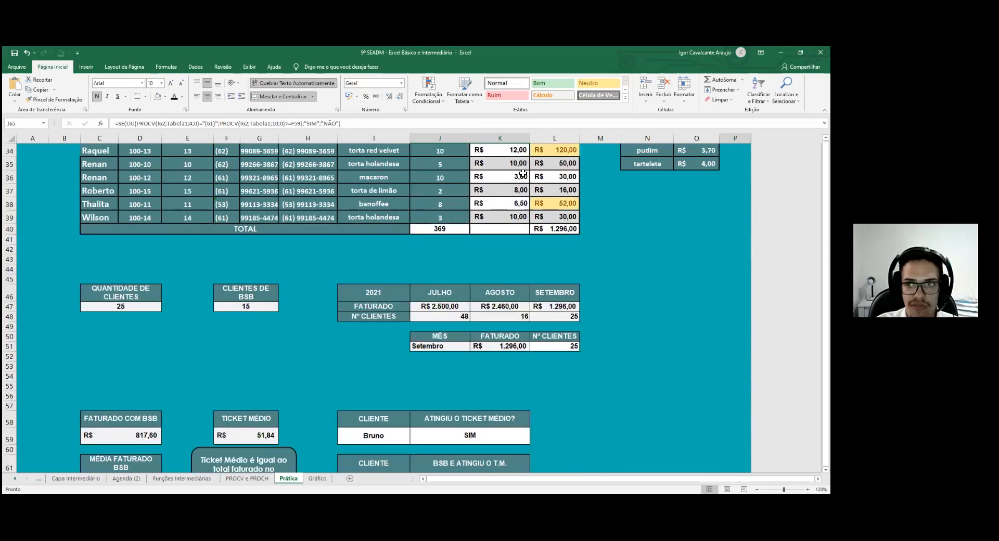
Look over the pie chart beneath the customer table on the Gráfico sheet and glance at the PROCV e PROCH sheet
{"action": "left_click", "coordinate": [317, 479]}
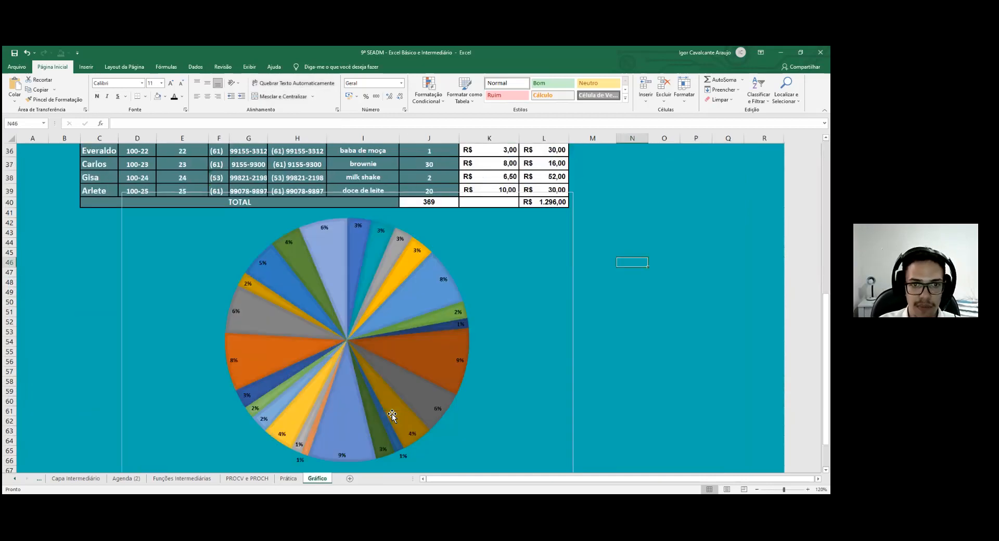
{"action": "scroll", "coordinate": [389, 411], "scroll_direction": "down", "scroll_amount": 2}
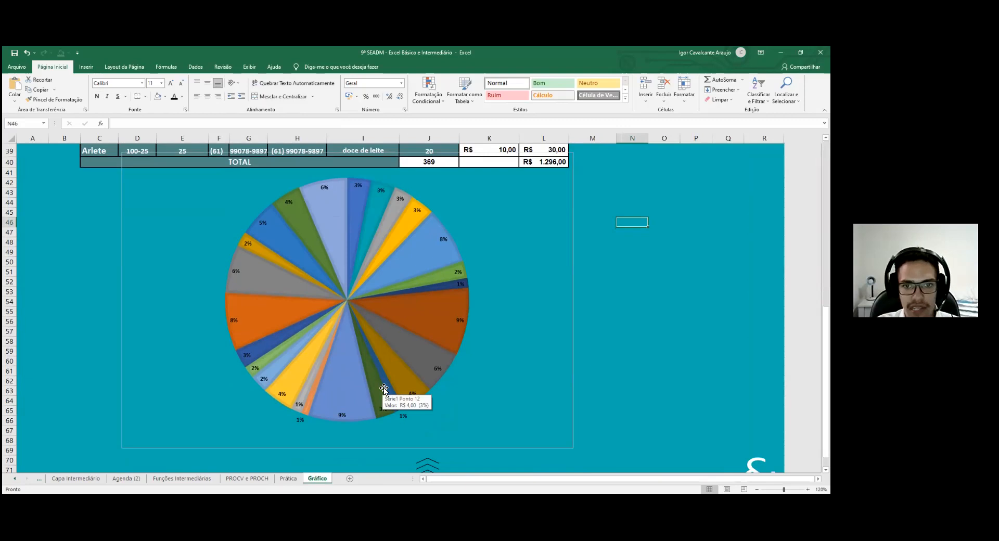
{"action": "scroll", "coordinate": [291, 459], "scroll_direction": "up", "scroll_amount": 2}
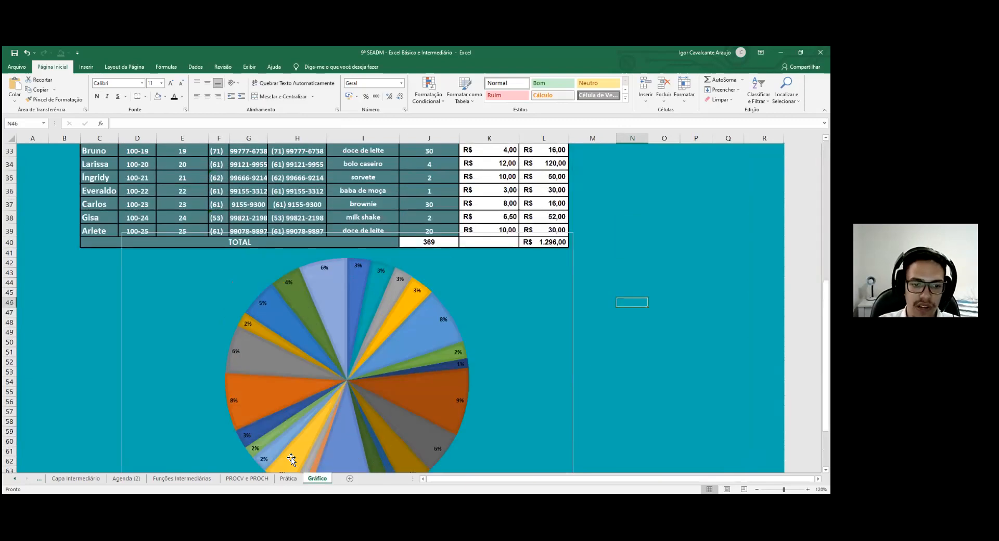
{"action": "left_click", "coordinate": [288, 479]}
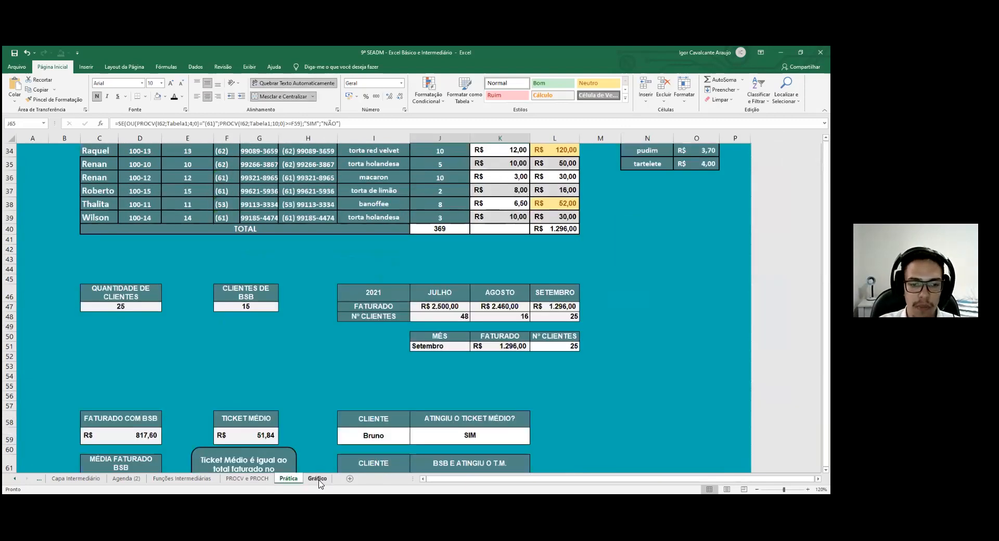
{"action": "left_click", "coordinate": [247, 479]}
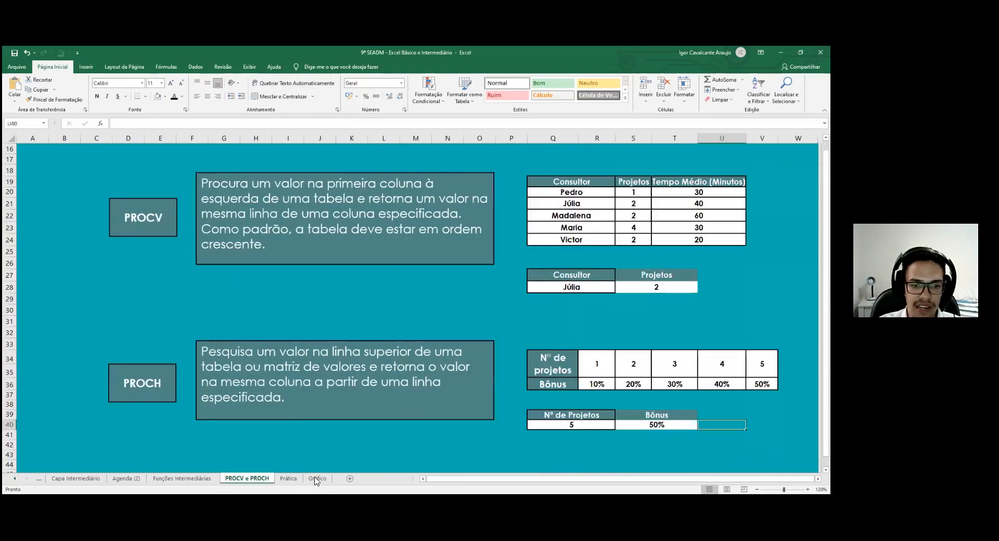
{"action": "left_click", "coordinate": [317, 478]}
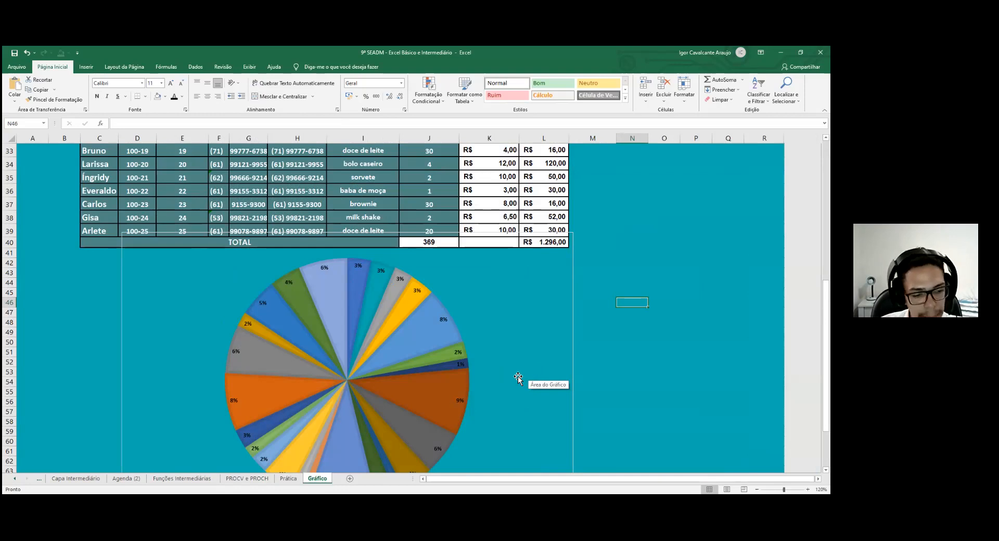
Open the BSB E ATINGIU O T.M. formula in J62 of the Prática sheet to examine its SE, E and PROCV arguments
{"action": "left_click", "coordinate": [288, 478]}
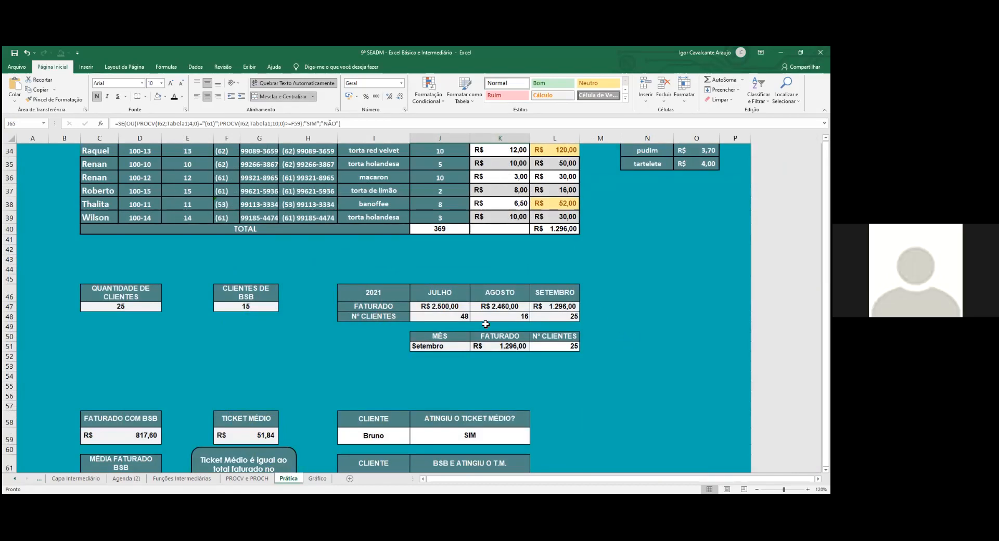
{"action": "scroll", "coordinate": [486, 324], "scroll_direction": "down", "scroll_amount": 3}
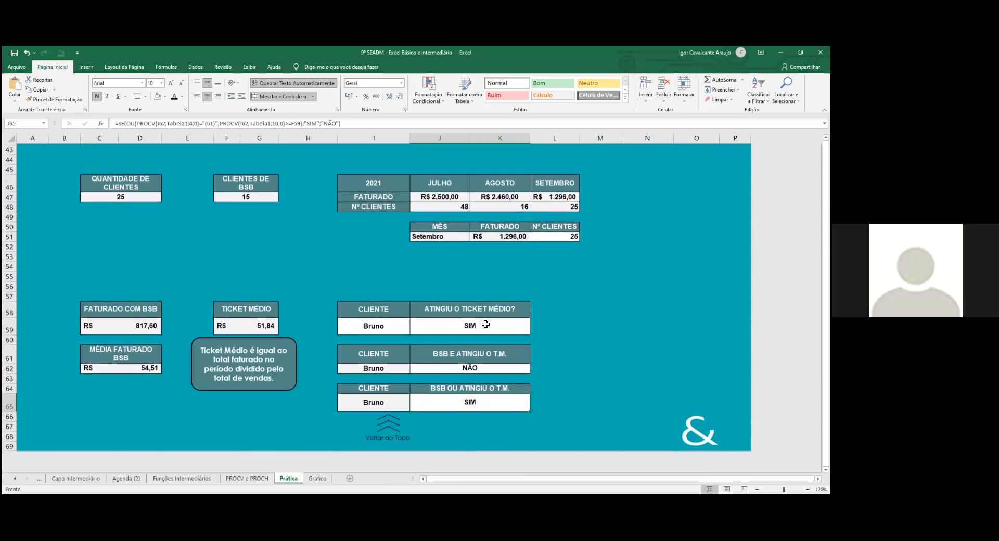
{"action": "left_click", "coordinate": [482, 367]}
{"action": "double_click", "coordinate": [482, 368]}
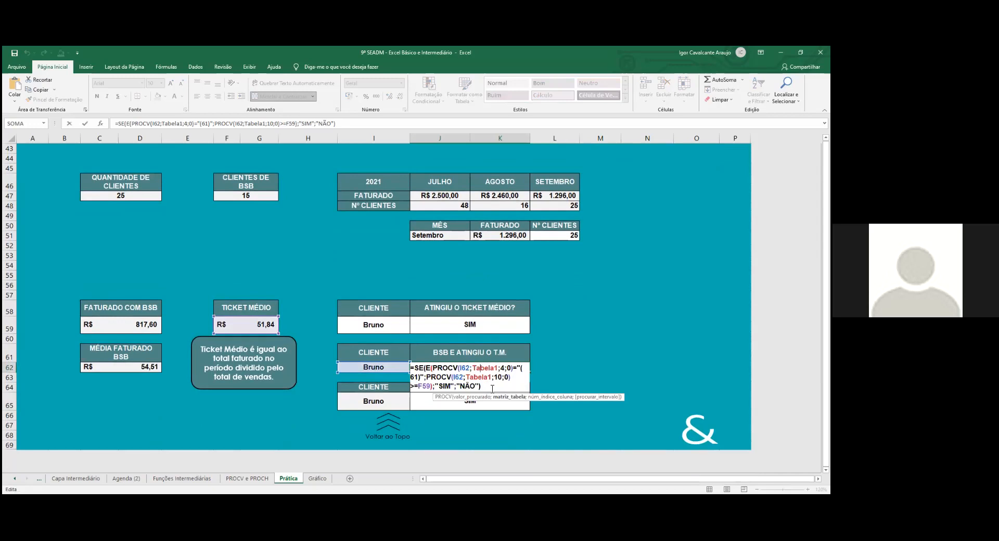